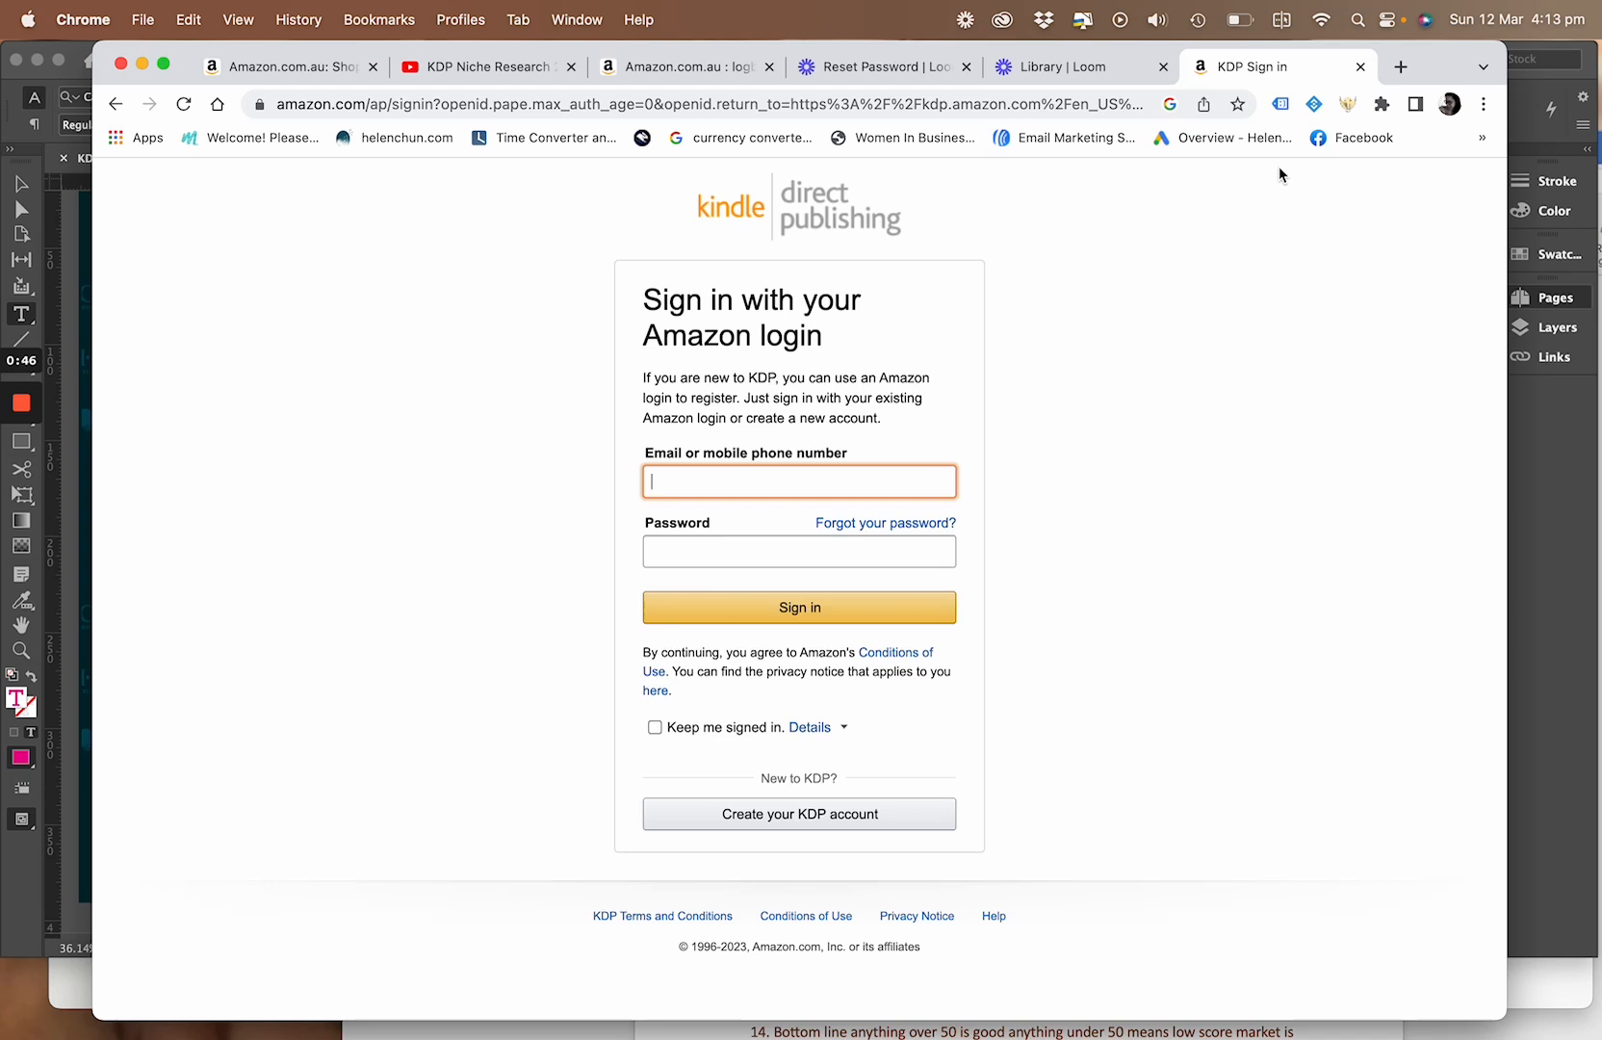
Return to the Kindle Direct Publishing sign-in page and sign in with the account's e-mail address and password
click(114, 103)
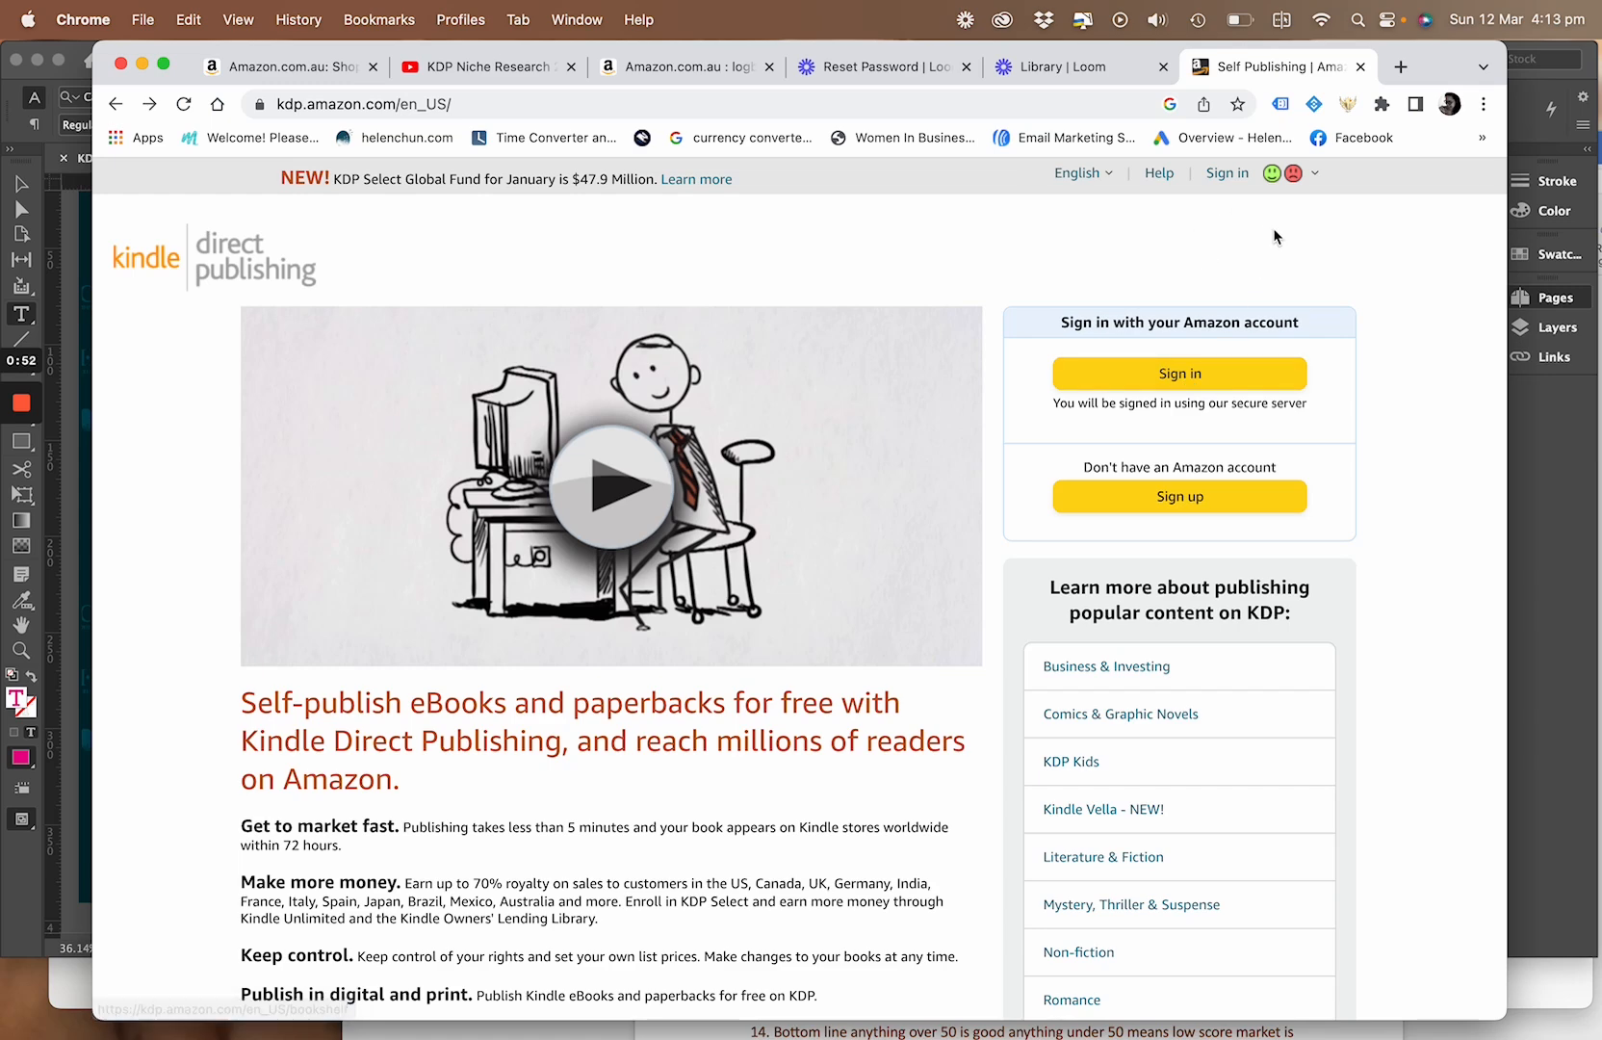
click(1175, 380)
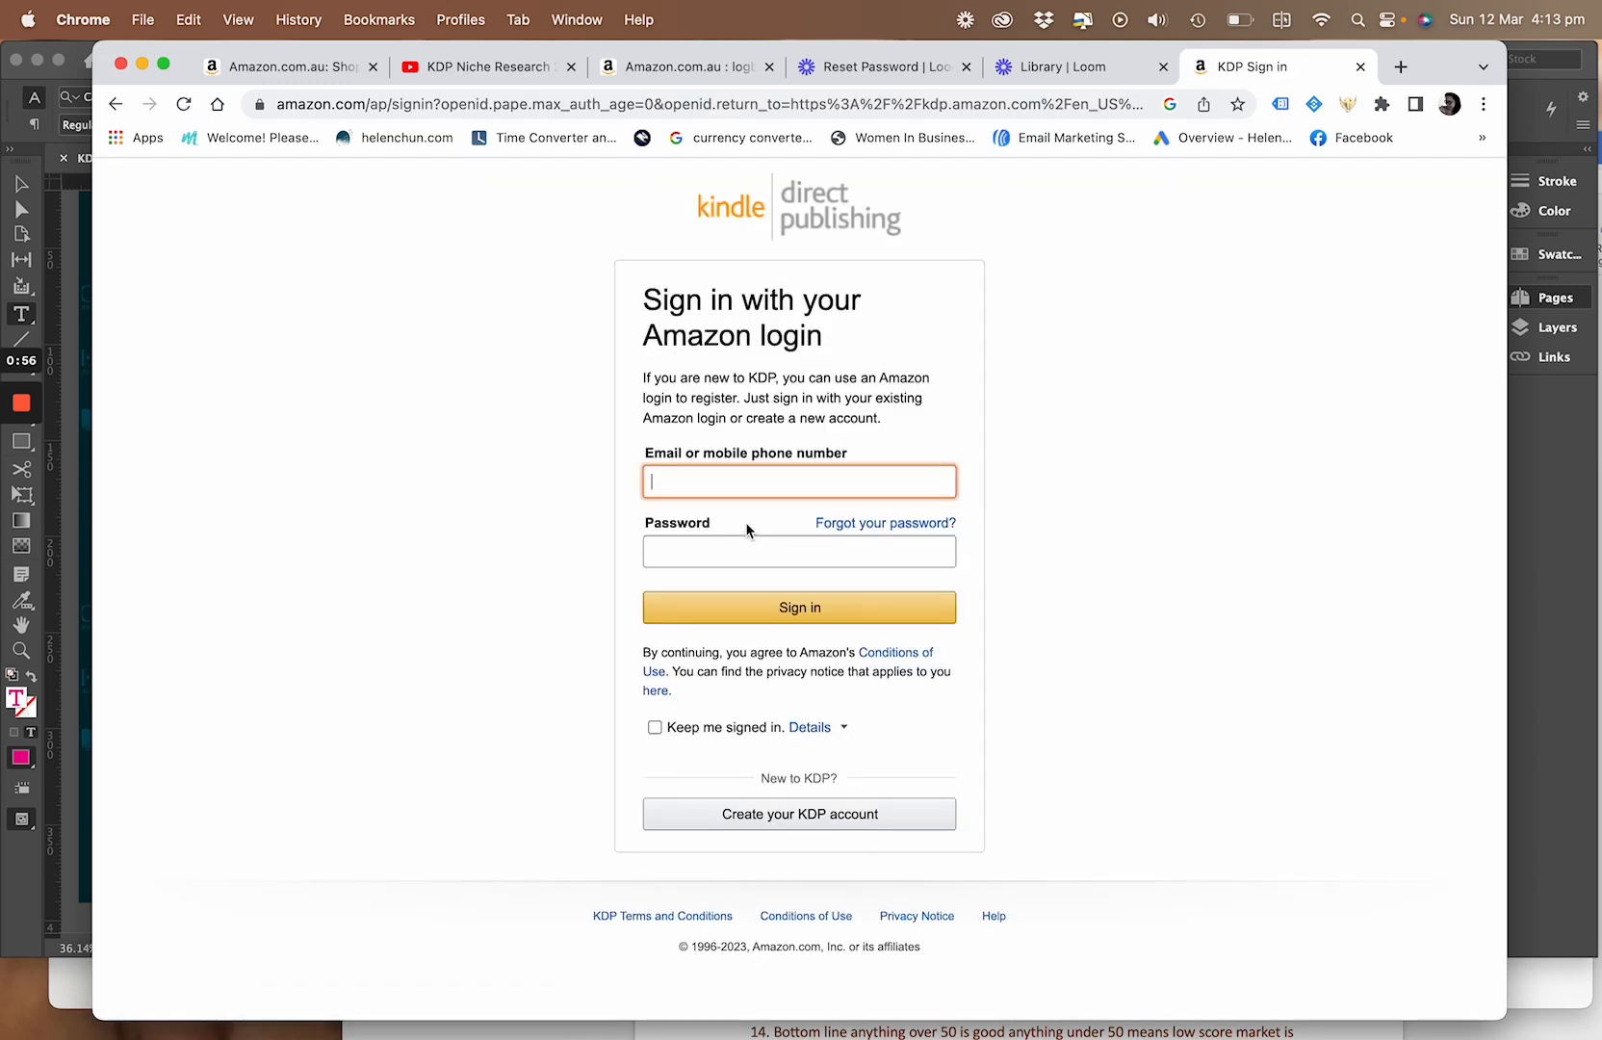
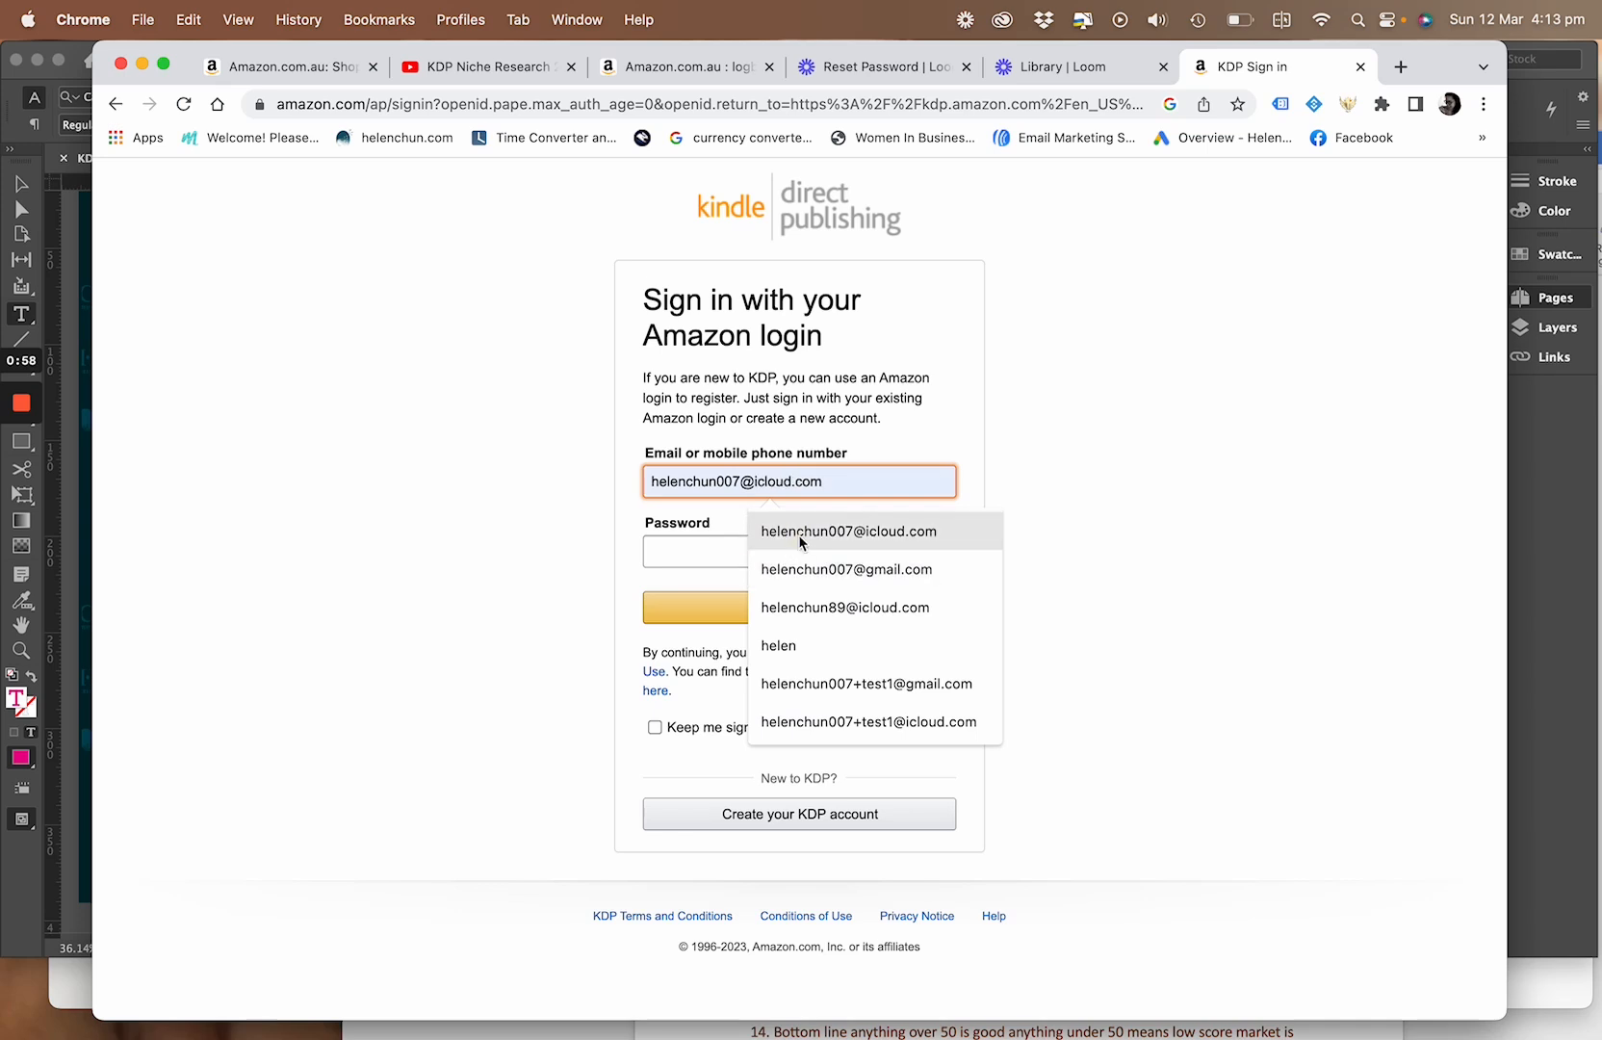
click(800, 536)
click(741, 551)
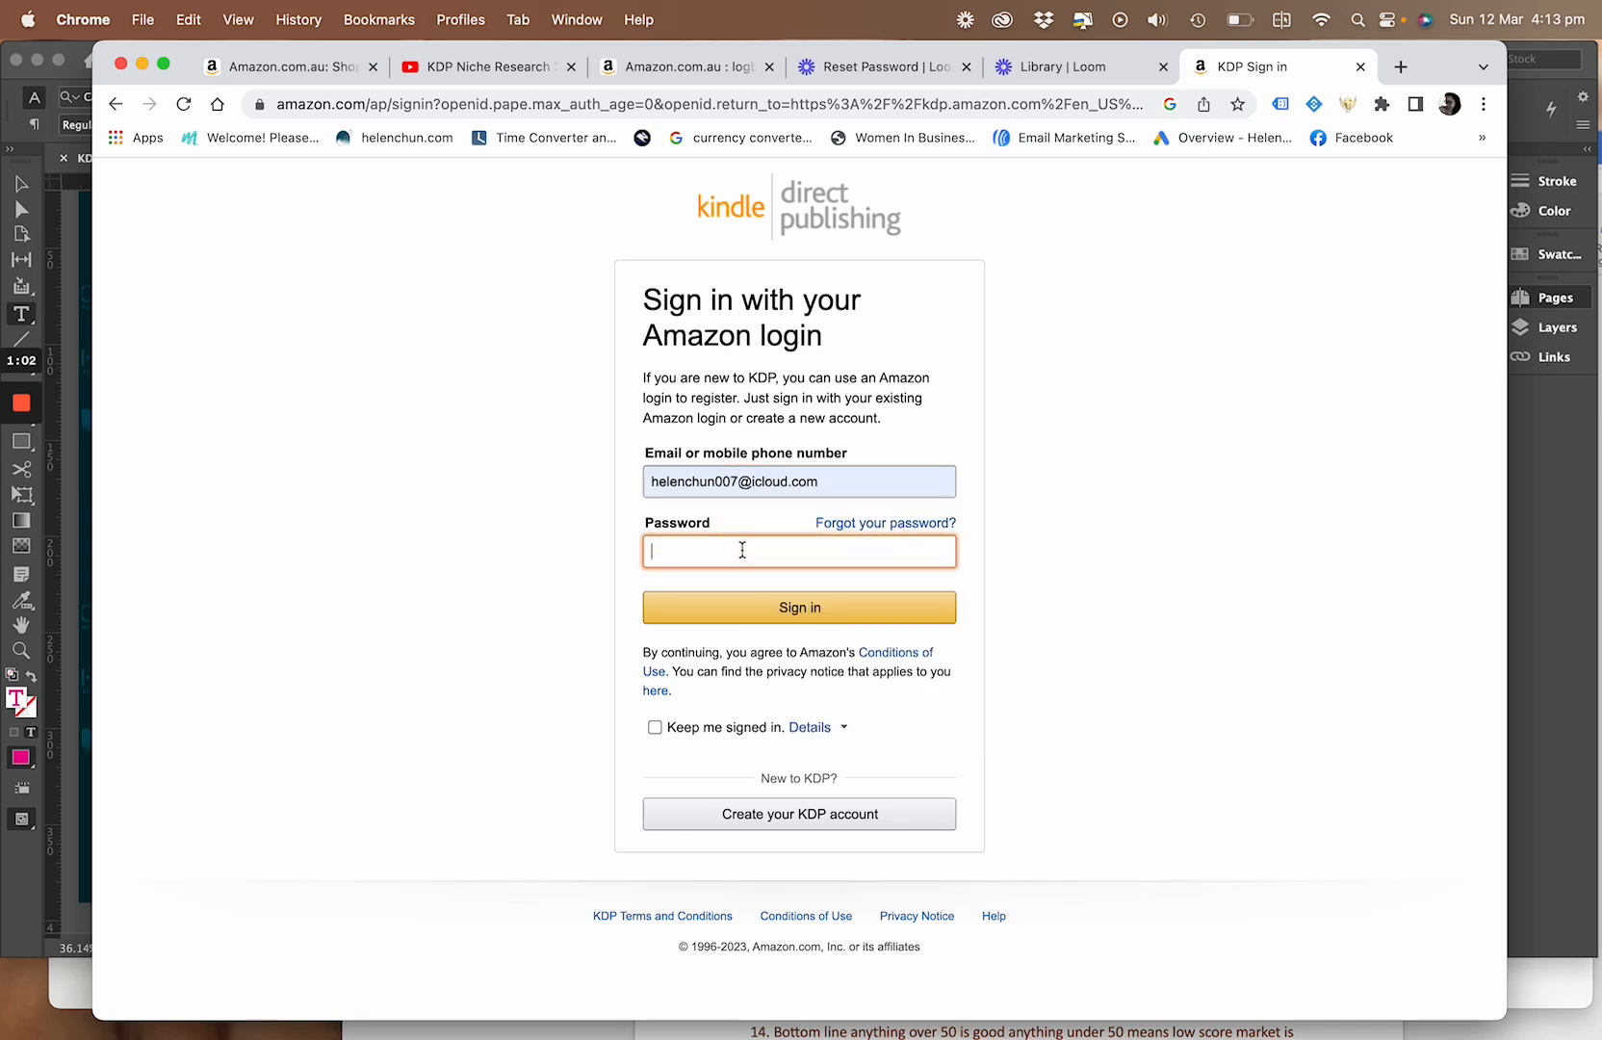
text(••••)
click(773, 613)
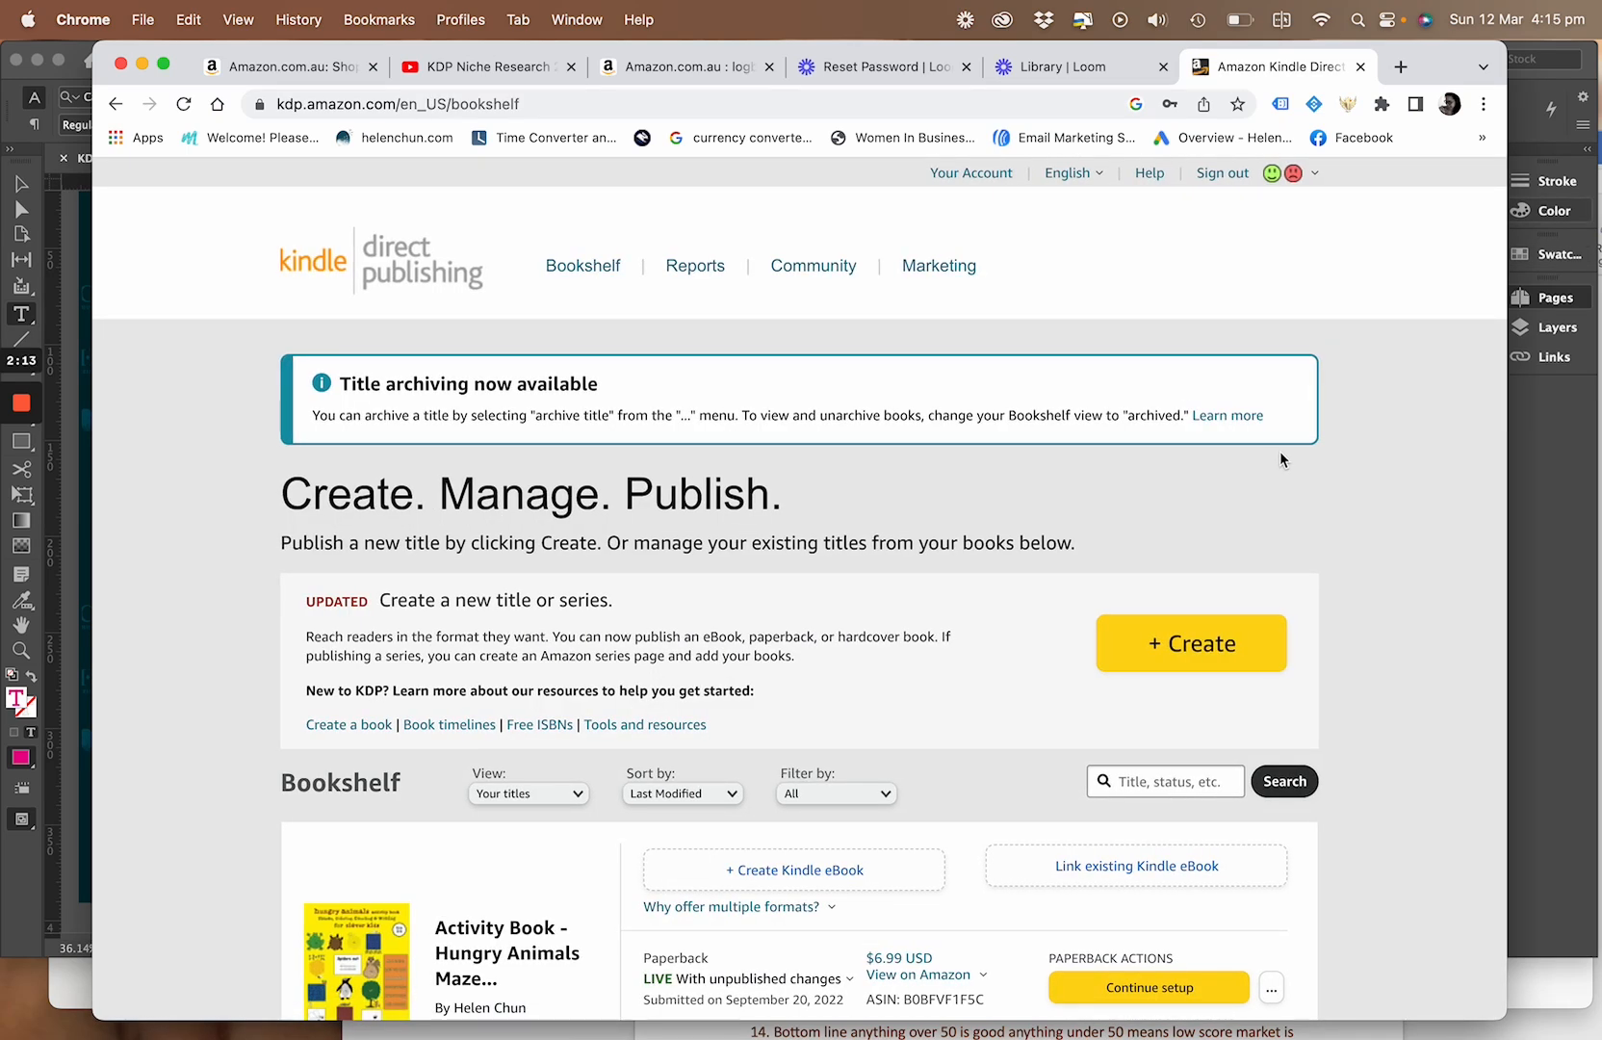
Look over the existing titles on the bookshelf and start creating a new paperback book
scroll(1280, 453, down, 5)
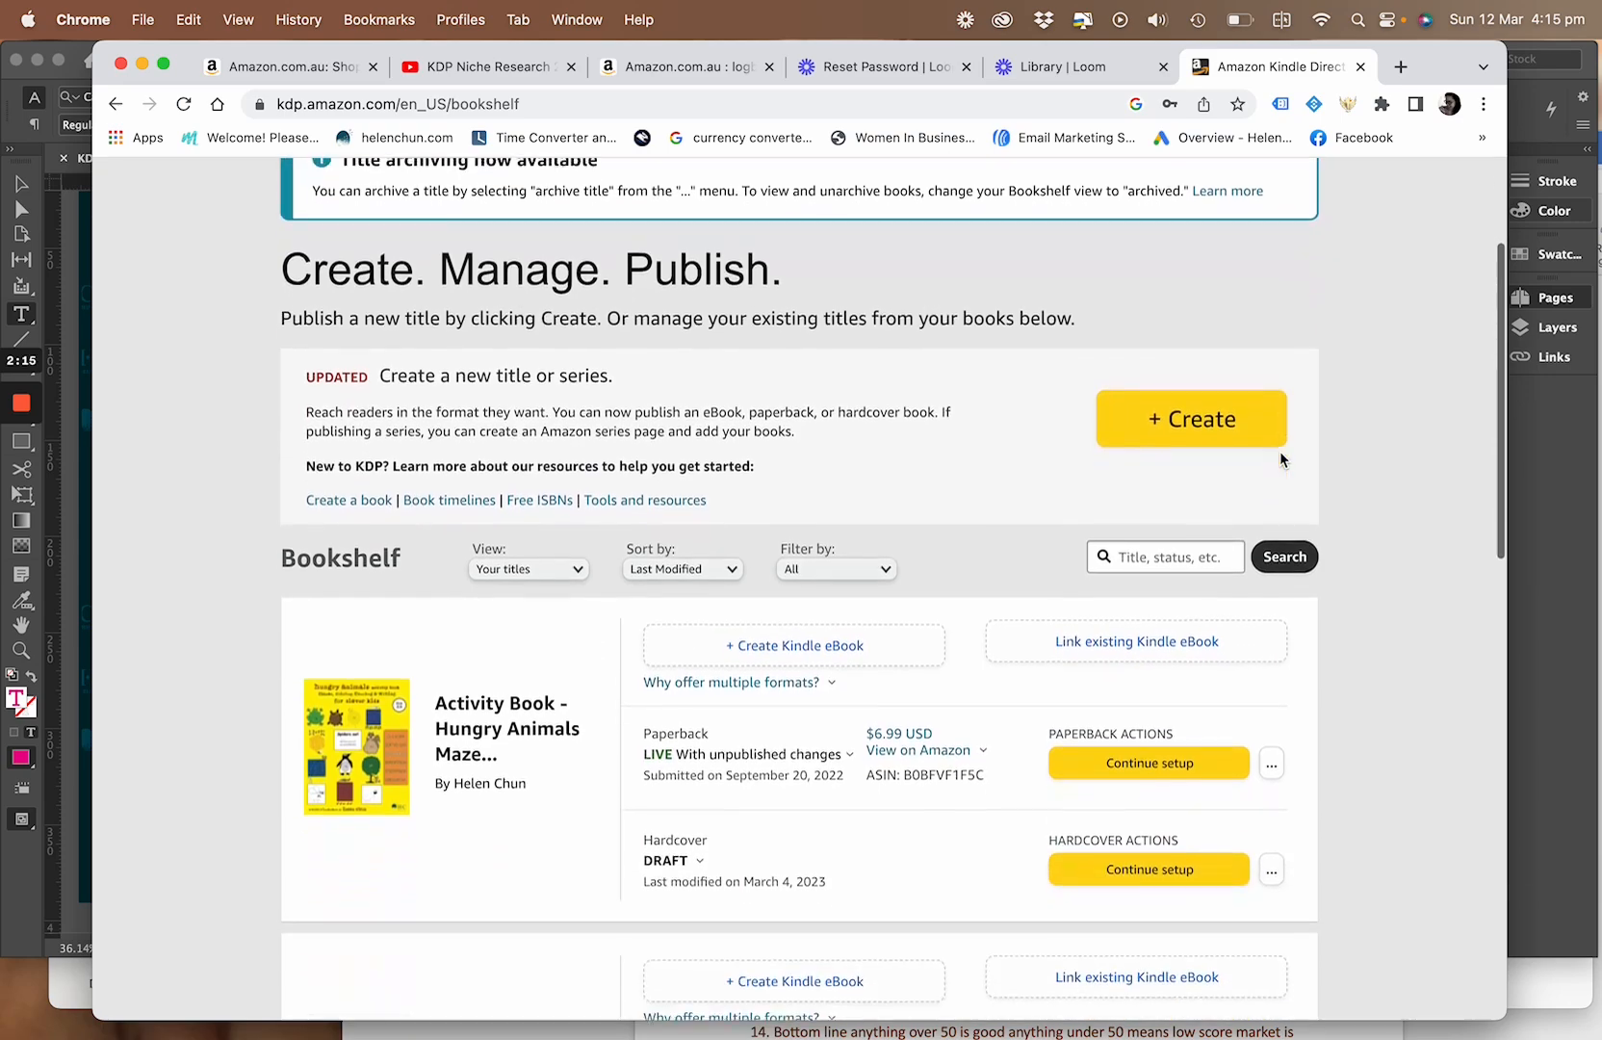
scroll(1280, 451, down, 5)
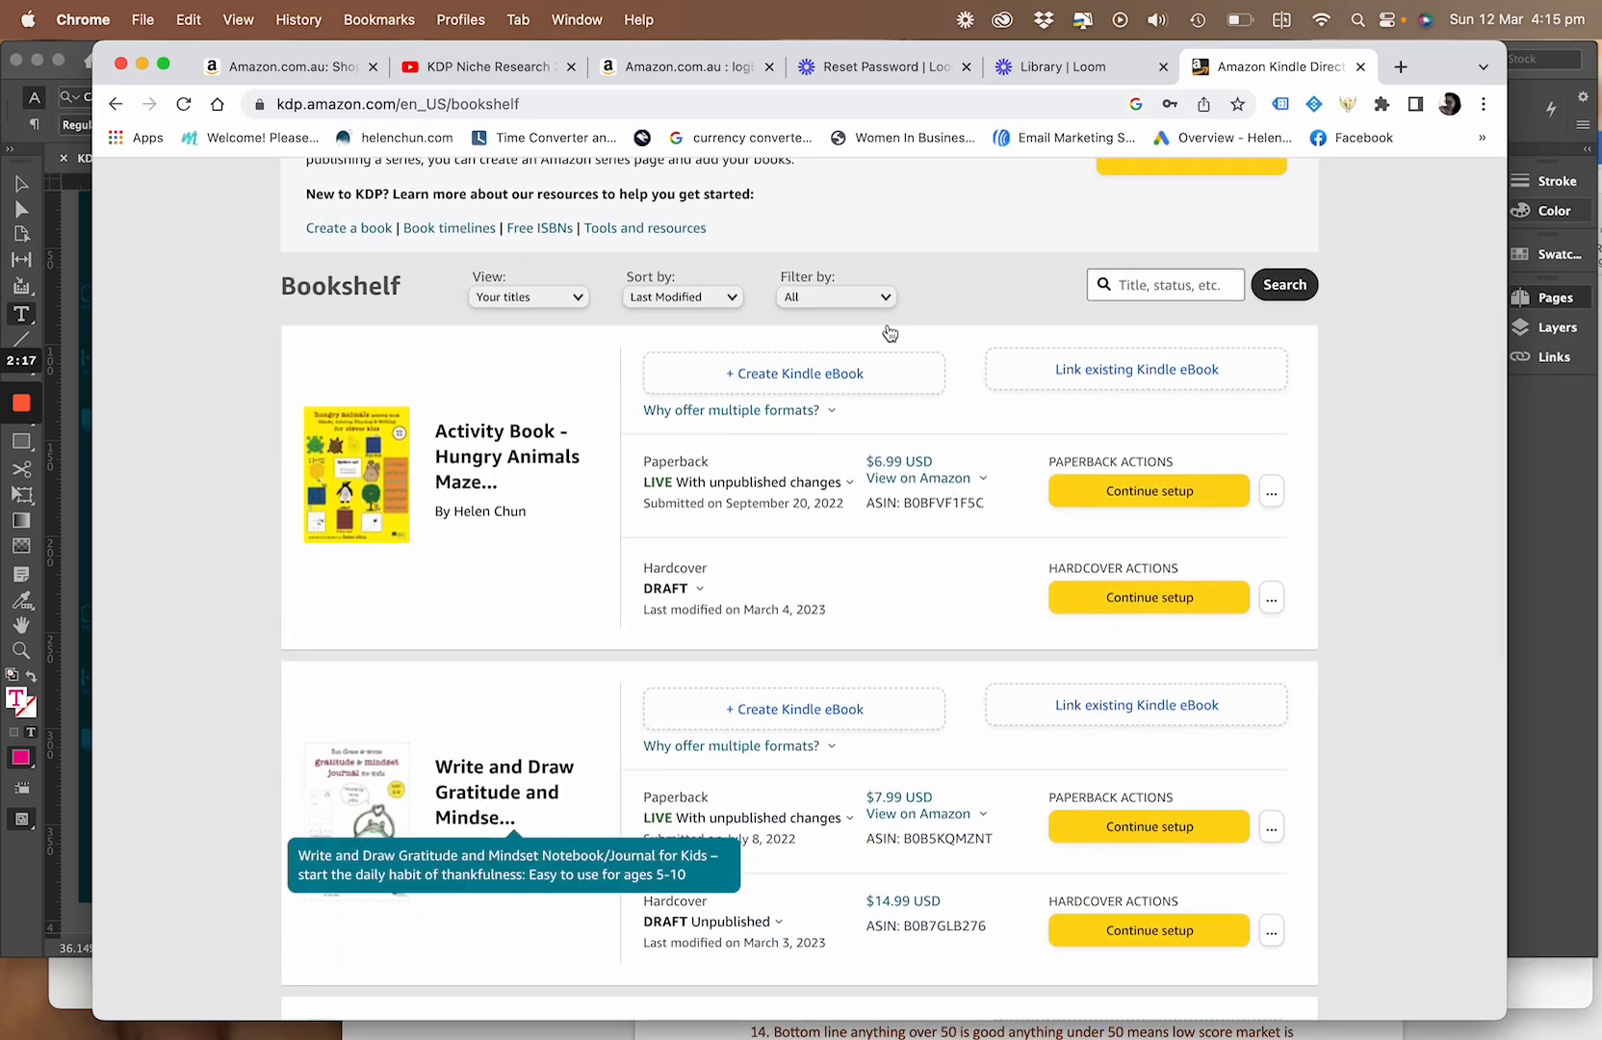
scroll(761, 437, down, 15)
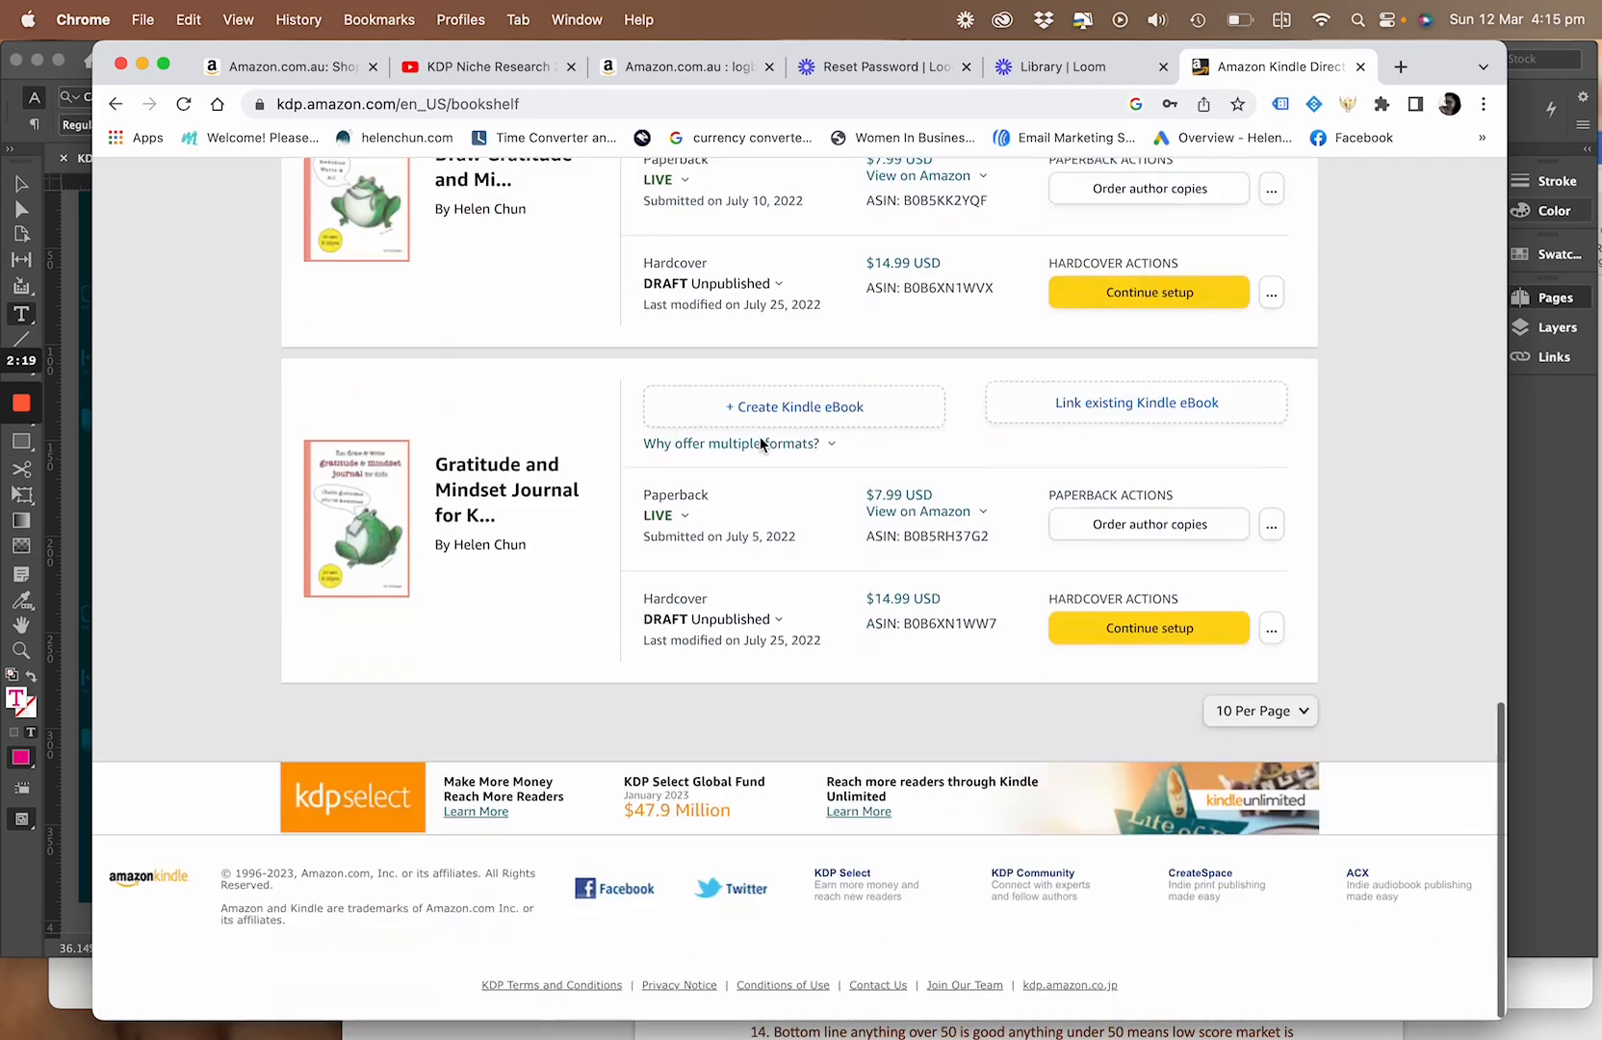
scroll(760, 437, up, 20)
scroll(759, 435, up, 2)
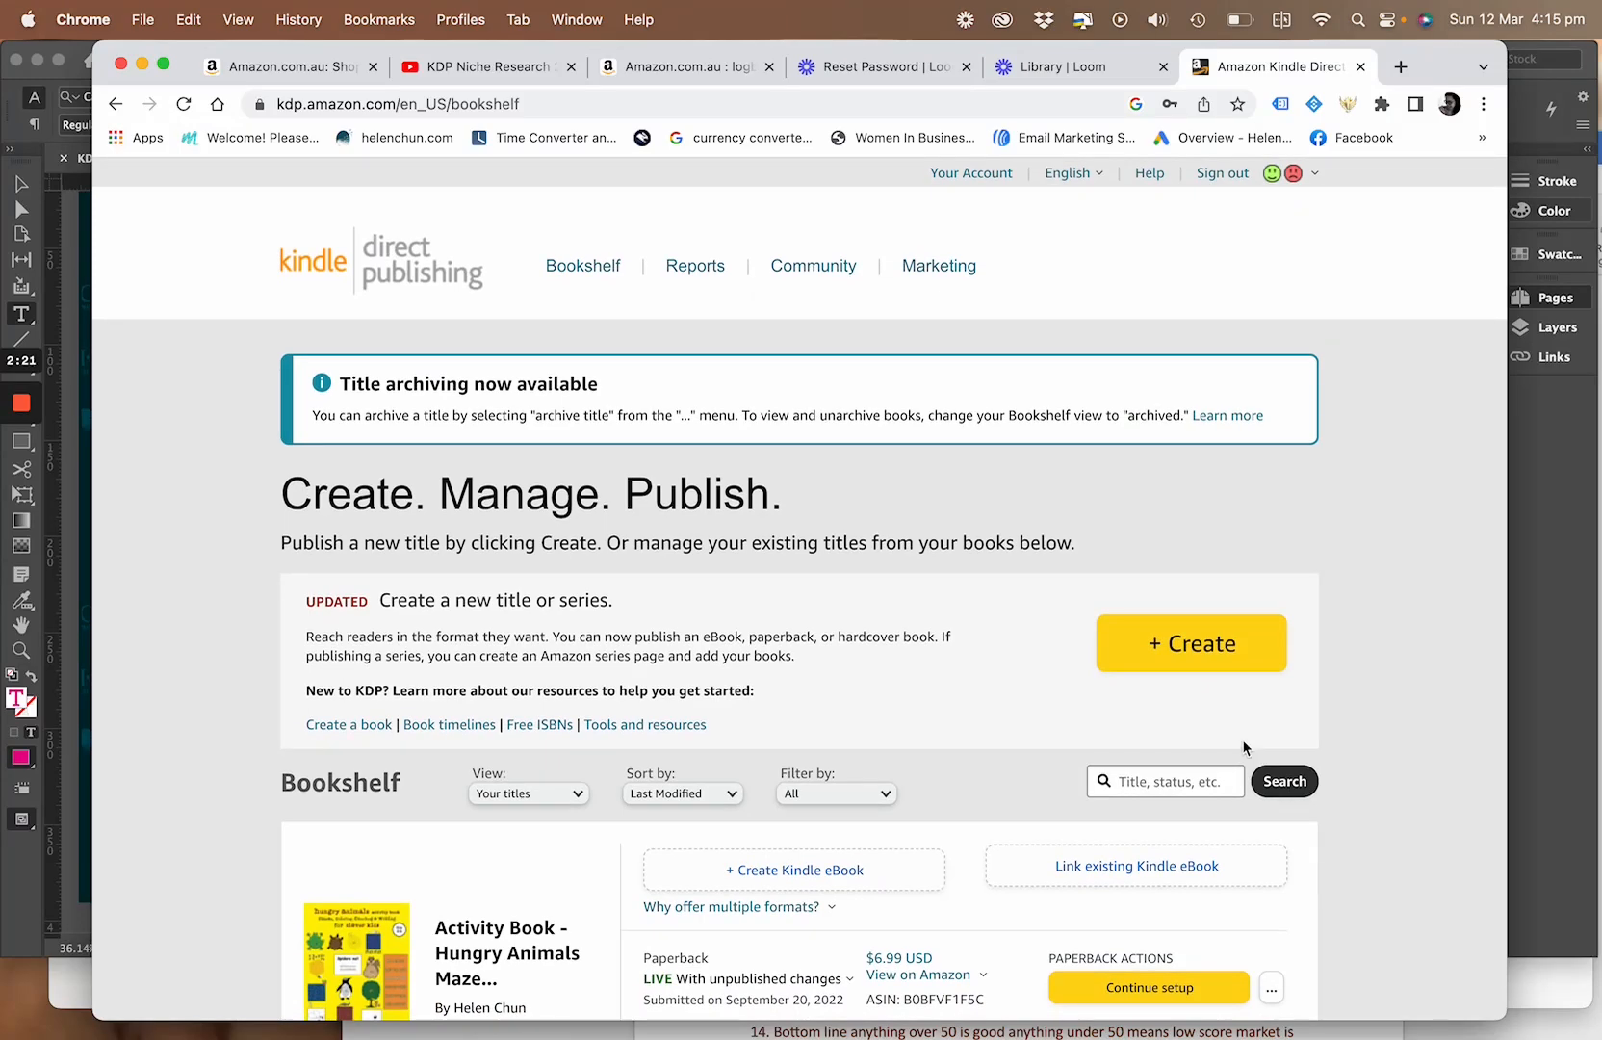
click(1224, 663)
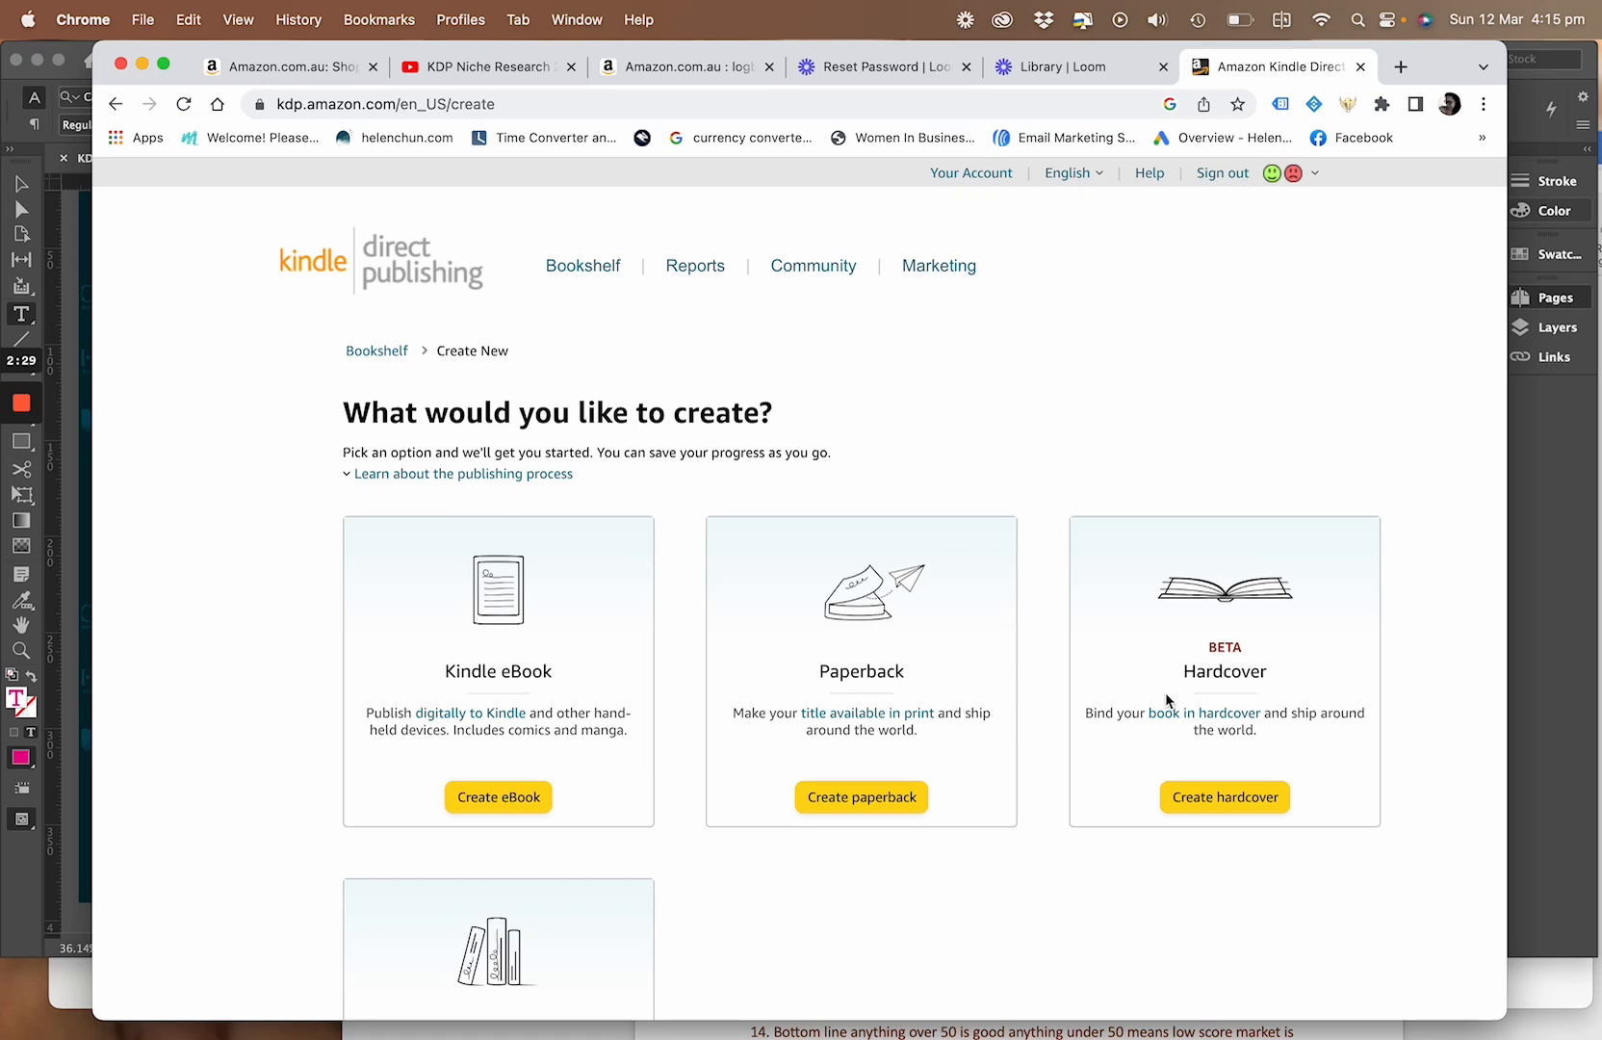
scroll(1173, 924, down, 4)
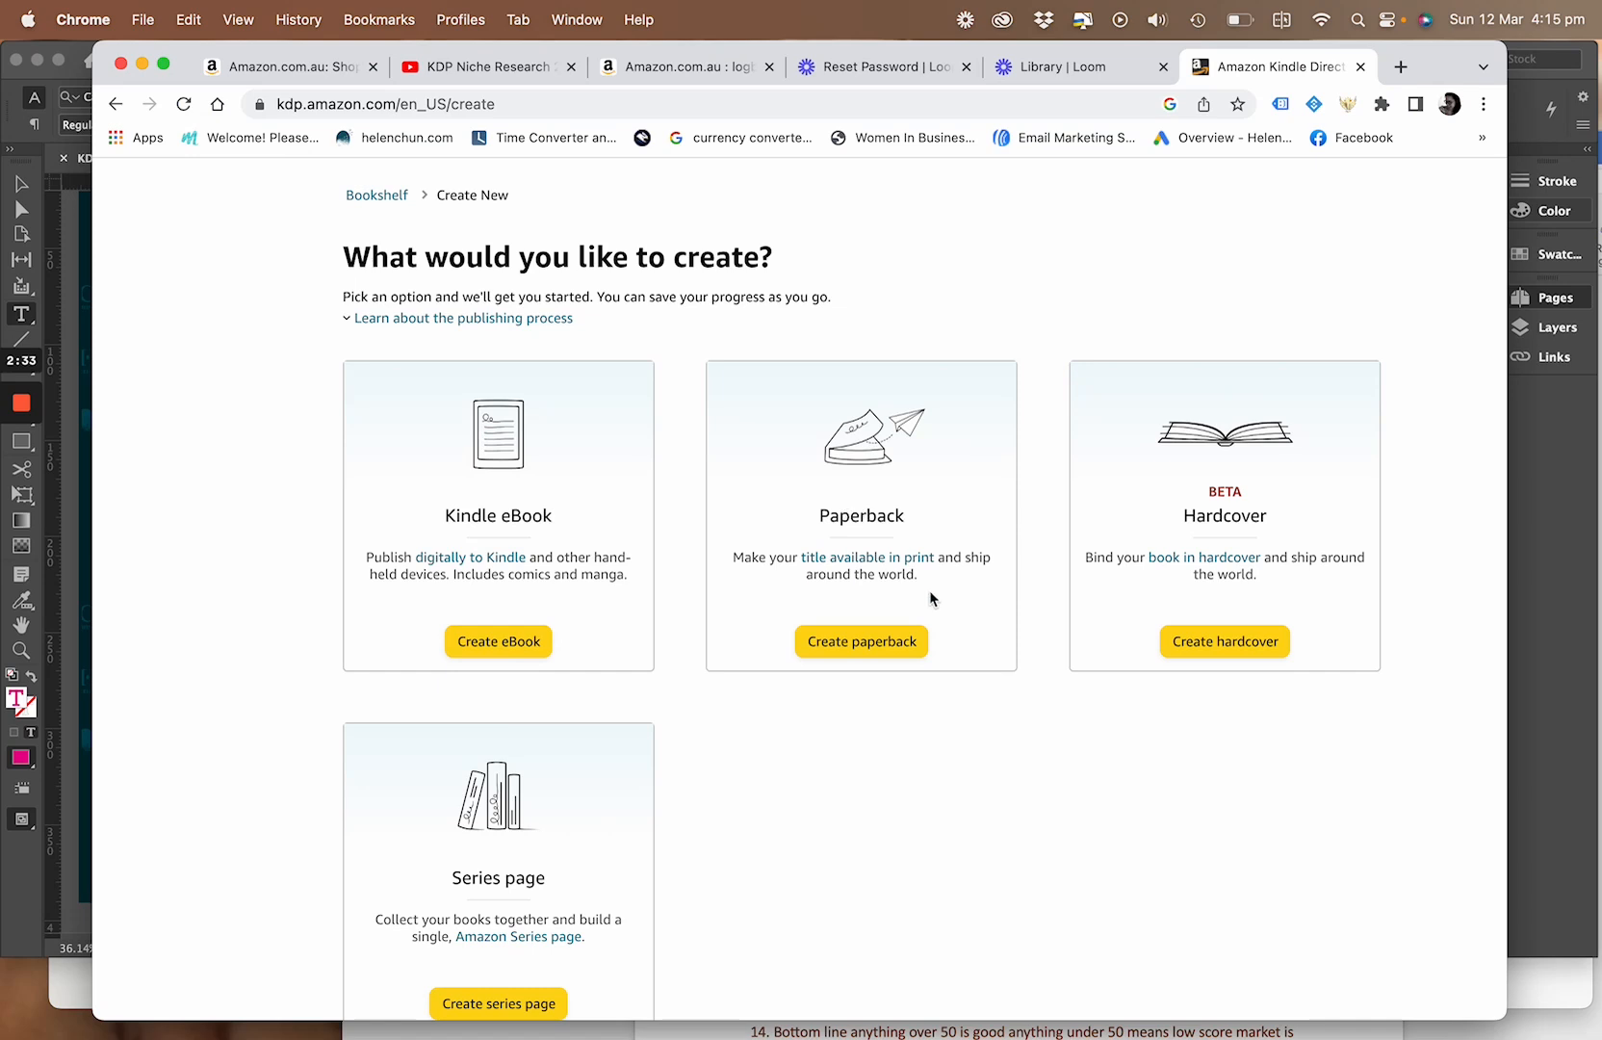
scroll(754, 847, down, 3)
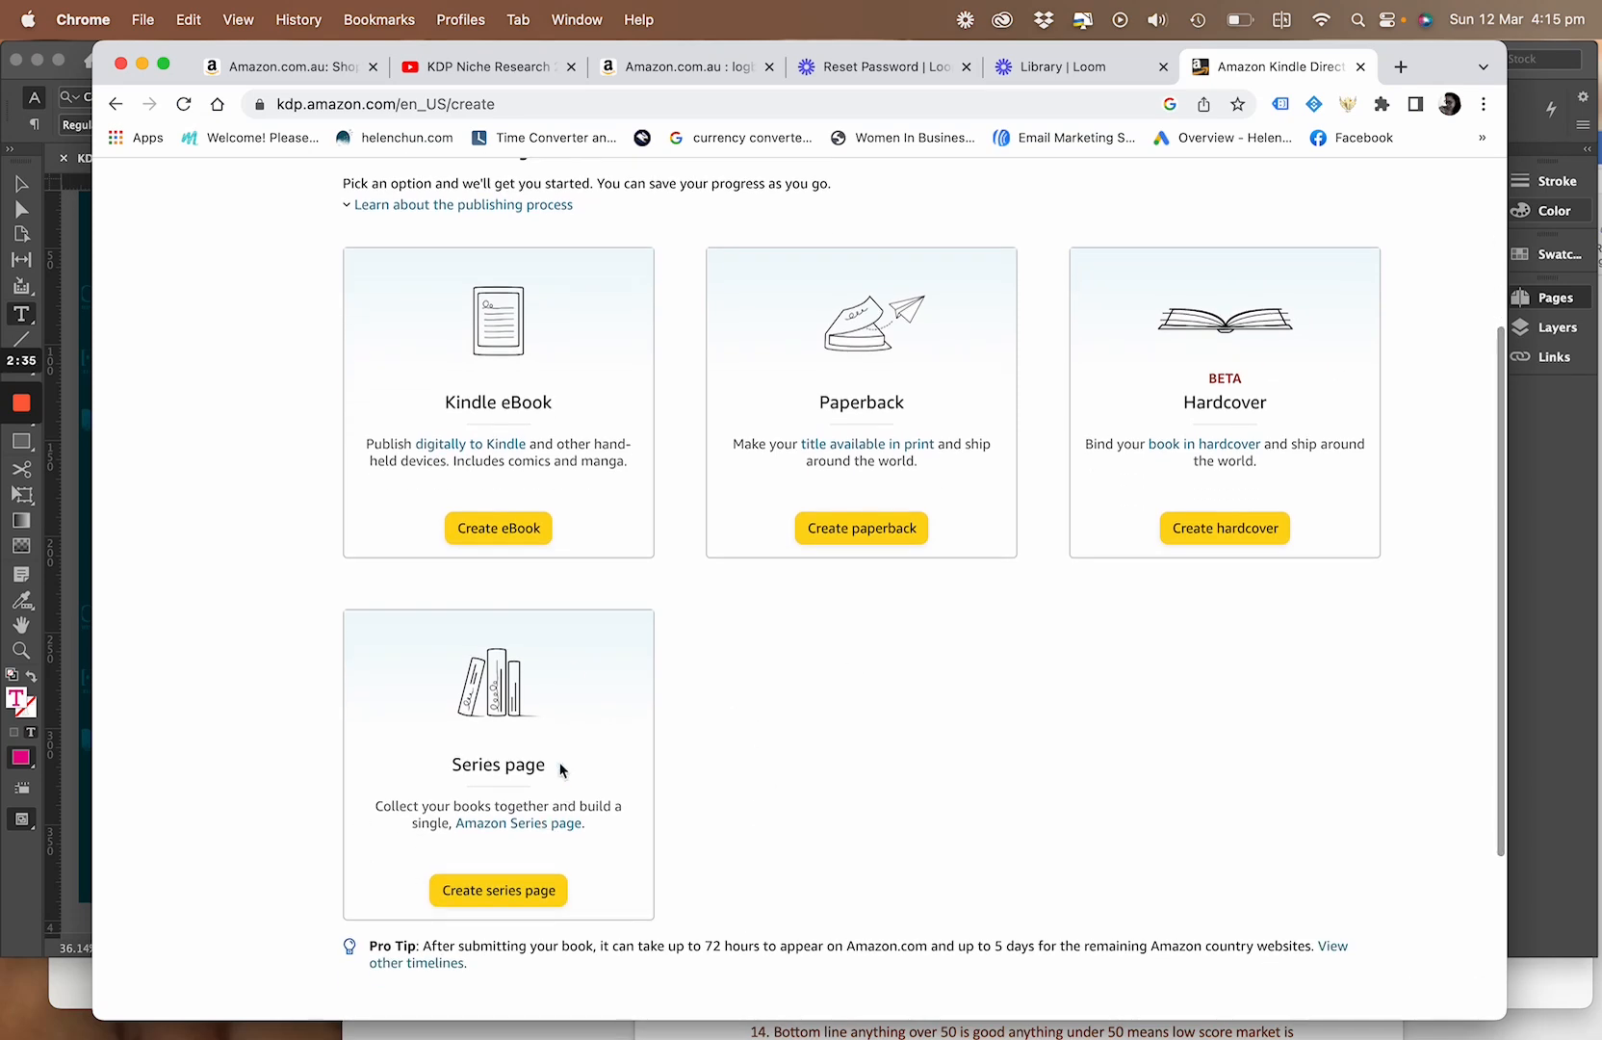
scroll(862, 809, up, 6)
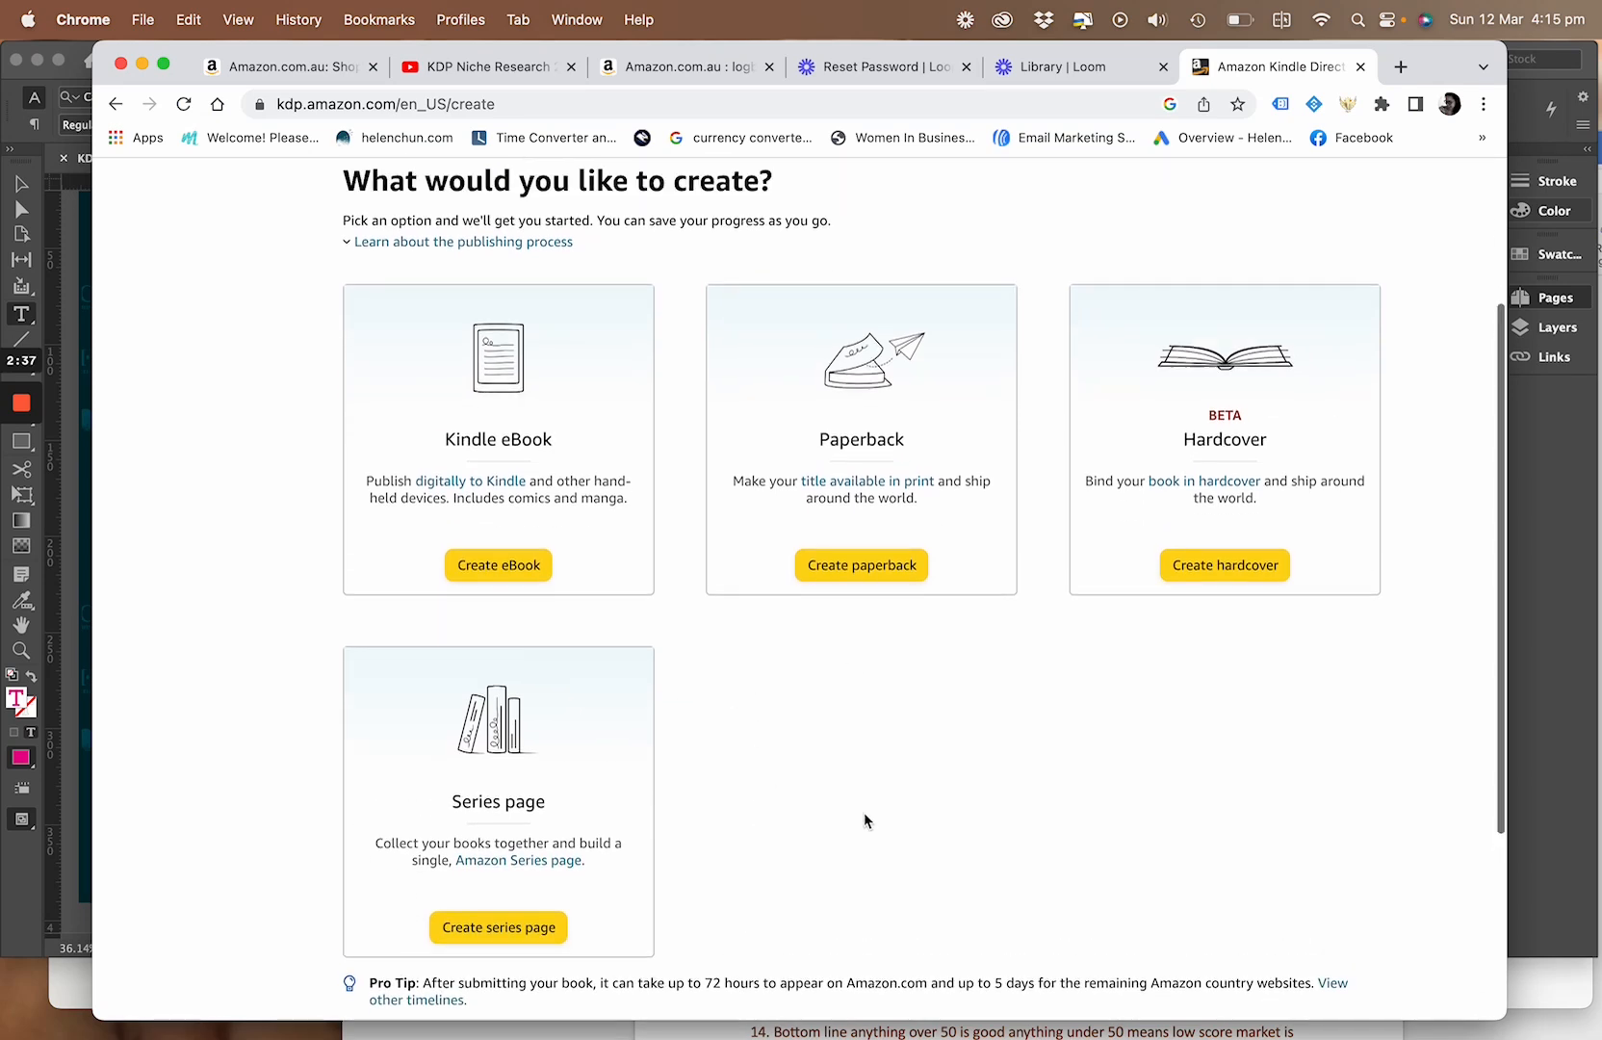
click(871, 791)
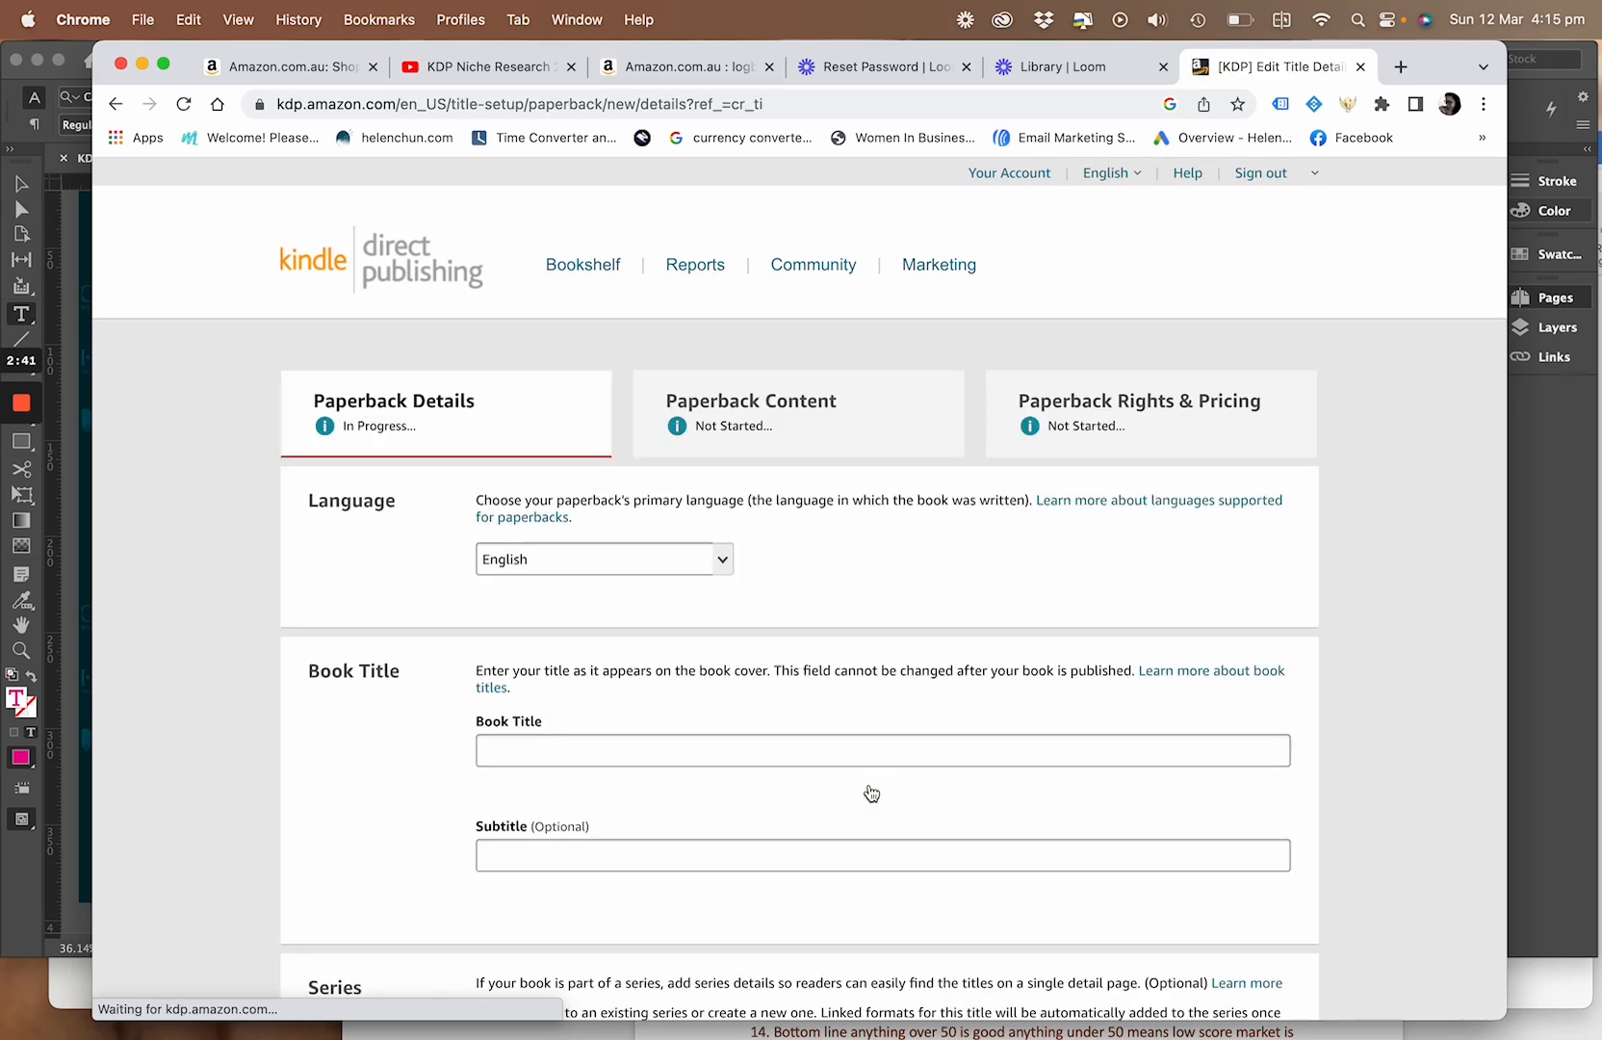
Enter "The frog that talked" as the book title, leaving the optional subtitle empty
scroll(871, 792, down, 2)
scroll(871, 791, down, 2)
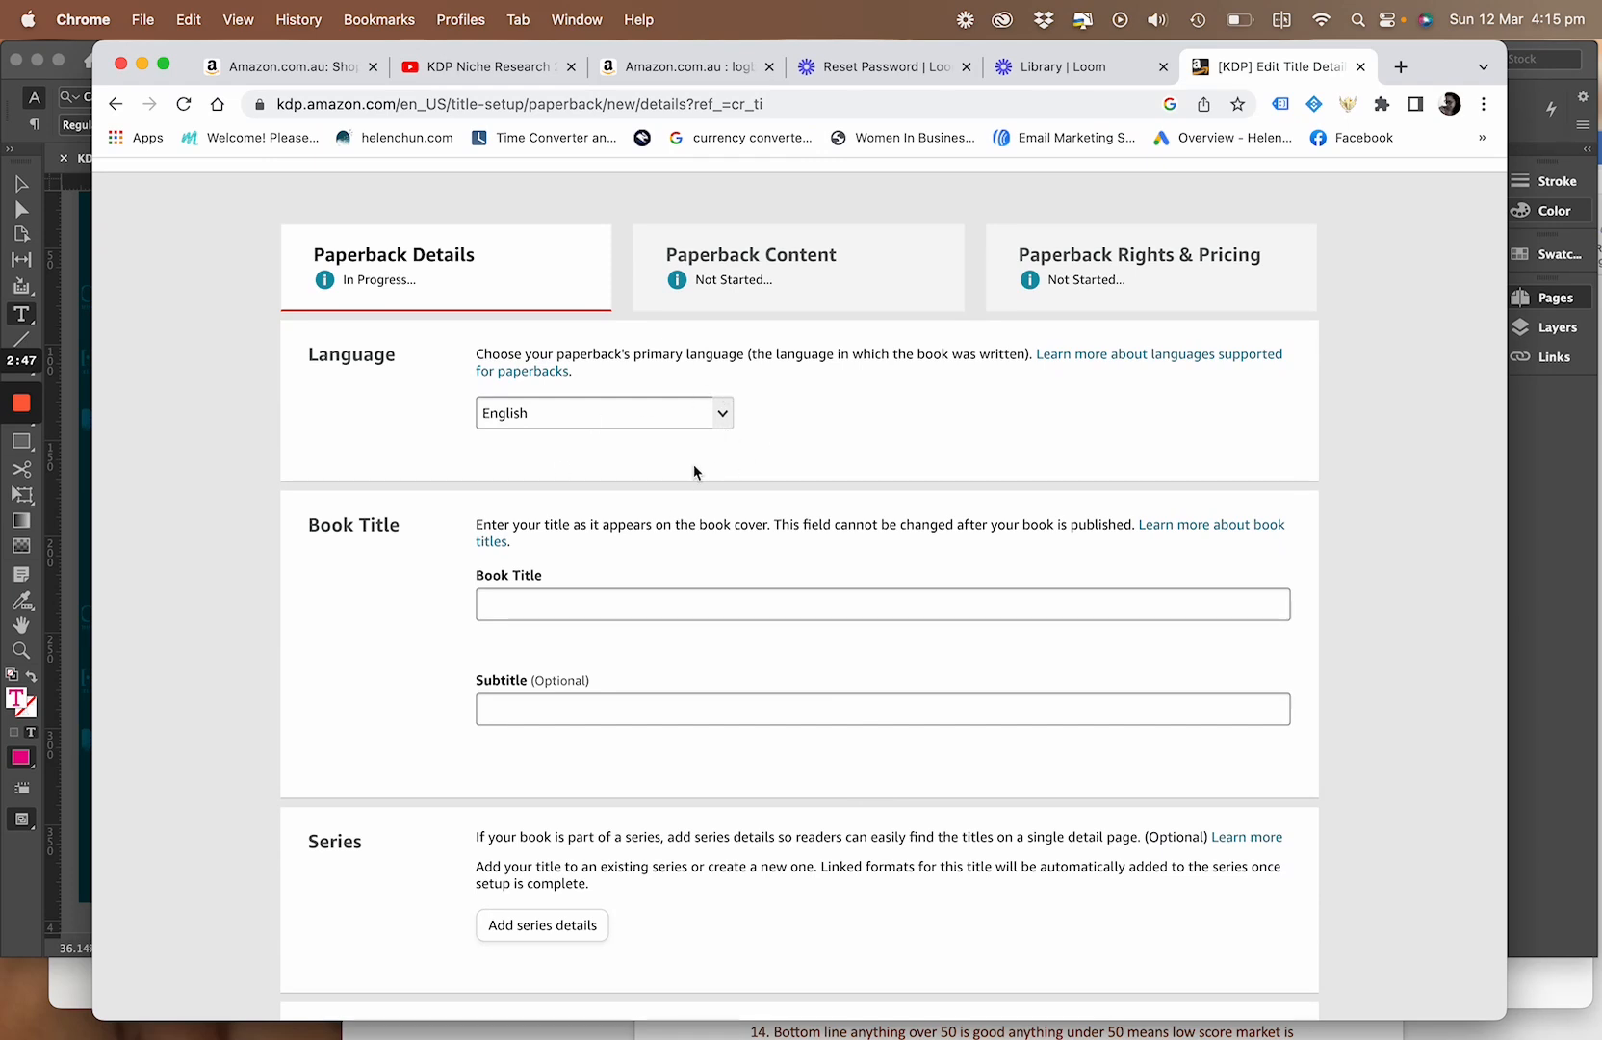
scroll(742, 401, up, 3)
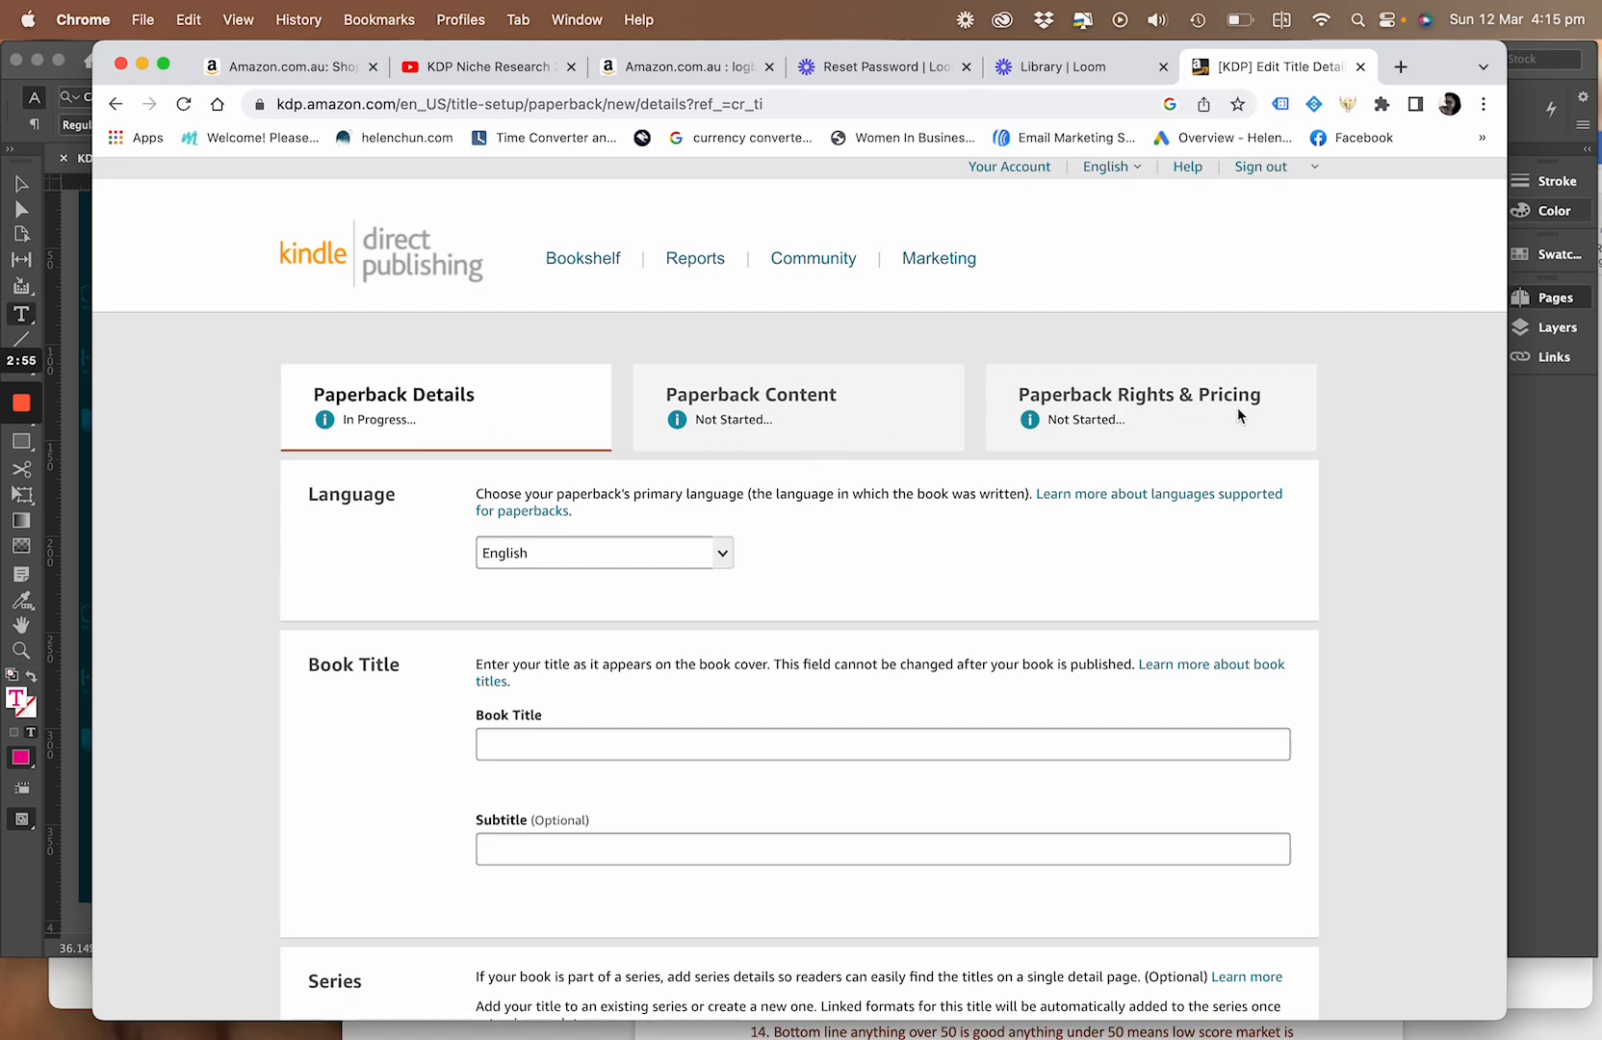
scroll(1240, 414, down, 5)
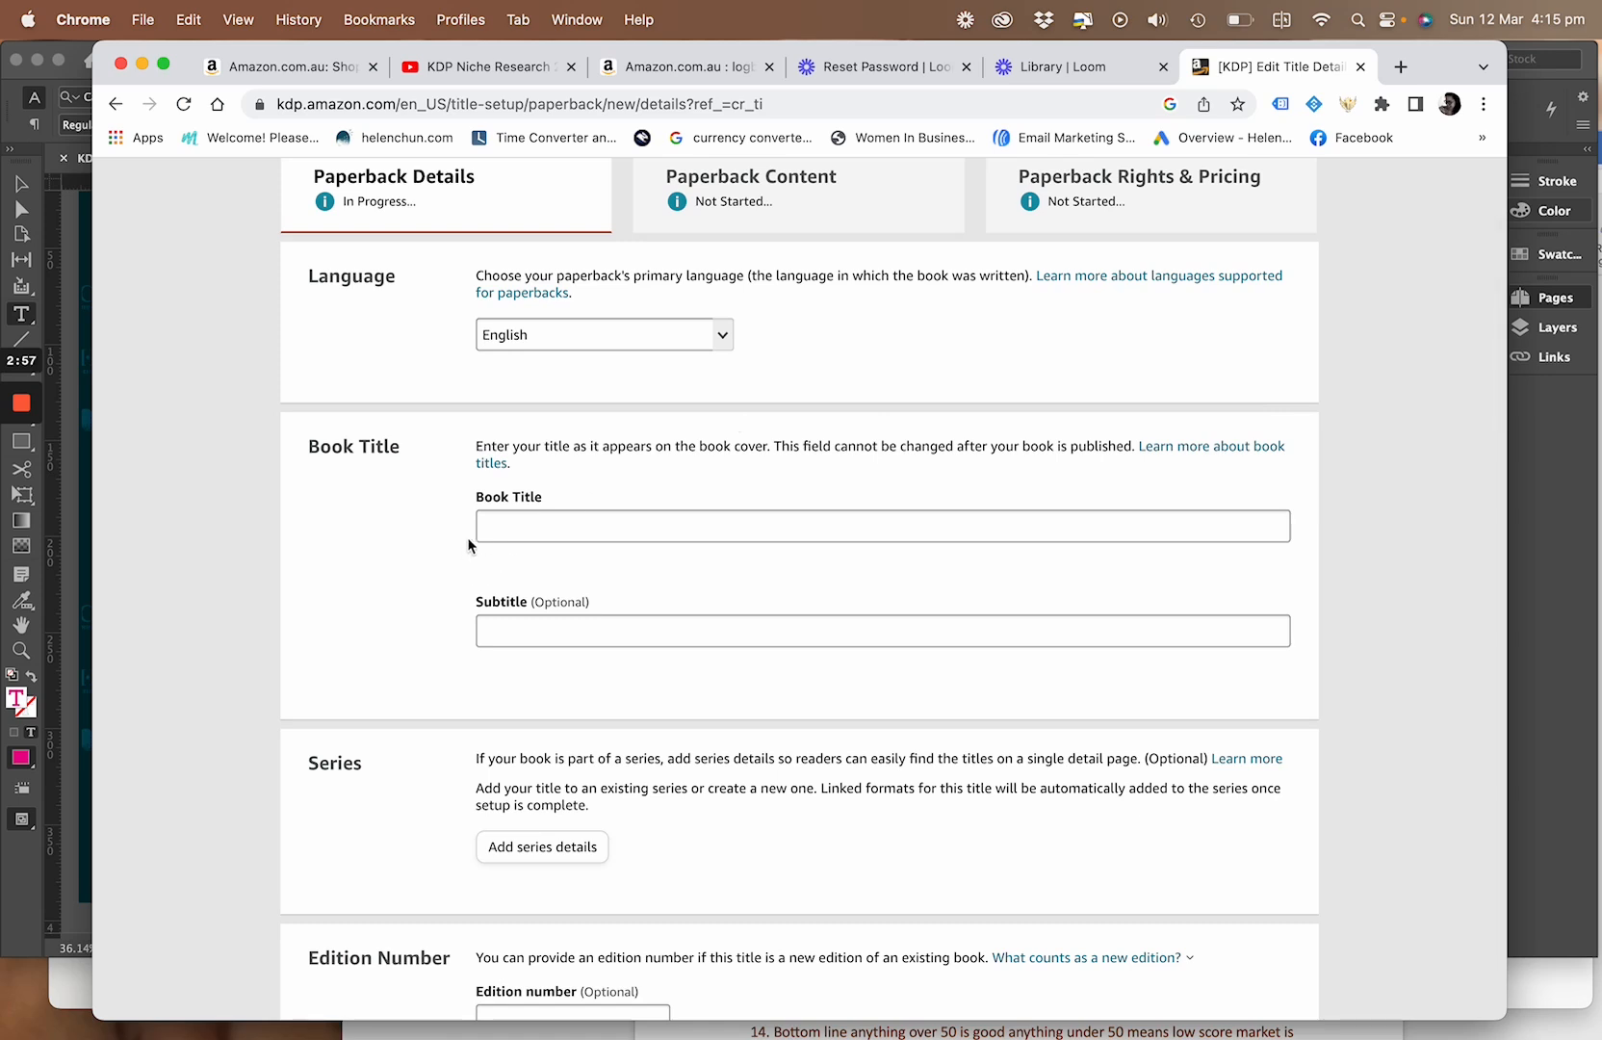
click(528, 527)
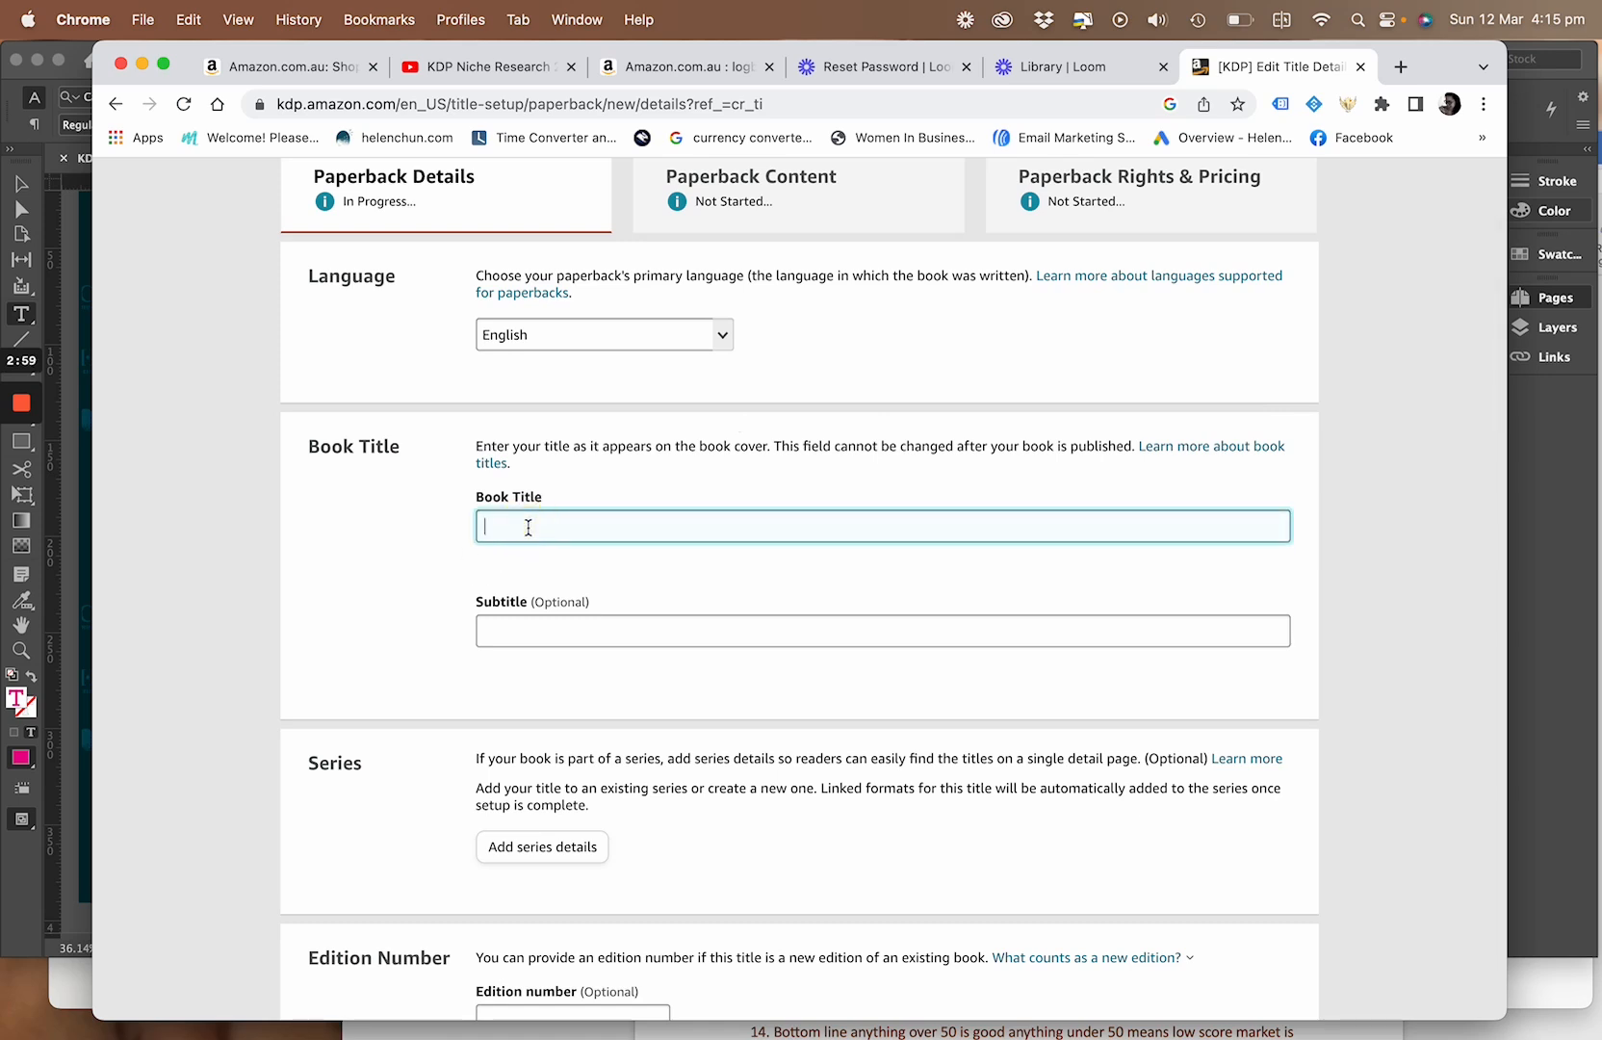
text(The frog that talked)
click(519, 632)
Fill in the primary author with the prefix "Ms" and the author's first and last names
scroll(520, 632, down, 2)
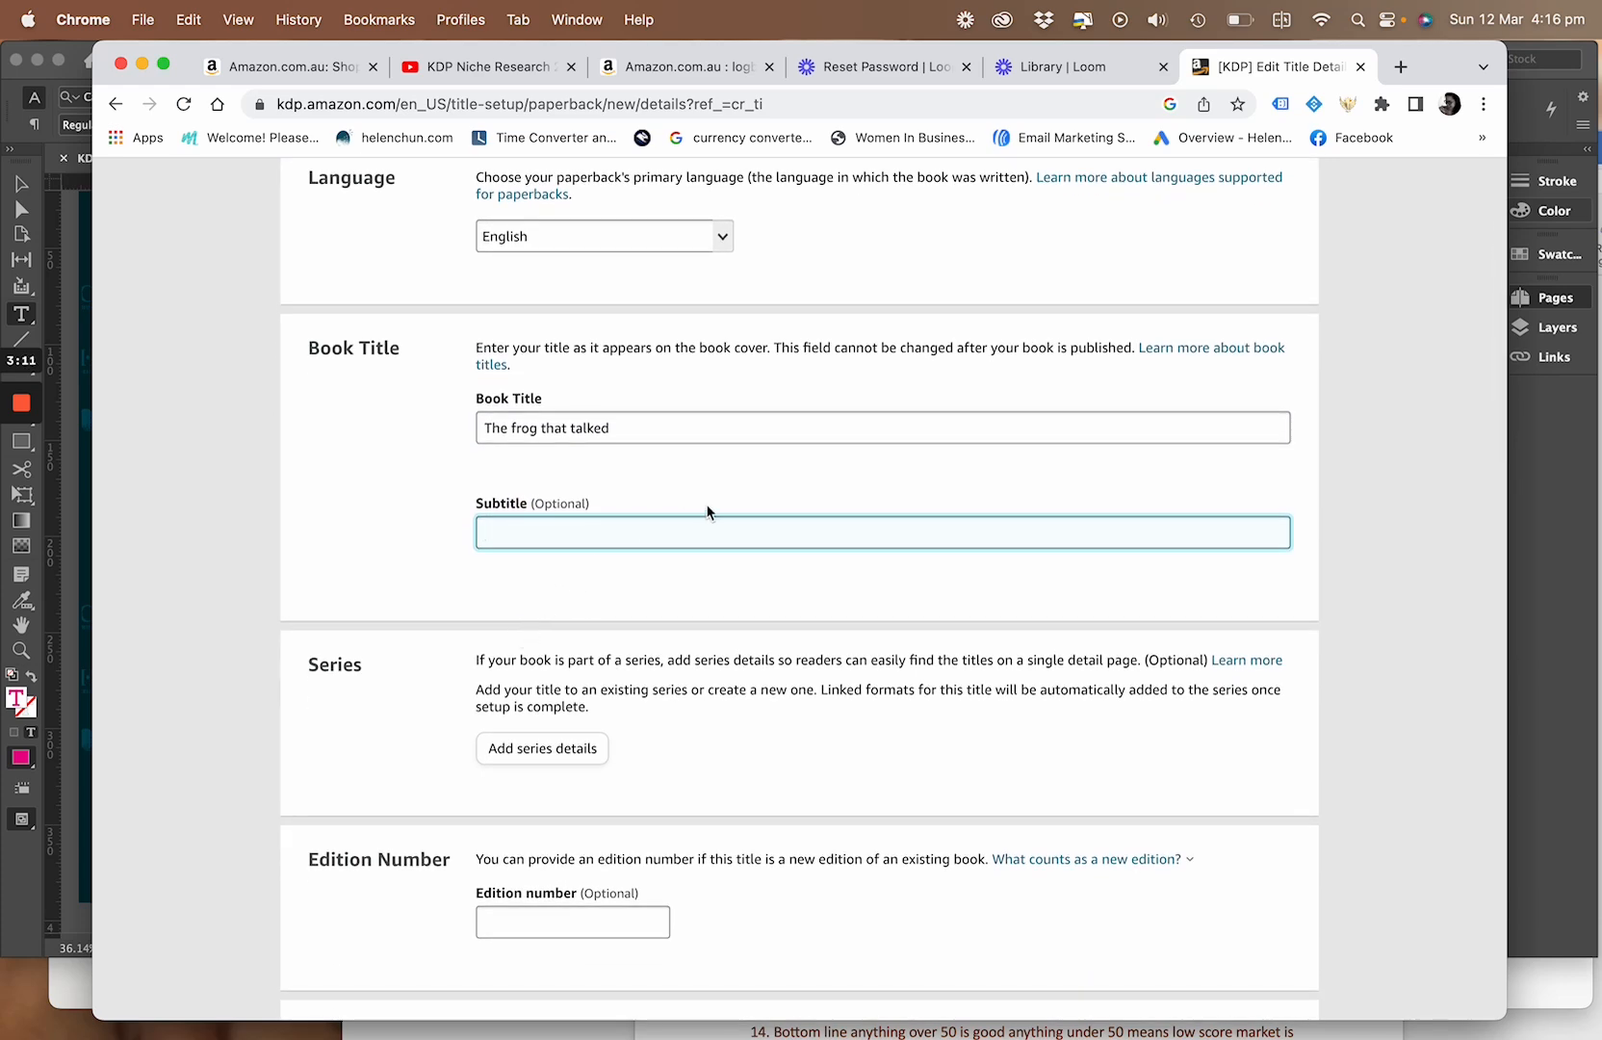
scroll(601, 587, down, 1)
scroll(597, 582, down, 1)
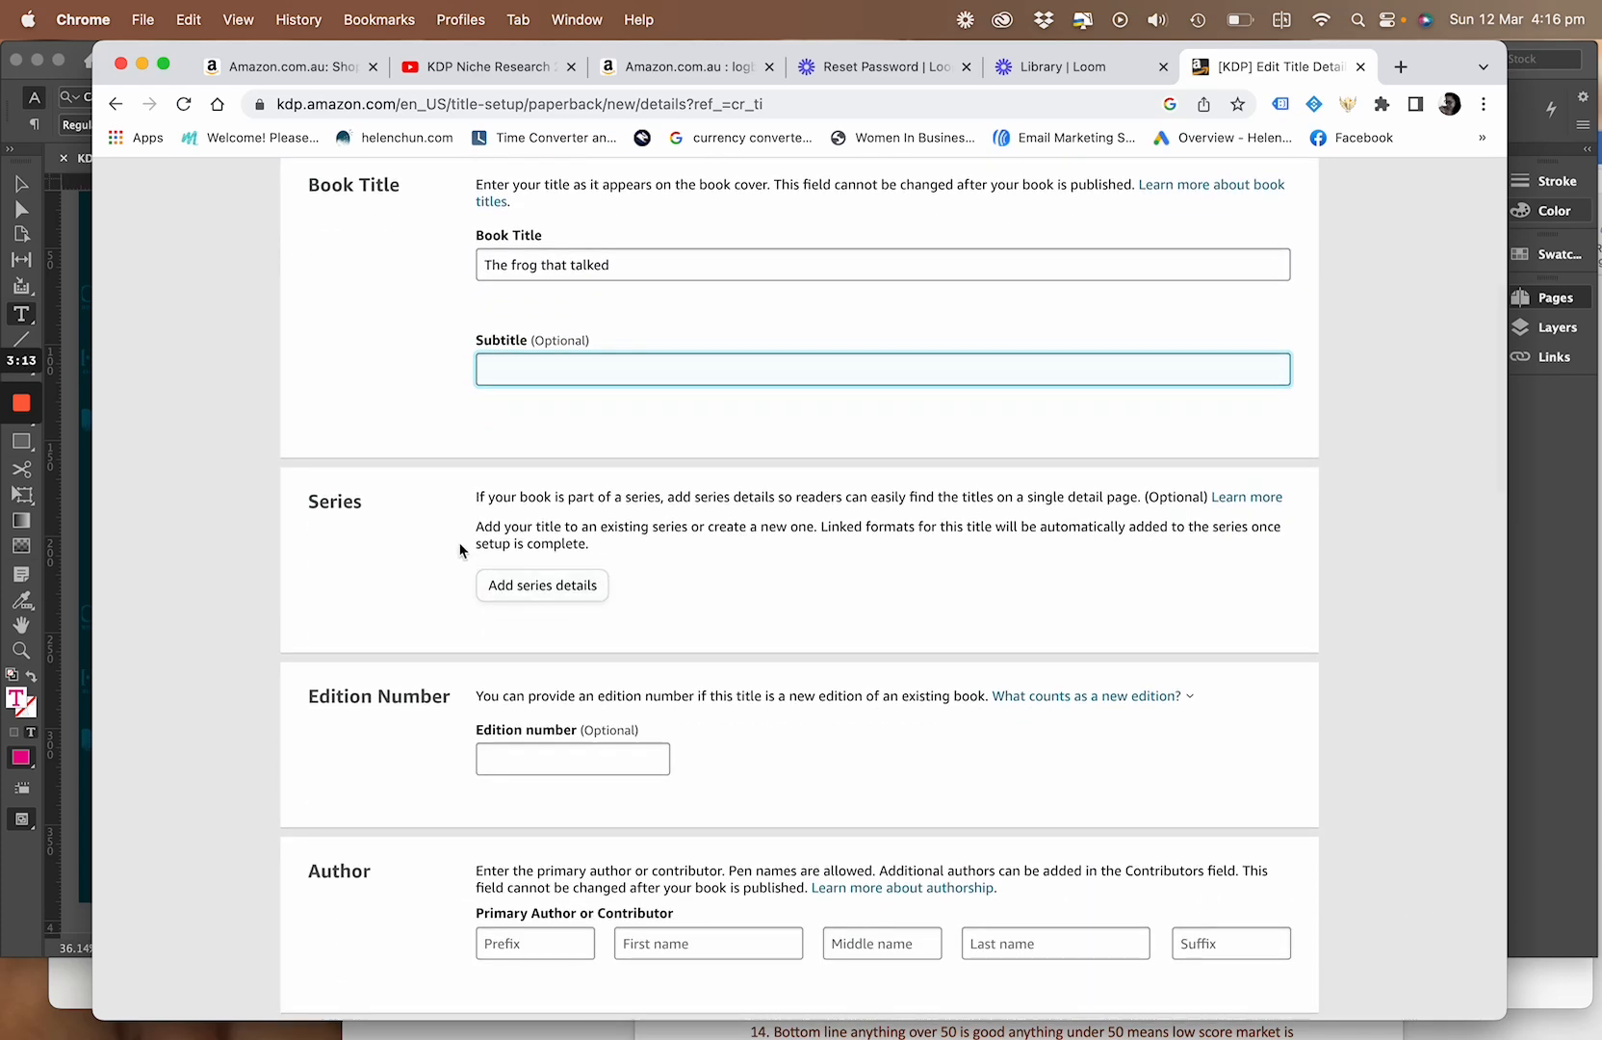
scroll(770, 604, down, 2)
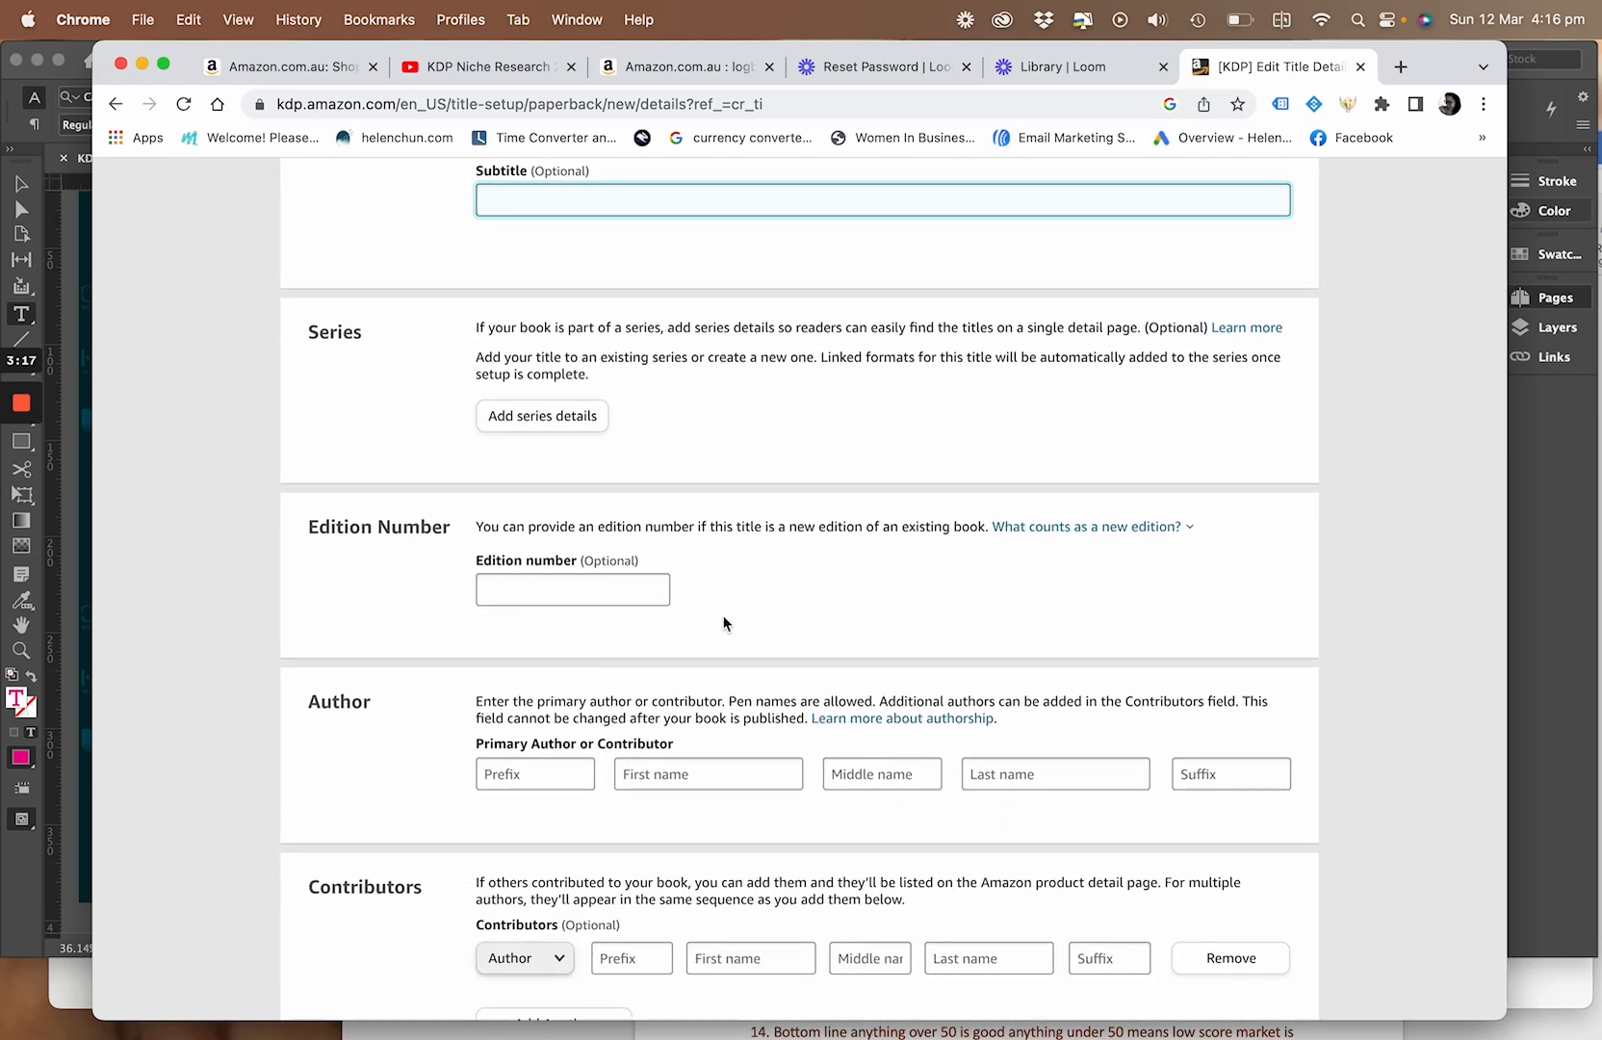
scroll(722, 618, down, 2)
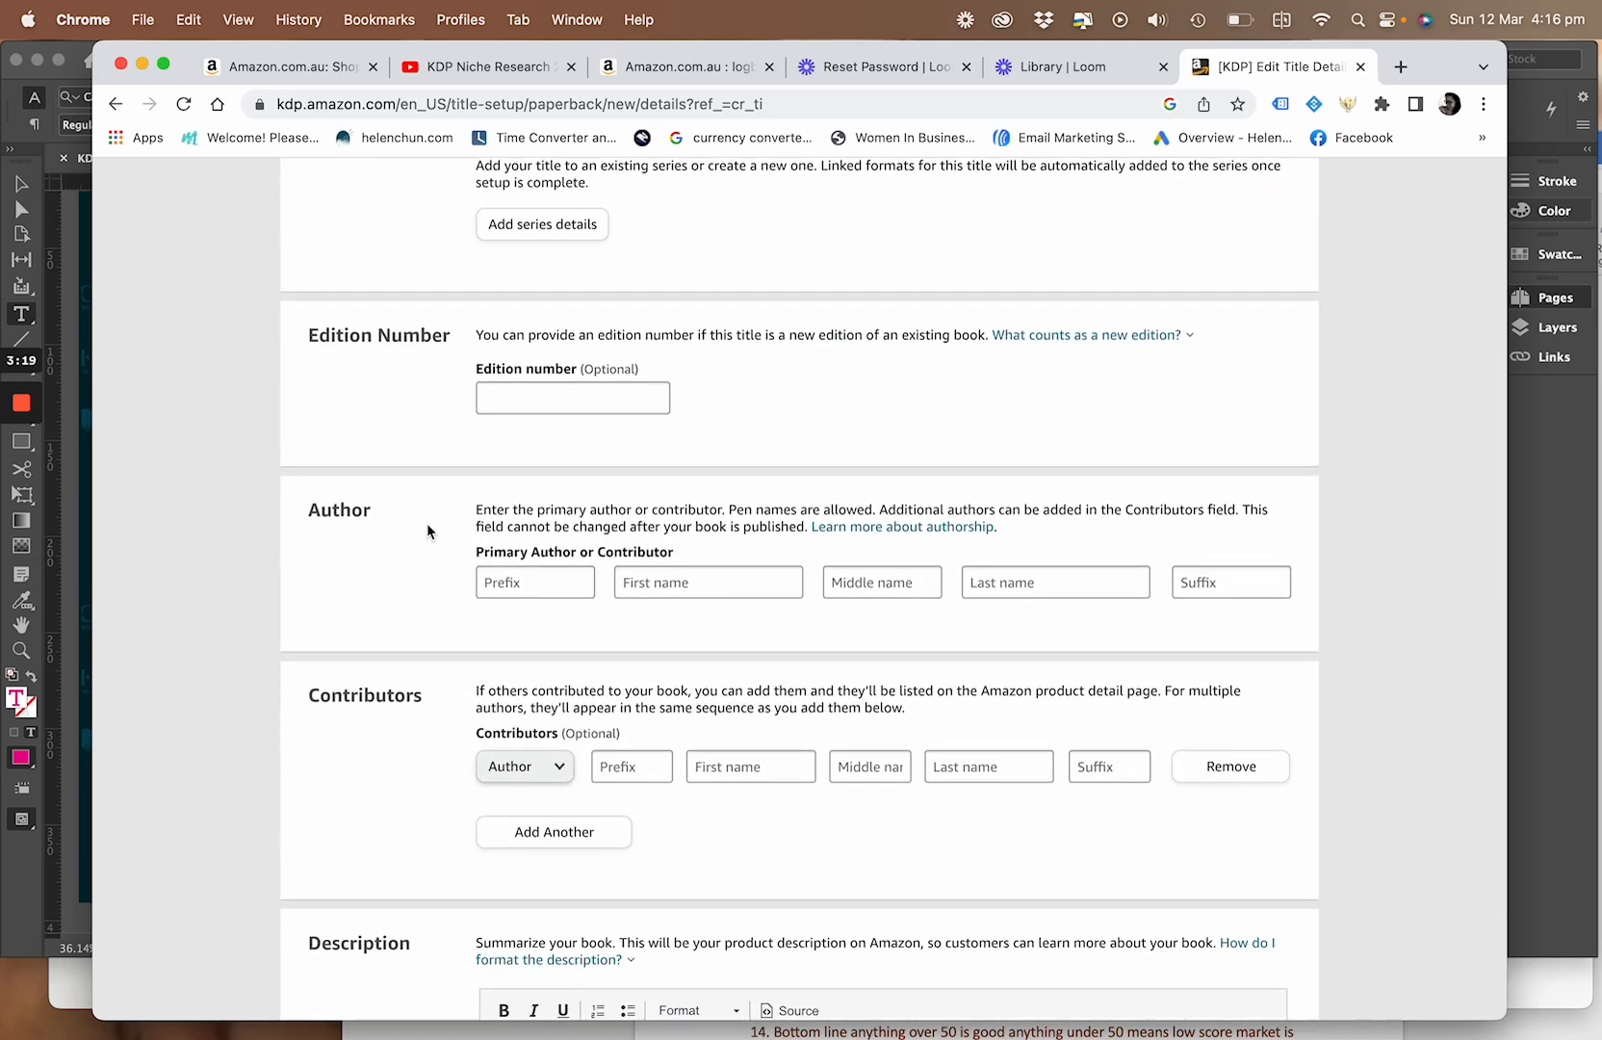
click(514, 581)
text(M)
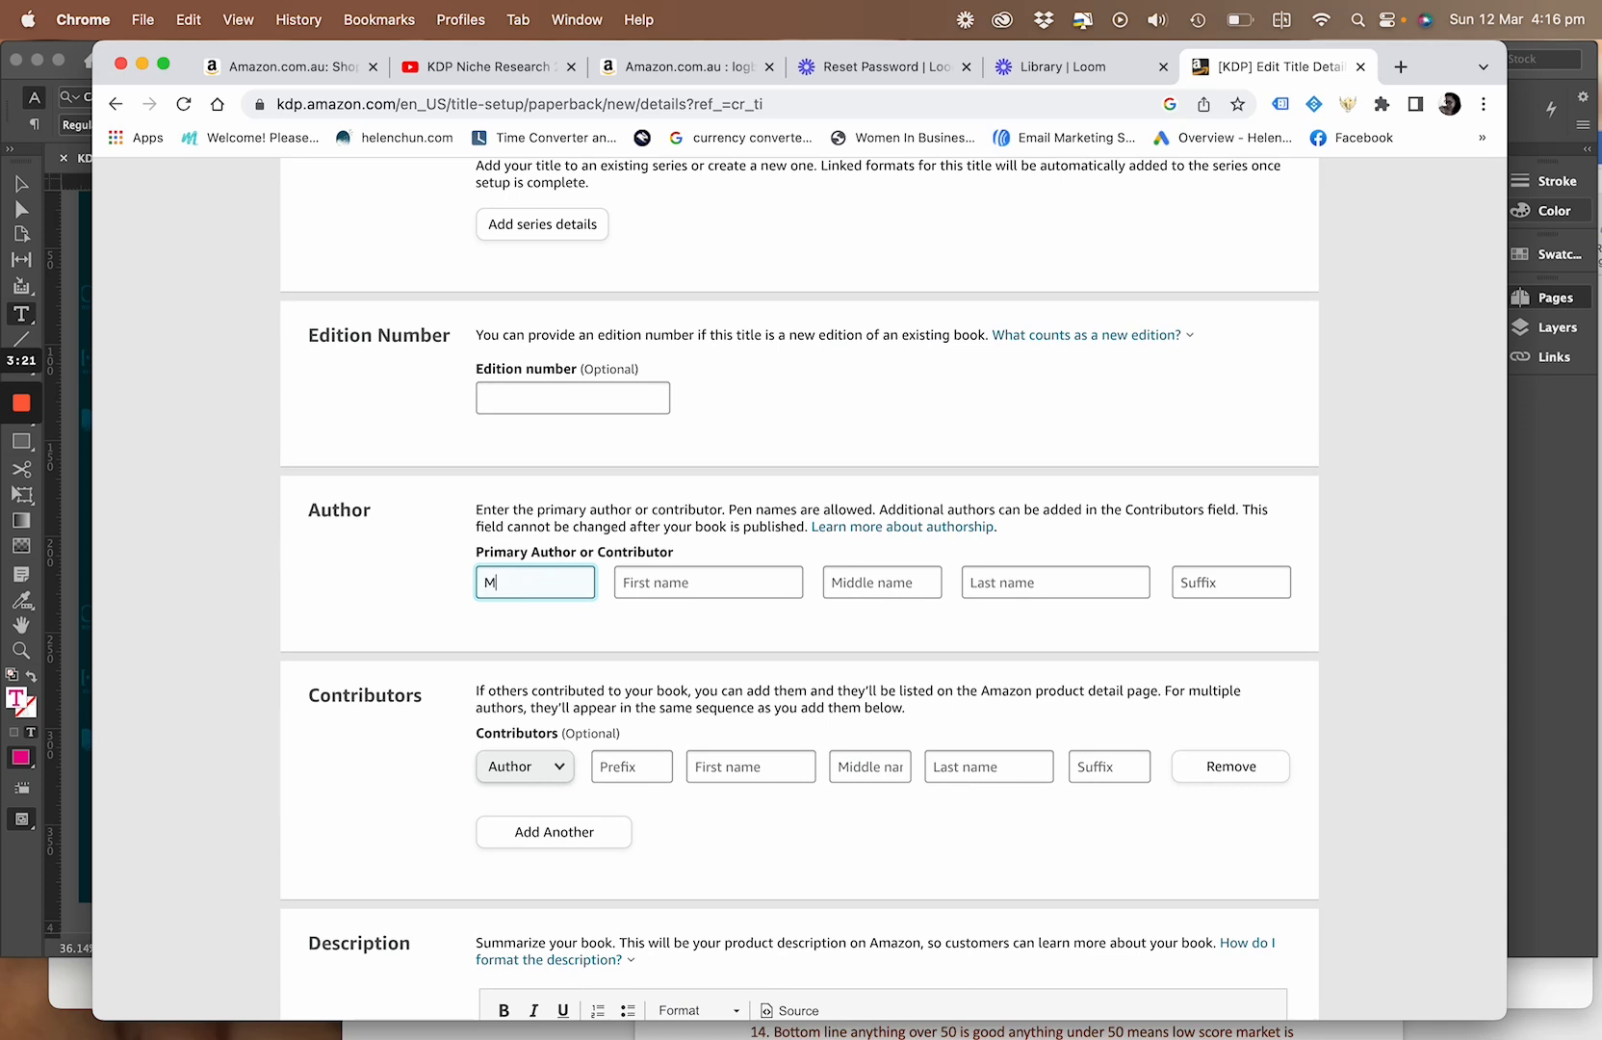
text(s)
click(661, 584)
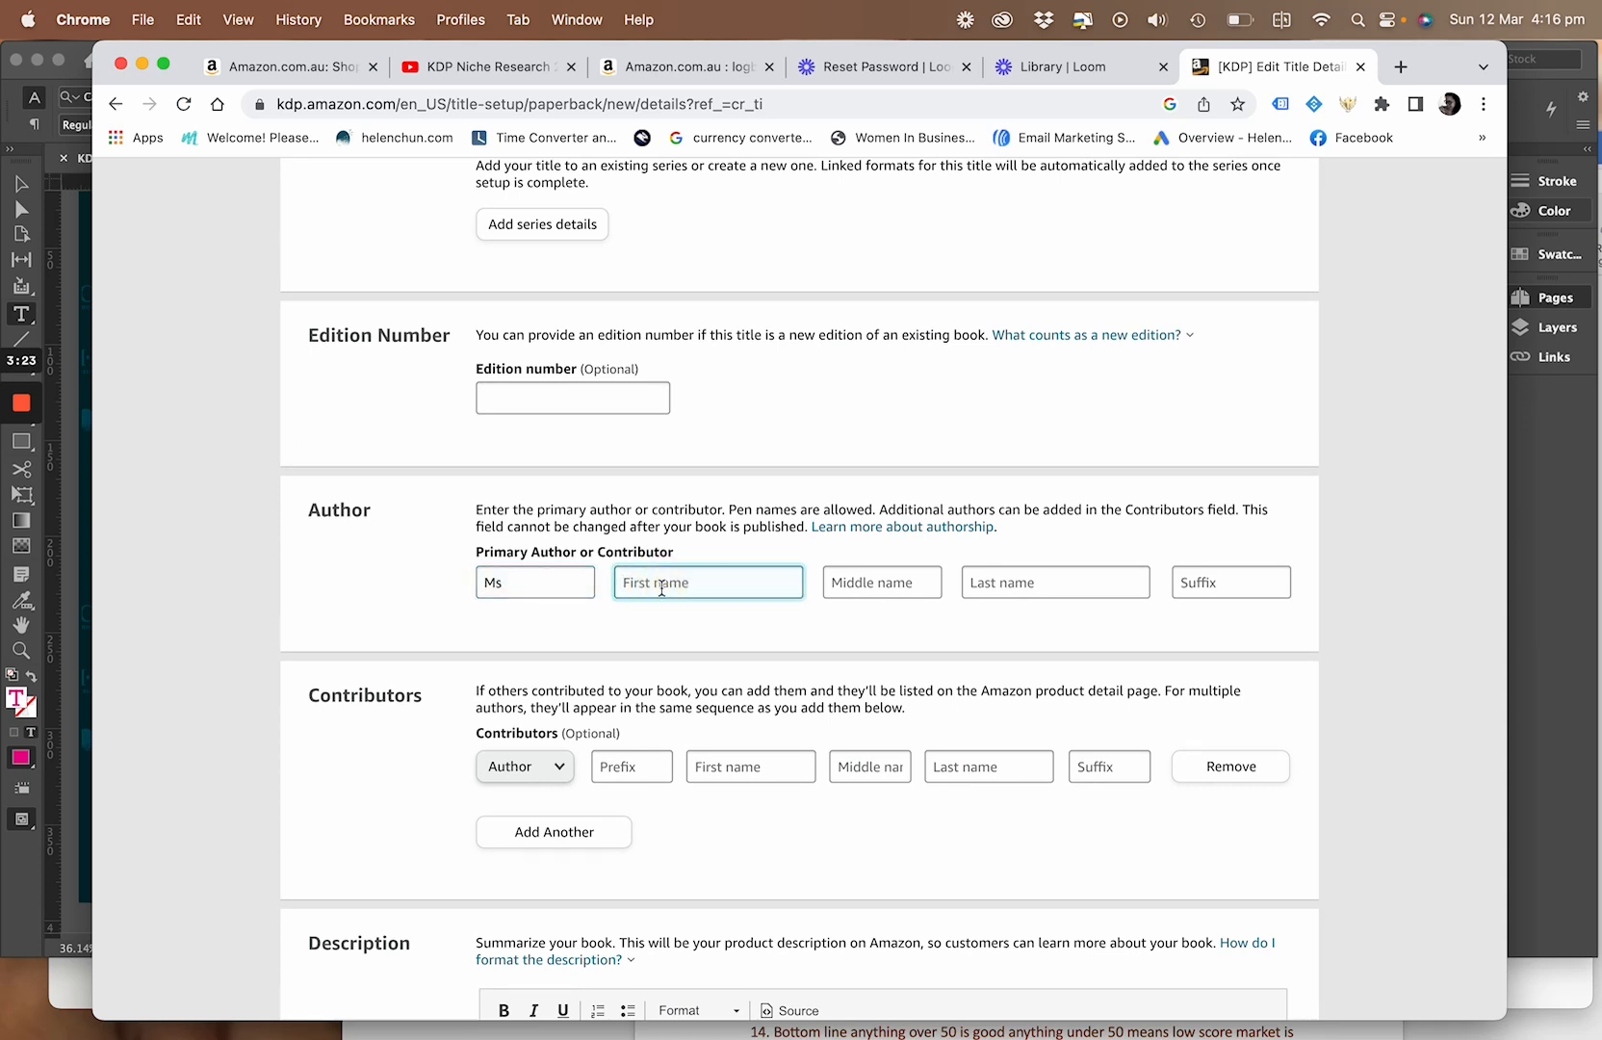
key(Tab)
key(Tab)
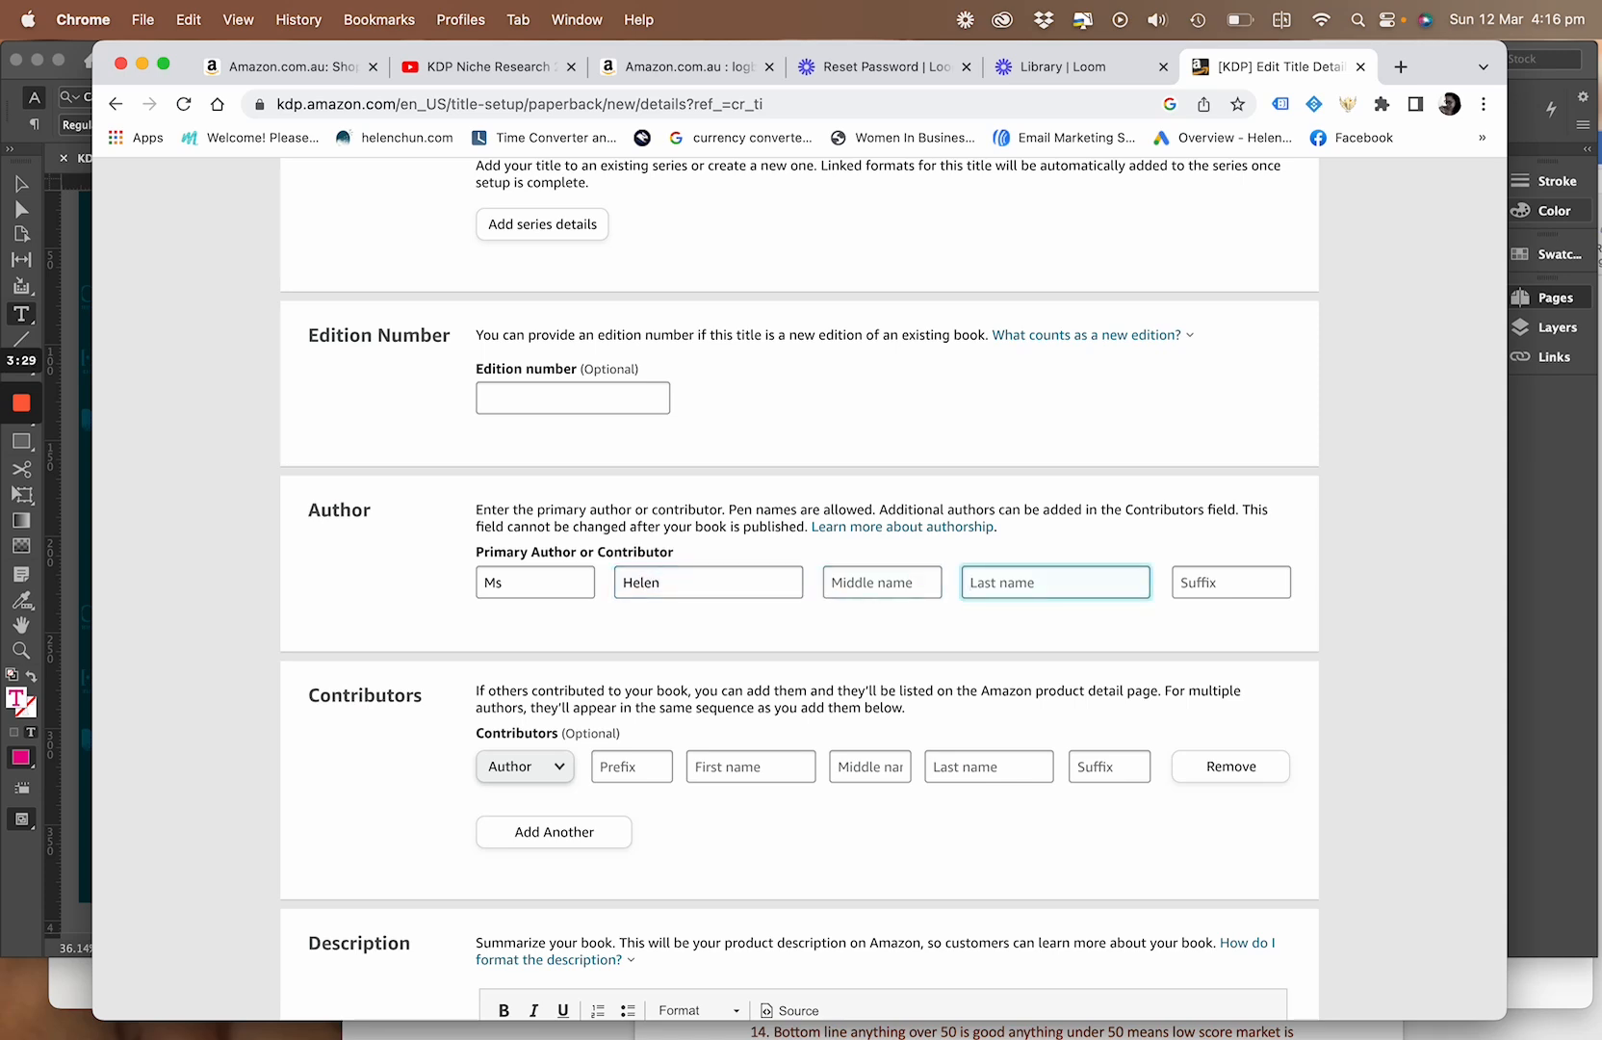
Begin the book description with "A frog that talks in her sleep but not when she's awake."
scroll(712, 631, down, 5)
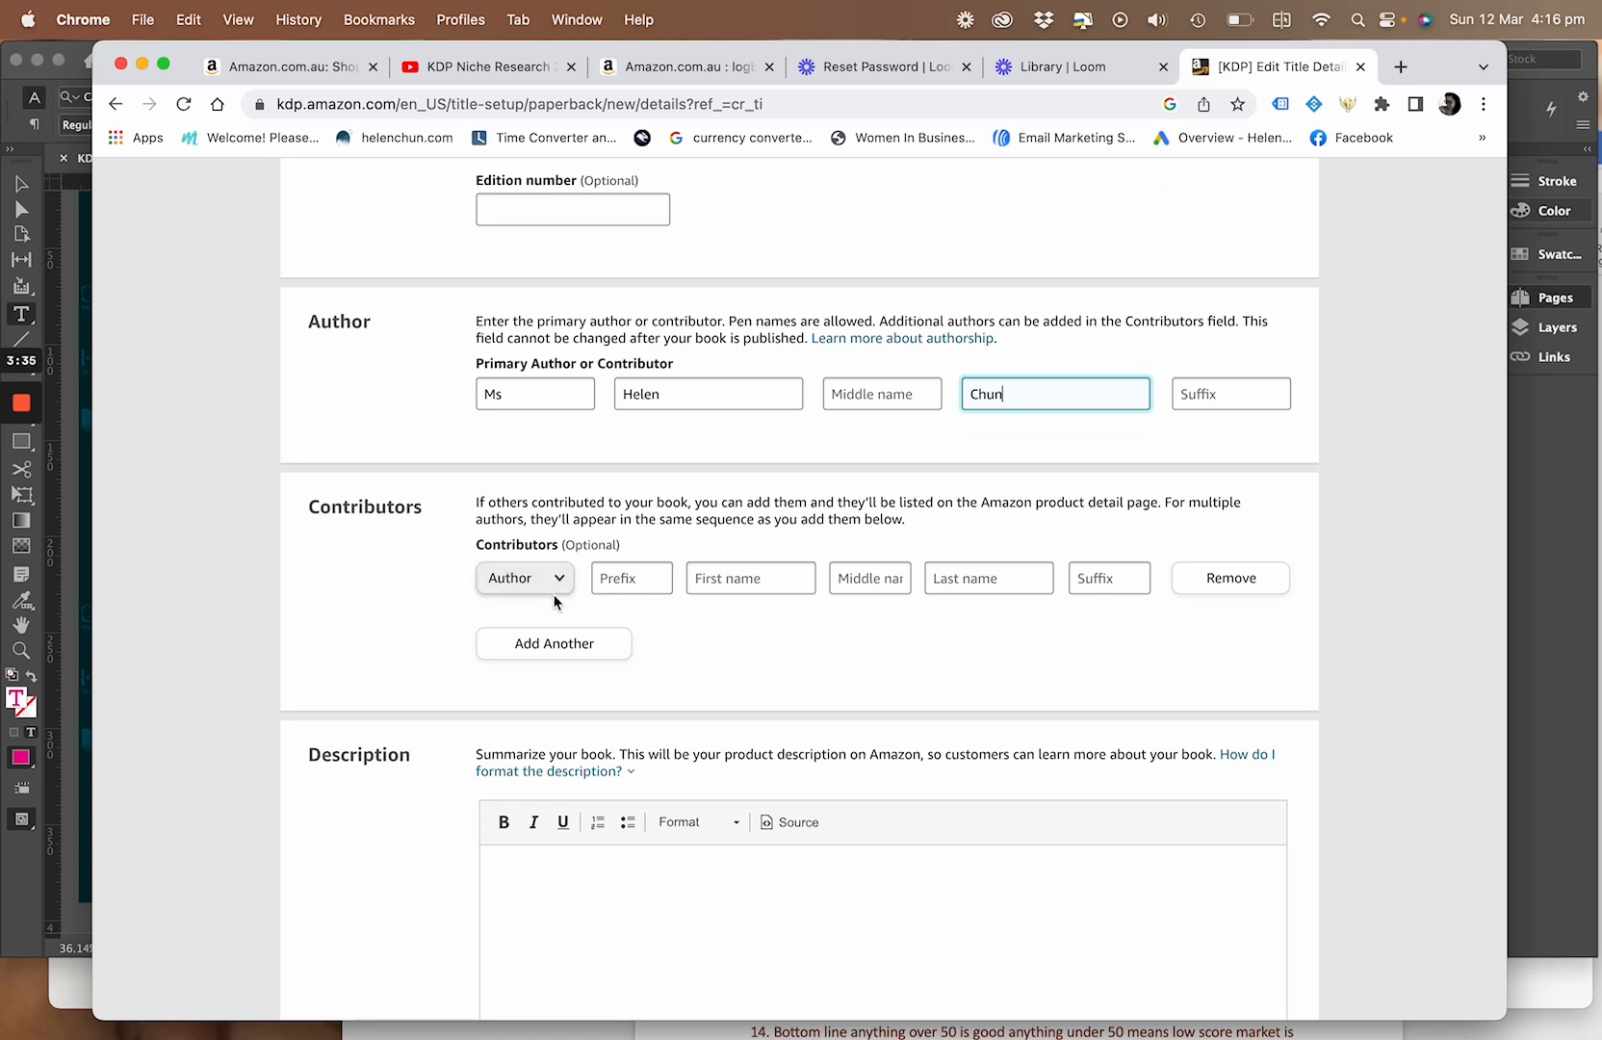
scroll(823, 626, down, 6)
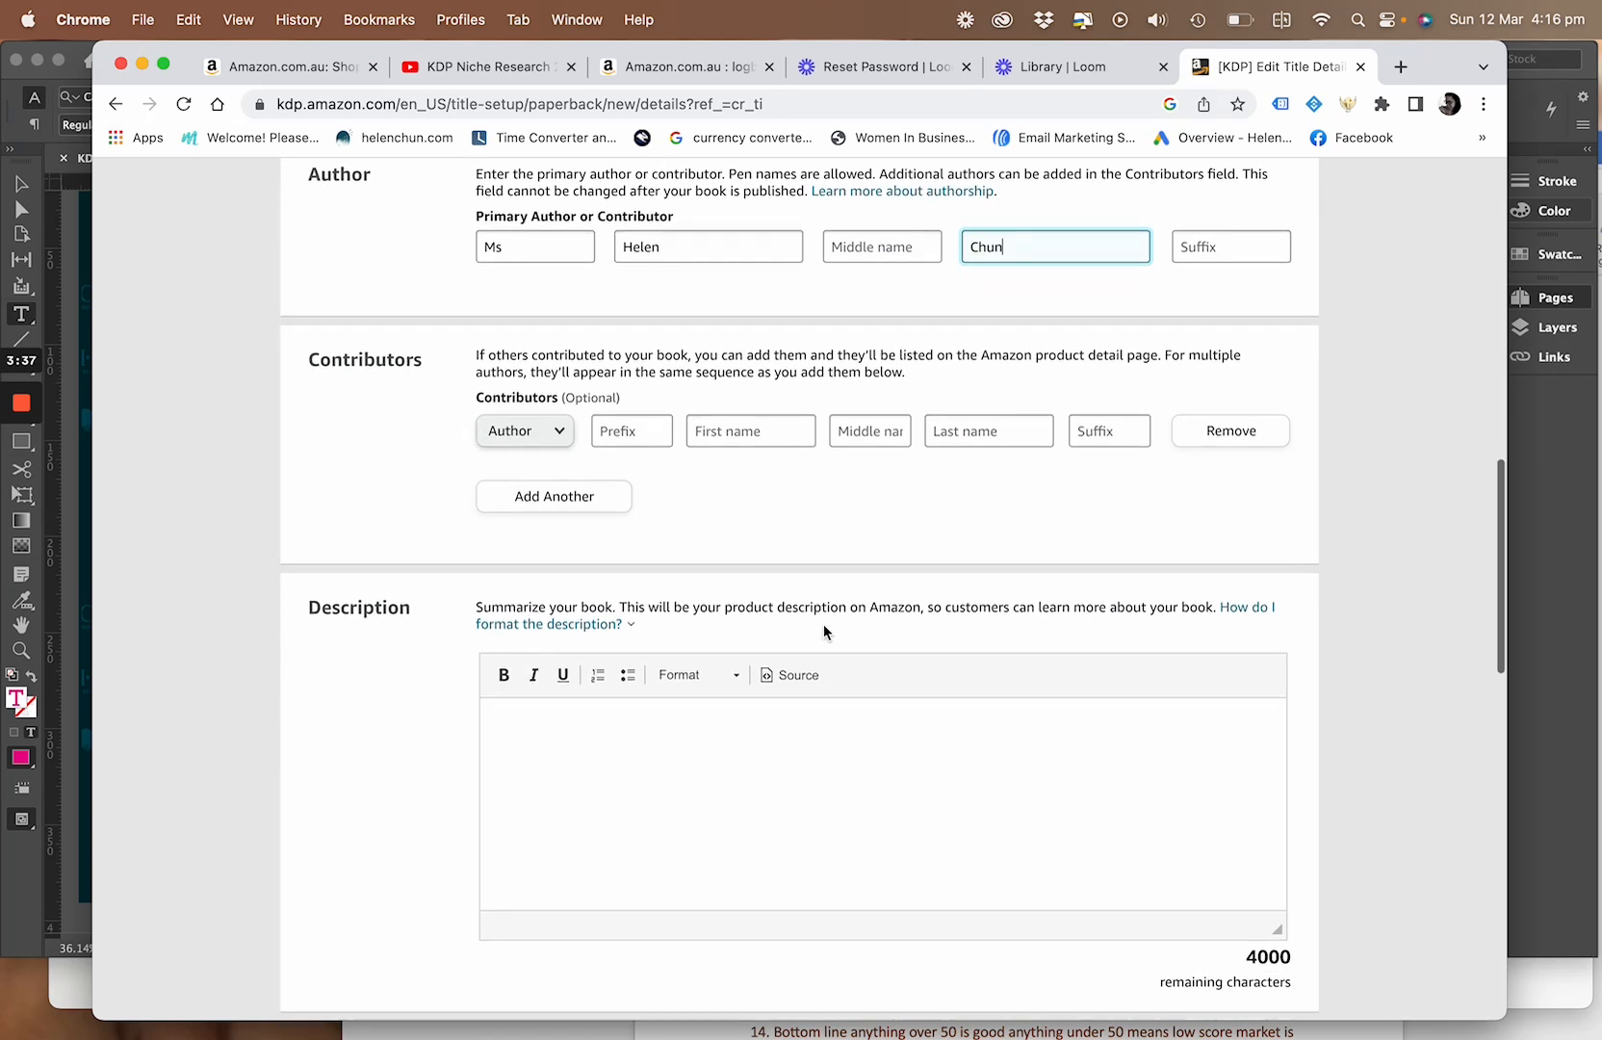
click(641, 525)
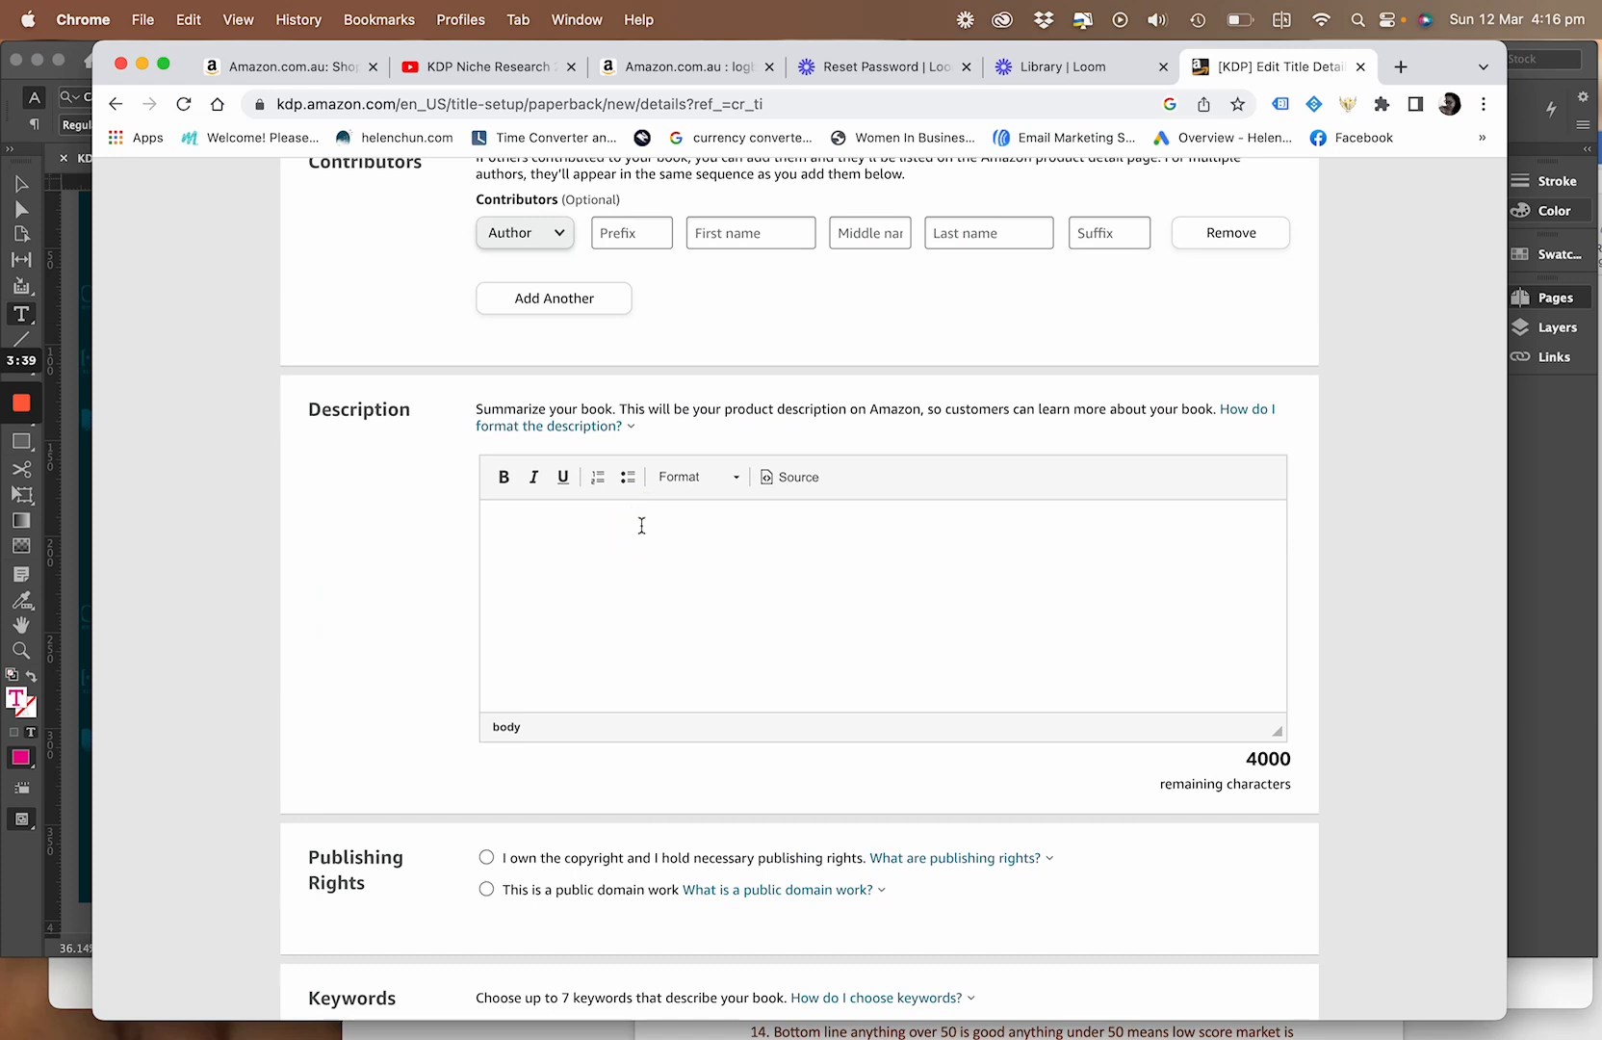
text(A frog)
text( ths)
text(at tal)
text(k)
text(s in)
text( her slee)
text(p but )
text(not whe)
text(n s)
text(he's awa)
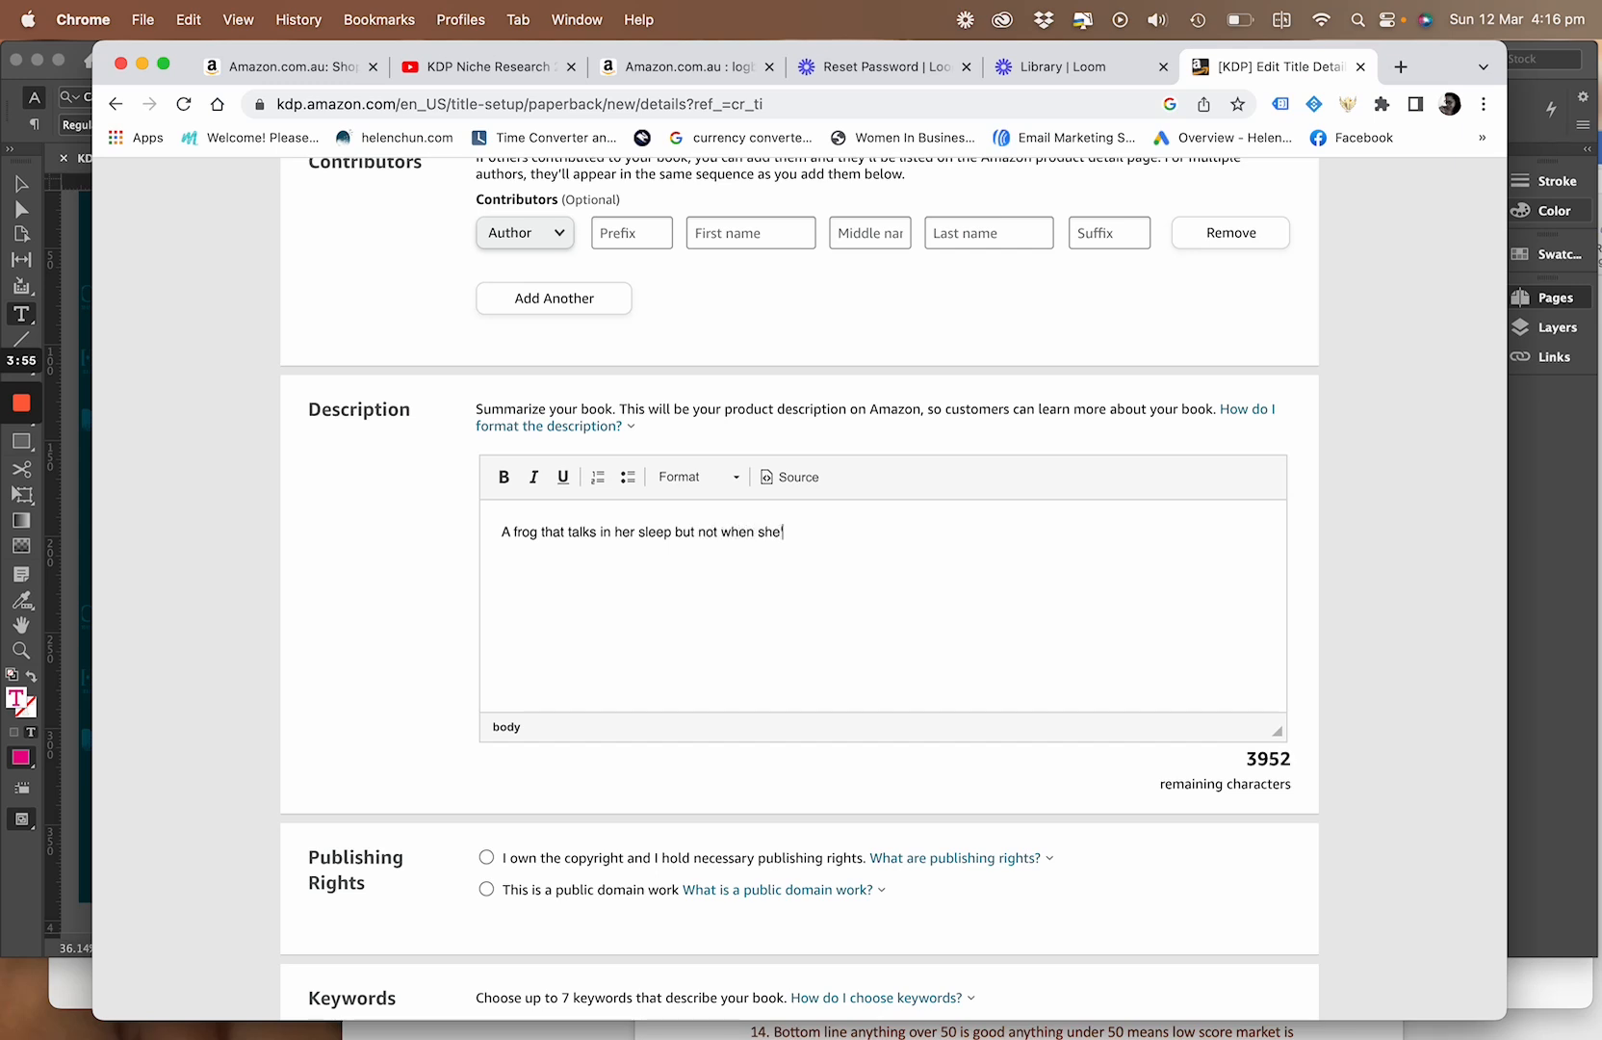
text(ke.)
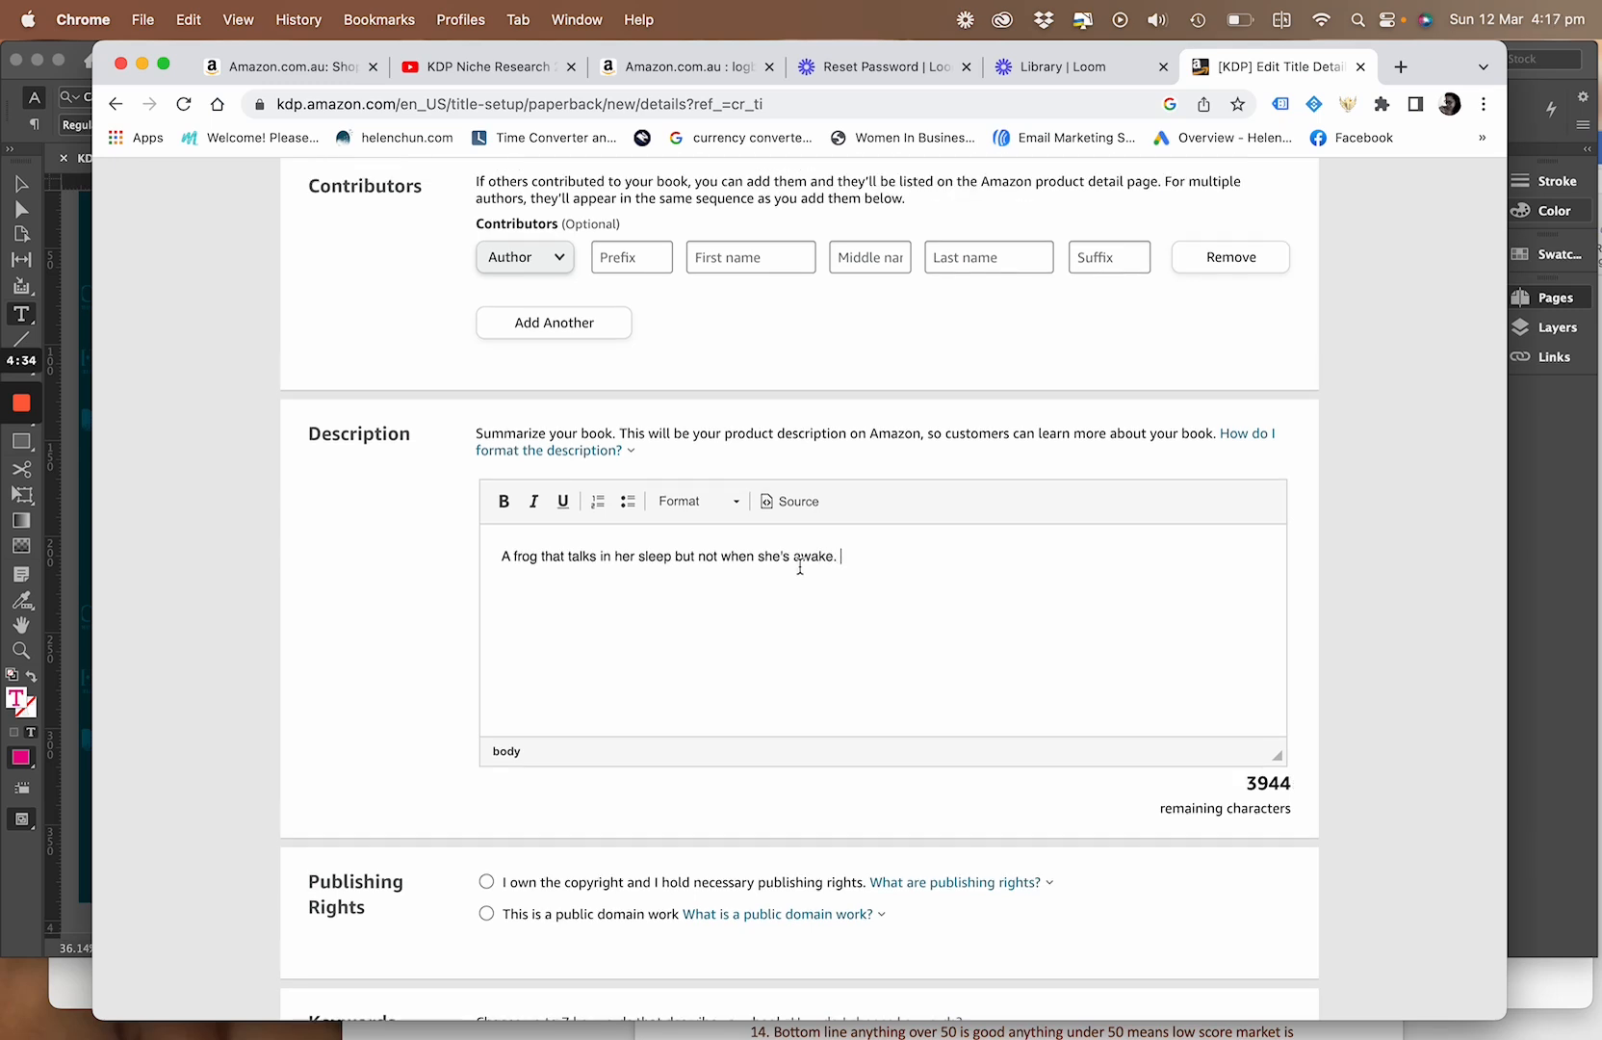
Add the sentence "A great book to teach your kids when it is sleepy time." to the description
text(A)
text( gre)
text(at)
text( boo)
key(BackSpace)
text(ok to teach your kids when it is sleepy time.)
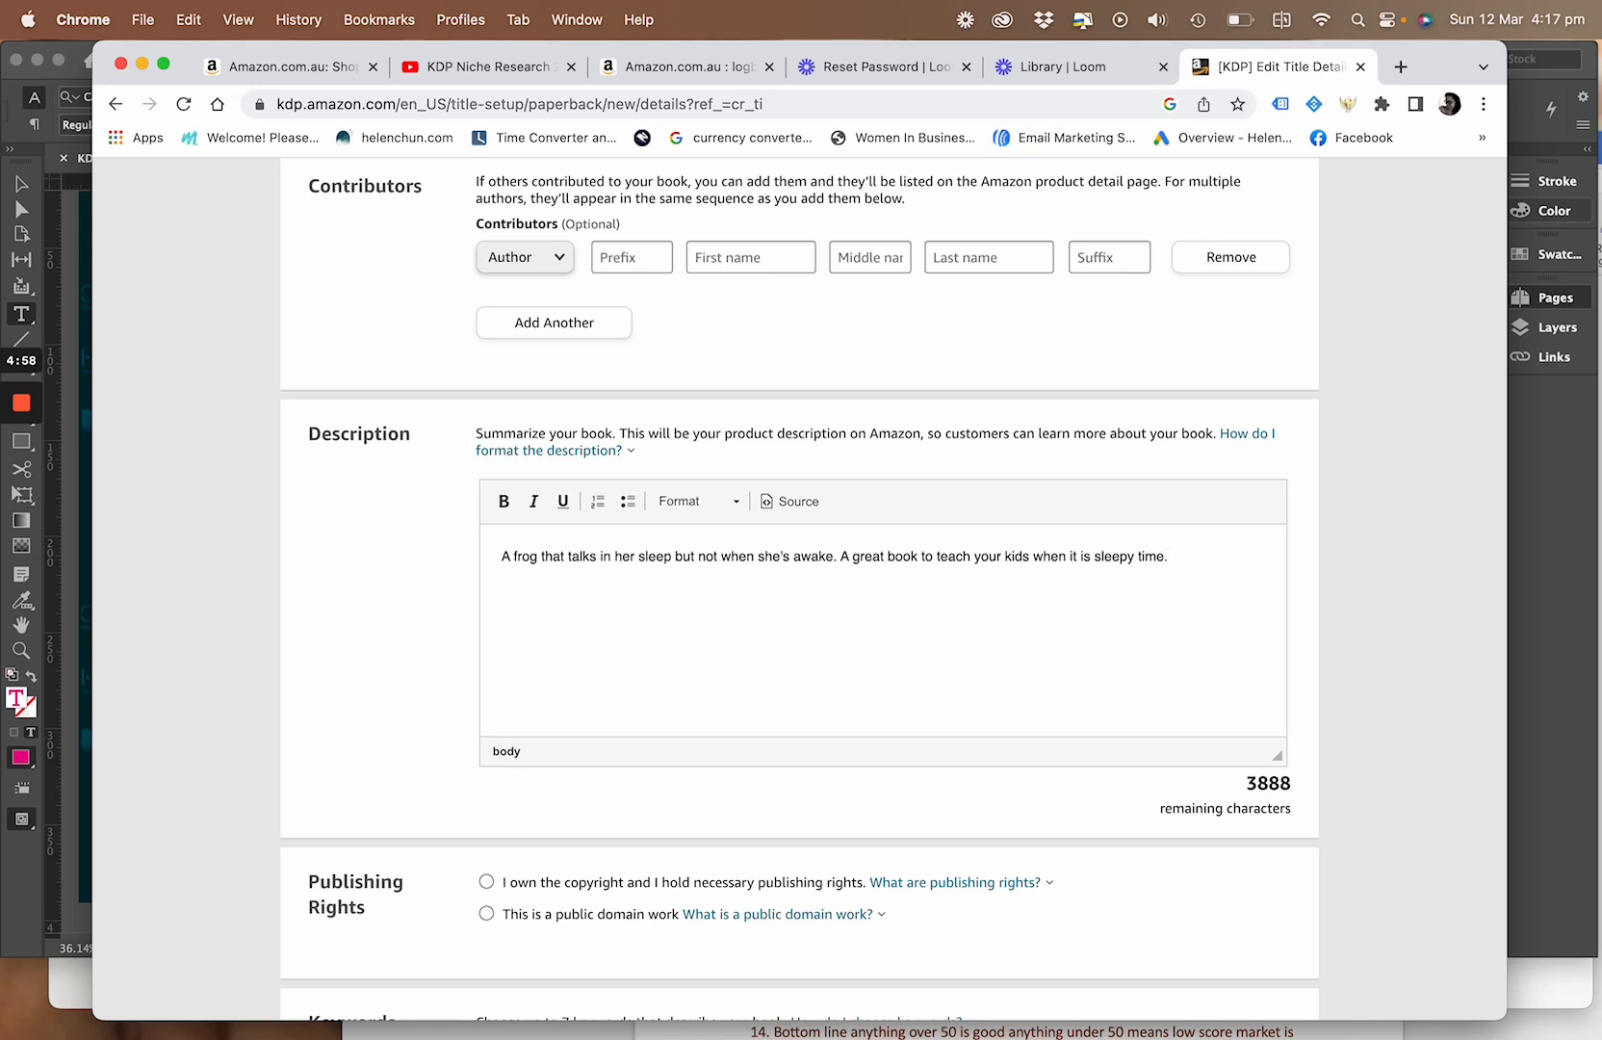
Start a bulleted list below the description text with "for ages 3-6" as the first item
click(623, 511)
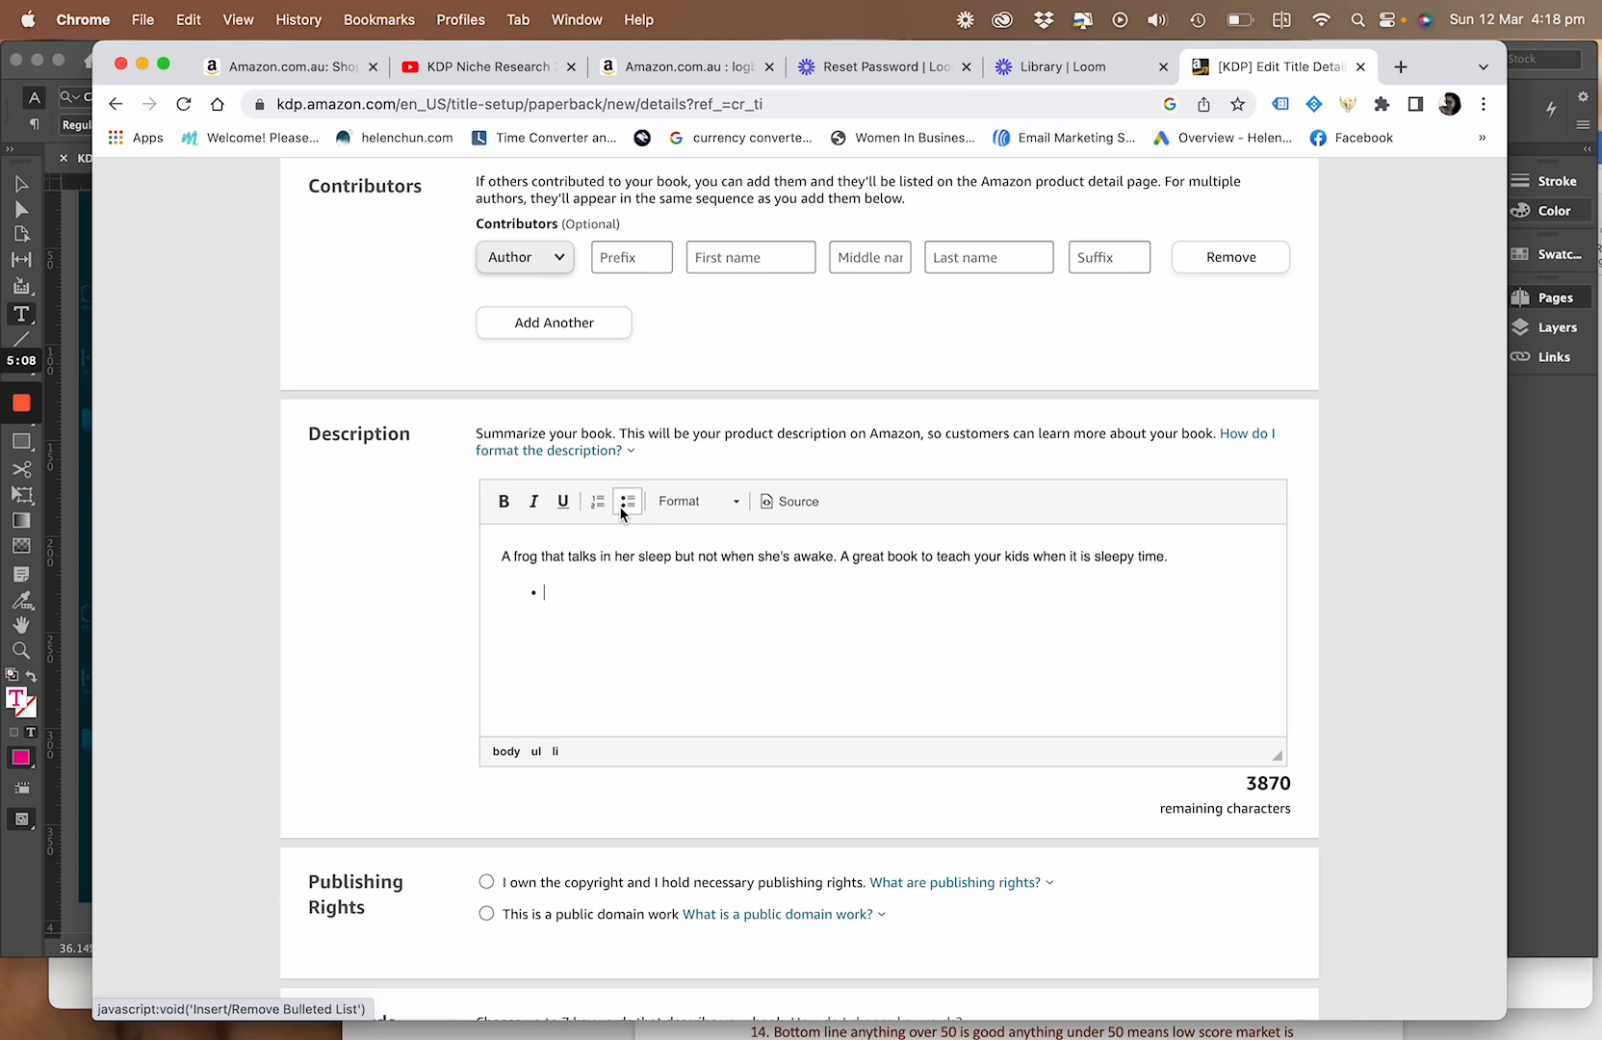
text(for ages 3-5)
key(Return)
click(645, 587)
key(BackSpace)
text(6)
Enter "bed time story with subsance" as the second bullet of the description list
click(566, 616)
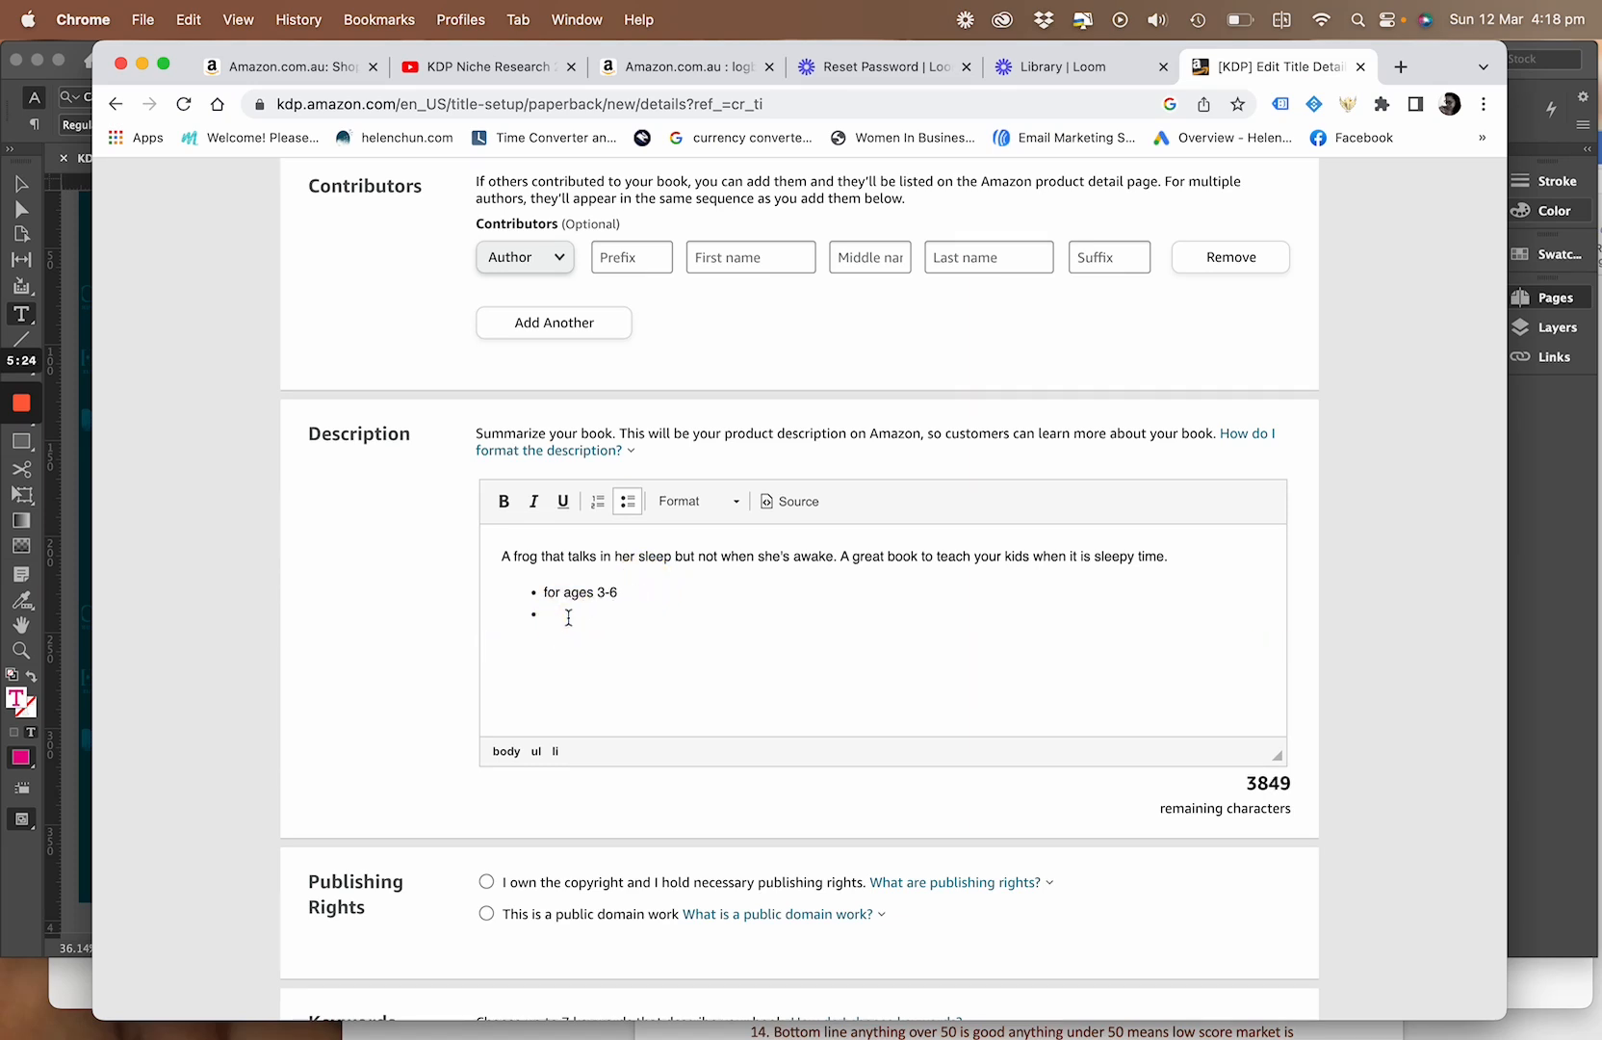
text(bed time story with subsance)
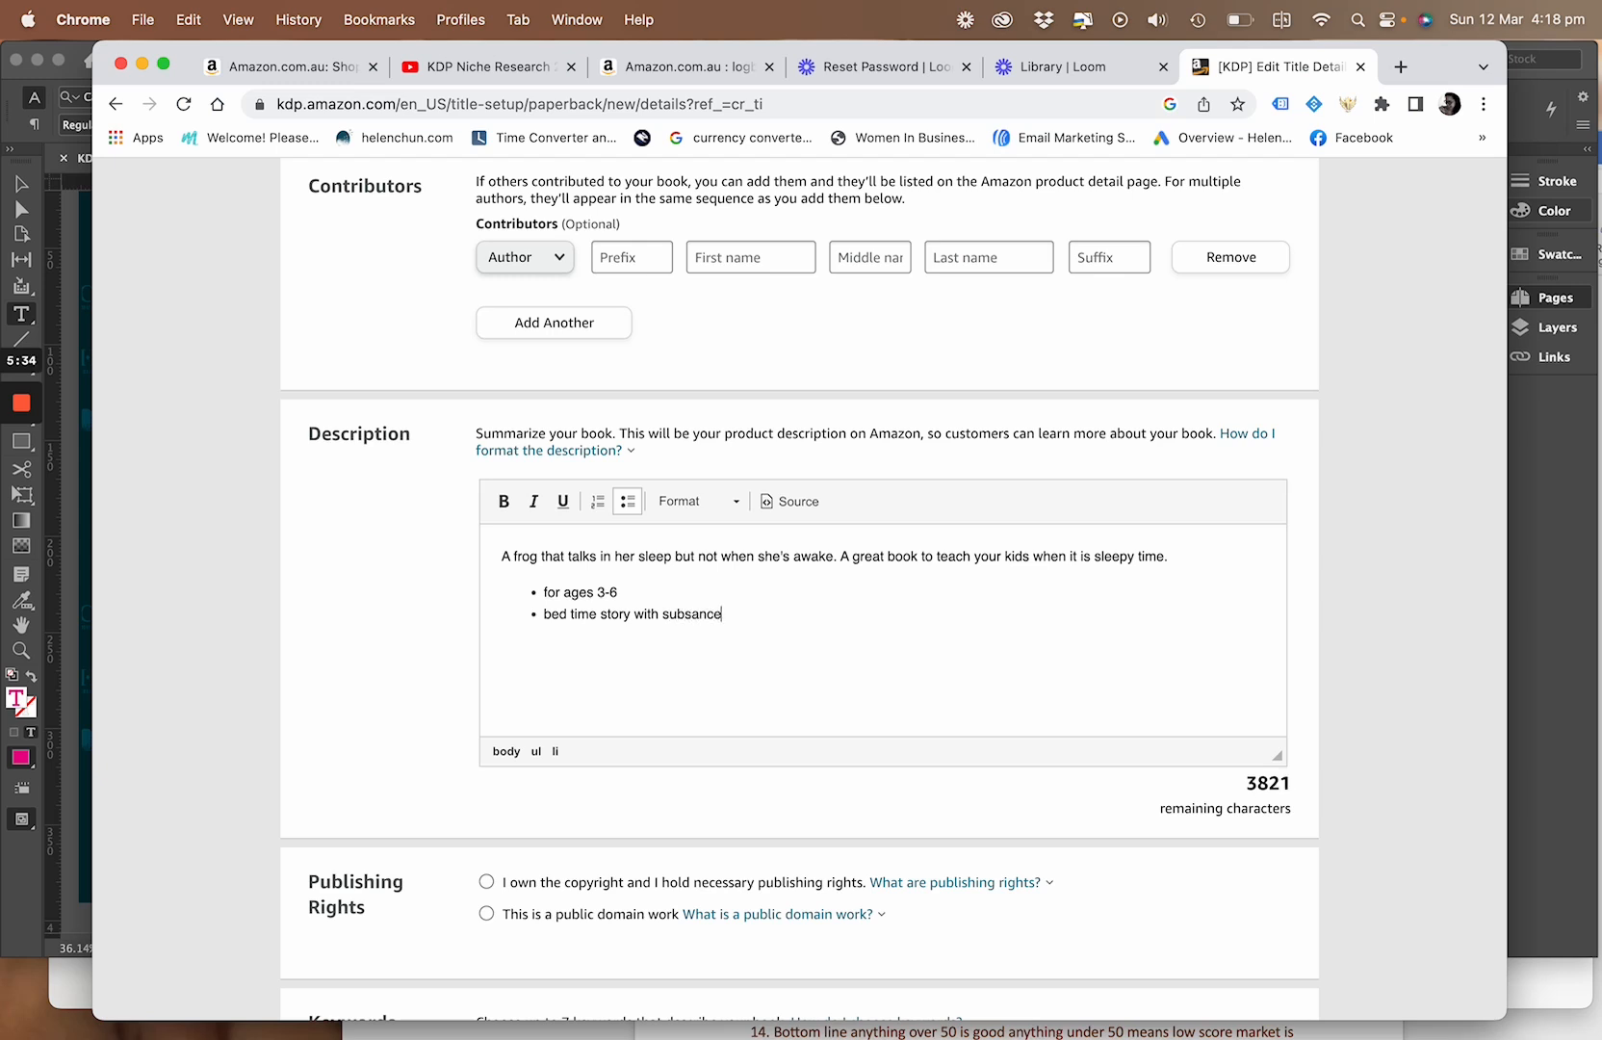
Enter "fun way to teach bedtime" as the third bullet of the book description
key(Return)
text(fun way to teac)
text(h bed)
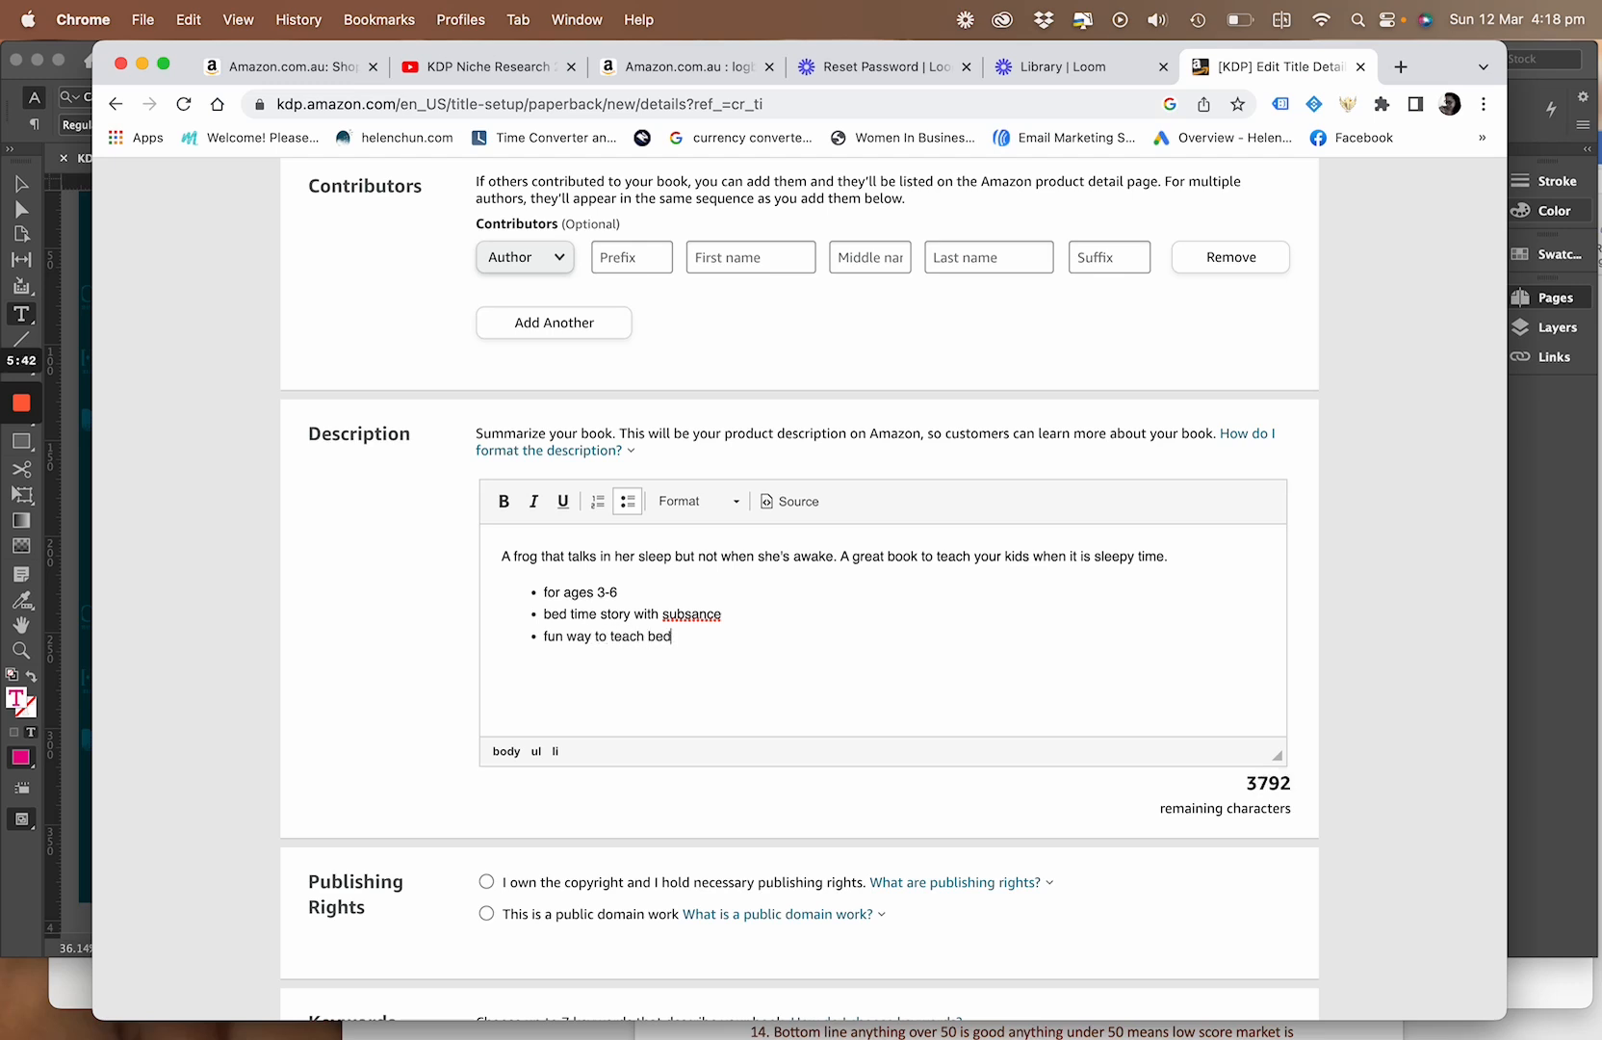
text(time)
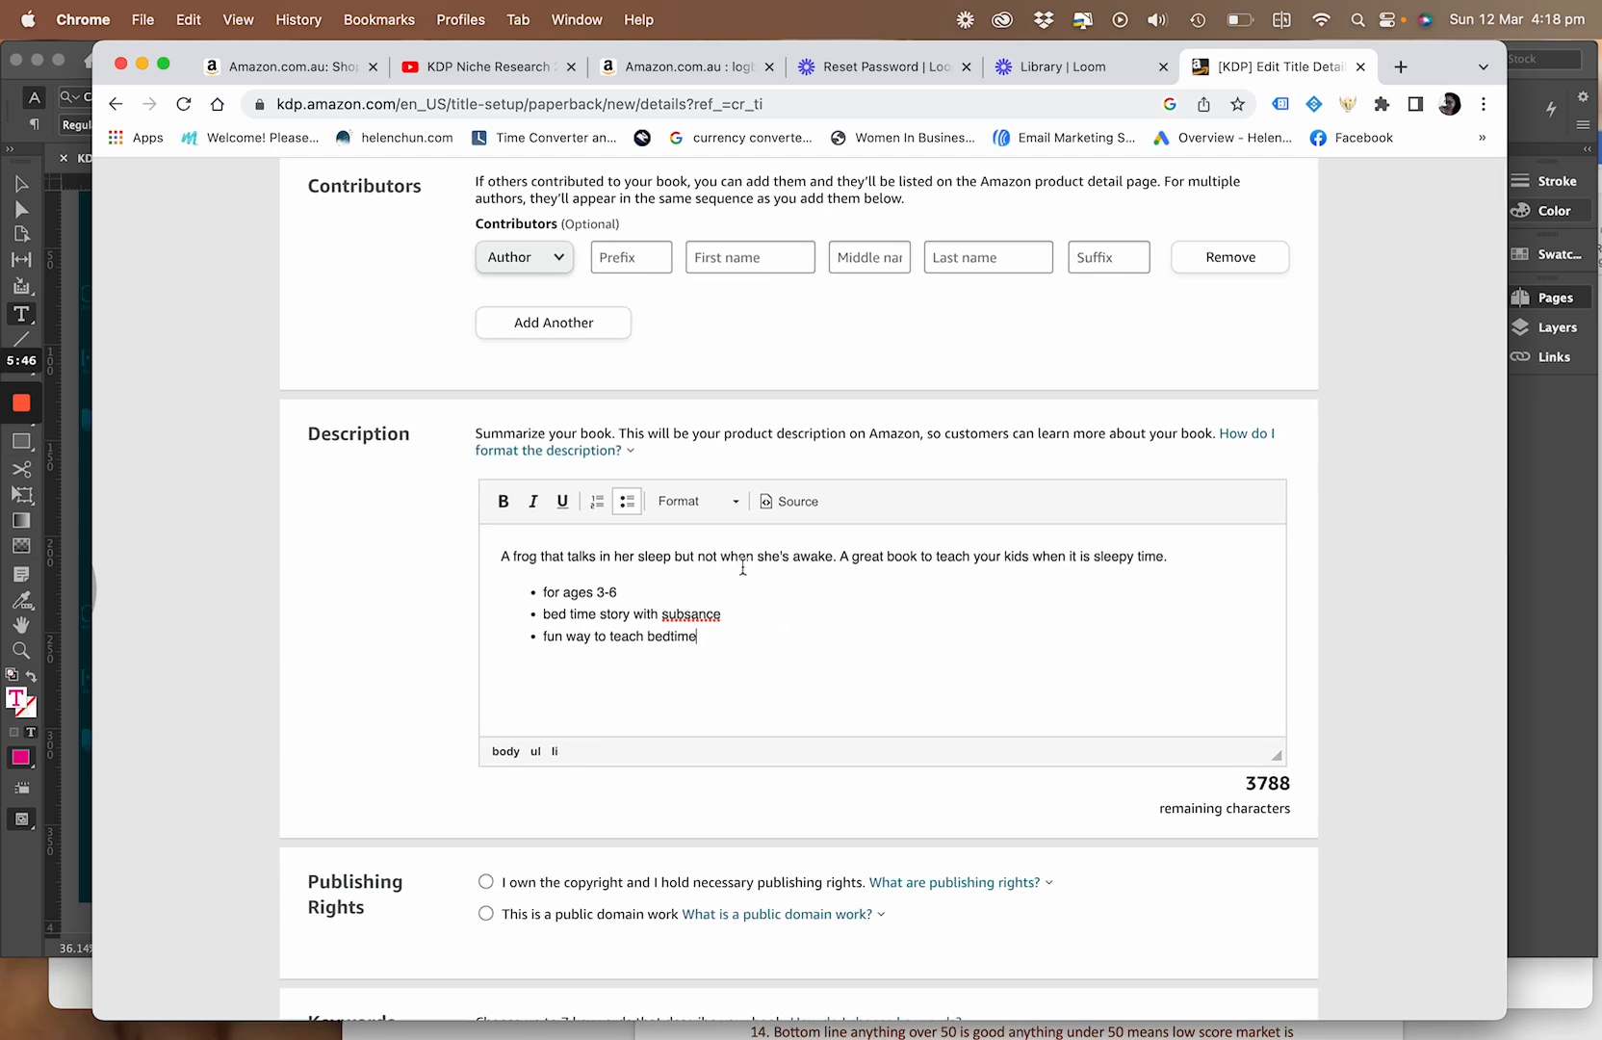
Declare that you own the copyright and hold the necessary publishing rights, and read the explanation of a public domain work
scroll(686, 893, down, 1)
scroll(686, 894, down, 4)
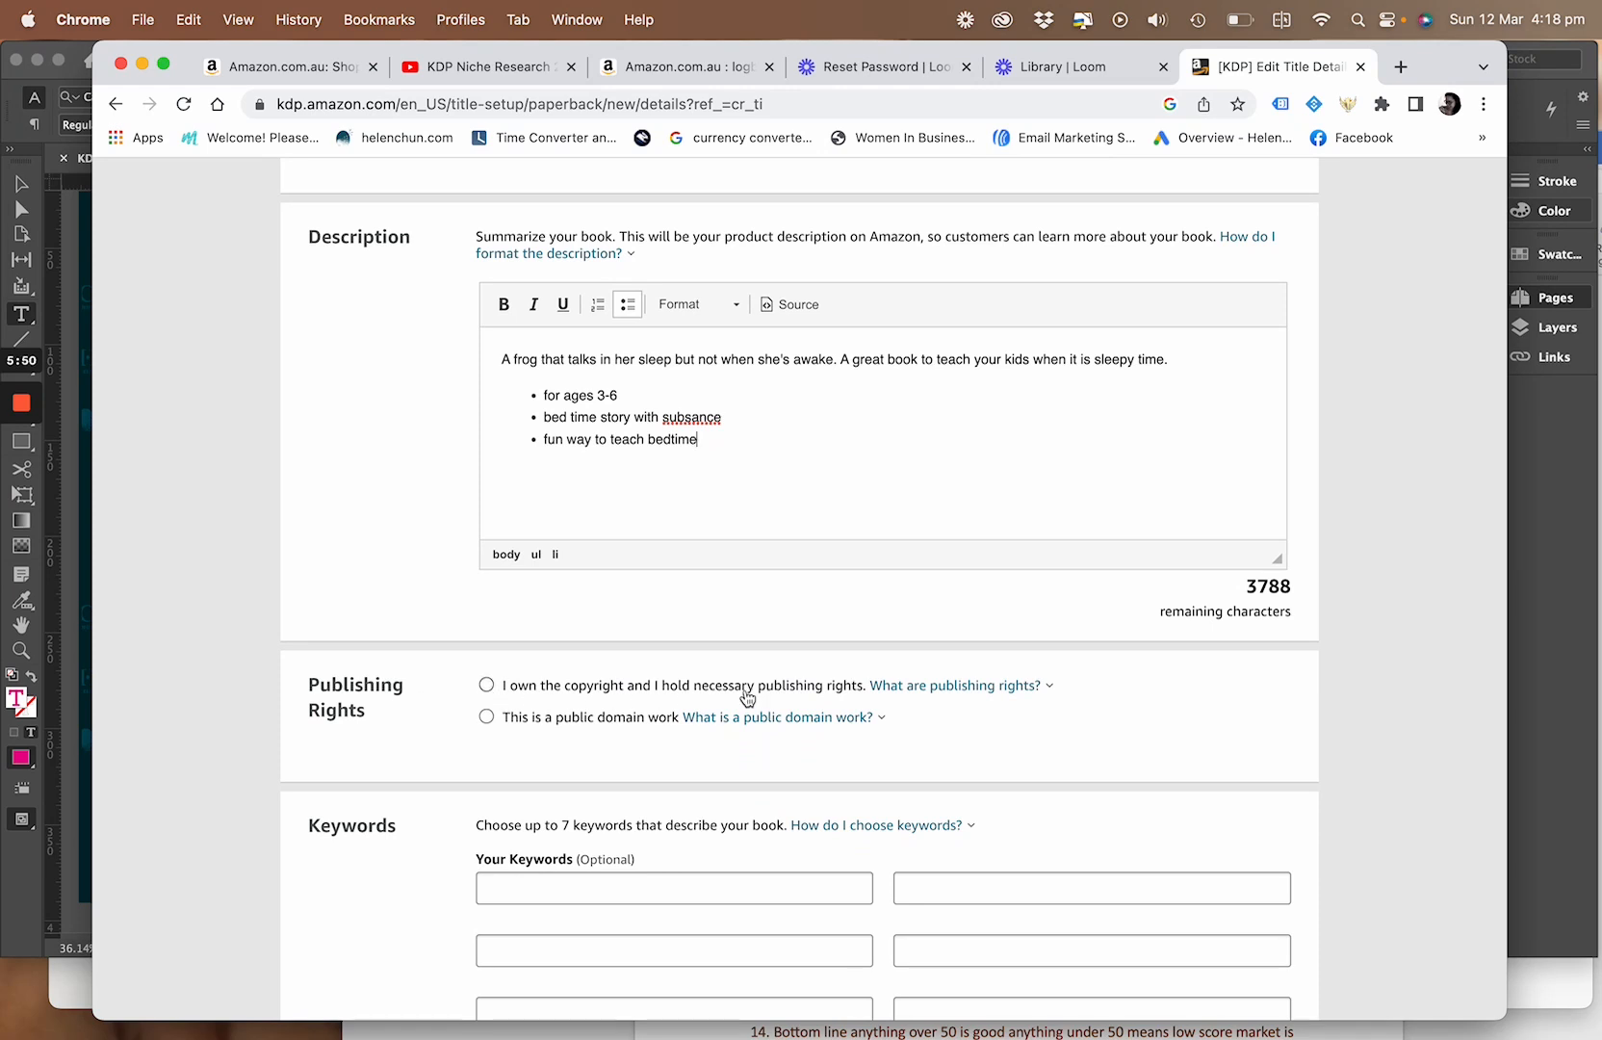
click(487, 685)
scroll(479, 759, down, 2)
scroll(478, 766, down, 3)
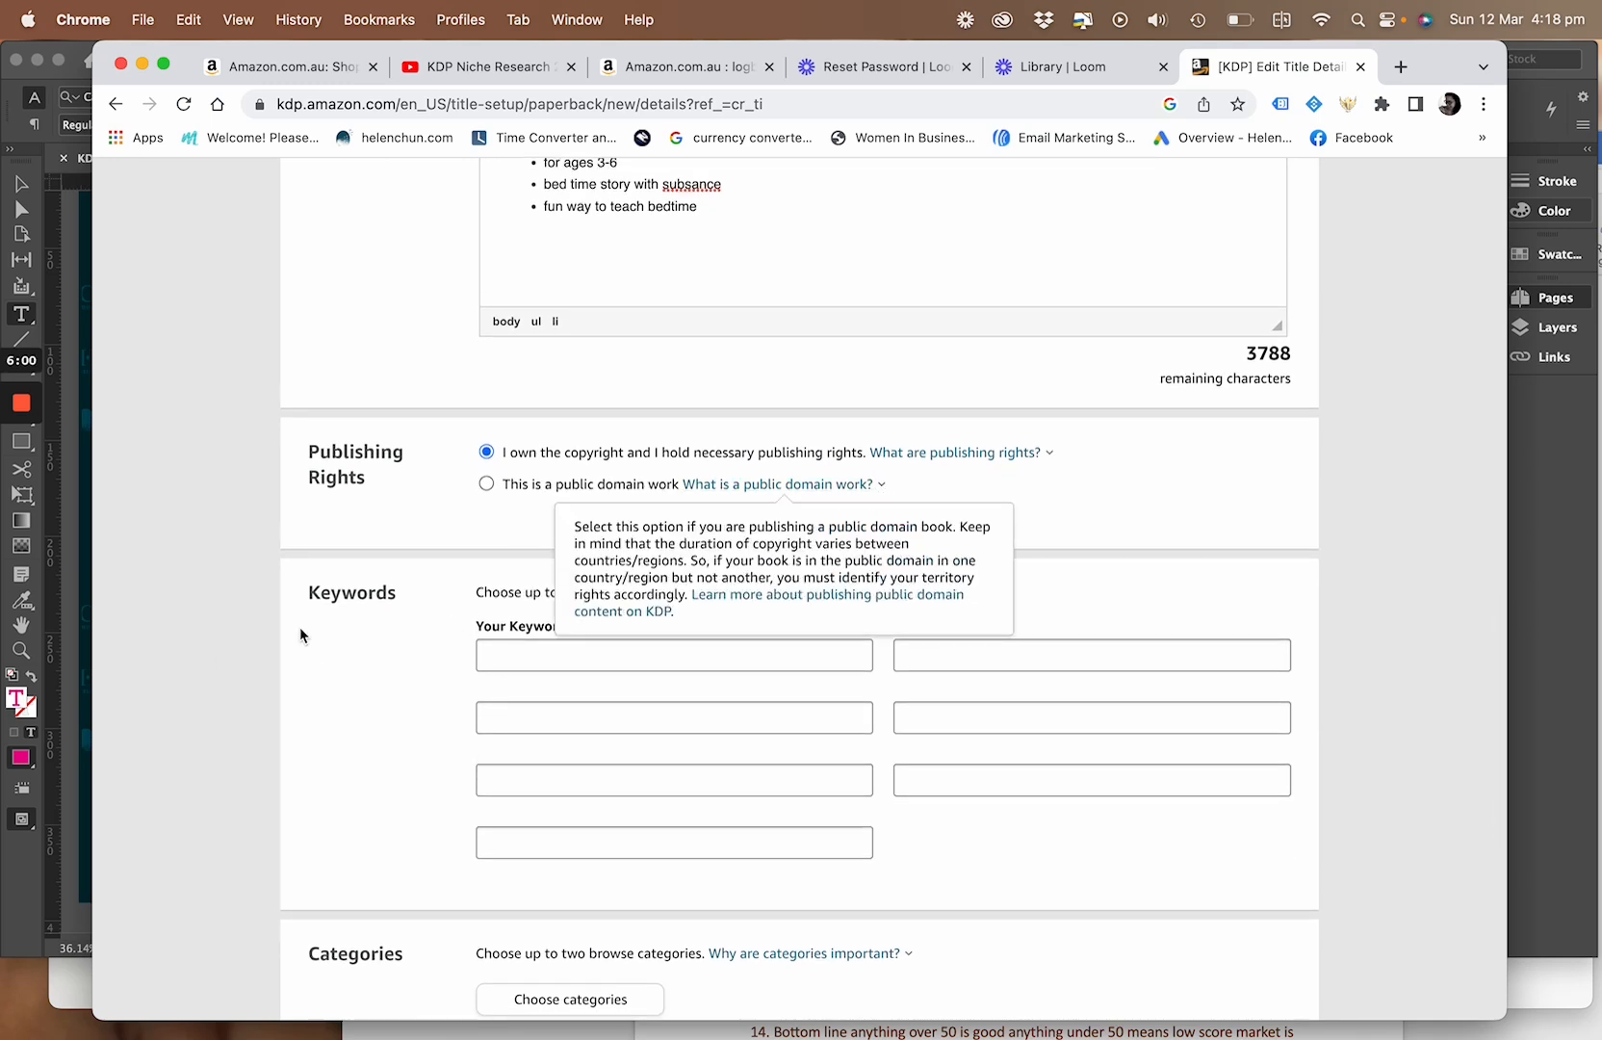
mouse_move(870, 500)
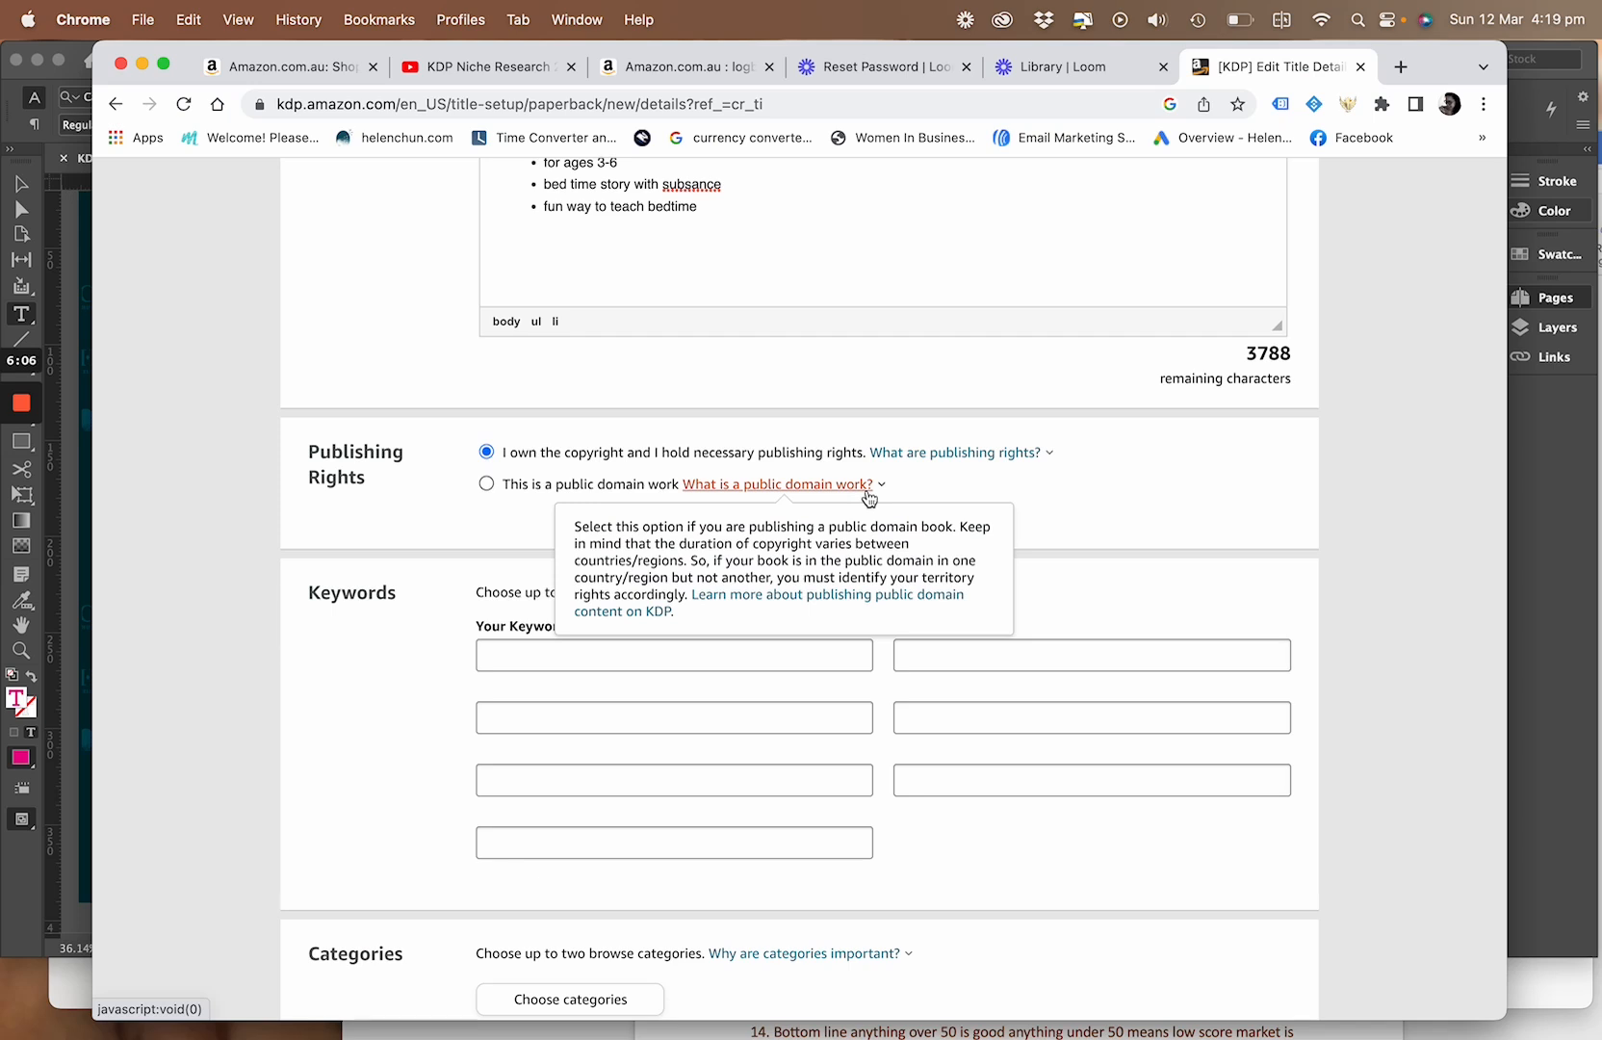
Examine the remaining Keywords, Categories and Adult Content sections of the paperback details form
scroll(1138, 511, down, 4)
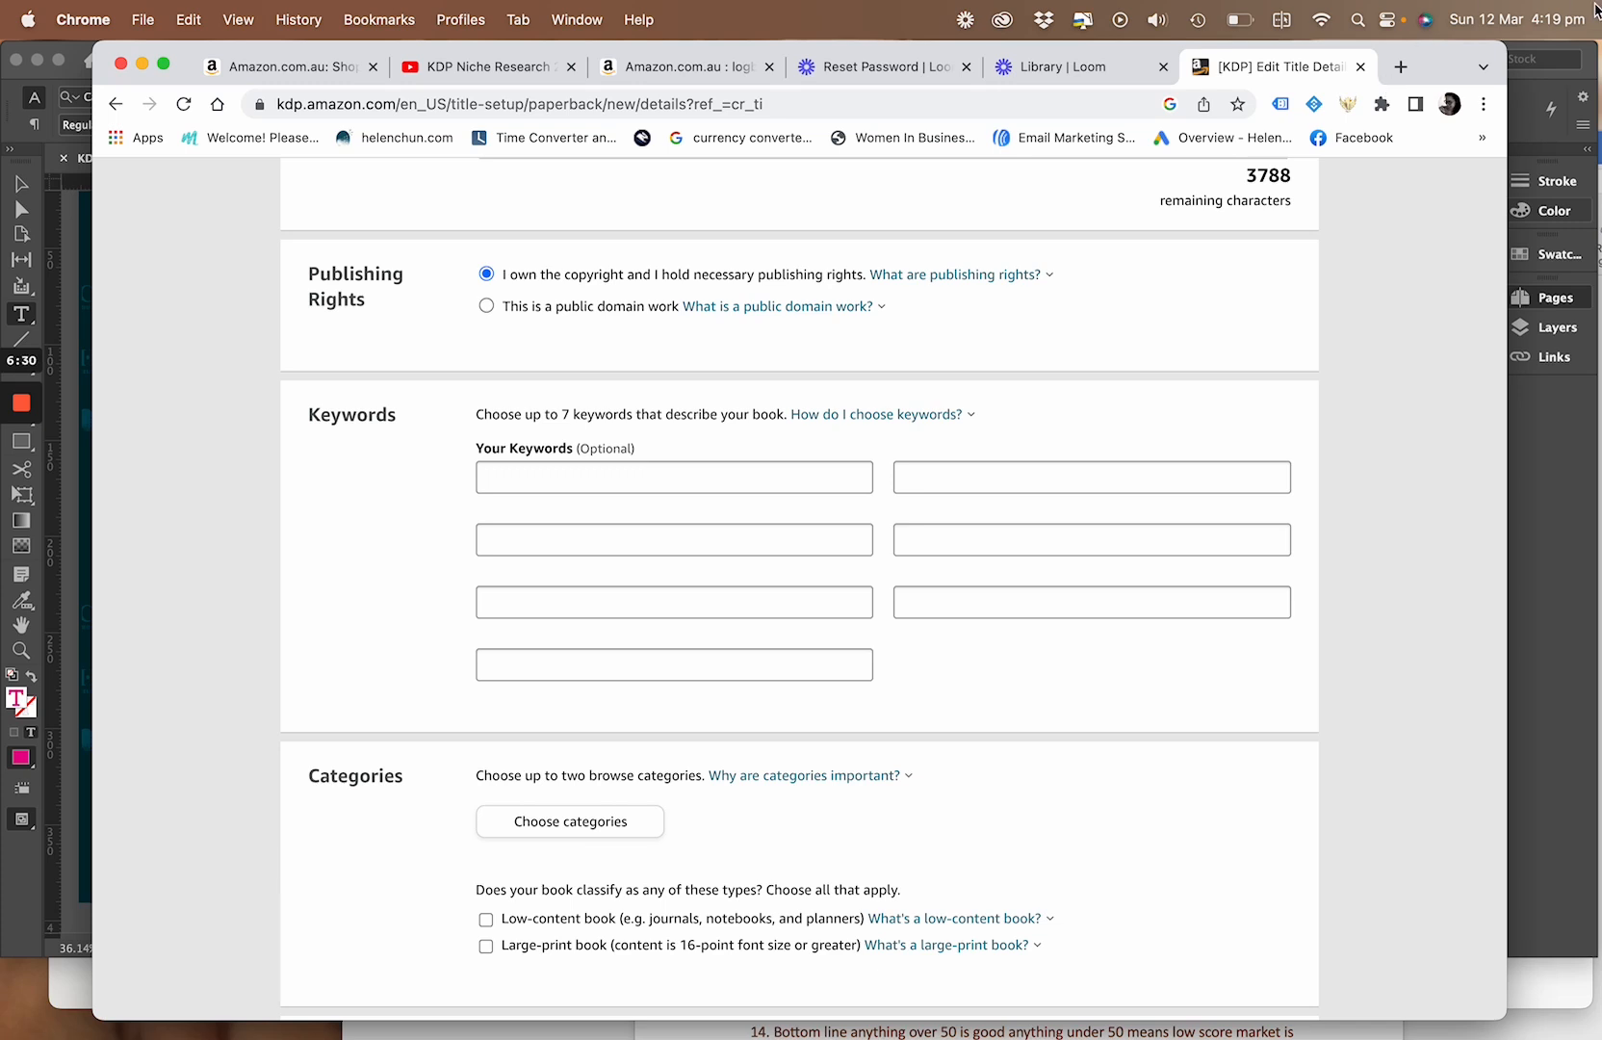
scroll(1087, 254, up, 1)
scroll(1087, 253, down, 1)
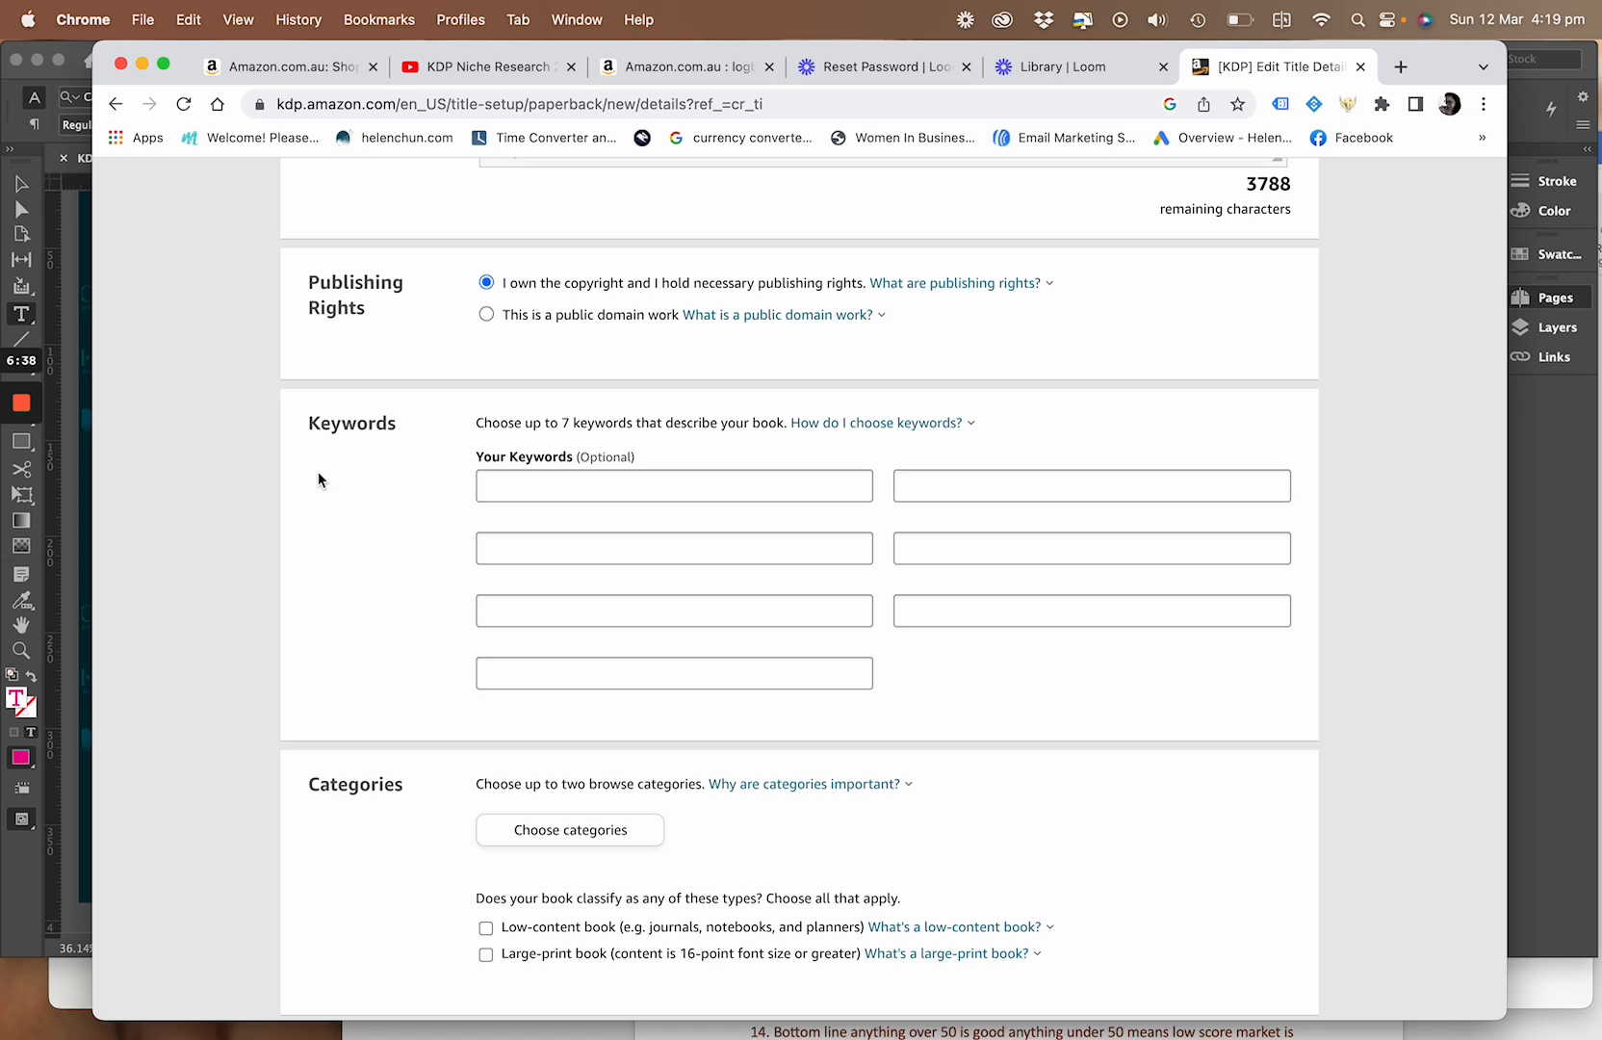
scroll(331, 501, down, 6)
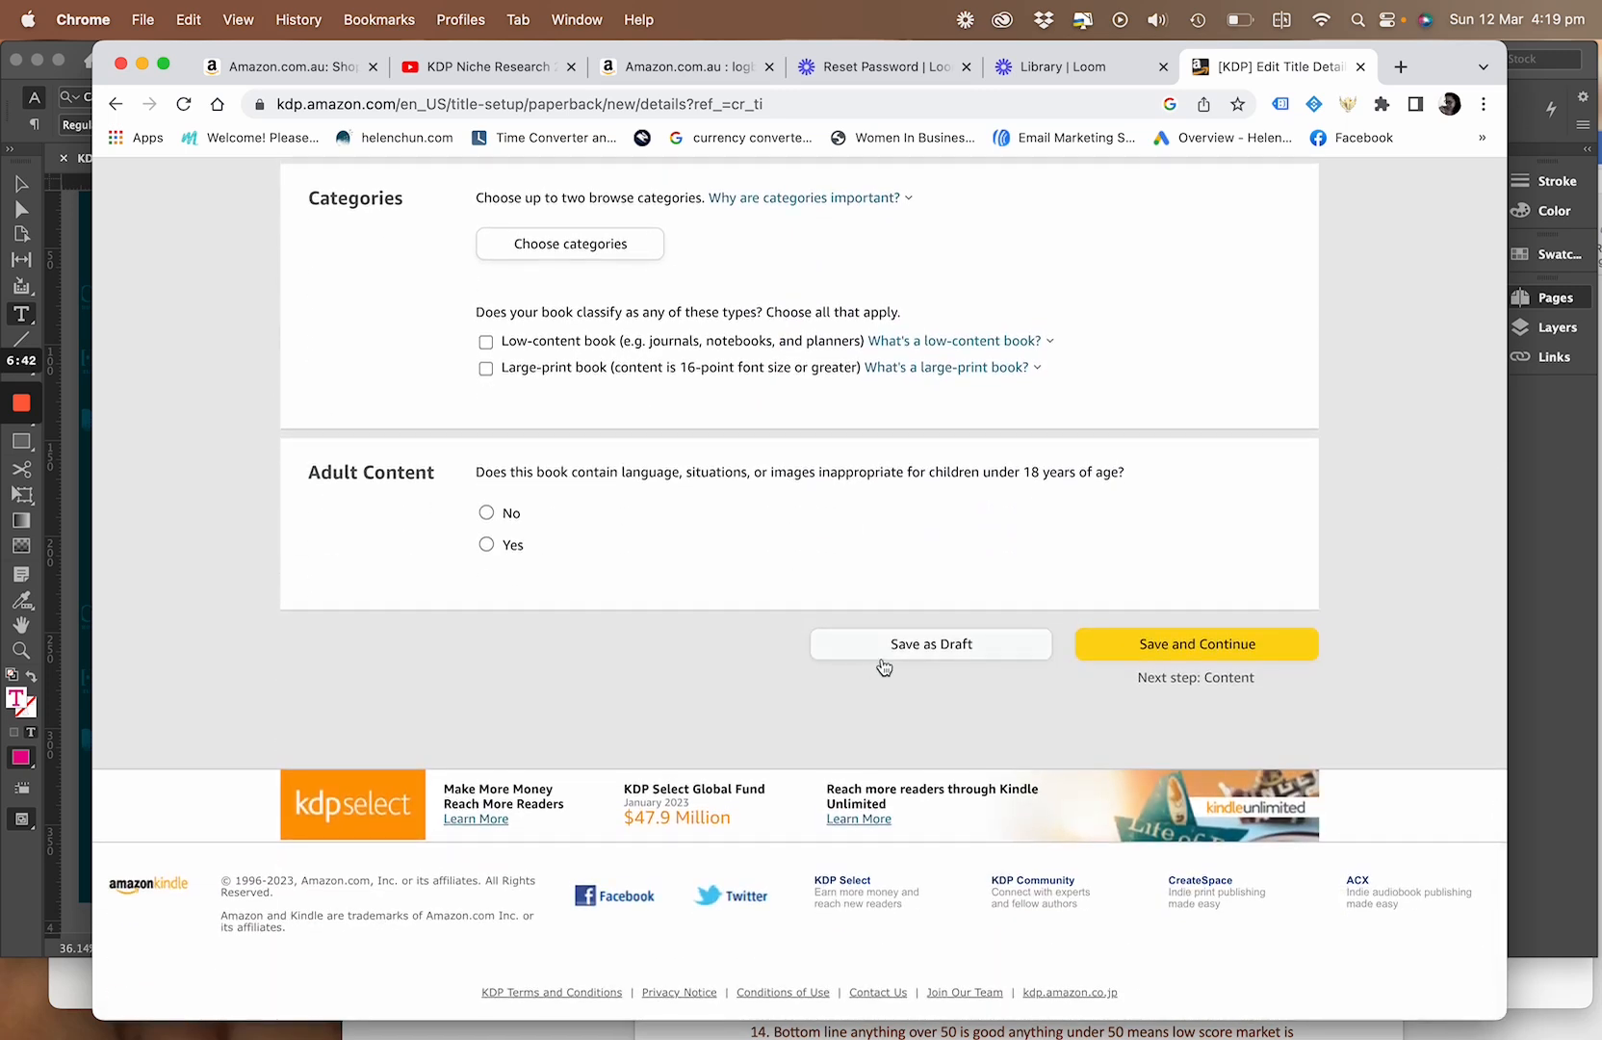
scroll(836, 549, up, 11)
scroll(835, 549, down, 4)
scroll(834, 546, down, 2)
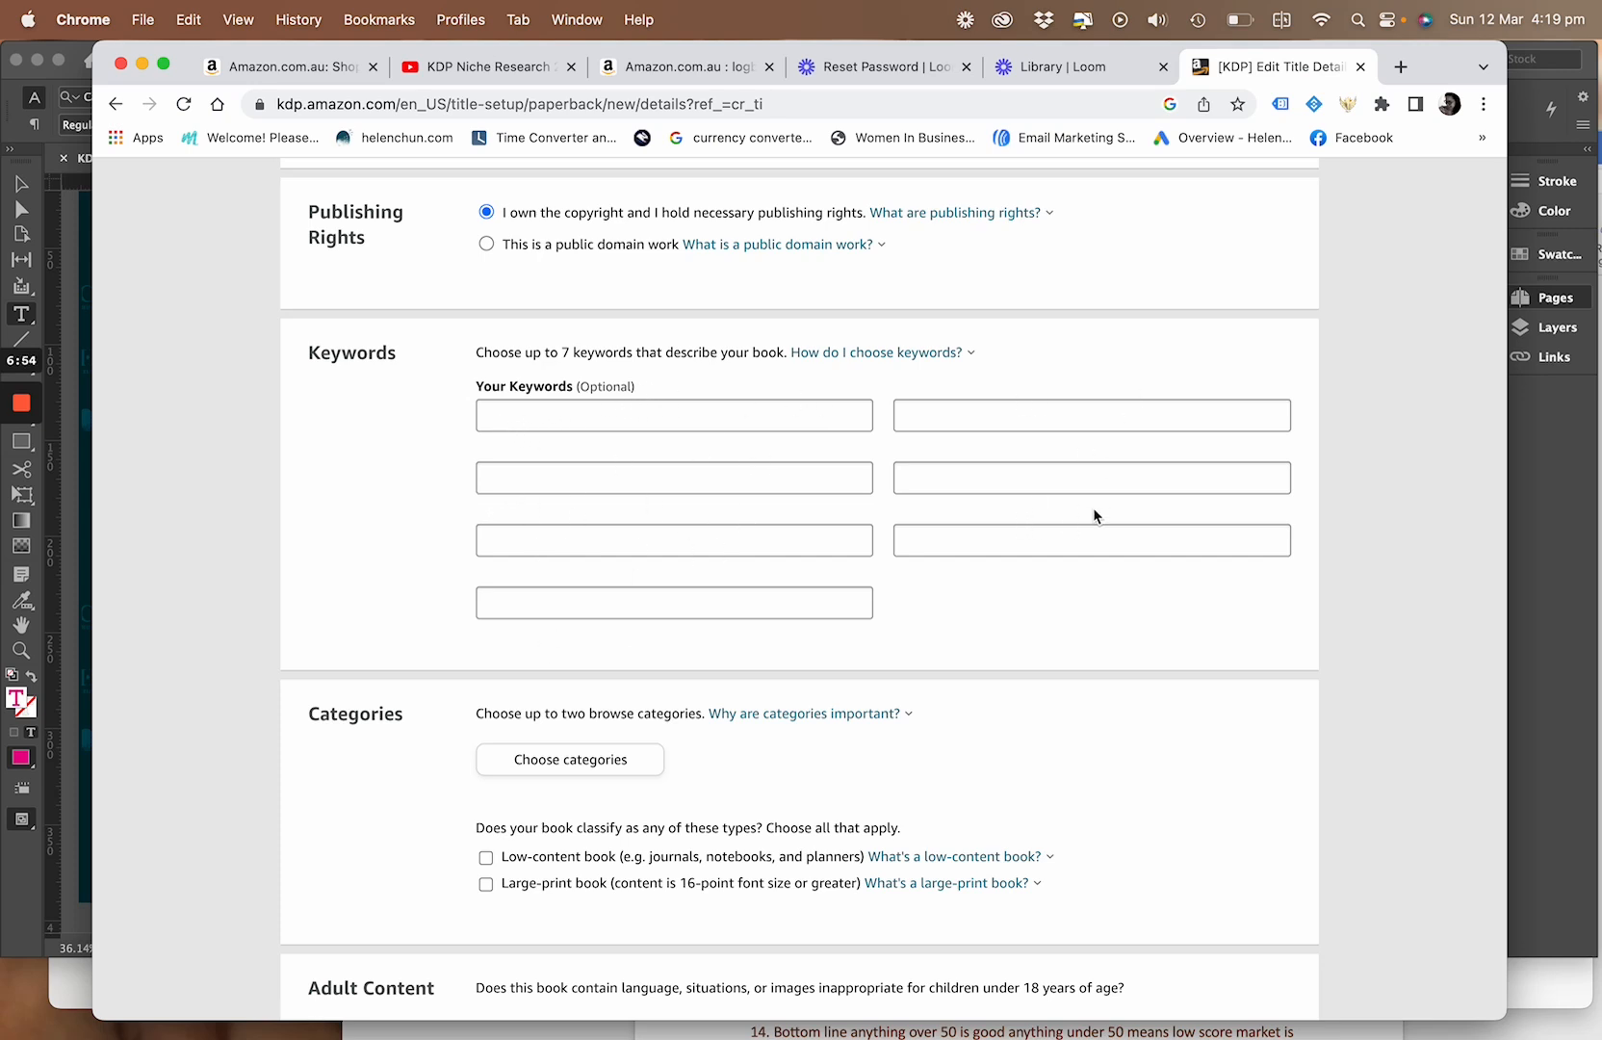
scroll(1067, 568, down, 2)
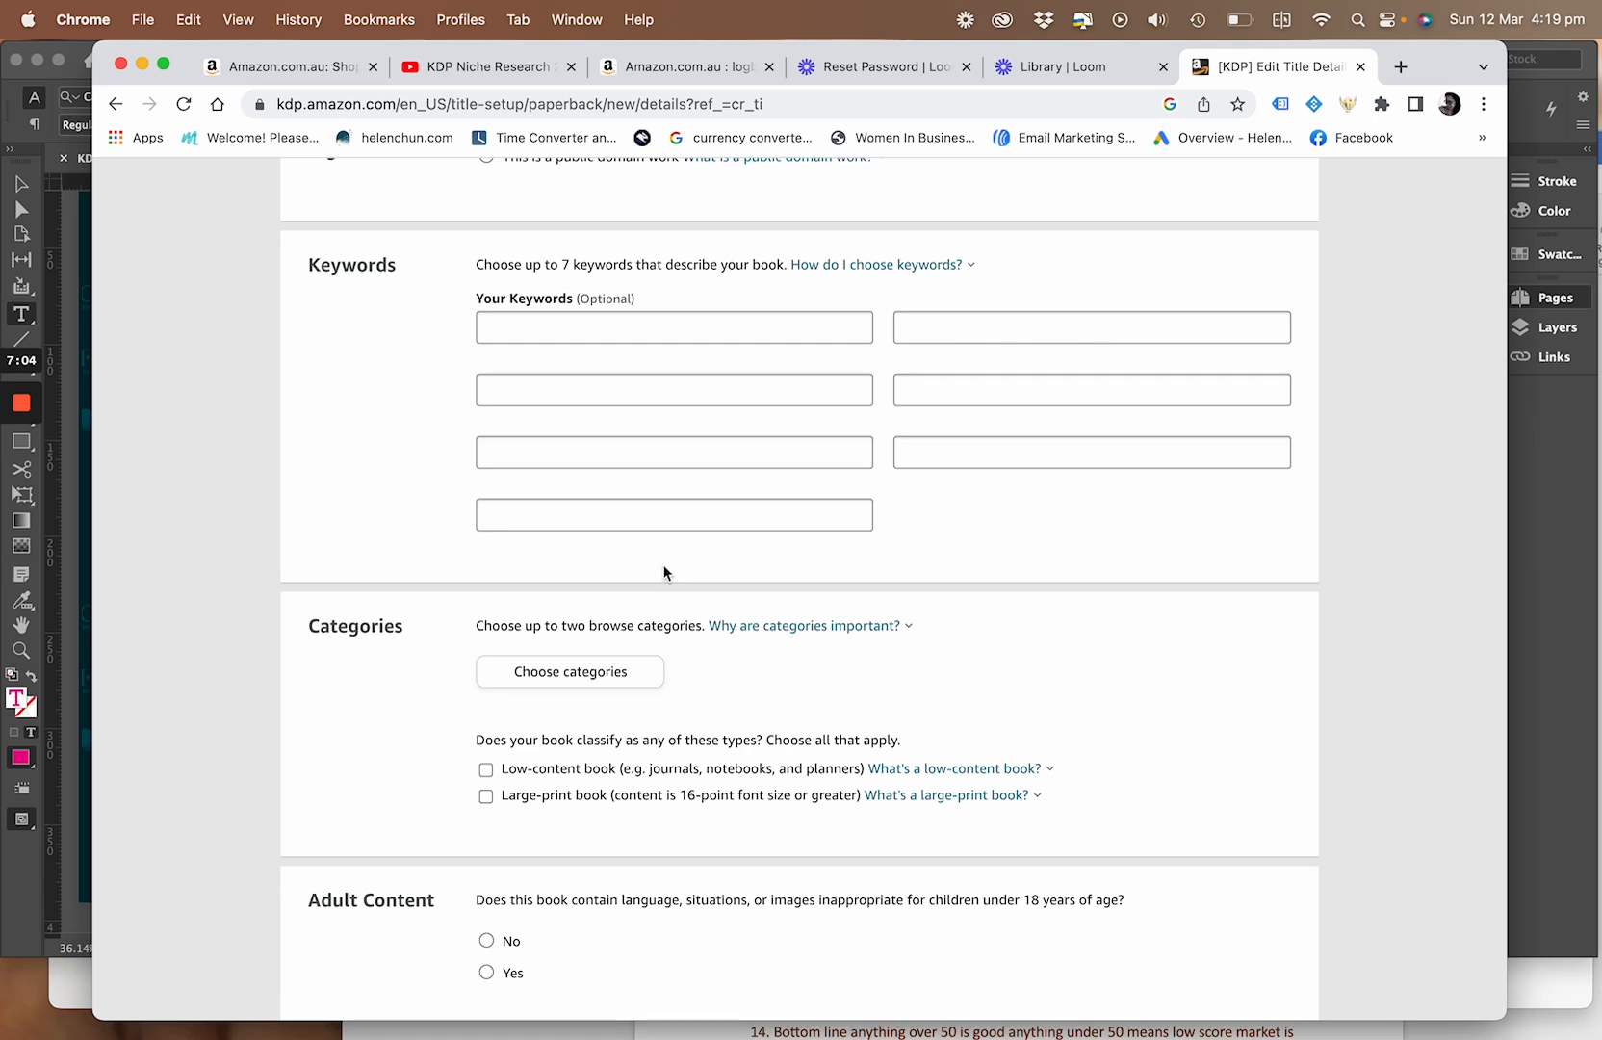
scroll(663, 572, down, 2)
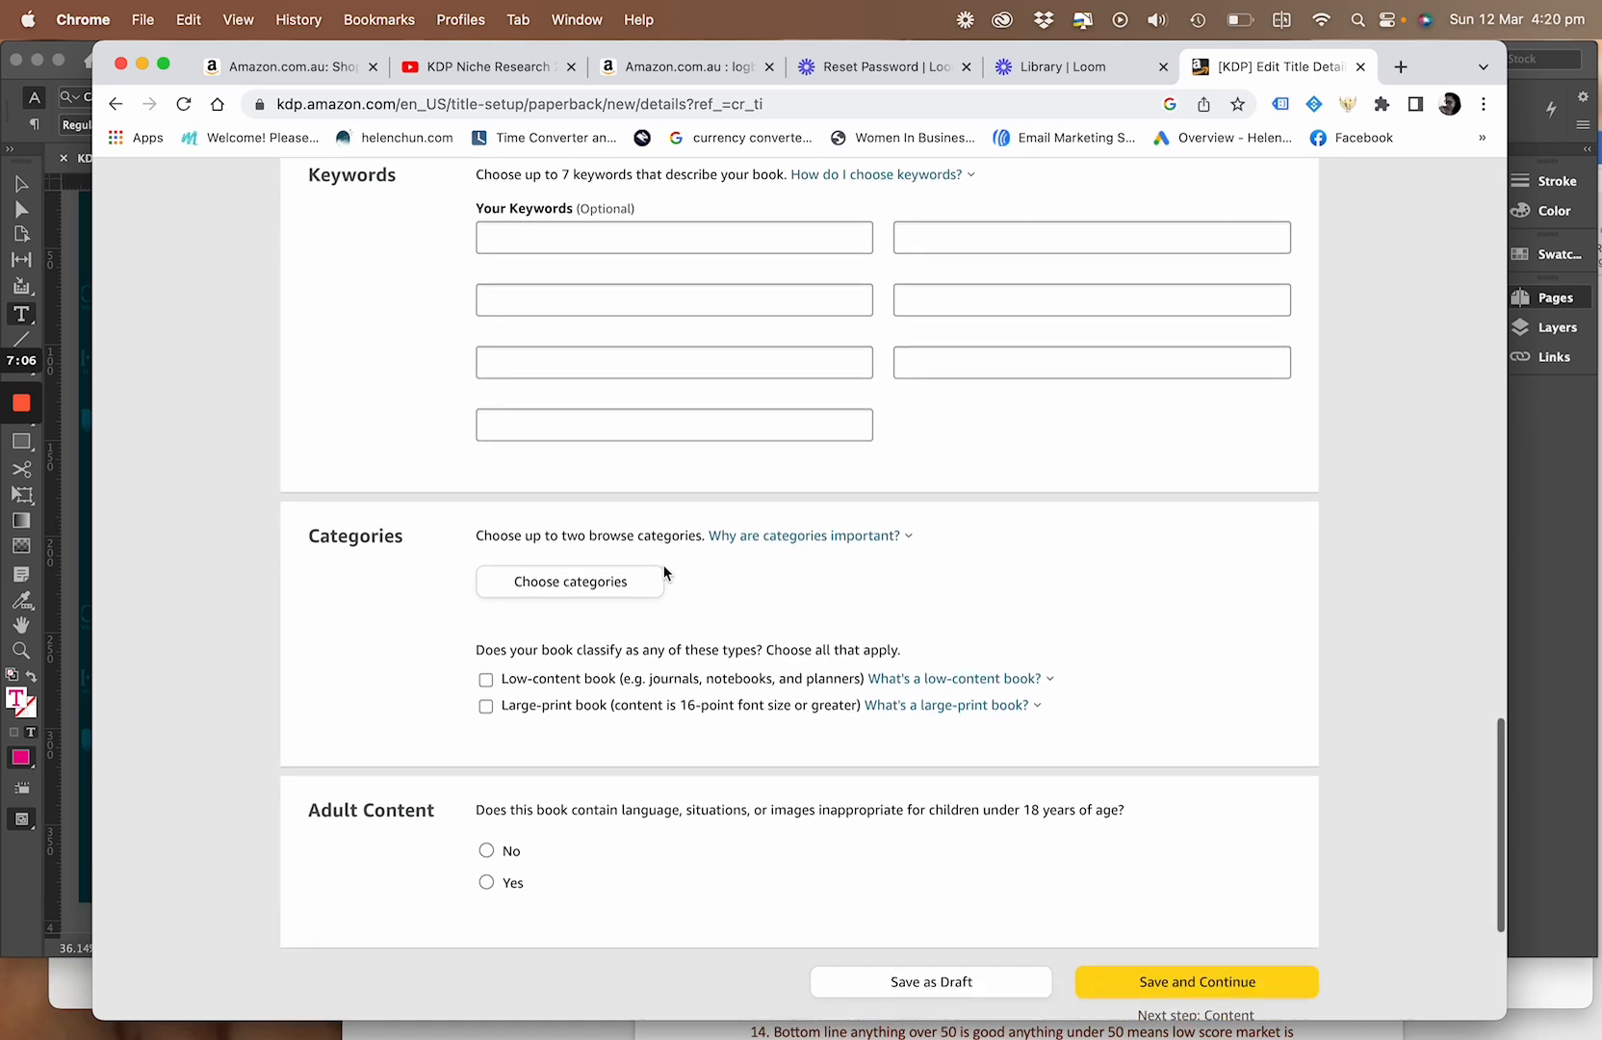
scroll(683, 551, up, 2)
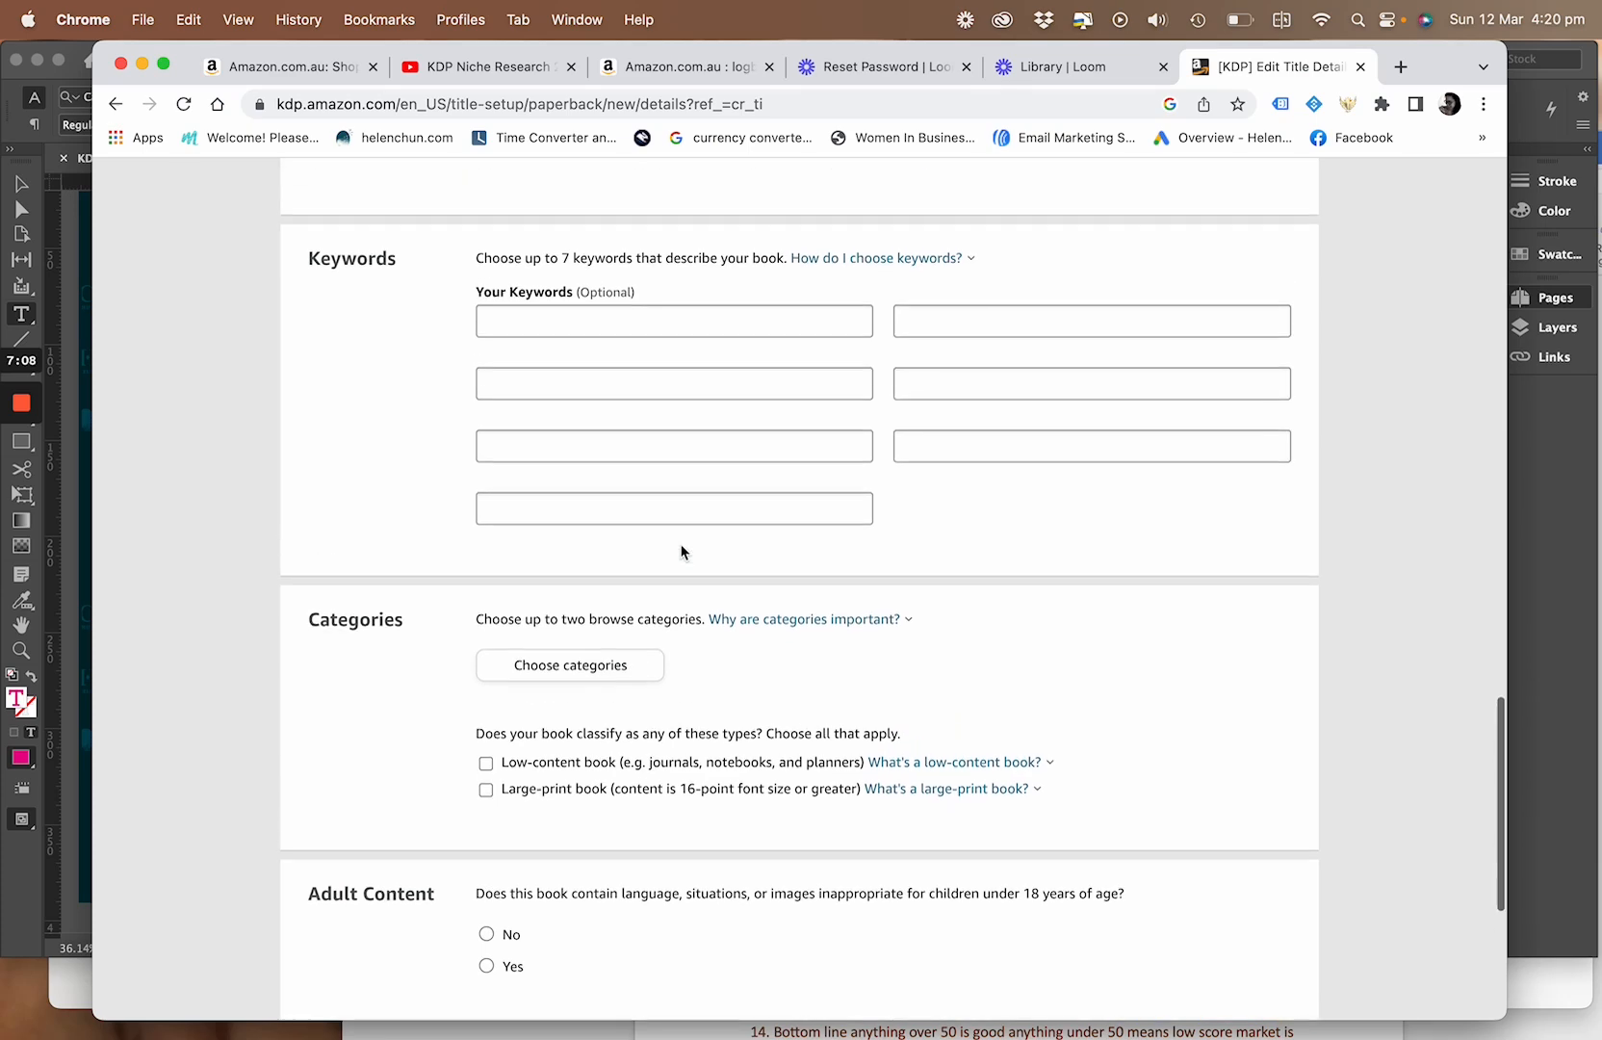
scroll(708, 581, down, 4)
scroll(707, 582, up, 10)
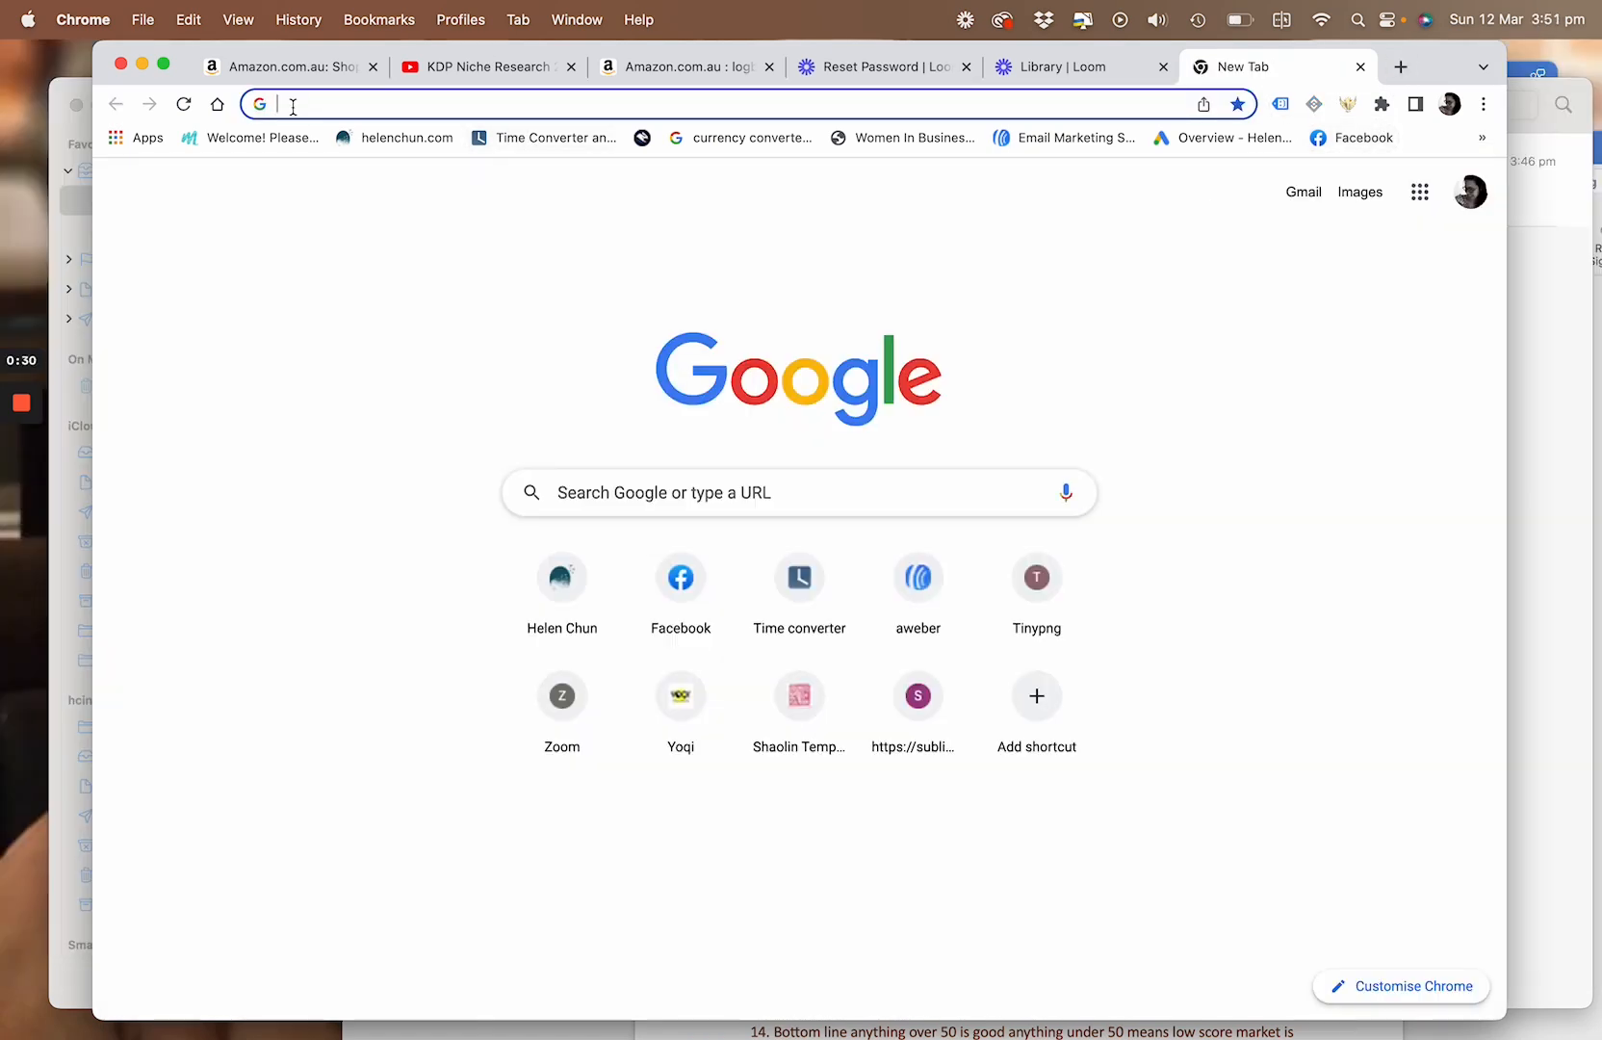
Search Google for "self publishing titan" and open the Self Publishing Titans website
text(self publishing titan bestsellert ranking explained)
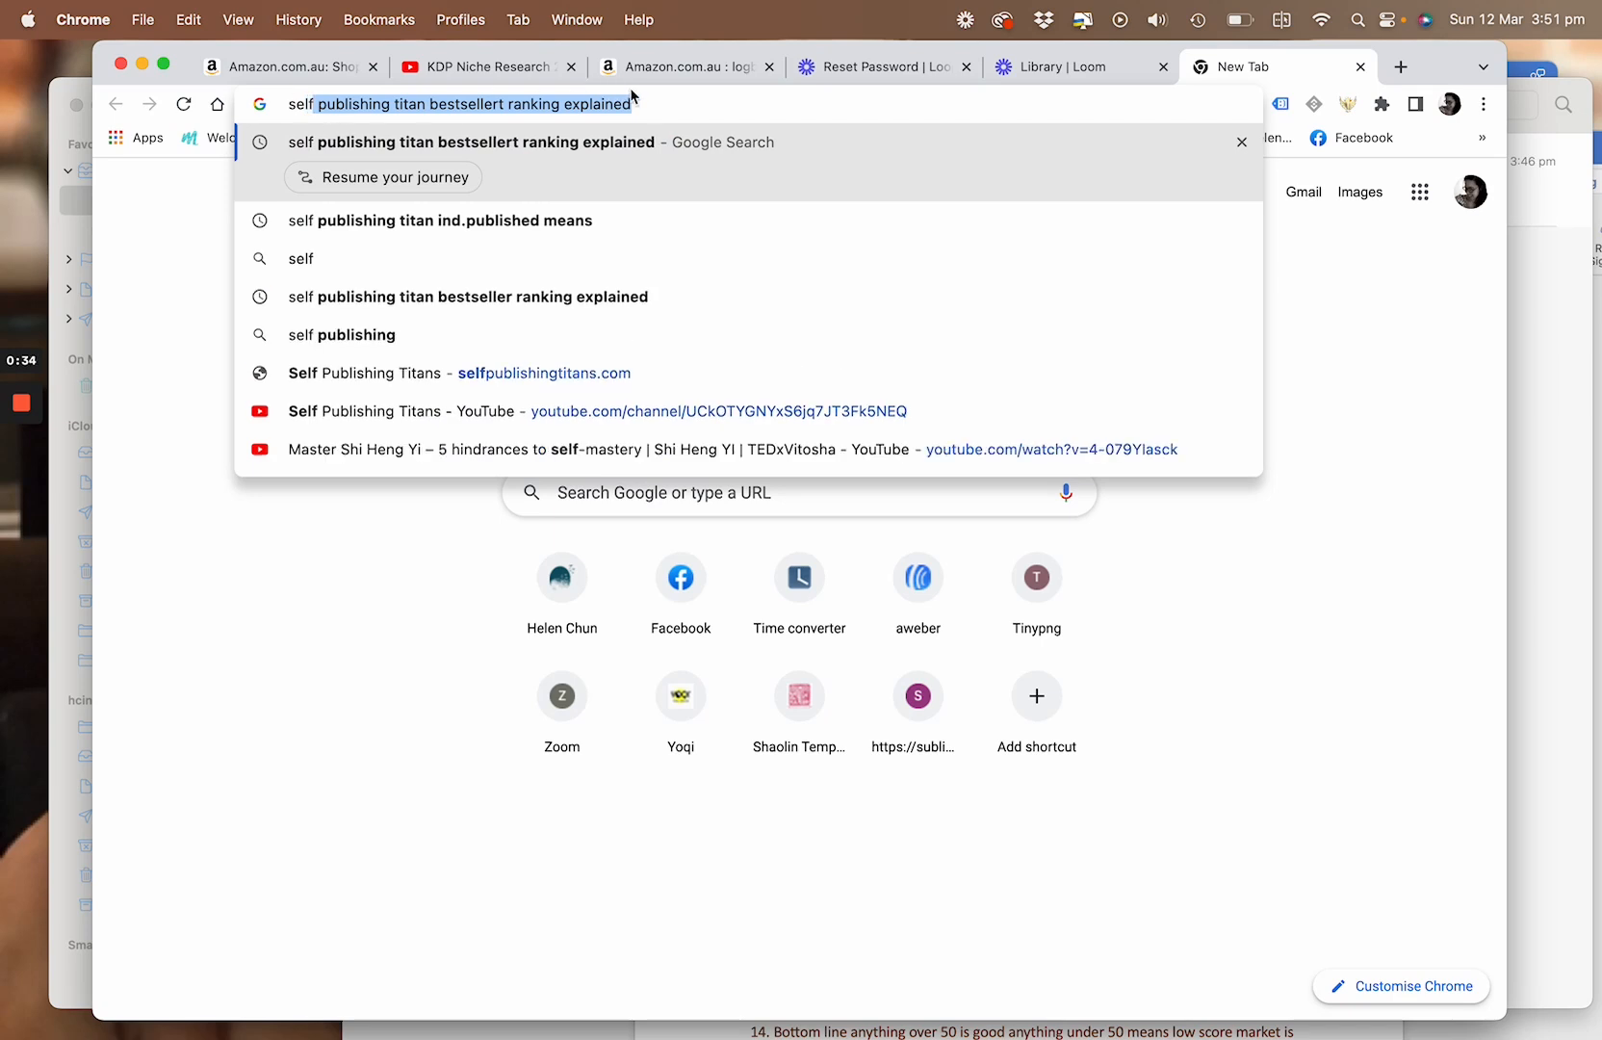
drag(672, 101, 424, 105)
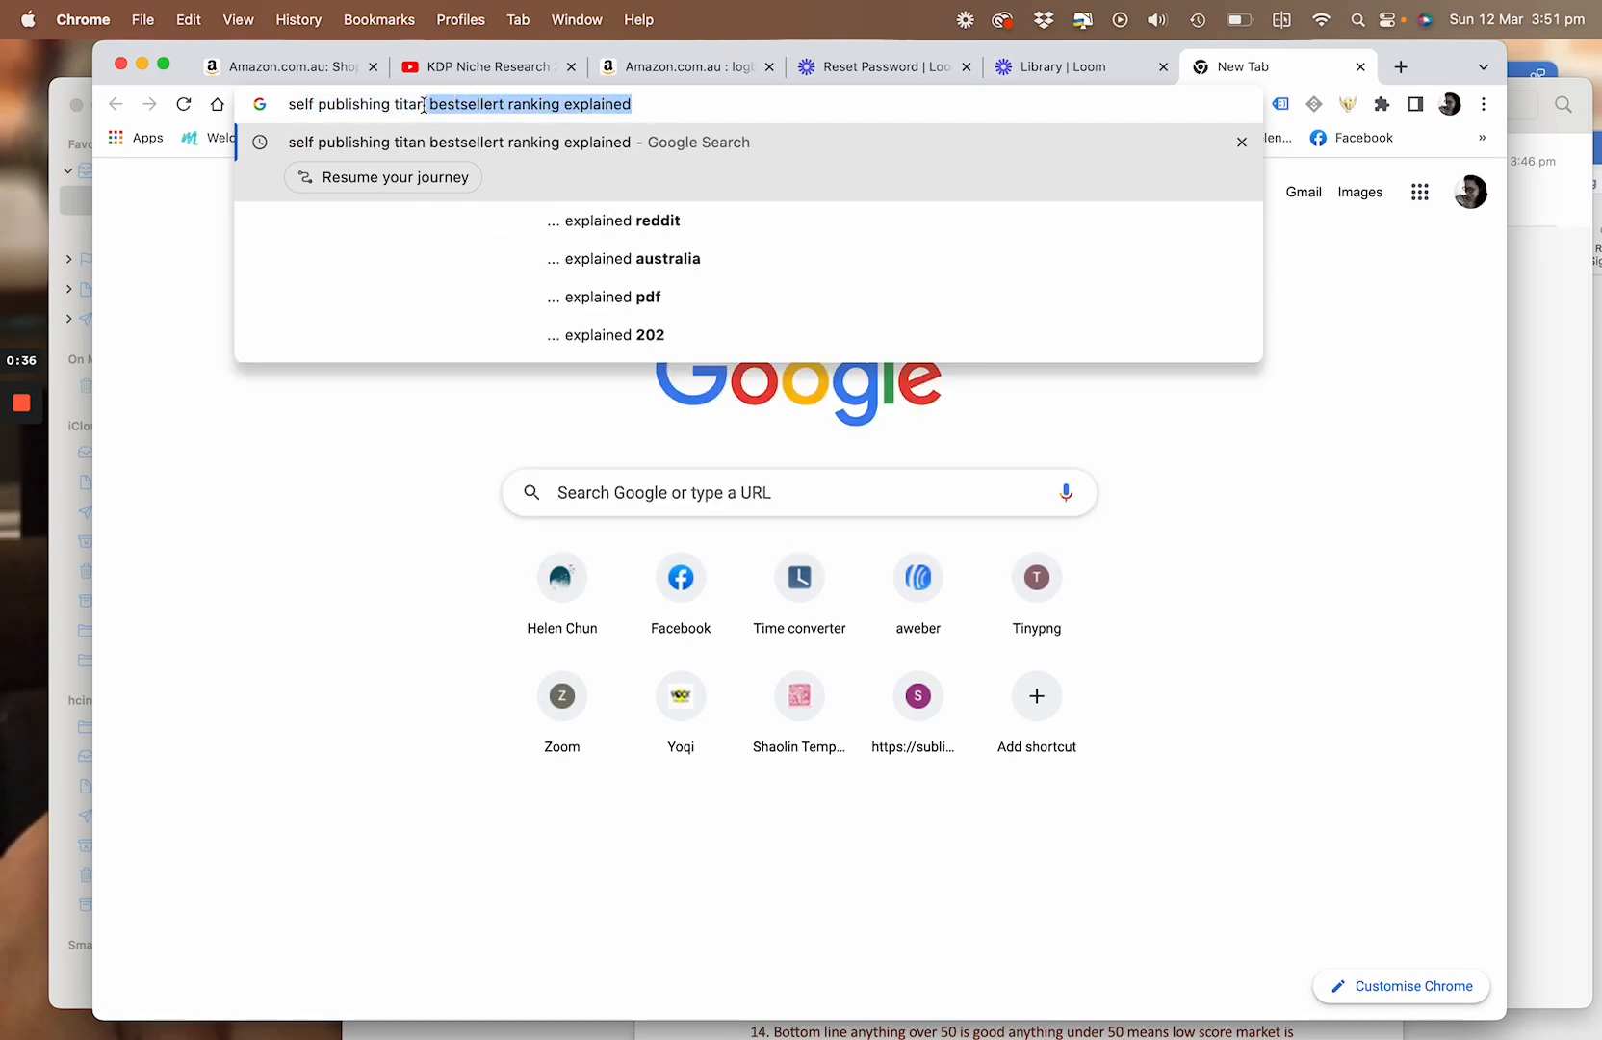
key(BackSpace)
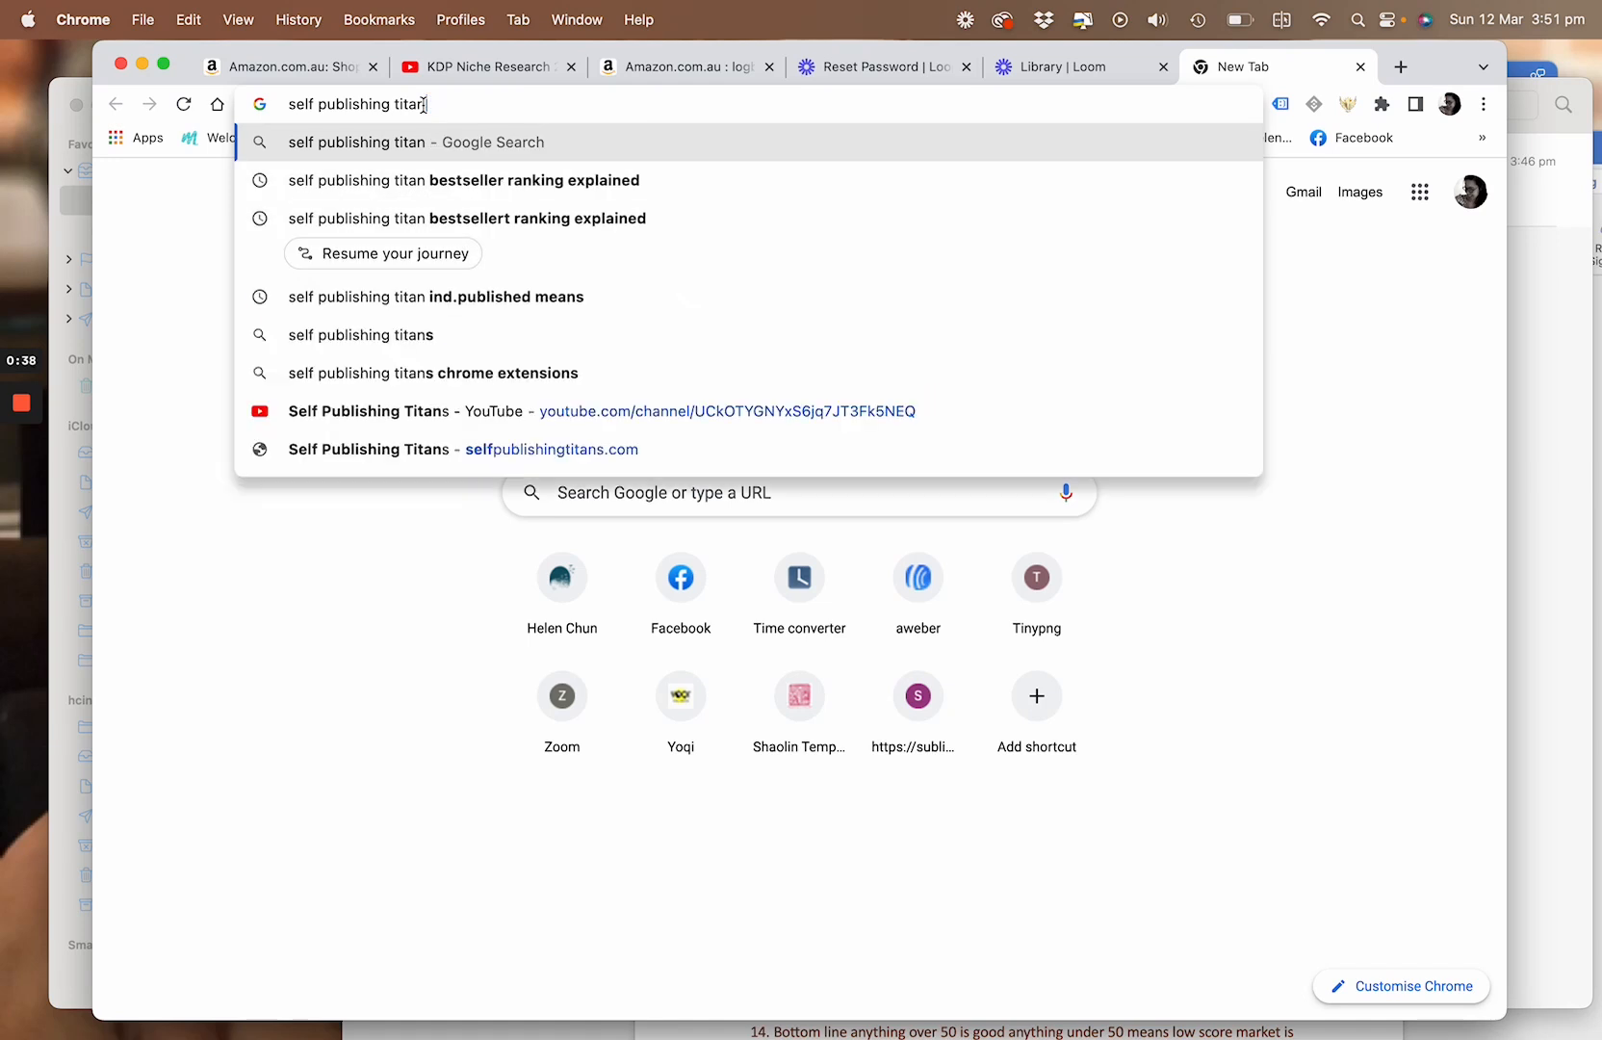
key(Return)
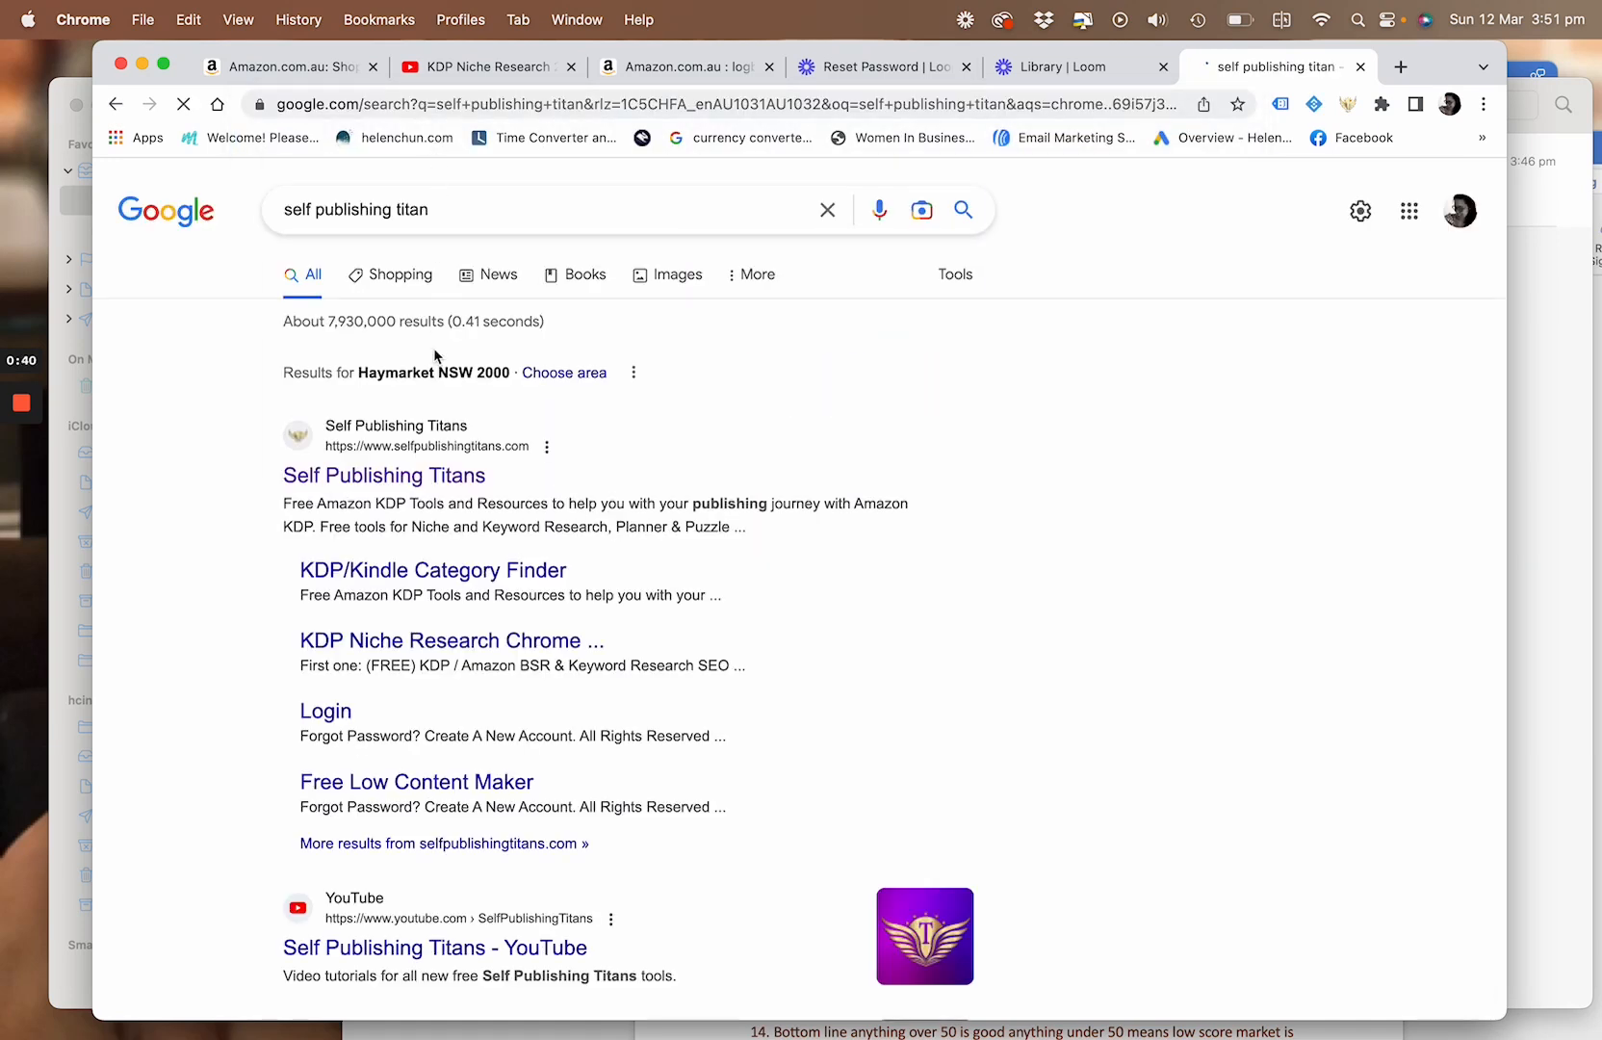
click(394, 491)
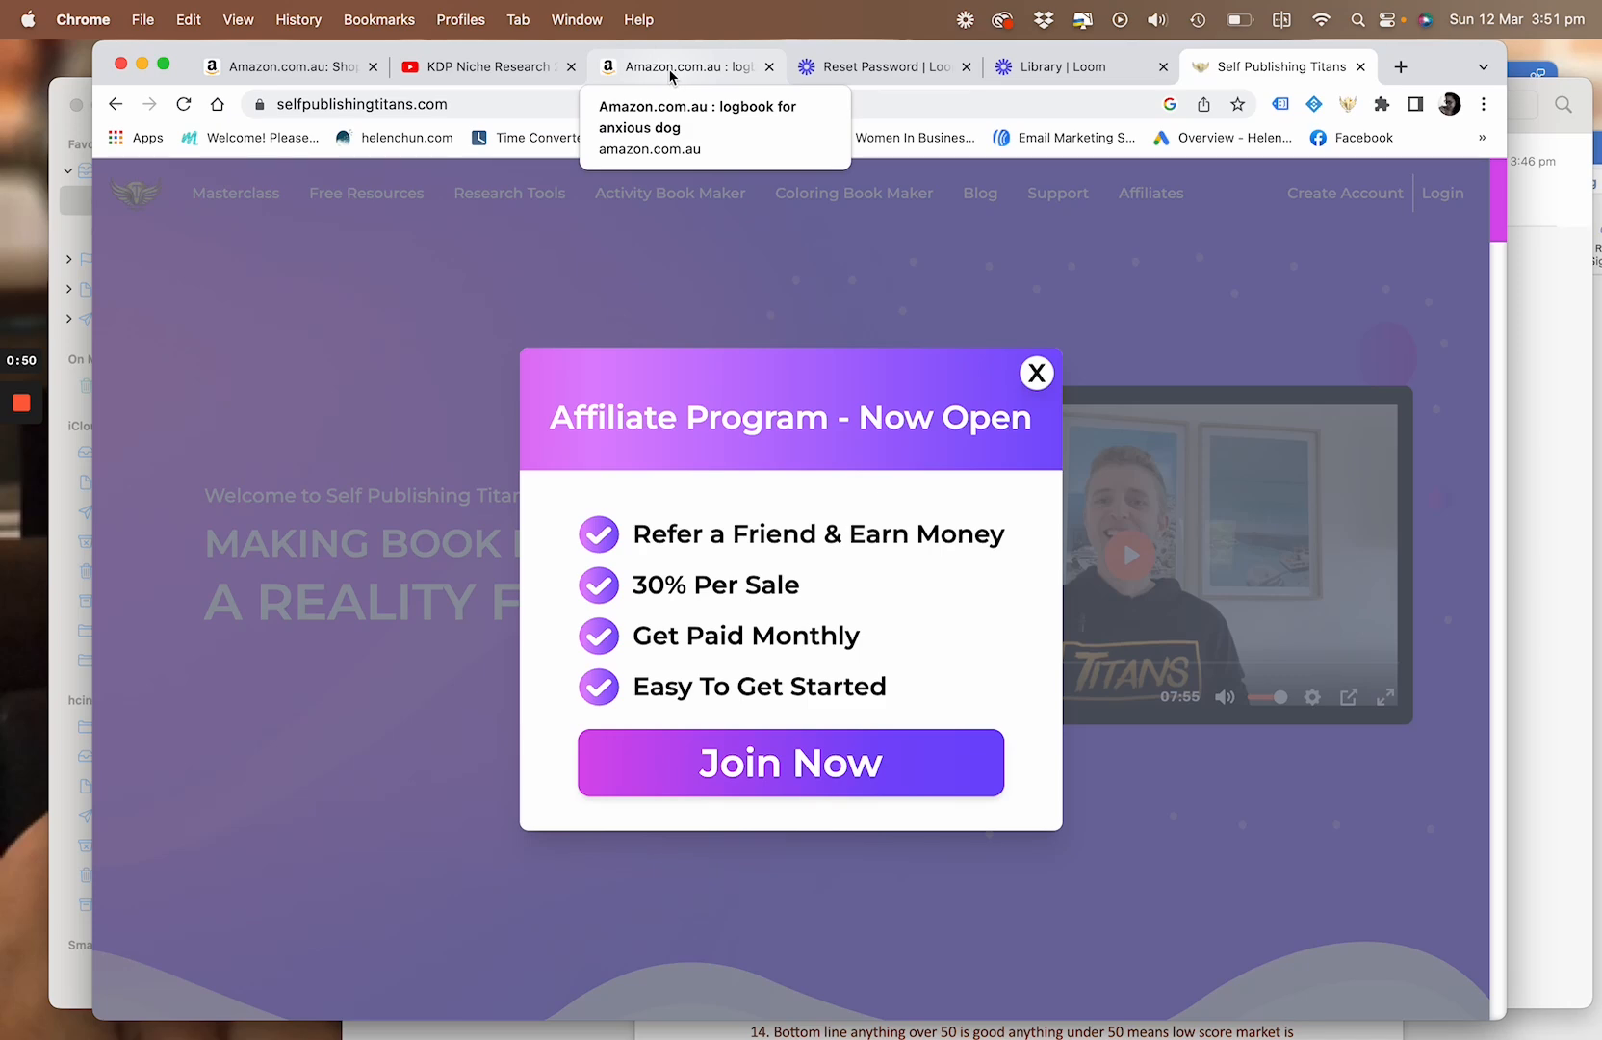
Close the Self Publishing Titans site, switch to the Amazon "logbook for anxious dog" results and clear the search text
click(1360, 67)
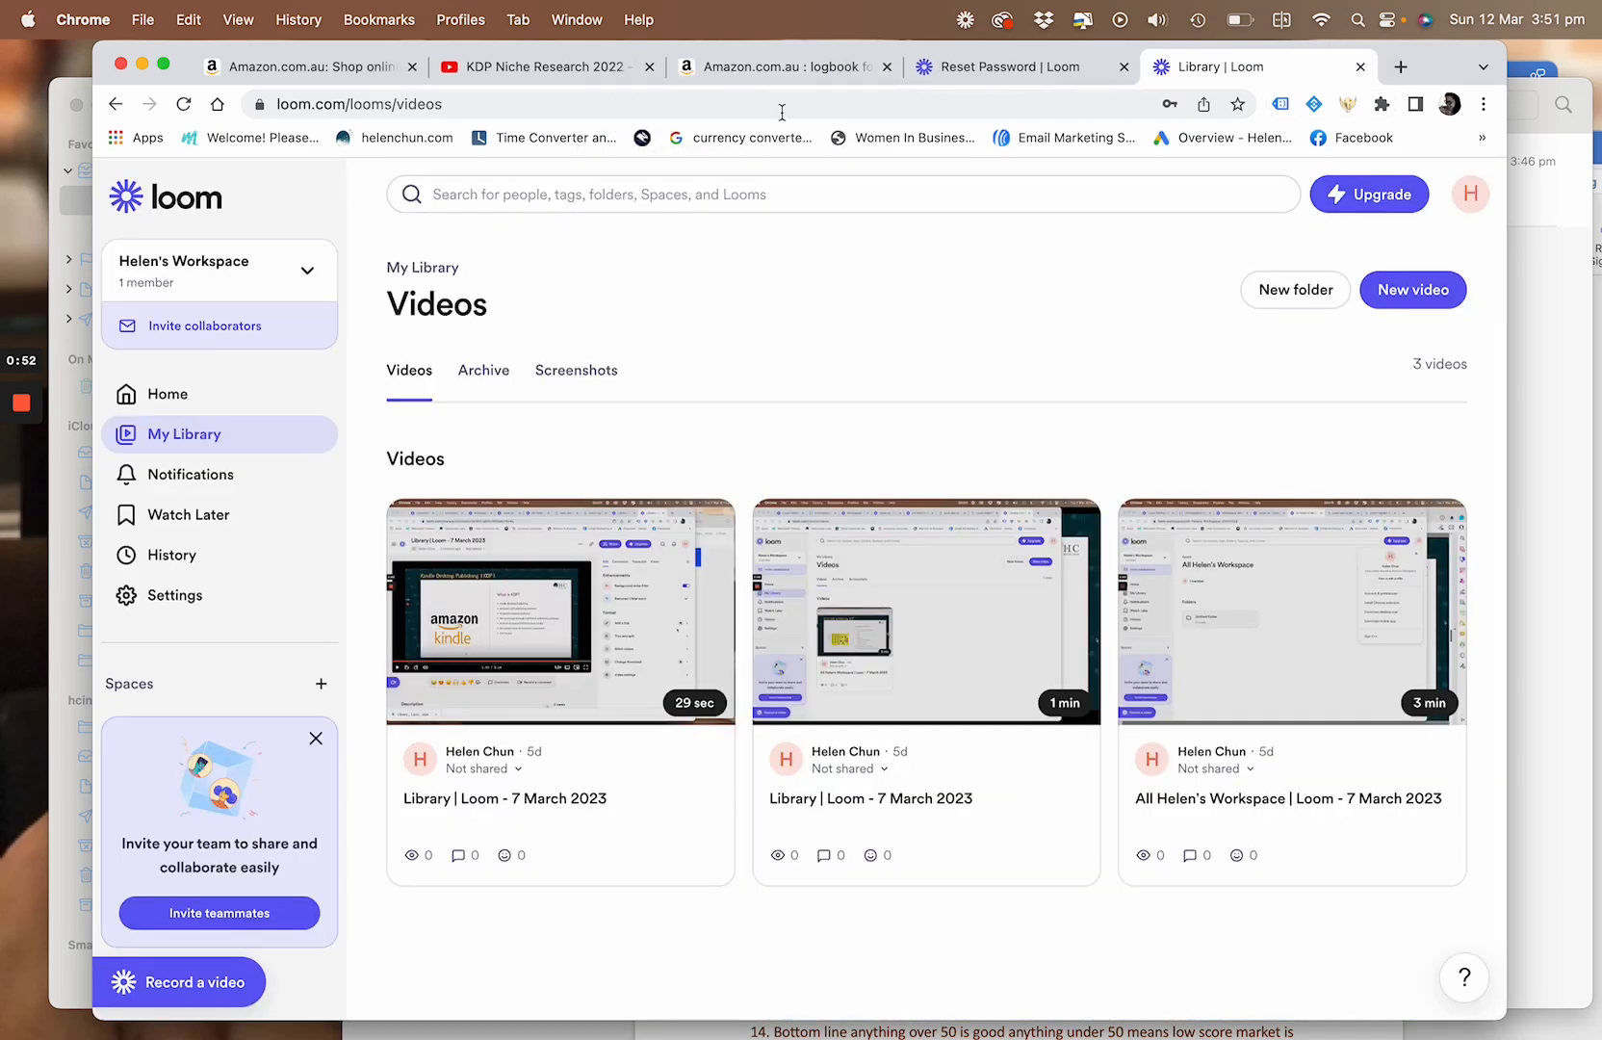
click(770, 69)
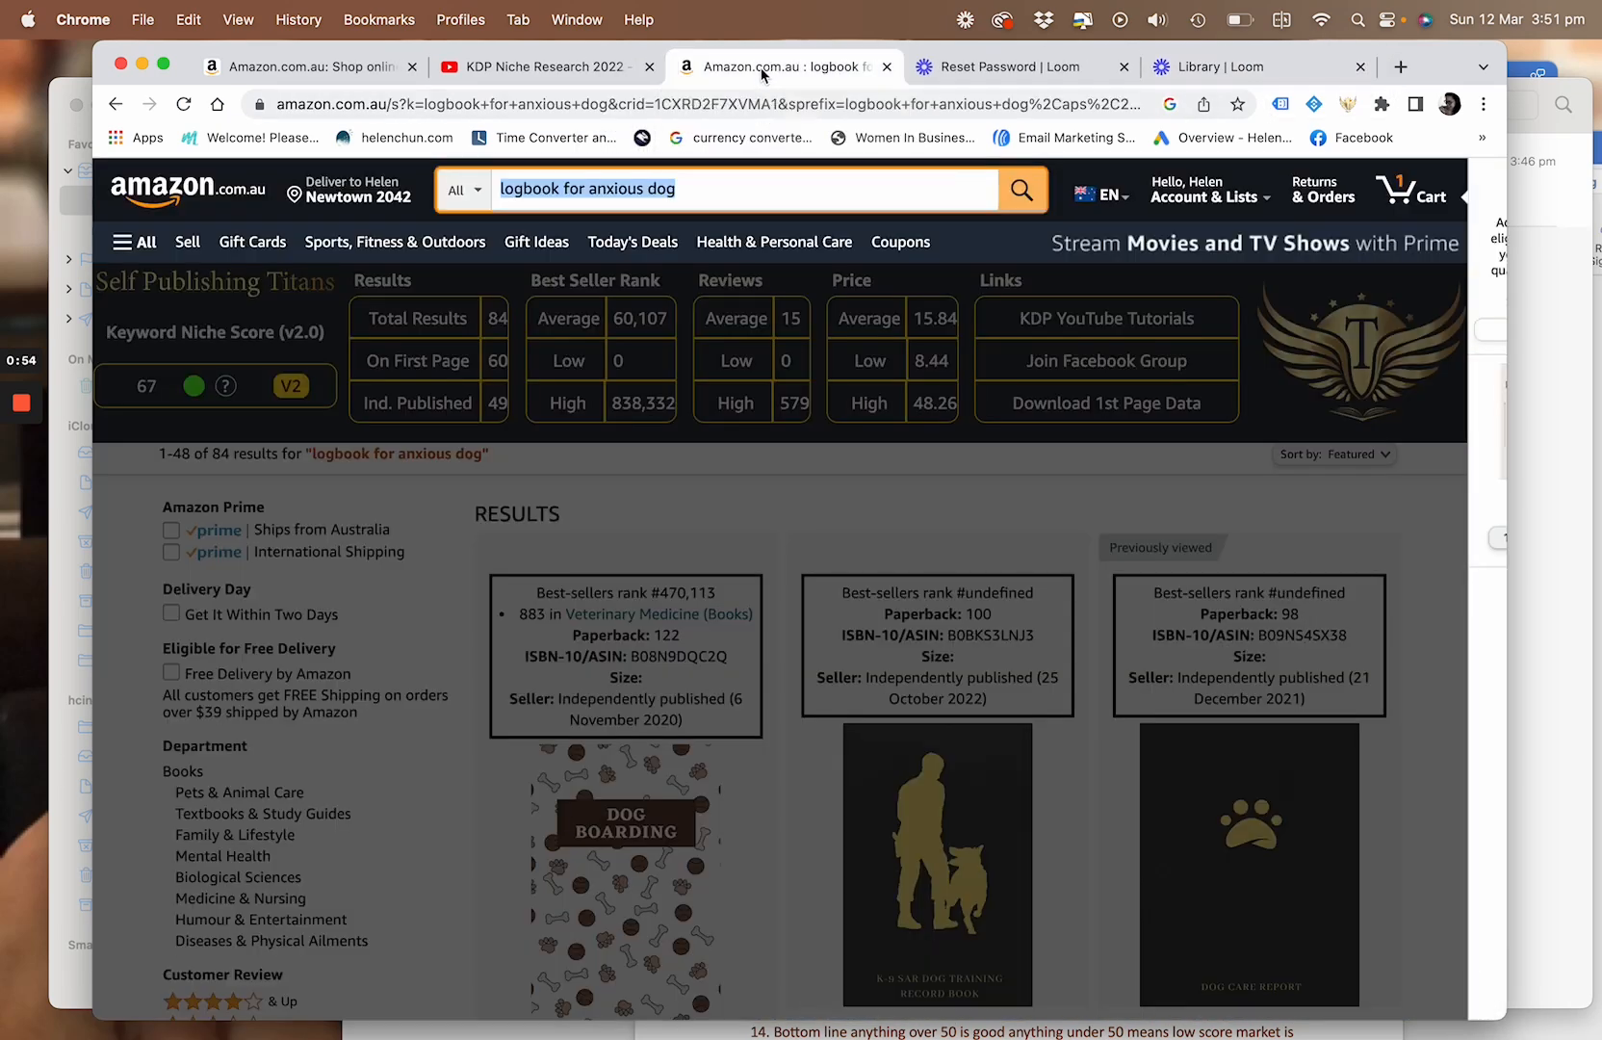
key(BackSpace)
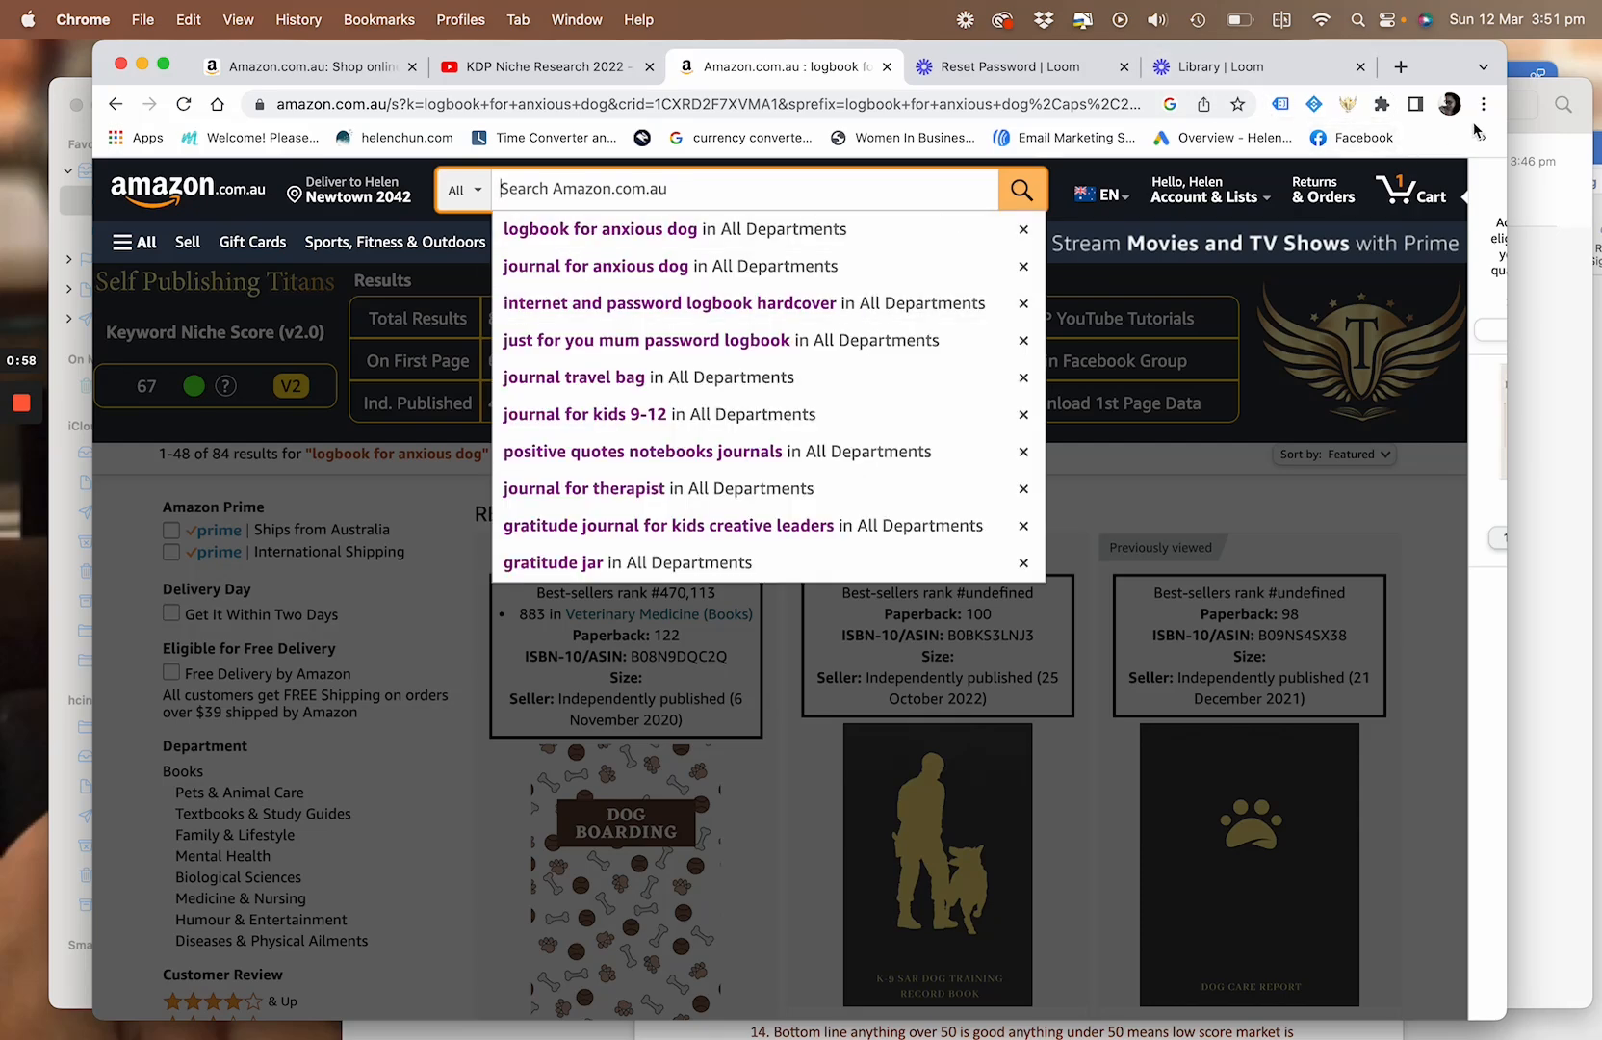
Check the on/off setting of the KDP Niche Research extension and reload the Amazon results page
click(1348, 105)
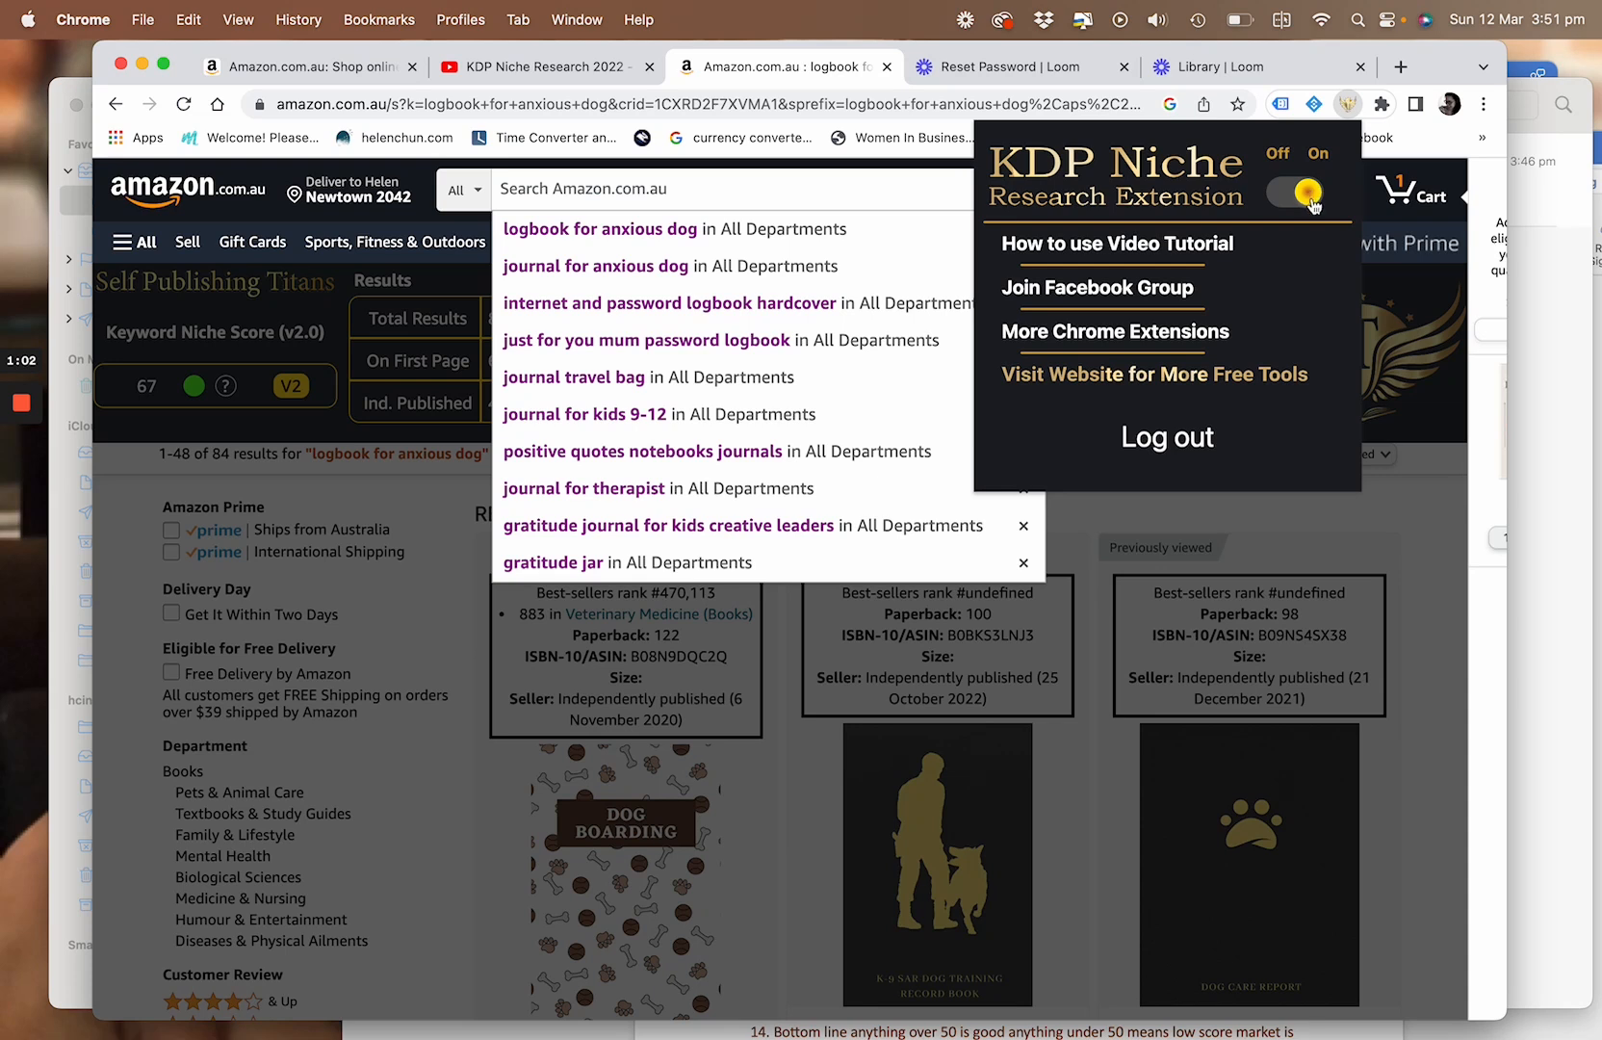
click(1459, 69)
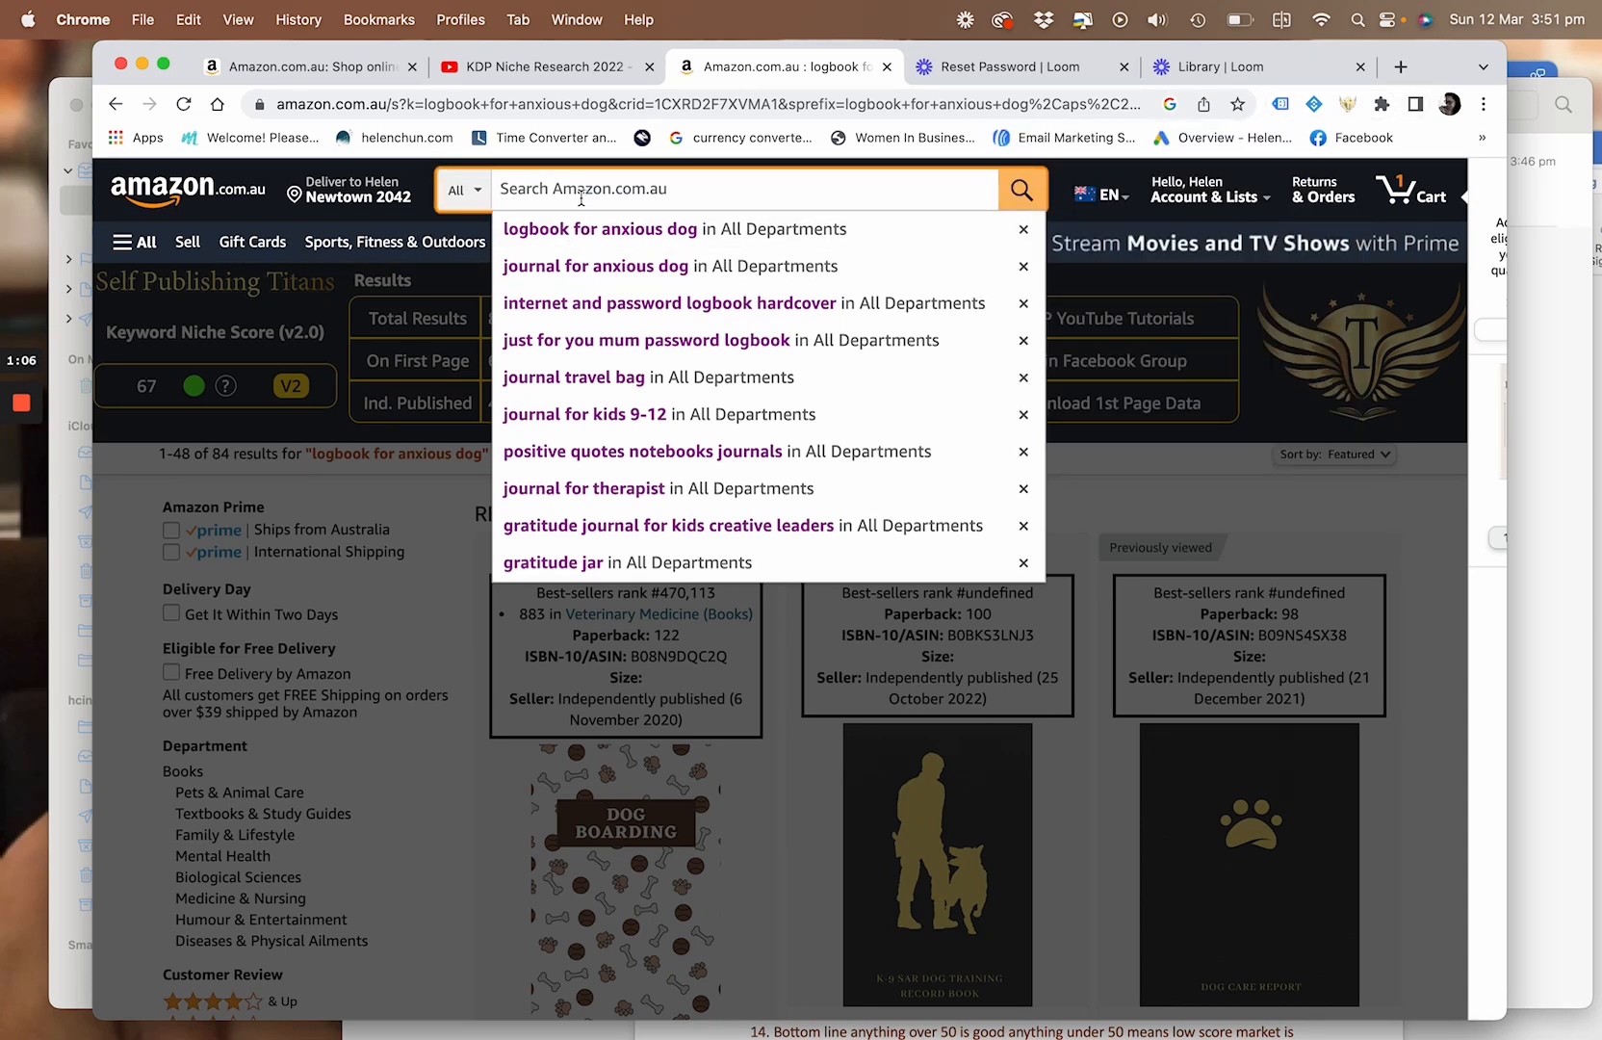
click(185, 106)
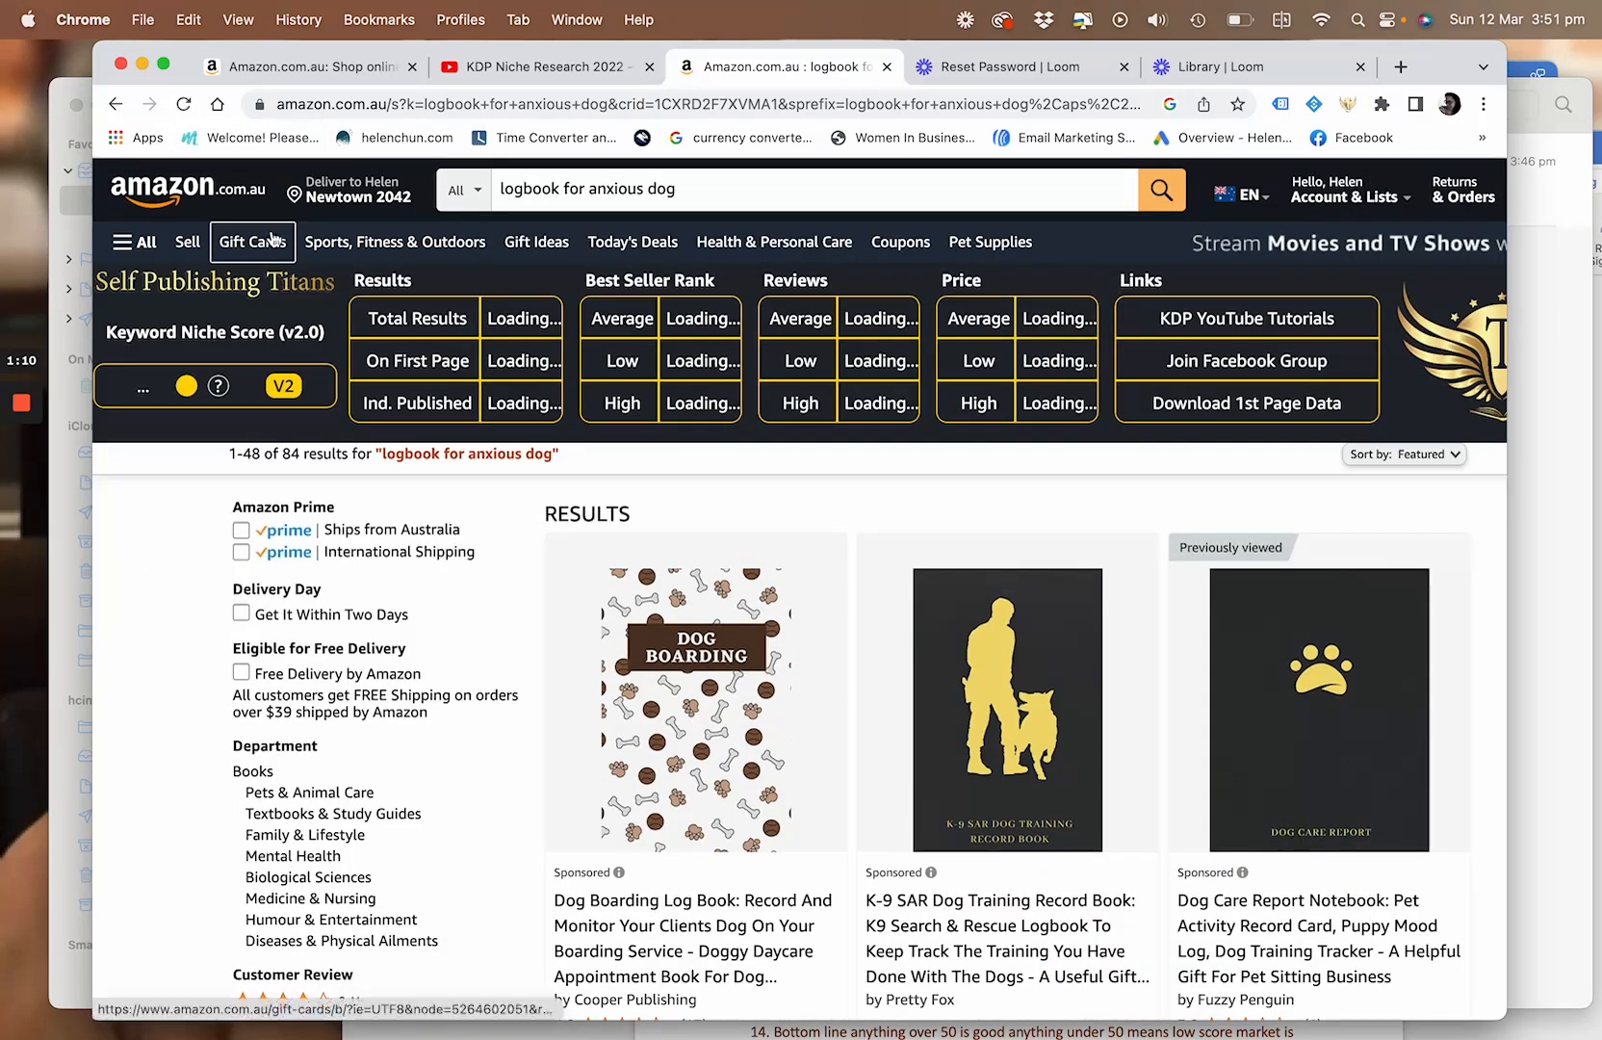
Replace the Amazon search text with "logbook" and run the suggested search "logbook car"
click(698, 198)
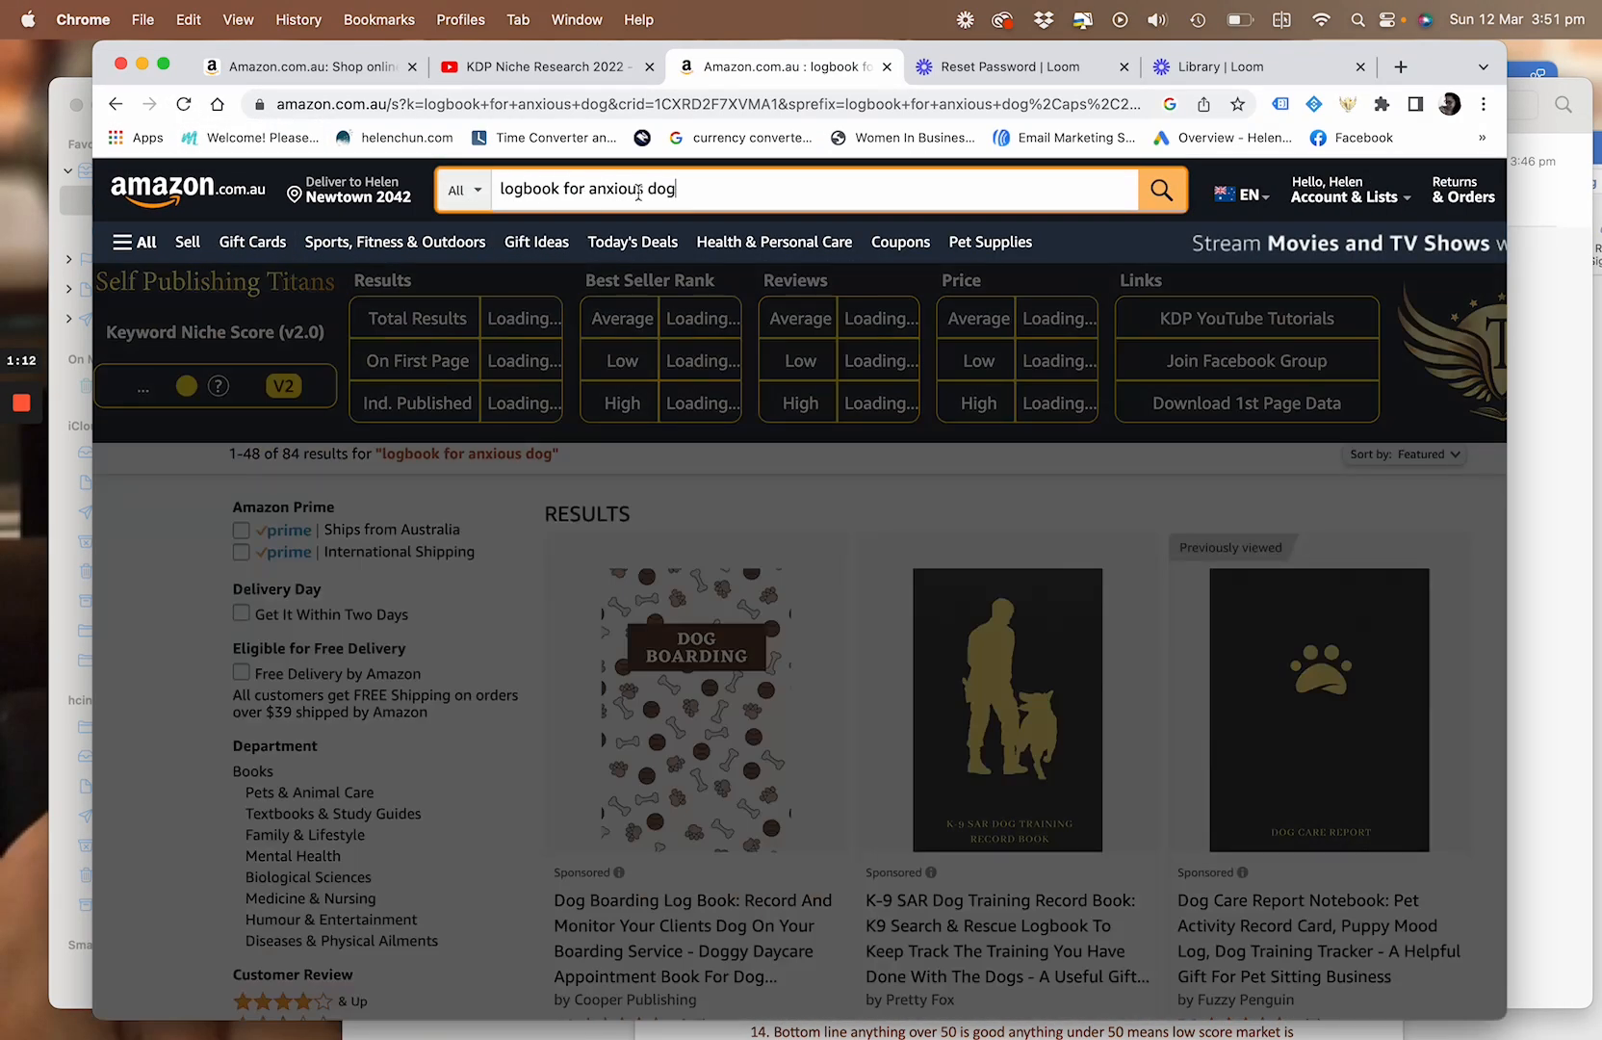
drag(682, 193, 491, 188)
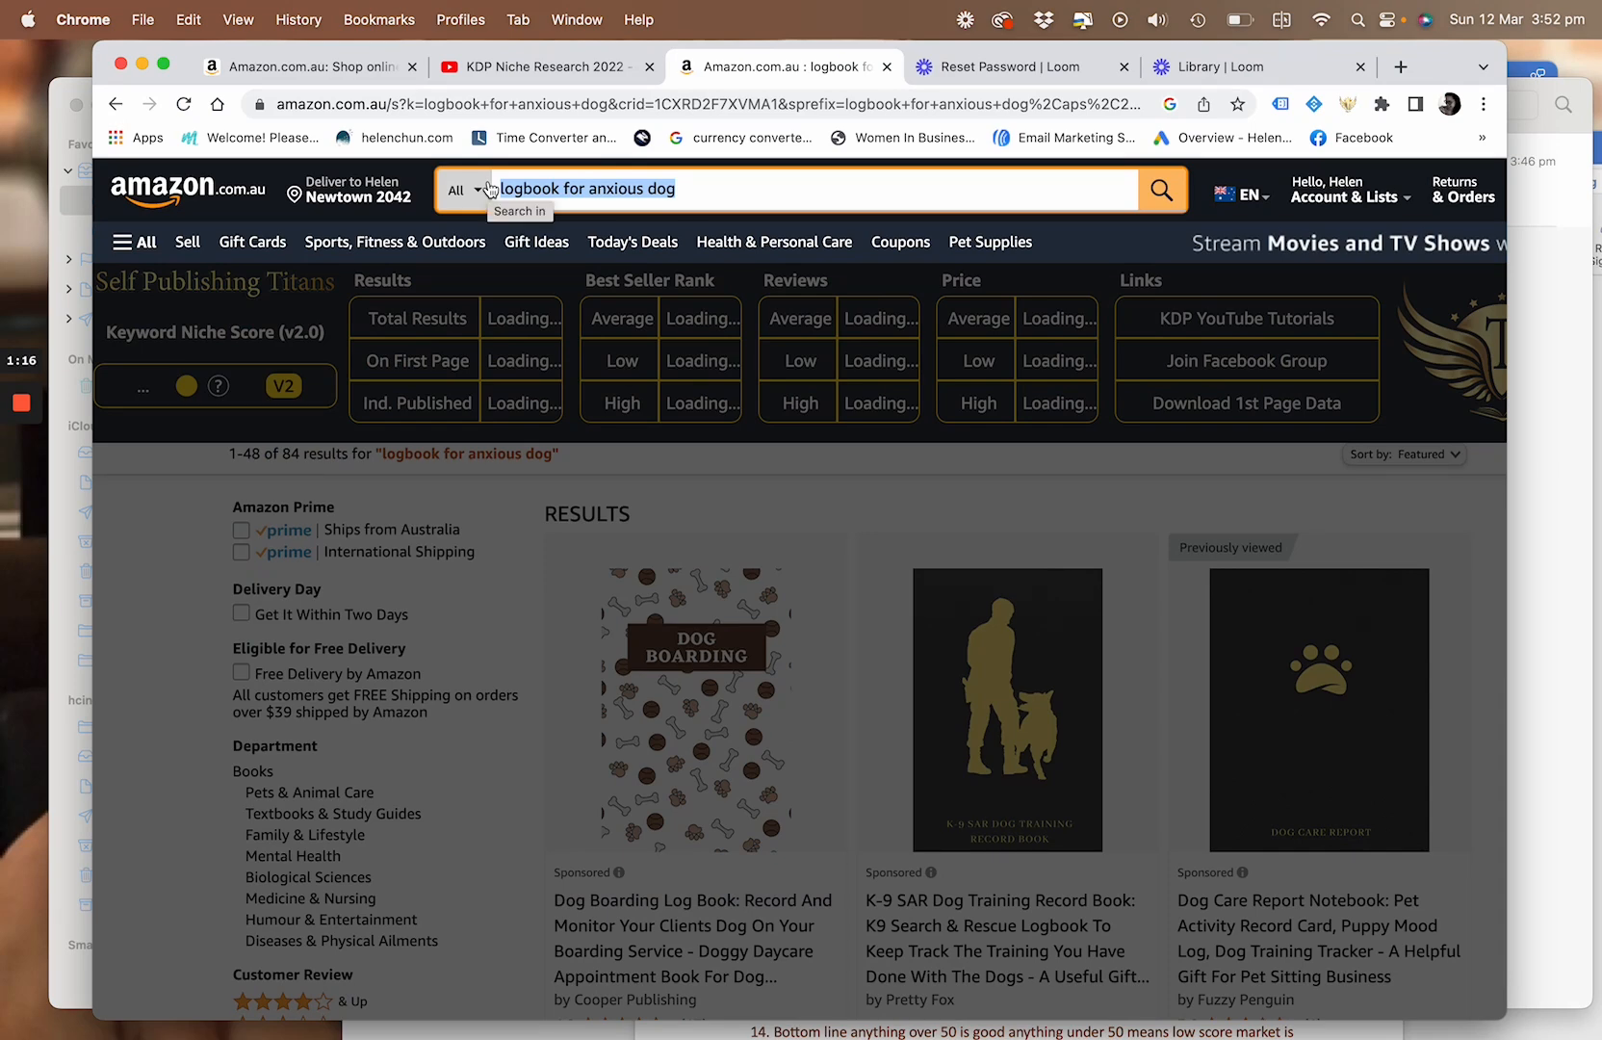
text(log)
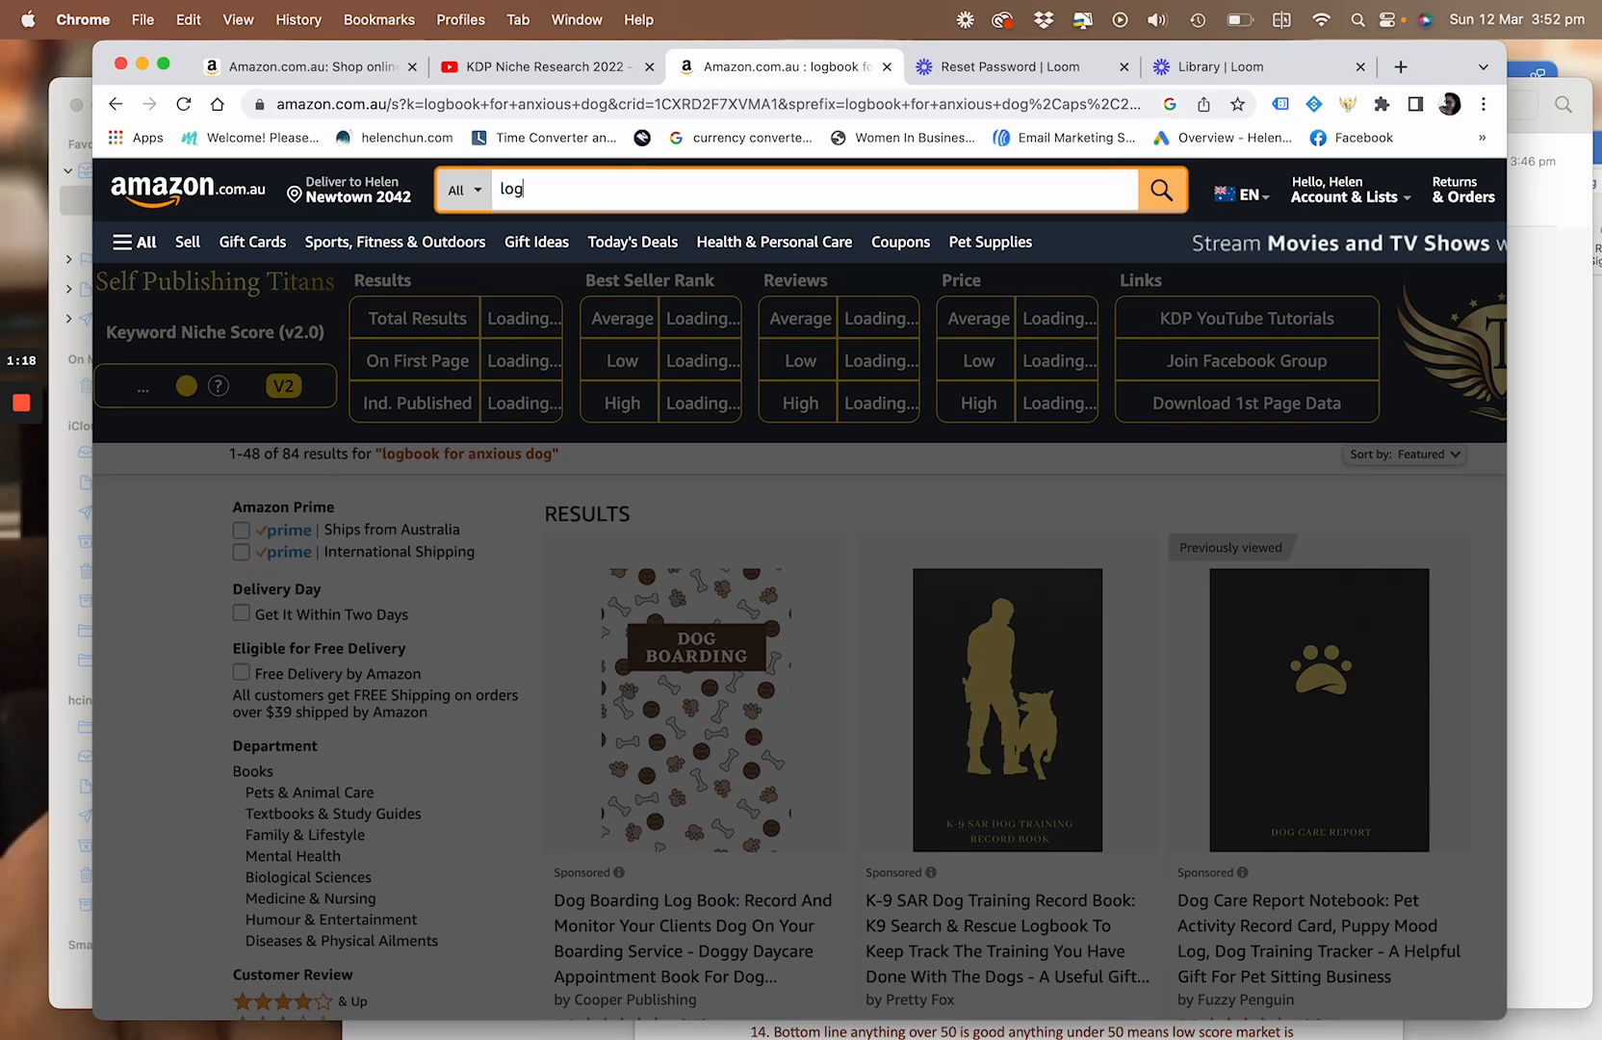
text(book)
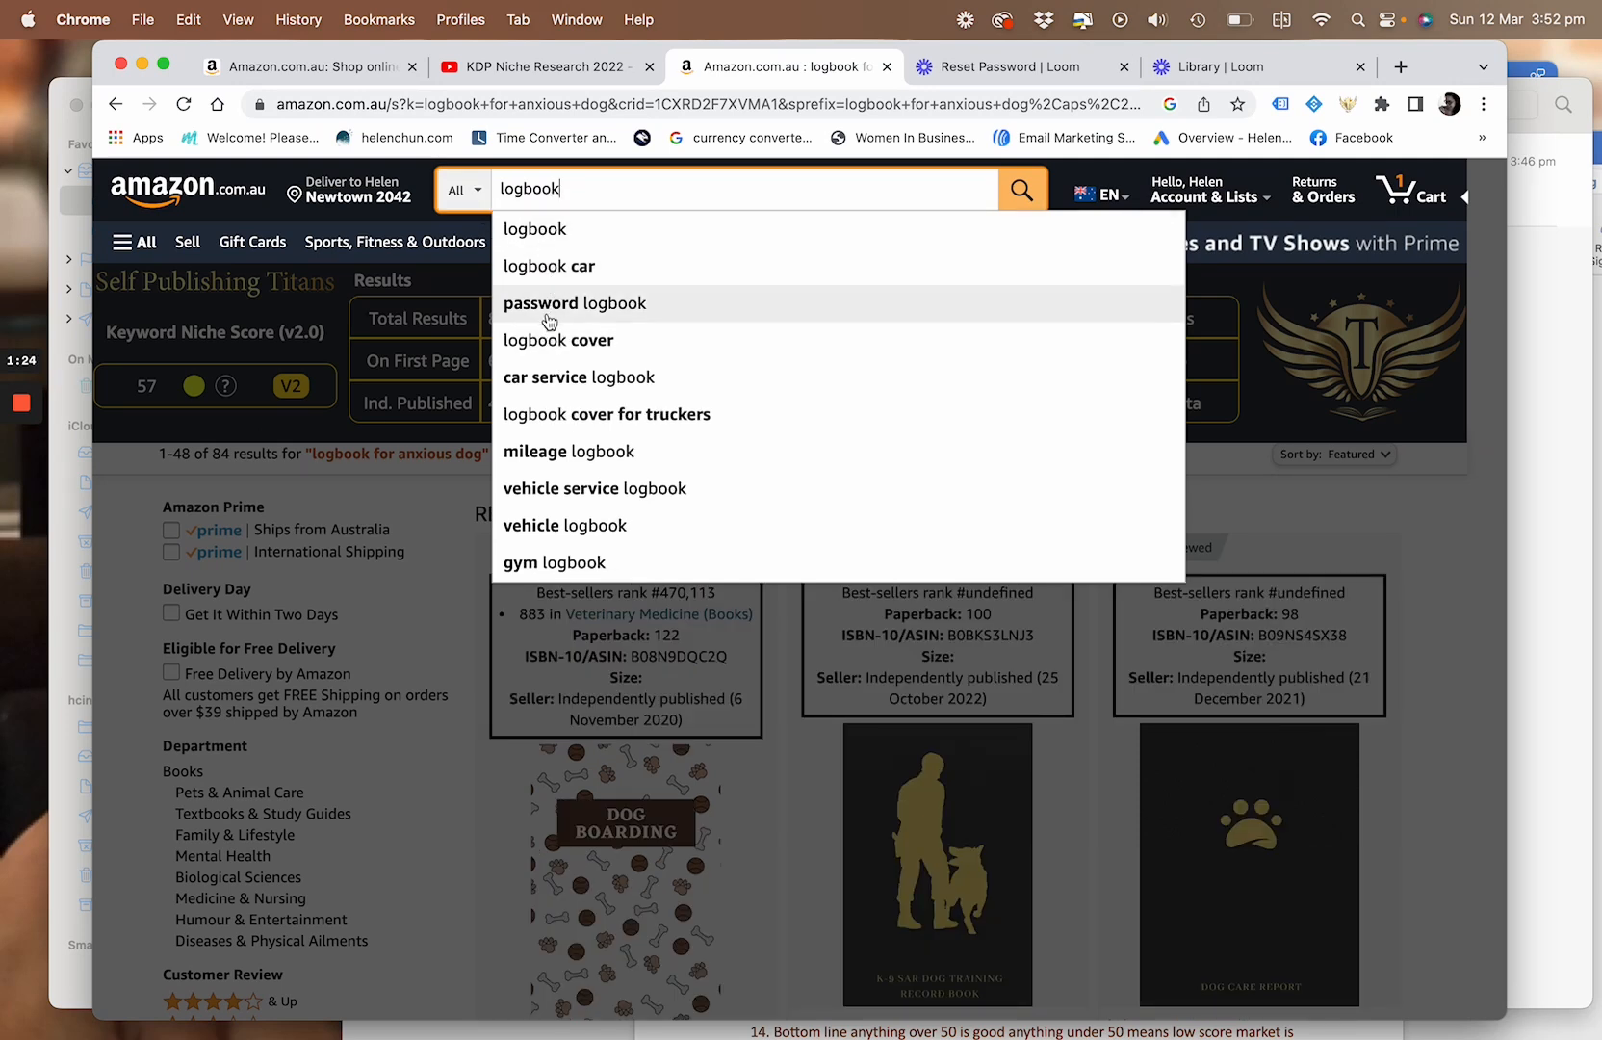
click(544, 268)
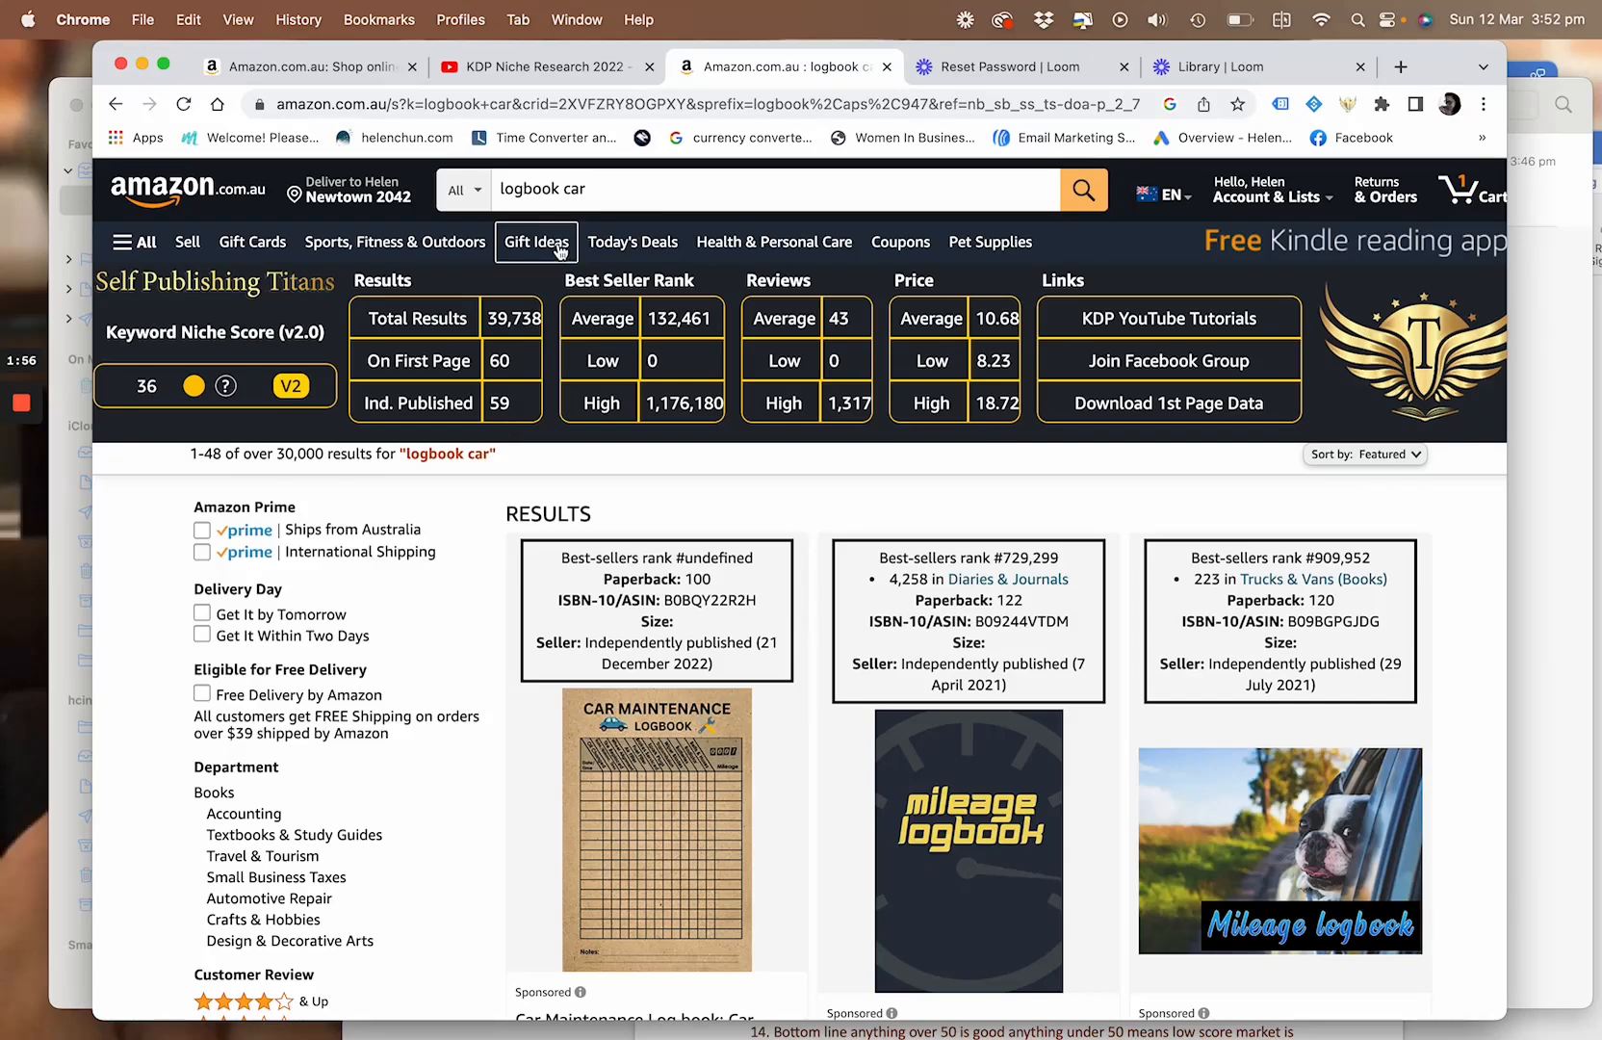
Search Amazon for "logbook for anxious dogs" and look through the best-seller rank, seller and price details of the listed books
click(588, 188)
key(BackSpace)
key(BackSpace)
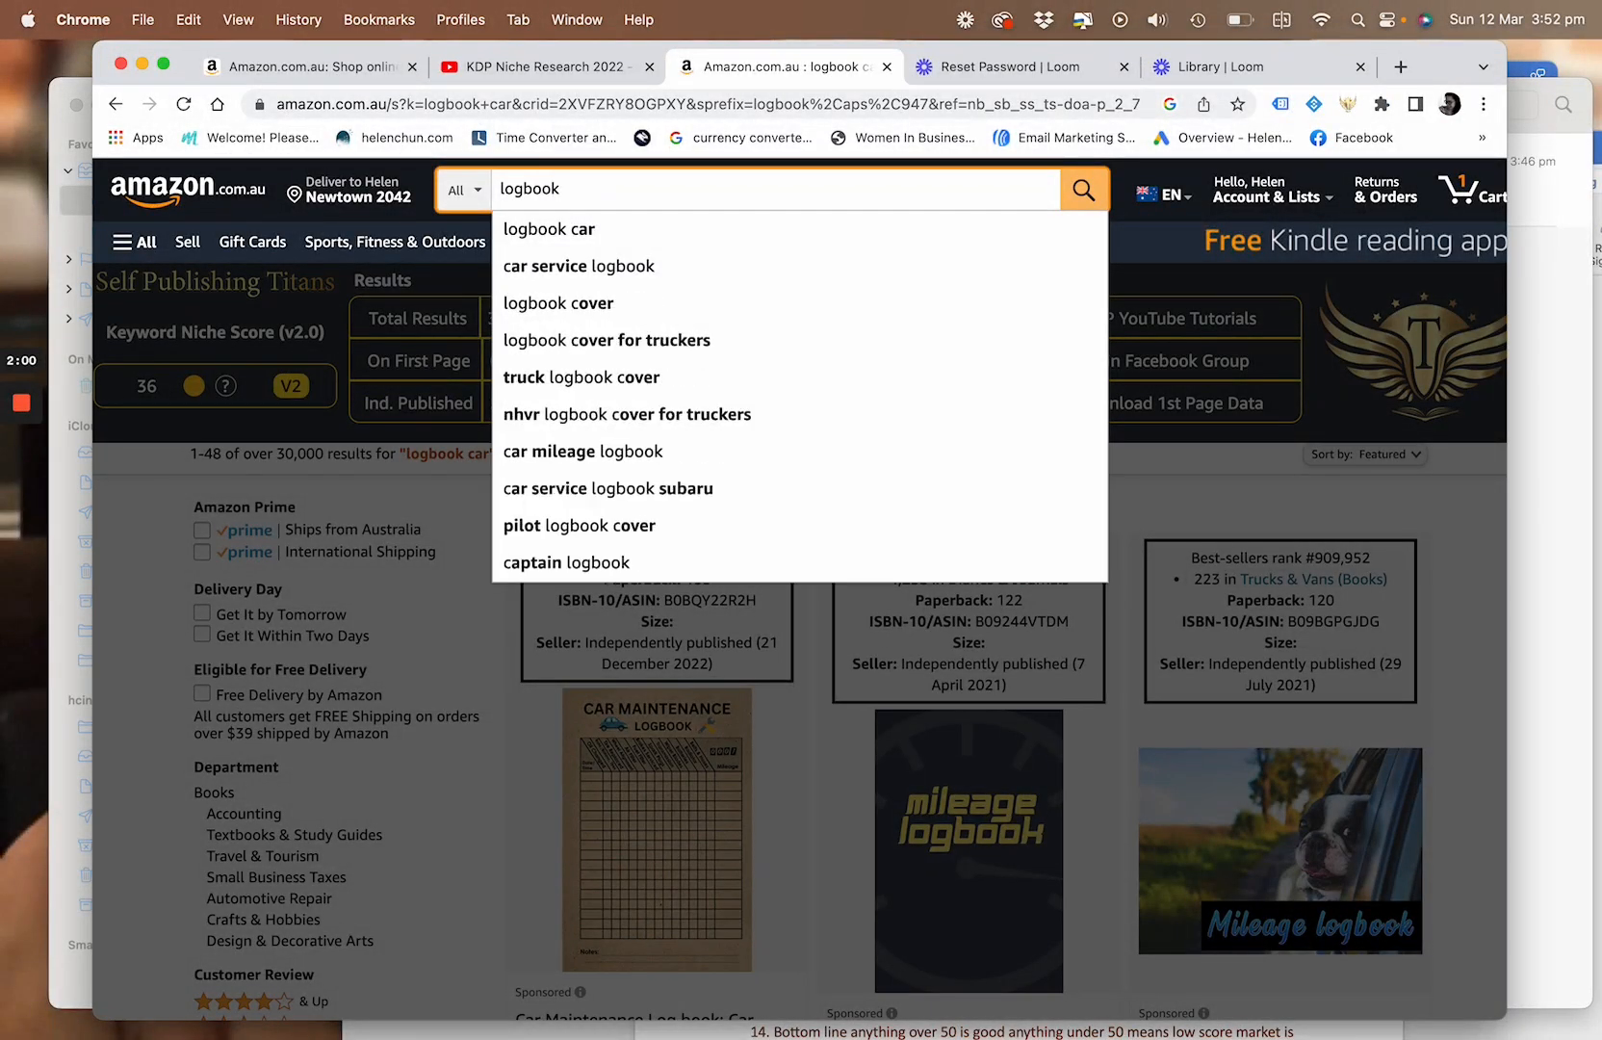
text(for )
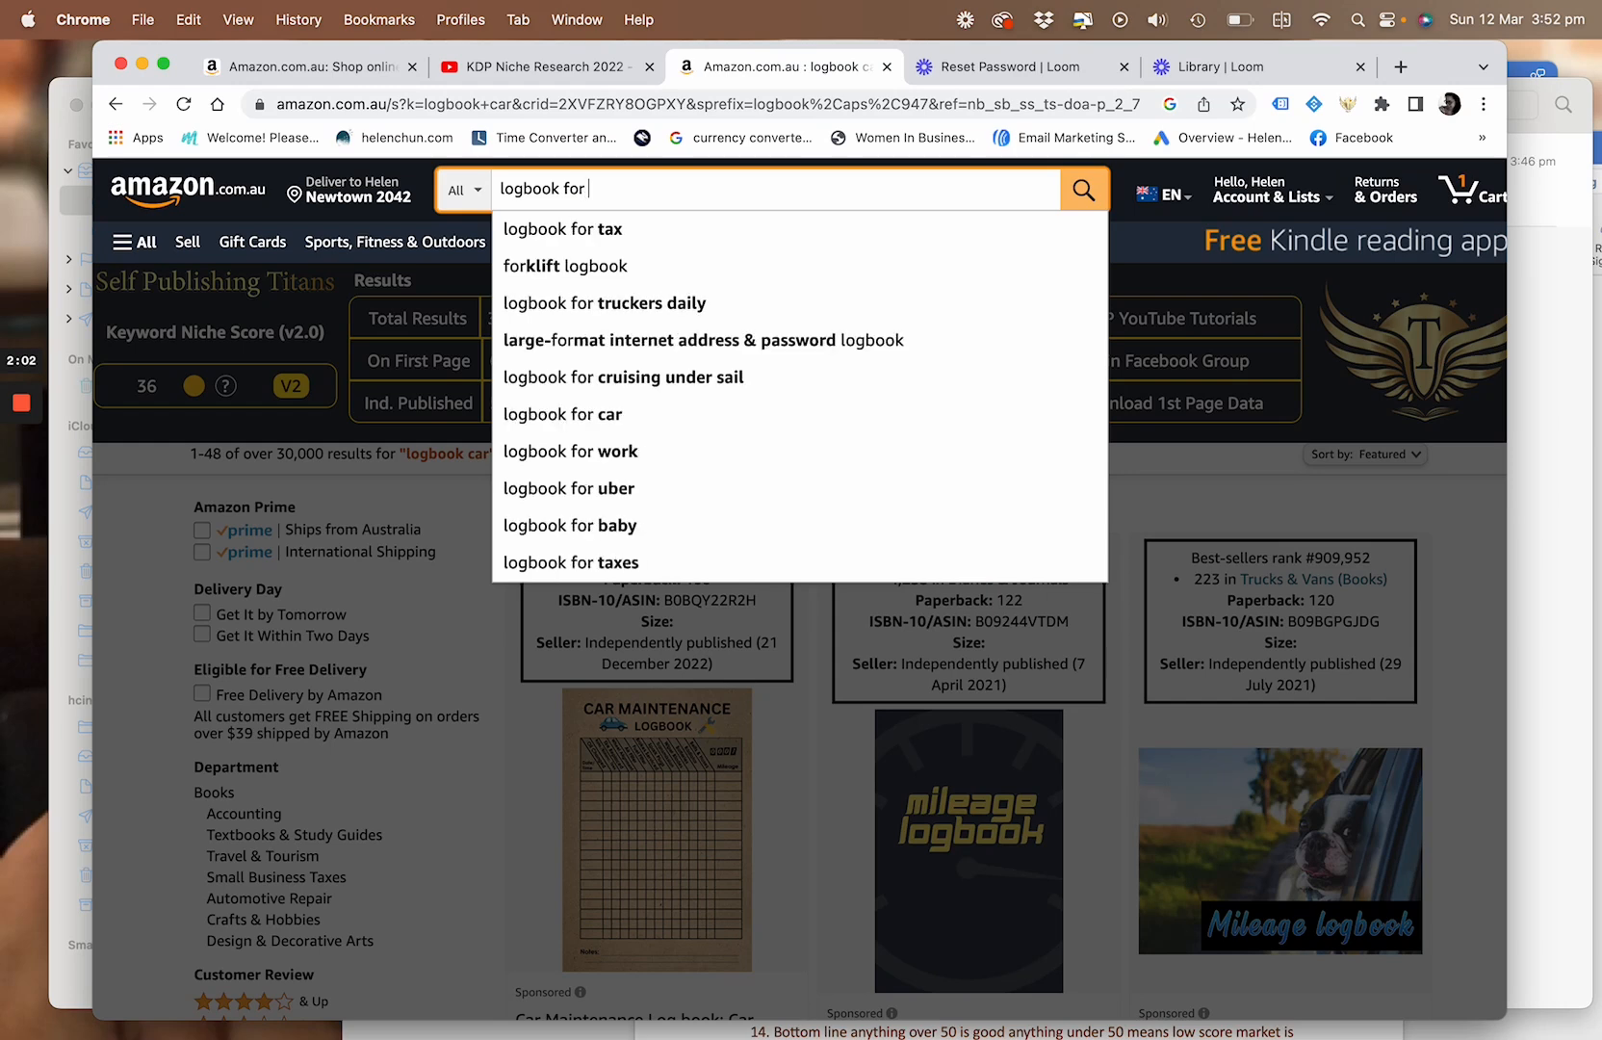
text(anxious dogs)
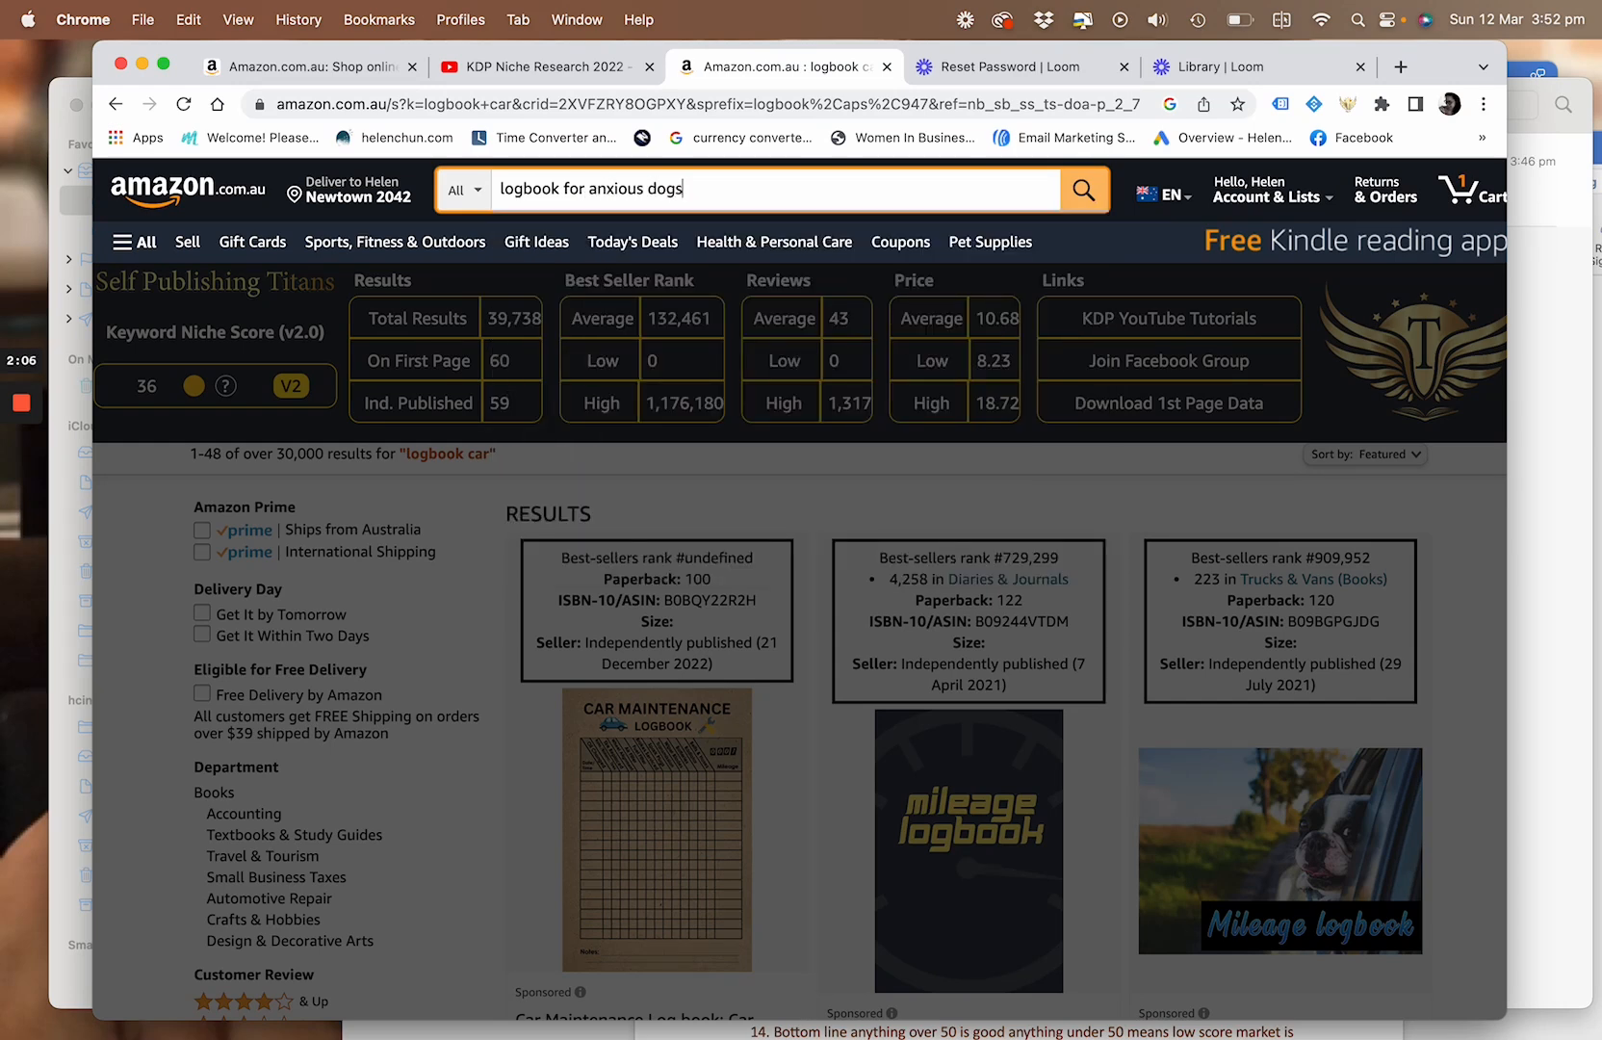
key(Return)
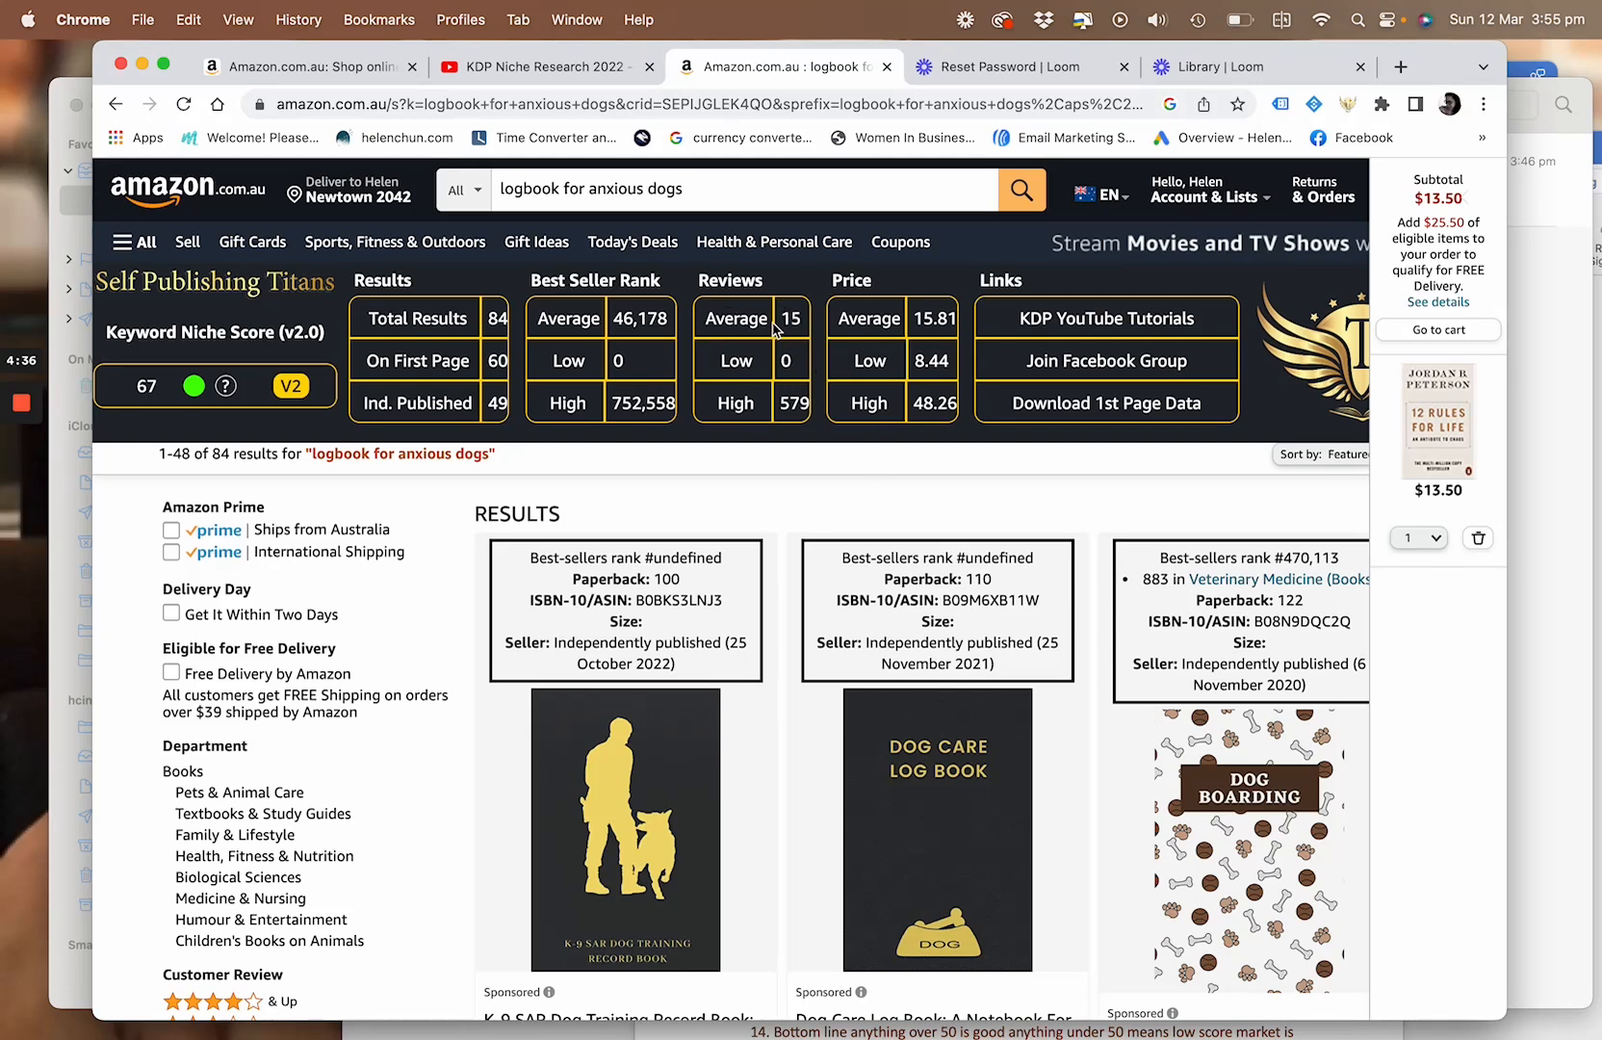
scroll(657, 638, down, 1)
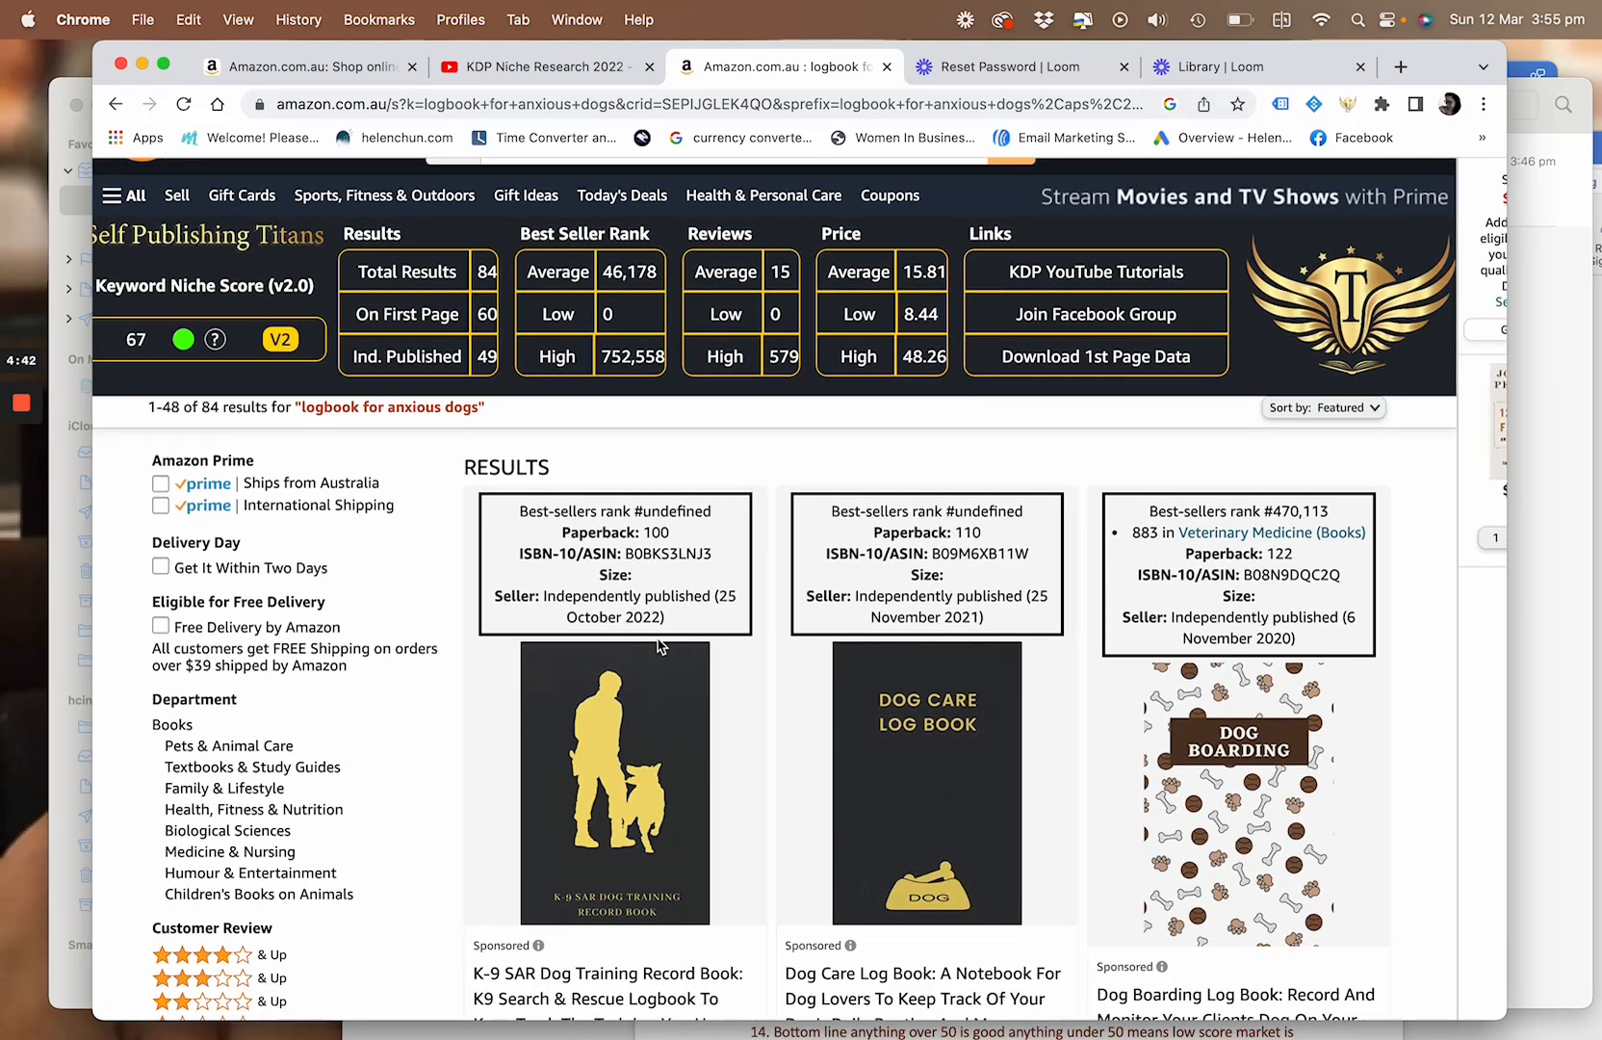
scroll(659, 646, down, 6)
scroll(658, 645, down, 5)
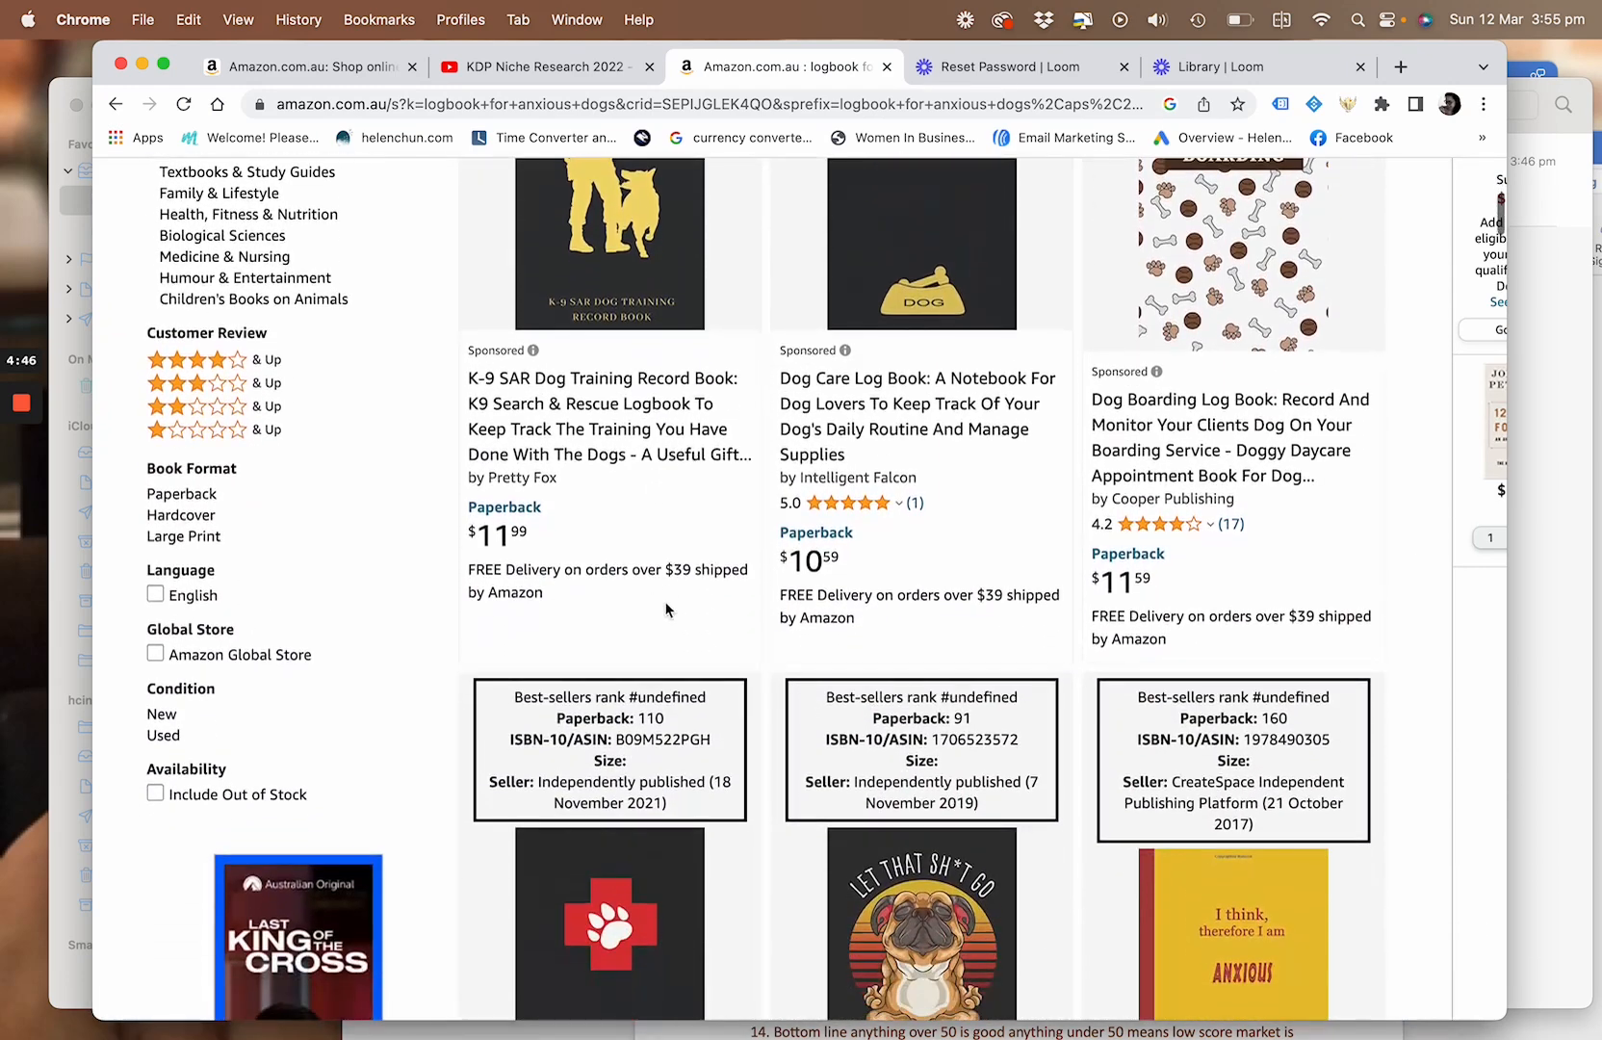
Examine the best-seller rank, page count and seller details of the logbooks, journals and notebooks listed for "logbook for anxious dogs"
scroll(950, 542, down, 5)
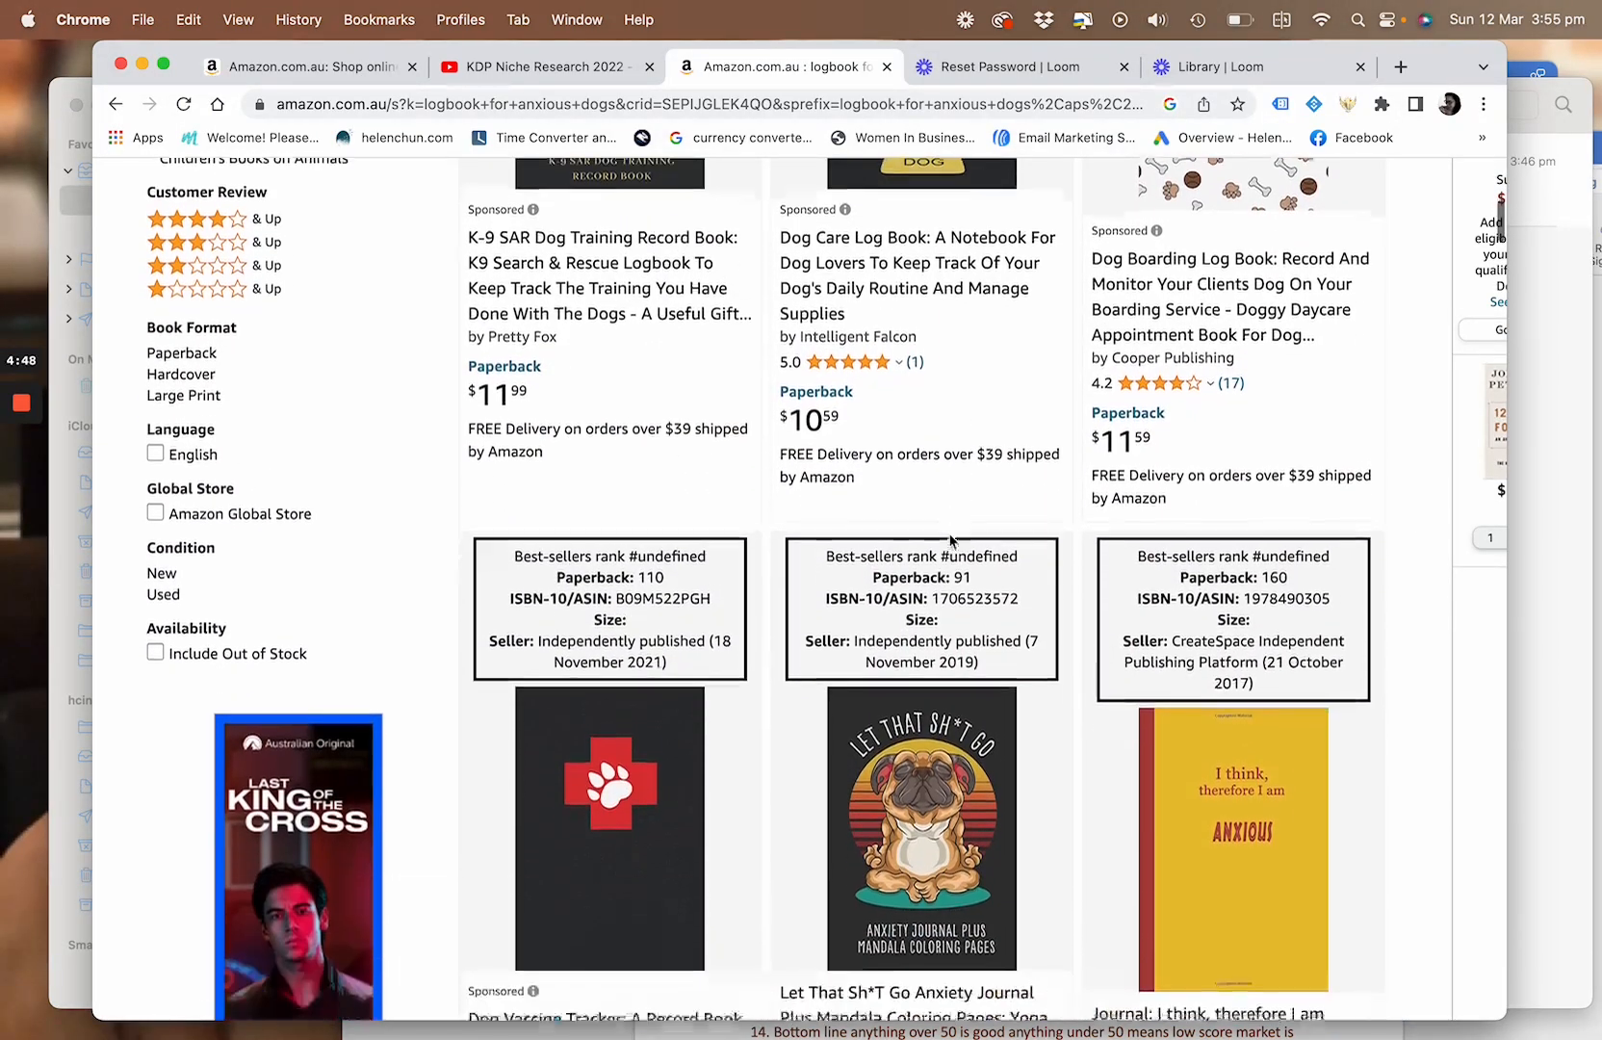
scroll(1249, 414, down, 10)
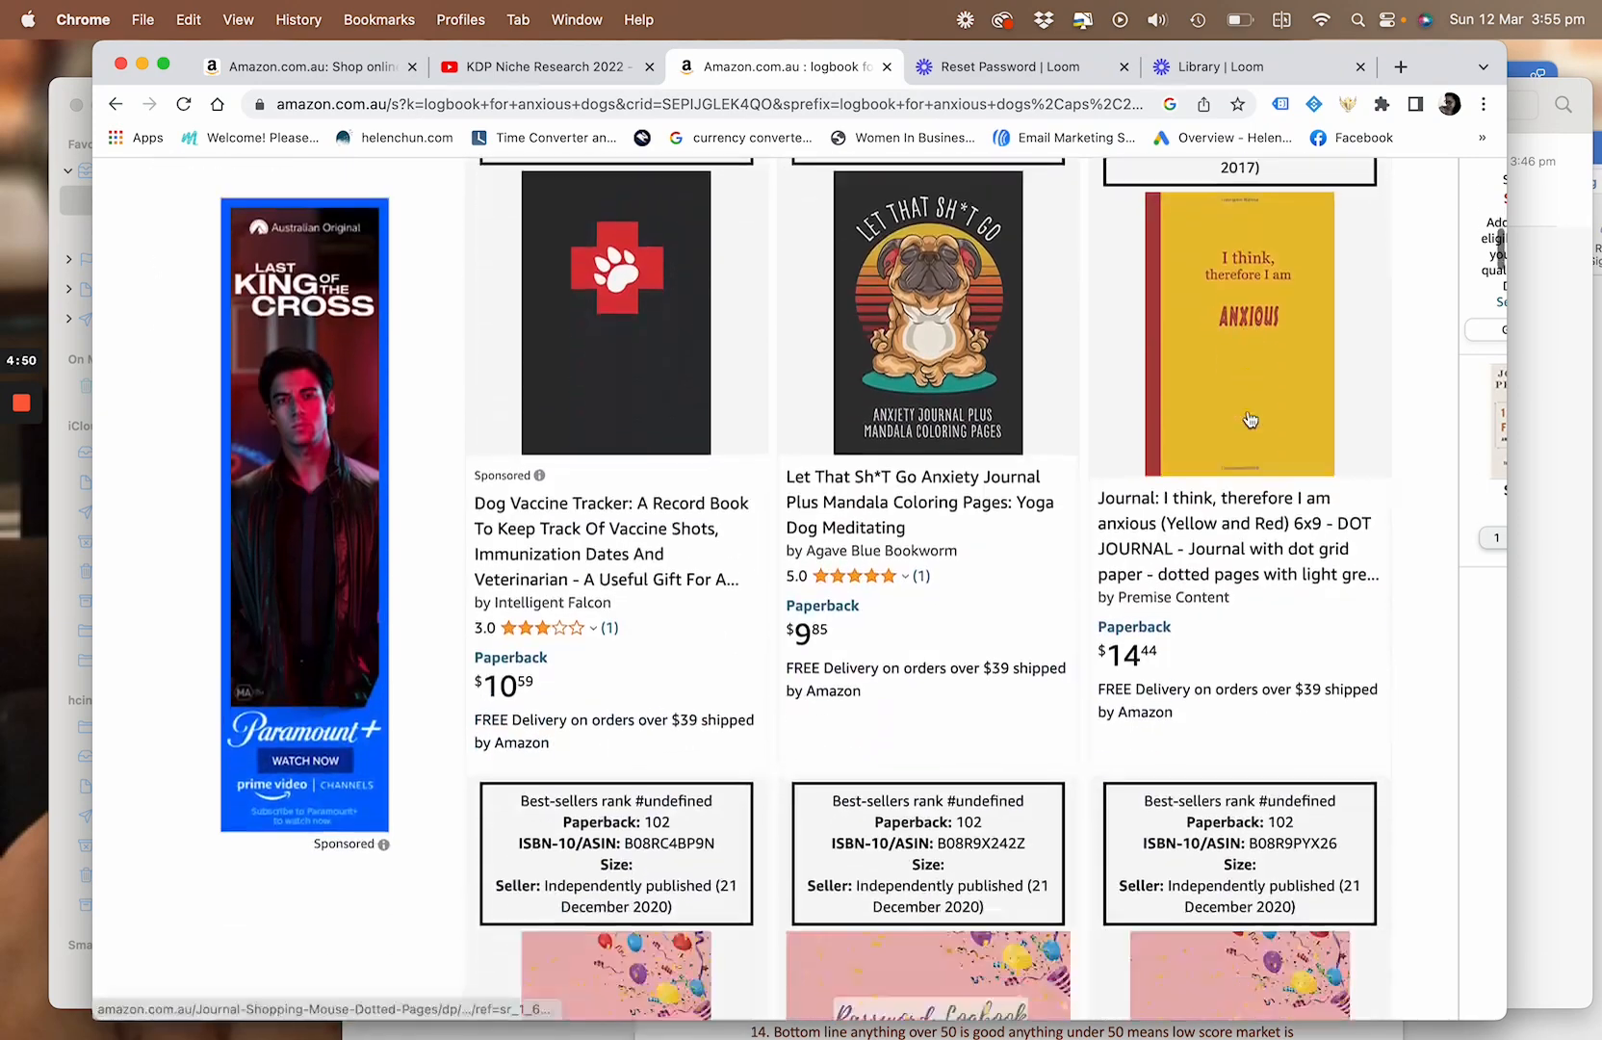
scroll(1247, 412, down, 7)
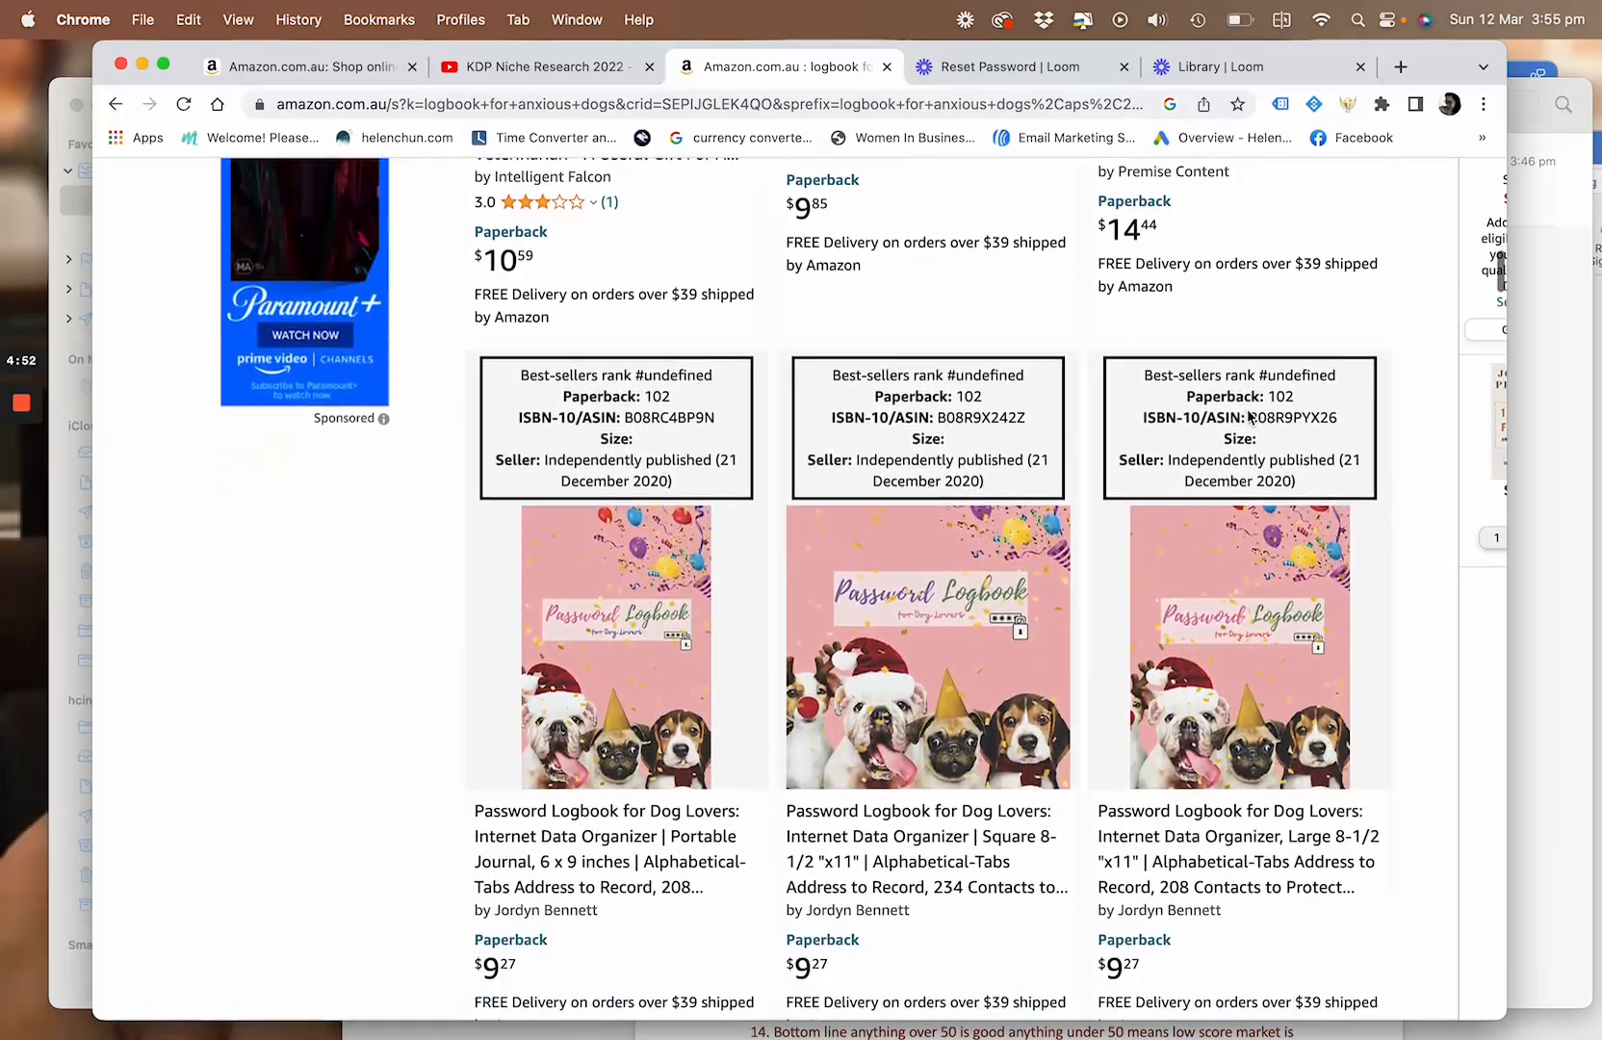
scroll(1122, 822, down, 3)
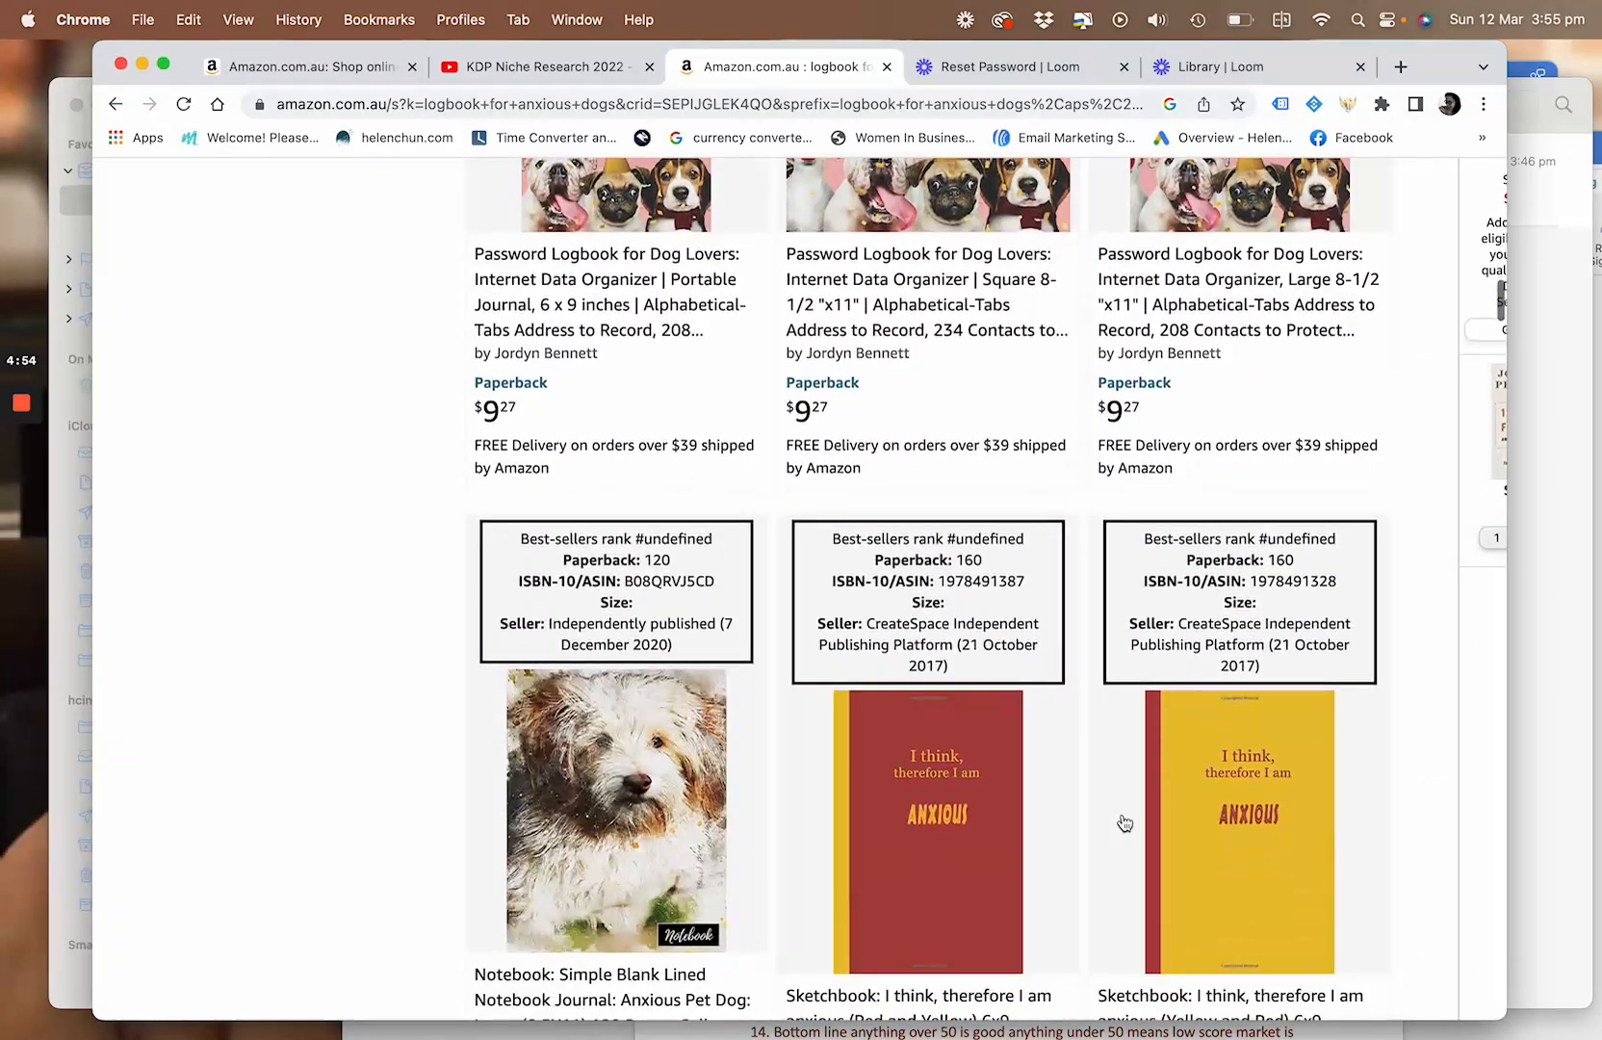
scroll(889, 887, down, 6)
scroll(888, 884, down, 9)
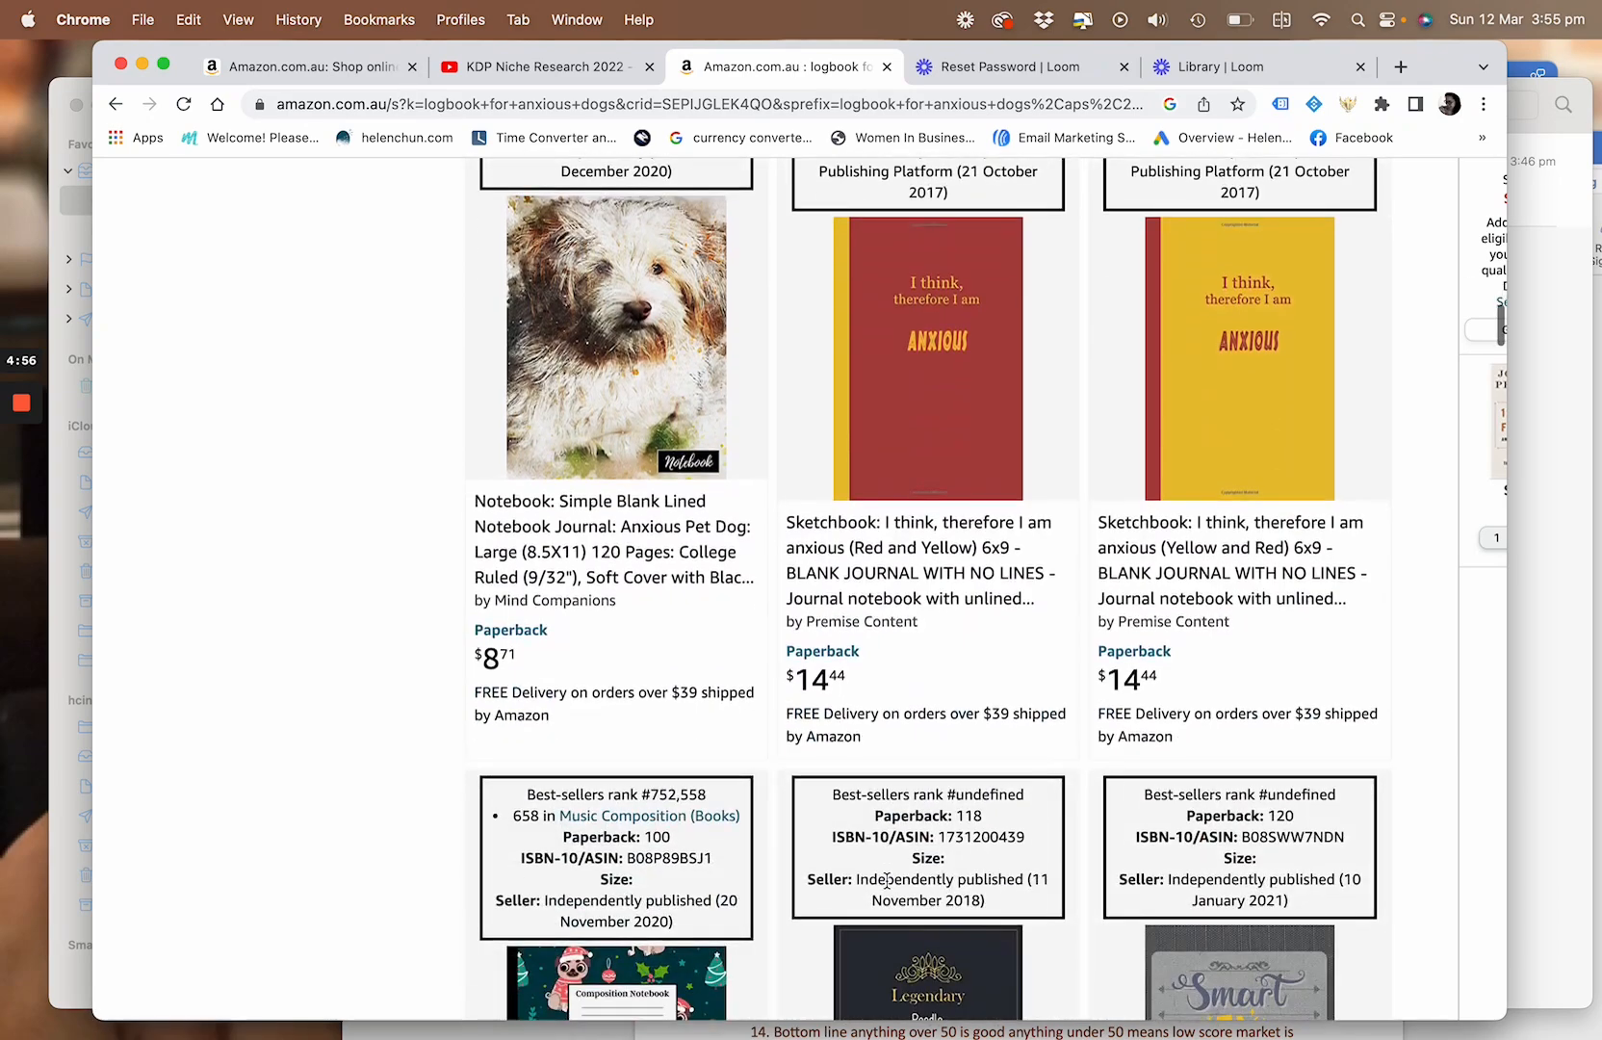
scroll(887, 880, down, 10)
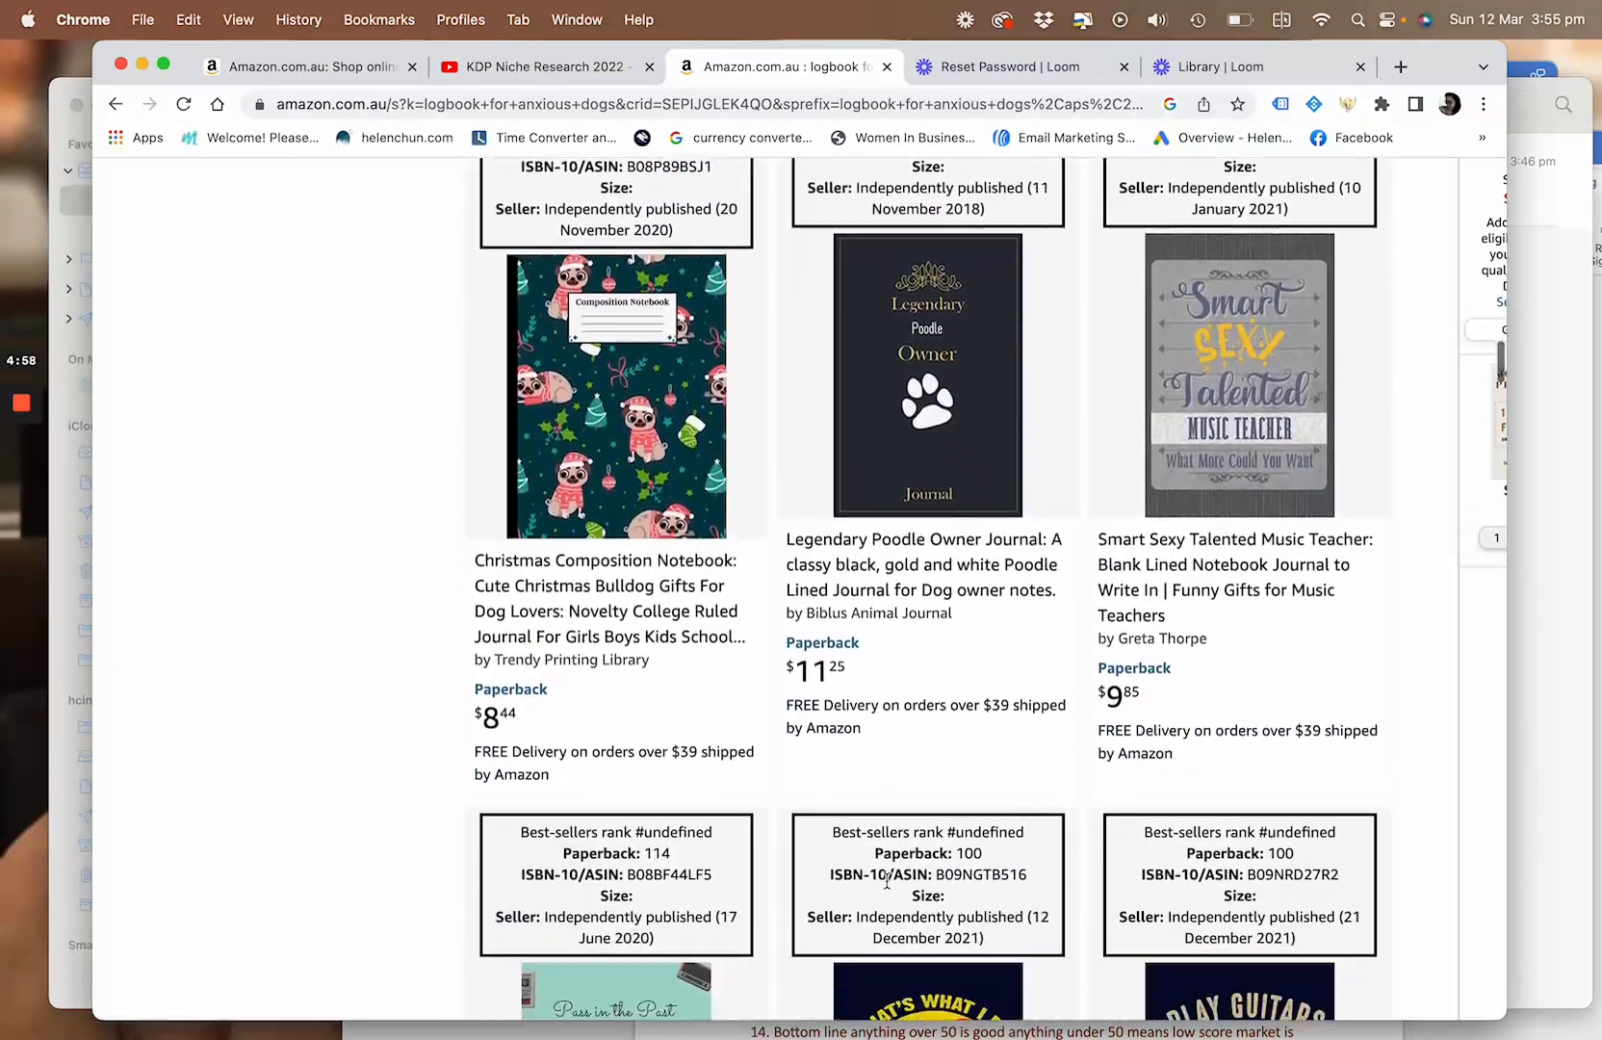
scroll(886, 881, down, 11)
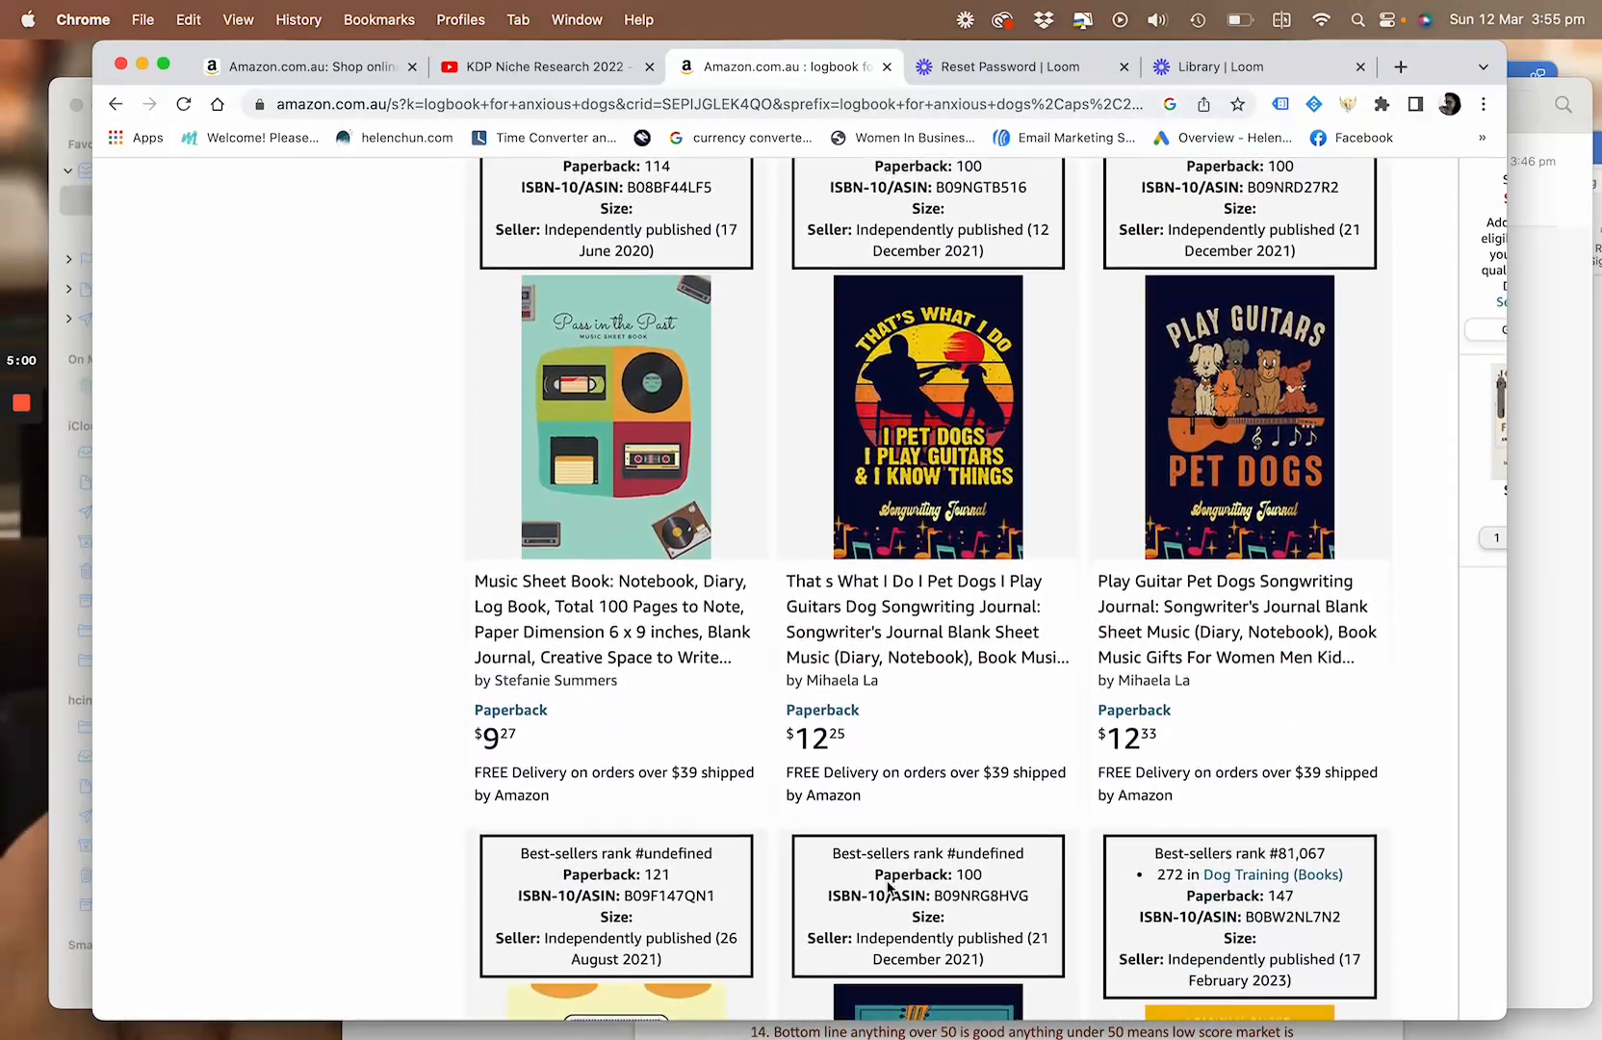
scroll(888, 888, down, 6)
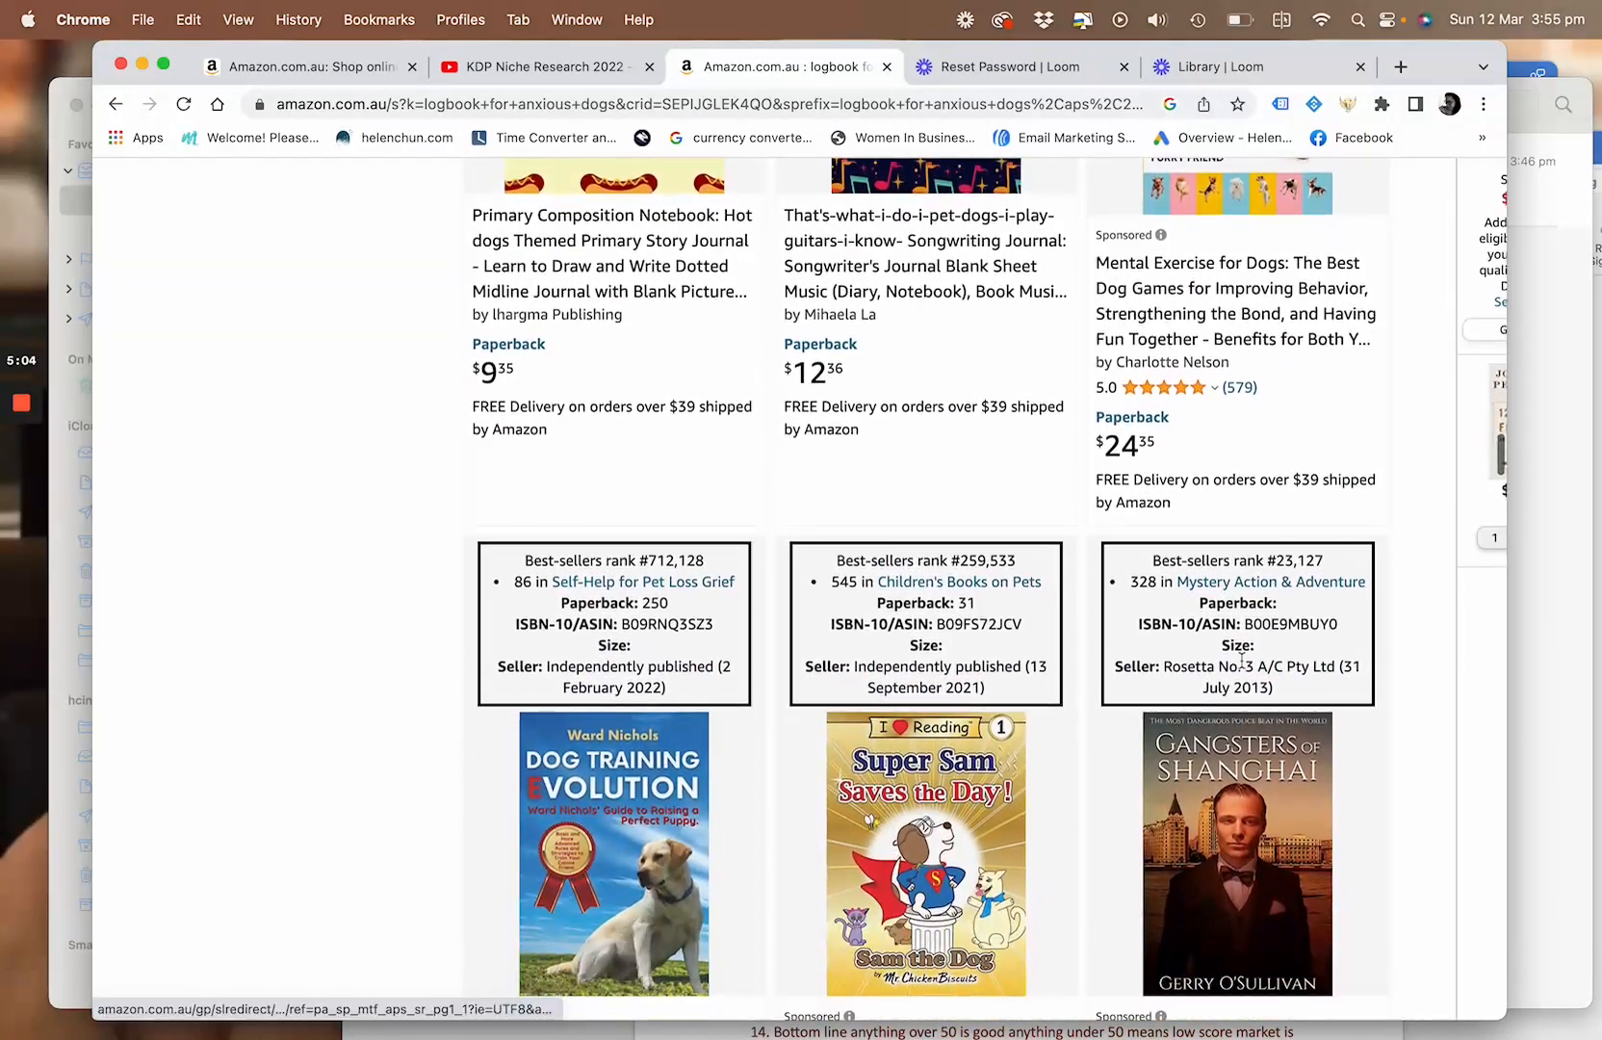
Compare the ranks, review counts and prices of the sponsored titles from "Mental Exercise for Dogs" to "Gangsters of Shanghai"
scroll(1255, 663, up, 5)
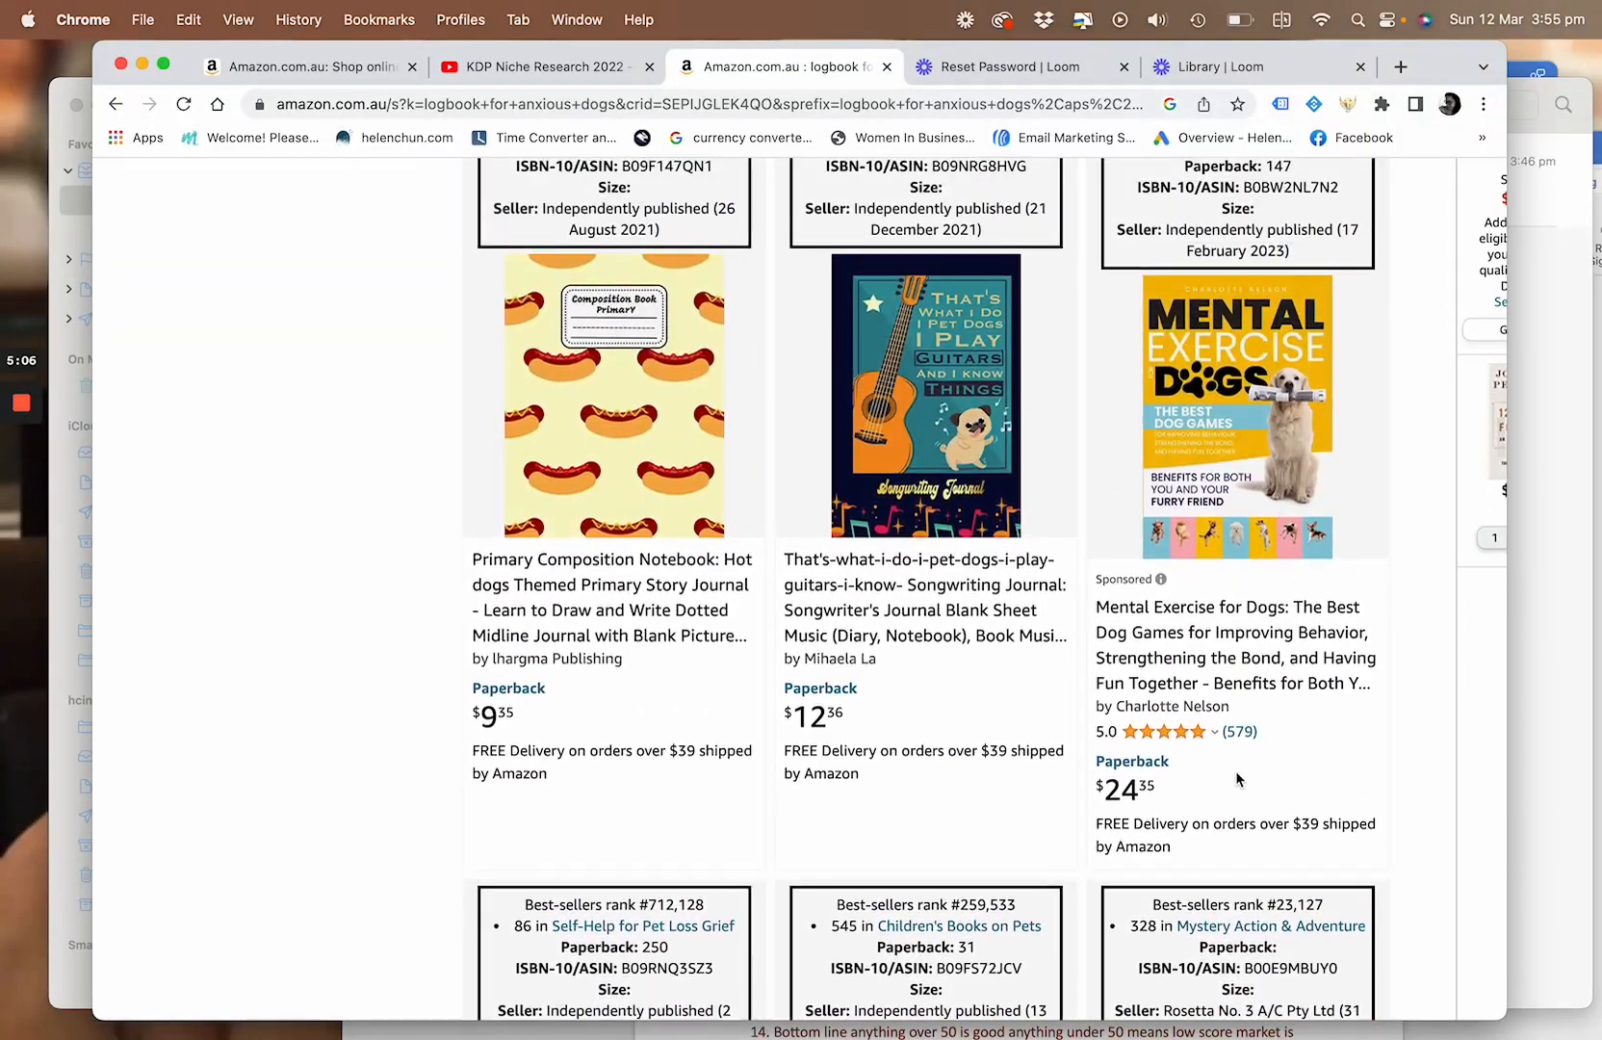
scroll(1260, 755, down, 8)
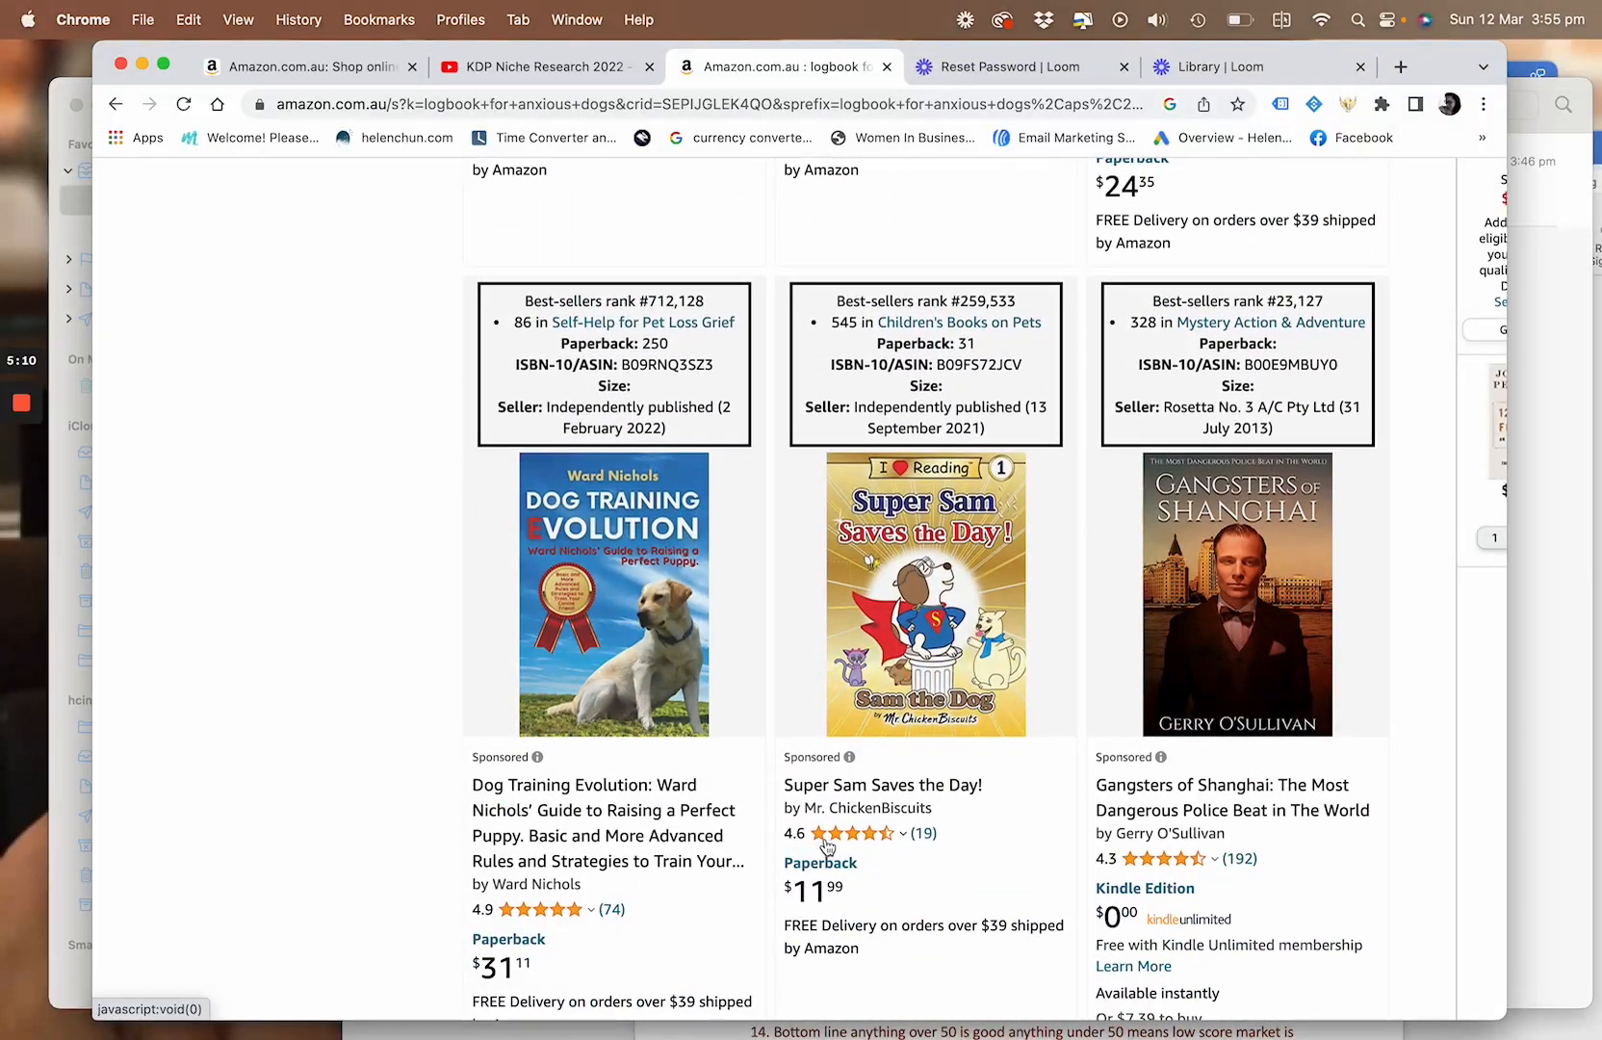
scroll(1175, 848, down, 3)
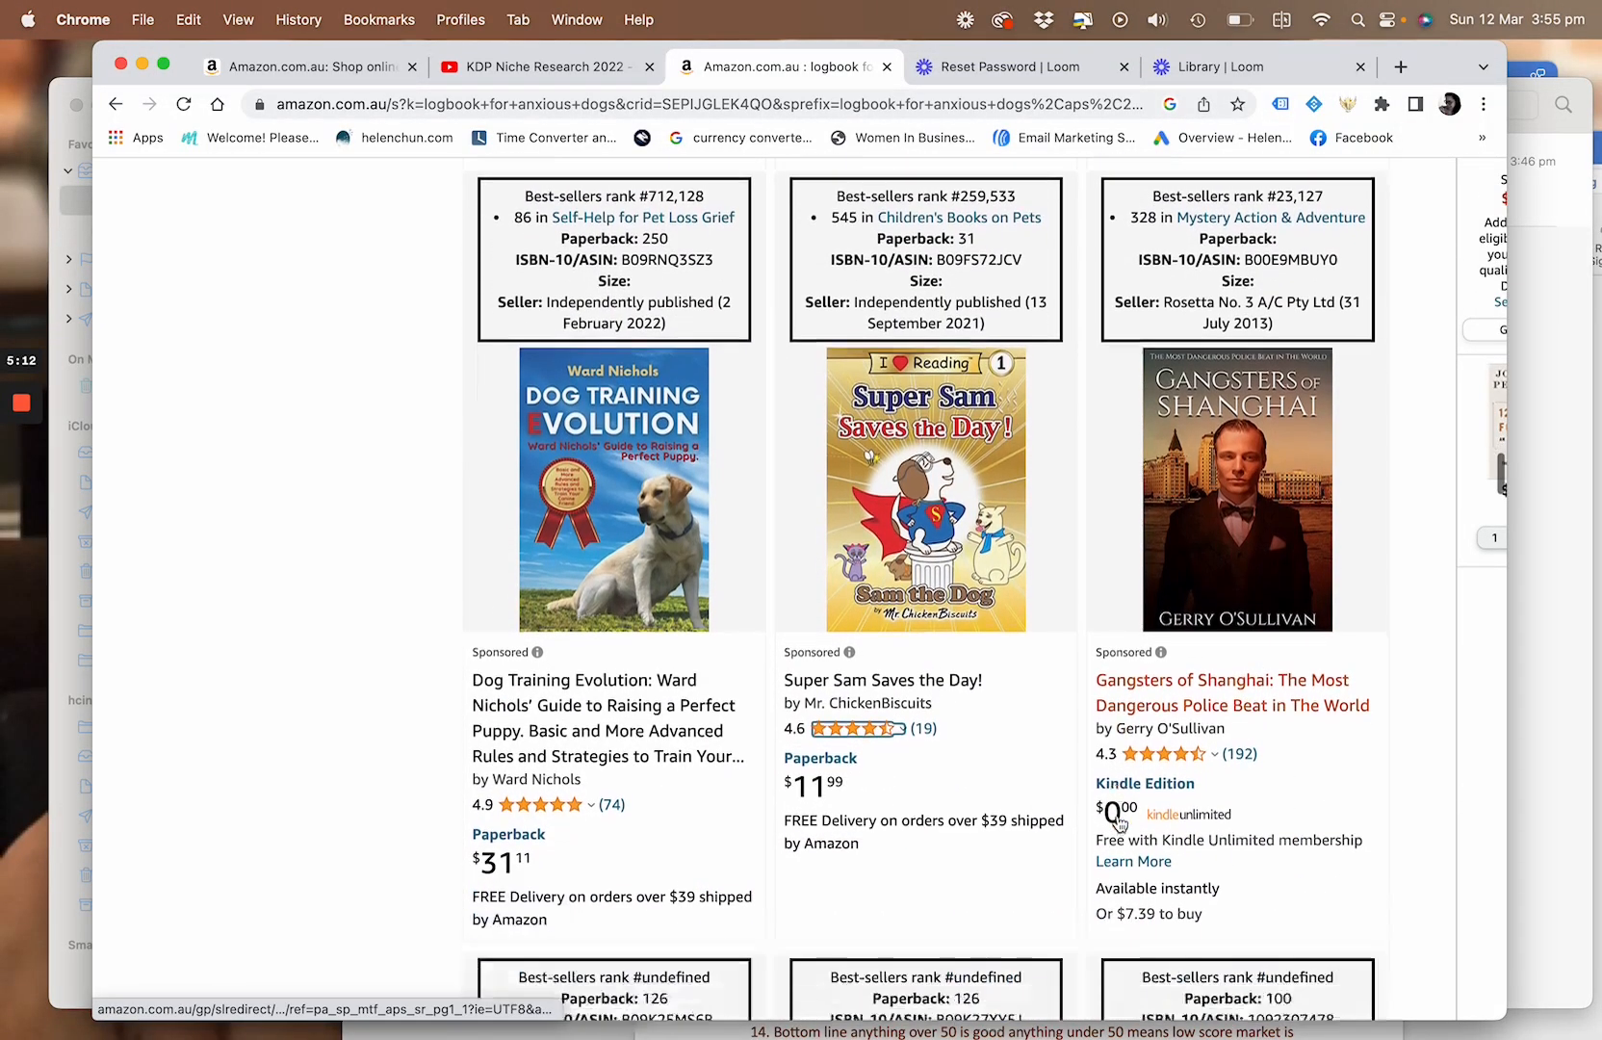
scroll(1119, 819, up, 2)
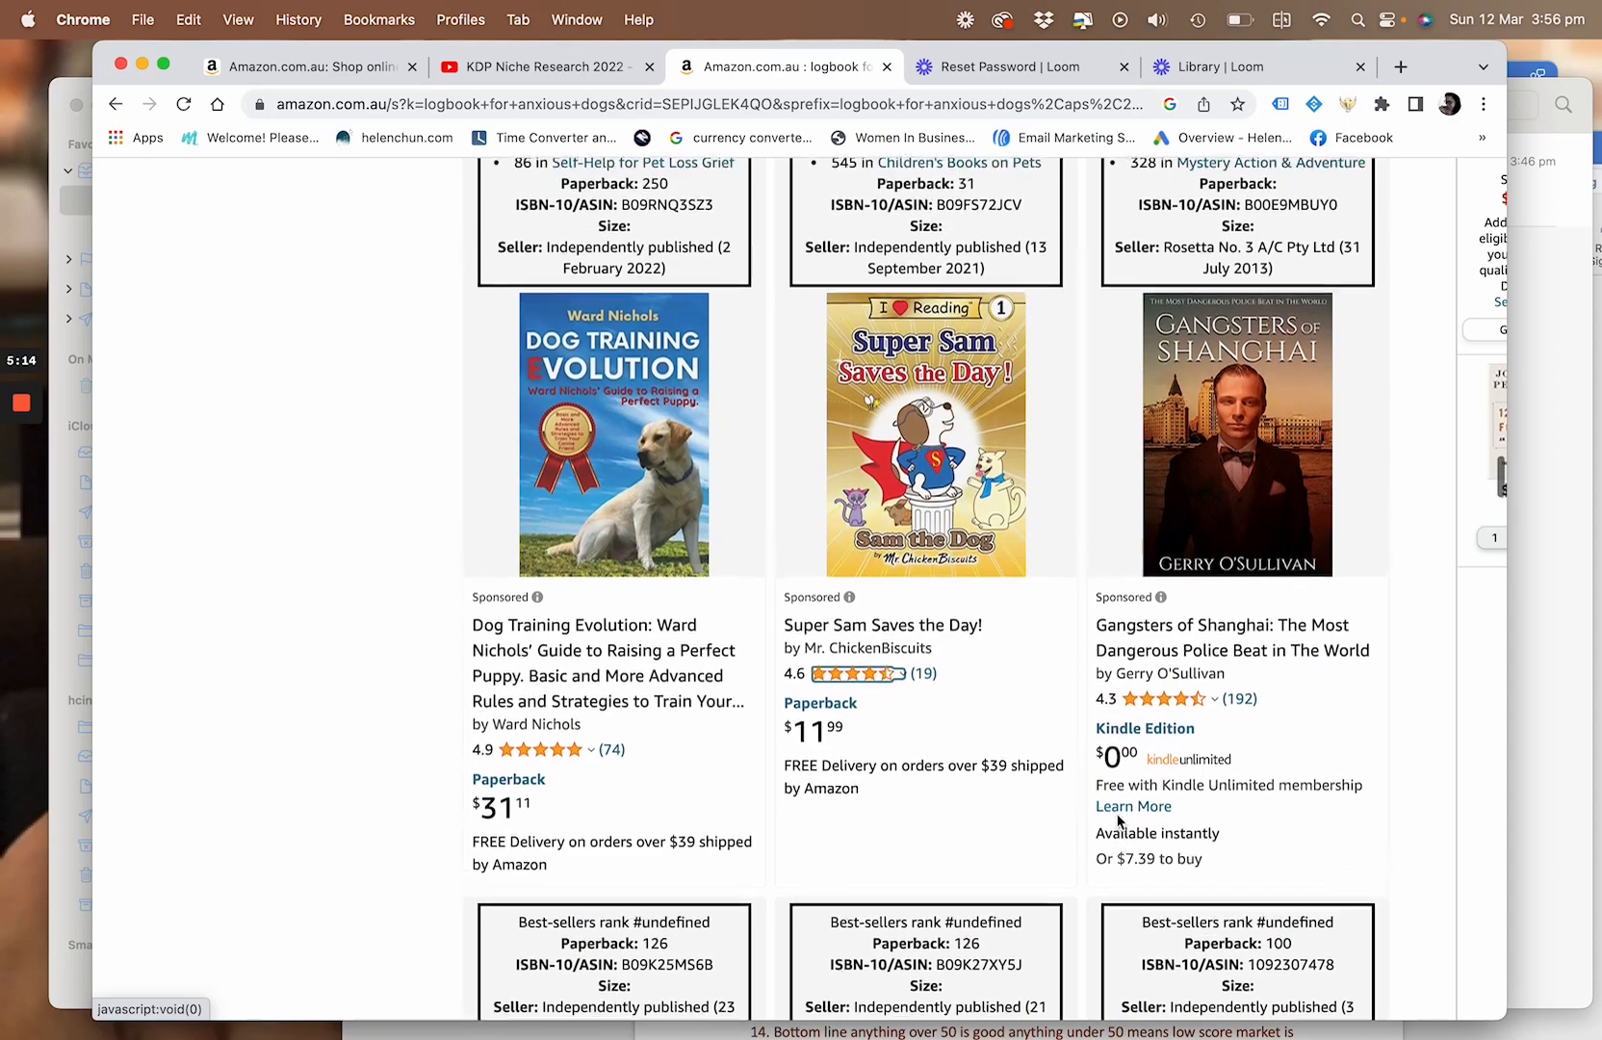
scroll(1215, 584, up, 8)
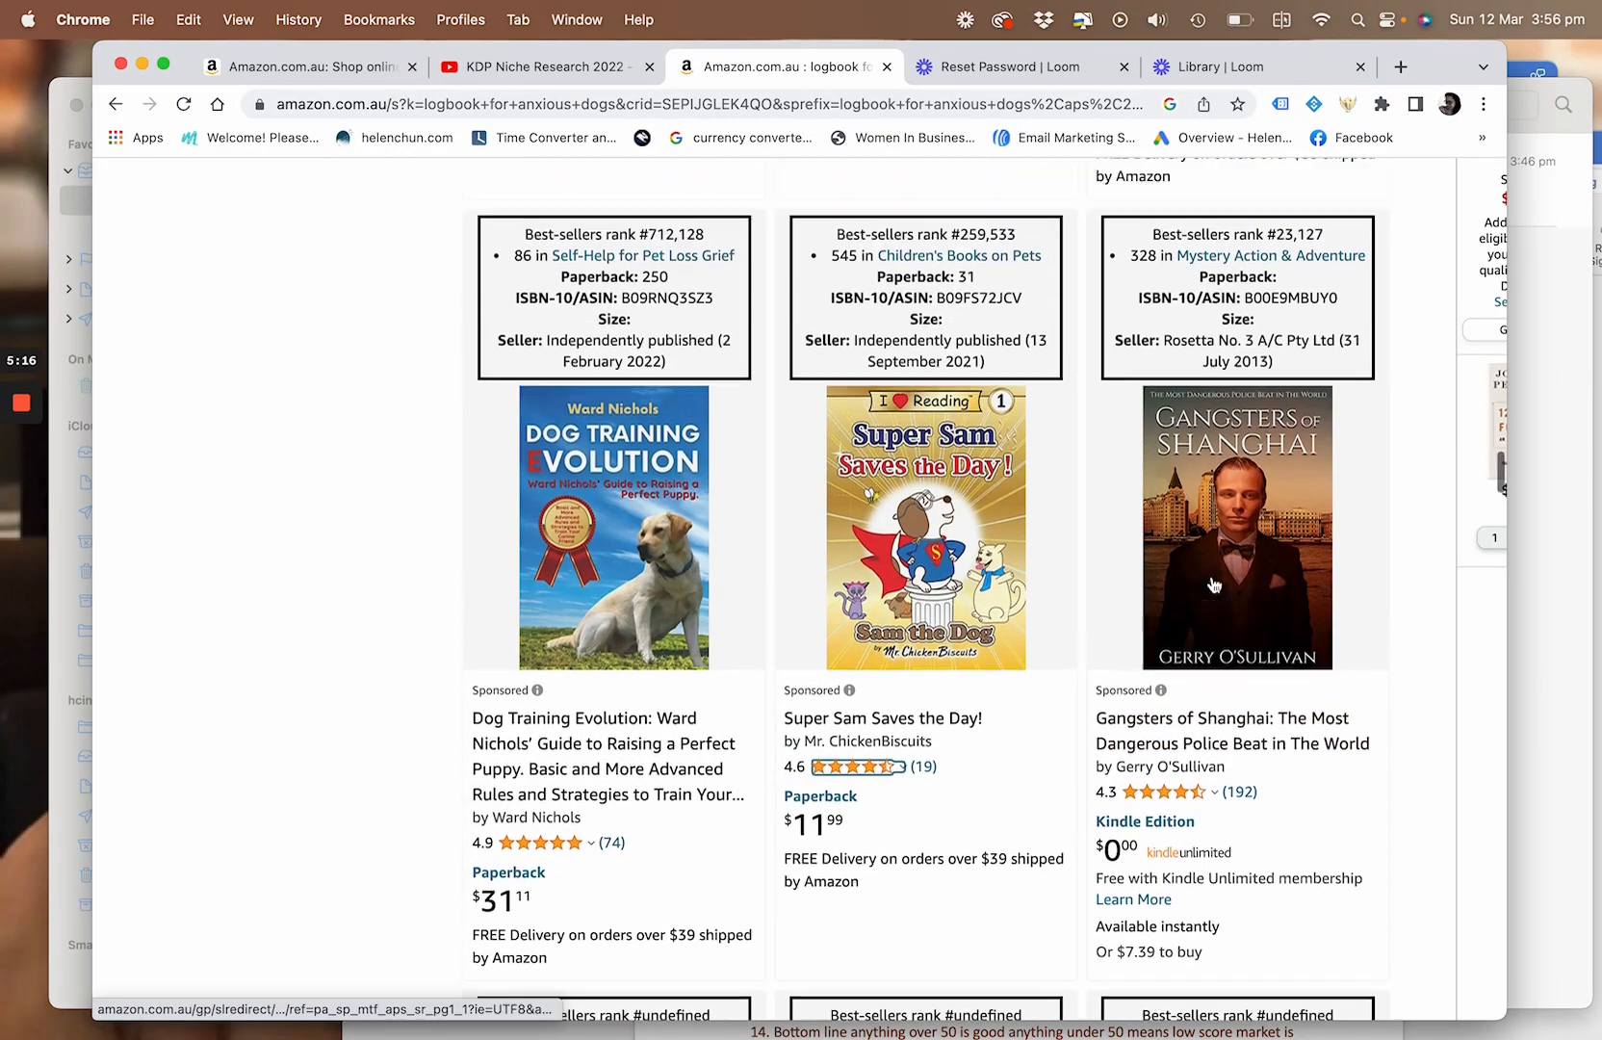
scroll(1214, 583, up, 20)
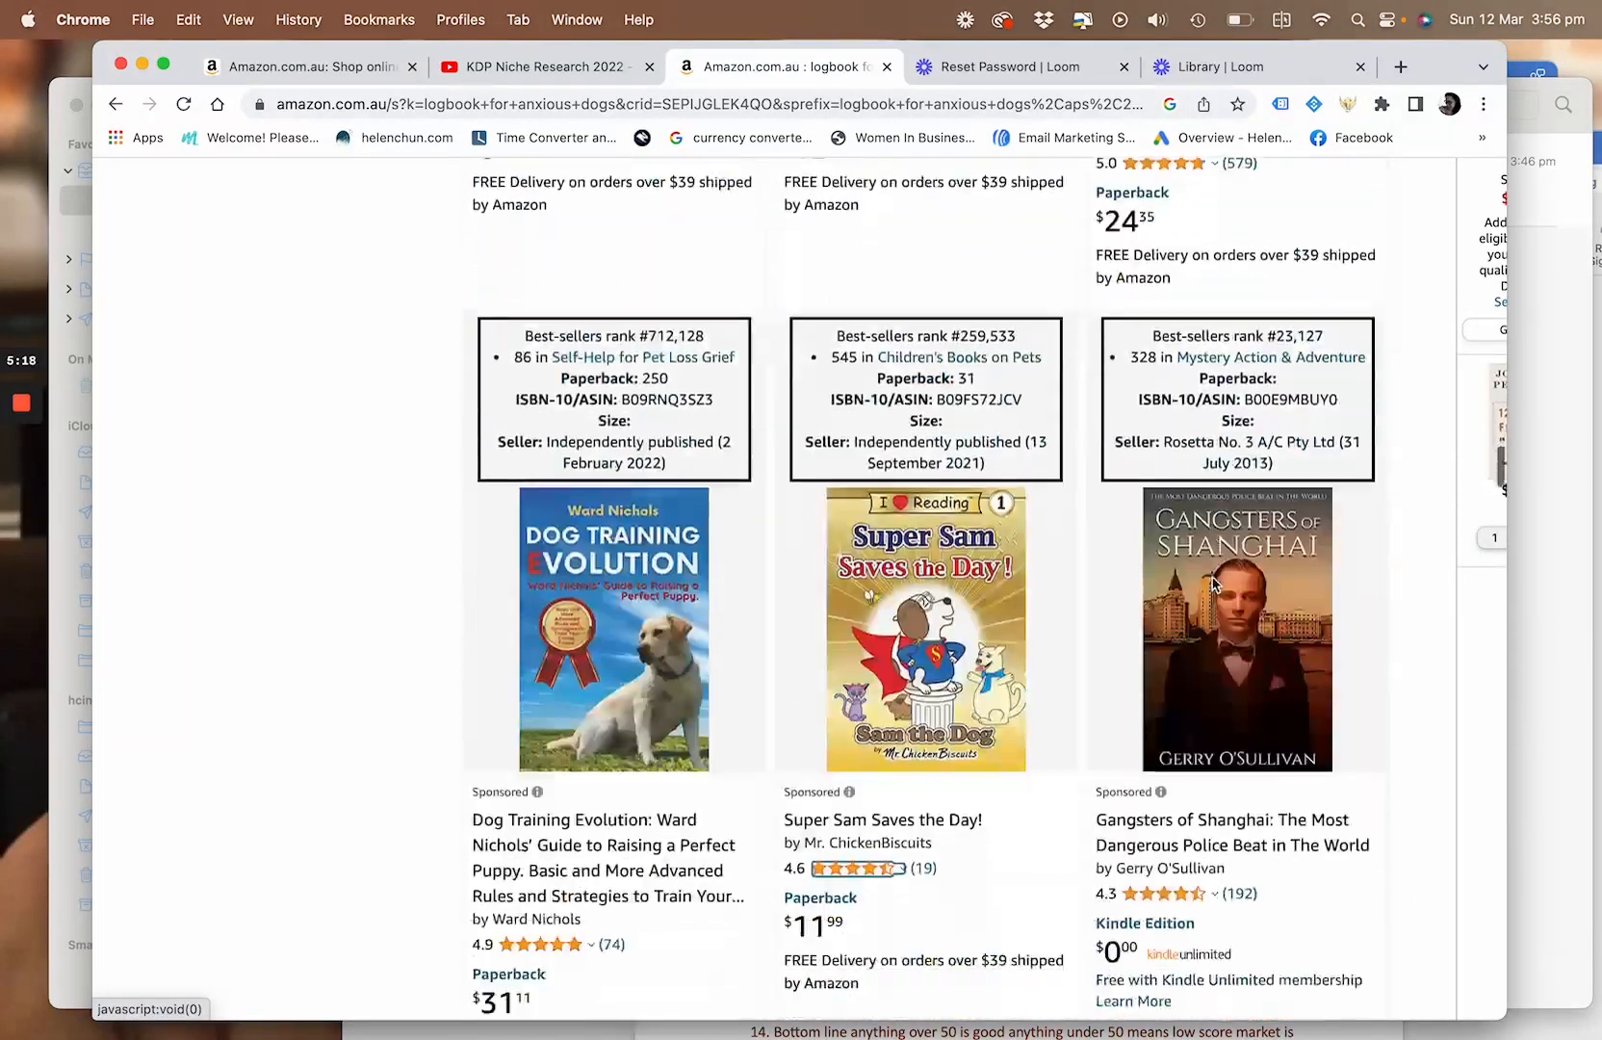
Return to the start of the results and review the extension's niche score, best-seller rank and review summary
scroll(1214, 583, down, 5)
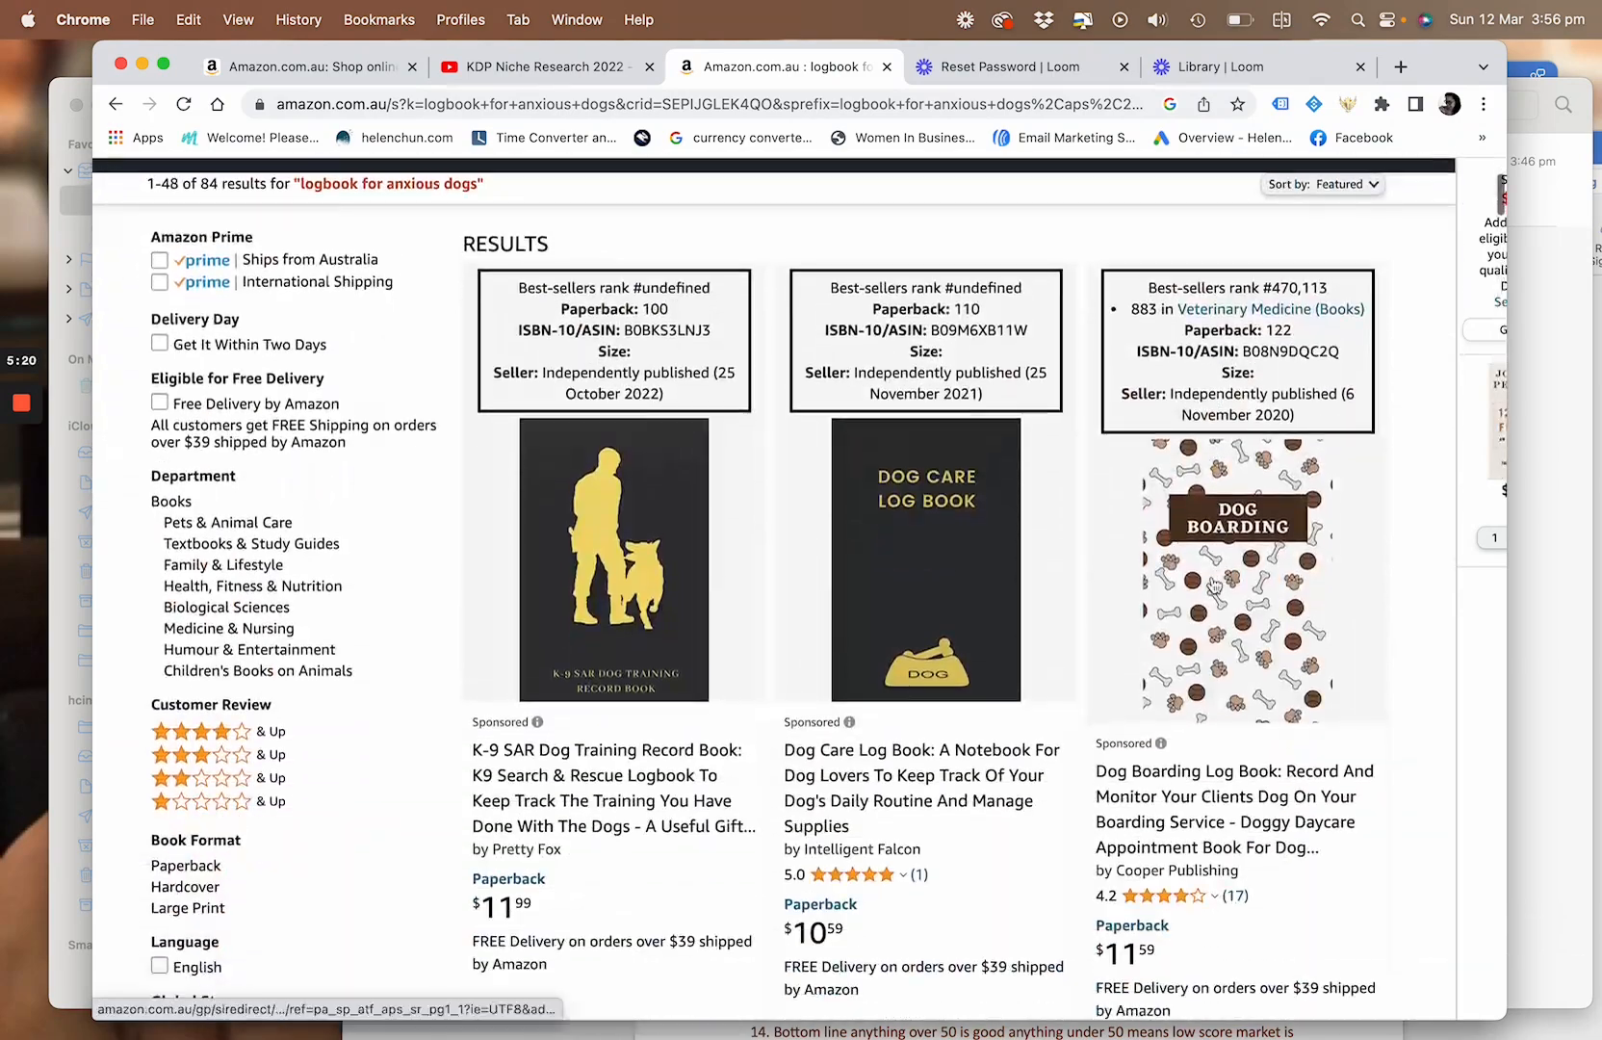
scroll(1215, 584, up, 5)
scroll(1214, 584, down, 3)
scroll(1214, 586, down, 2)
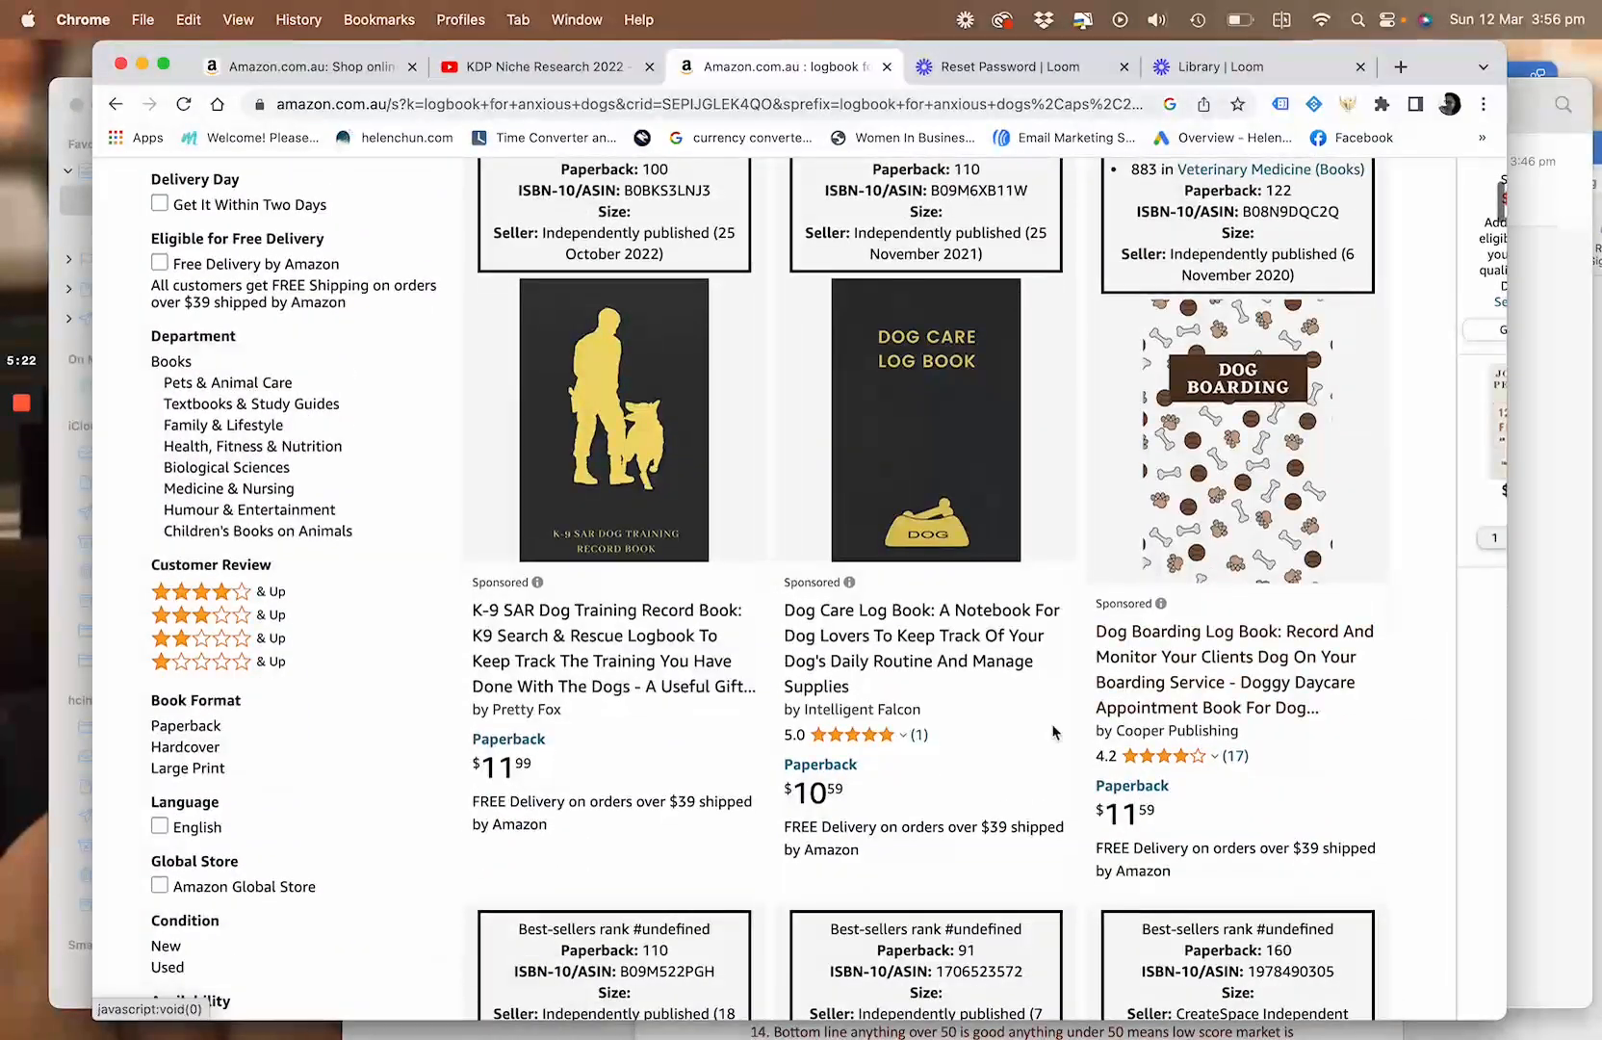
scroll(1106, 566, up, 5)
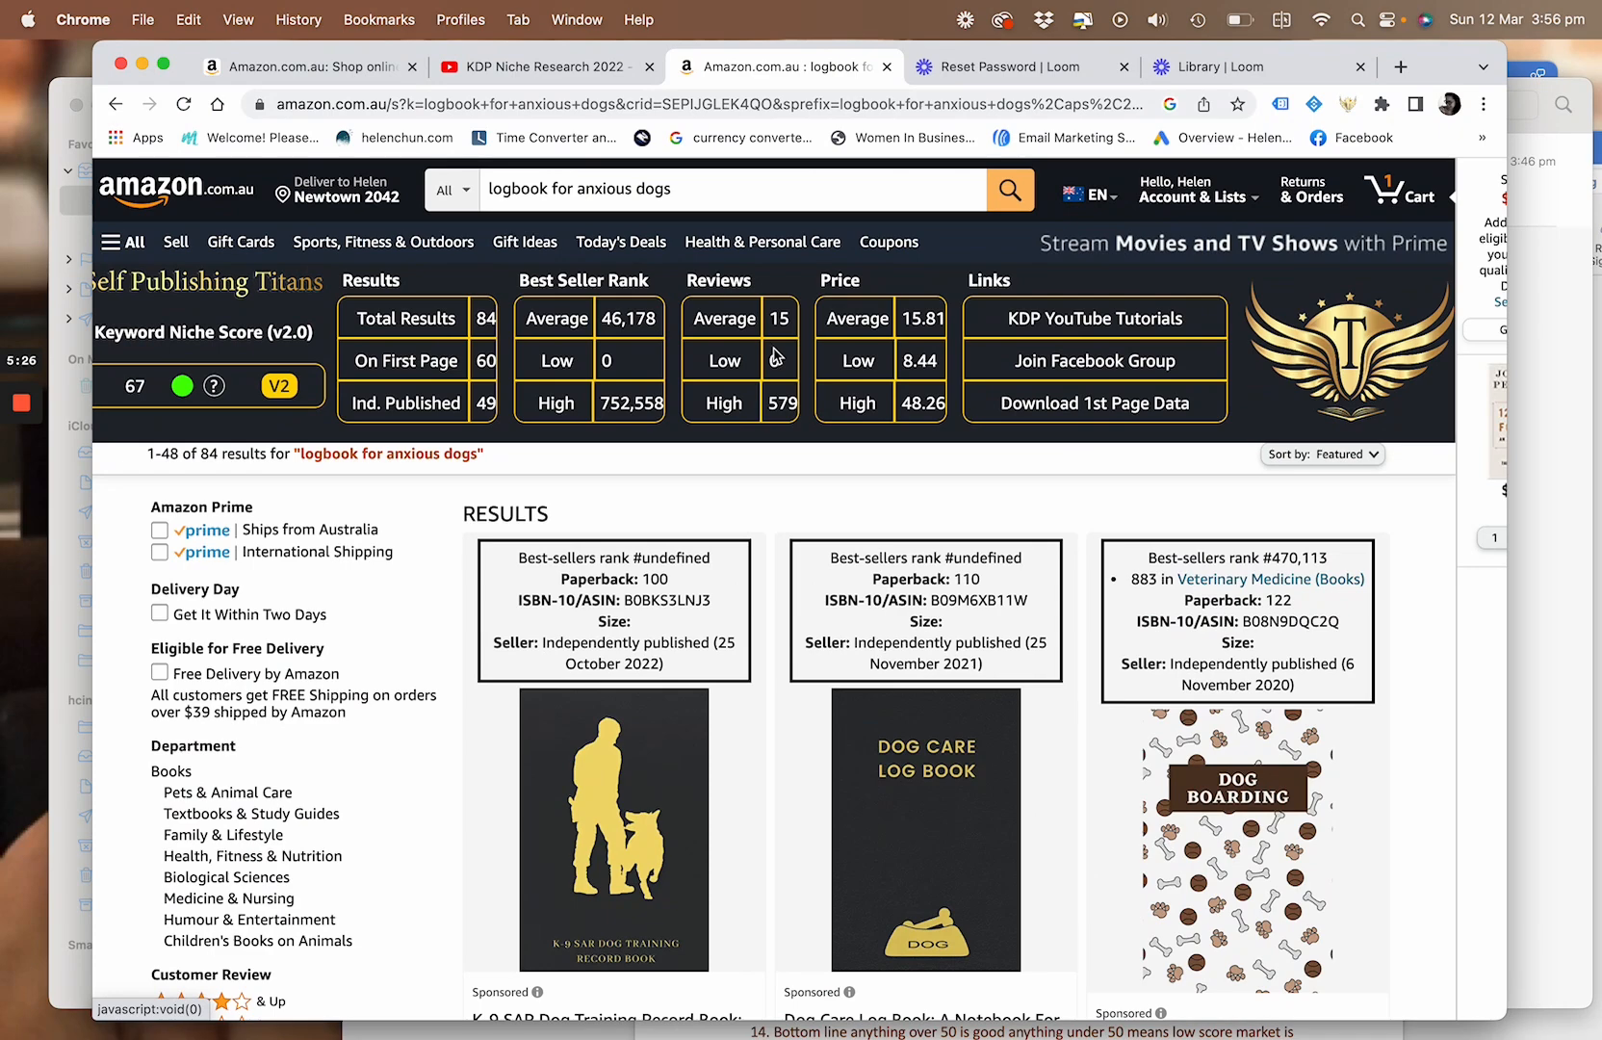
Check the review counts and prices of individual books from the first row to the "Password Logbook for Dog Lovers" titles
scroll(792, 762, down, 1)
scroll(791, 763, down, 4)
scroll(789, 771, down, 2)
scroll(790, 778, down, 7)
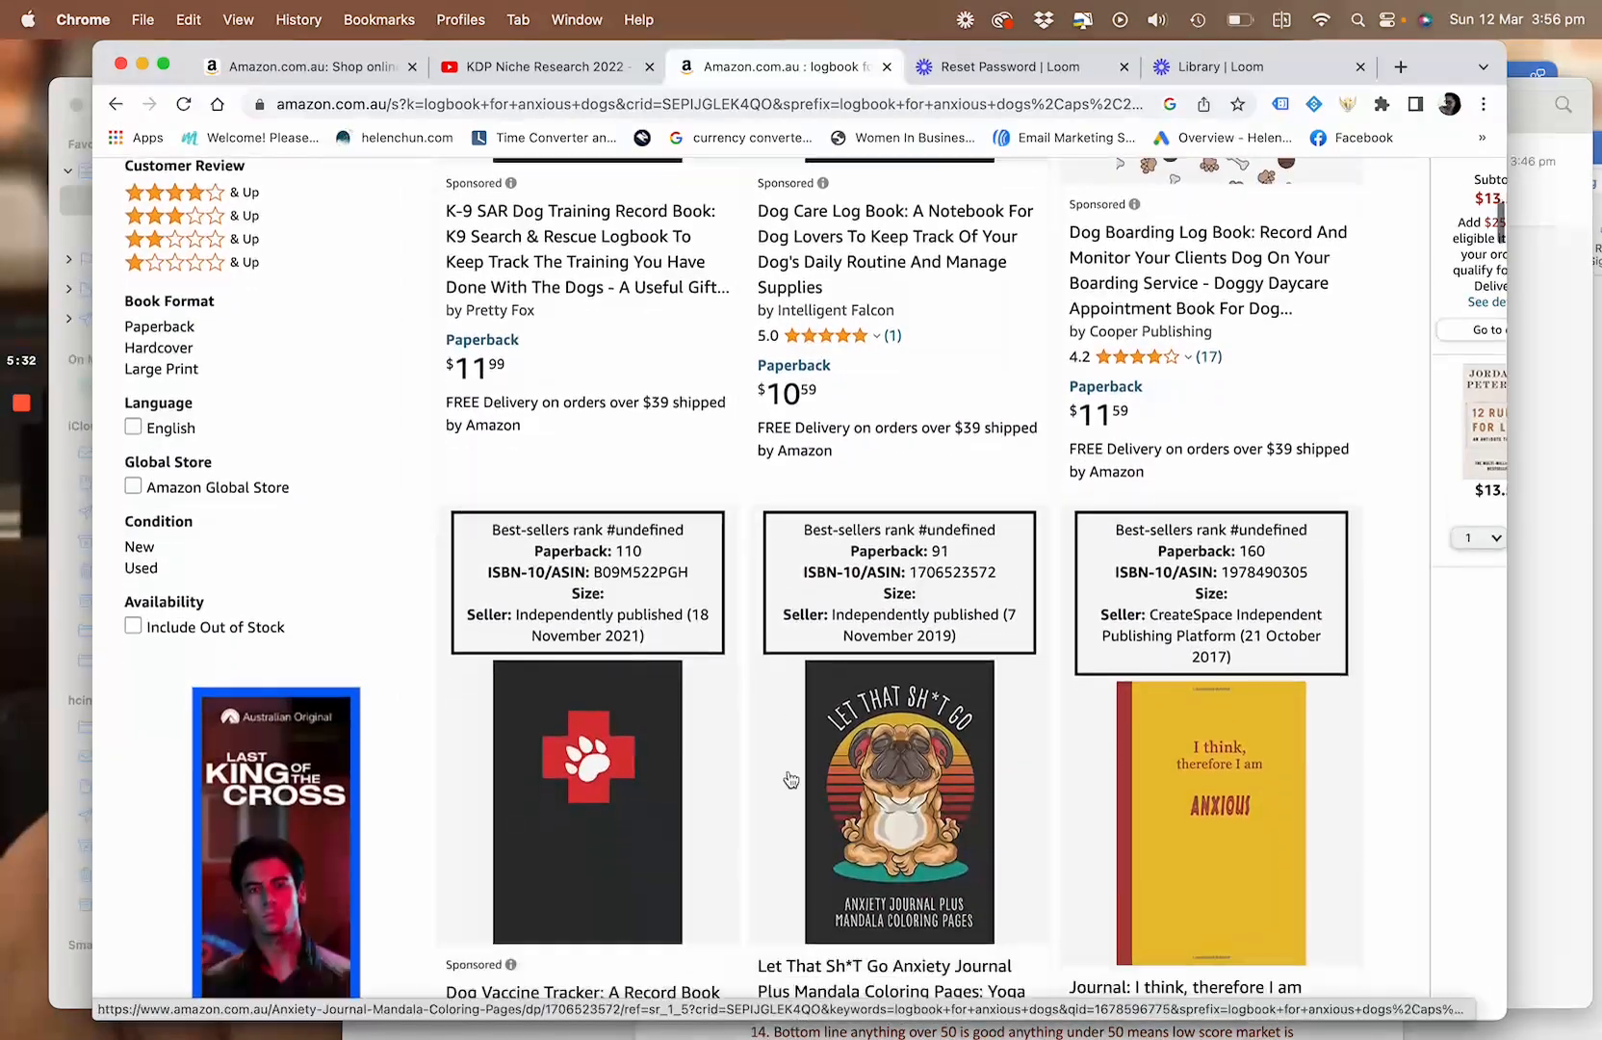
scroll(790, 778, down, 3)
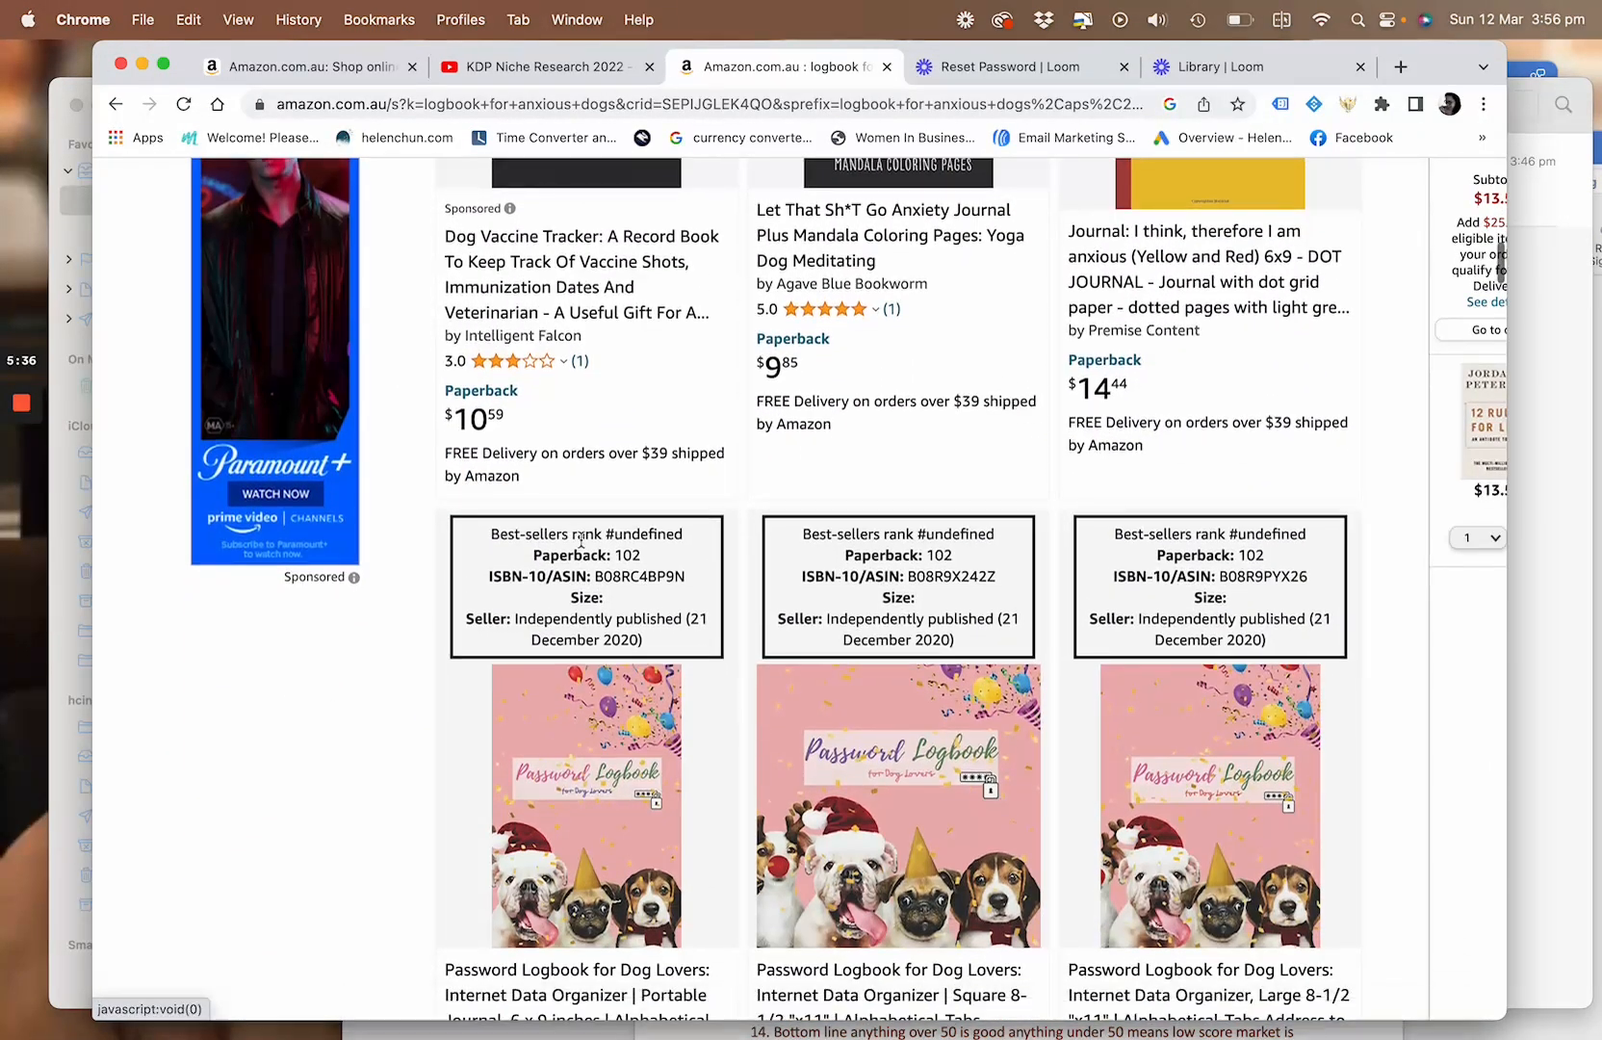
scroll(997, 684, down, 2)
scroll(997, 683, down, 1)
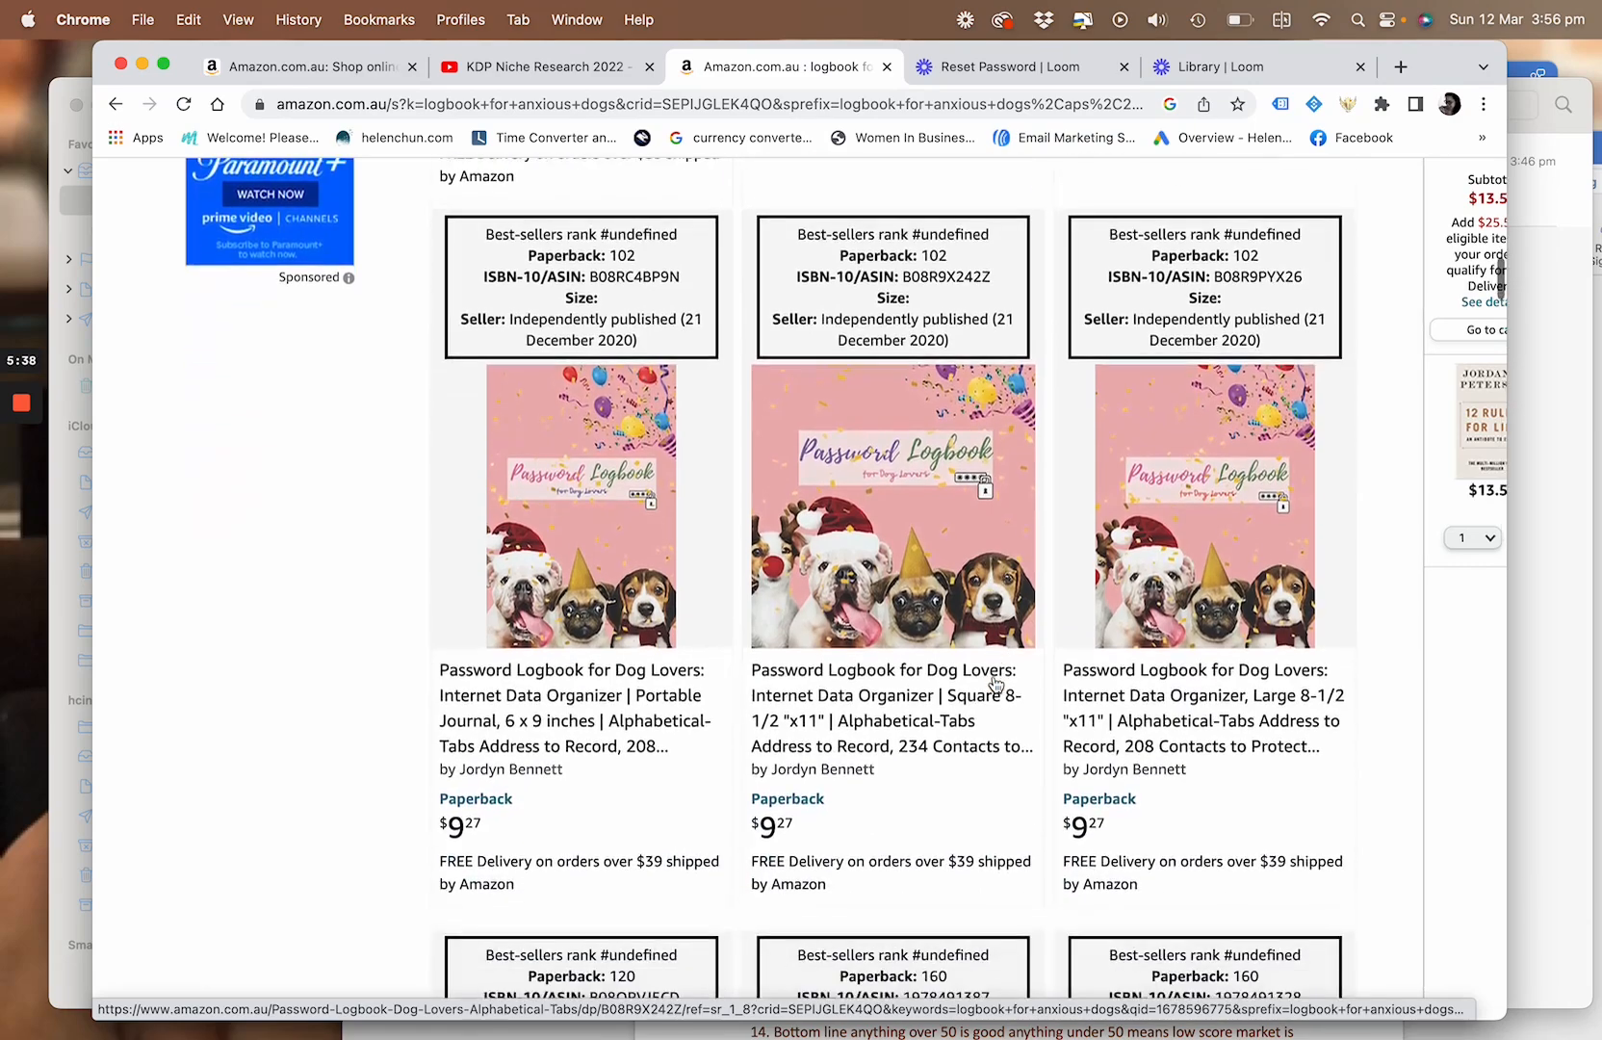
Go back to the extension's summary and compare its average, low and high prices with the first row of dog logbooks
scroll(996, 684, up, 15)
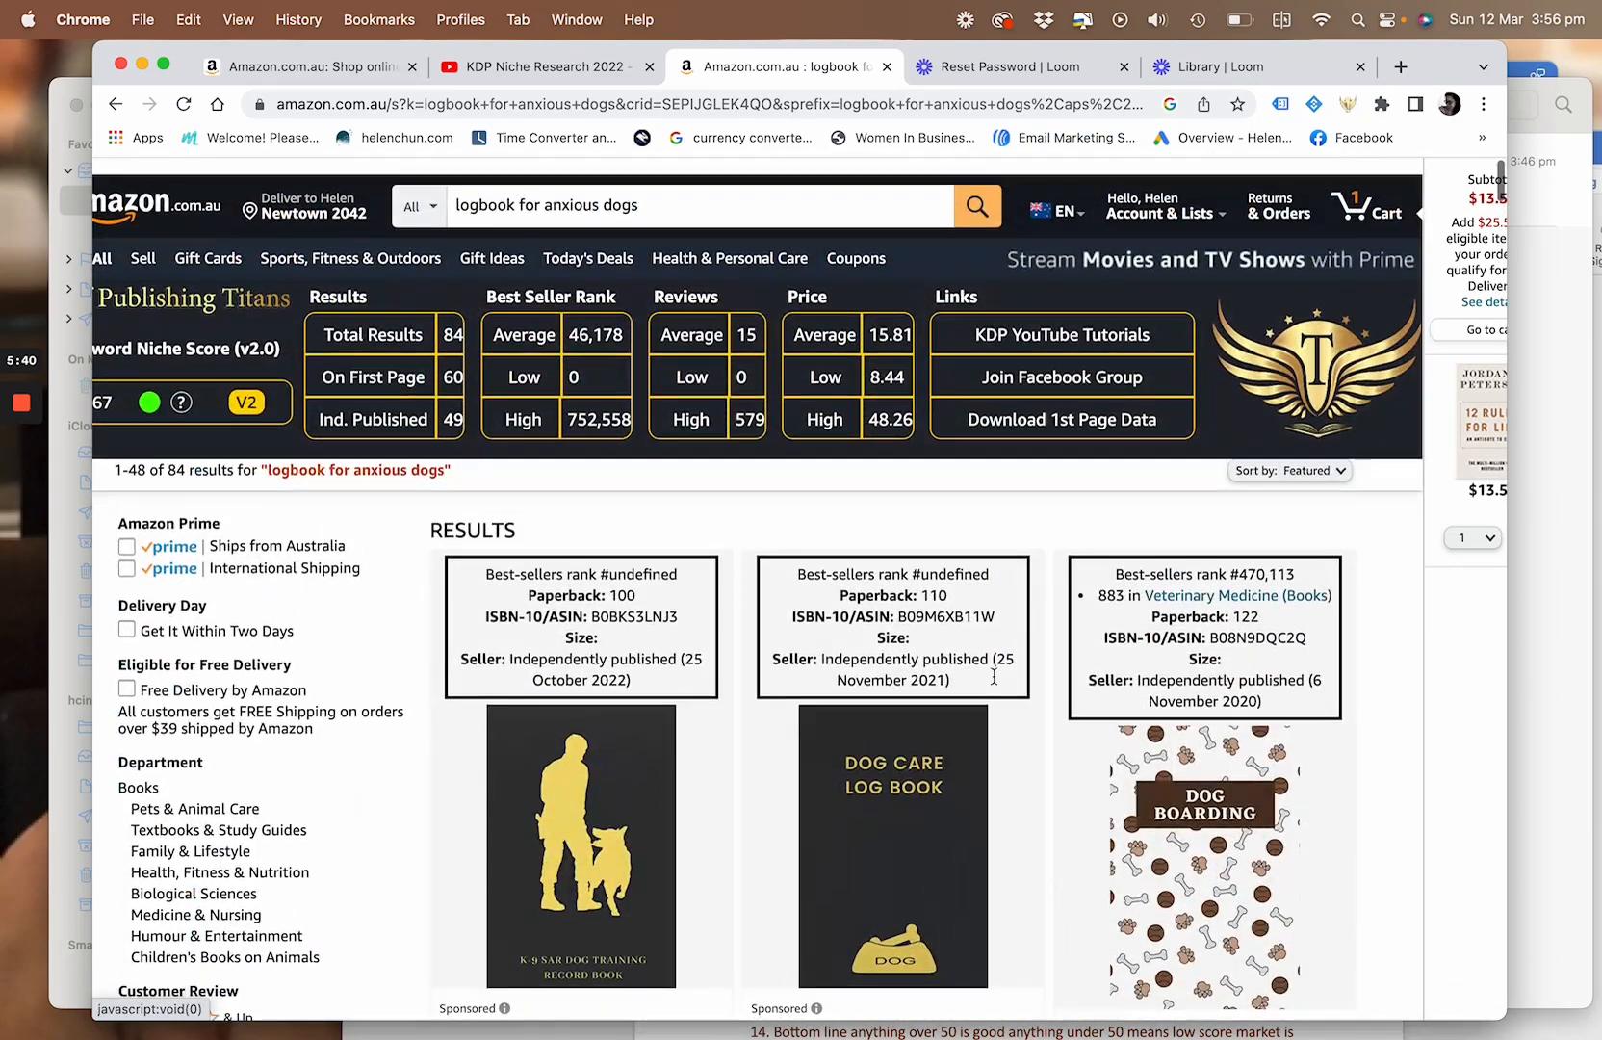
scroll(994, 677, down, 1)
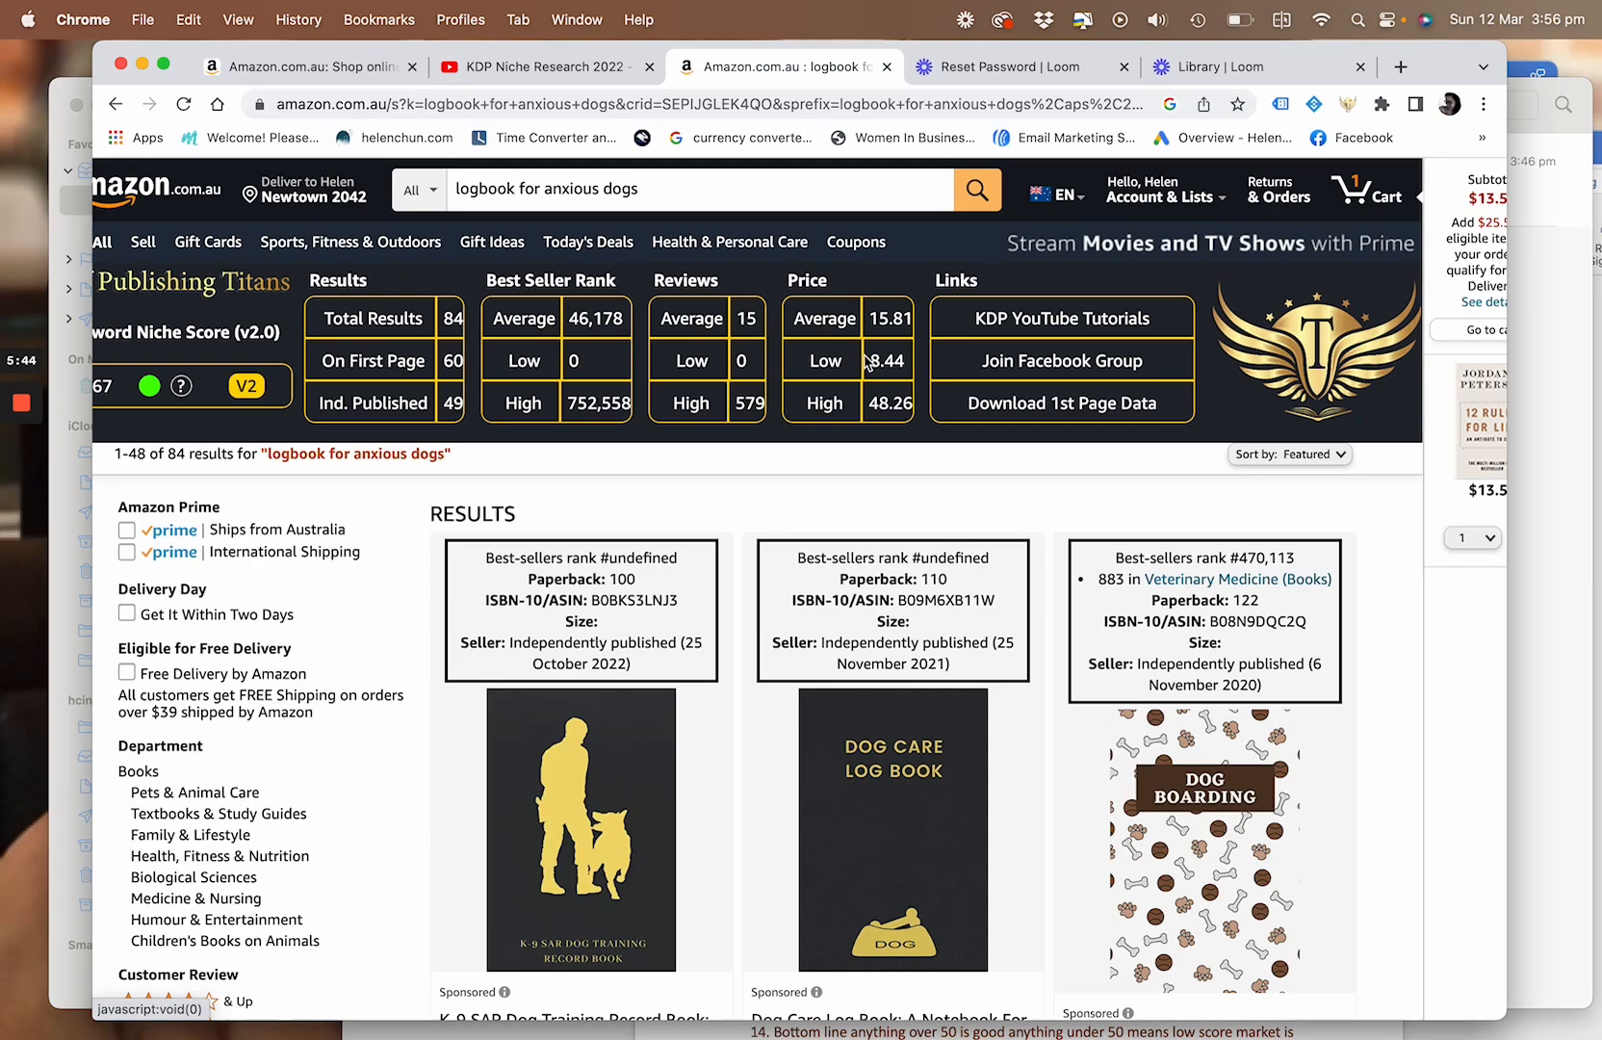
scroll(871, 685, down, 2)
scroll(872, 685, up, 2)
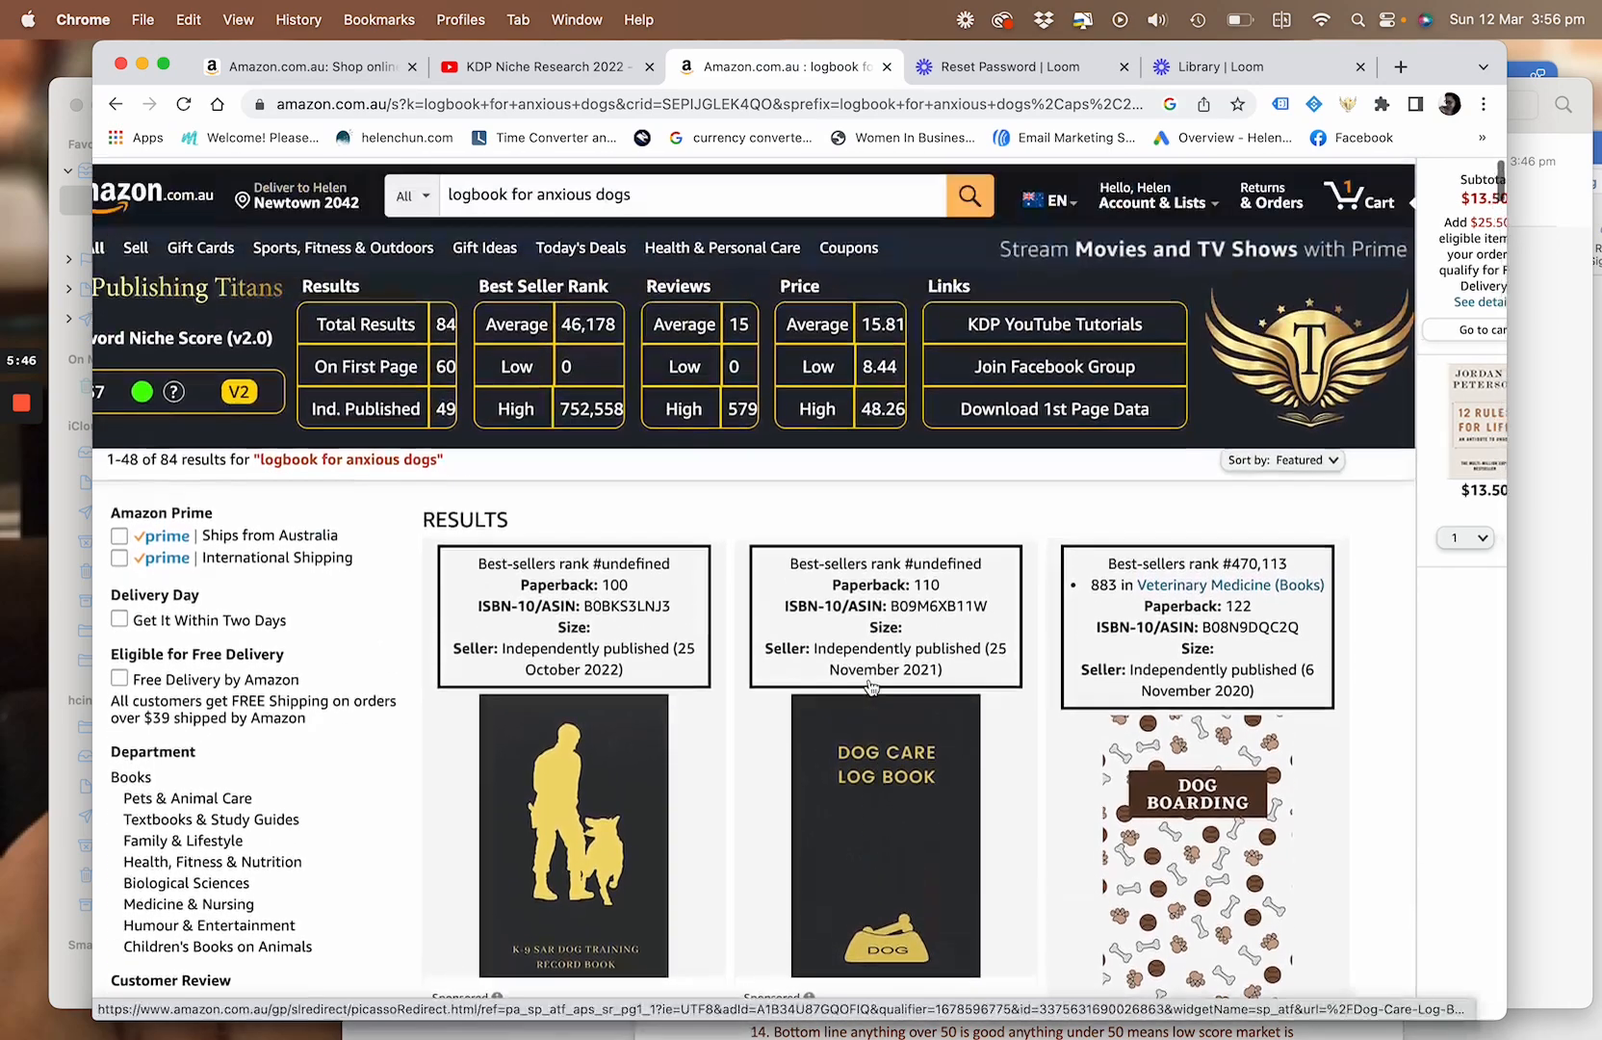
scroll(871, 685, down, 1)
scroll(869, 686, down, 3)
scroll(870, 685, up, 3)
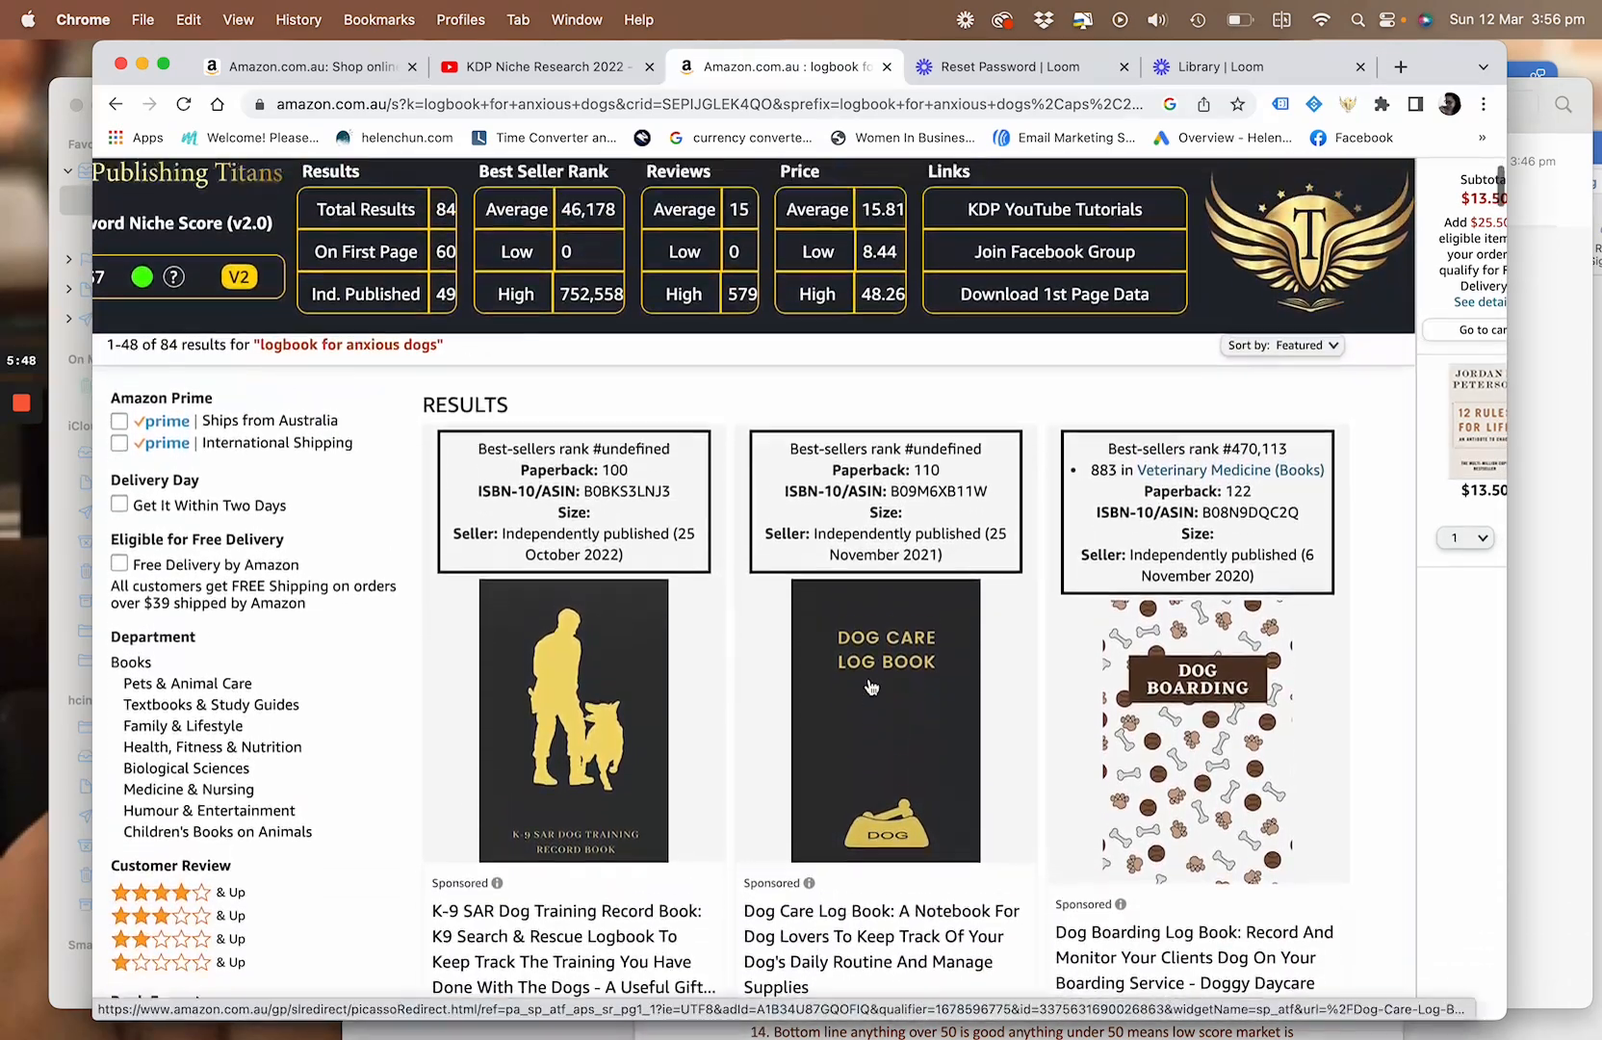
scroll(872, 686, down, 1)
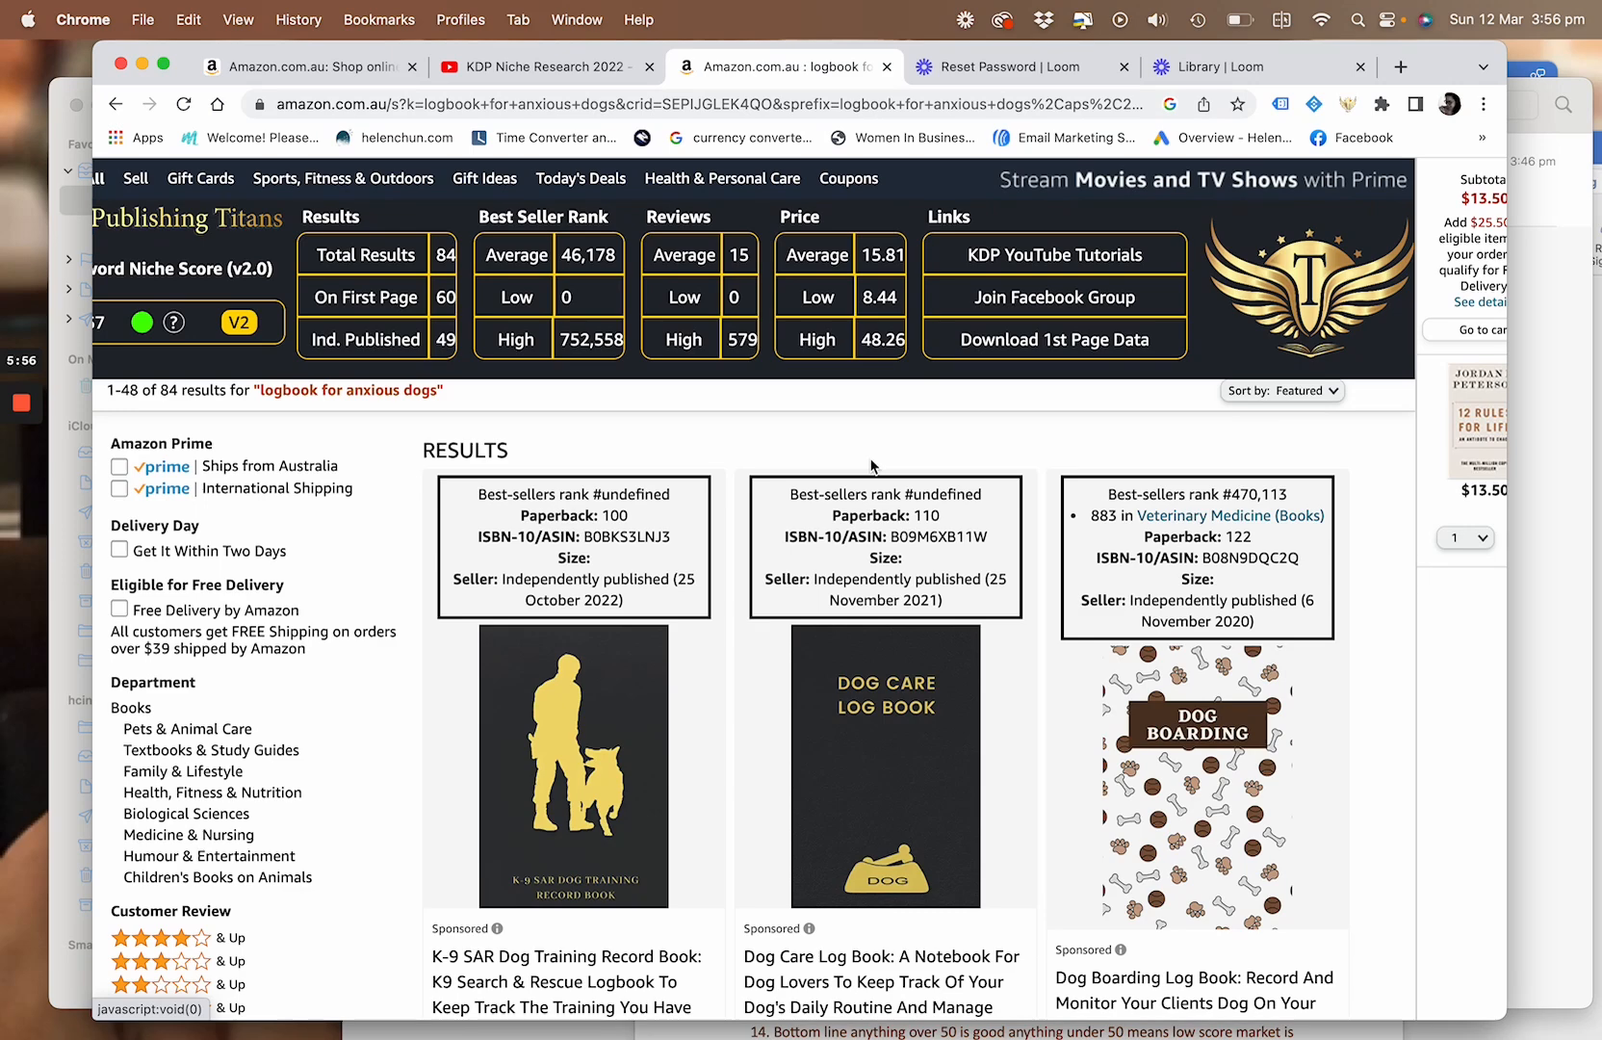
scroll(872, 465, down, 10)
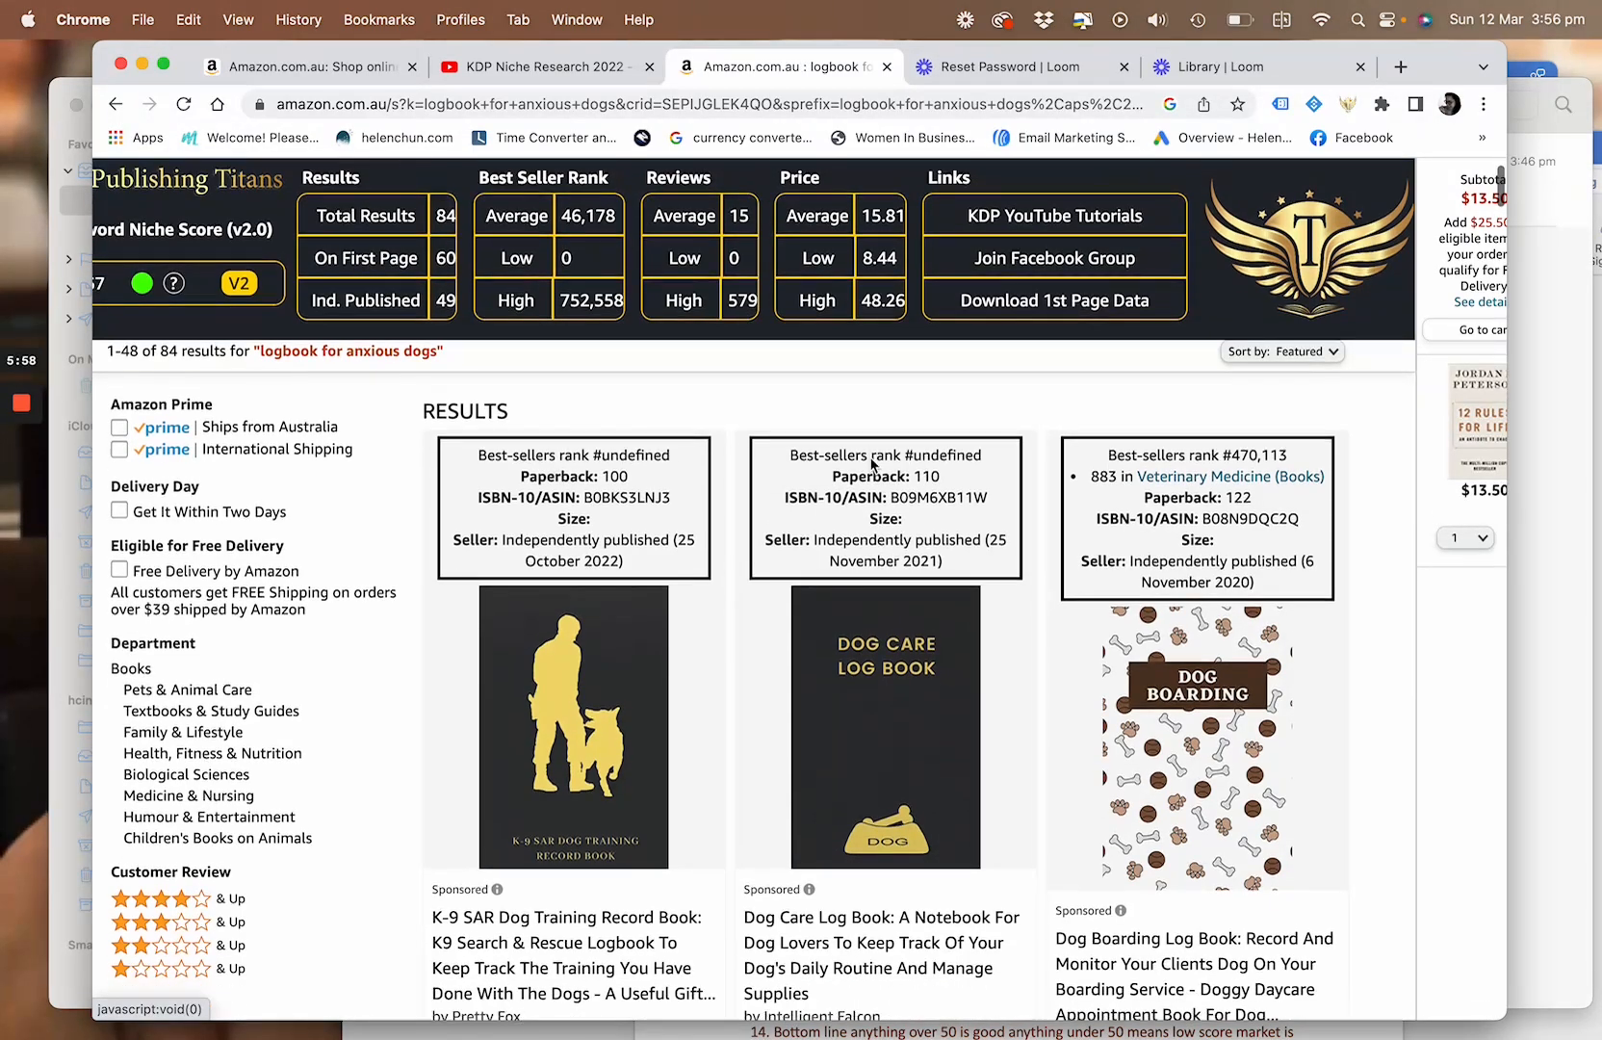
scroll(872, 466, up, 9)
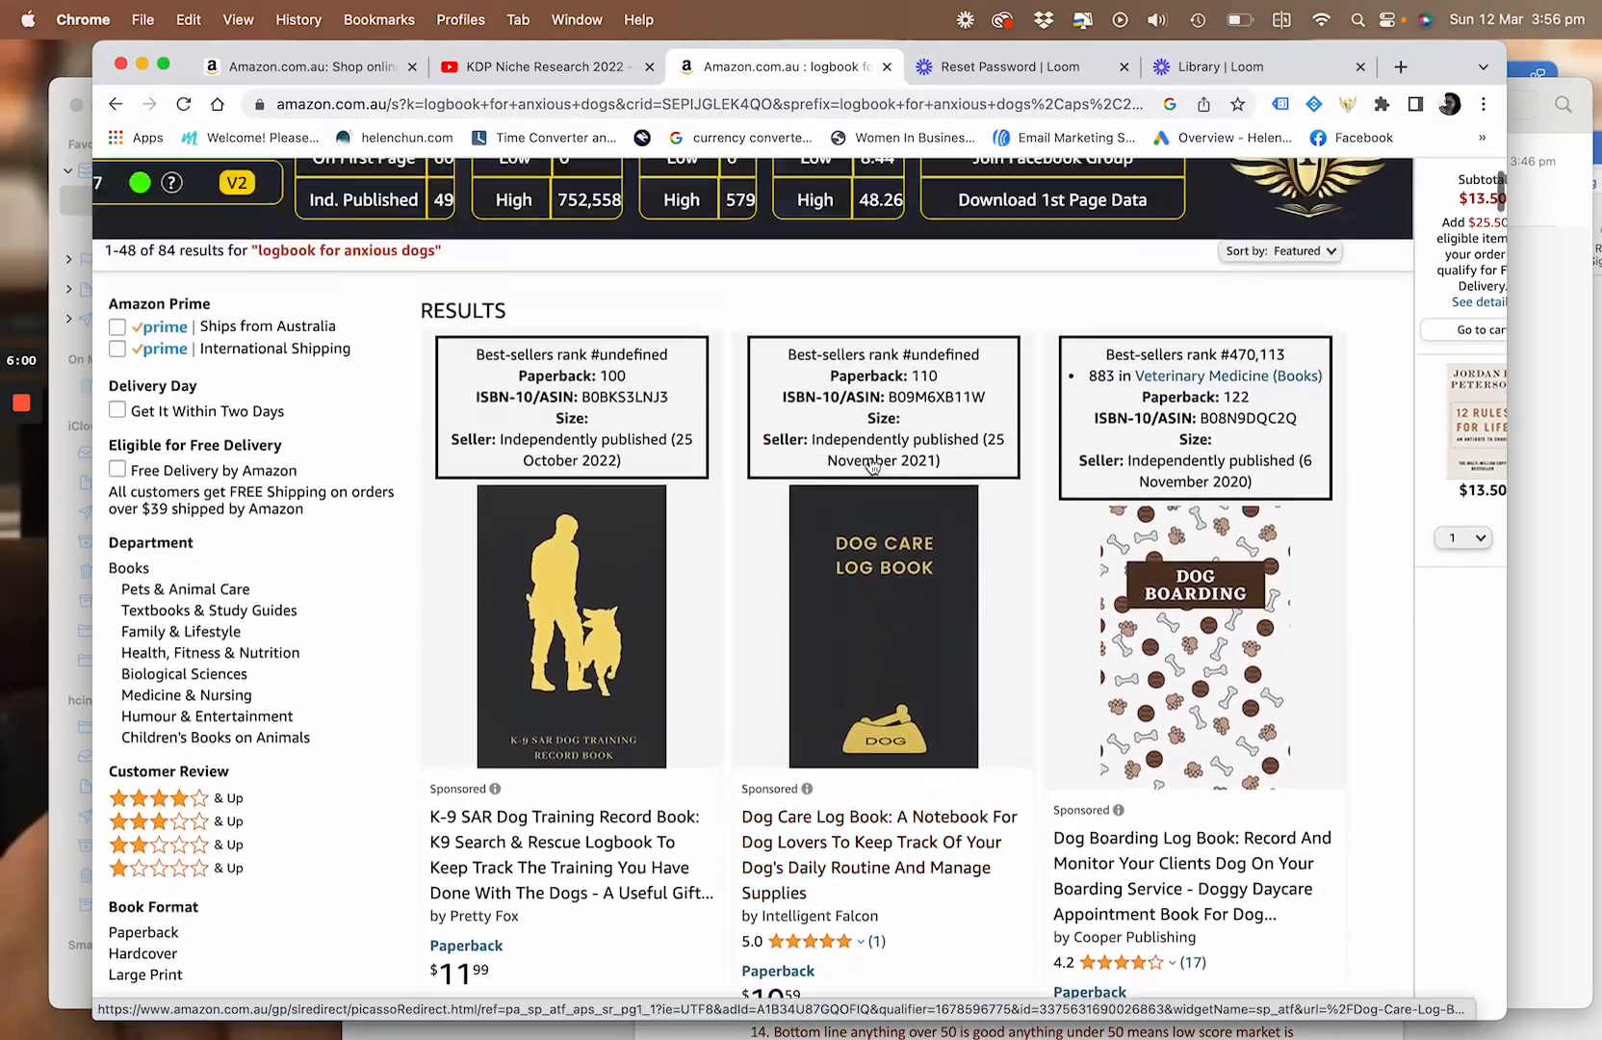
Examine the covers, page counts and prices of the competing books from the dog care logbooks down to the songwriting journals
scroll(872, 465, down, 12)
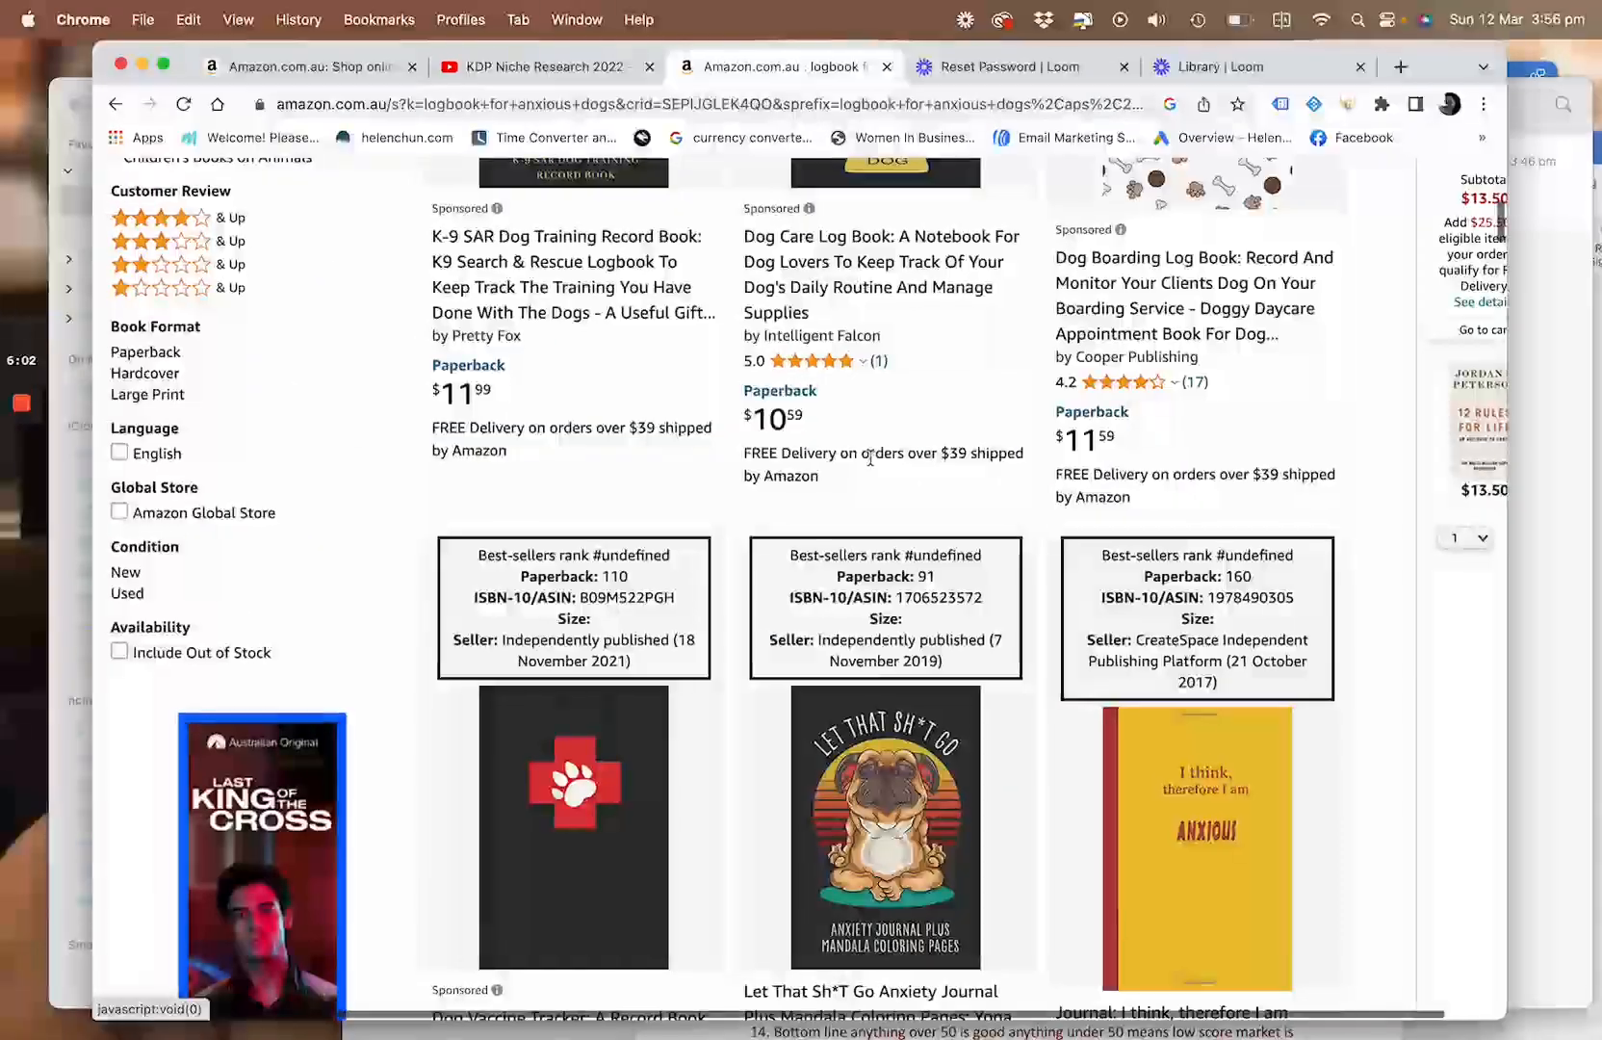
scroll(871, 465, up, 2)
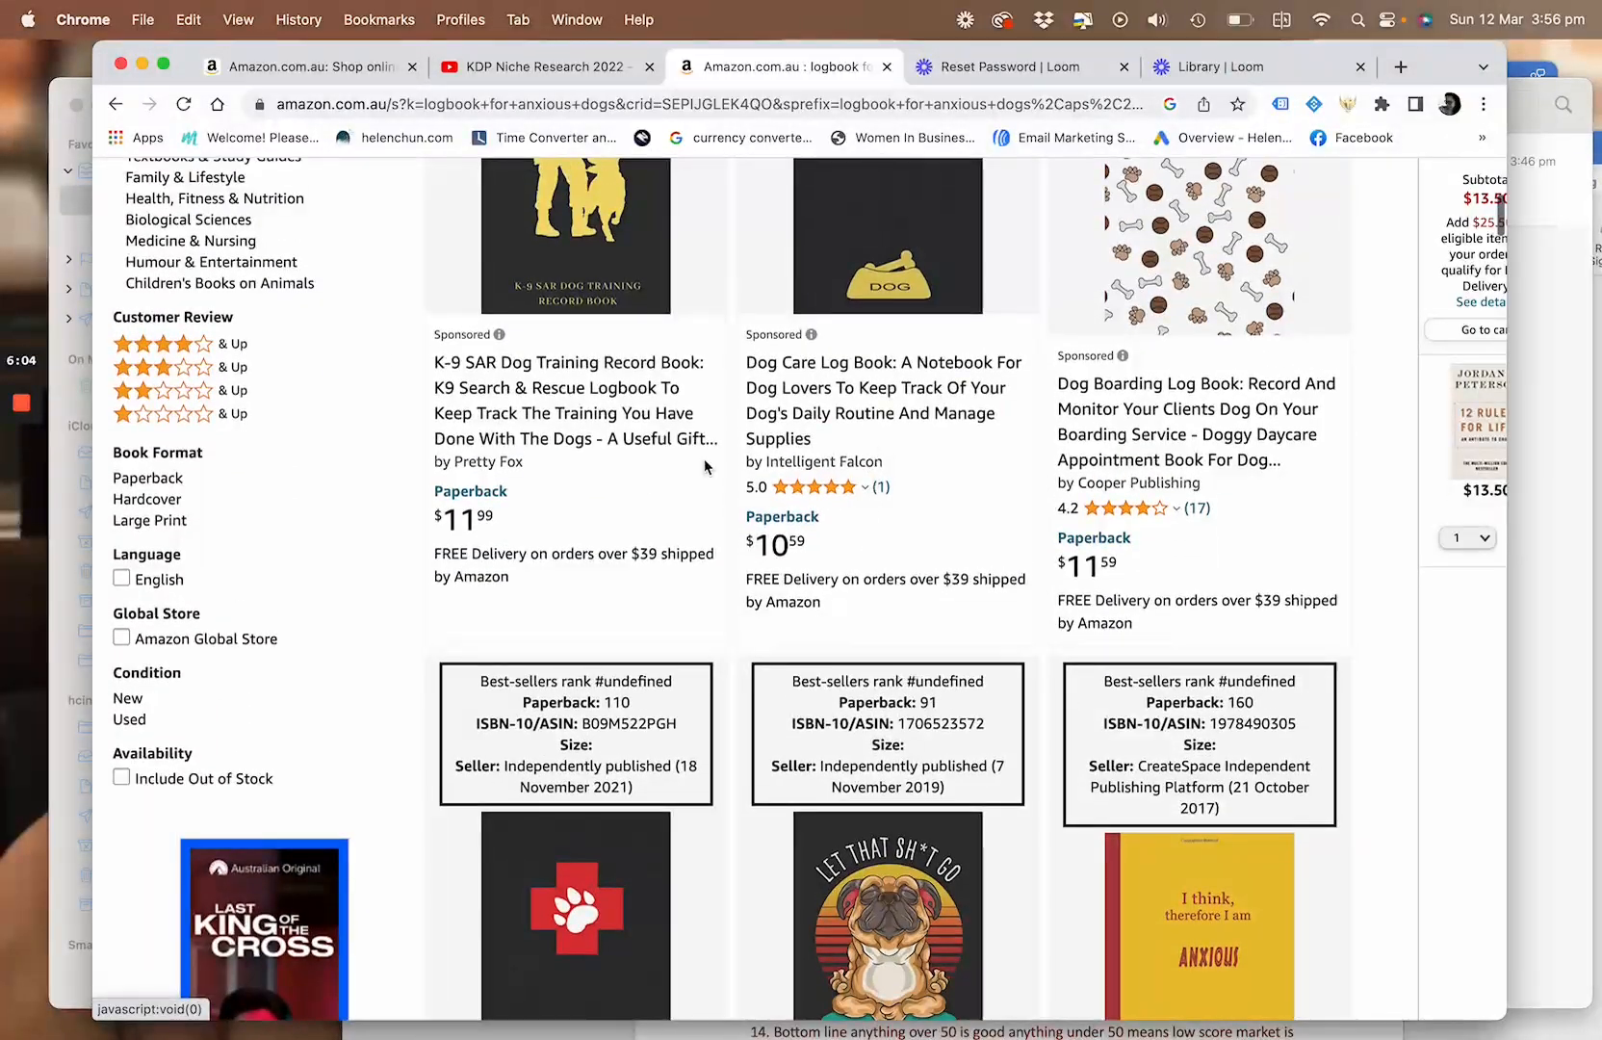
scroll(1085, 568, down, 5)
scroll(1085, 569, down, 4)
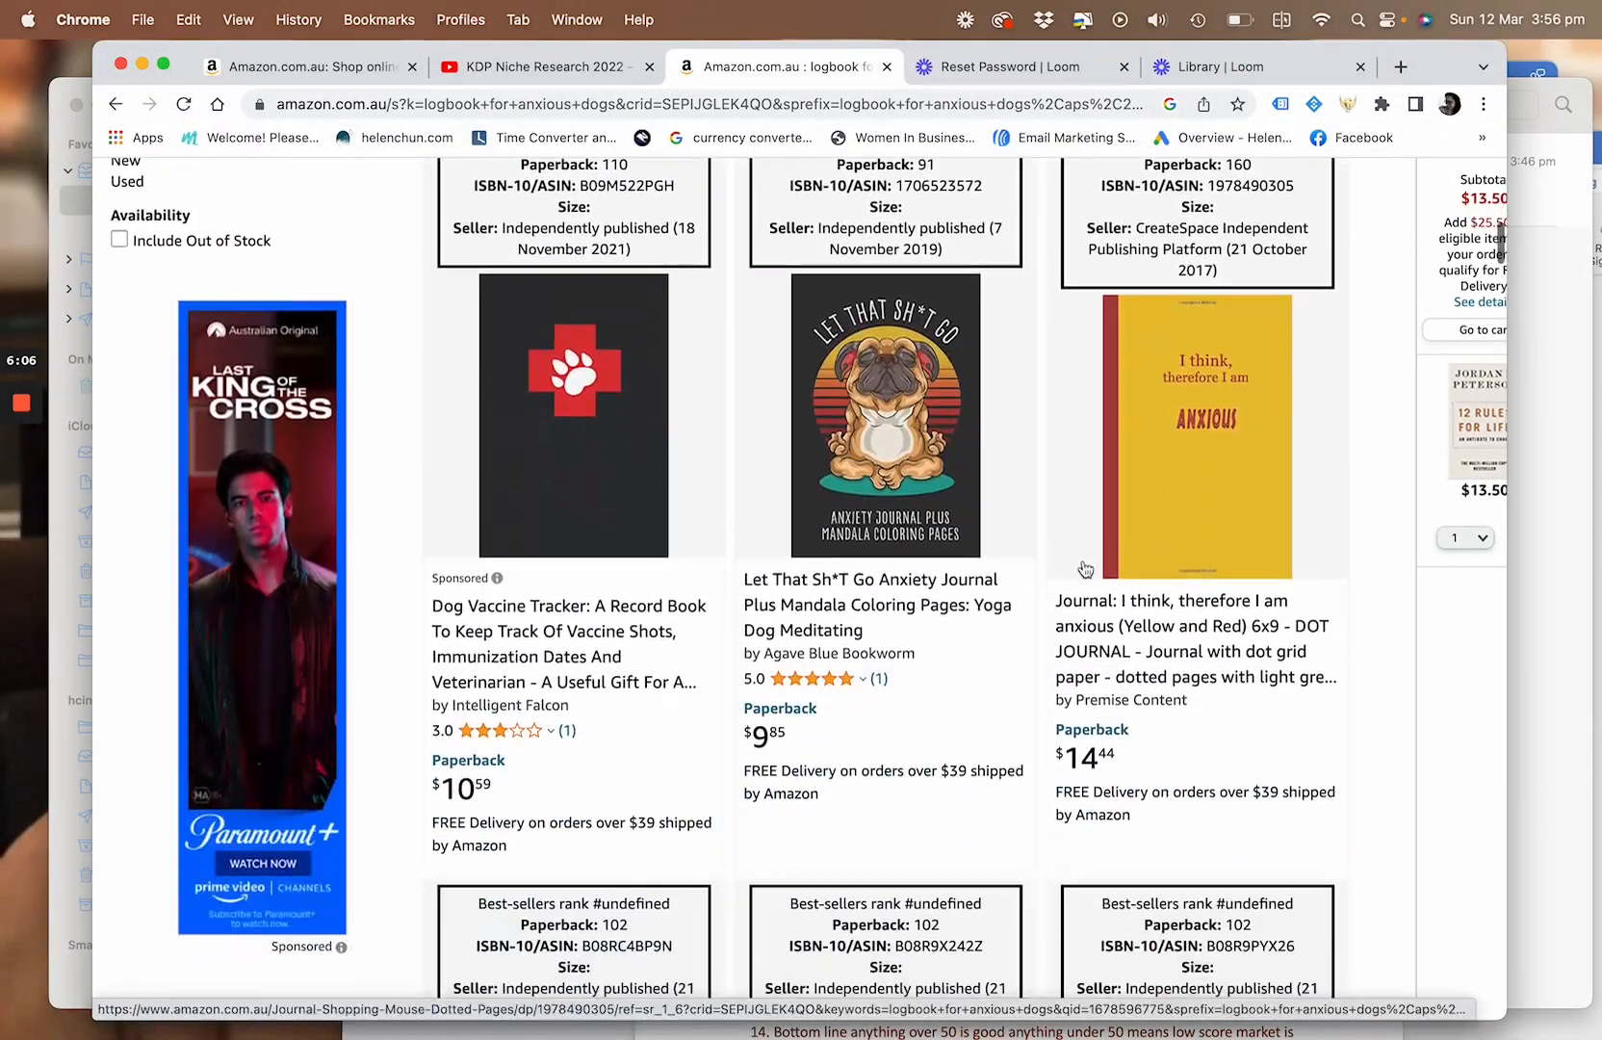
scroll(777, 816, down, 5)
scroll(776, 817, down, 3)
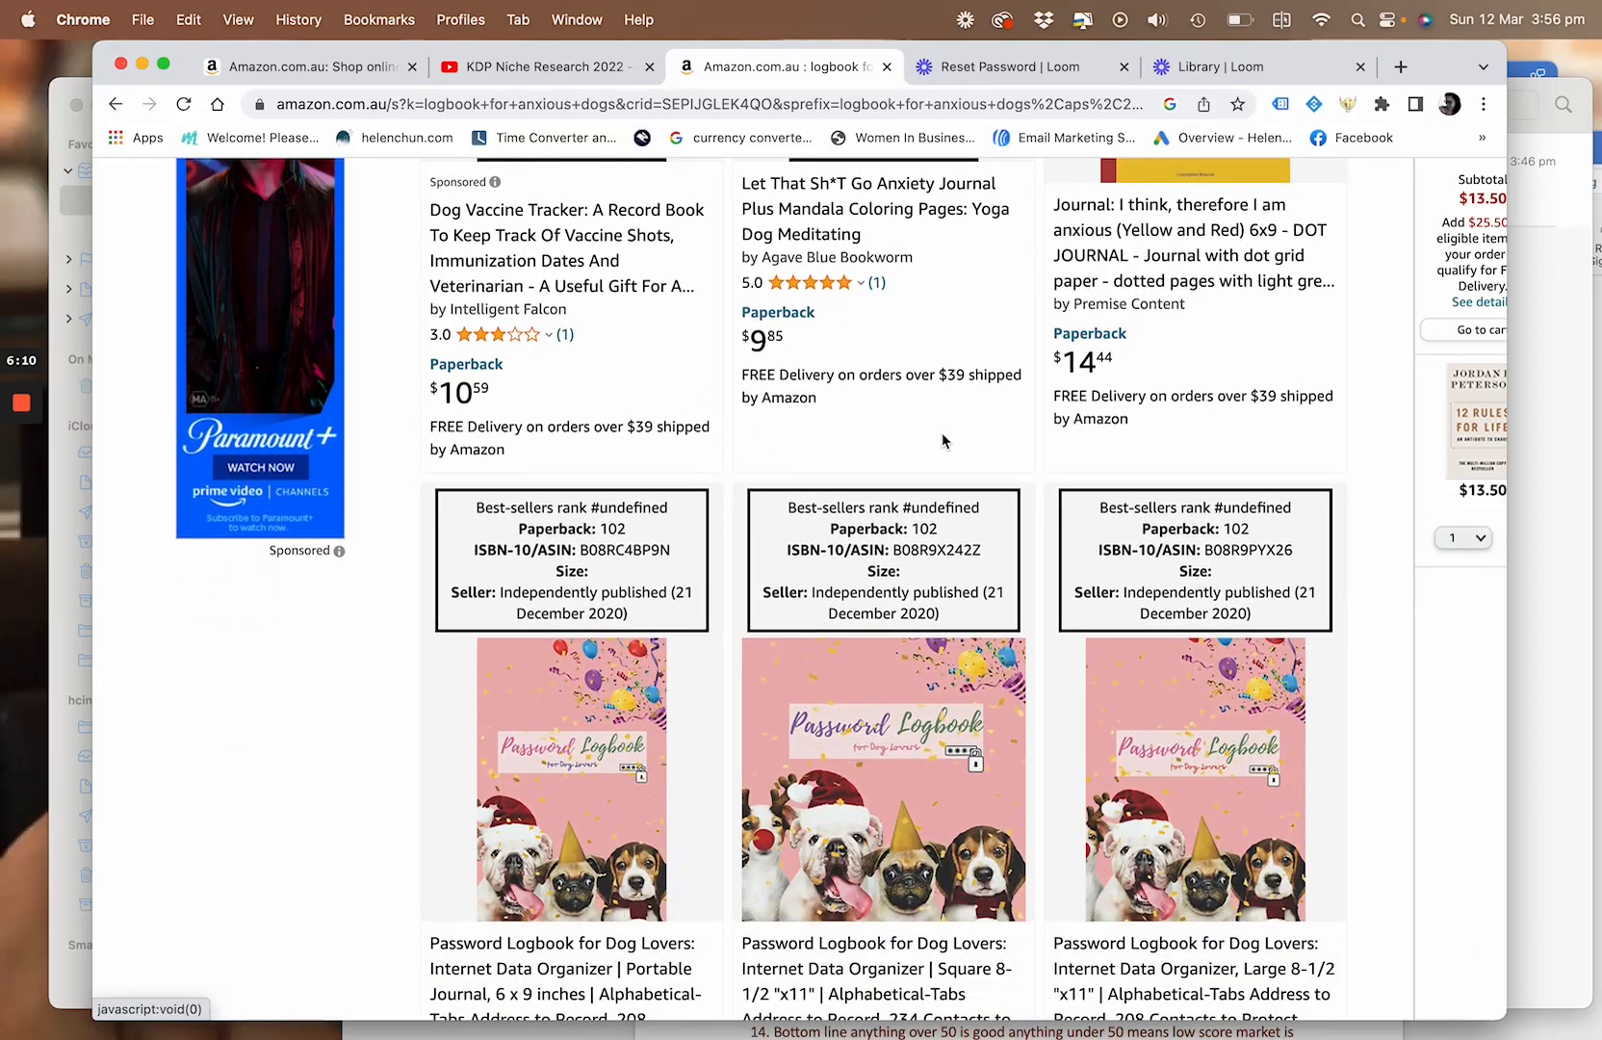
scroll(1120, 463, down, 13)
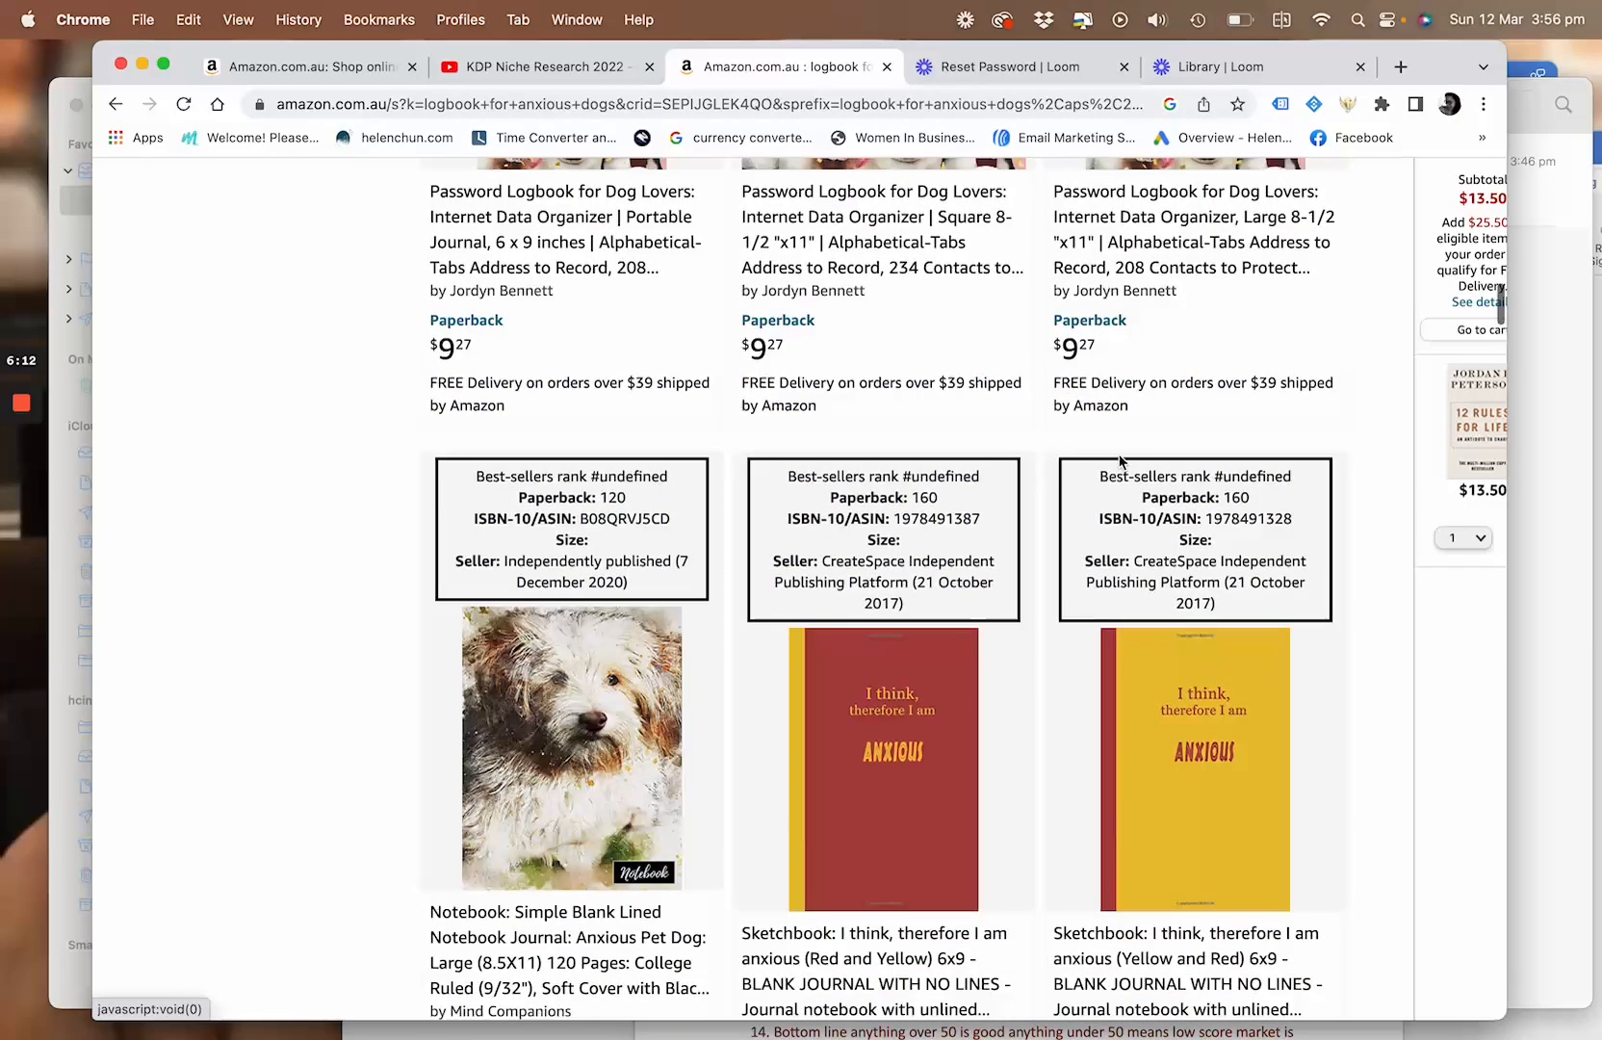
scroll(1248, 255, down, 12)
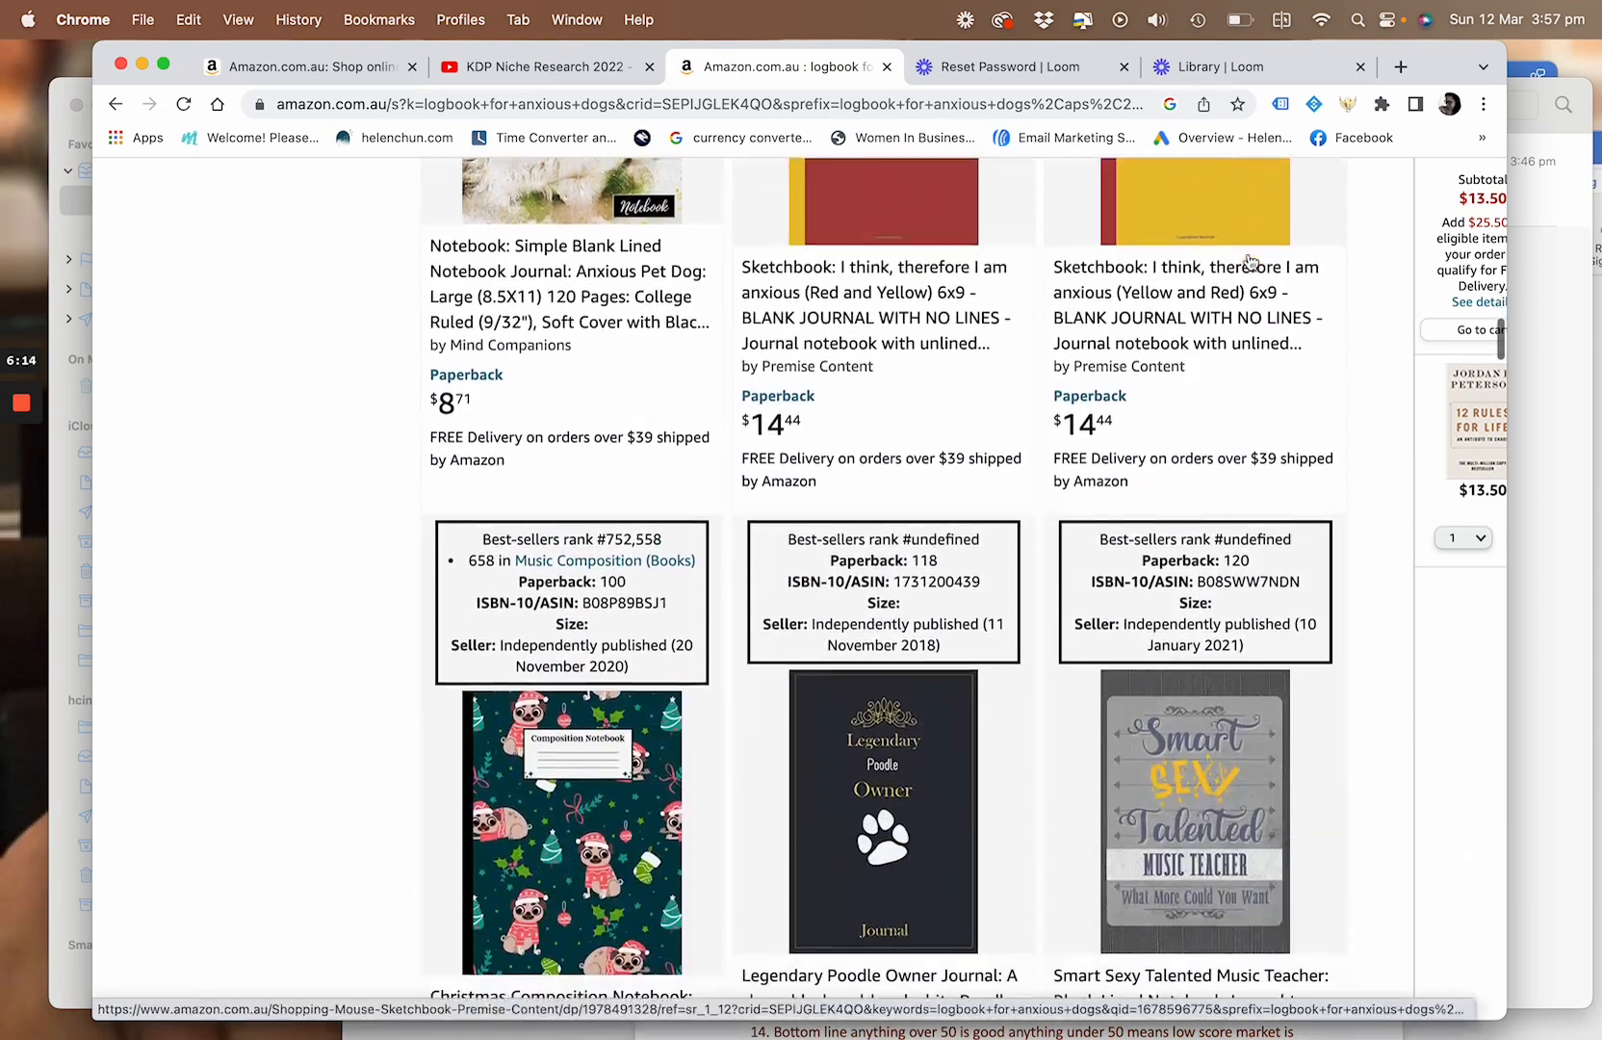
scroll(1250, 261, down, 2)
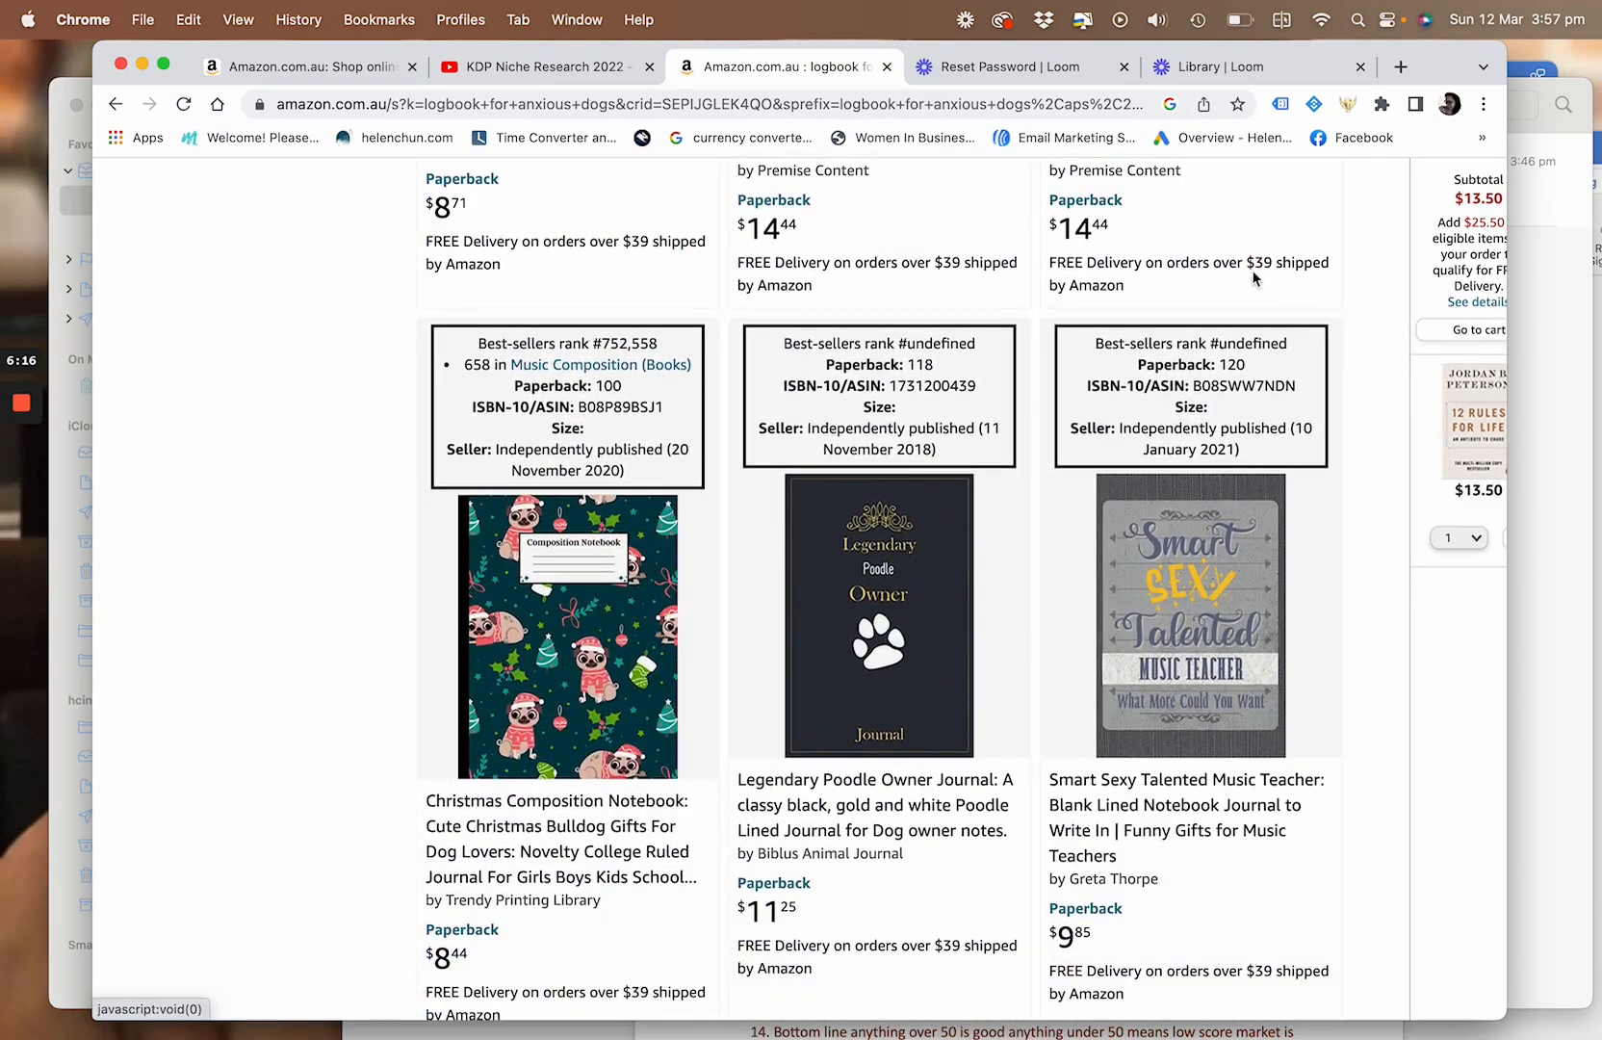
scroll(1215, 259, down, 4)
scroll(1295, 306, down, 14)
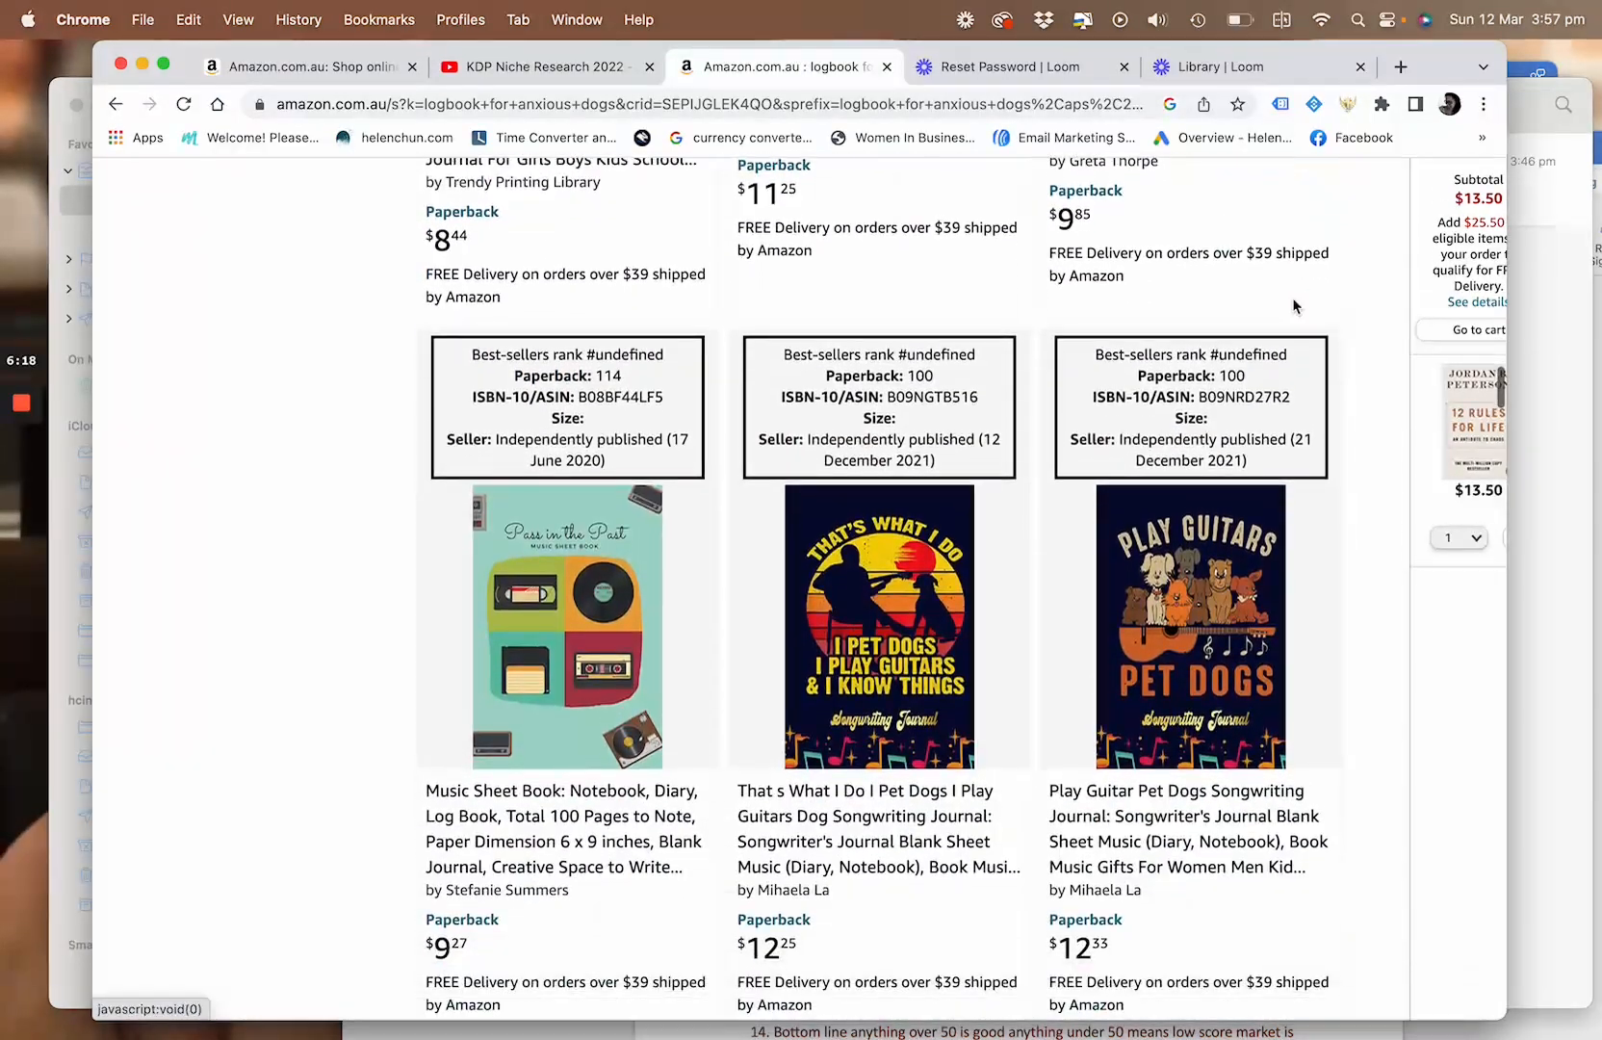
Examine the best-seller ranks, reviews and prices of the competing books from the songwriting journals down to the "Sketch Journal" about being anxious
scroll(1296, 306, down, 13)
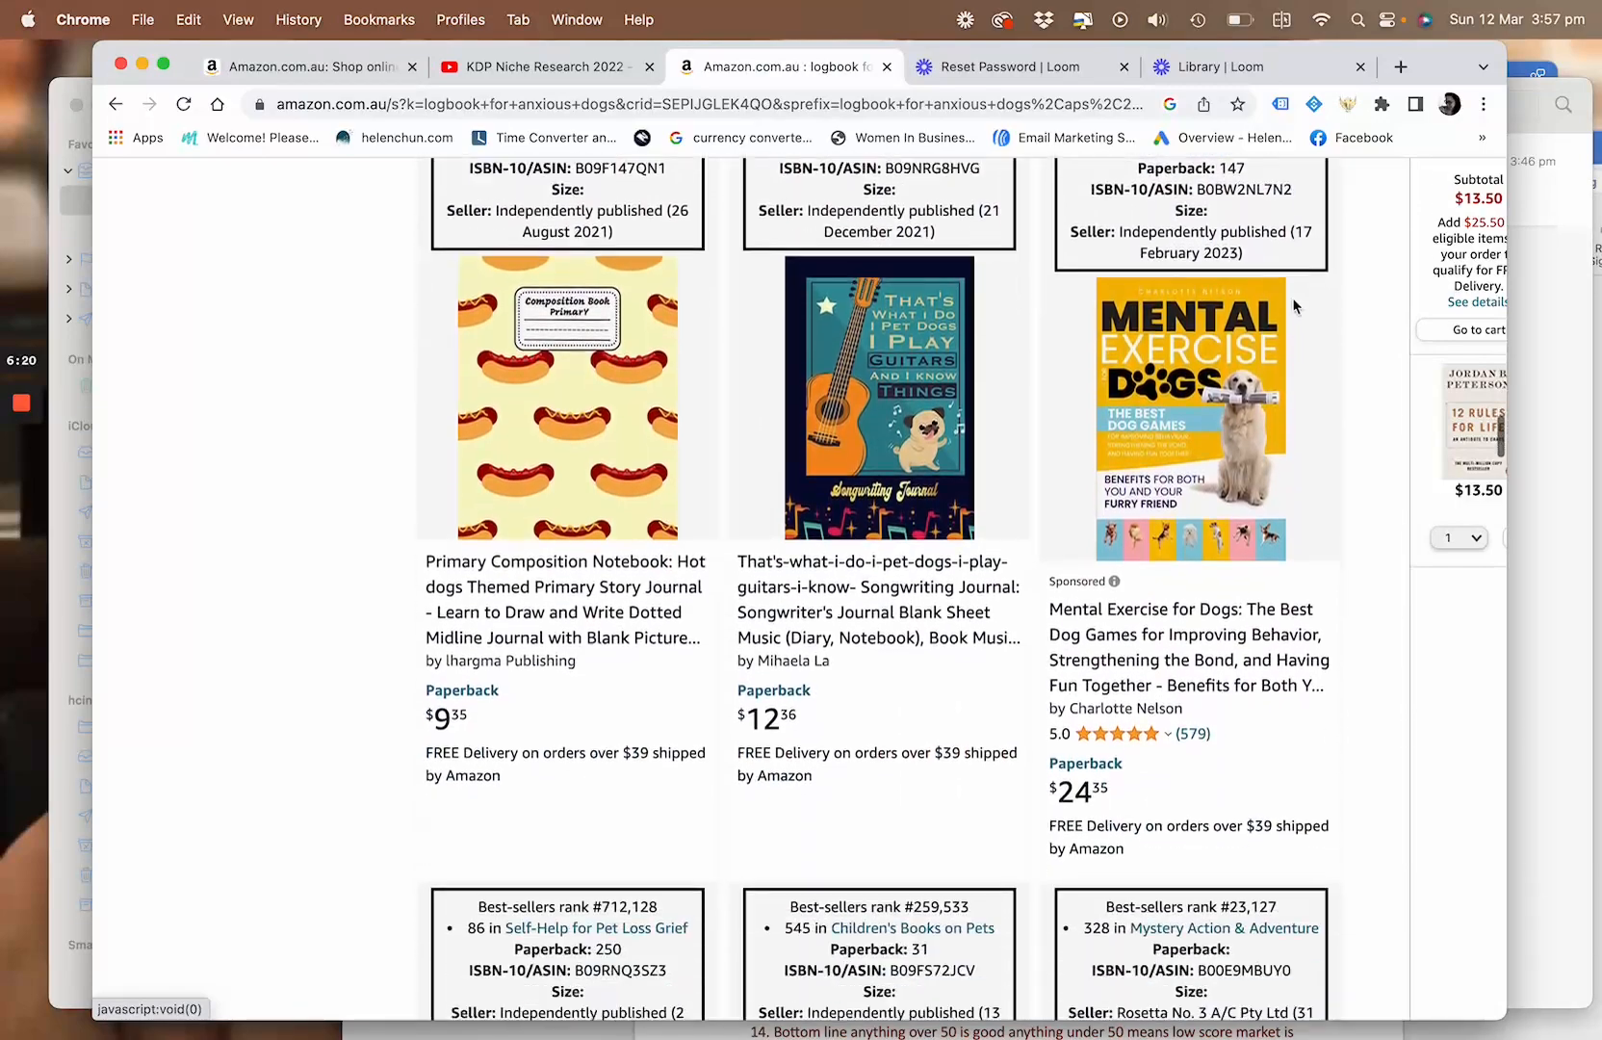
scroll(1296, 306, down, 3)
scroll(1295, 306, up, 6)
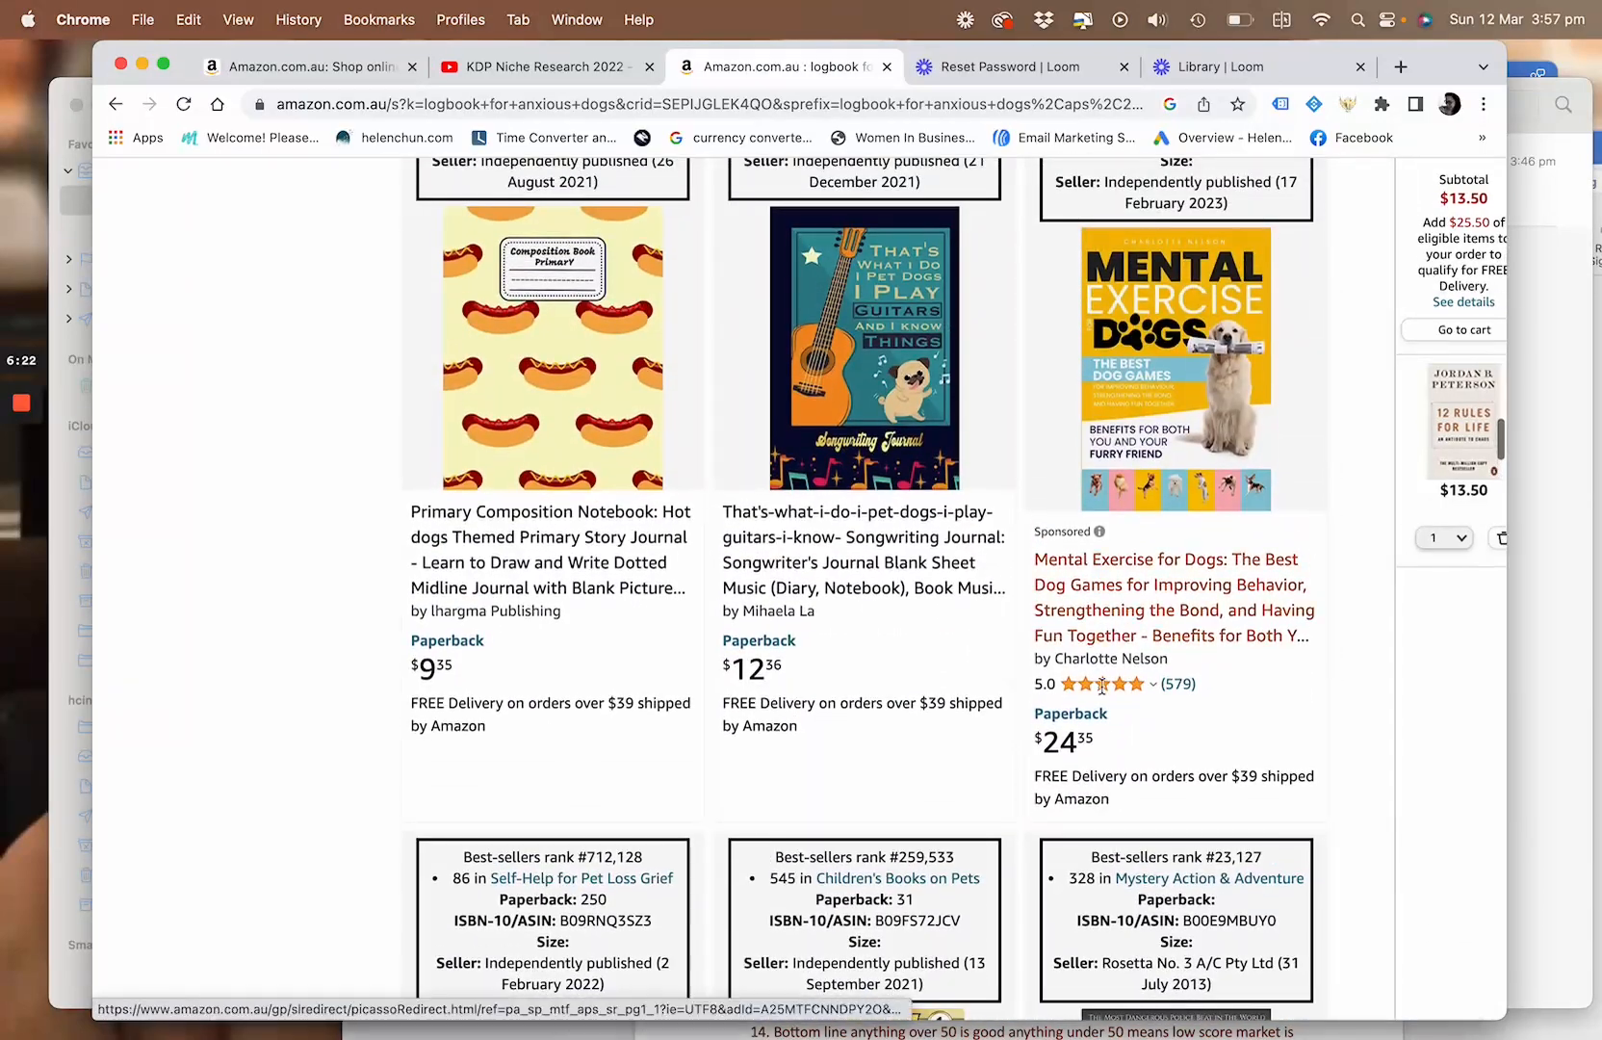
scroll(1107, 549, down, 9)
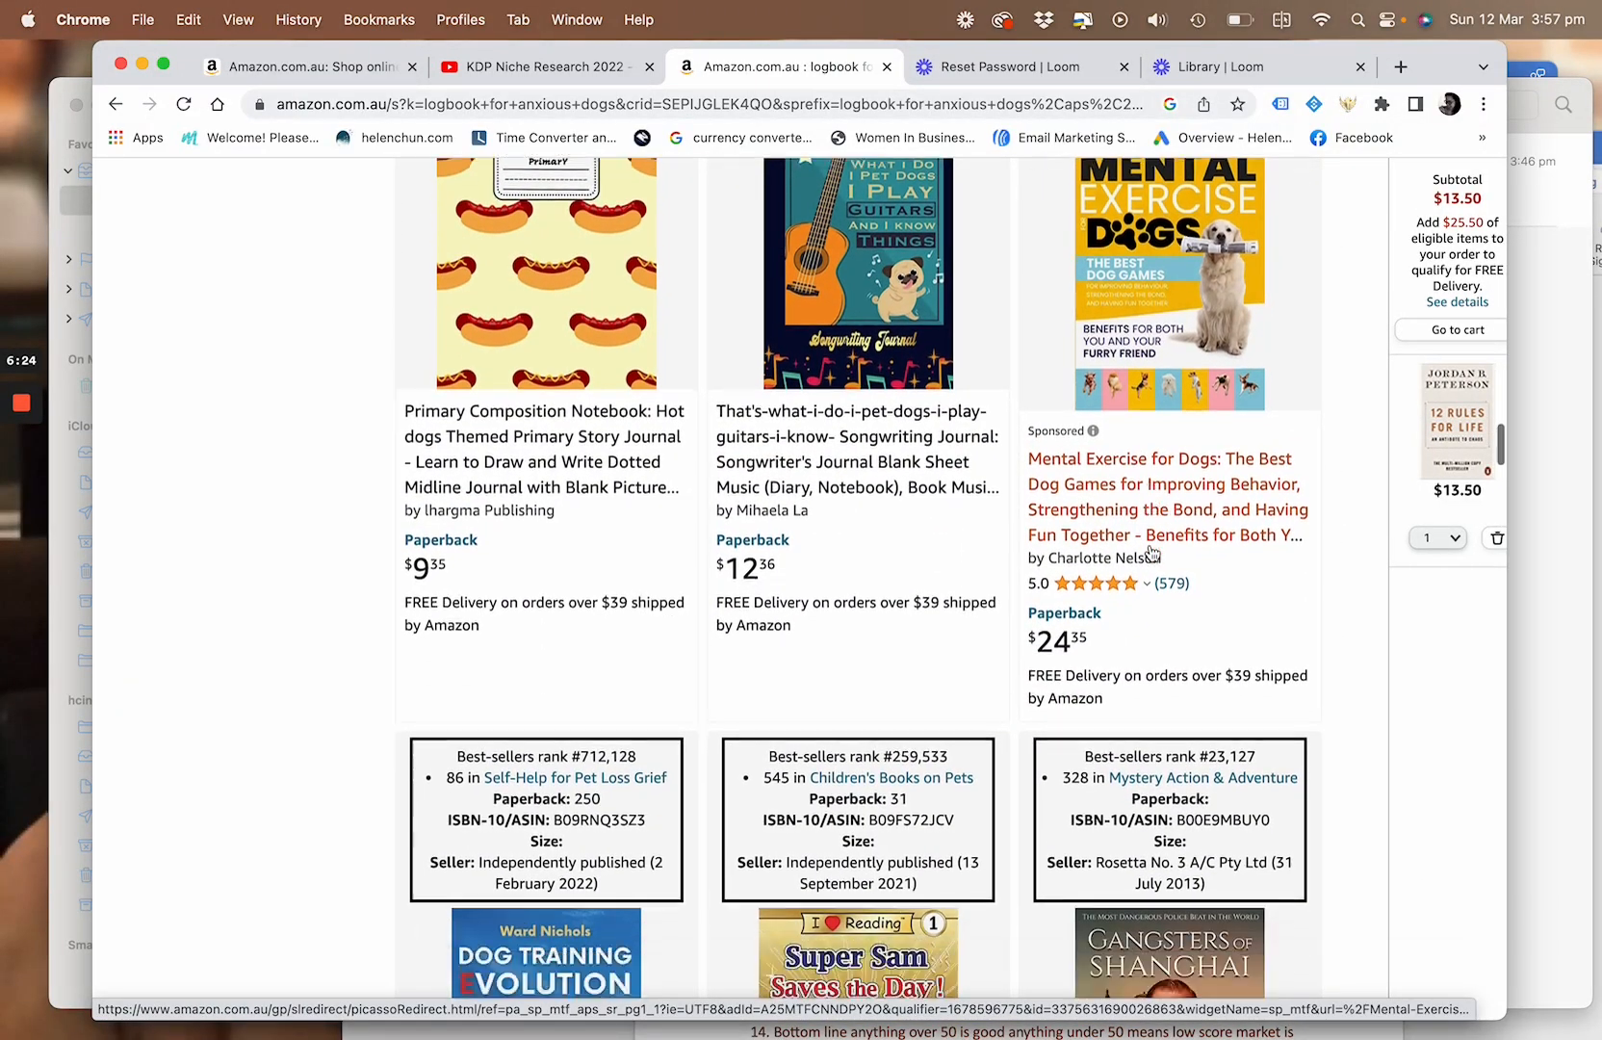
scroll(1153, 551, down, 7)
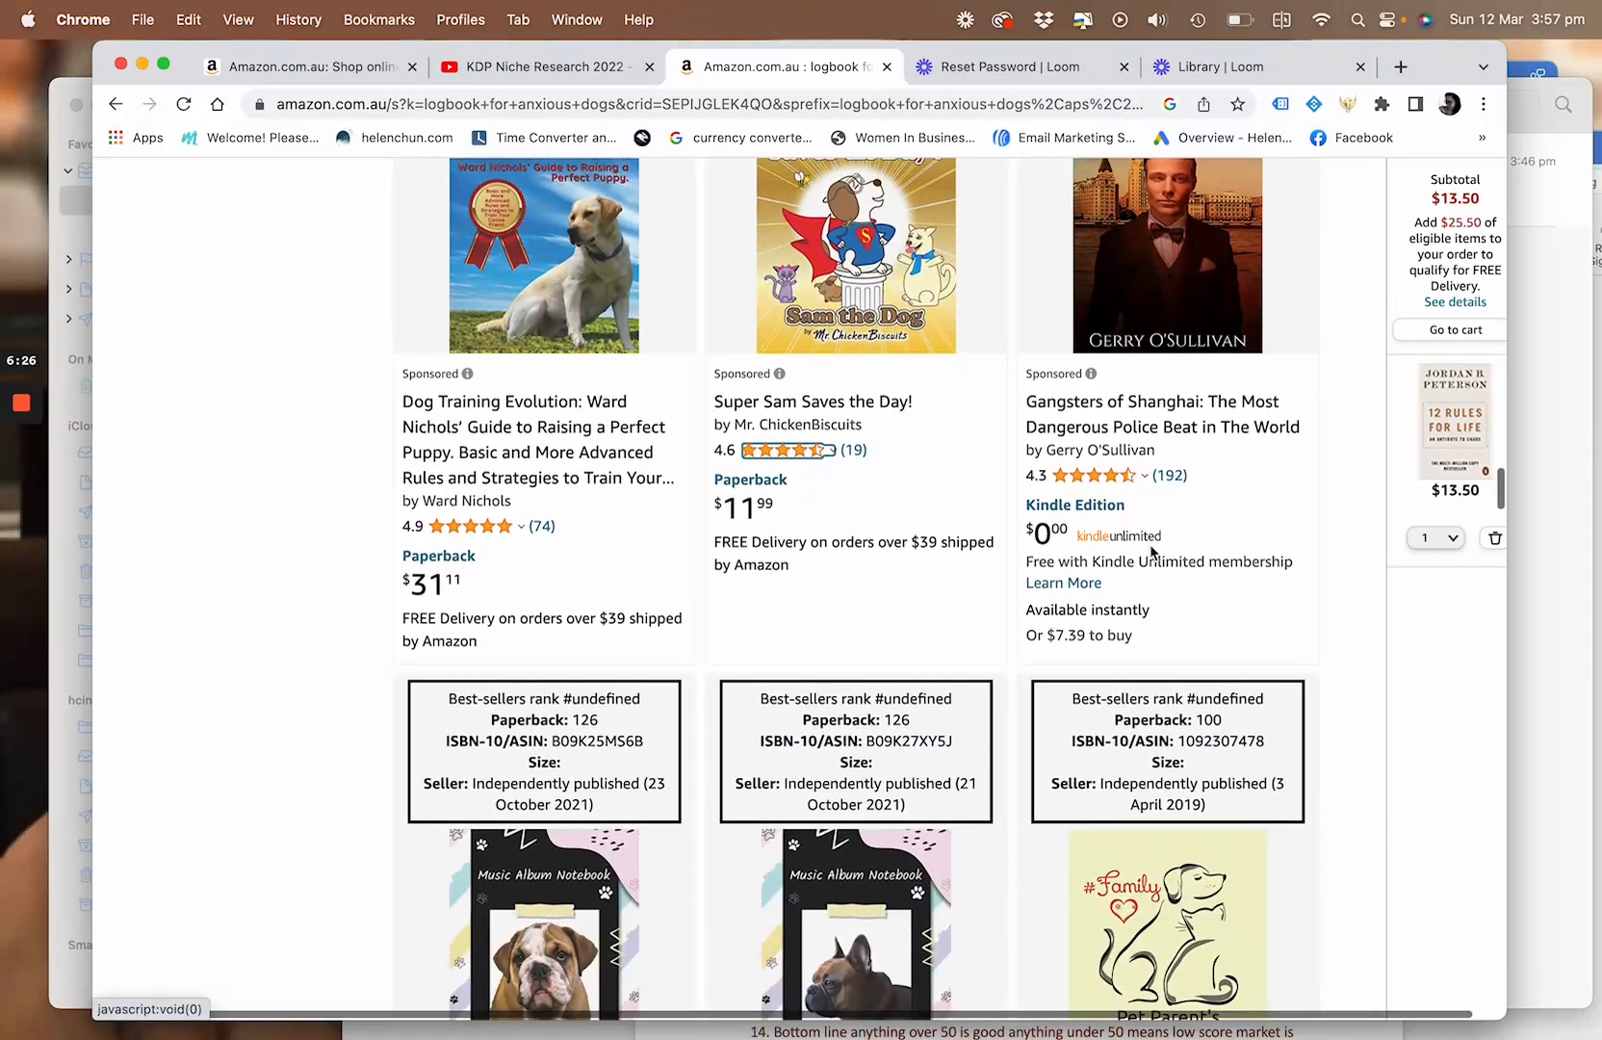
scroll(627, 427, down, 10)
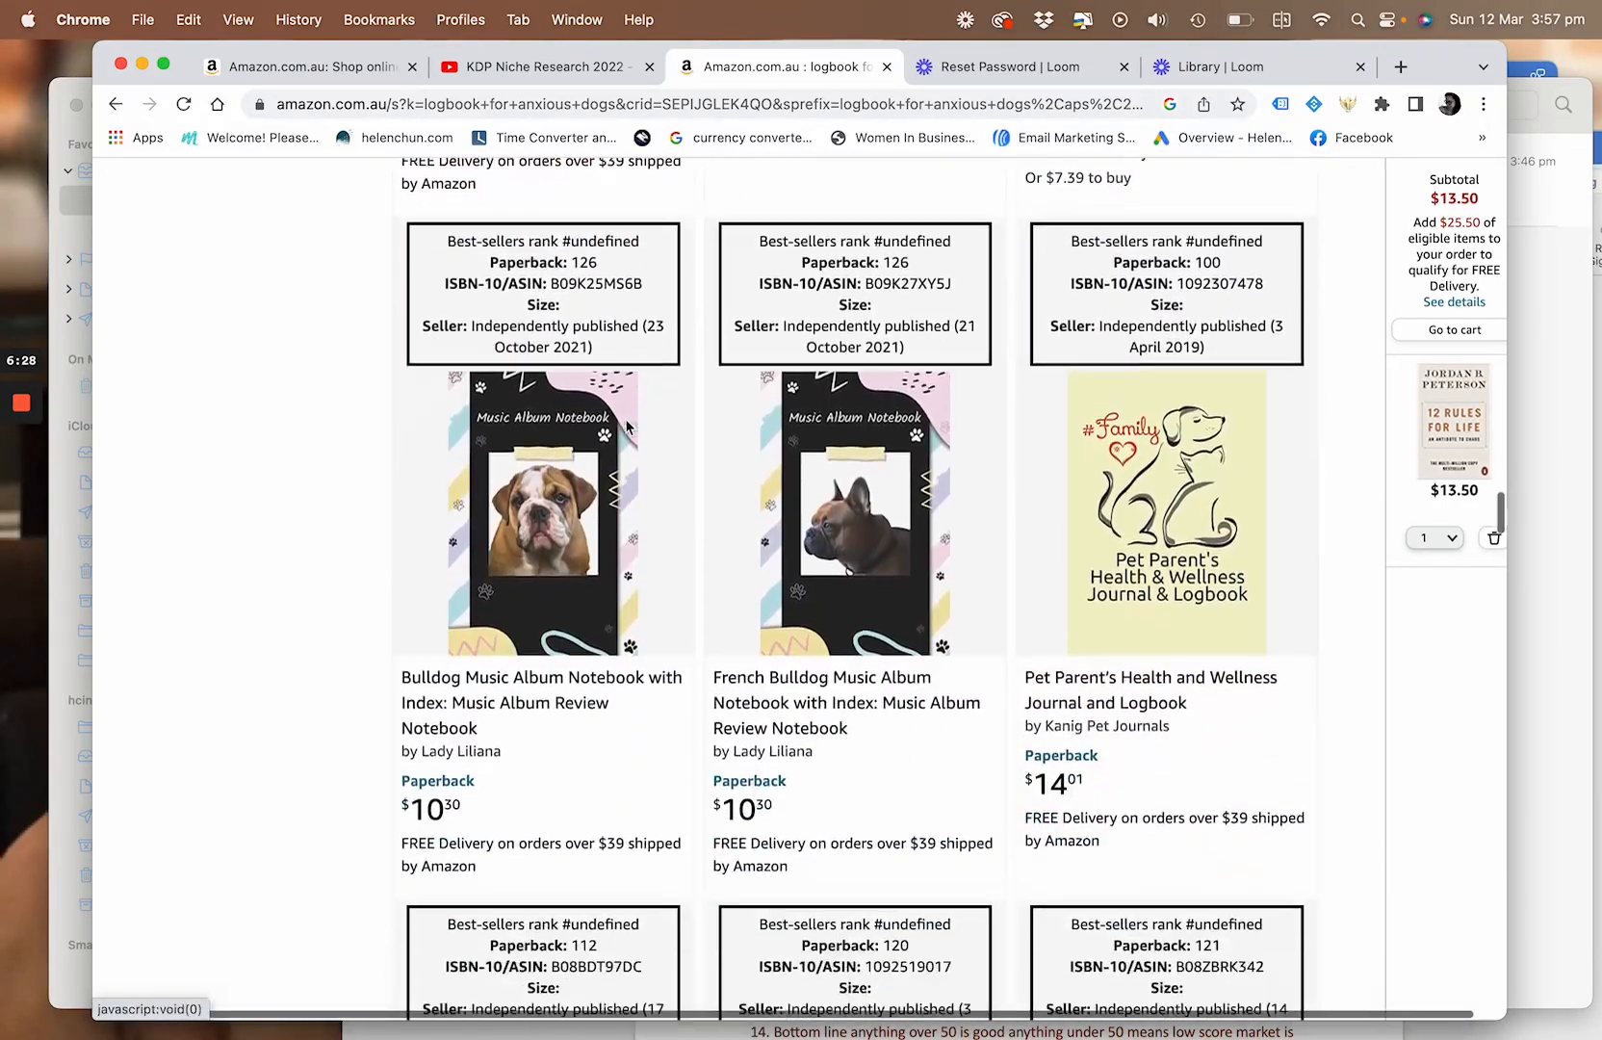
scroll(627, 428, down, 11)
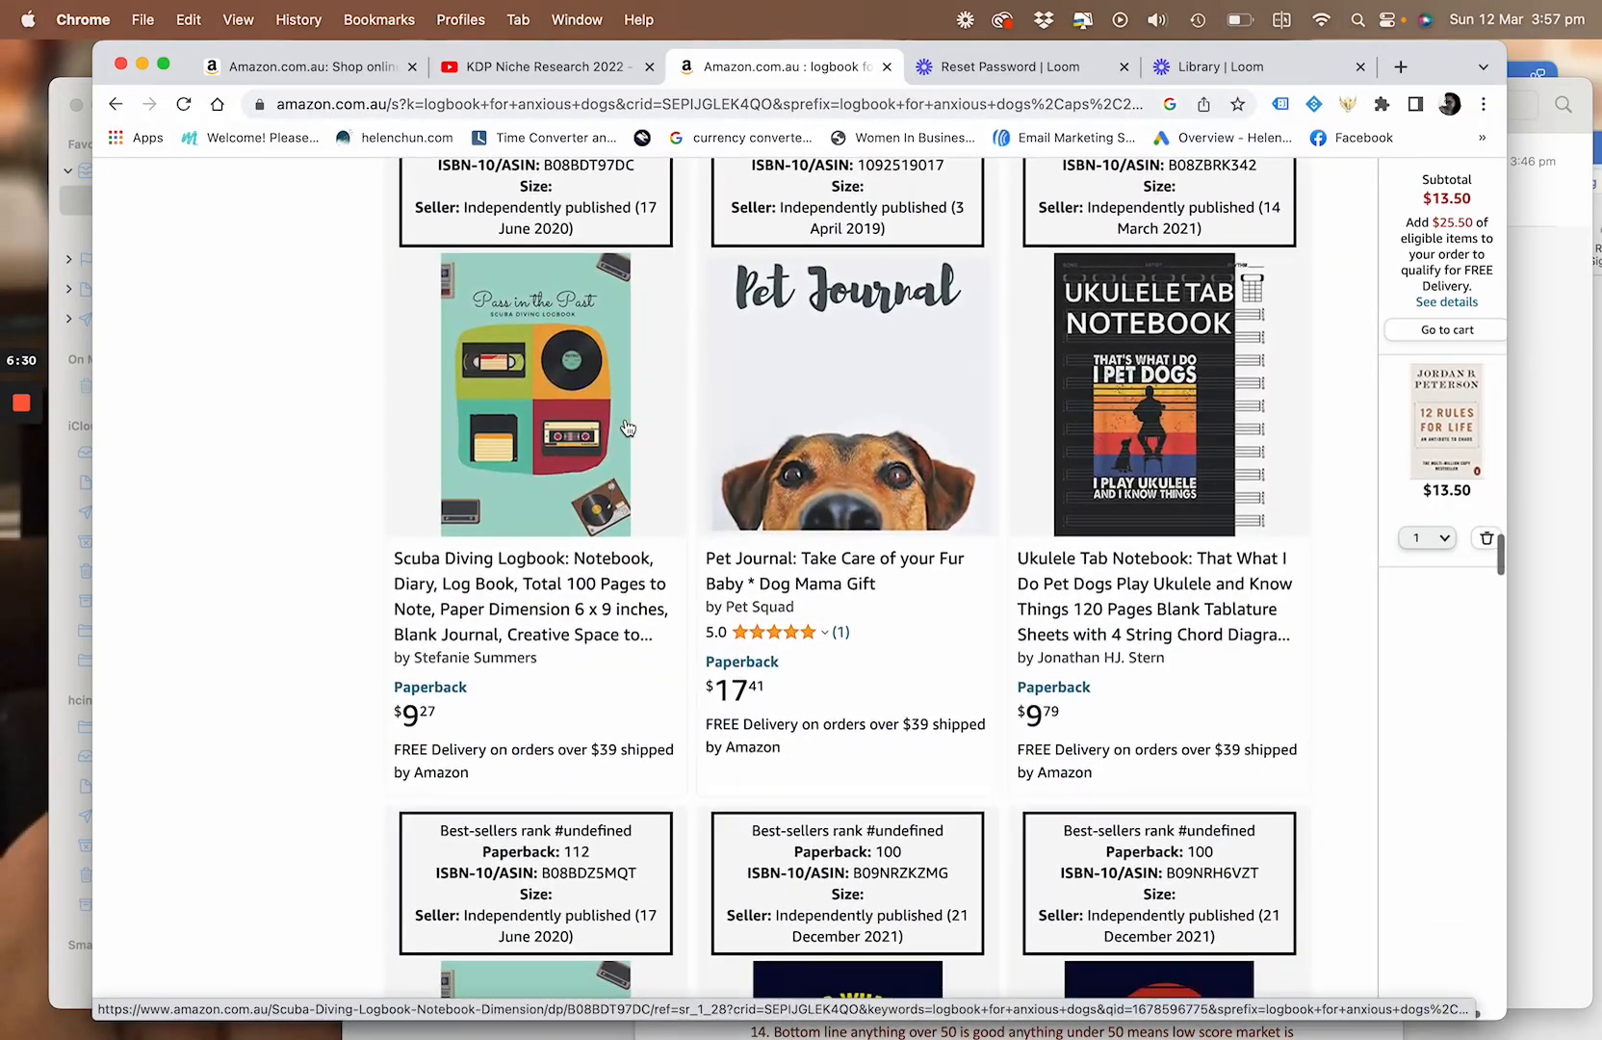
scroll(627, 428, down, 10)
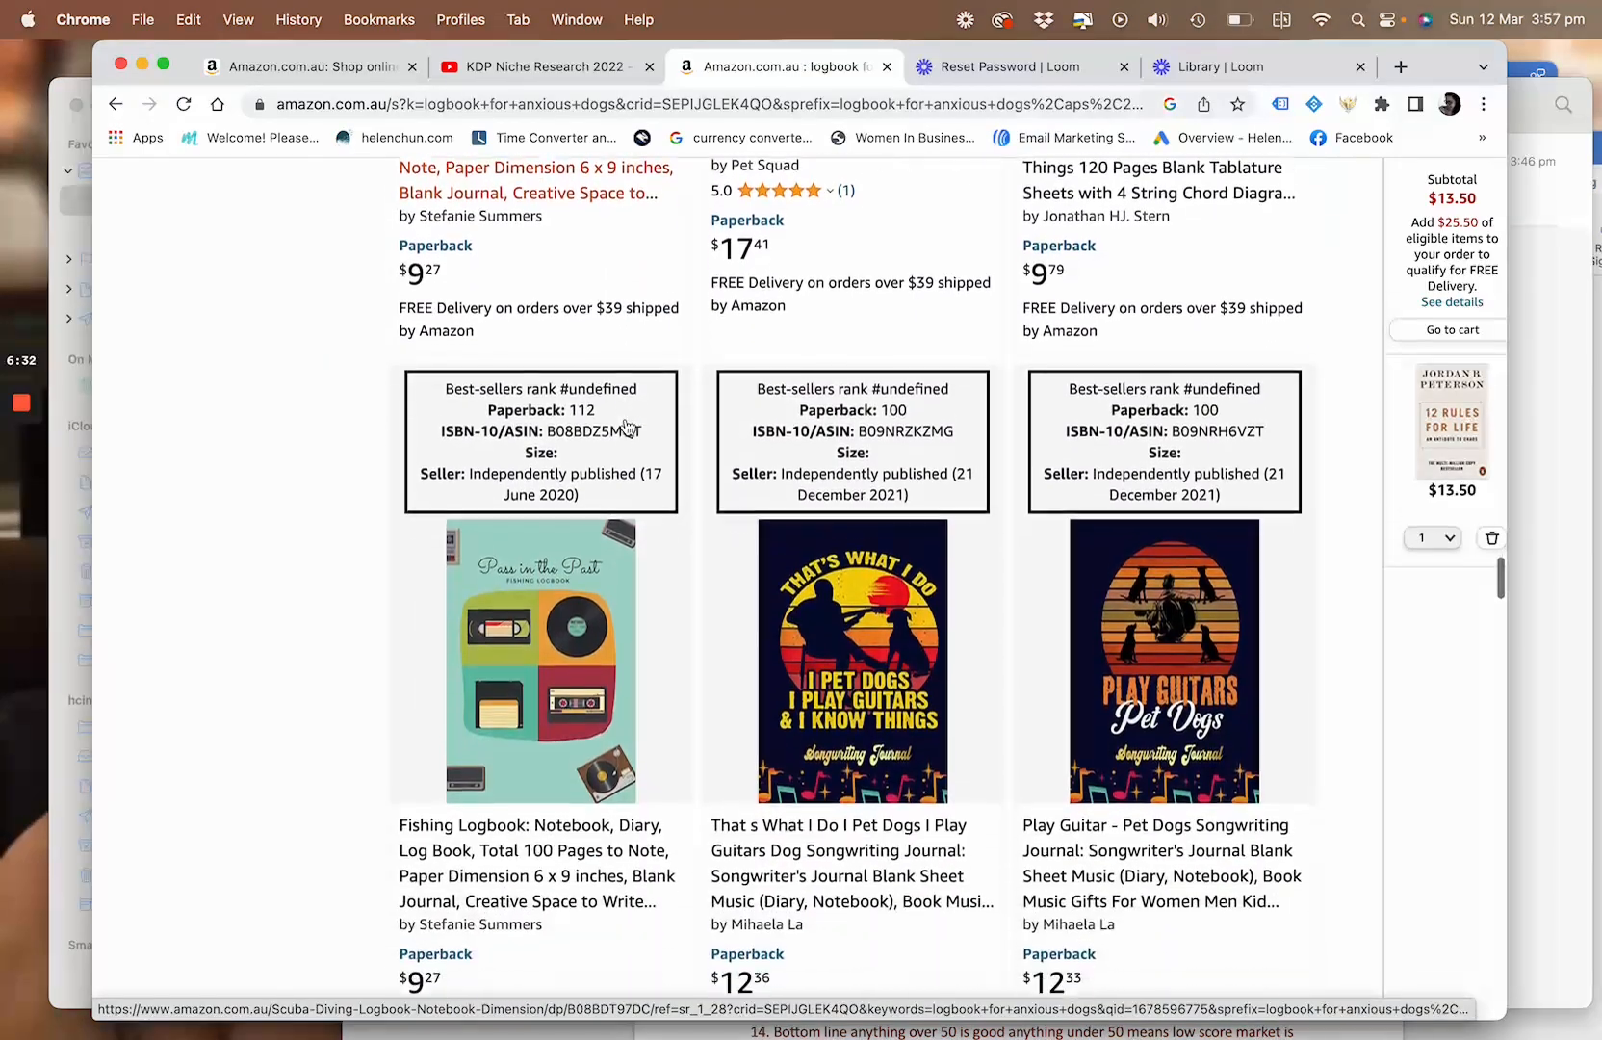
scroll(627, 427, down, 8)
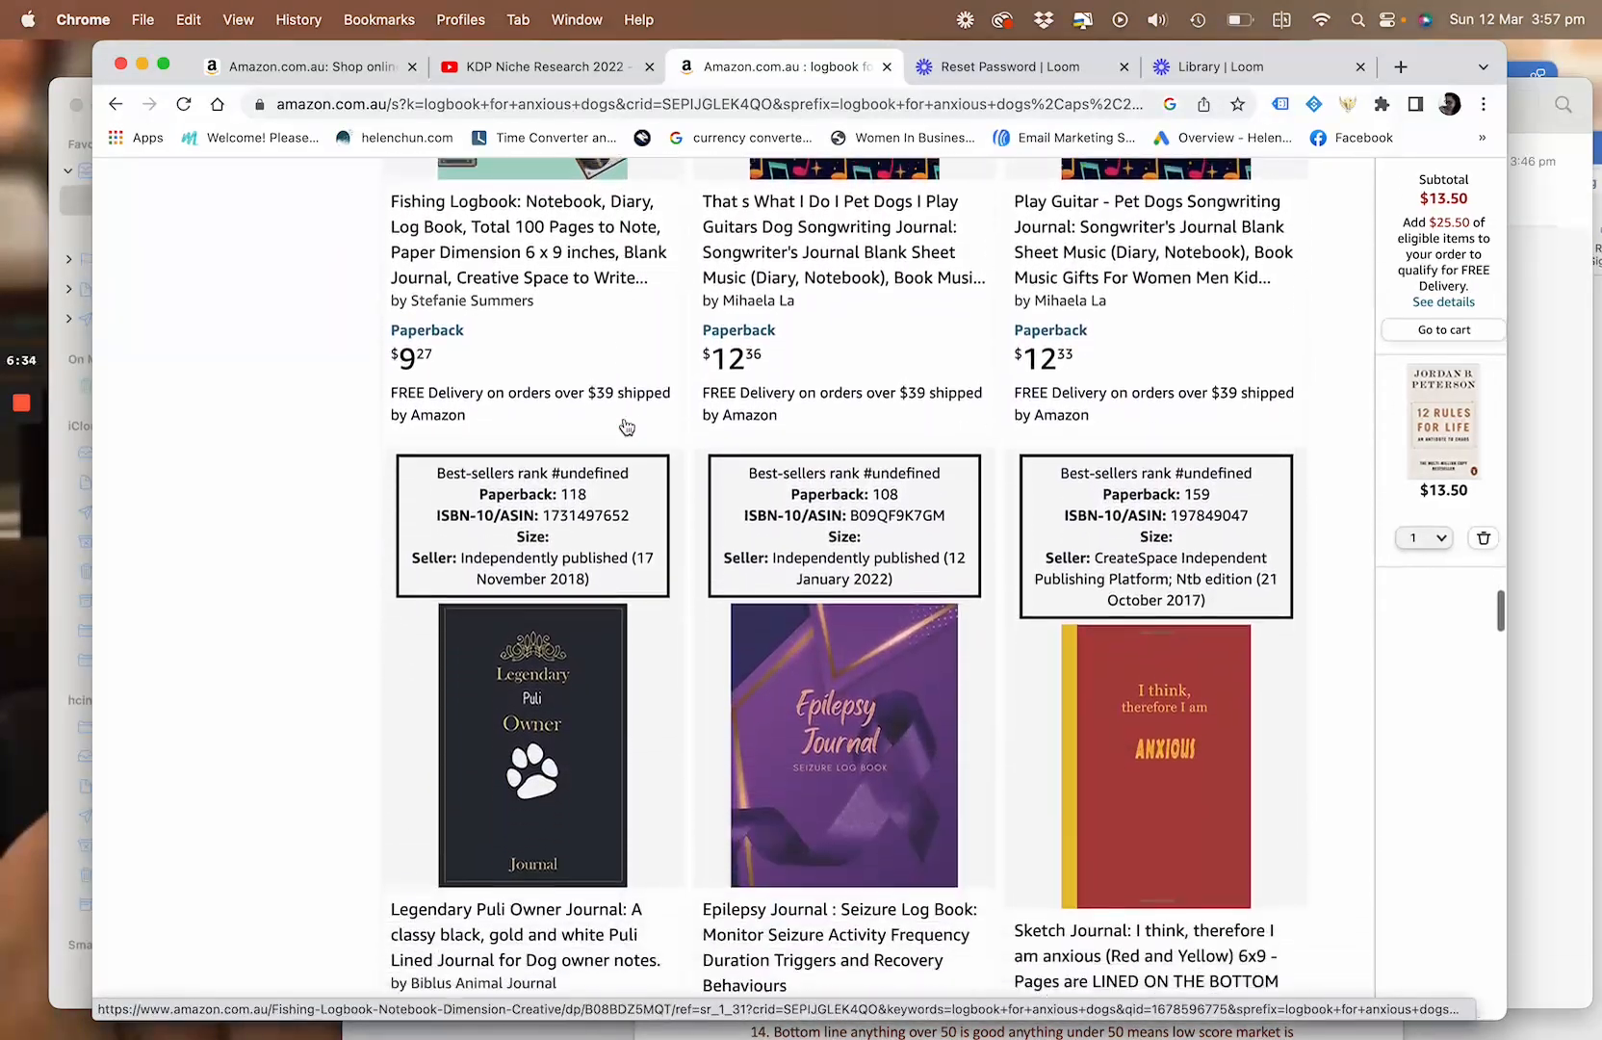
scroll(626, 426, down, 7)
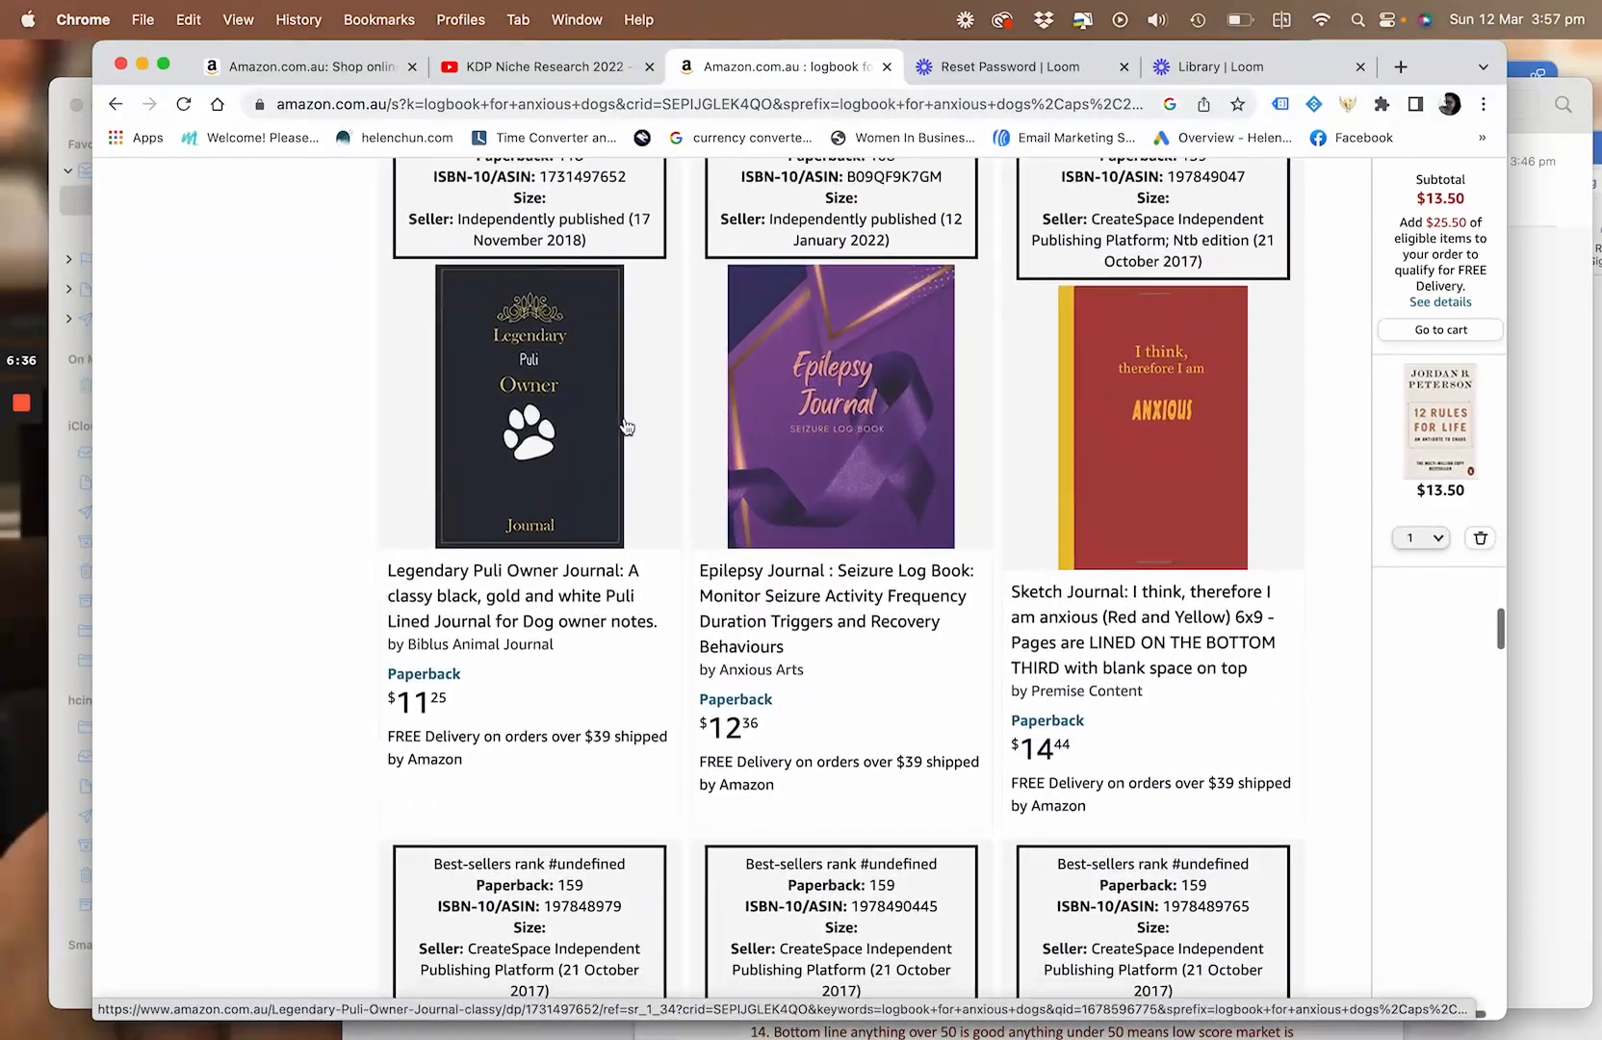
Return to the start of the results and check the extension's low price figure above the first row of dog logbooks
scroll(626, 425, up, 20)
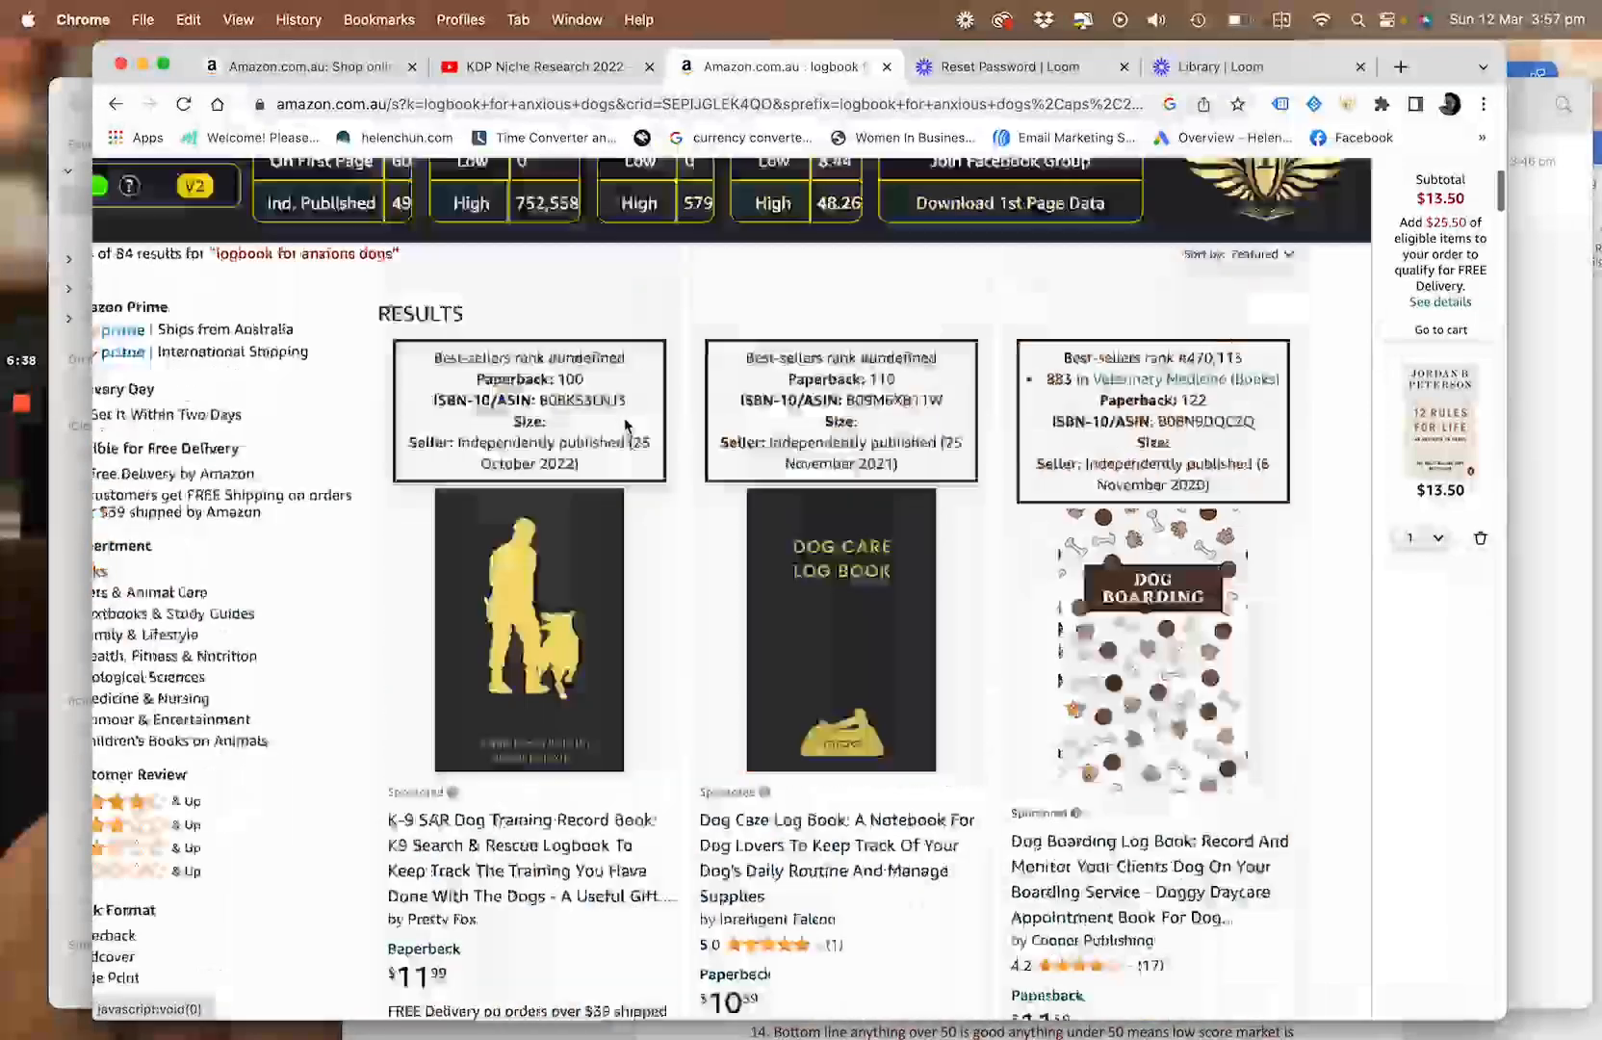
scroll(626, 425, down, 1)
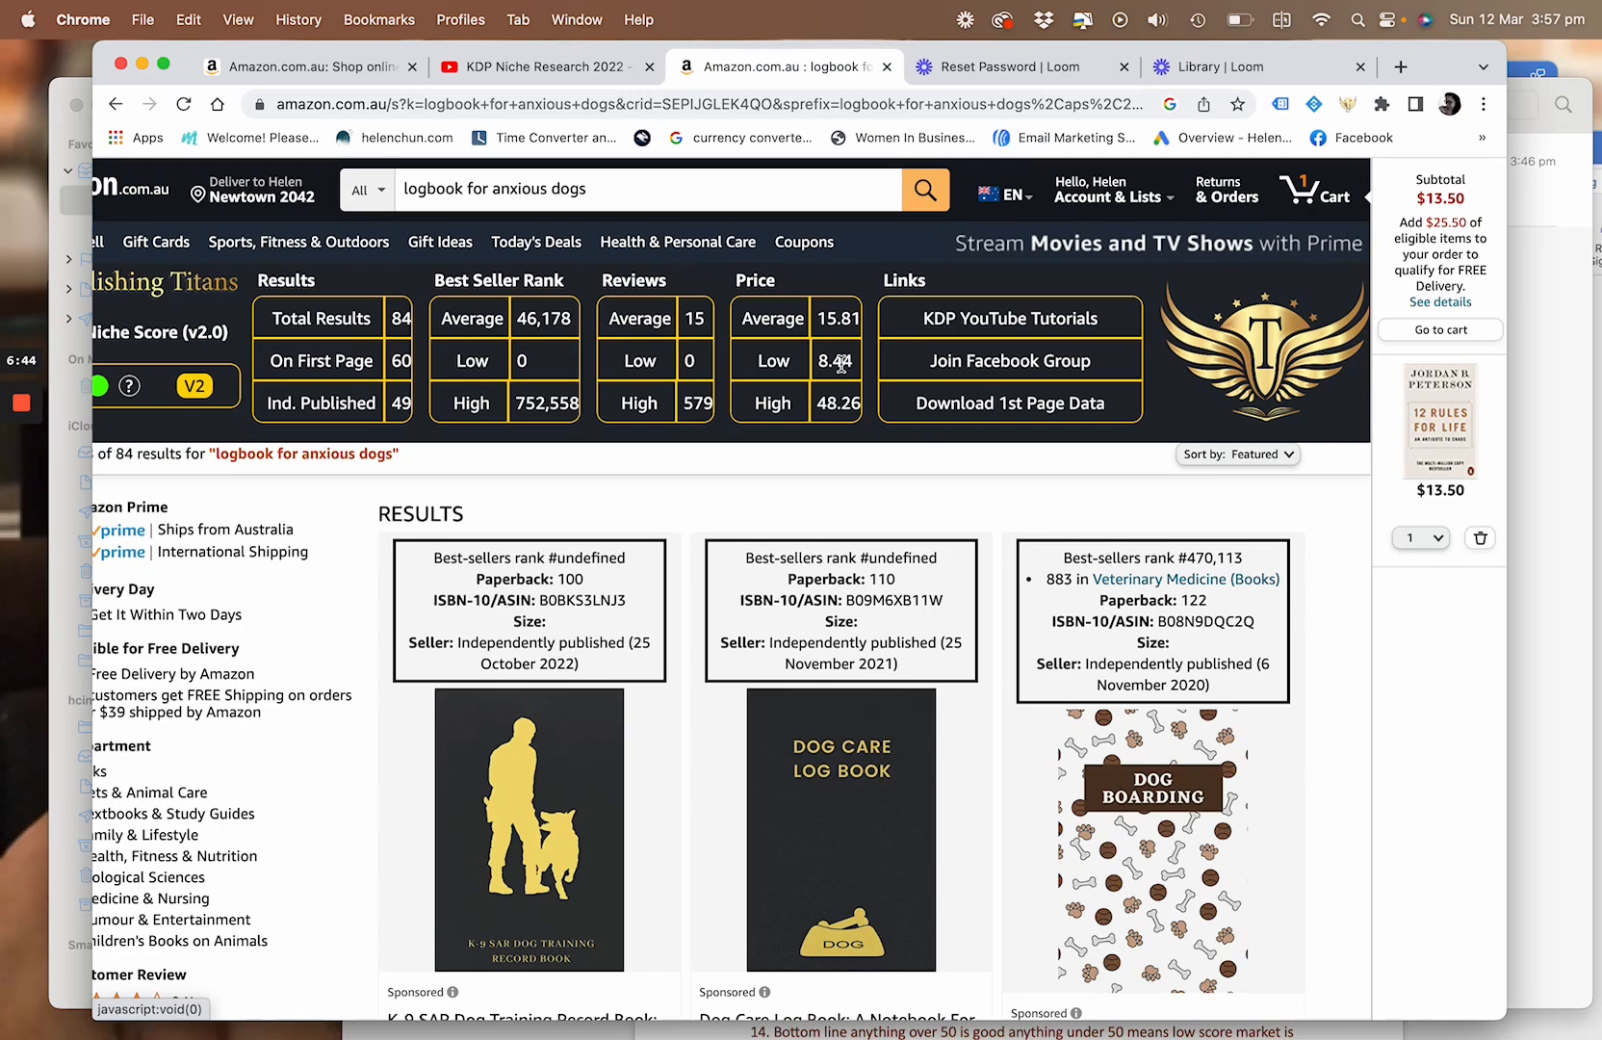
scroll(842, 362, down, 10)
scroll(841, 363, up, 10)
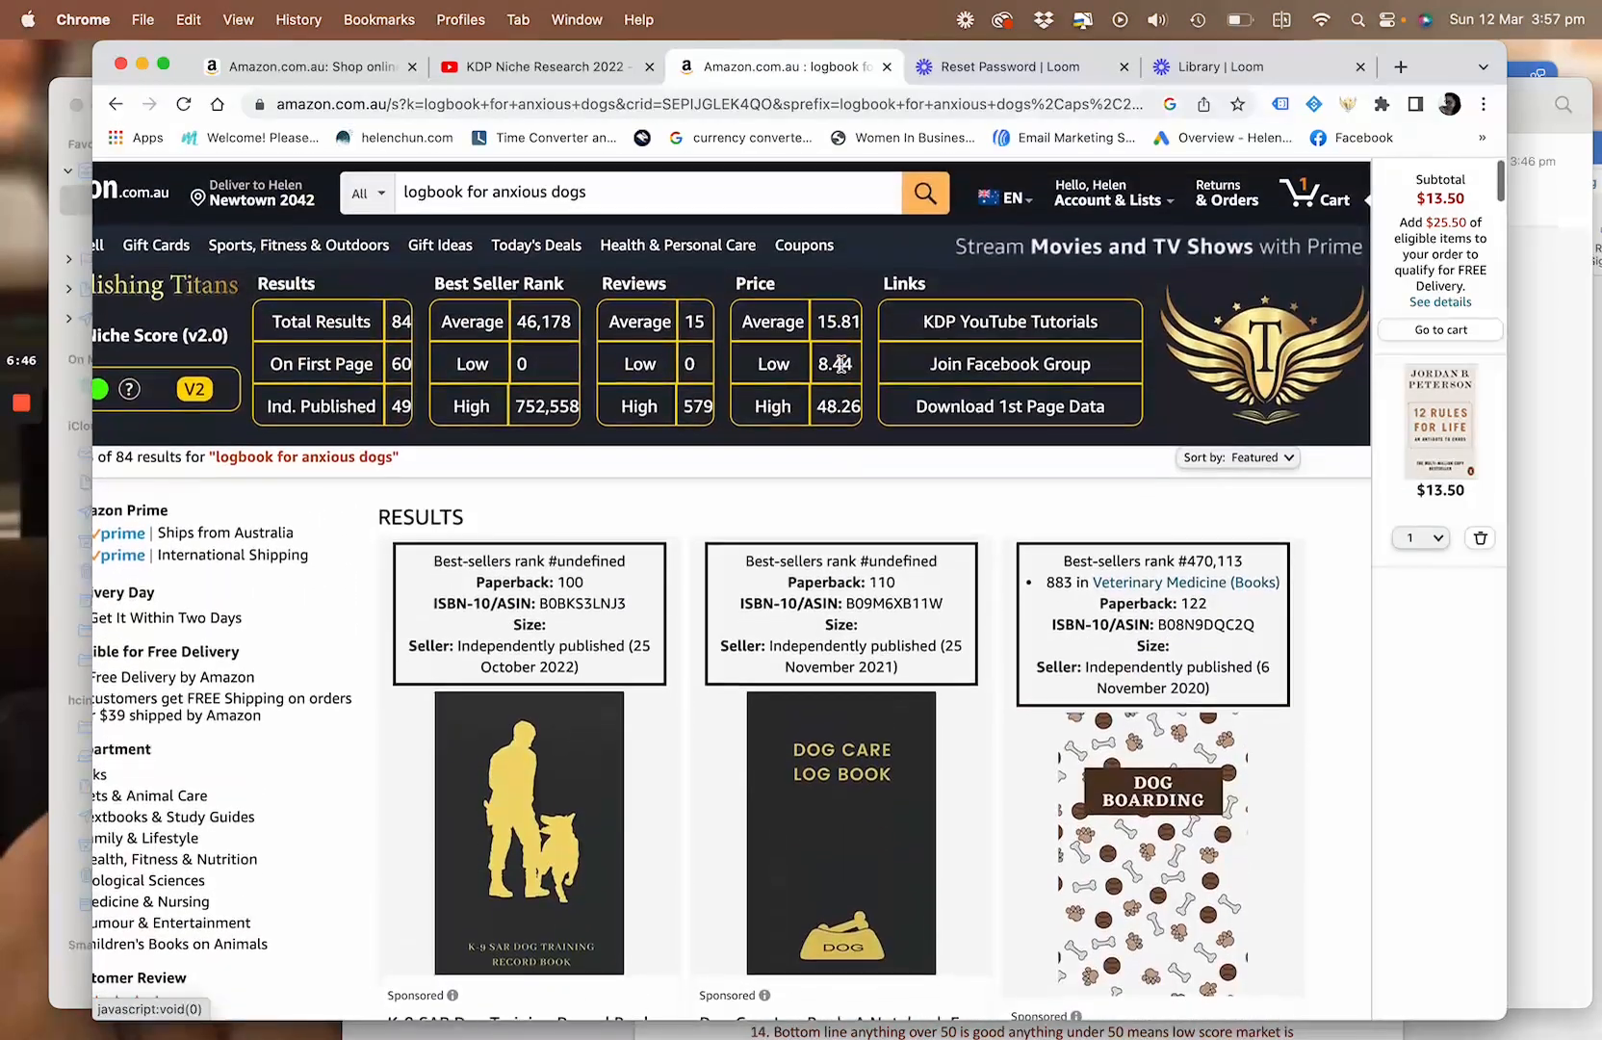
scroll(861, 470, down, 1)
scroll(862, 472, down, 3)
scroll(862, 472, left, 1)
scroll(862, 471, up, 3)
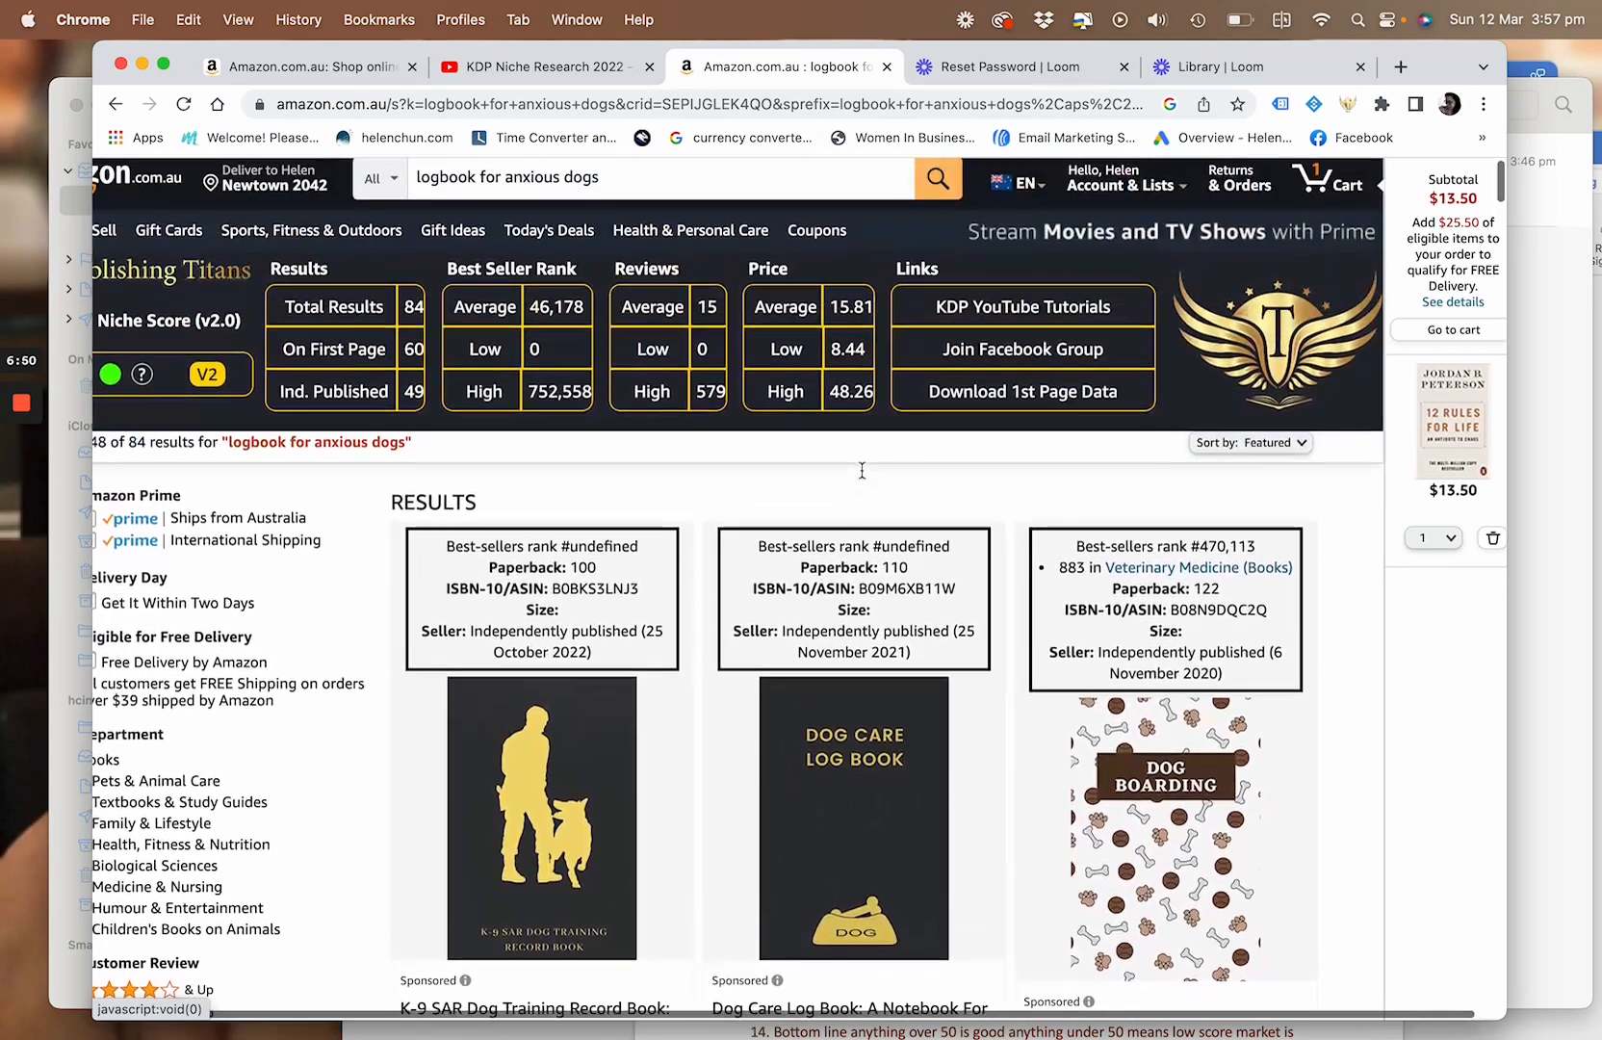
scroll(860, 470, left, 2)
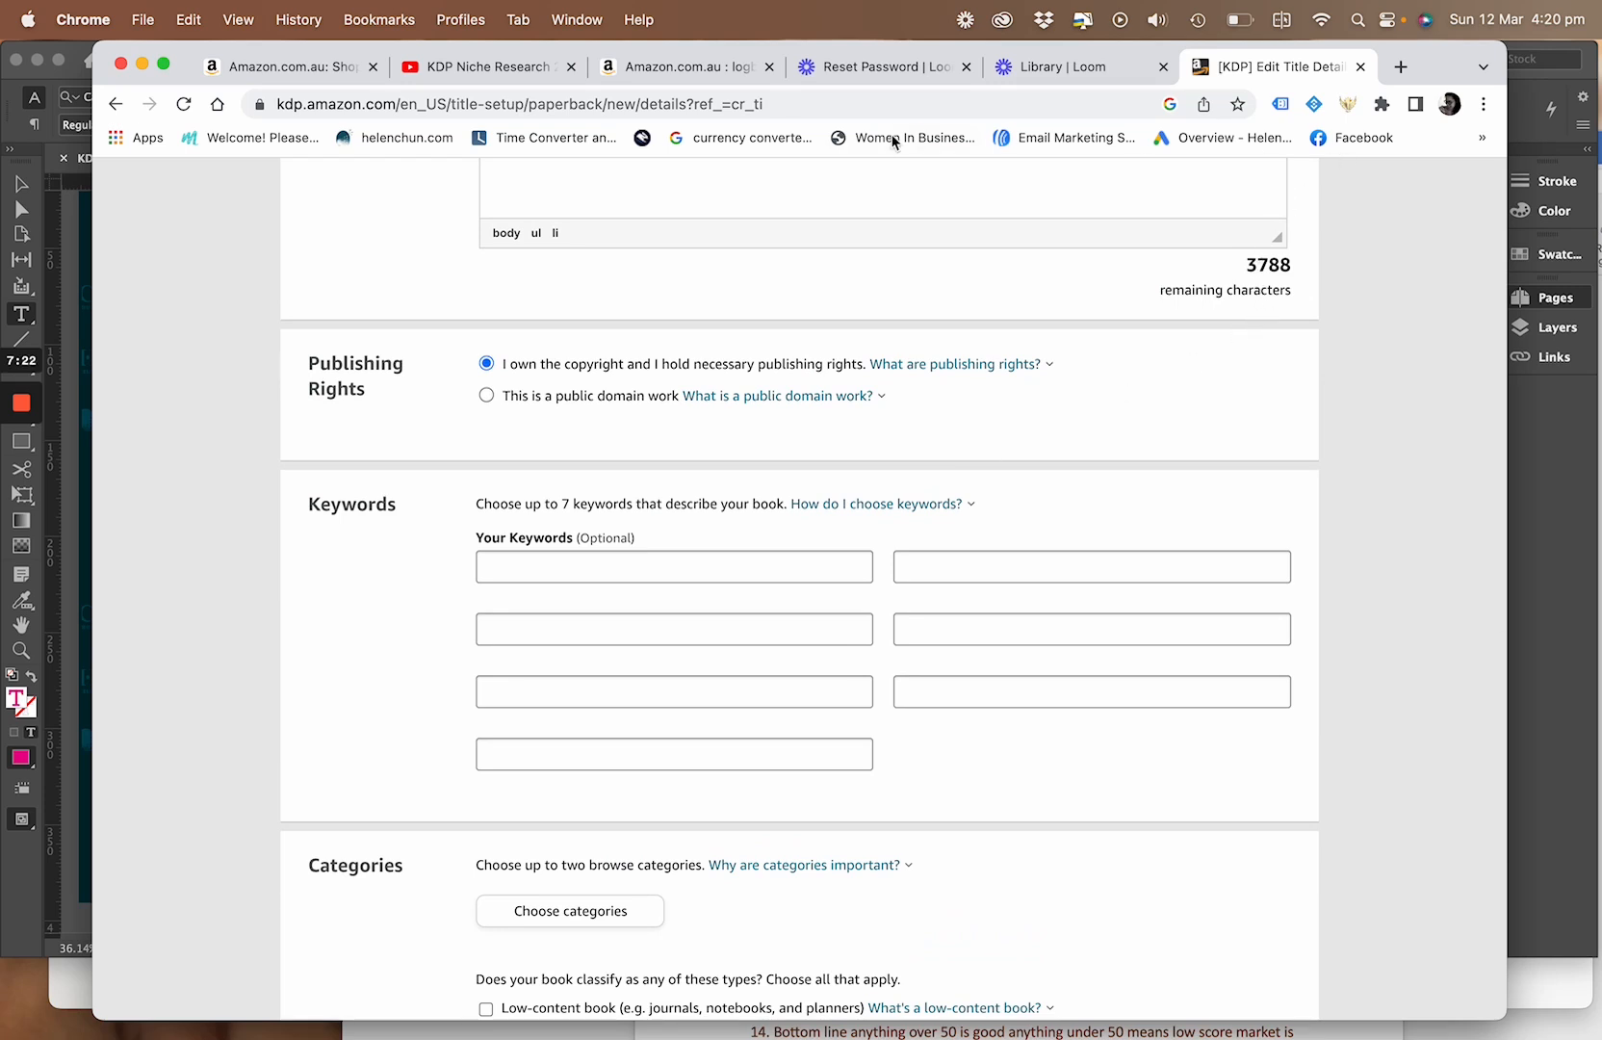
Enter "hhjll" as the first keyword in the paperback's details
click(613, 569)
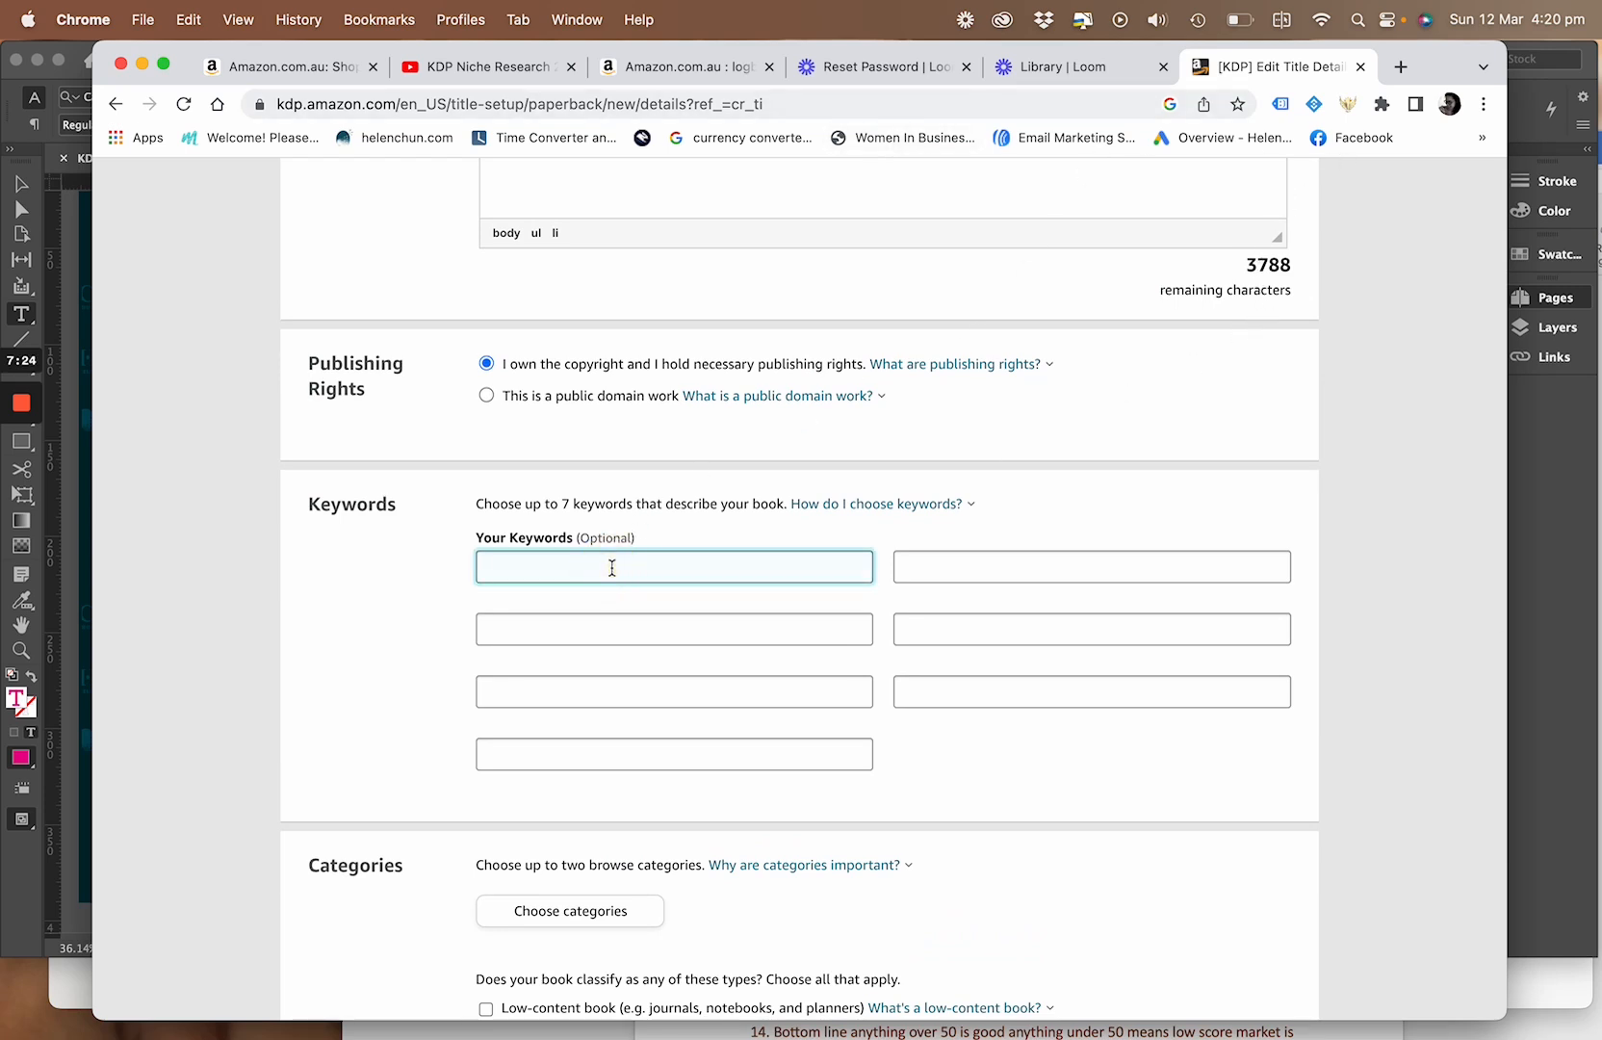
text(hhjll)
click(624, 626)
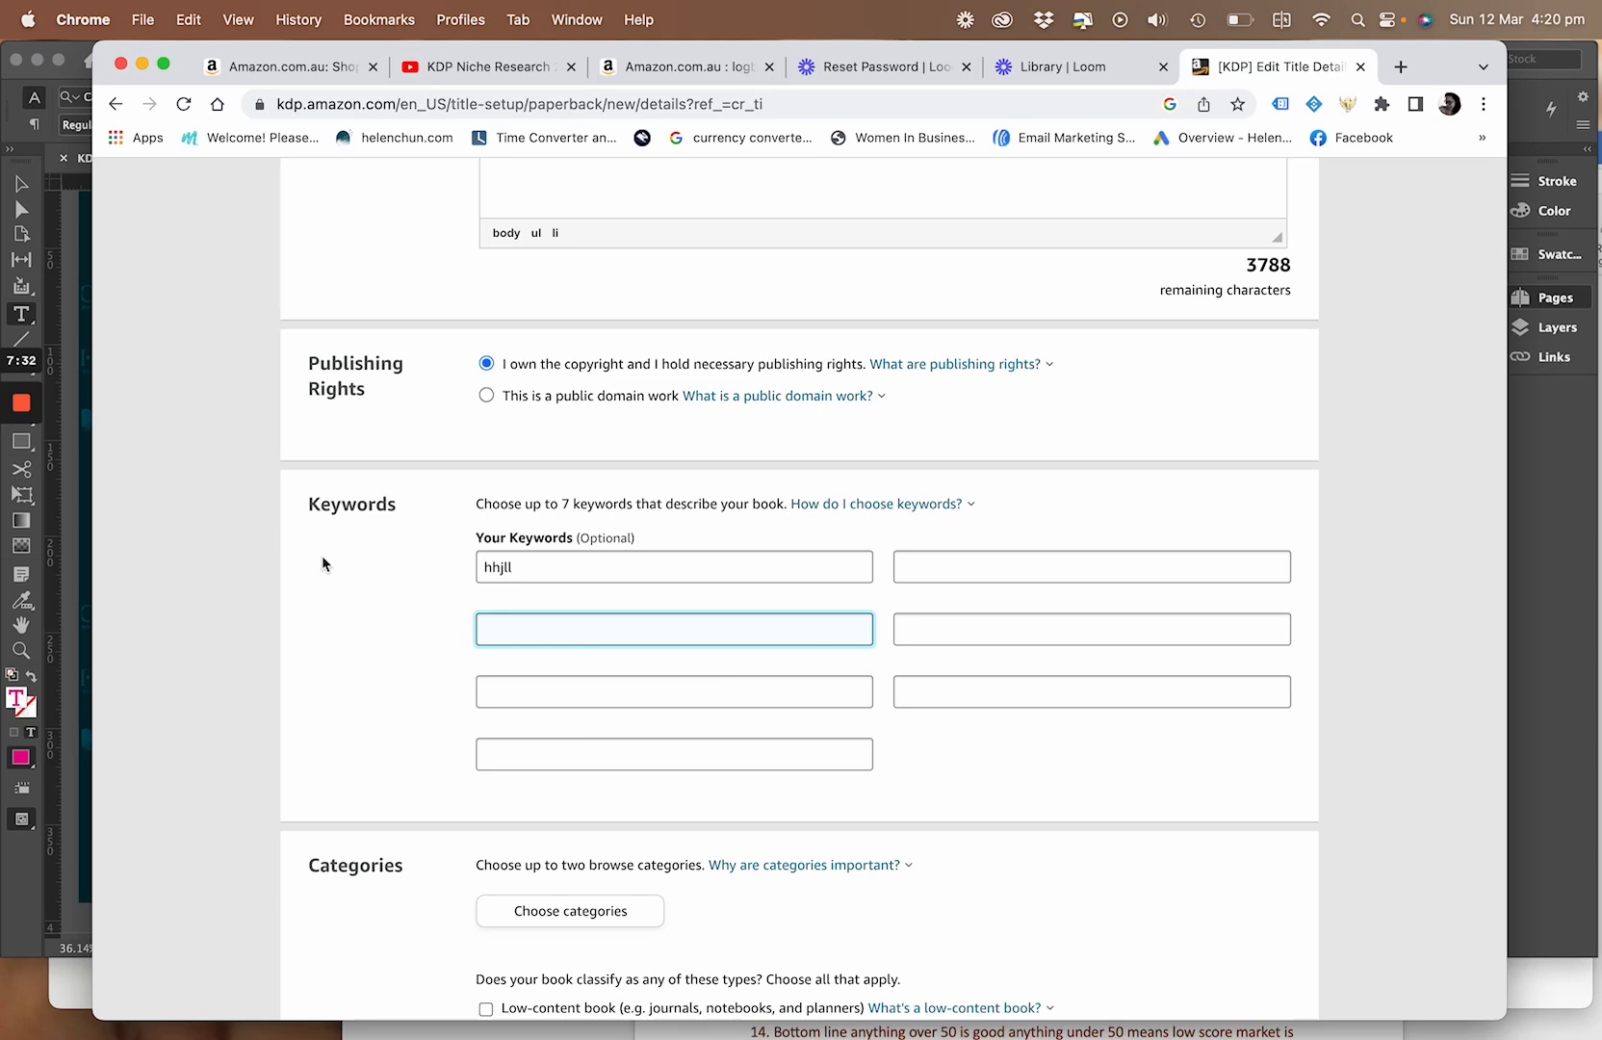
Choose the Fiction categories Action & Adventure and Fairy Tales, Folk Tales, Legends & Mythology for the paperback
scroll(340, 702, down, 5)
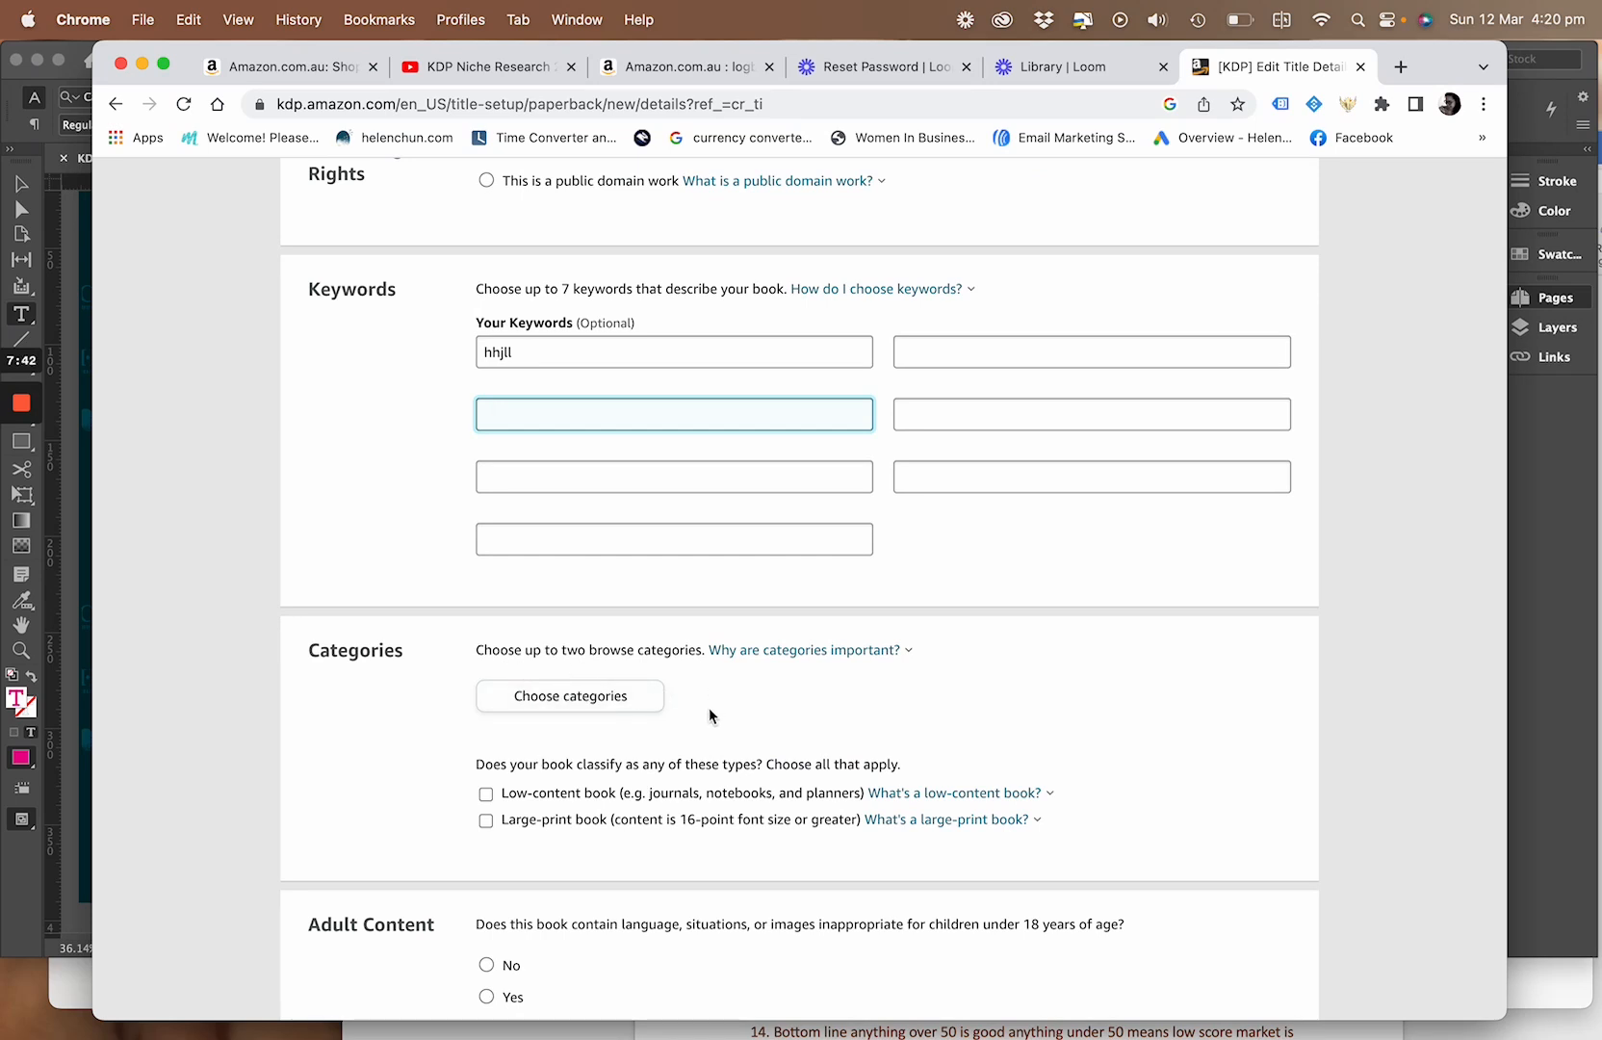
scroll(709, 710, down, 2)
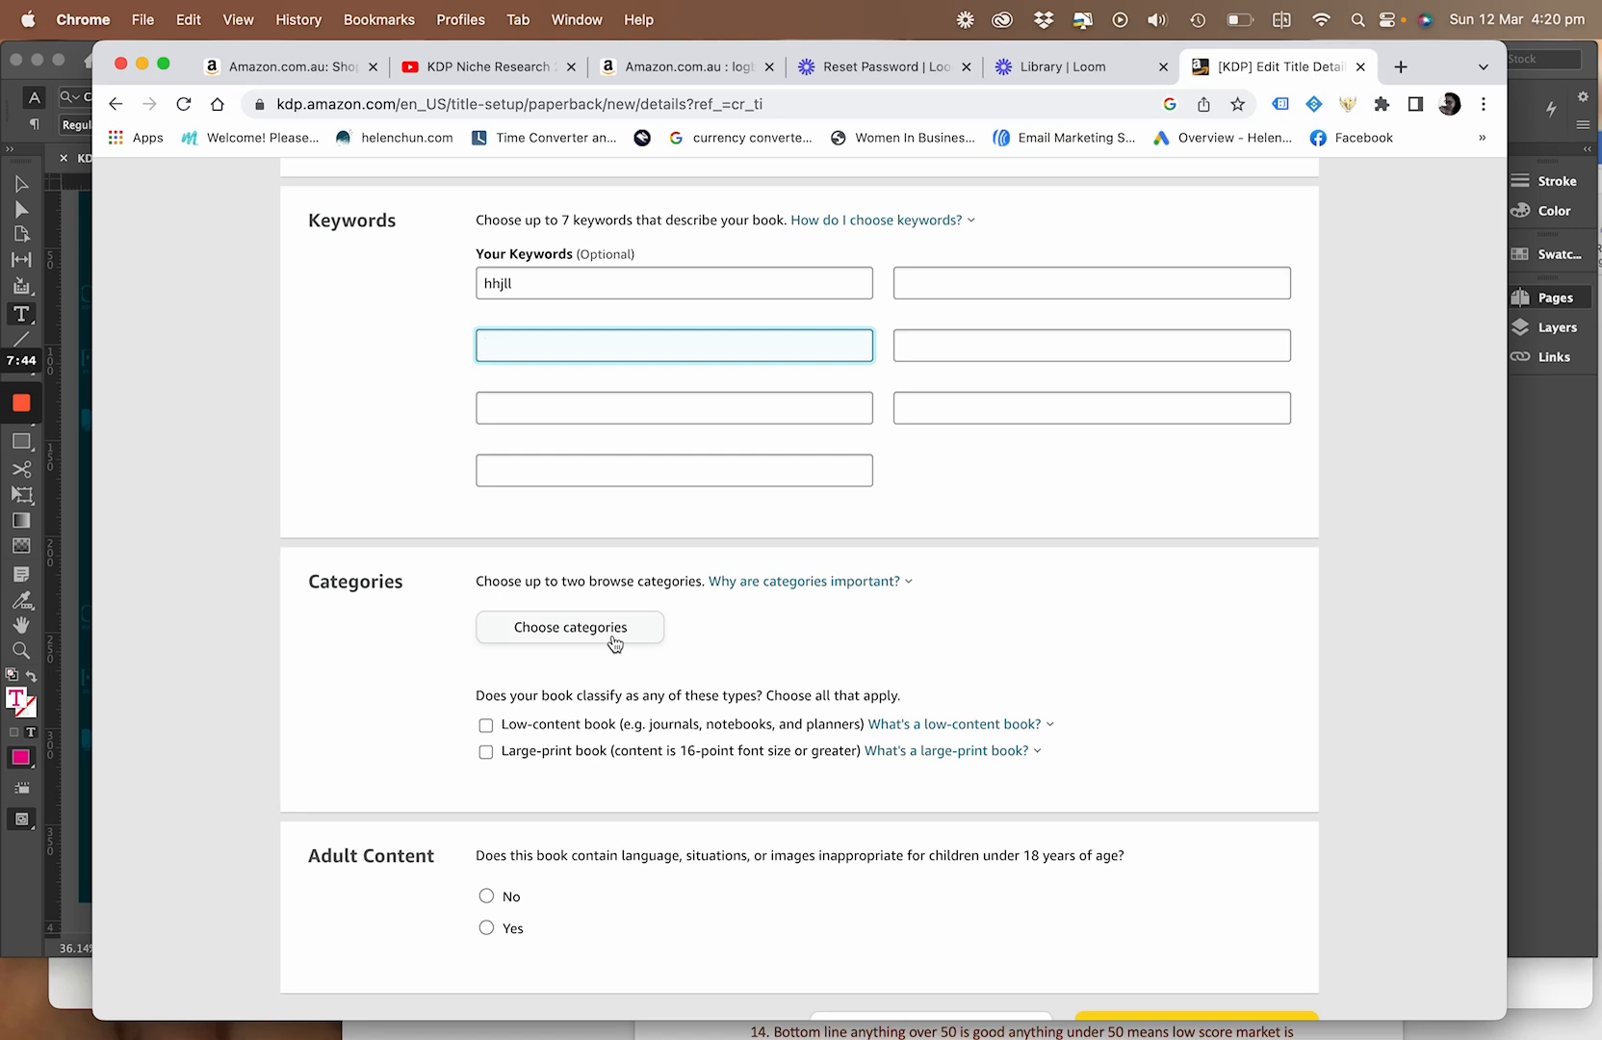
click(767, 589)
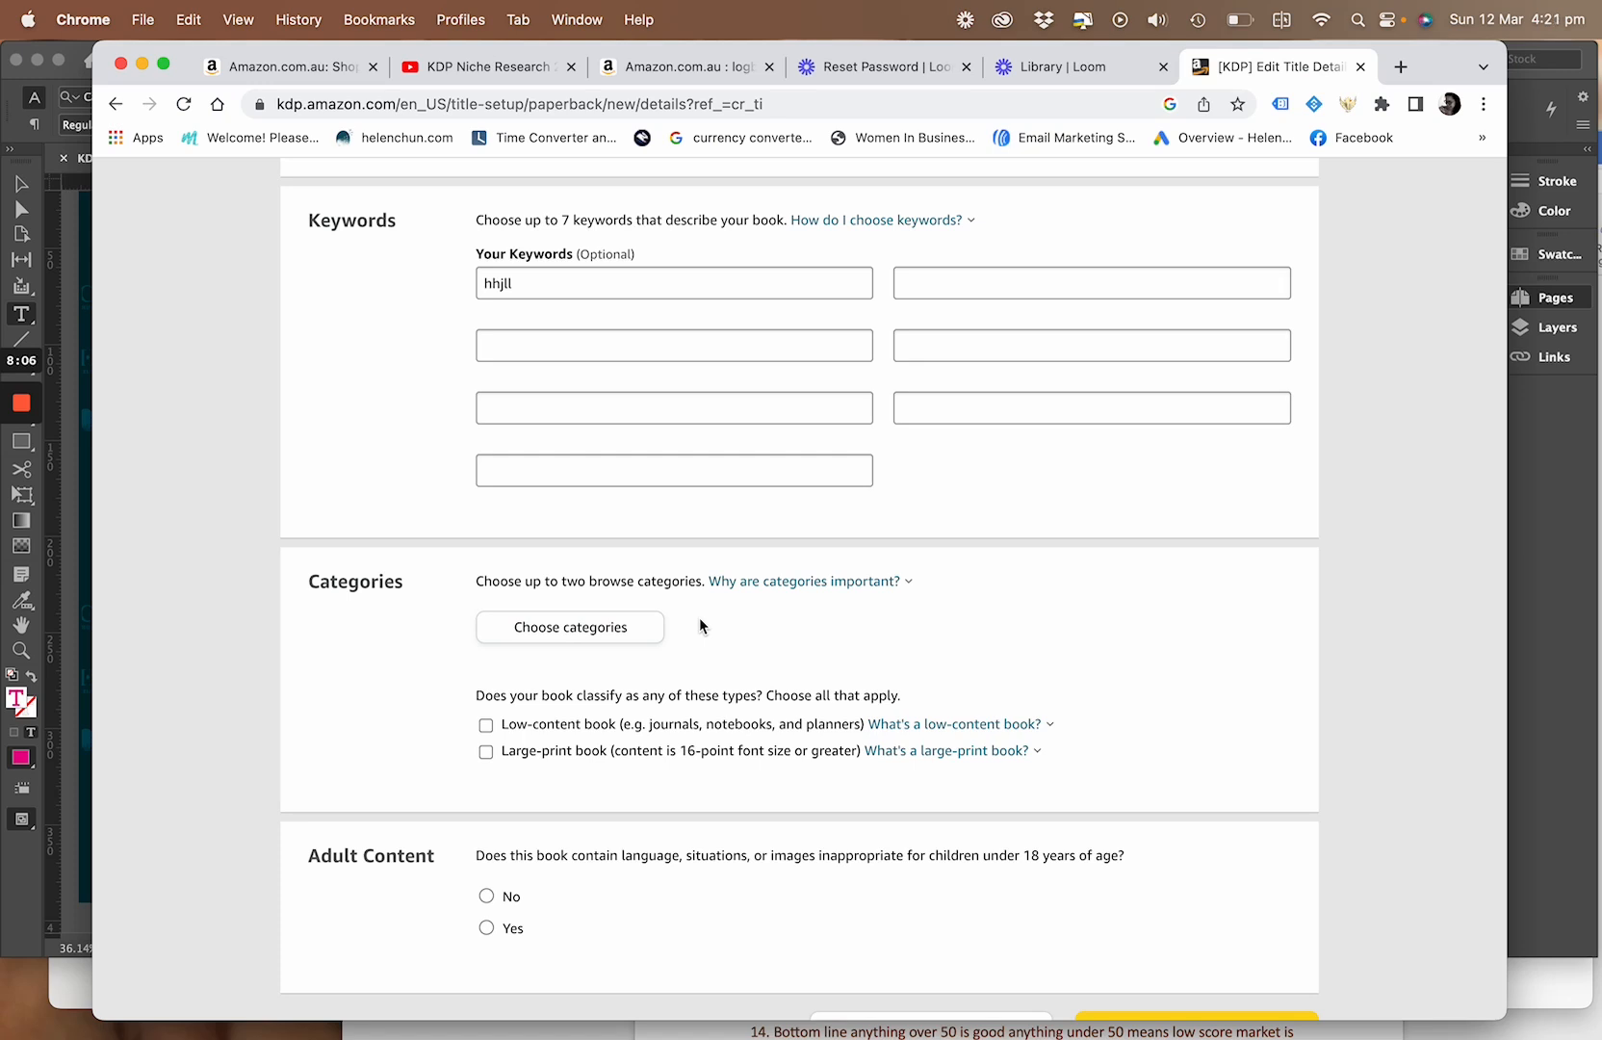
click(597, 631)
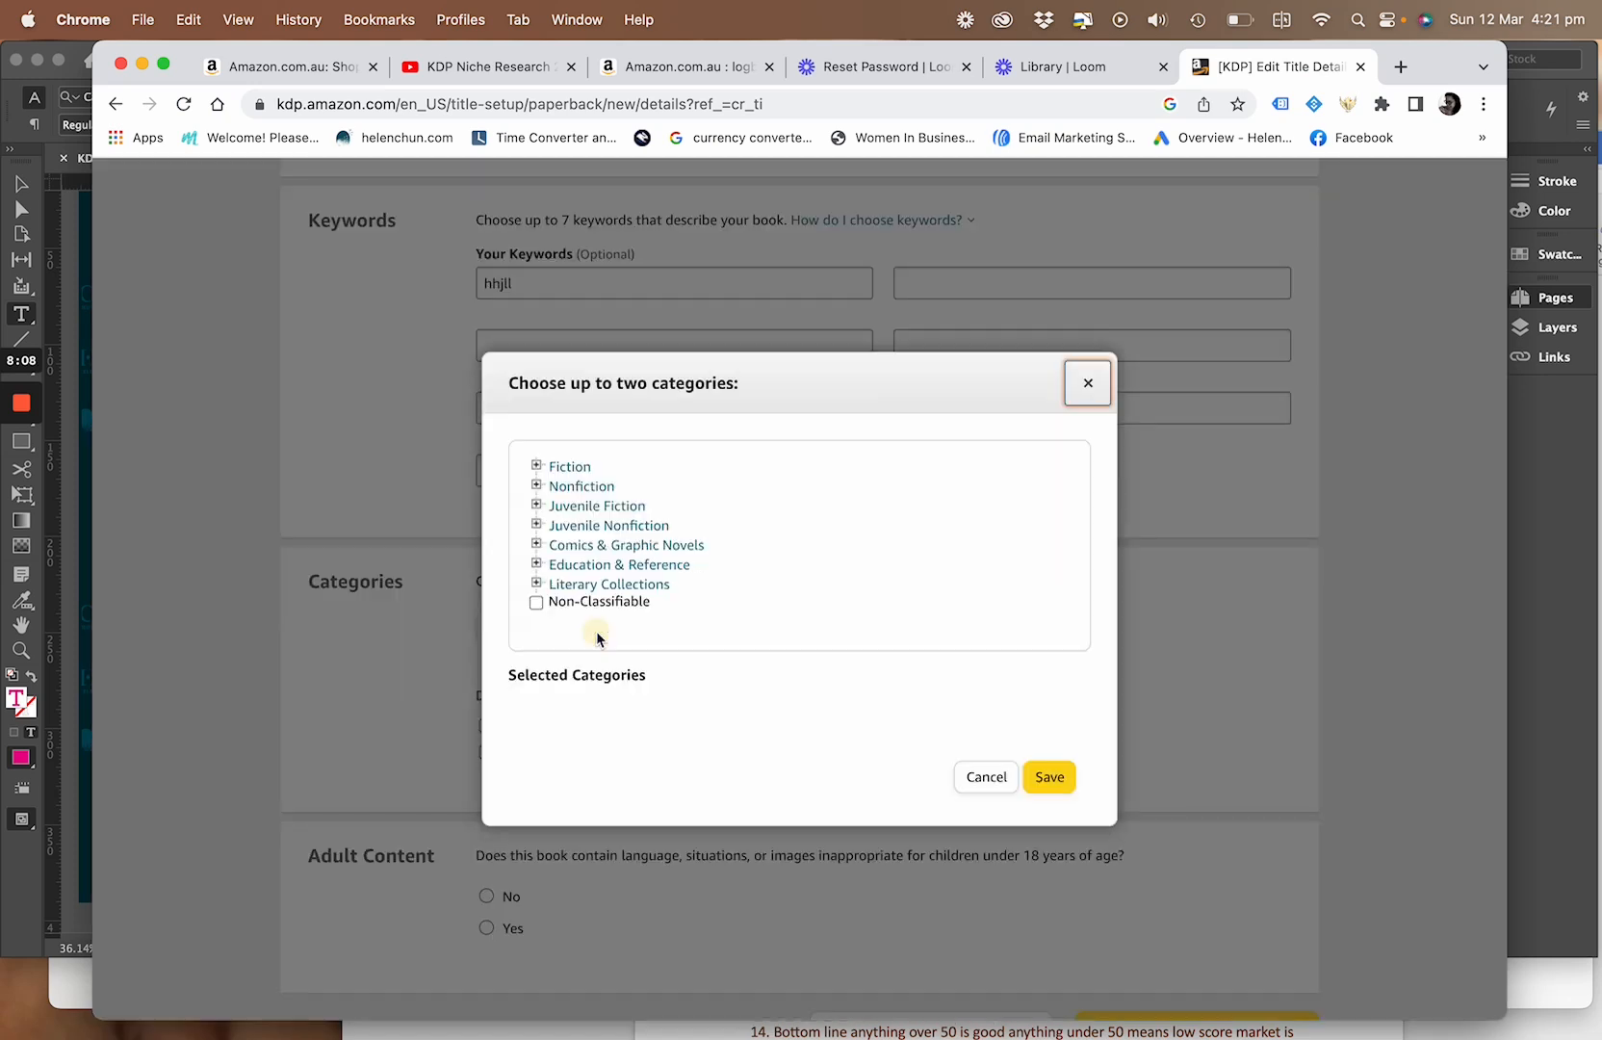
click(576, 470)
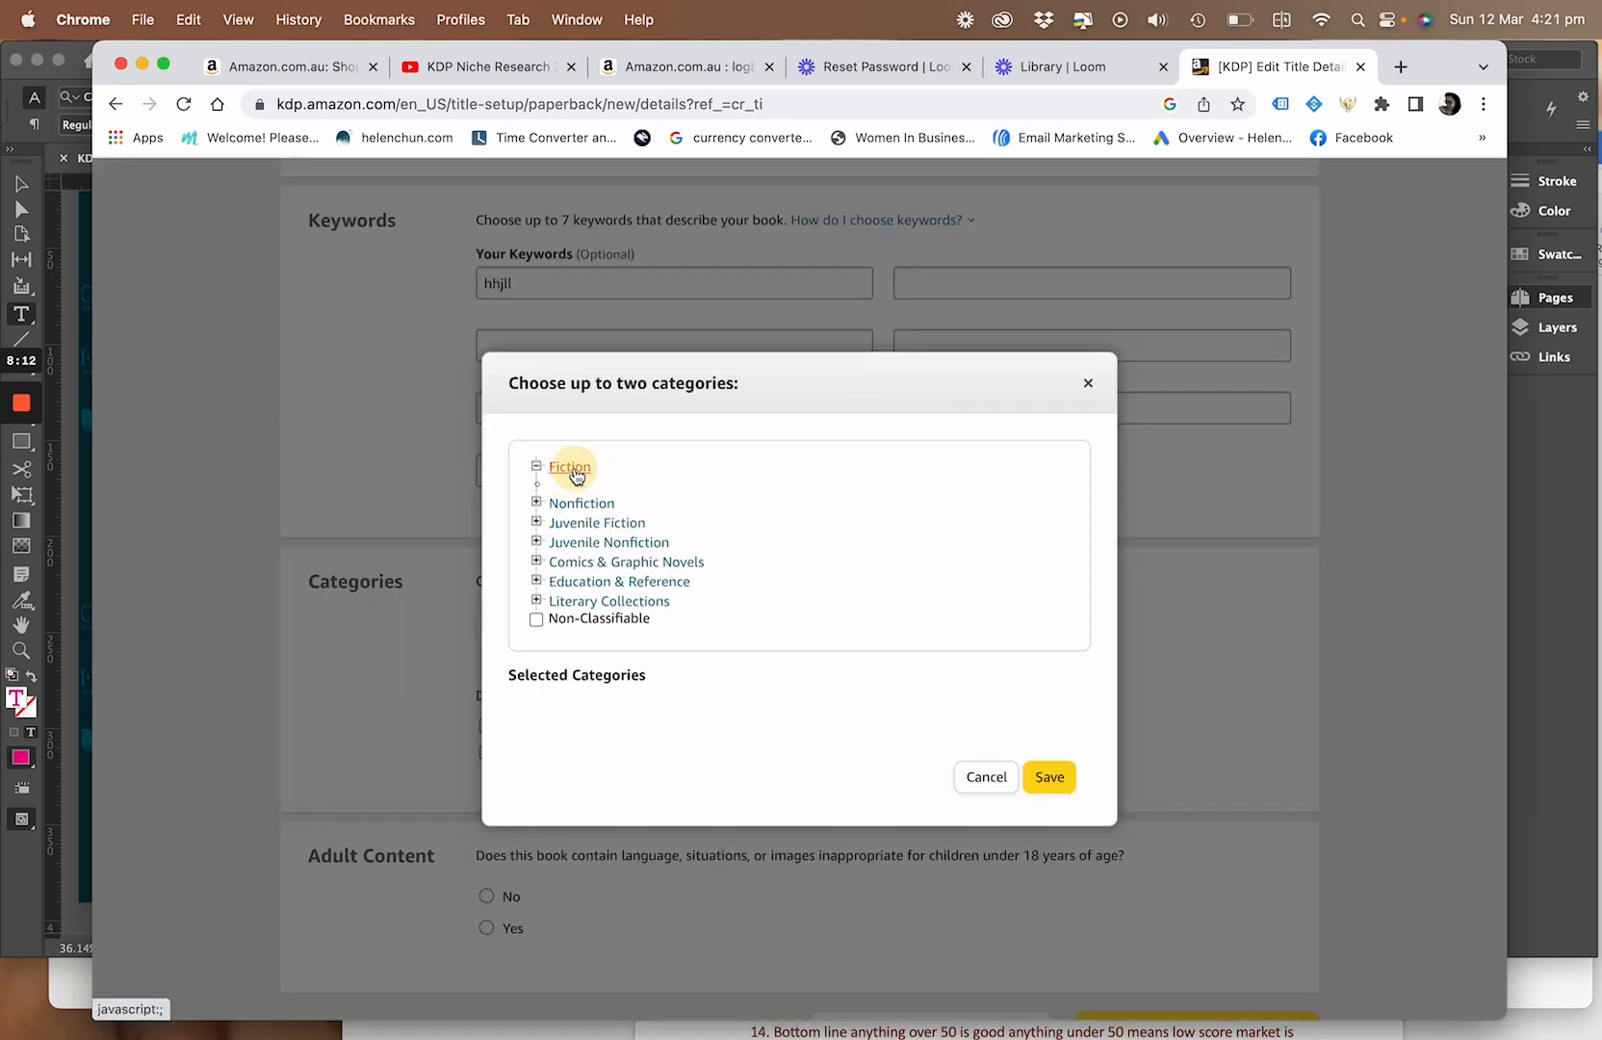
scroll(568, 617, down, 2)
scroll(576, 587, up, 2)
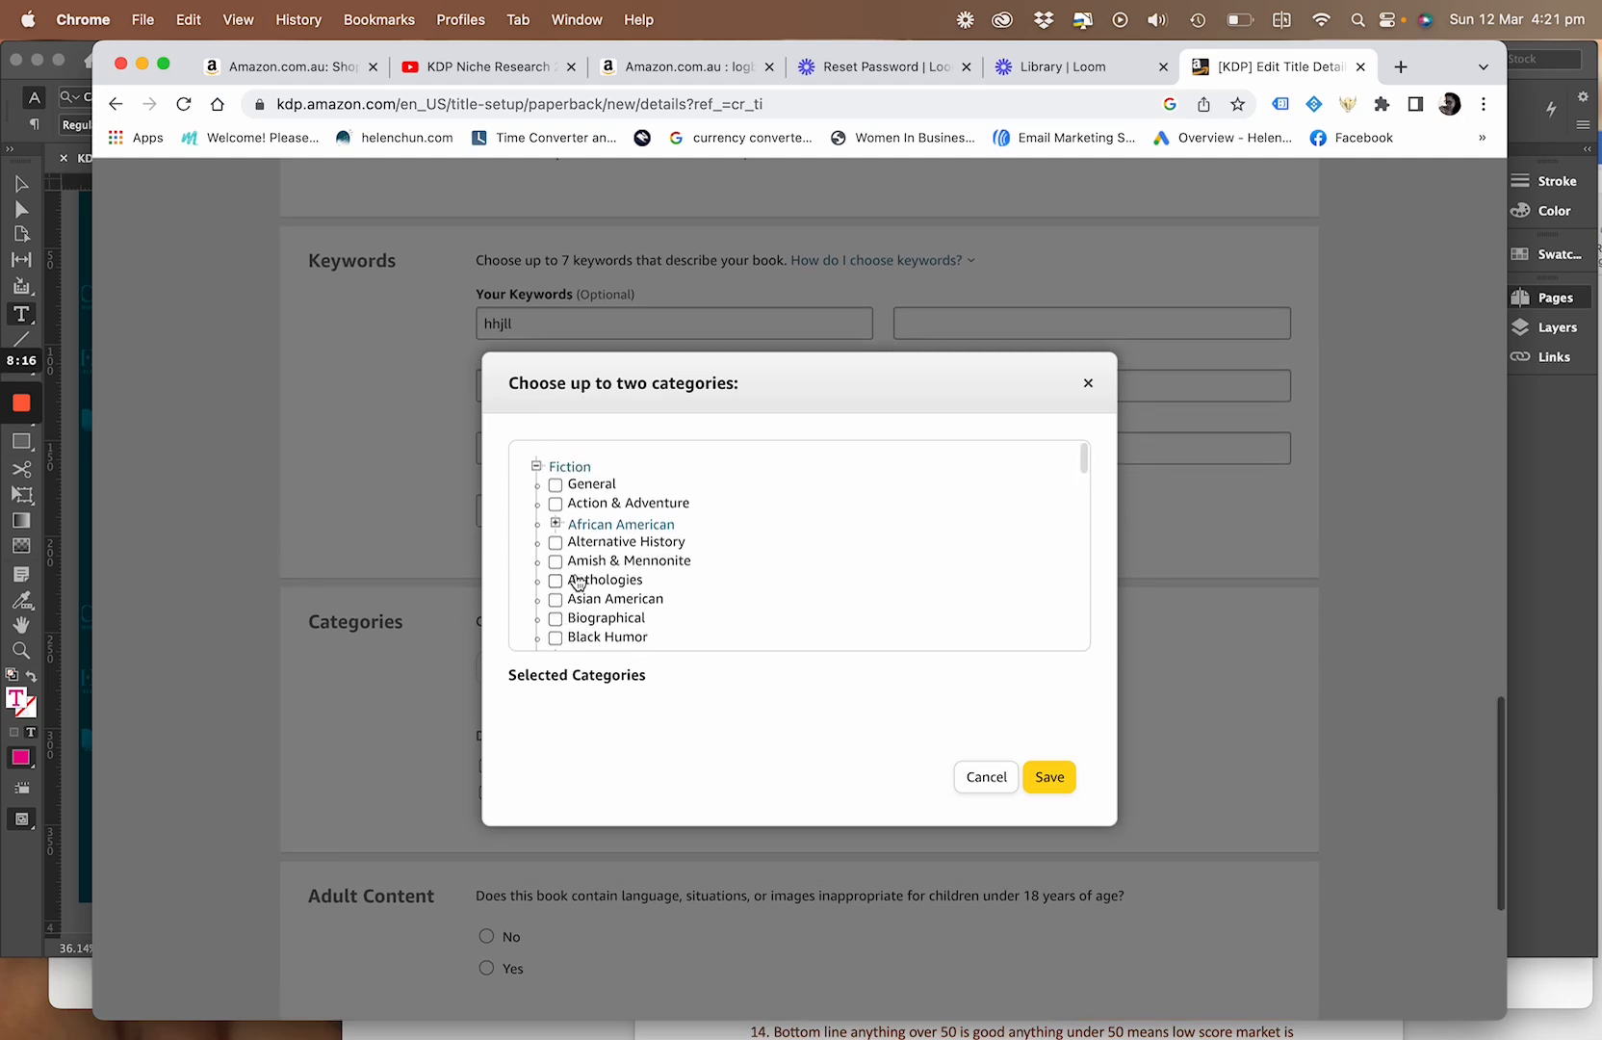
click(556, 504)
scroll(569, 549, down, 8)
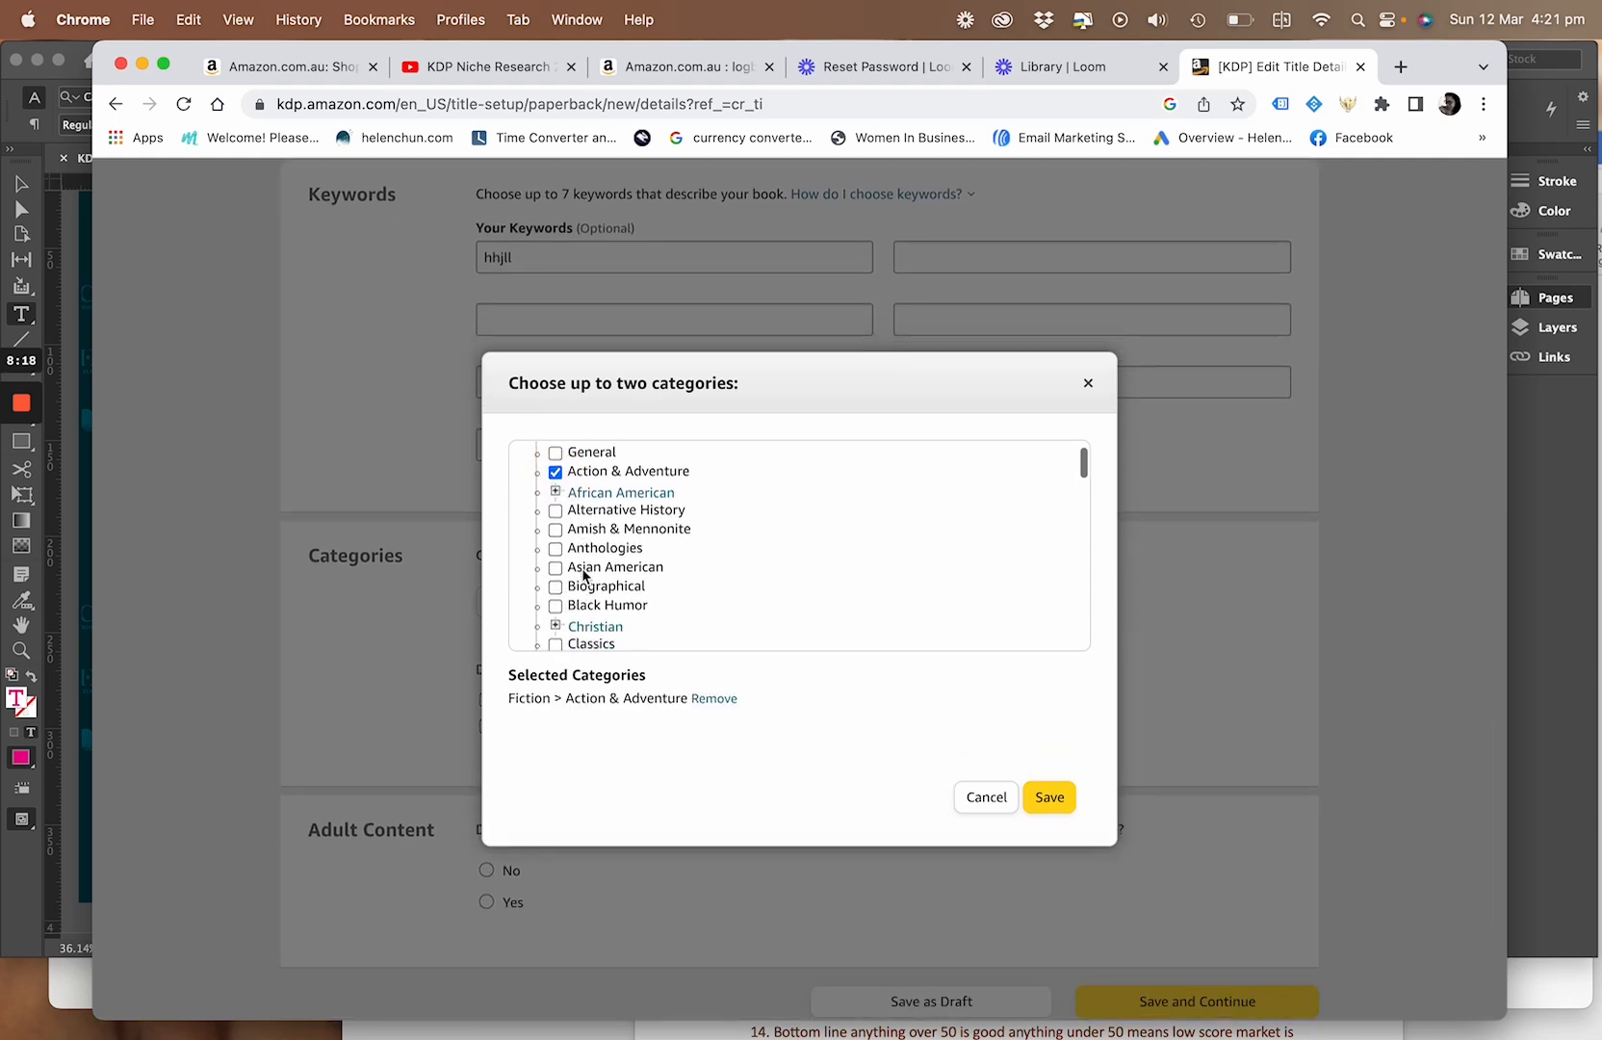
scroll(583, 576, up, 3)
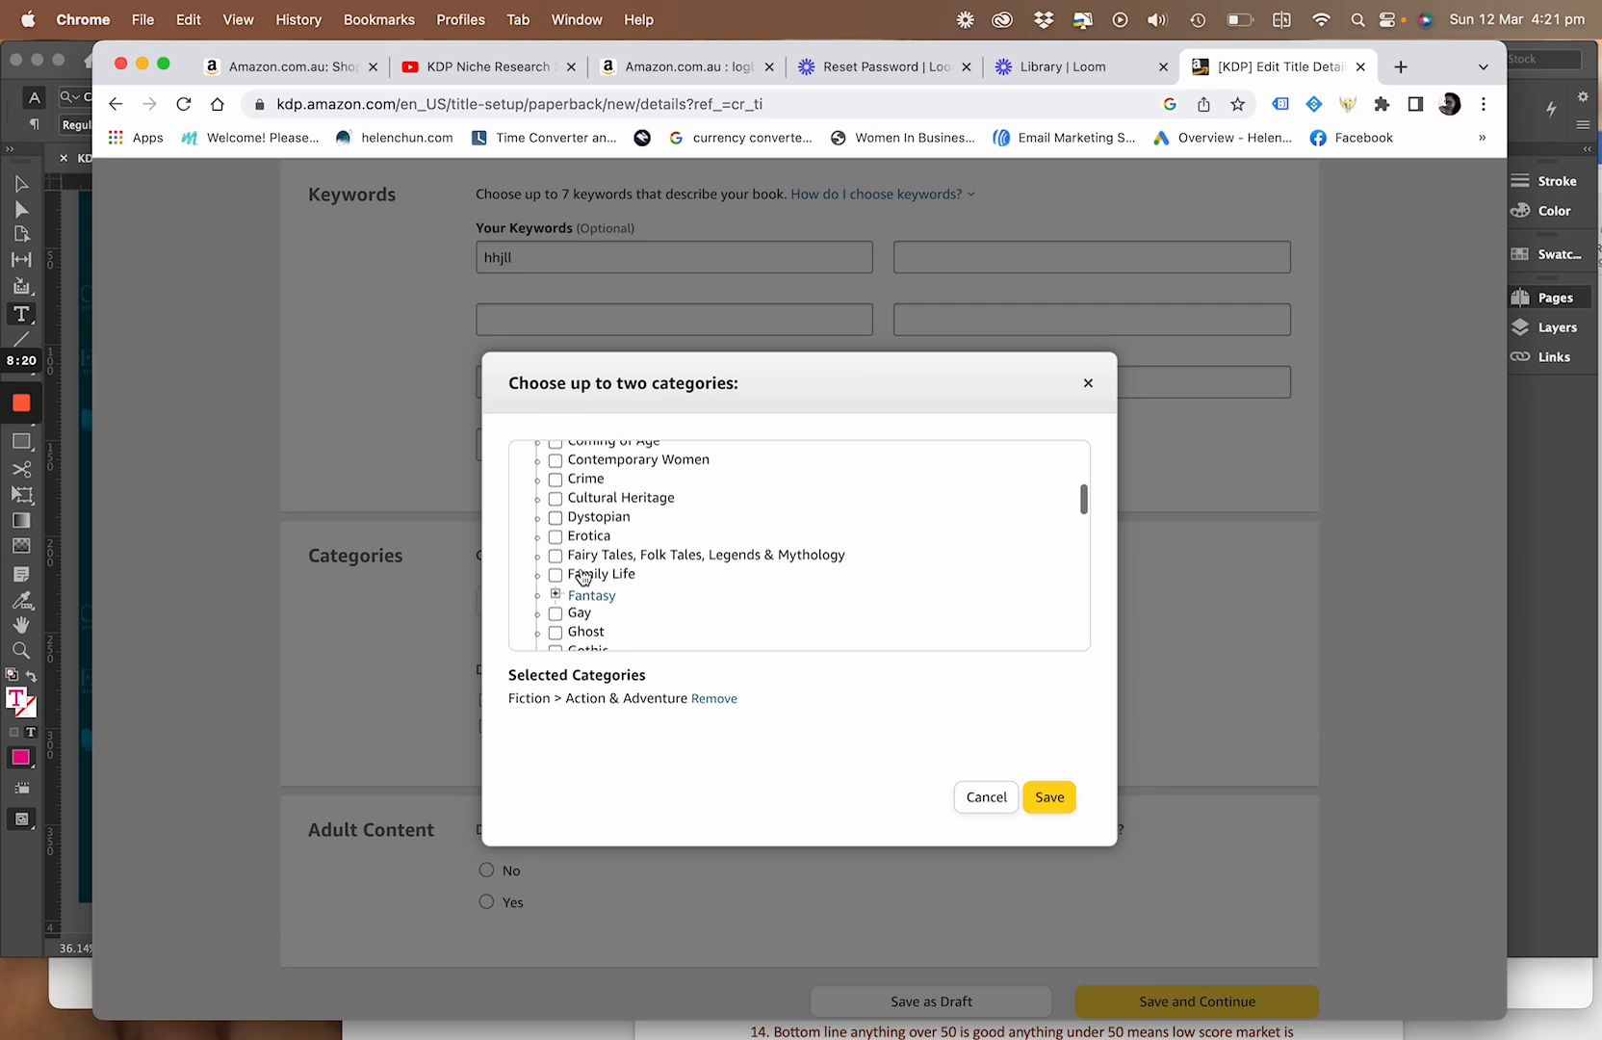
click(555, 554)
Try to add Ghost as a third Fiction category for the paperback
scroll(587, 588, down, 2)
scroll(605, 606, down, 4)
scroll(605, 606, up, 3)
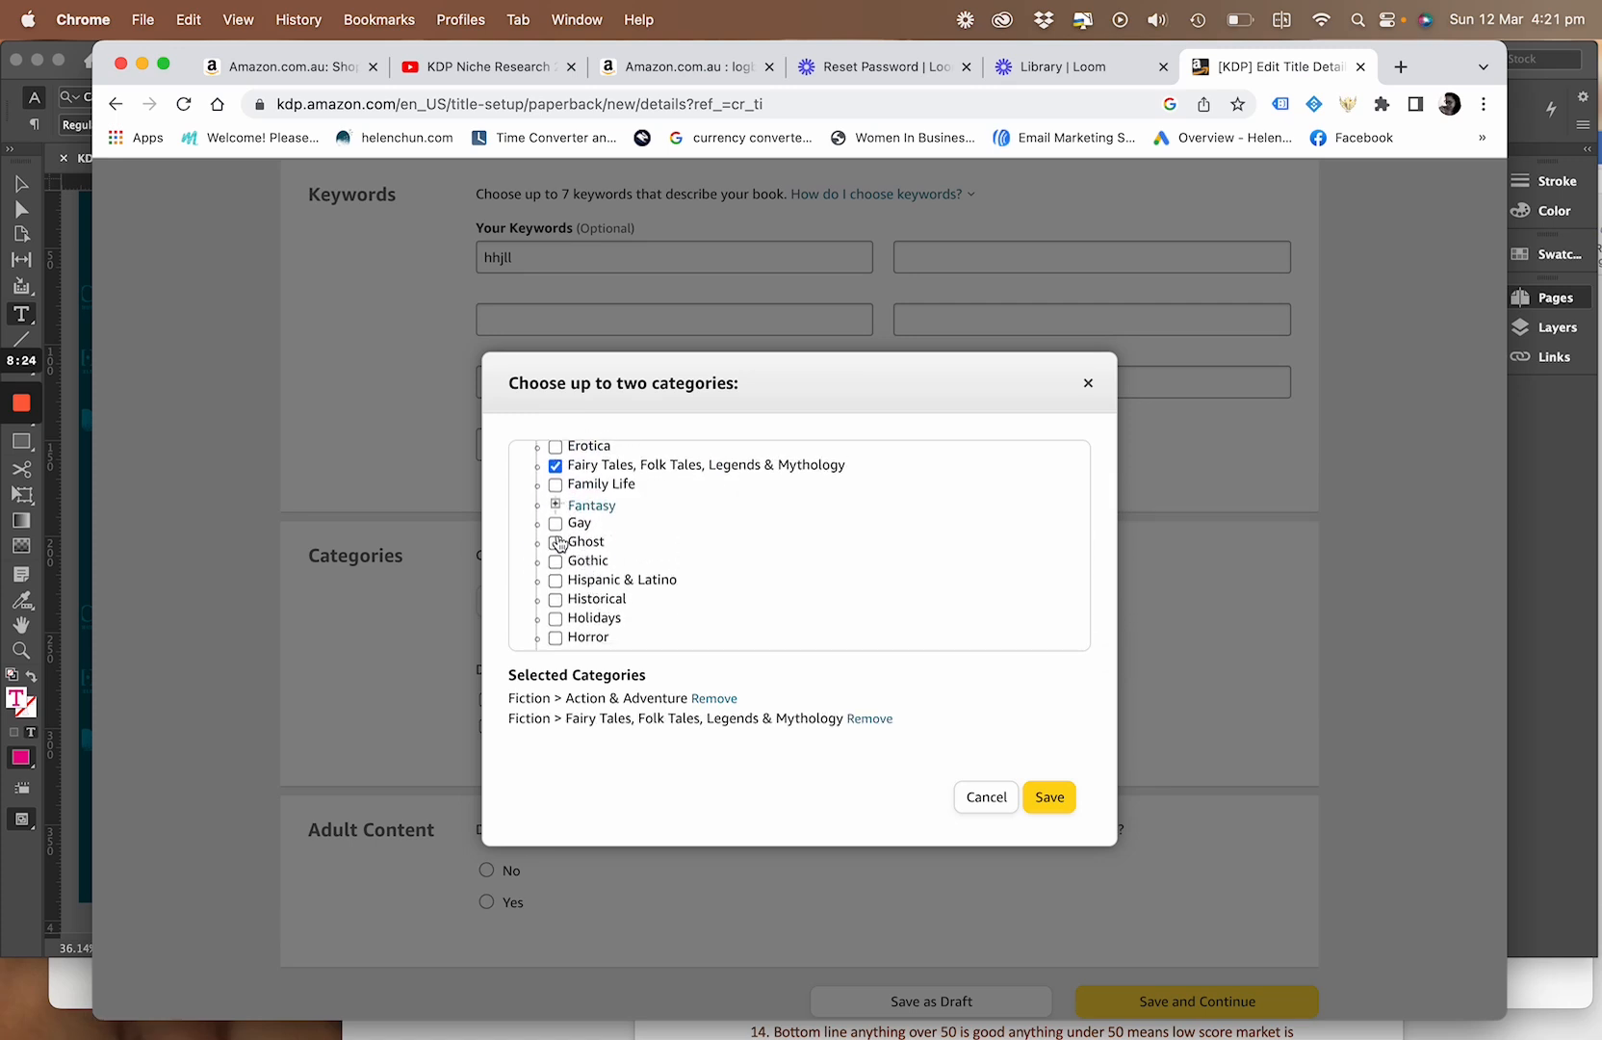
click(558, 545)
scroll(559, 546, down, 5)
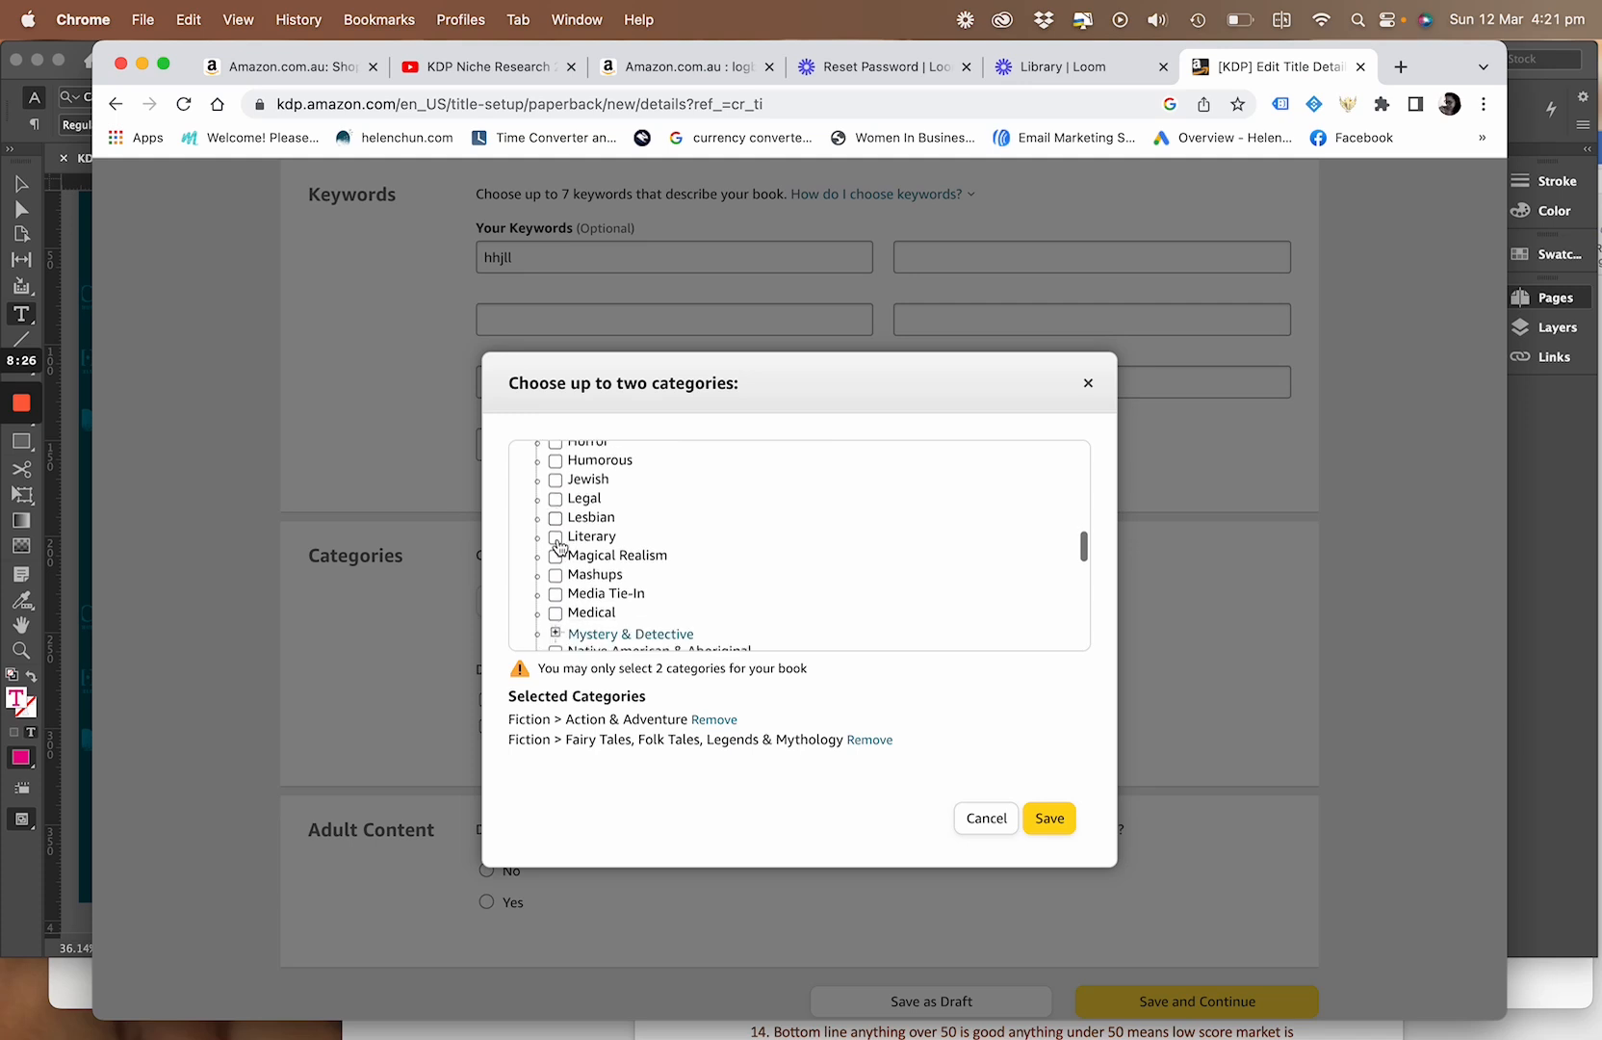
scroll(563, 548, up, 2)
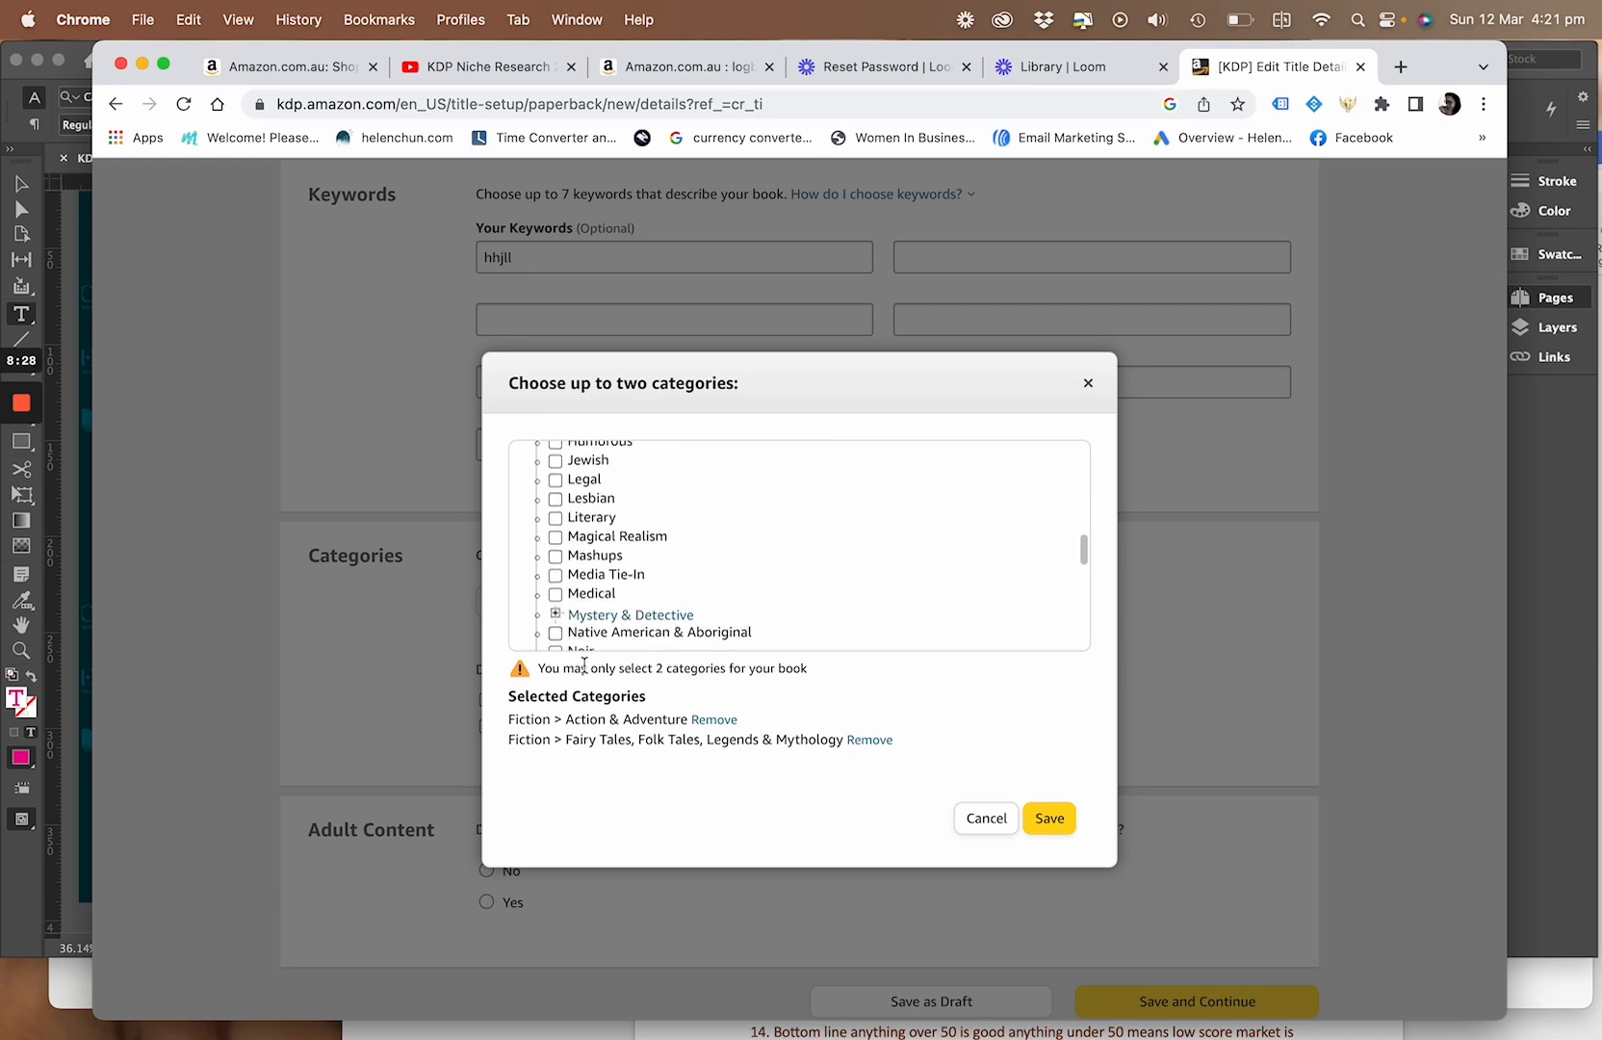
scroll(570, 613, up, 6)
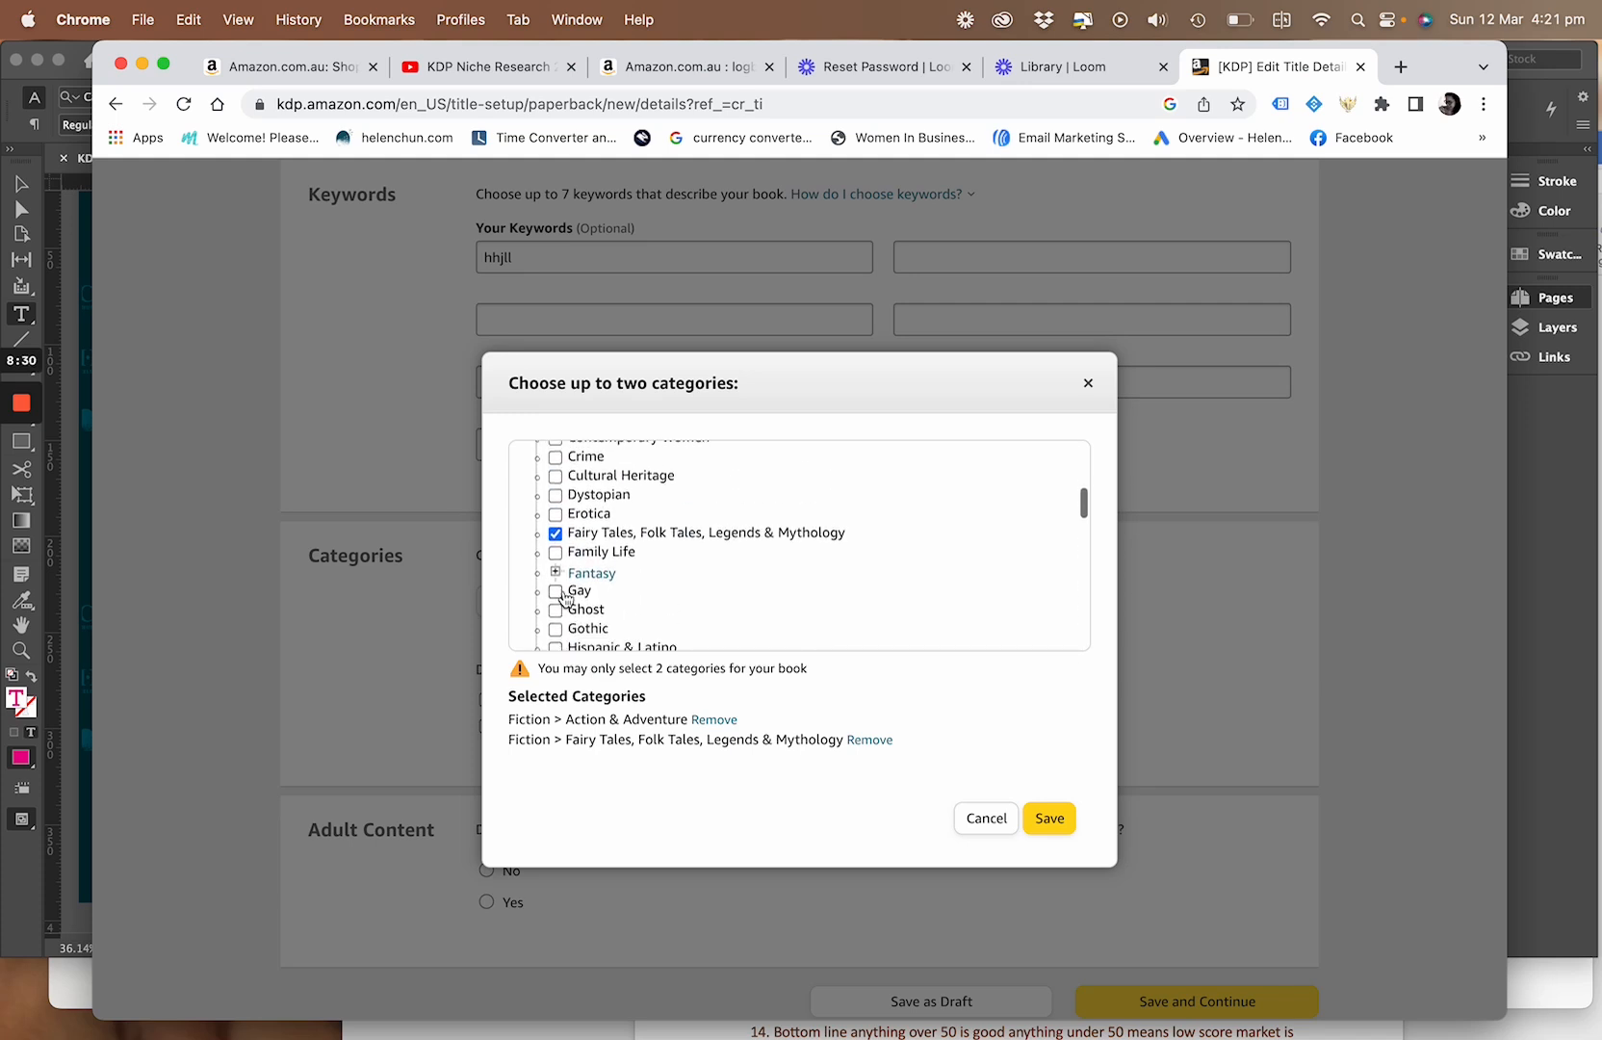
Deselect Fairy Tales, Folk Tales, Legends & Mythology, collapse the Fiction group and cancel the category selection
click(557, 541)
scroll(558, 545, up, 6)
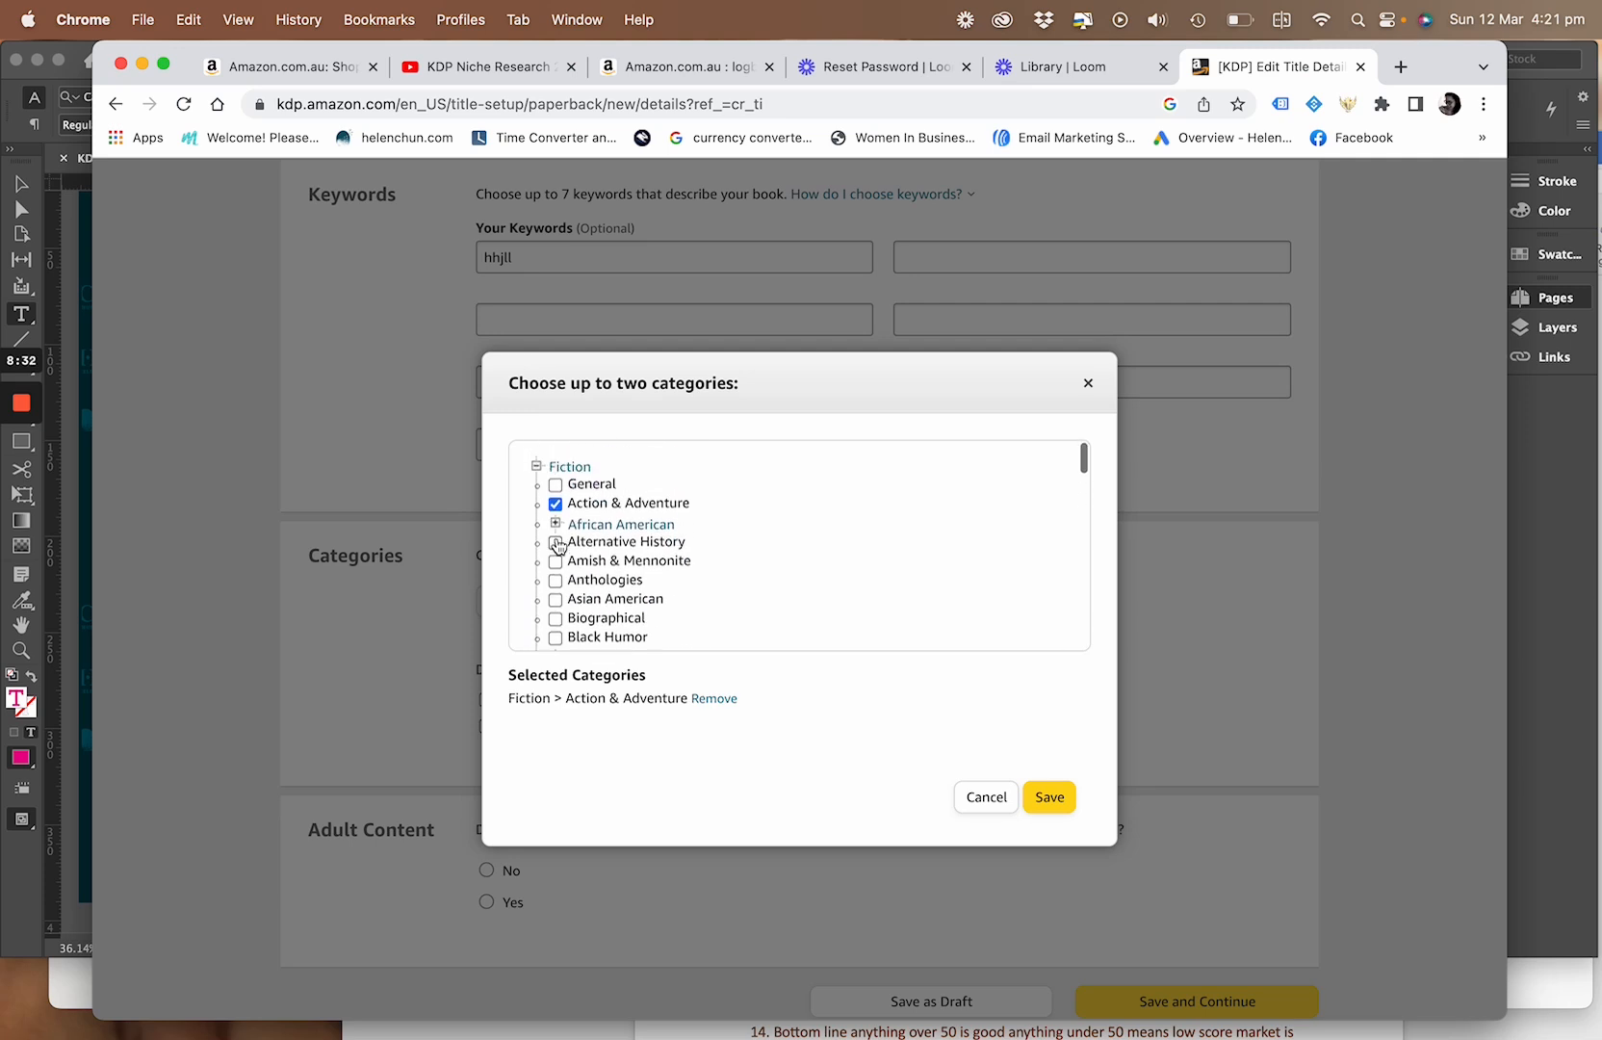
click(537, 467)
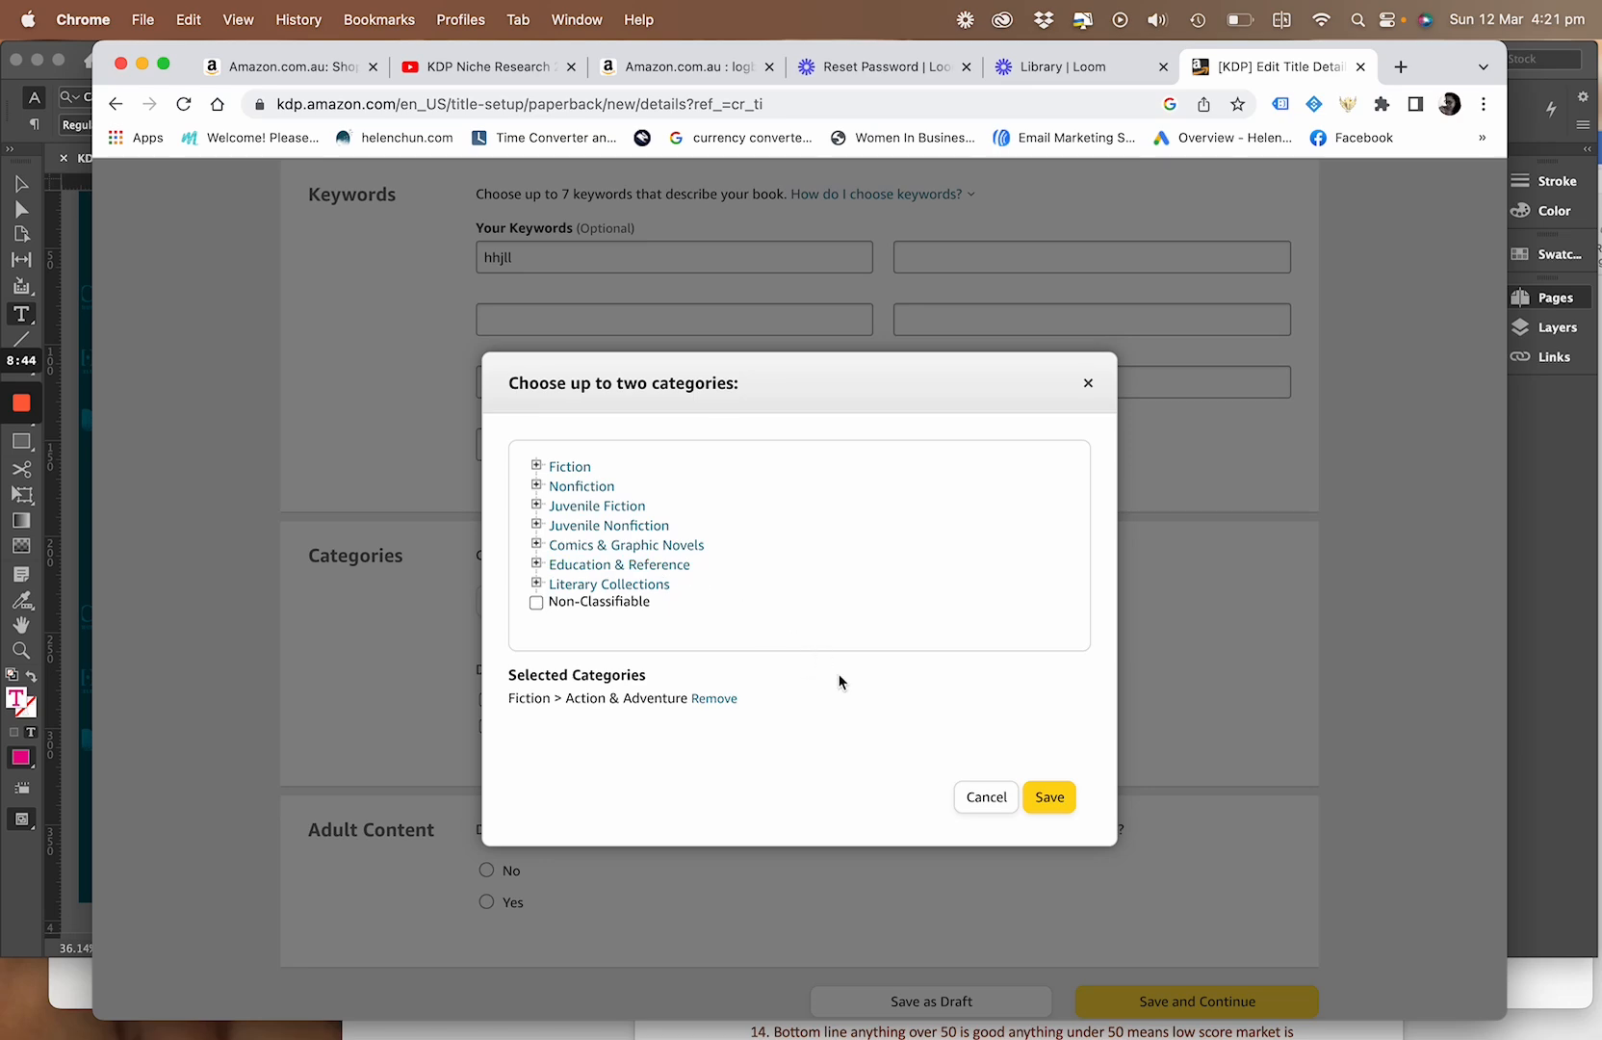
click(975, 799)
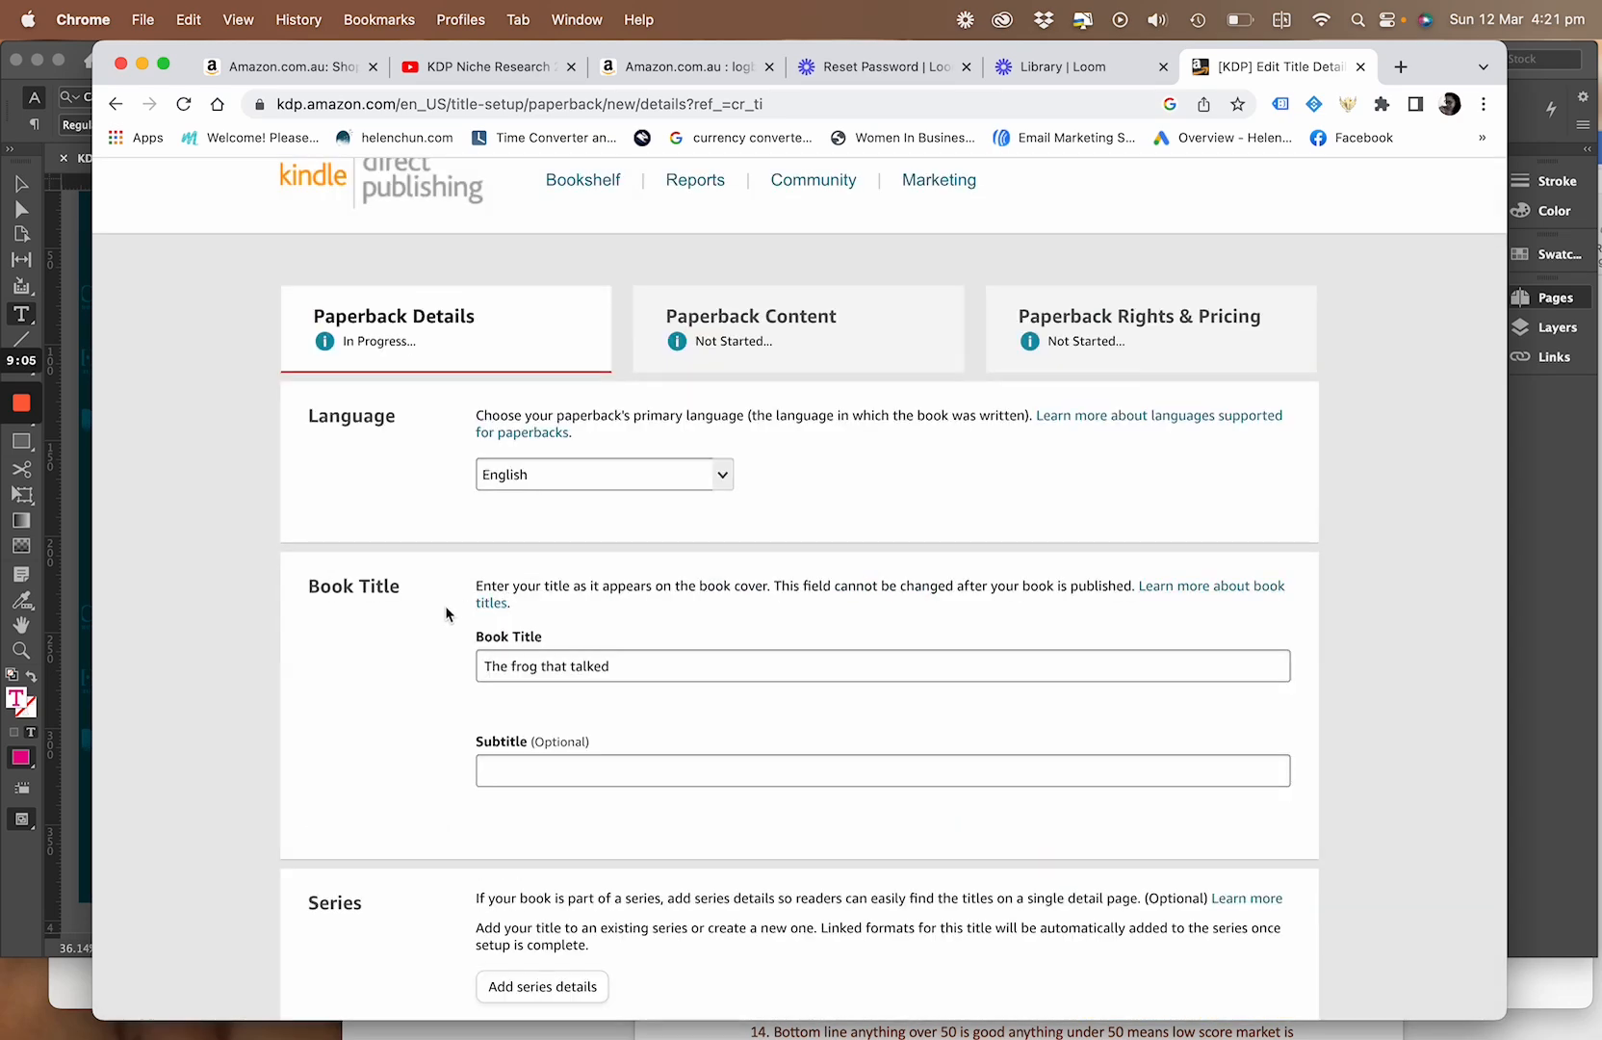
Set the paperback's subtitle to "Bedtime stories for kids" and go back down to the Keywords section
scroll(667, 660, down, 3)
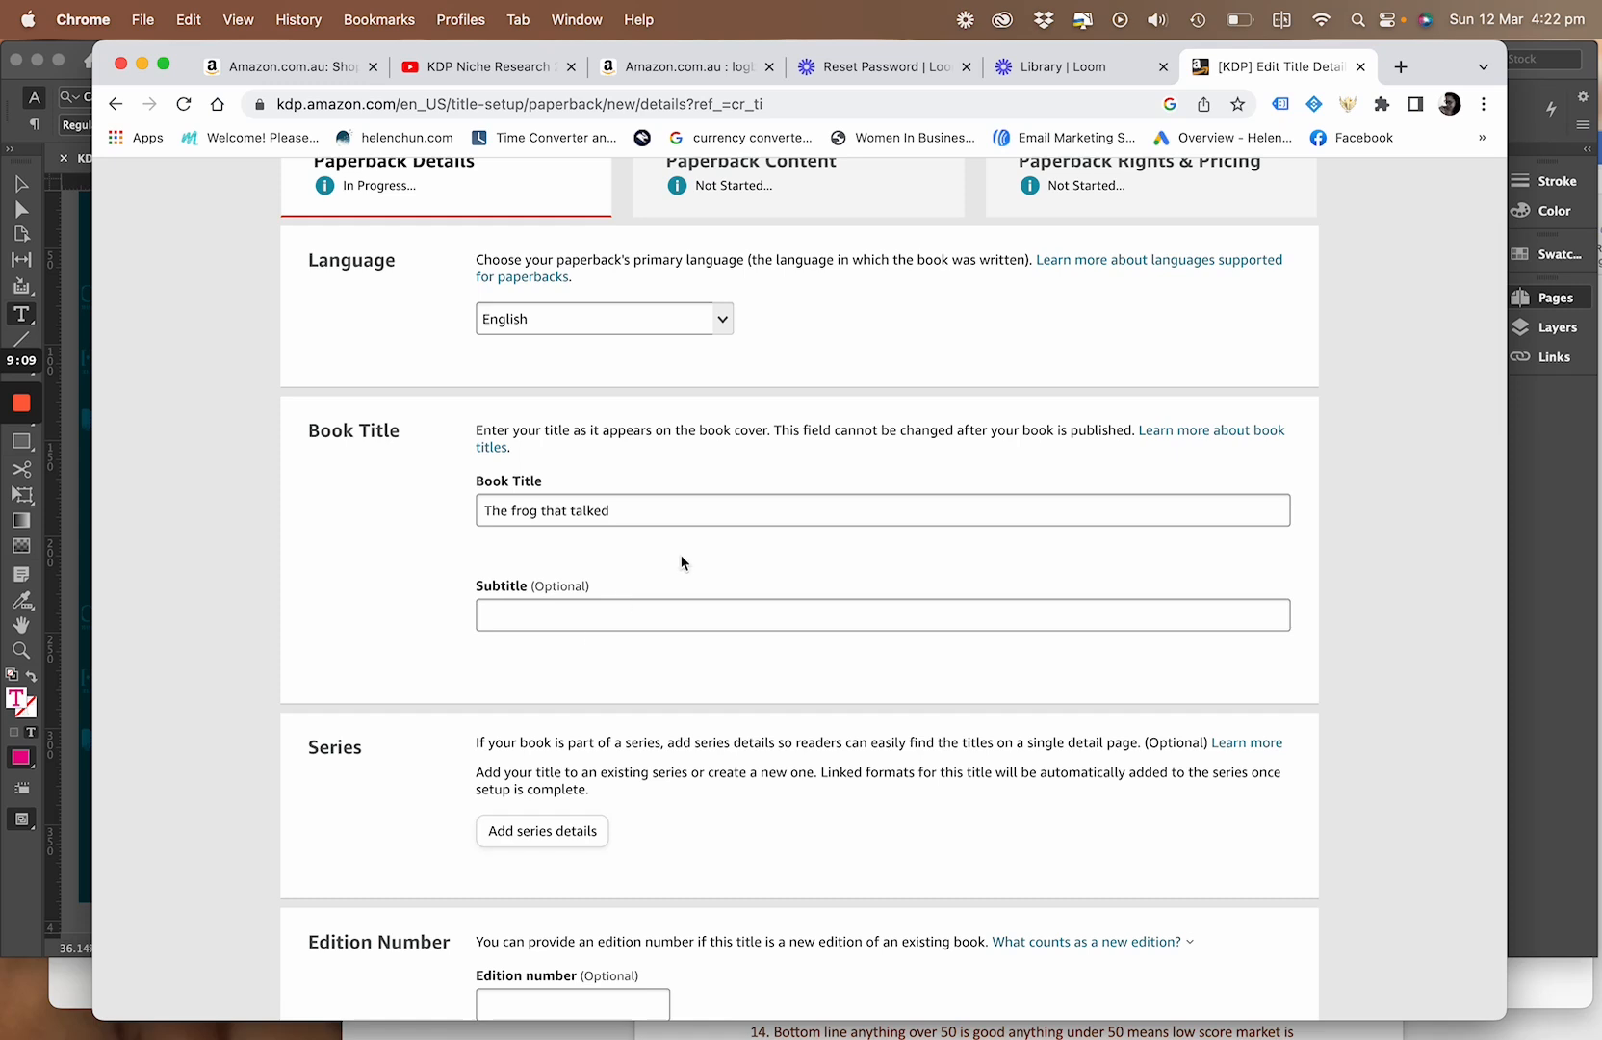
click(552, 619)
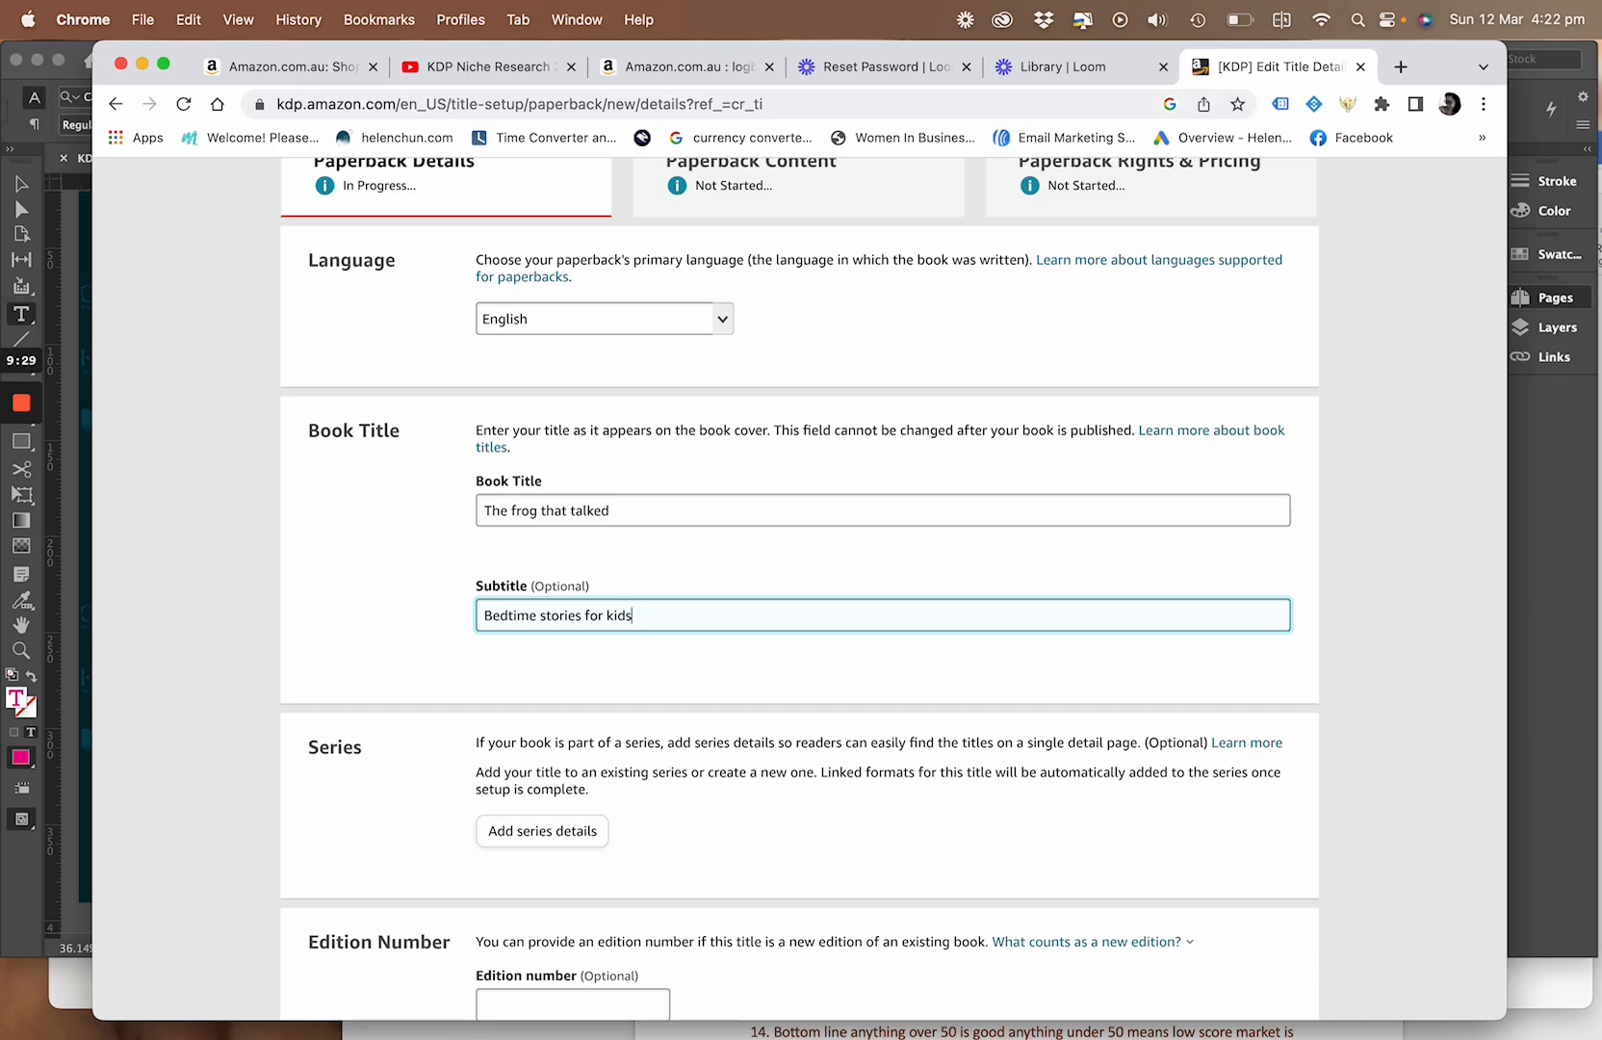
scroll(800, 587, down, 7)
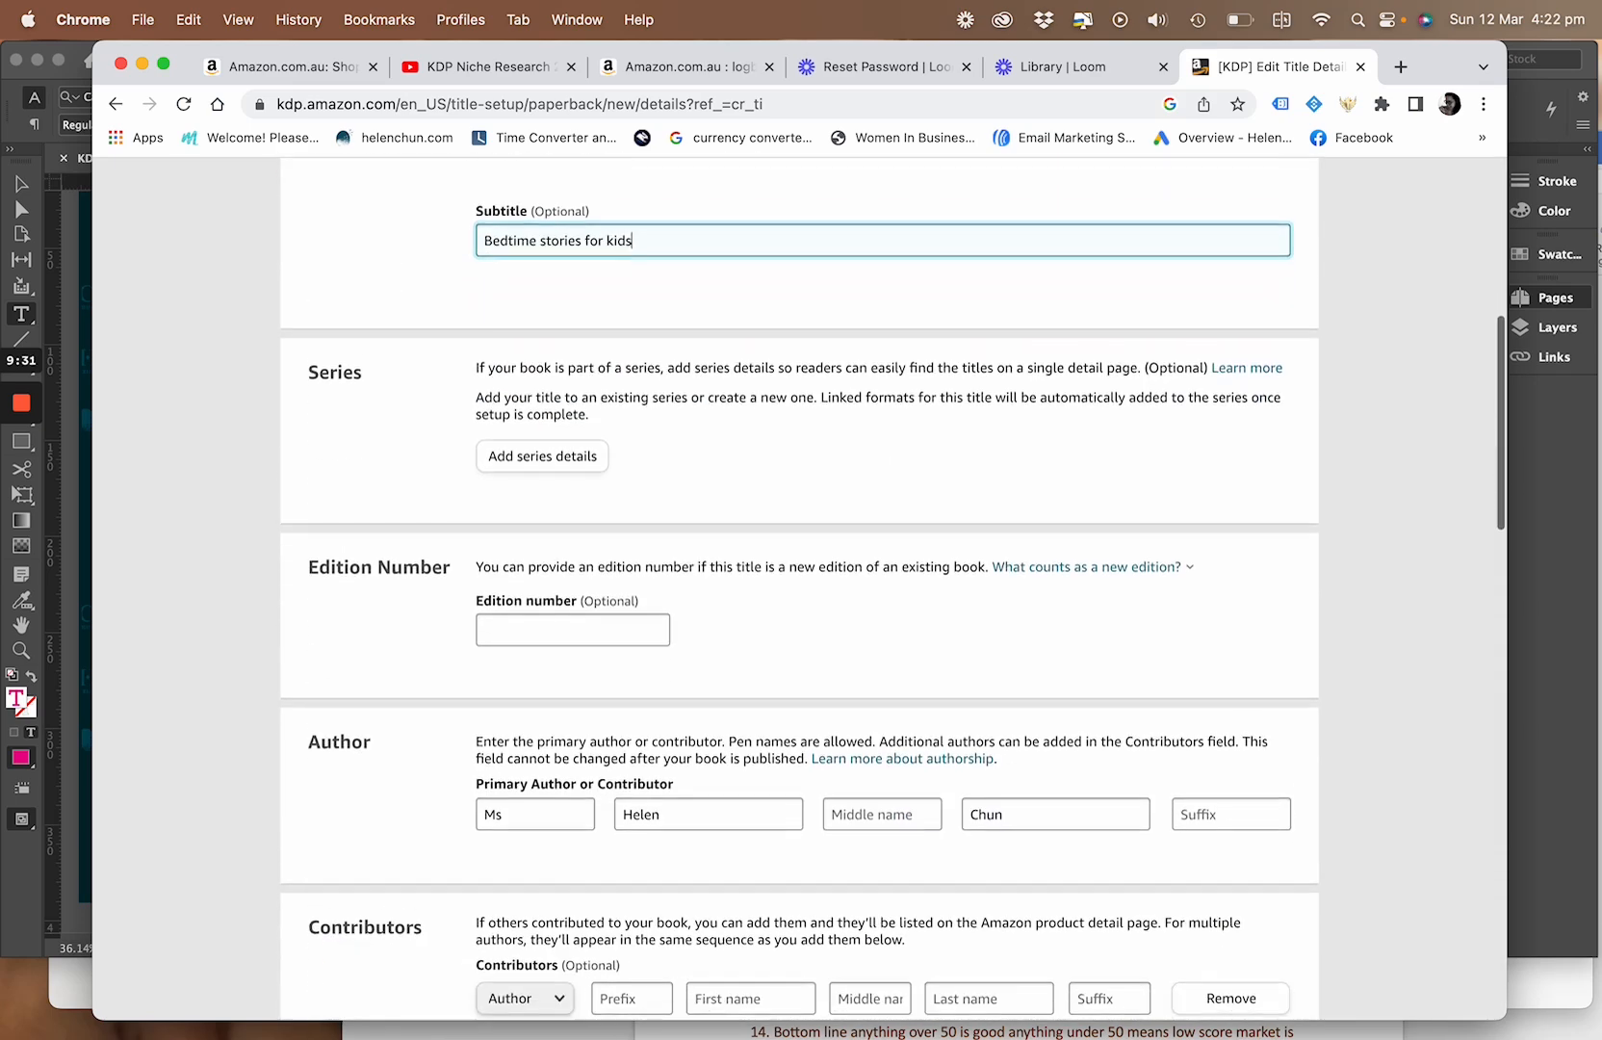
scroll(799, 588, down, 11)
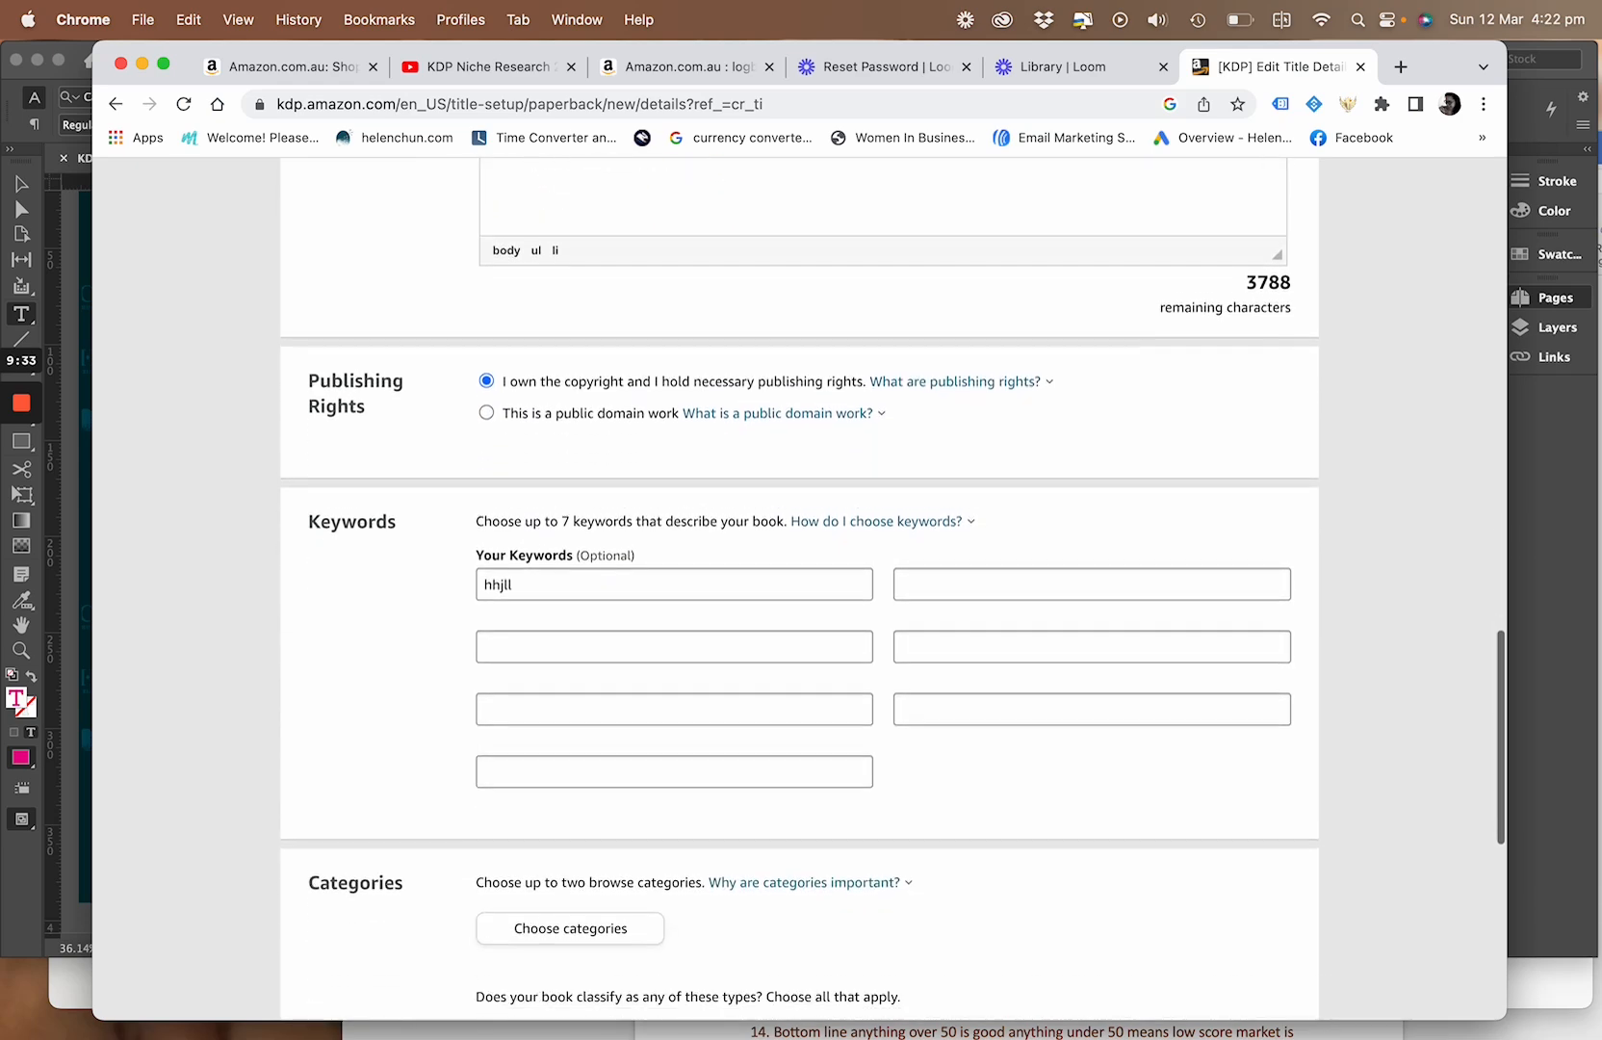
Review the paperback details form, from the language and book title through the keywords to the adult content question
scroll(799, 588, up, 18)
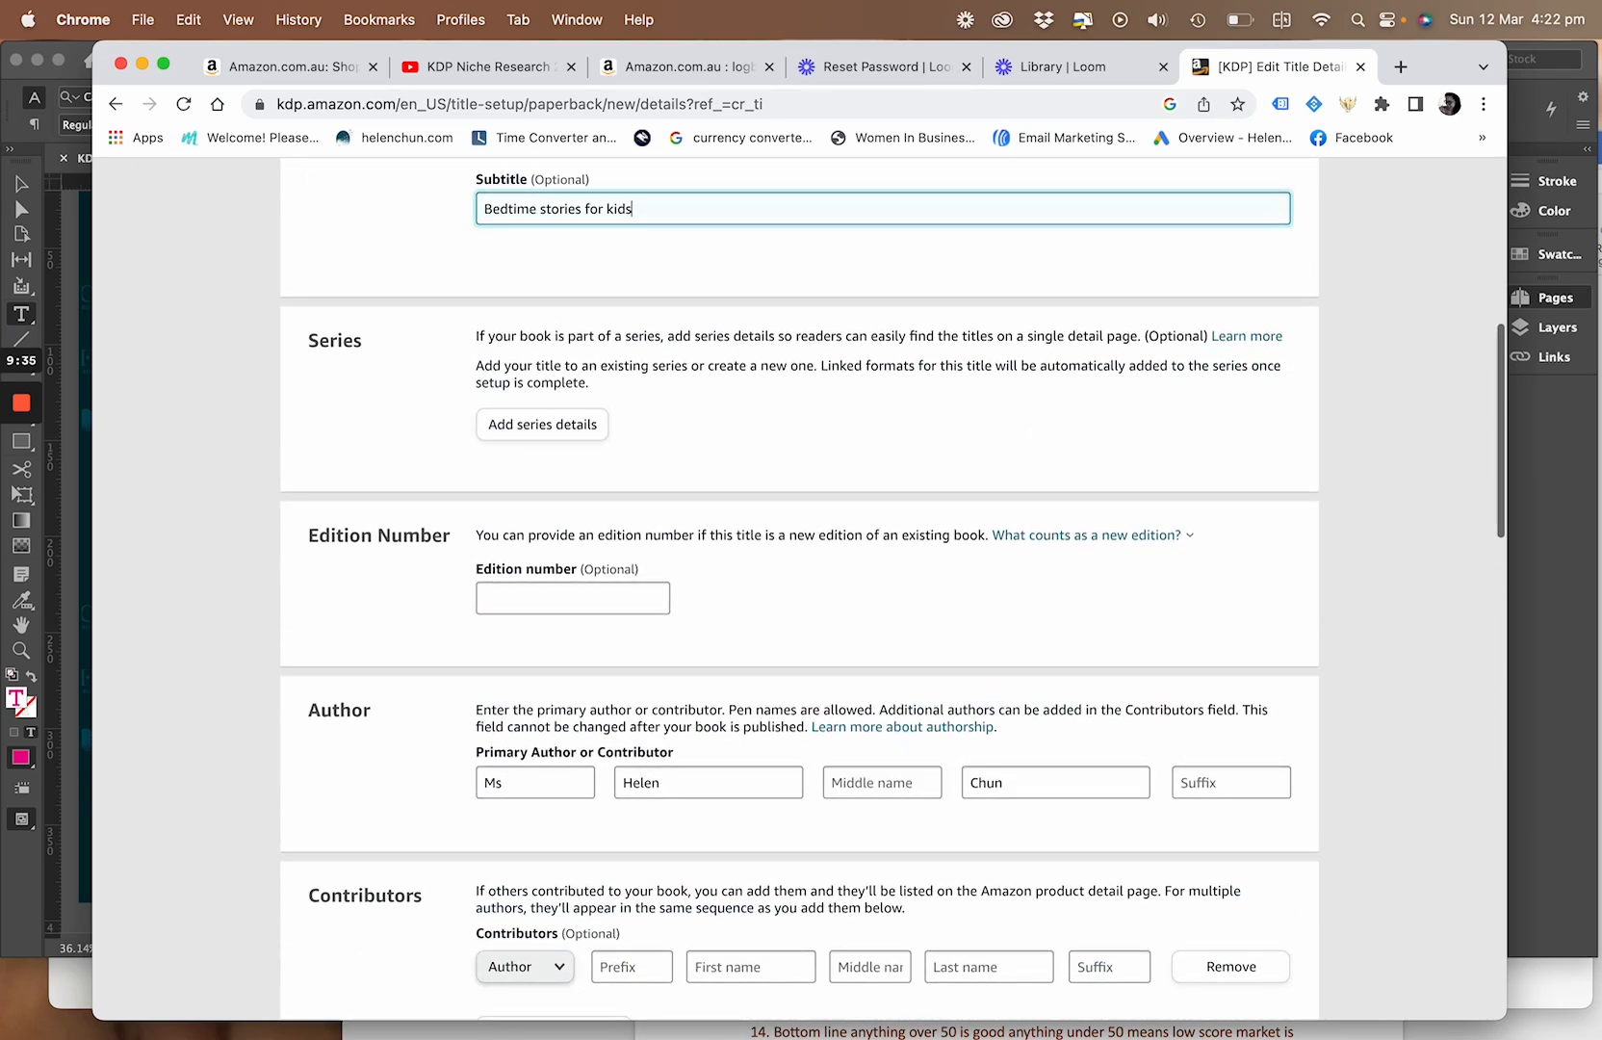
scroll(624, 606, up, 1)
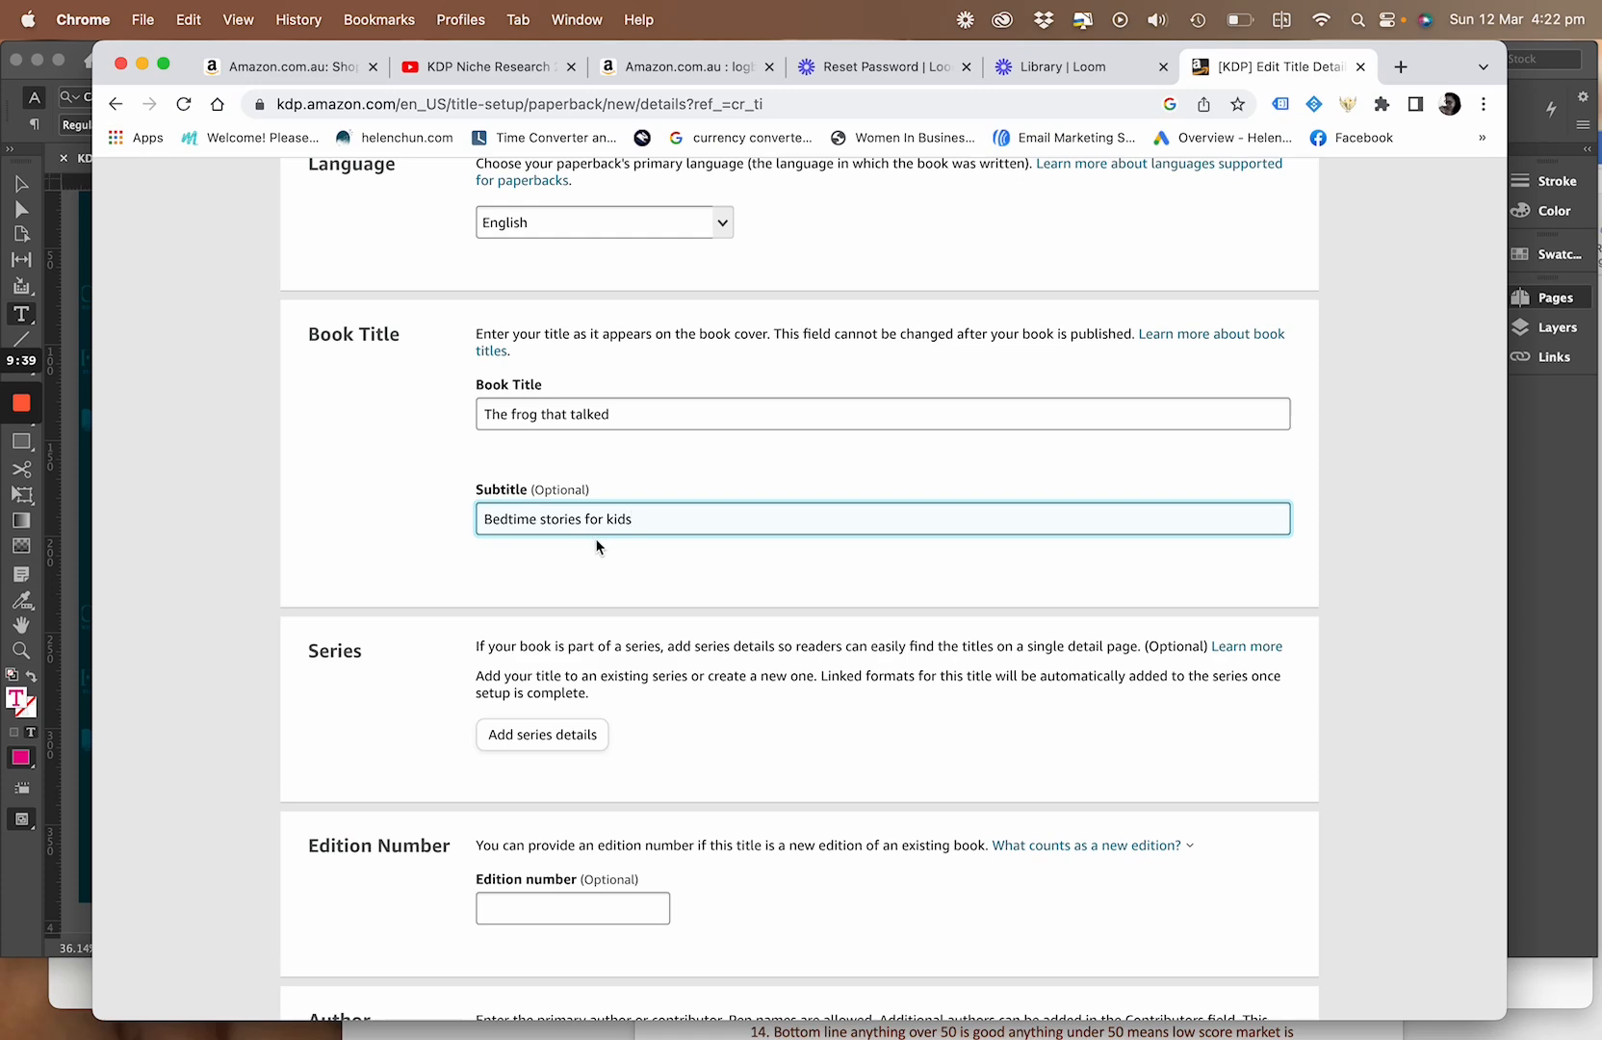
scroll(597, 545, down, 2)
scroll(597, 545, up, 3)
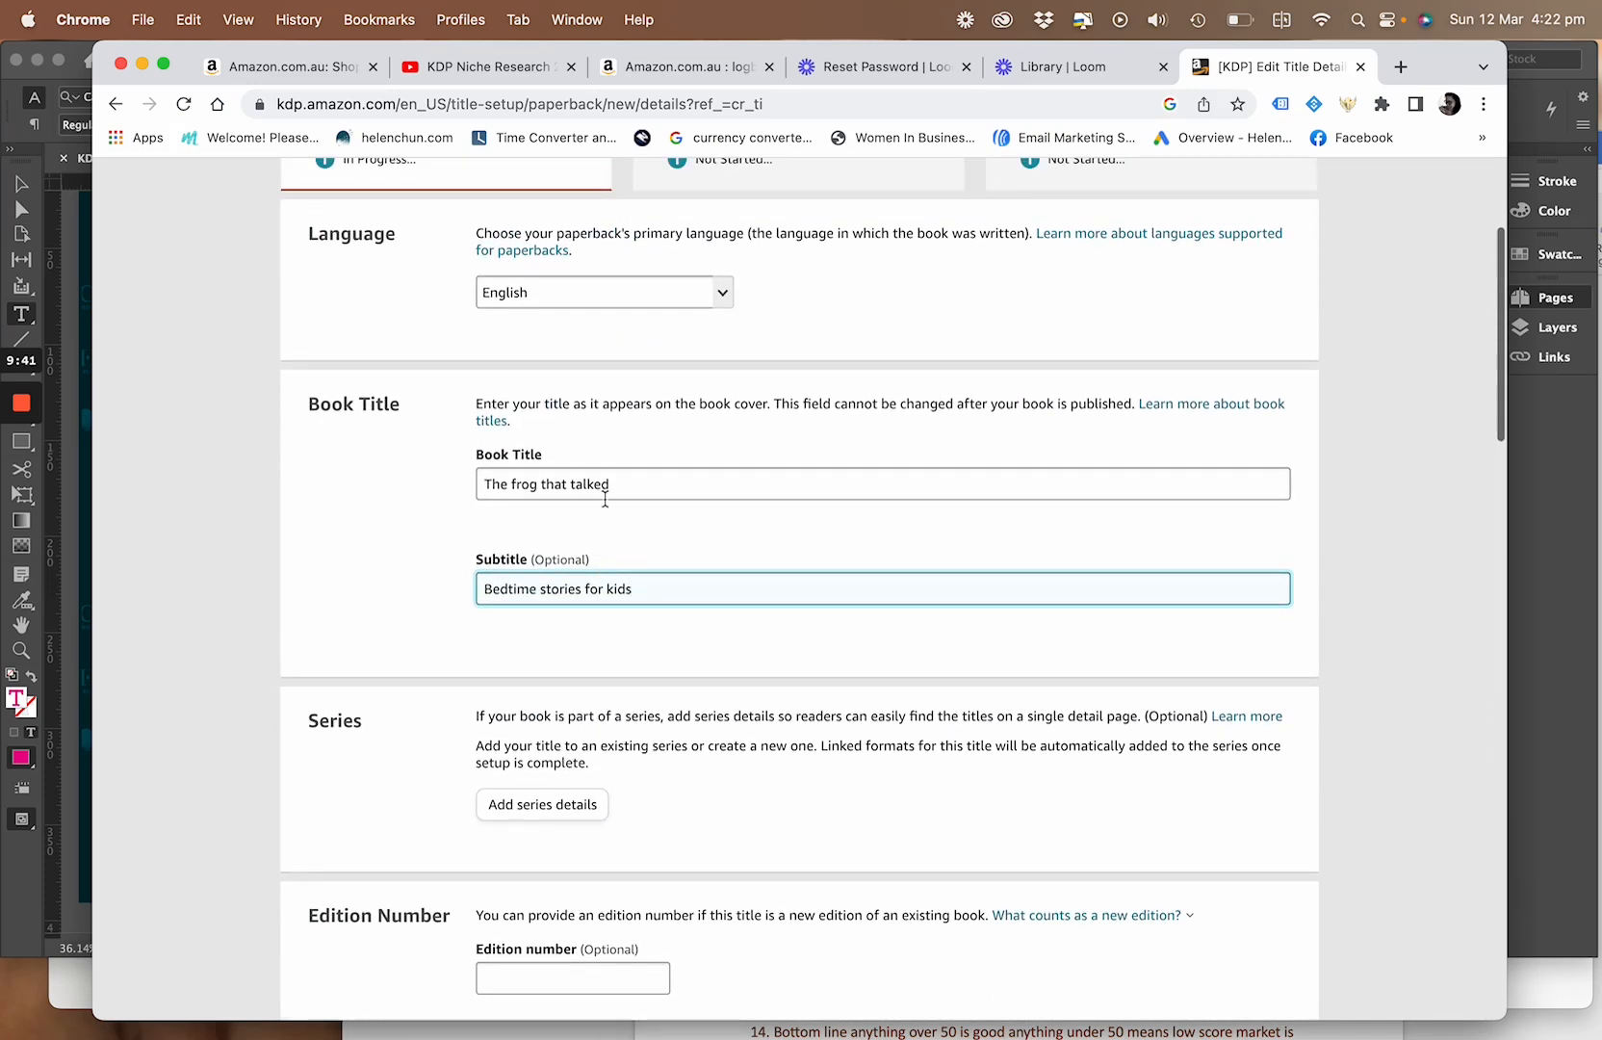
scroll(702, 640, down, 15)
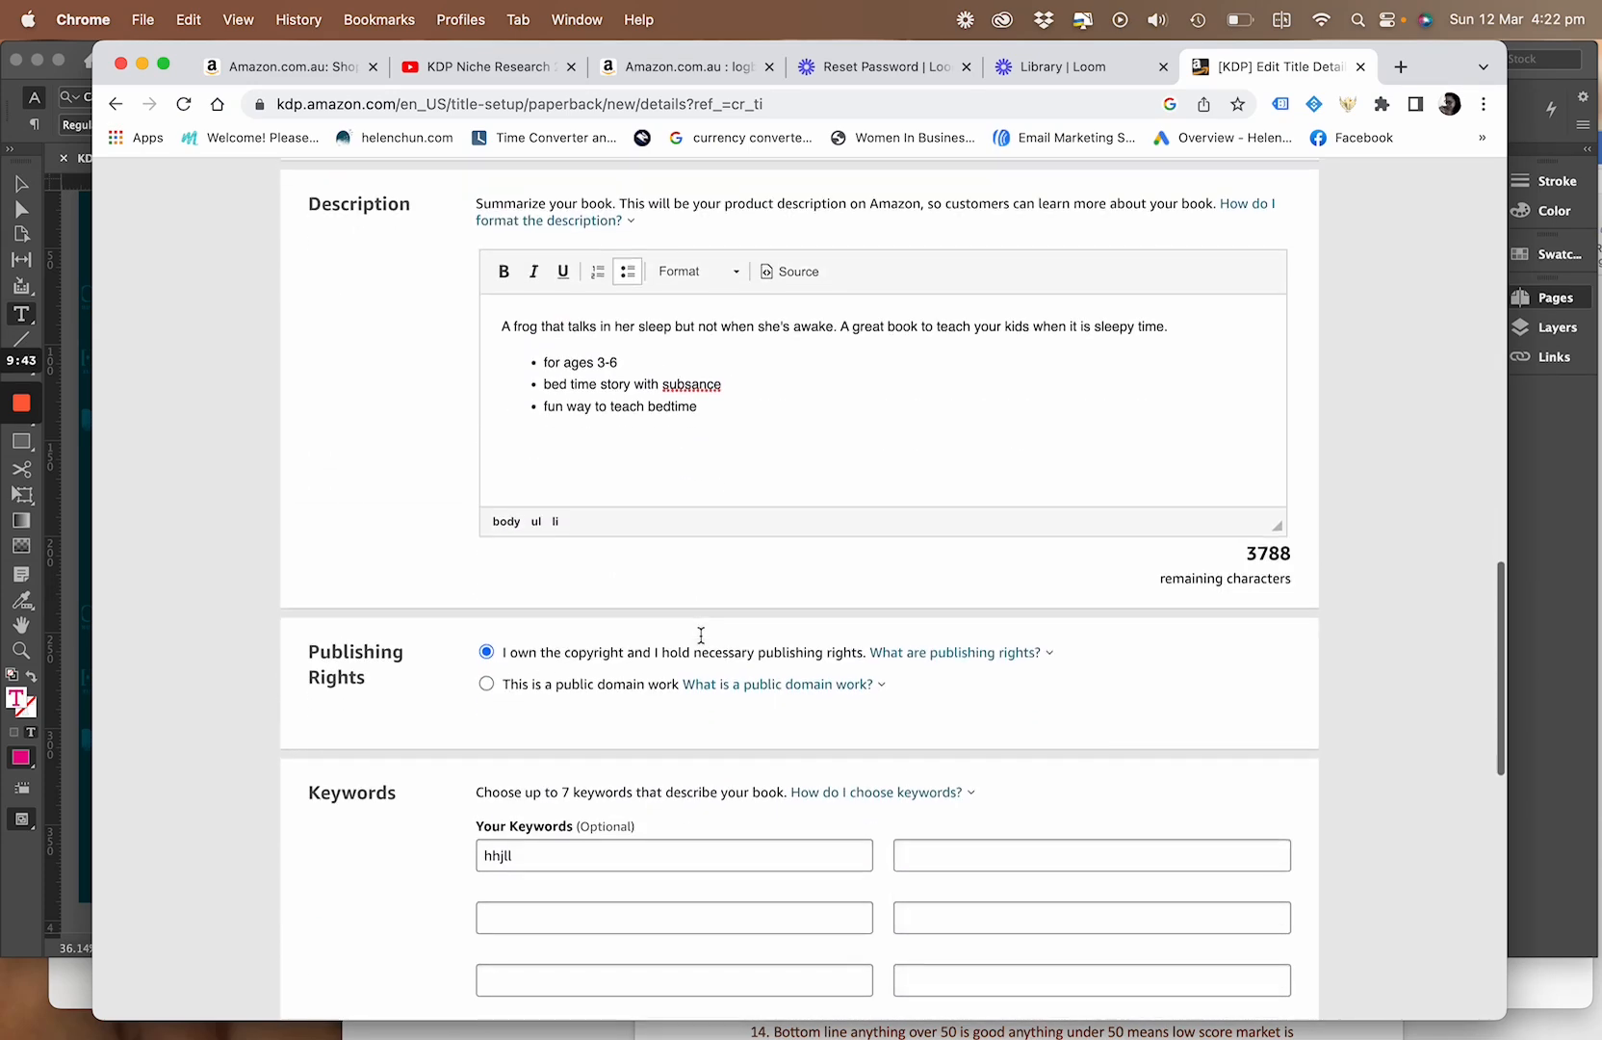
scroll(703, 643, down, 1)
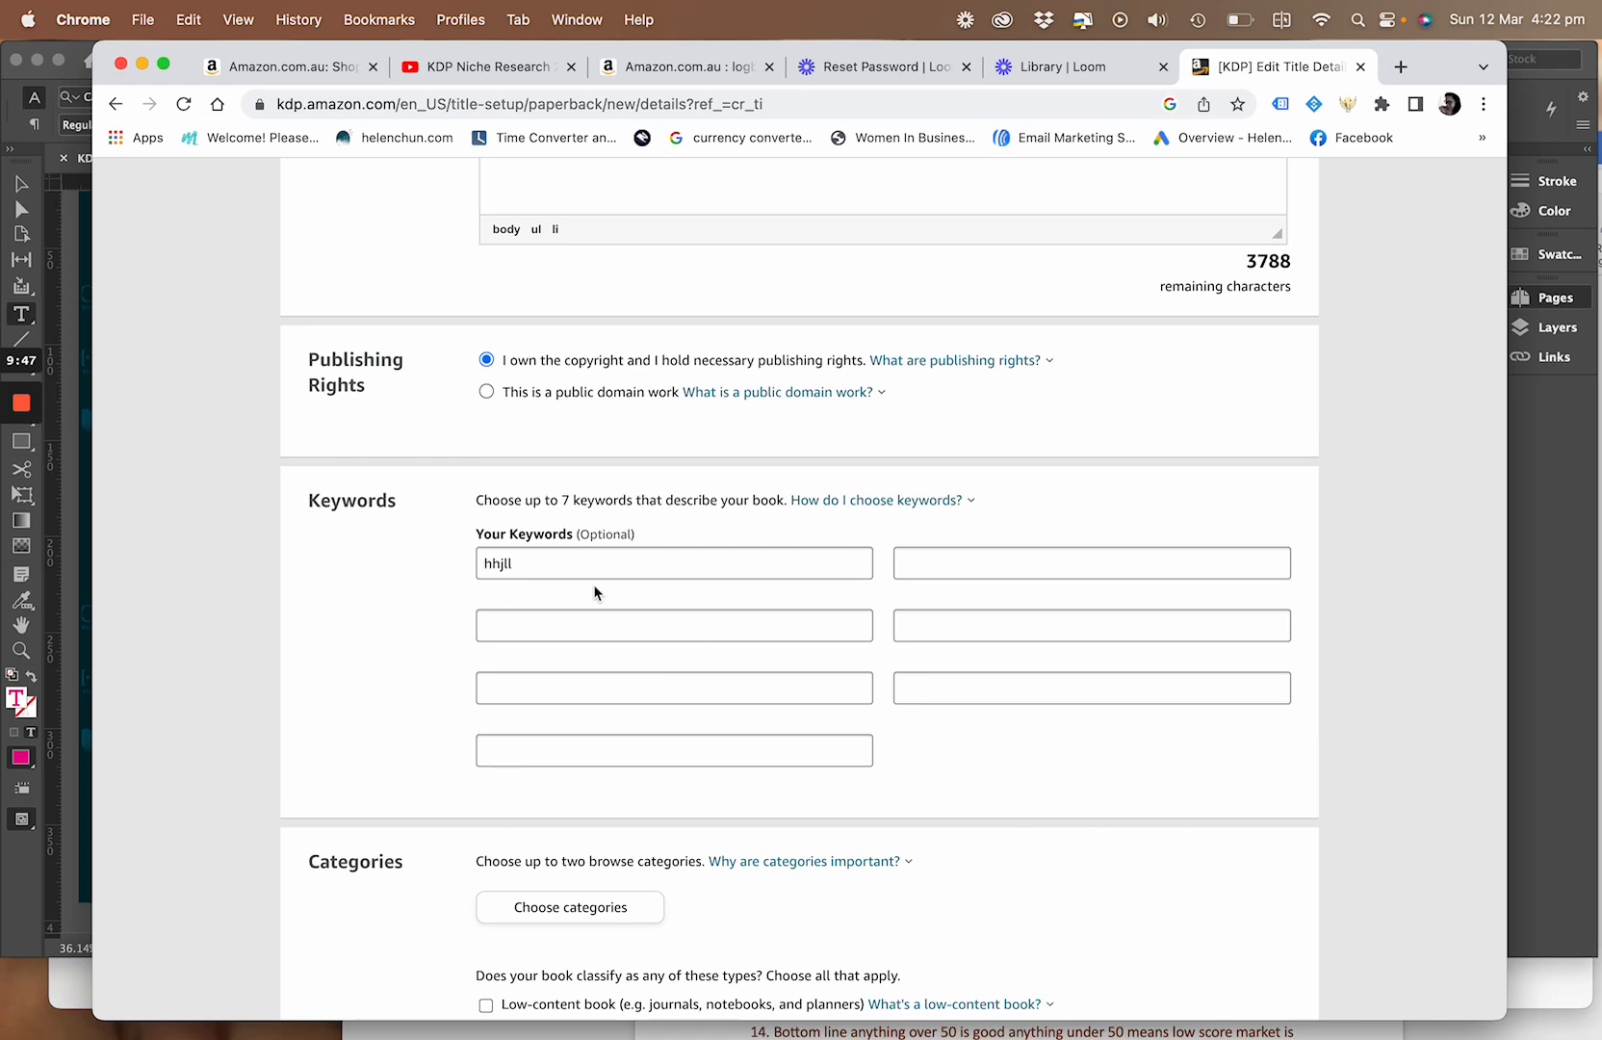
scroll(625, 755, down, 5)
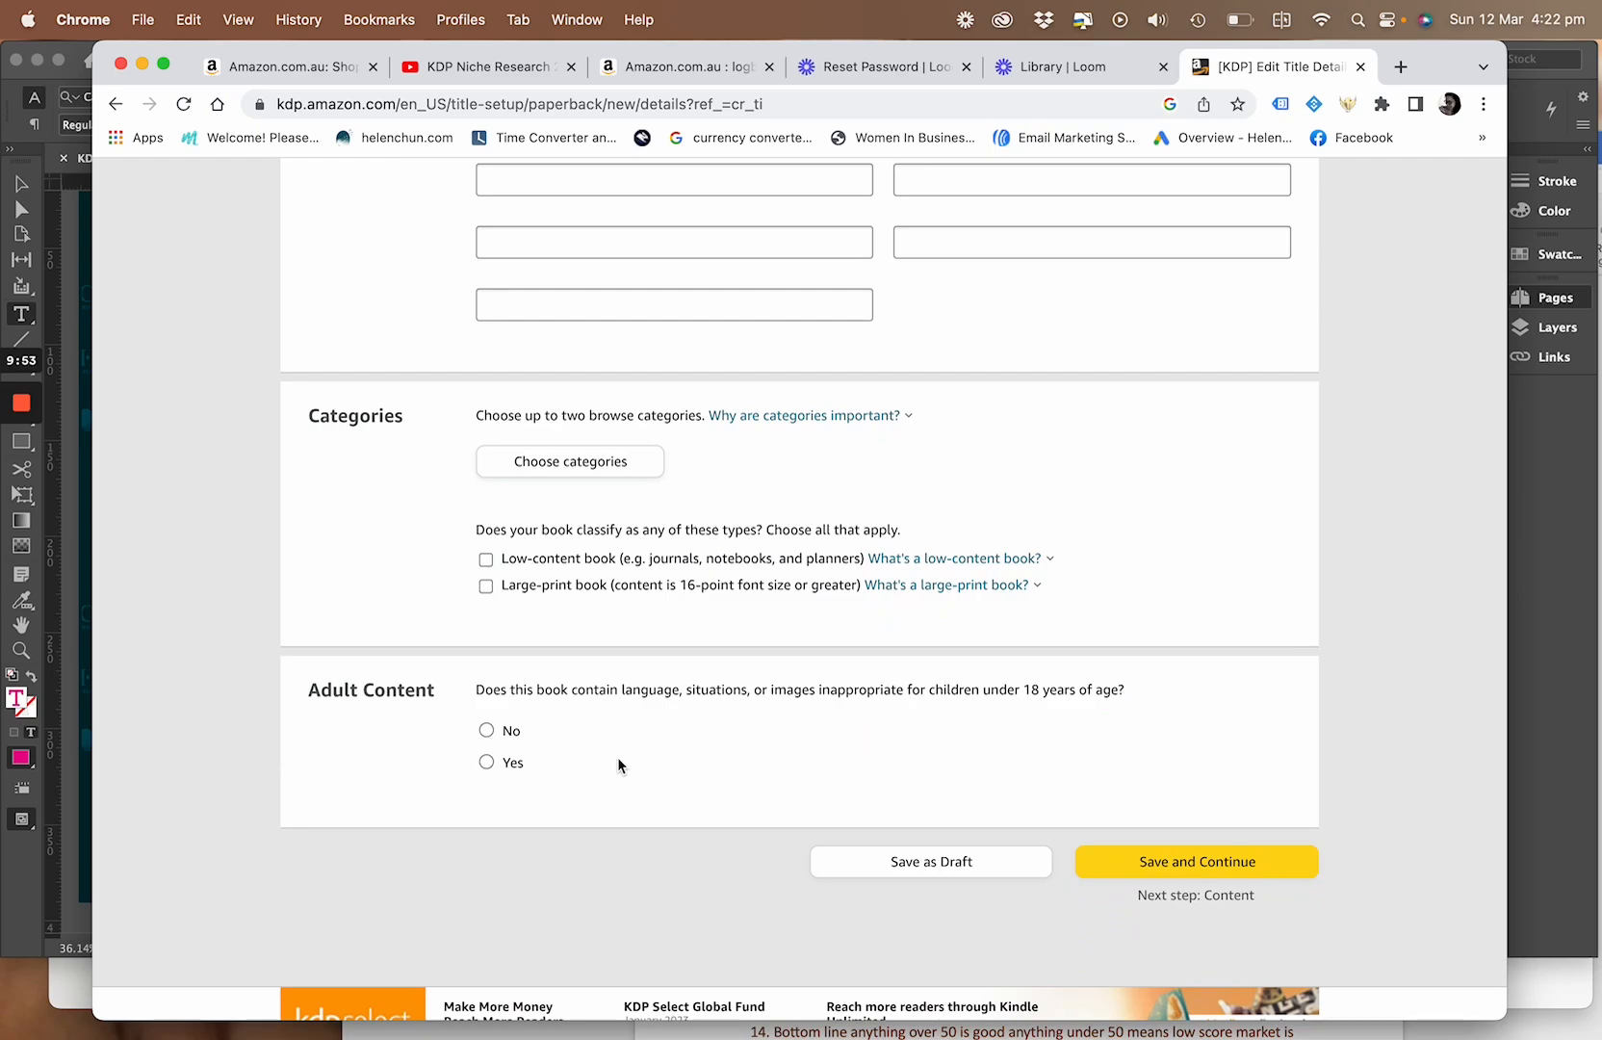
scroll(618, 757, up, 10)
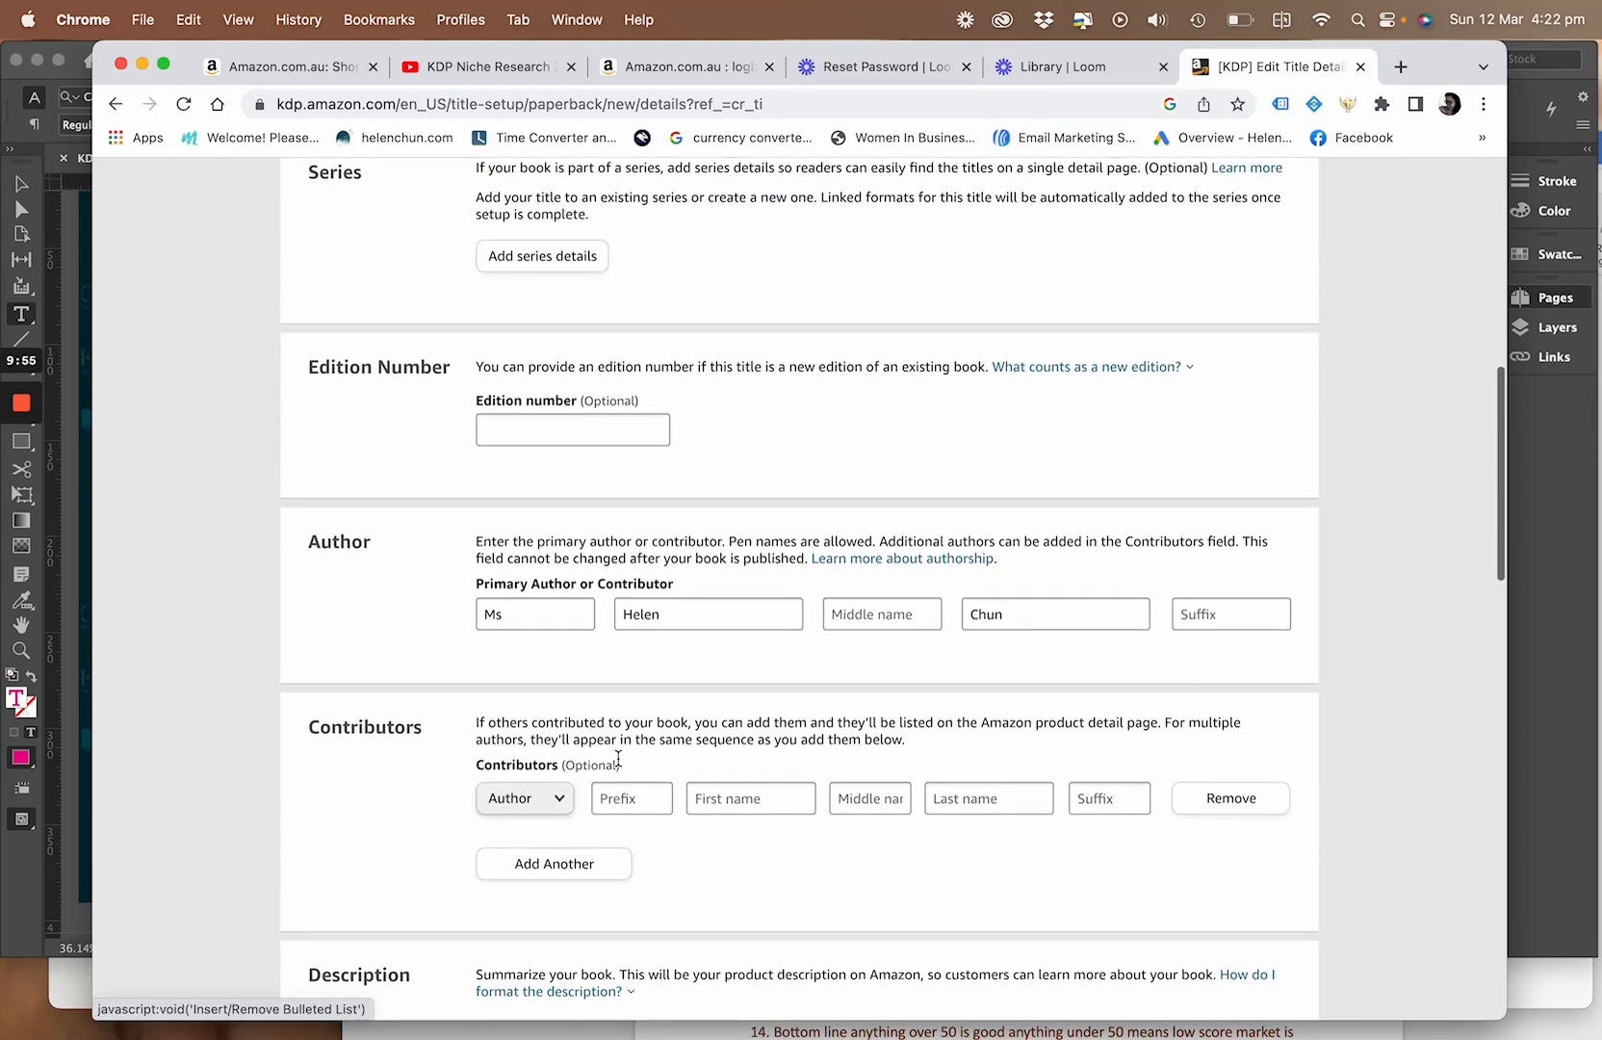
scroll(618, 758, down, 10)
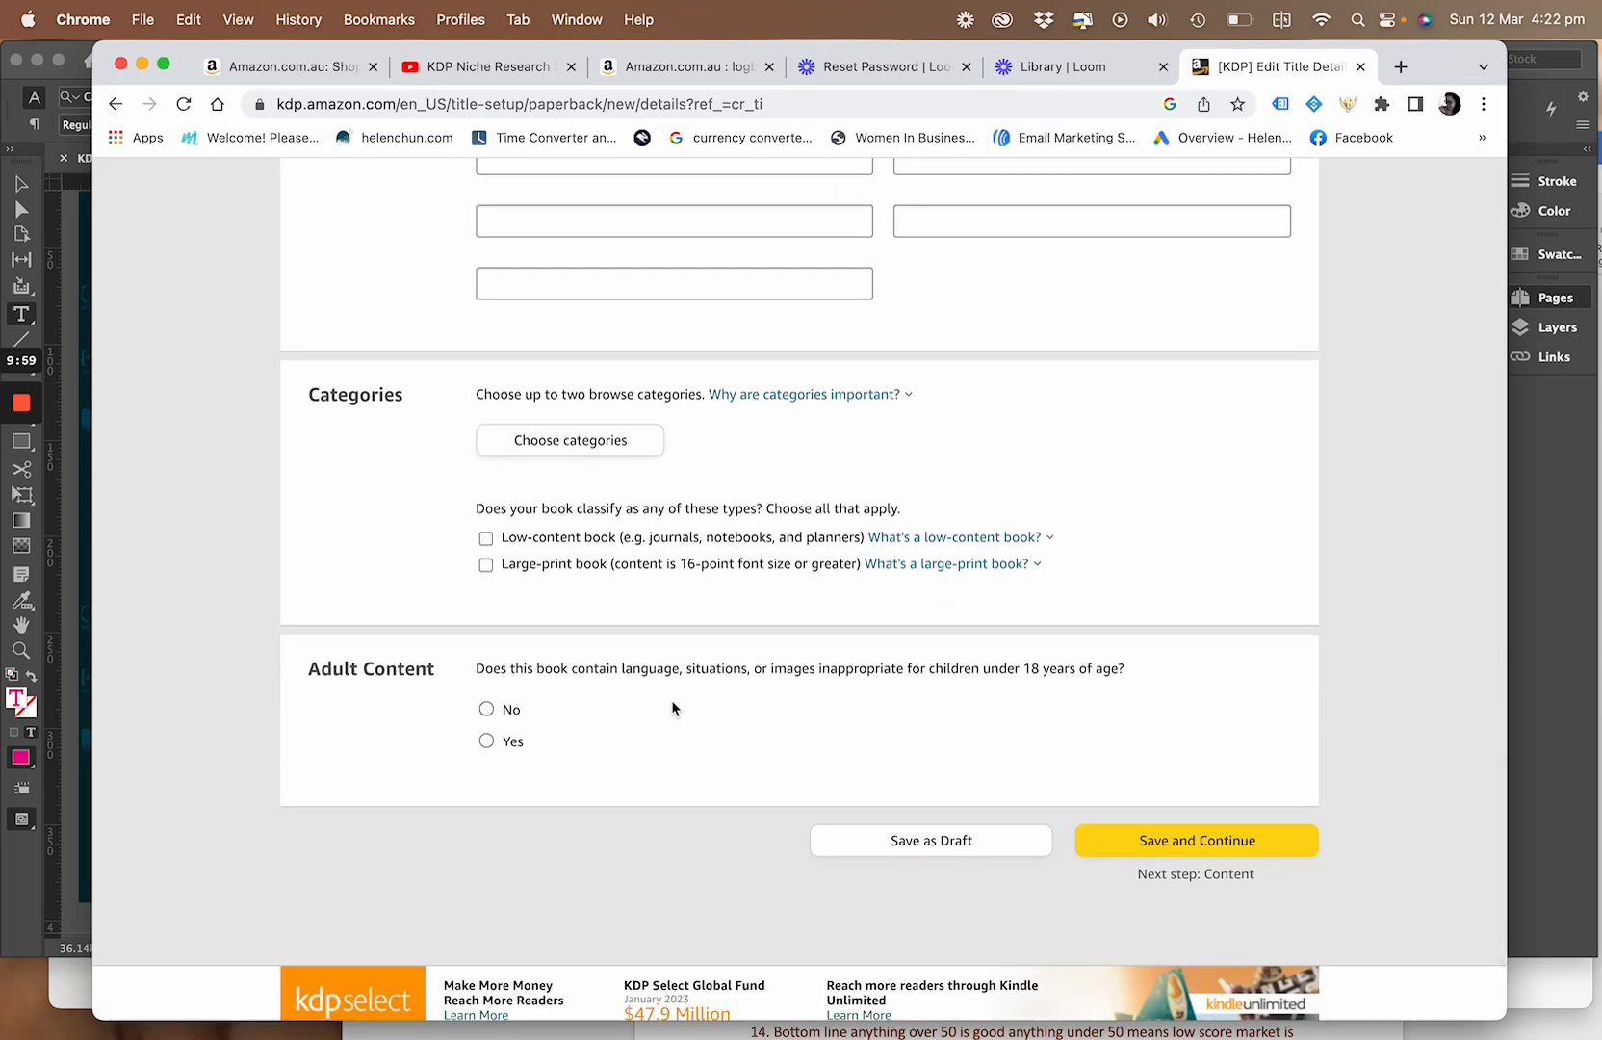
Answer No to the adult content question and try to save and continue to the Content step
click(509, 712)
click(1172, 847)
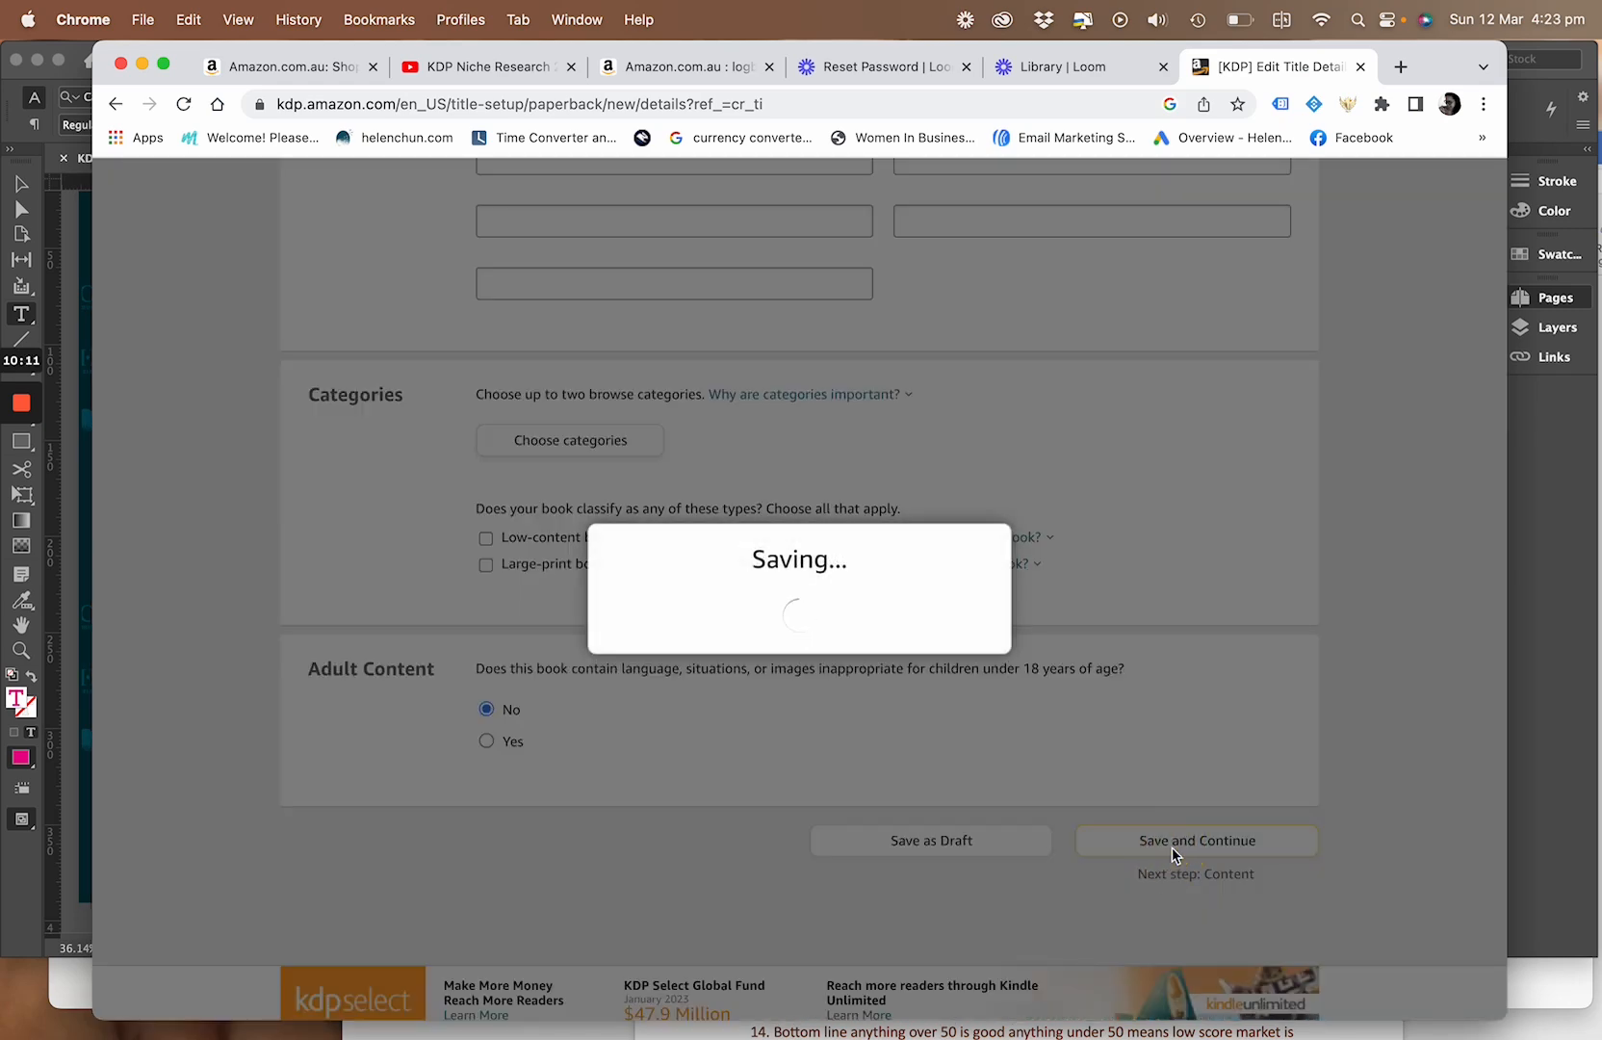
scroll(1172, 847, up, 2)
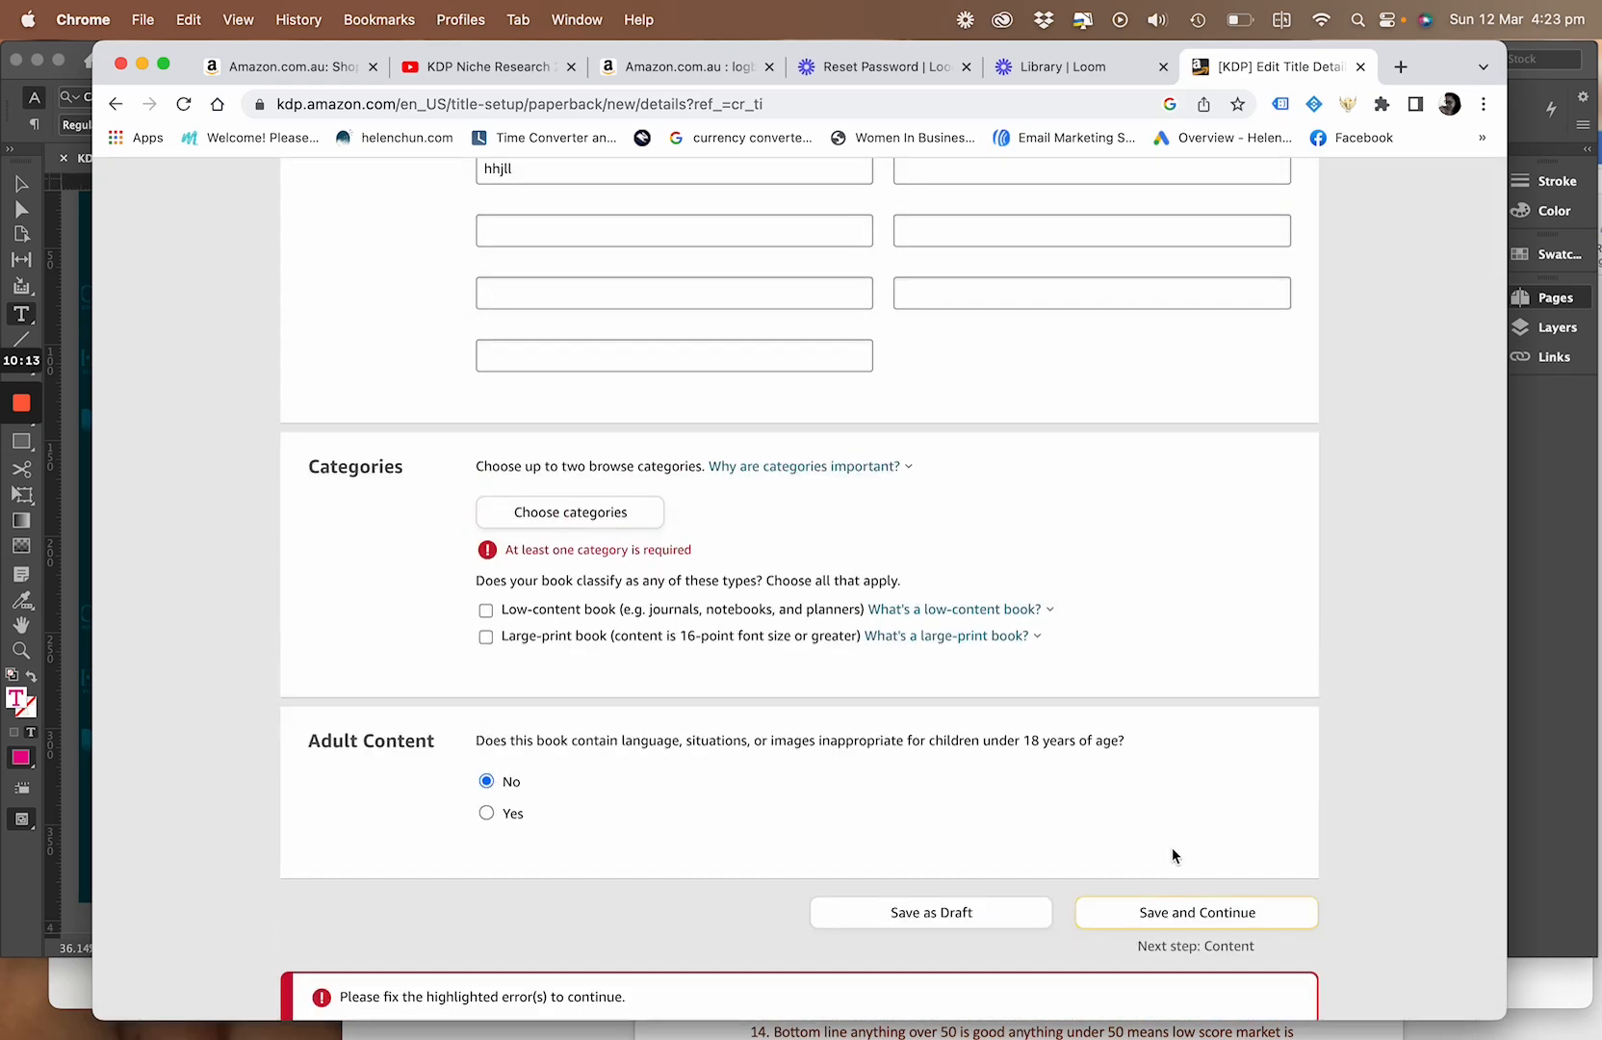
Open the category selection and choose Juvenile Fiction > Bedtime & Dreams for the paperback
click(628, 512)
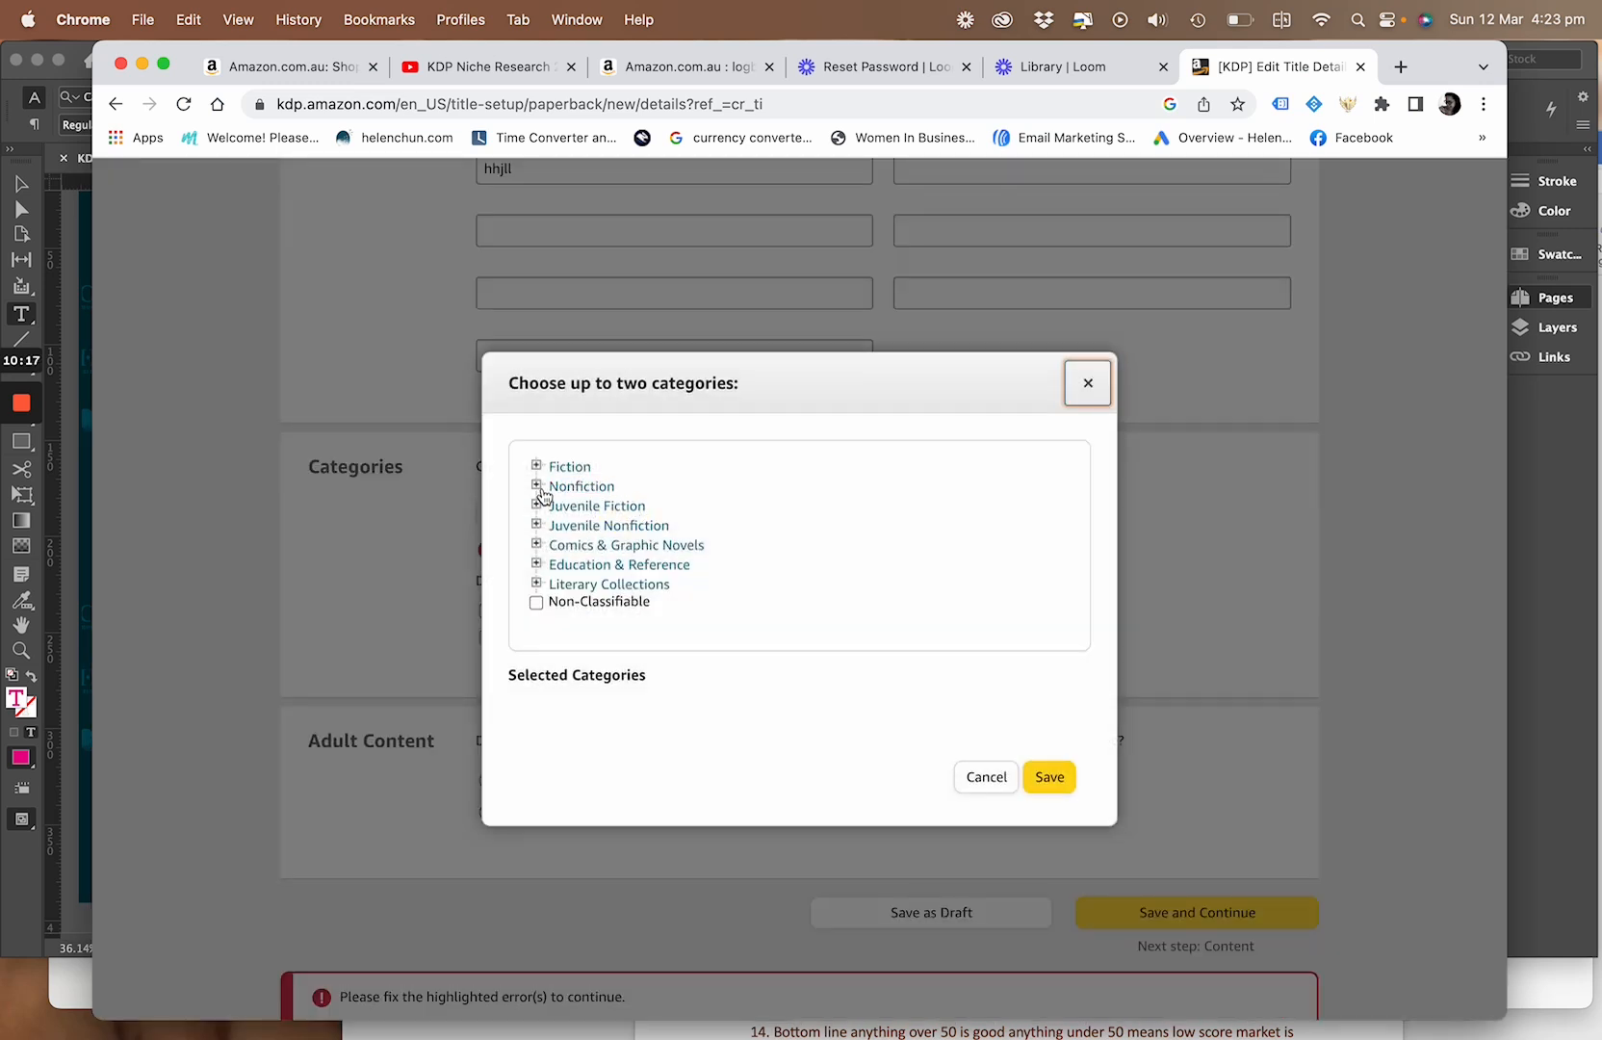
click(538, 467)
click(537, 467)
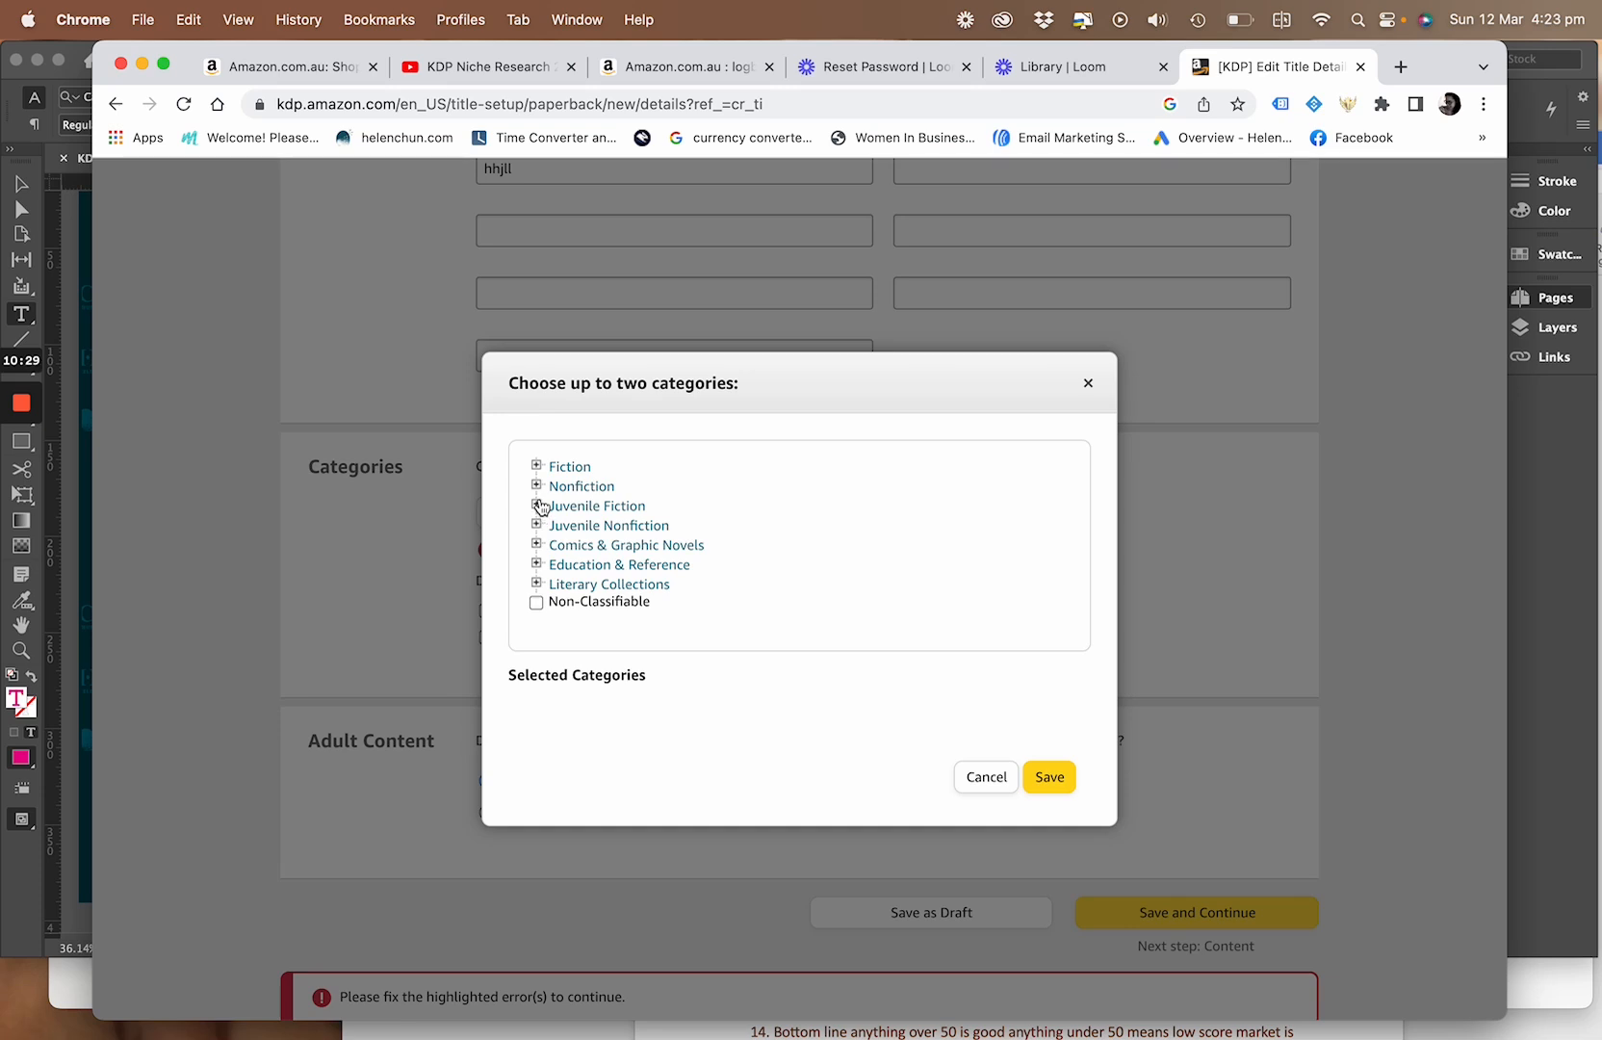
click(537, 506)
scroll(626, 549, down, 2)
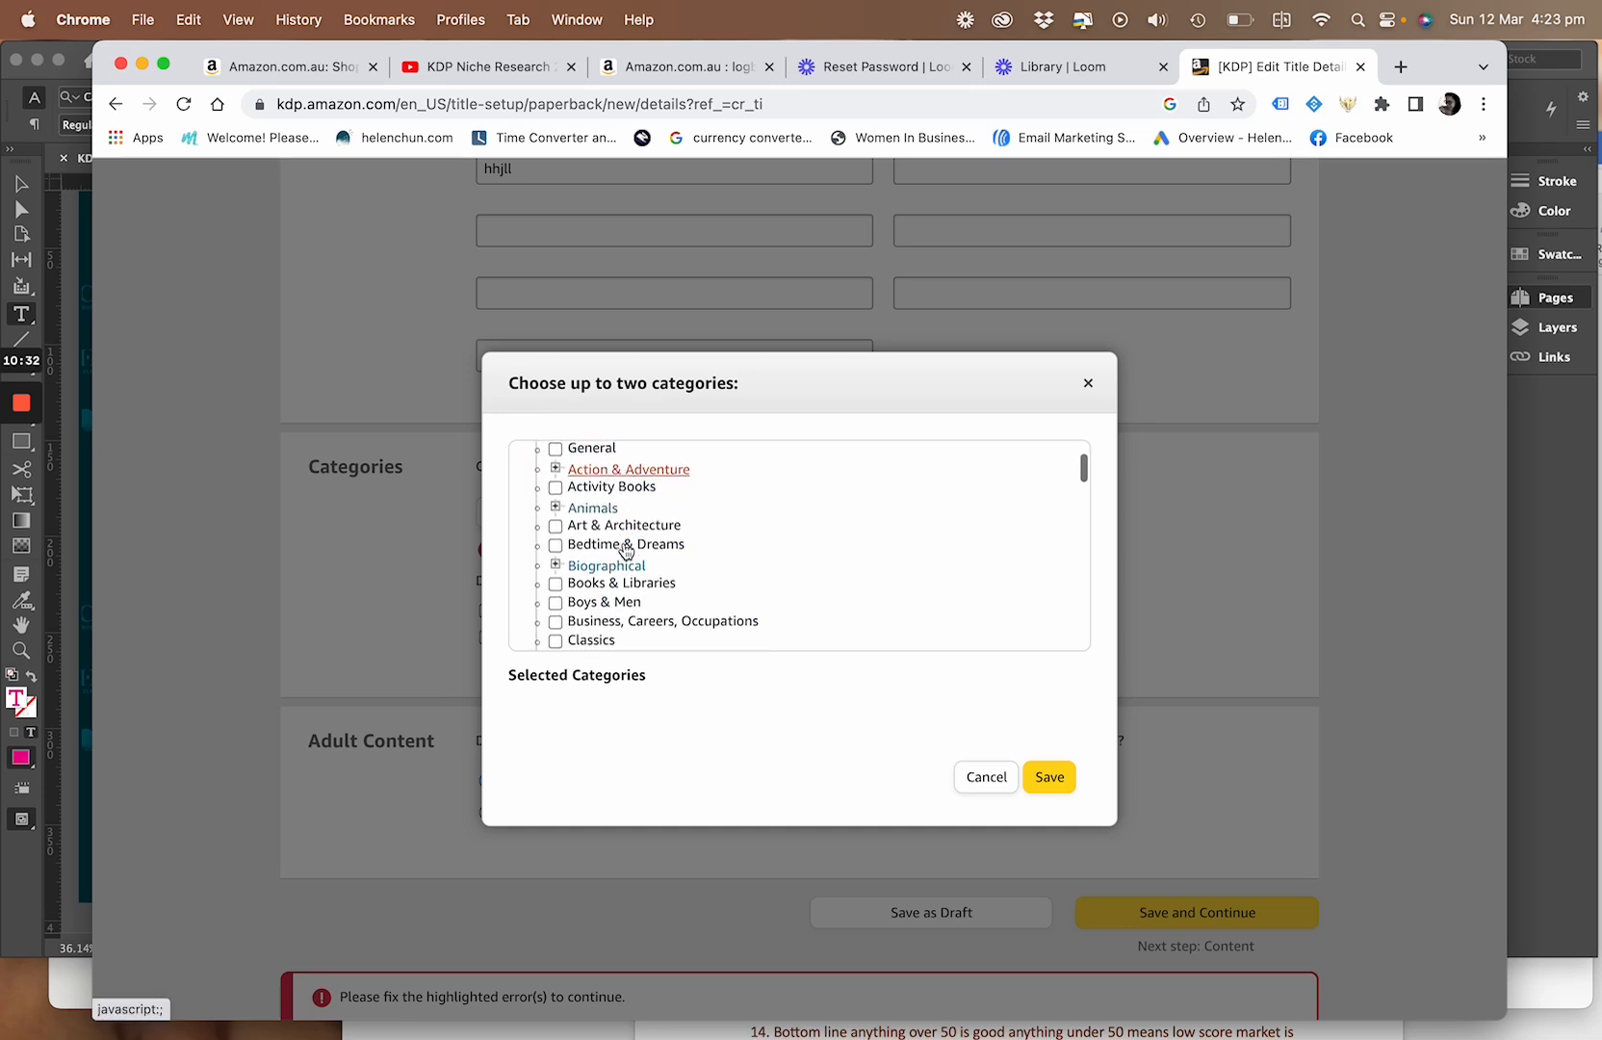
click(556, 543)
Add Juvenile Fiction > Picture Books as the second category and save the category selection
scroll(702, 588, down, 4)
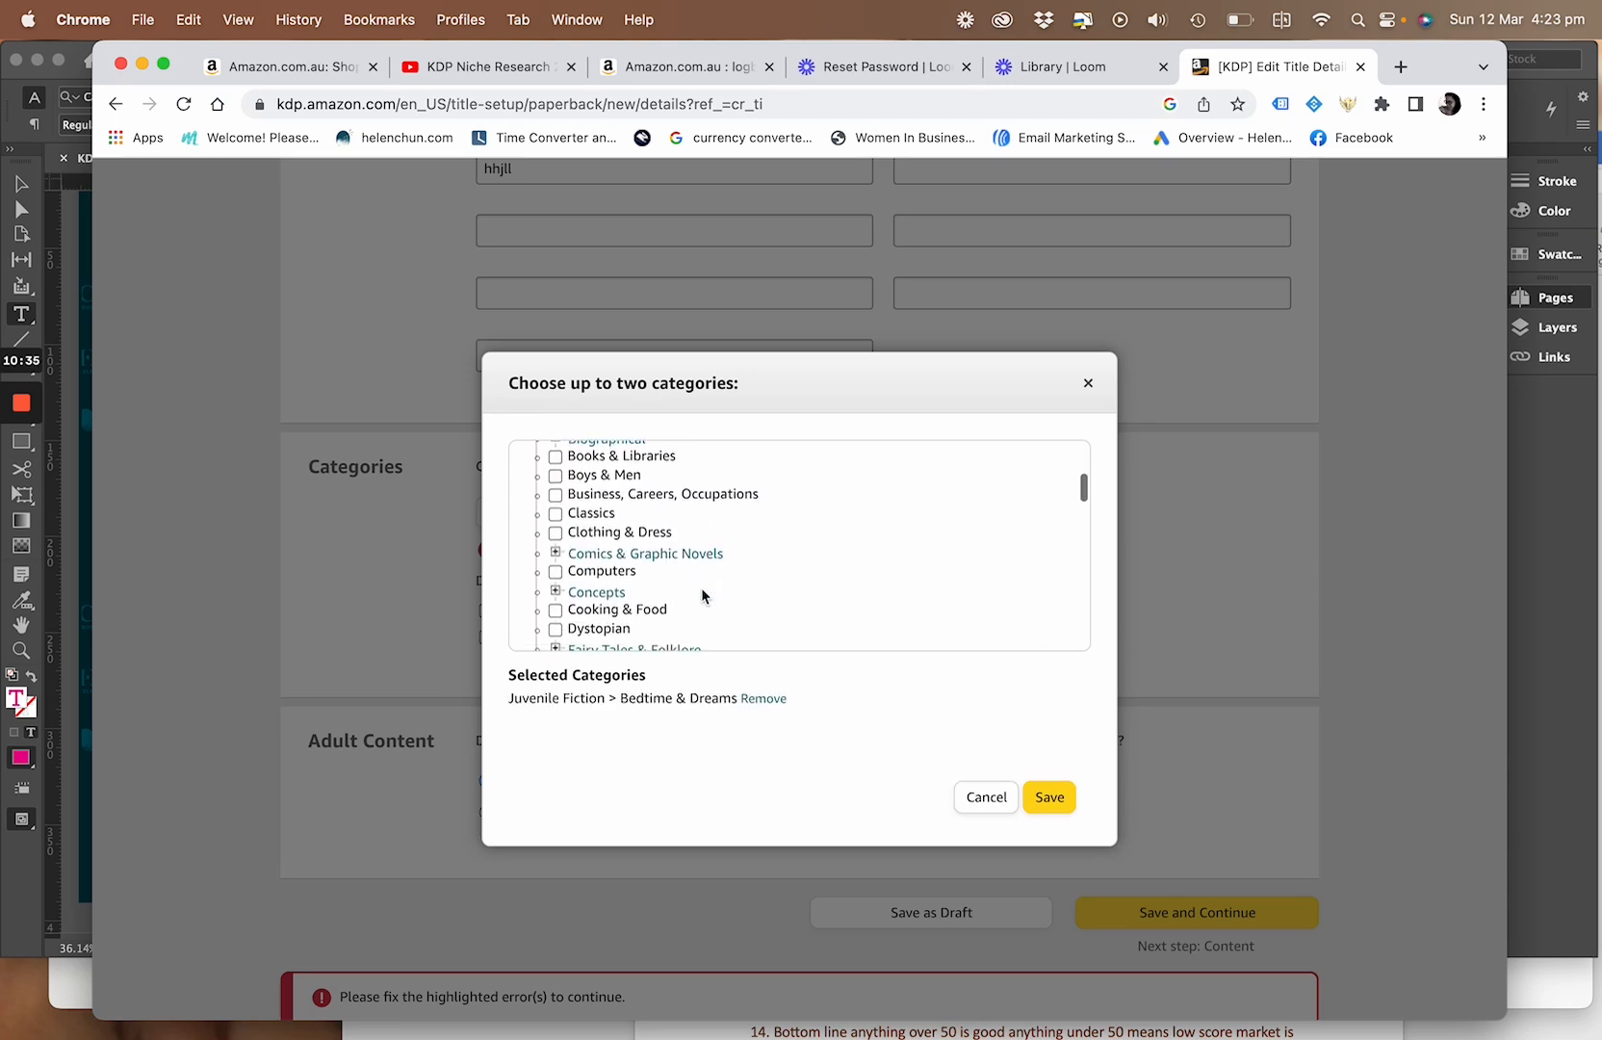
scroll(701, 588, down, 3)
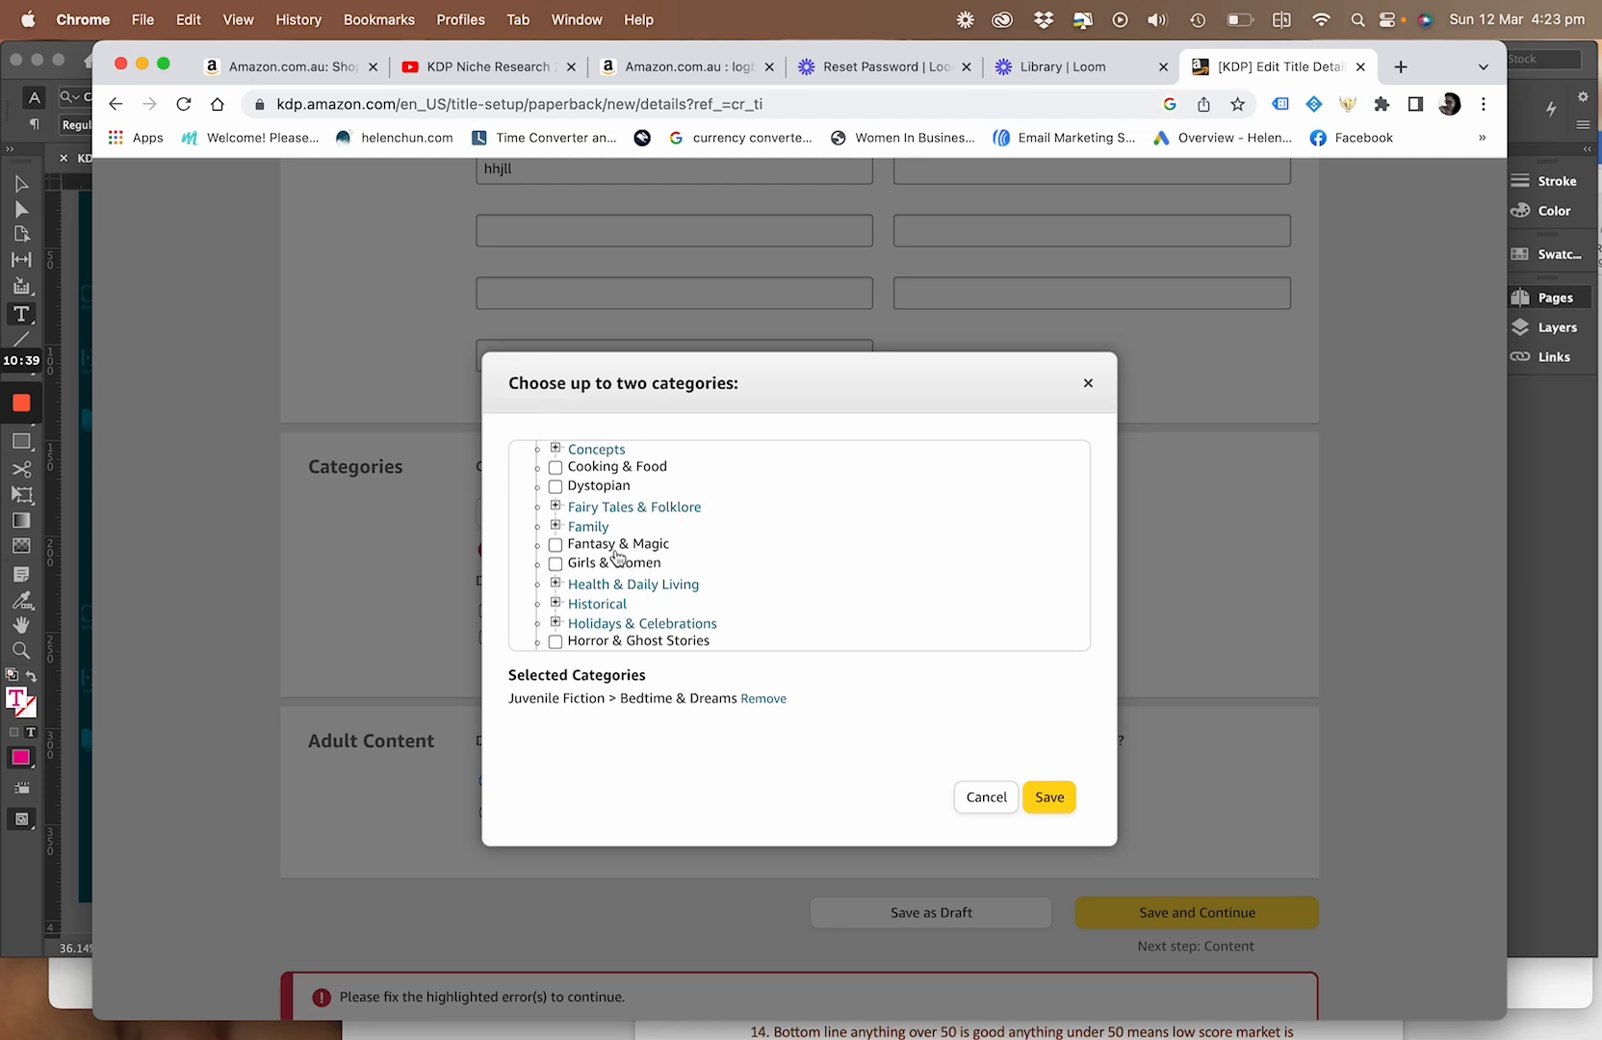
click(556, 507)
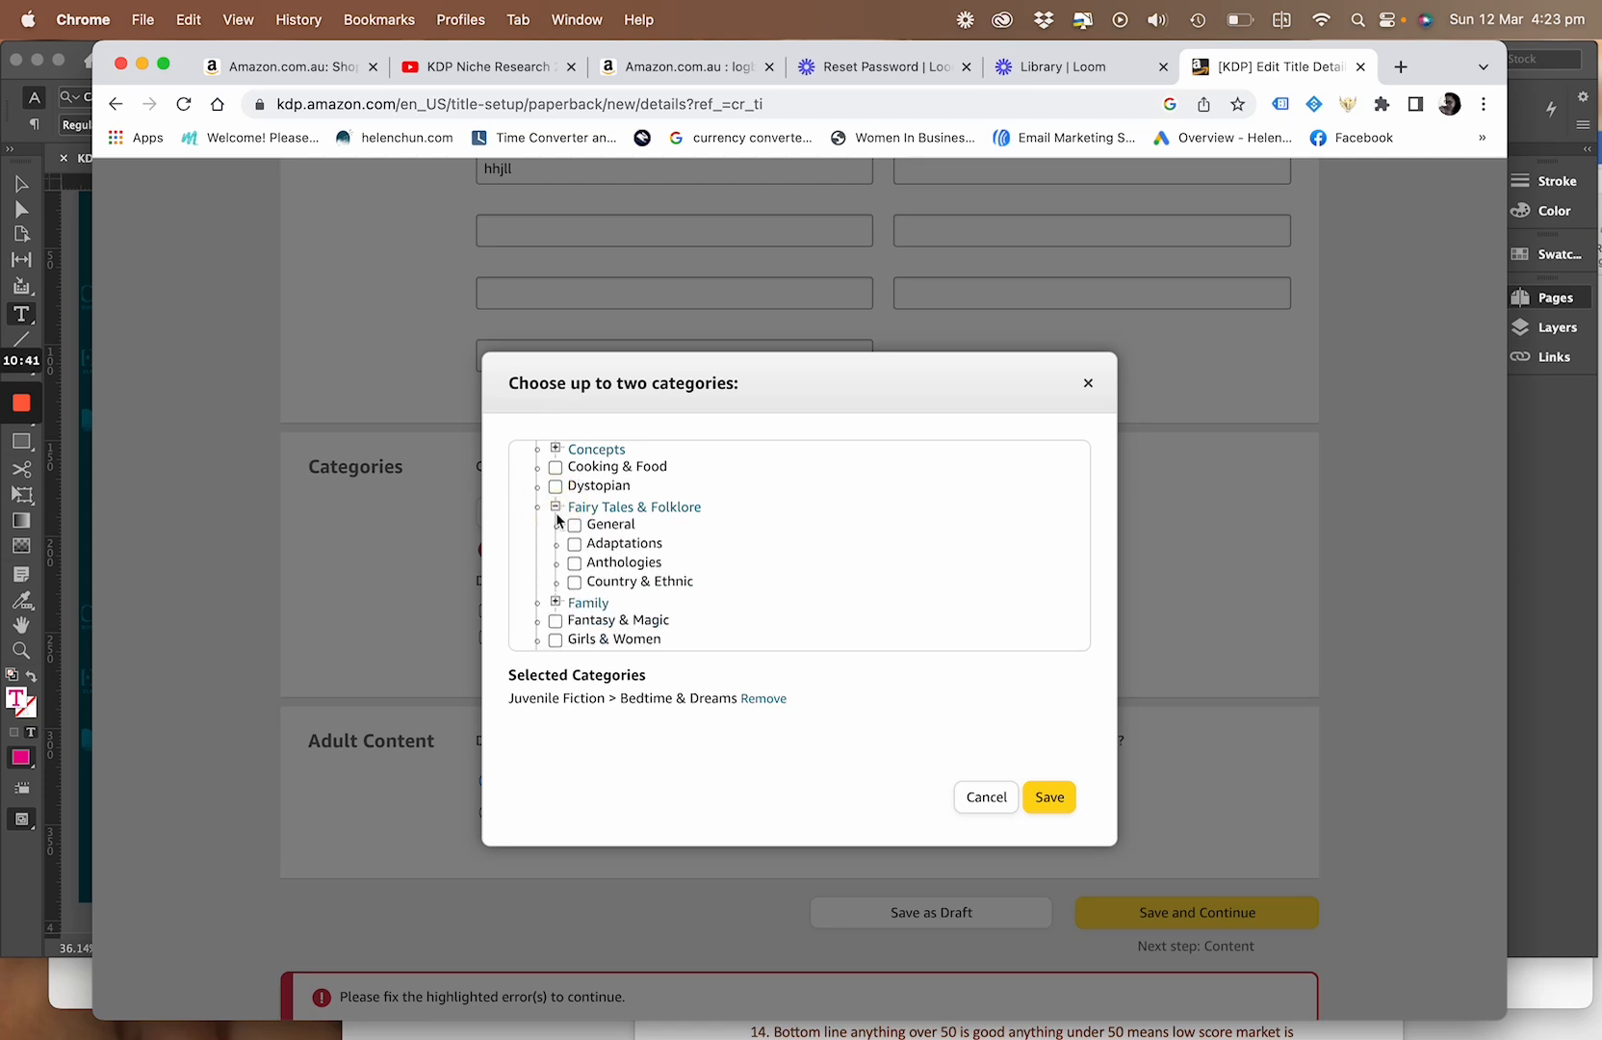
click(555, 508)
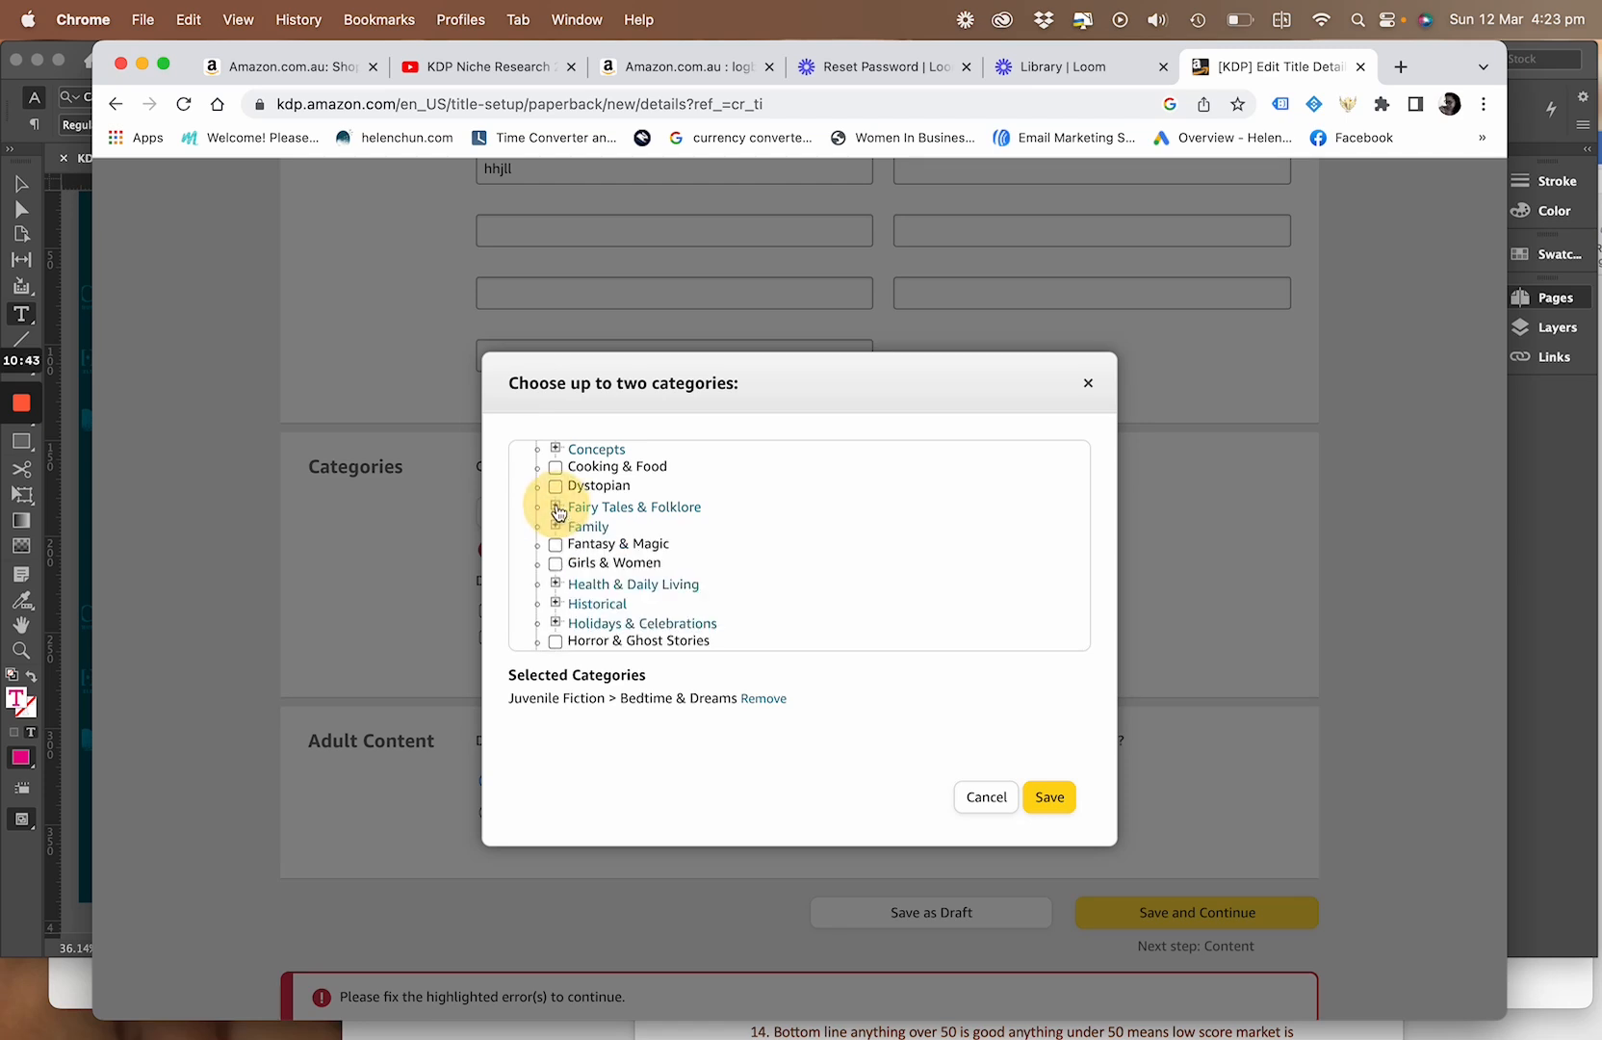
scroll(588, 592, down, 5)
scroll(593, 598, down, 2)
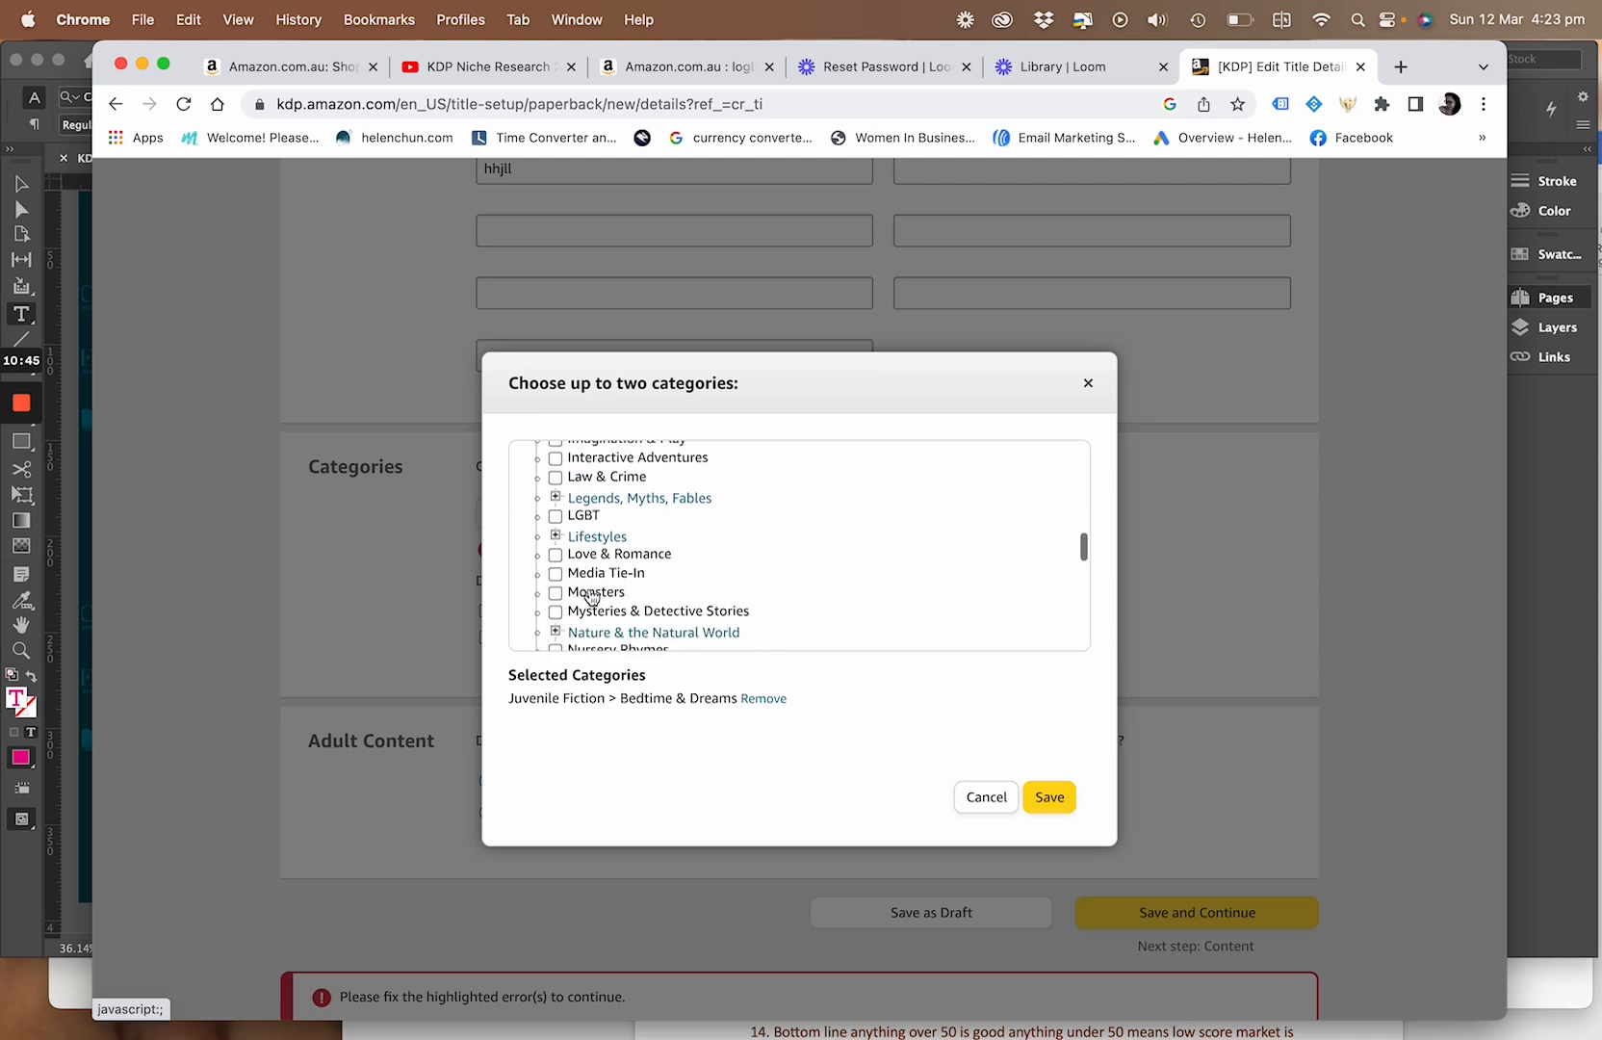
scroll(592, 598, down, 3)
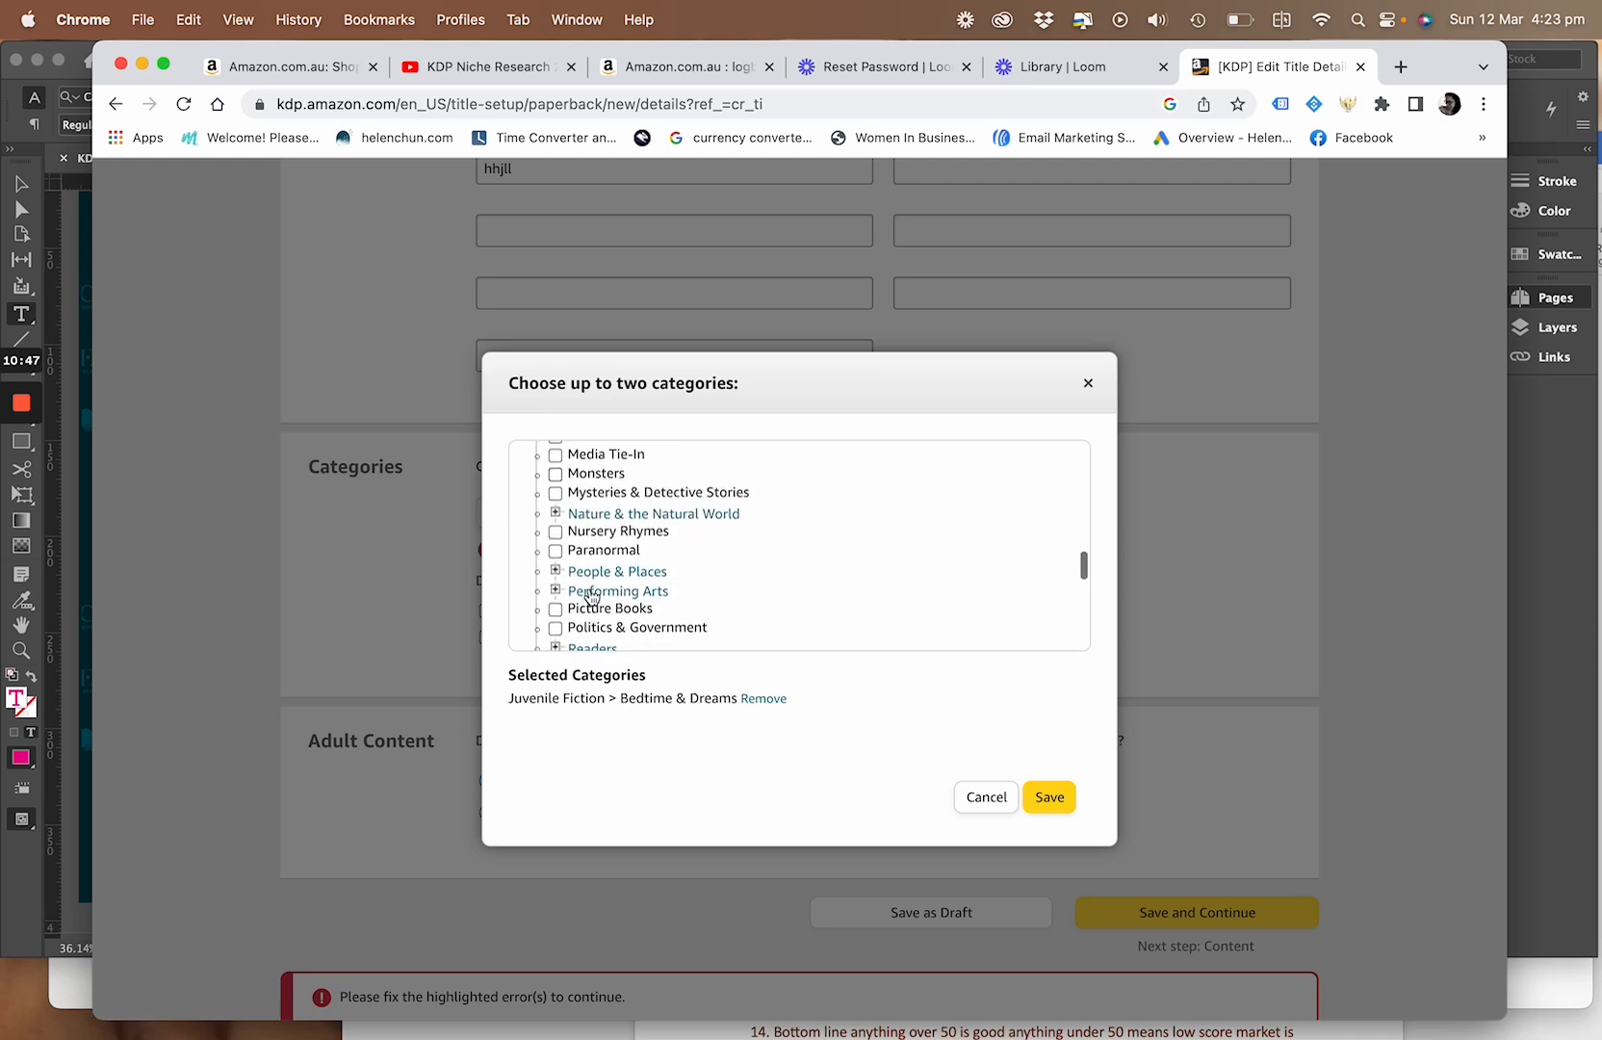
scroll(591, 596, down, 1)
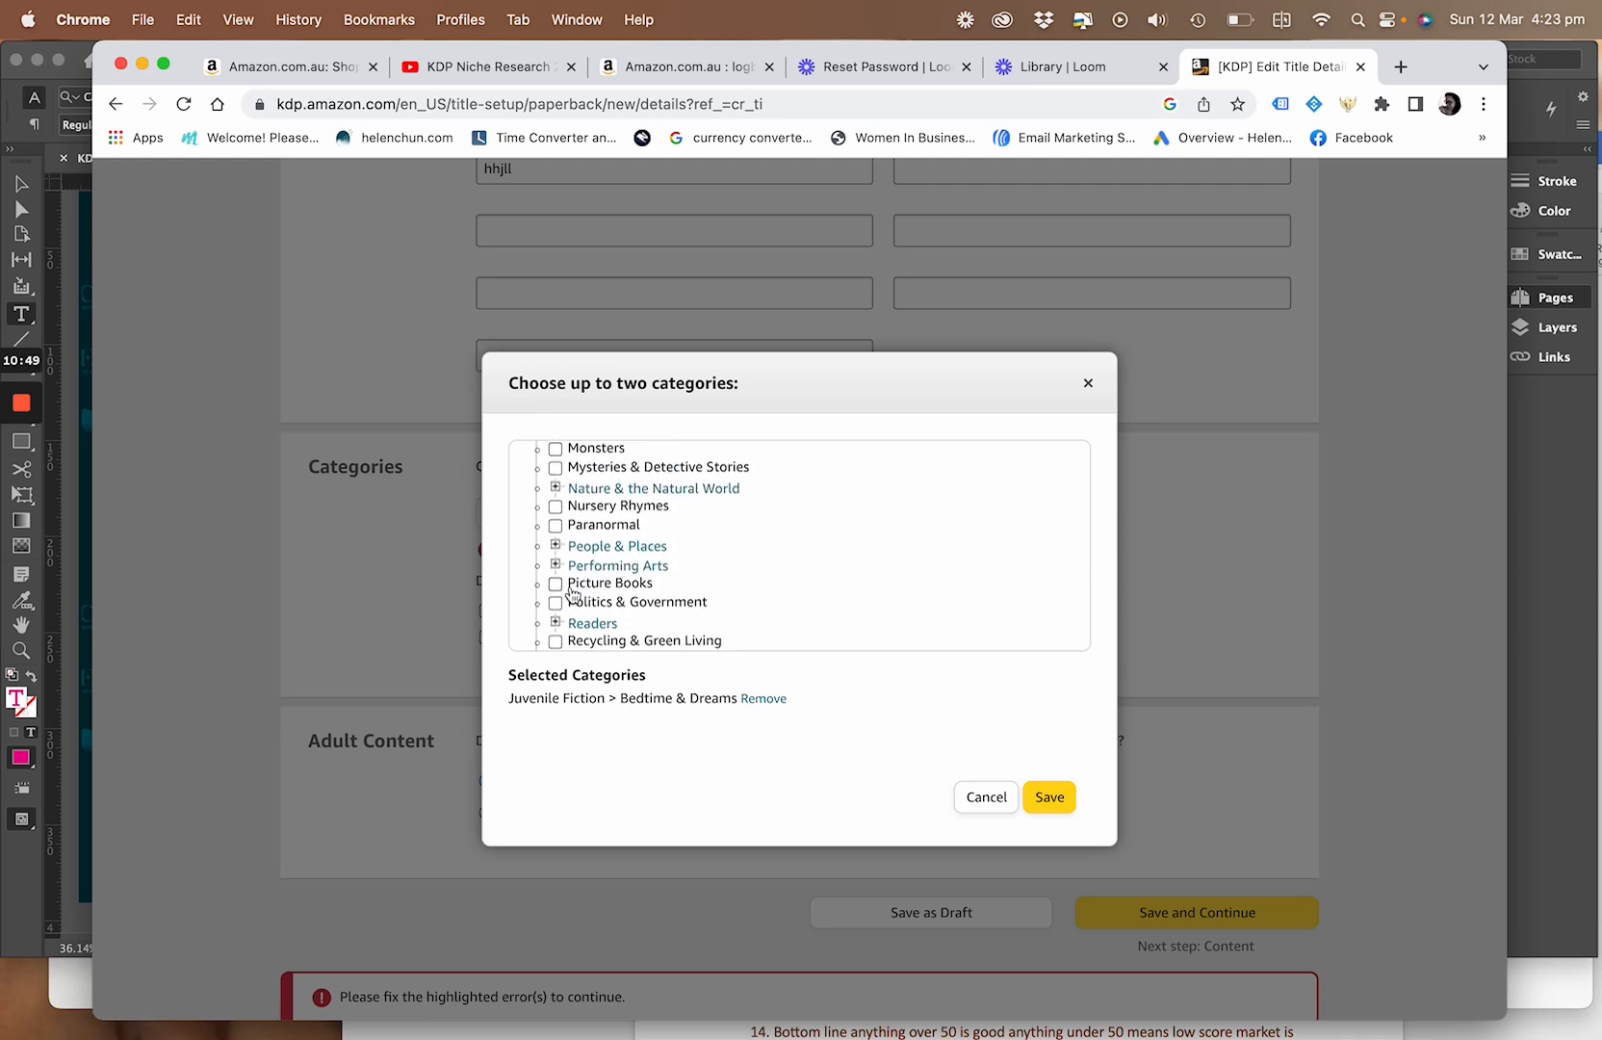
click(555, 583)
scroll(717, 580, down, 2)
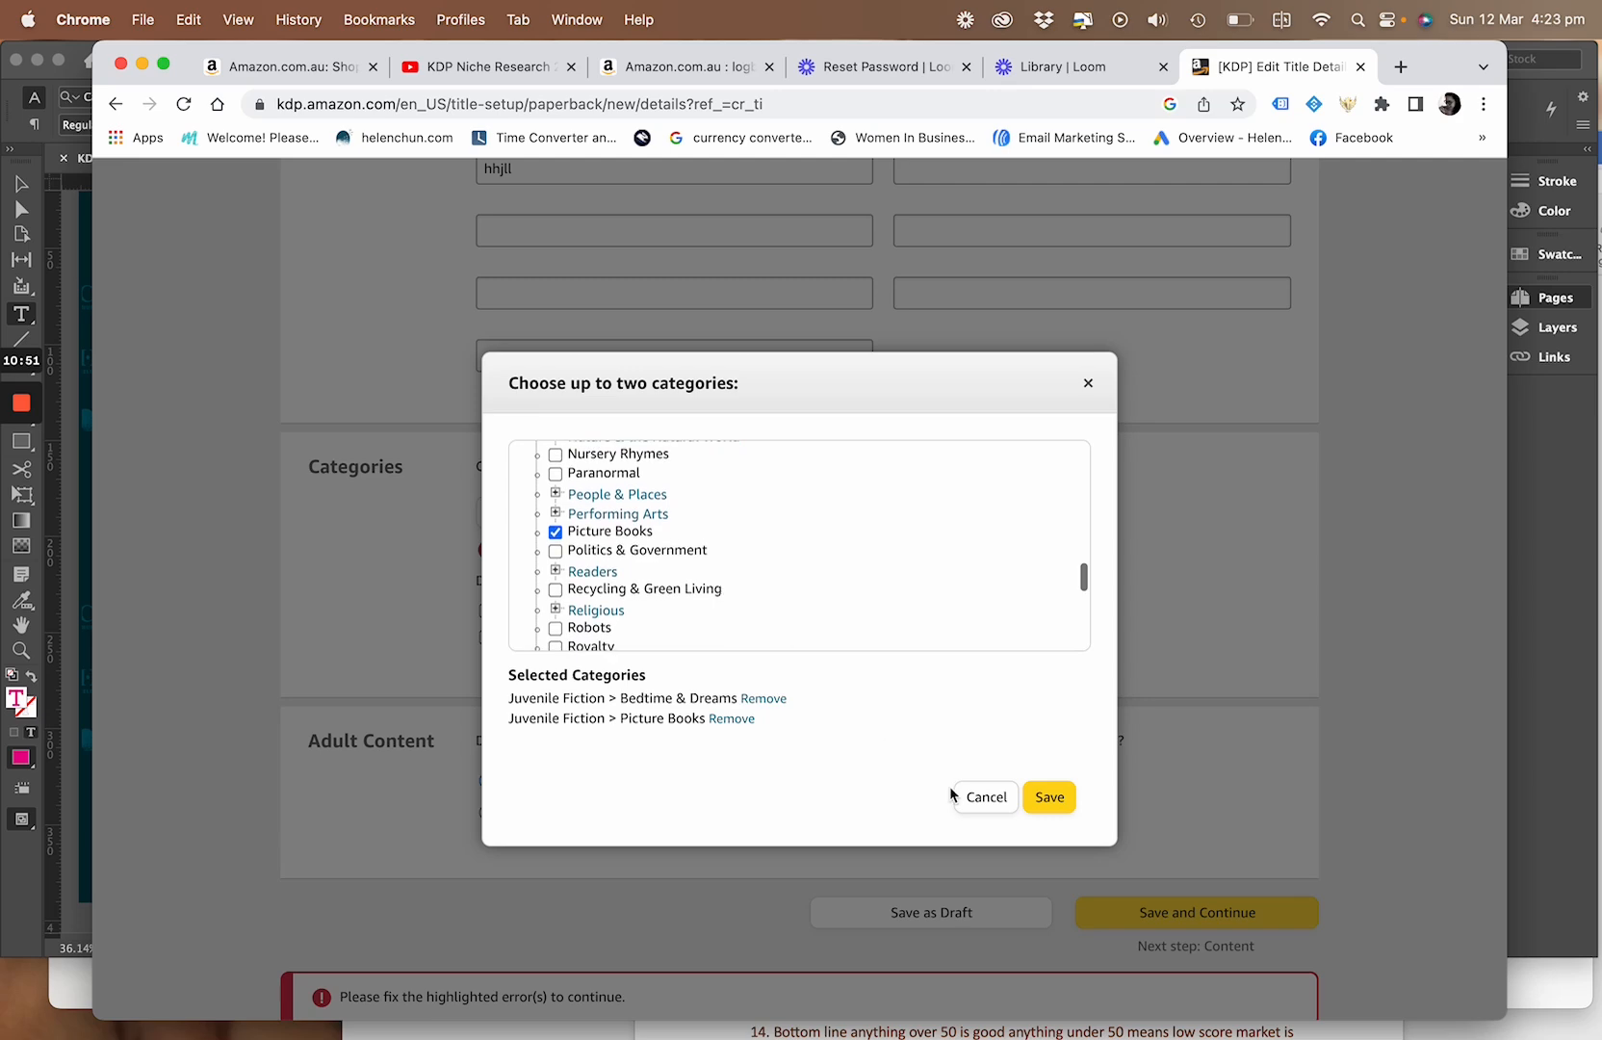
click(1044, 798)
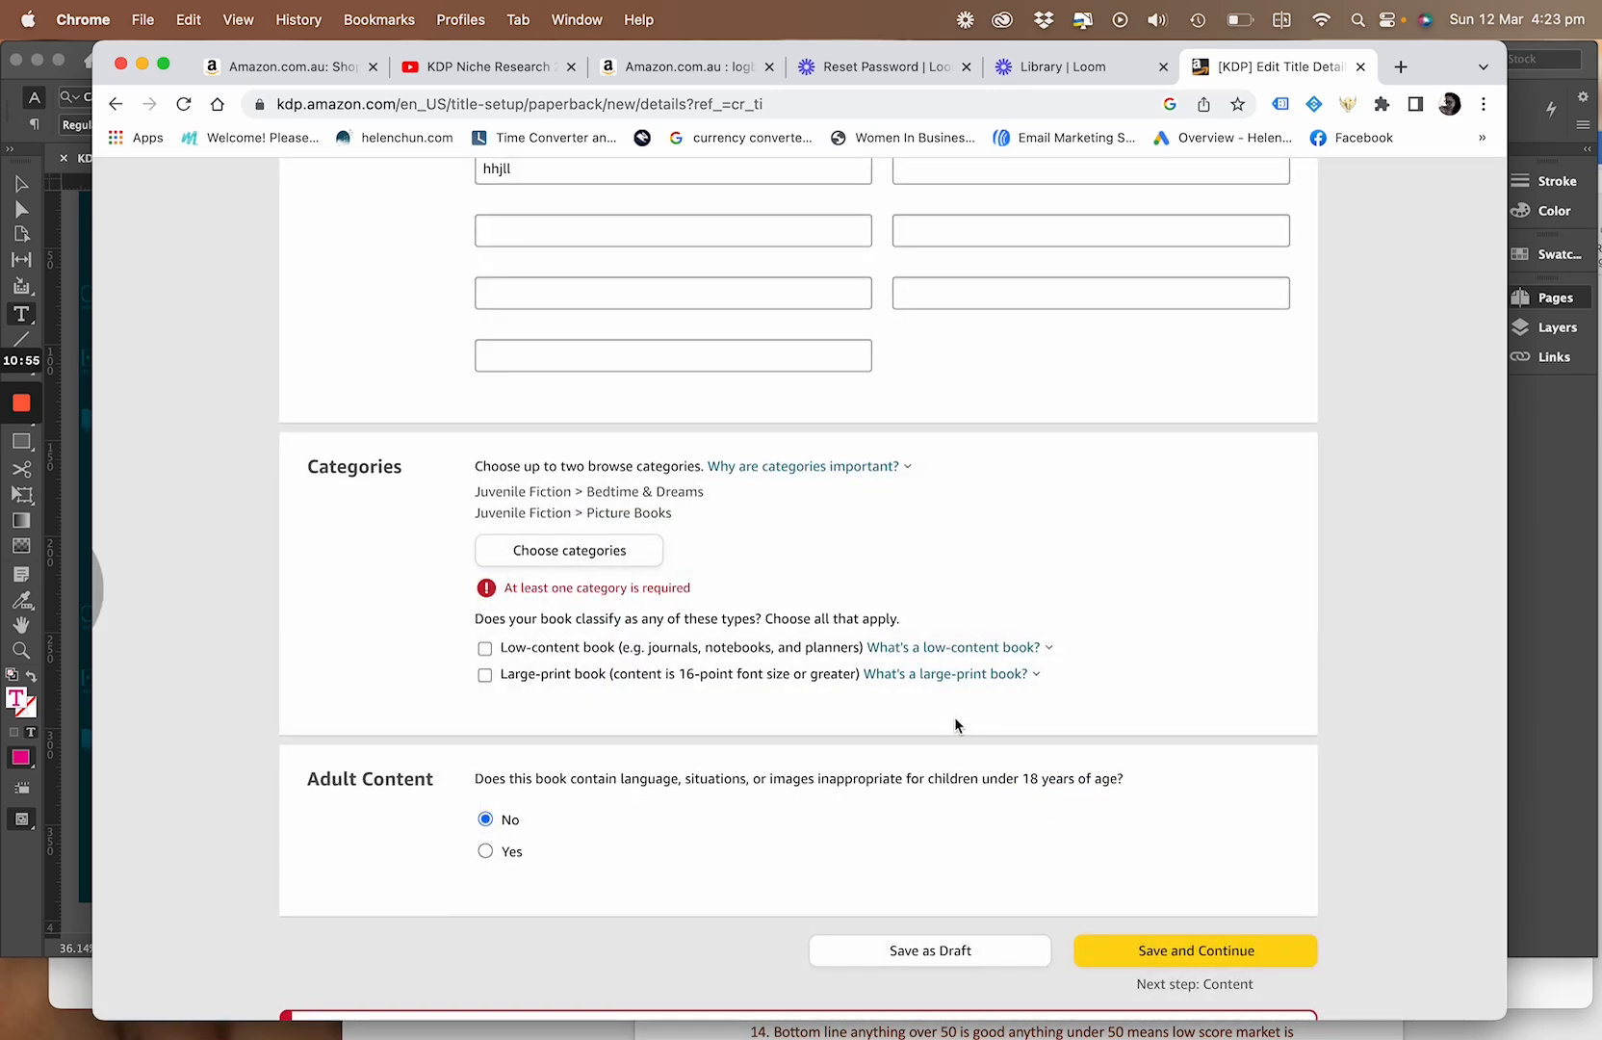
Look over the whole paperback details form again, from the language section down to the categories
scroll(894, 568, up, 4)
scroll(897, 565, up, 15)
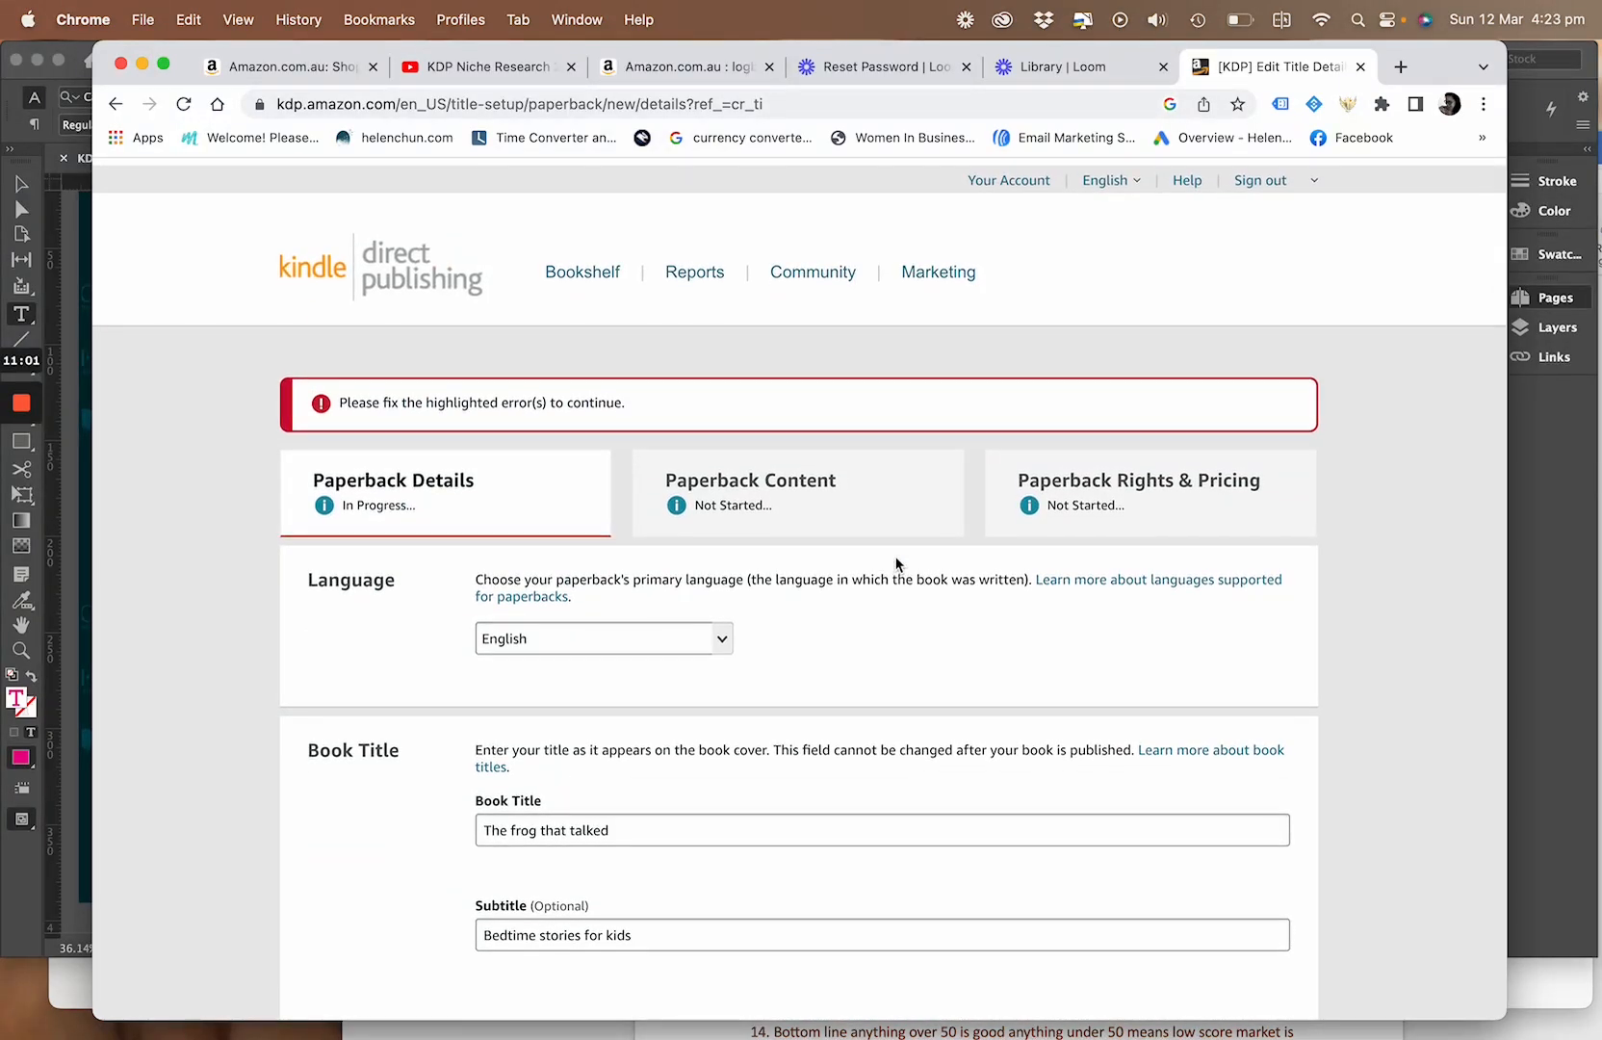
scroll(897, 565, down, 4)
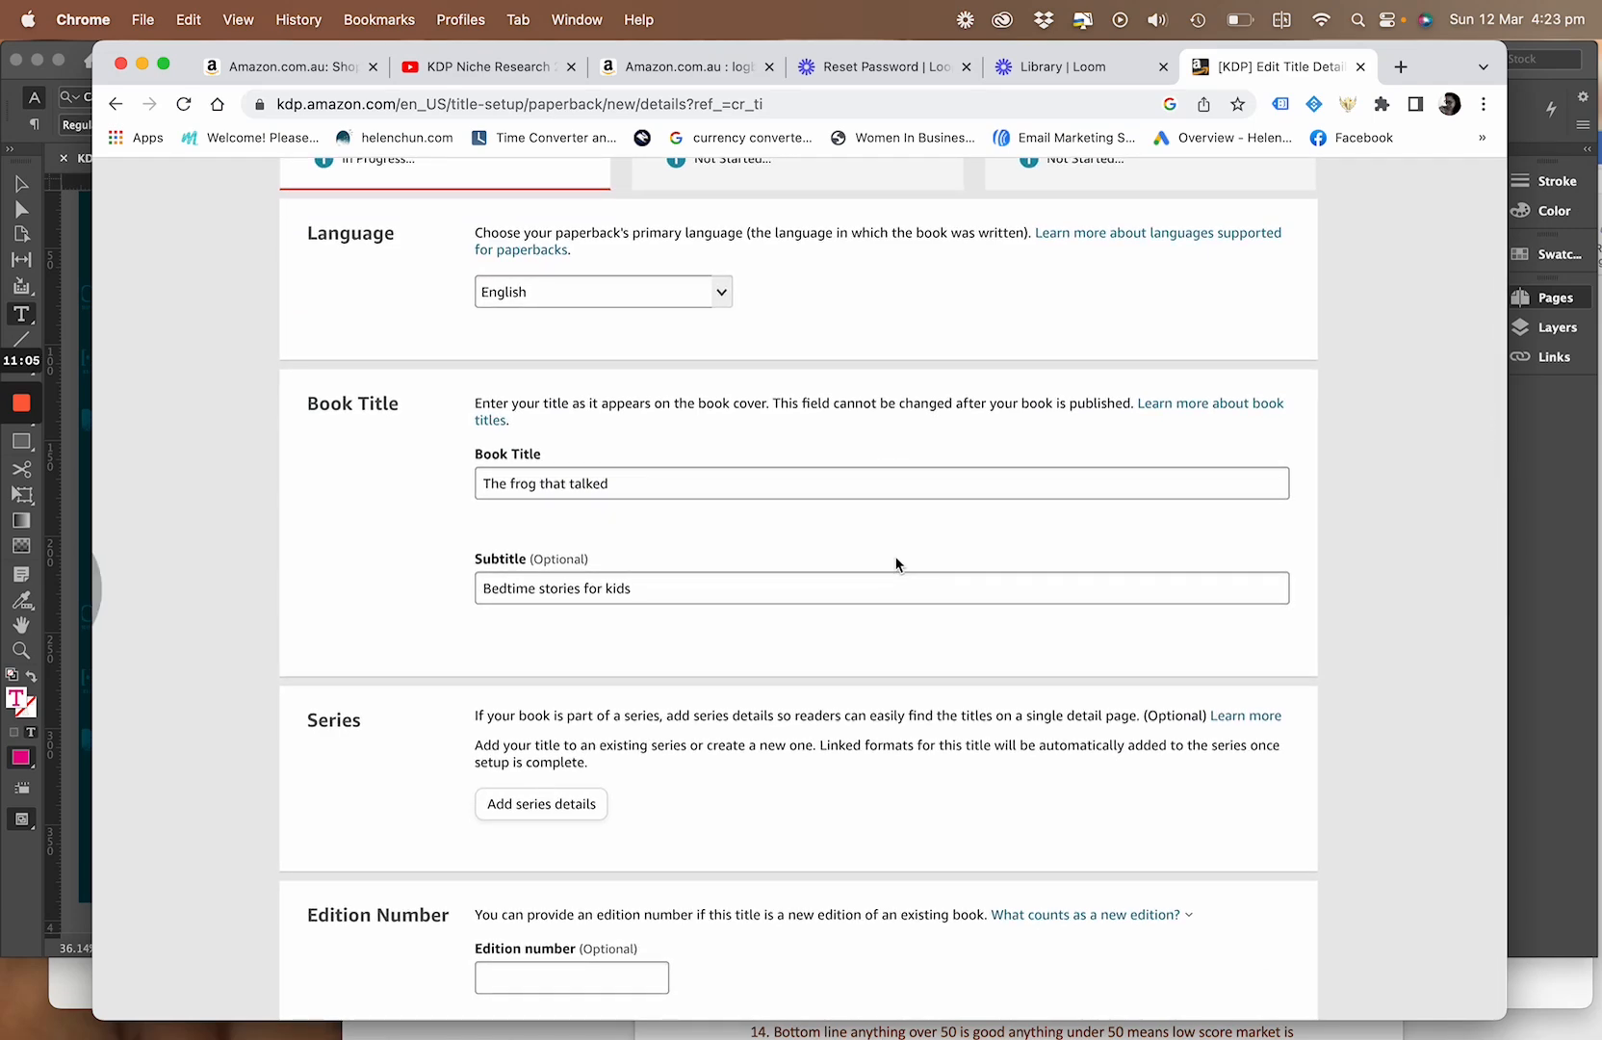
scroll(897, 565, down, 8)
scroll(896, 557, down, 8)
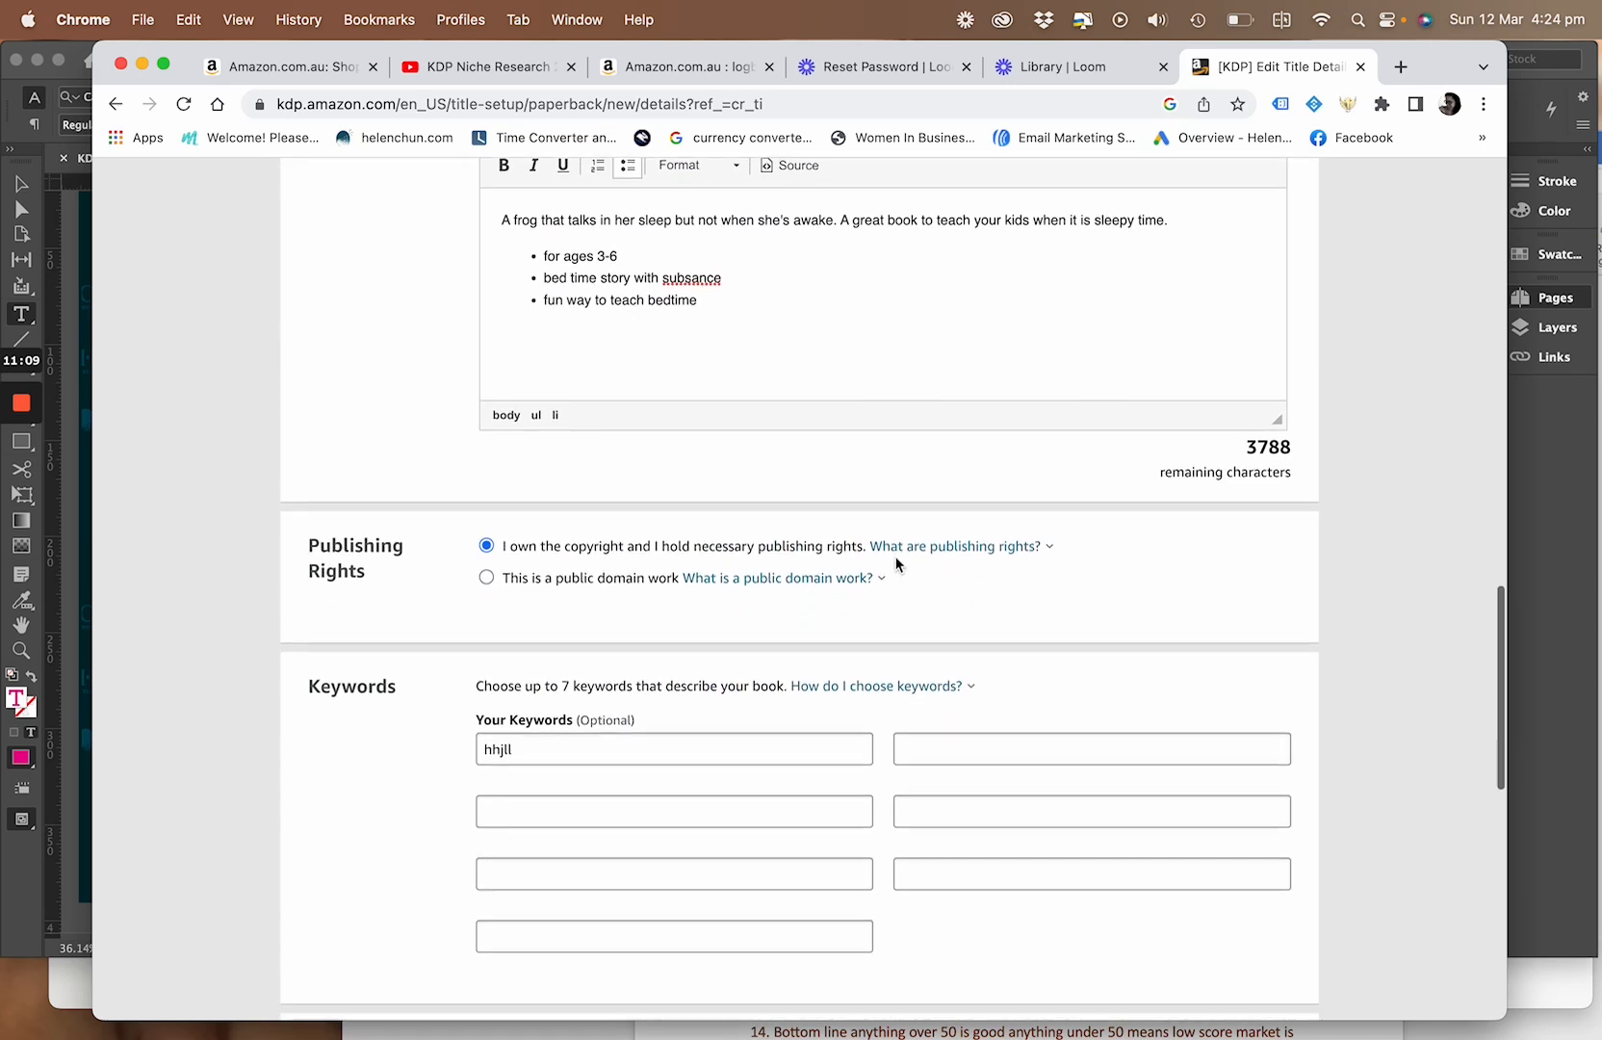
scroll(896, 565, down, 5)
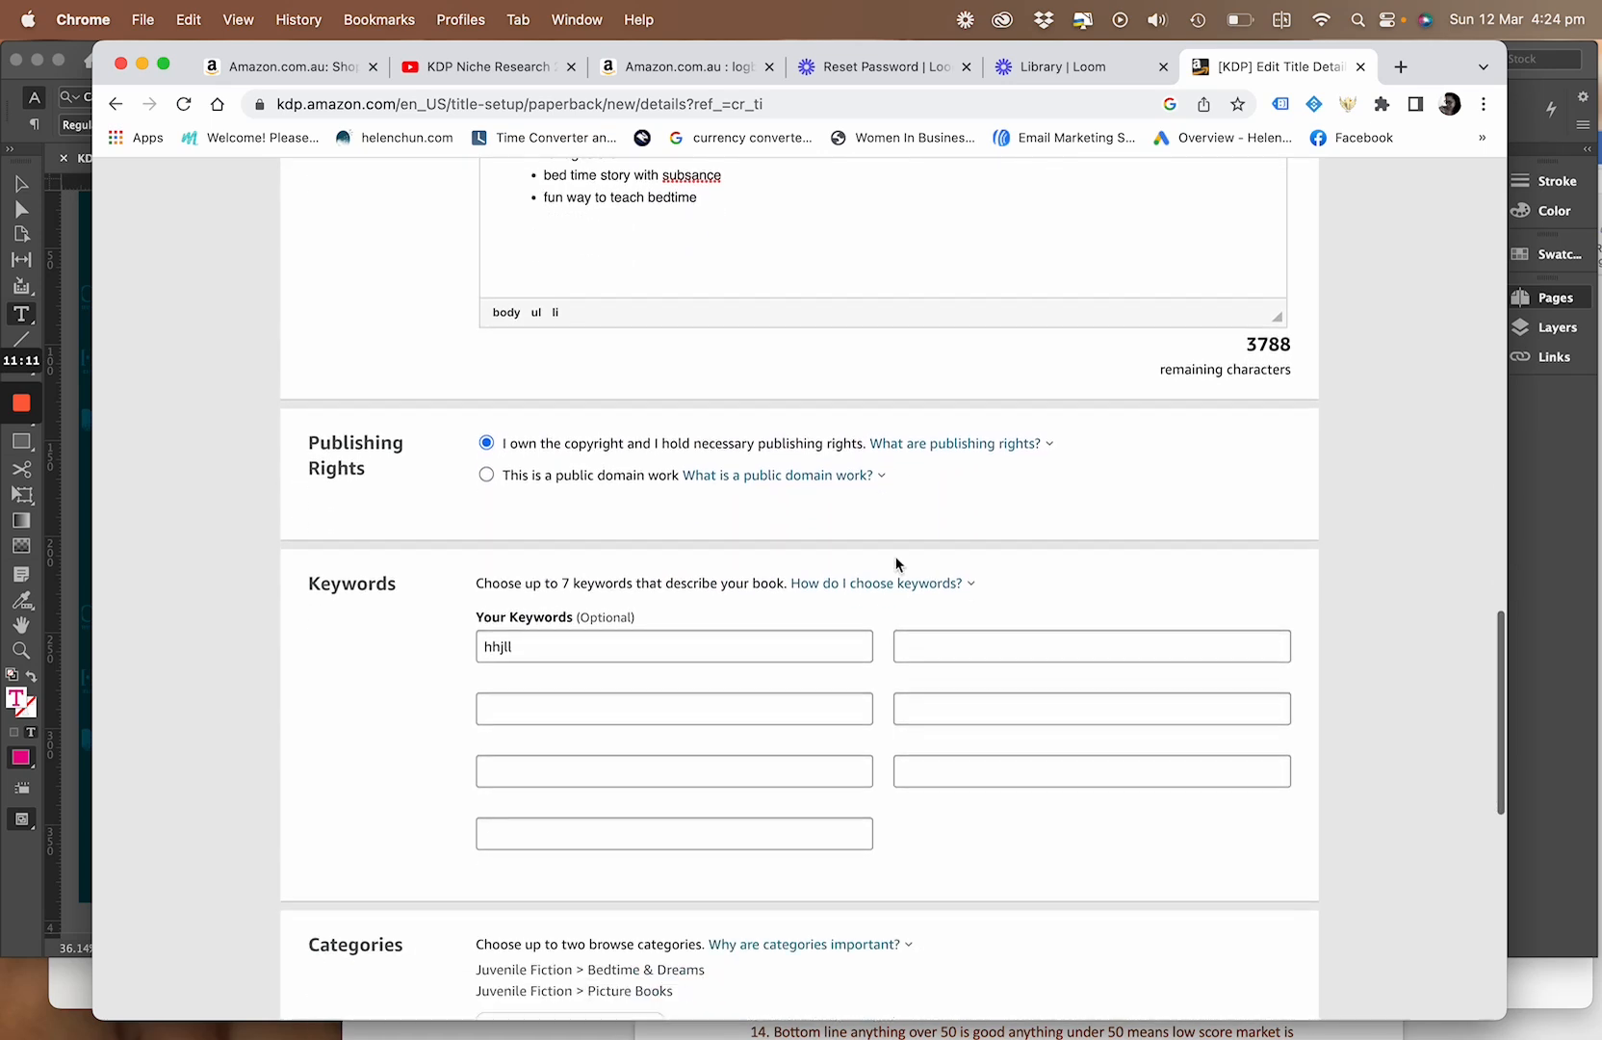
scroll(896, 565, down, 3)
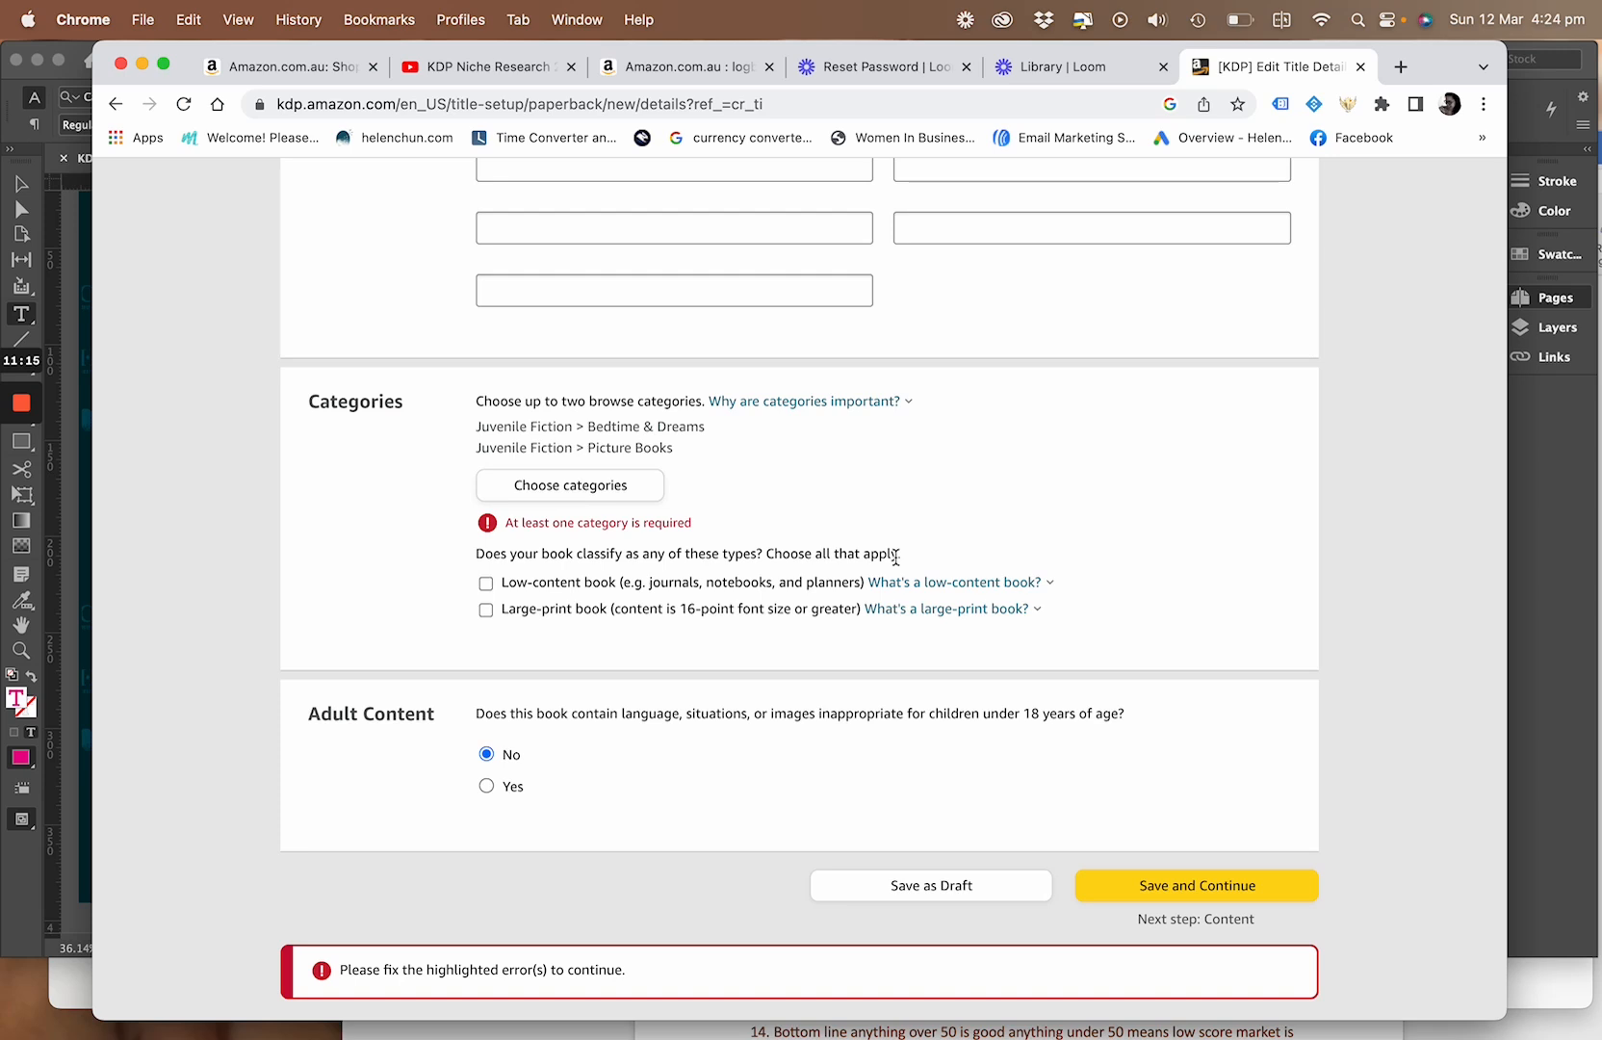
Reopen the category selection and try to add Activity Books as a third Juvenile Fiction category
click(661, 487)
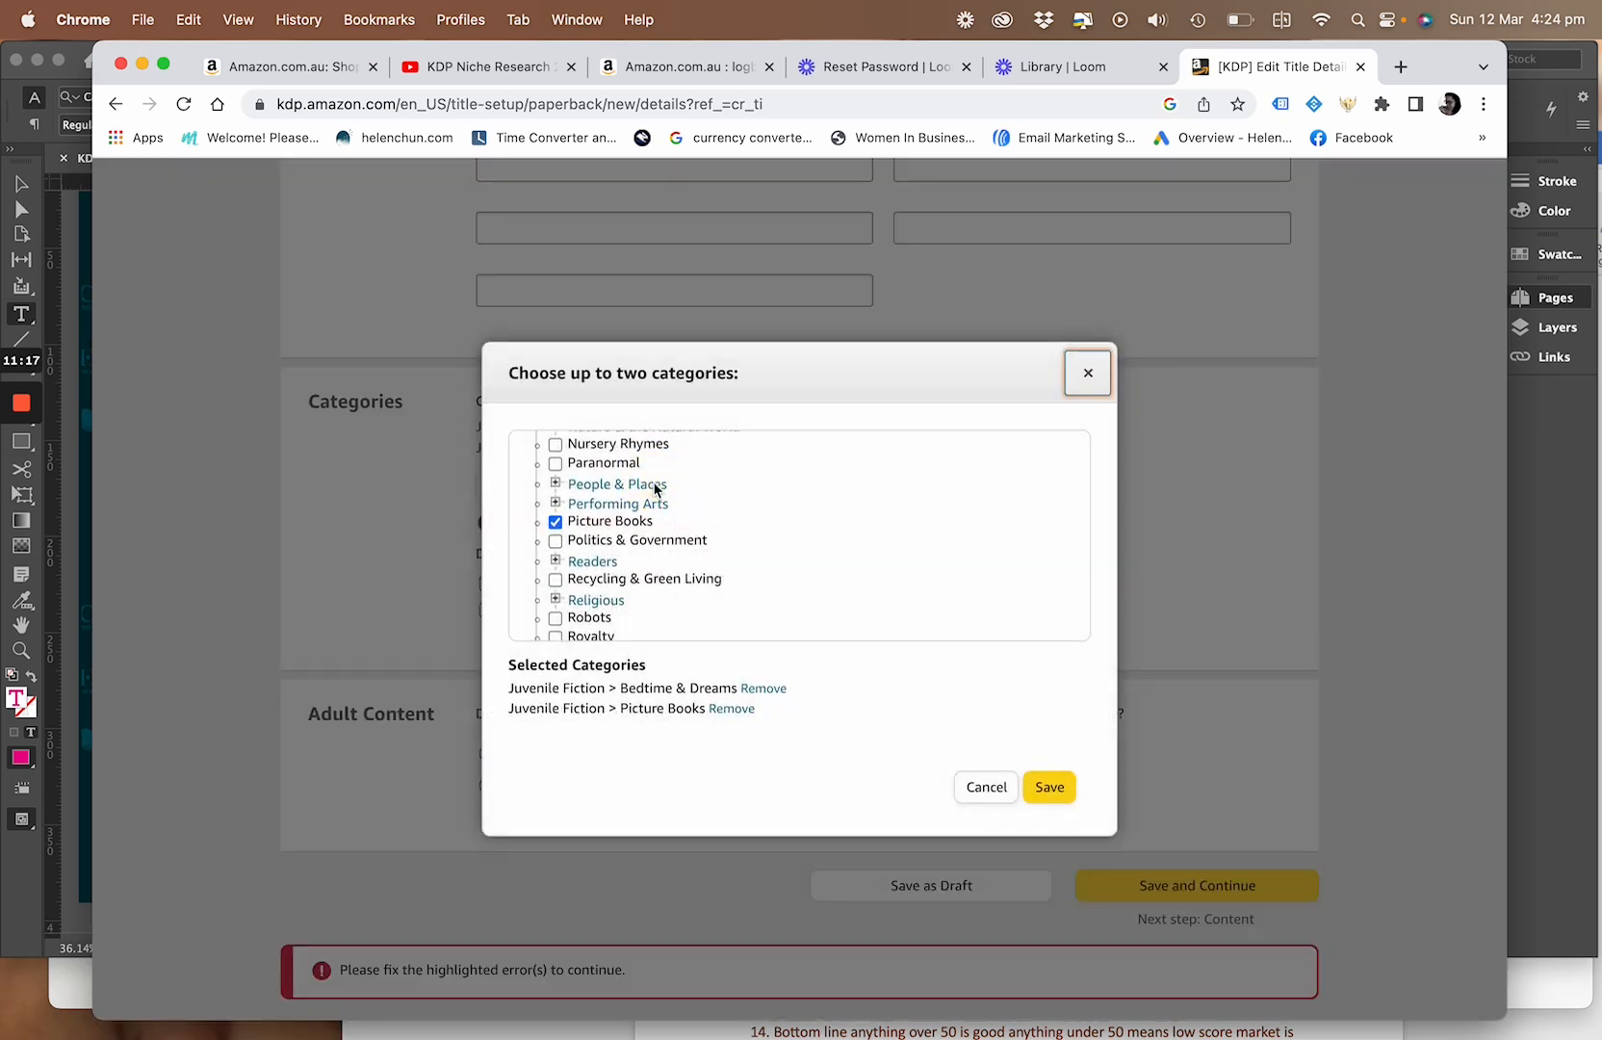
scroll(663, 548, down, 2)
scroll(663, 548, down, 6)
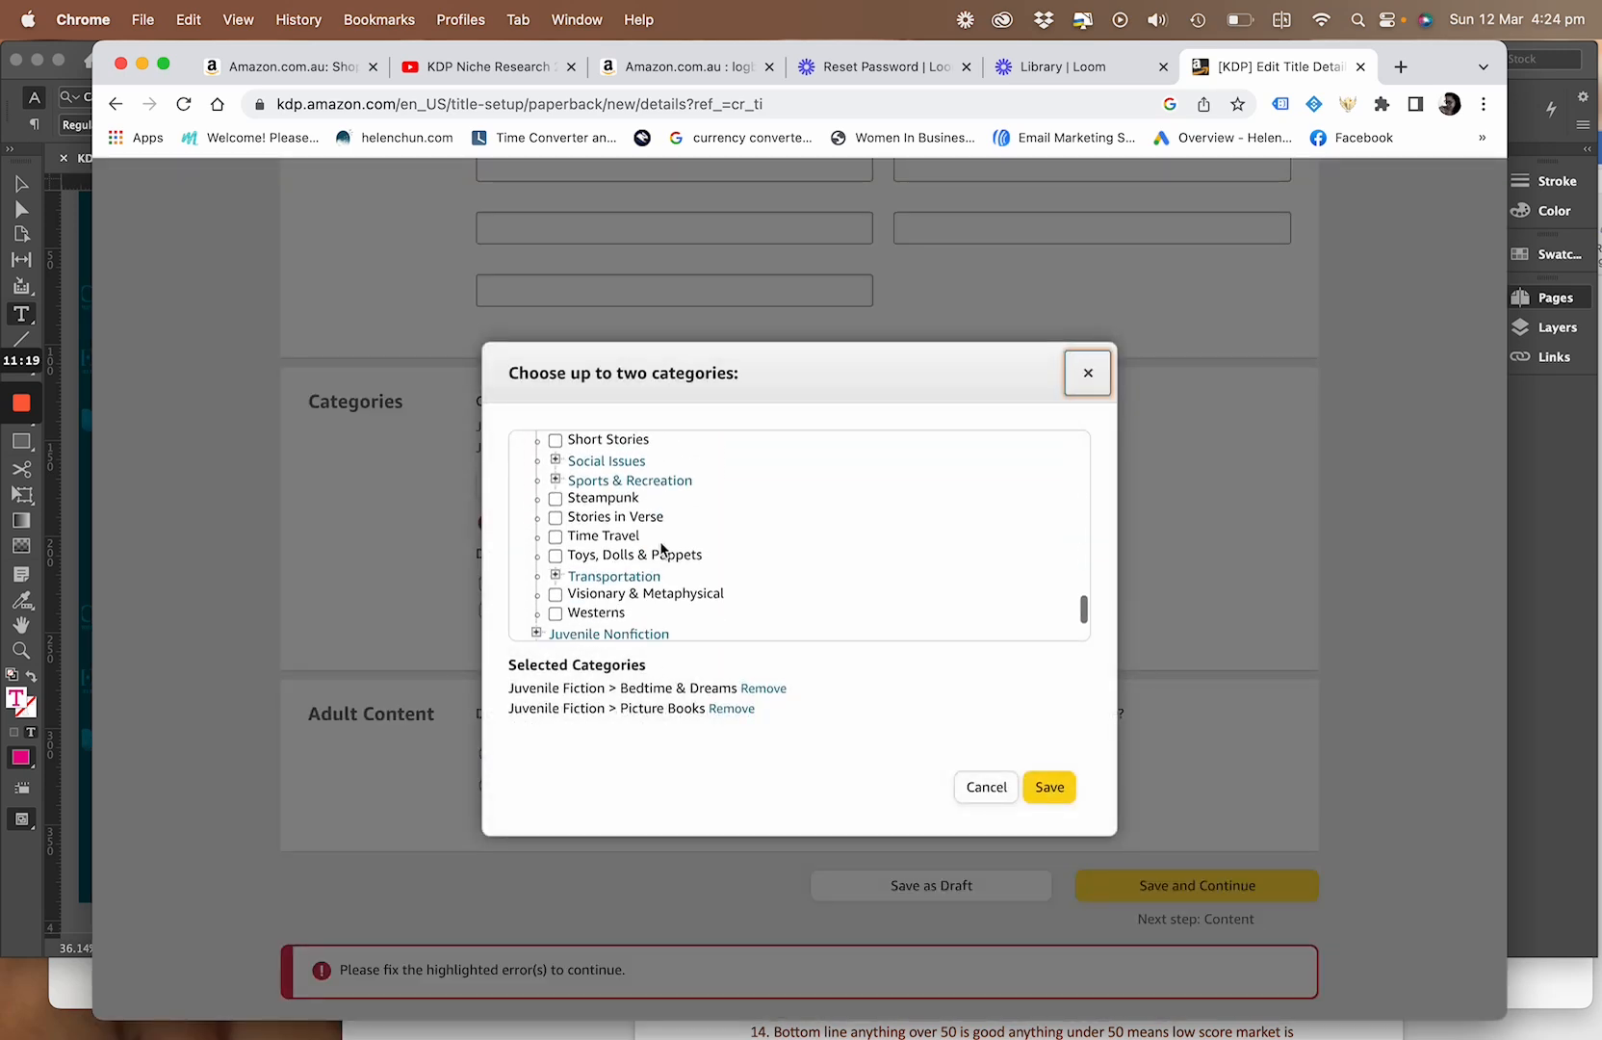
scroll(660, 548, up, 10)
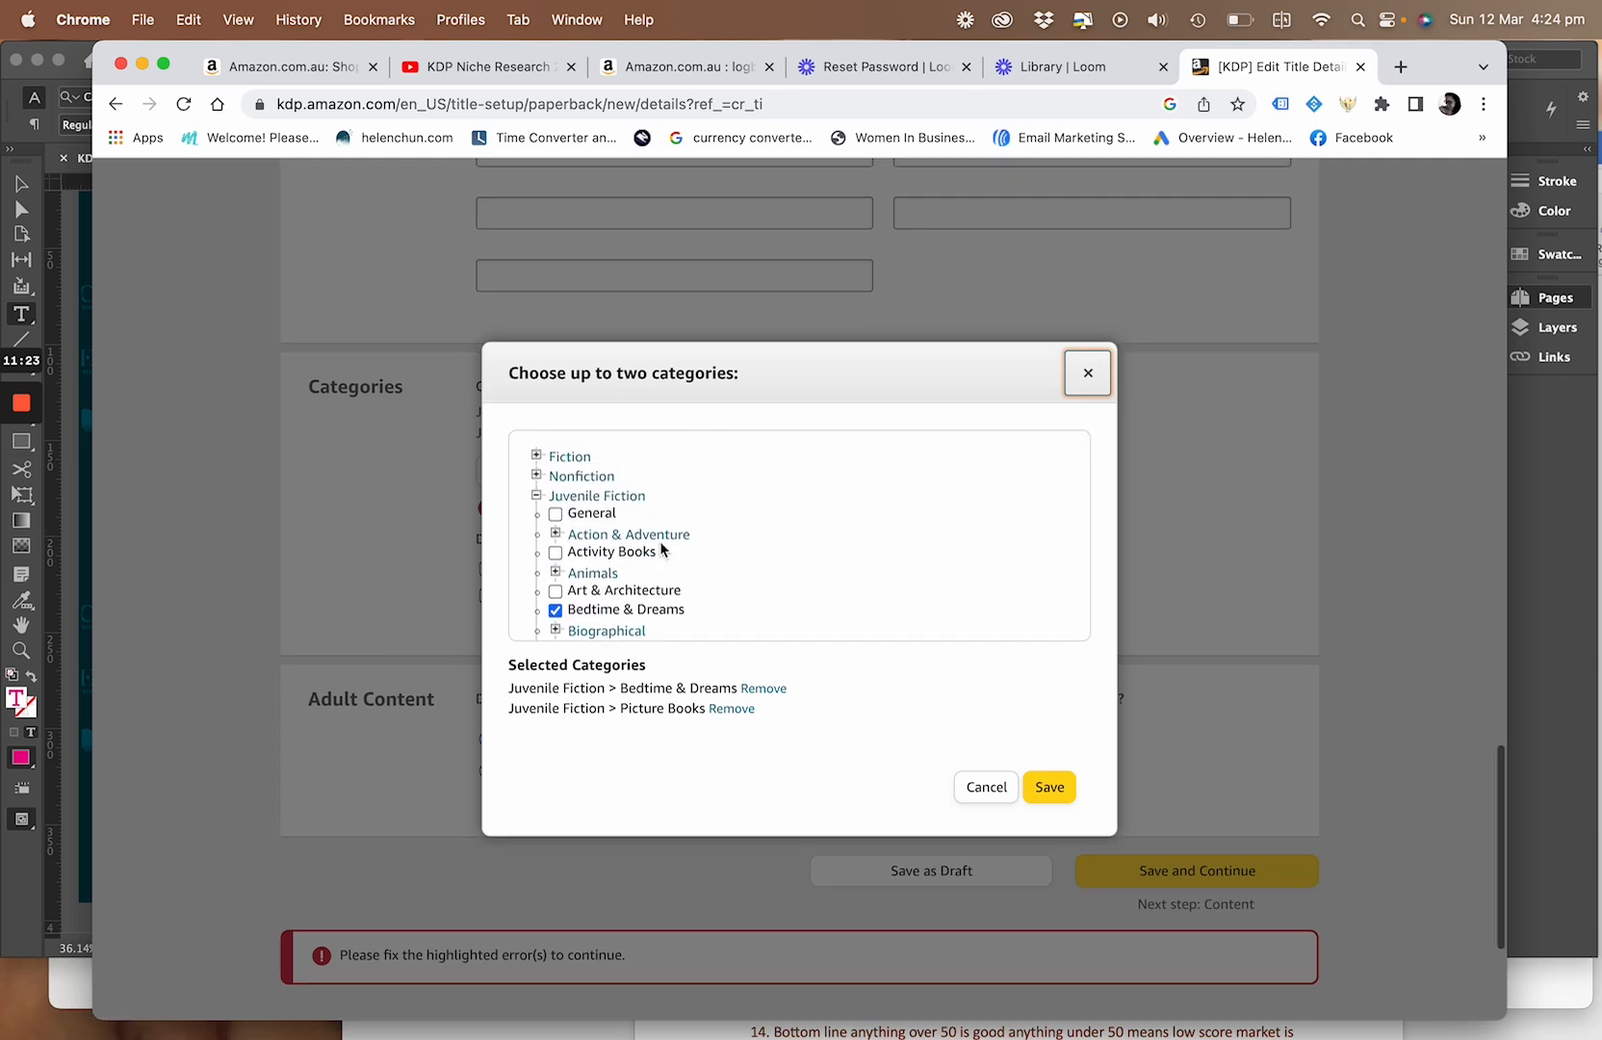
click(557, 554)
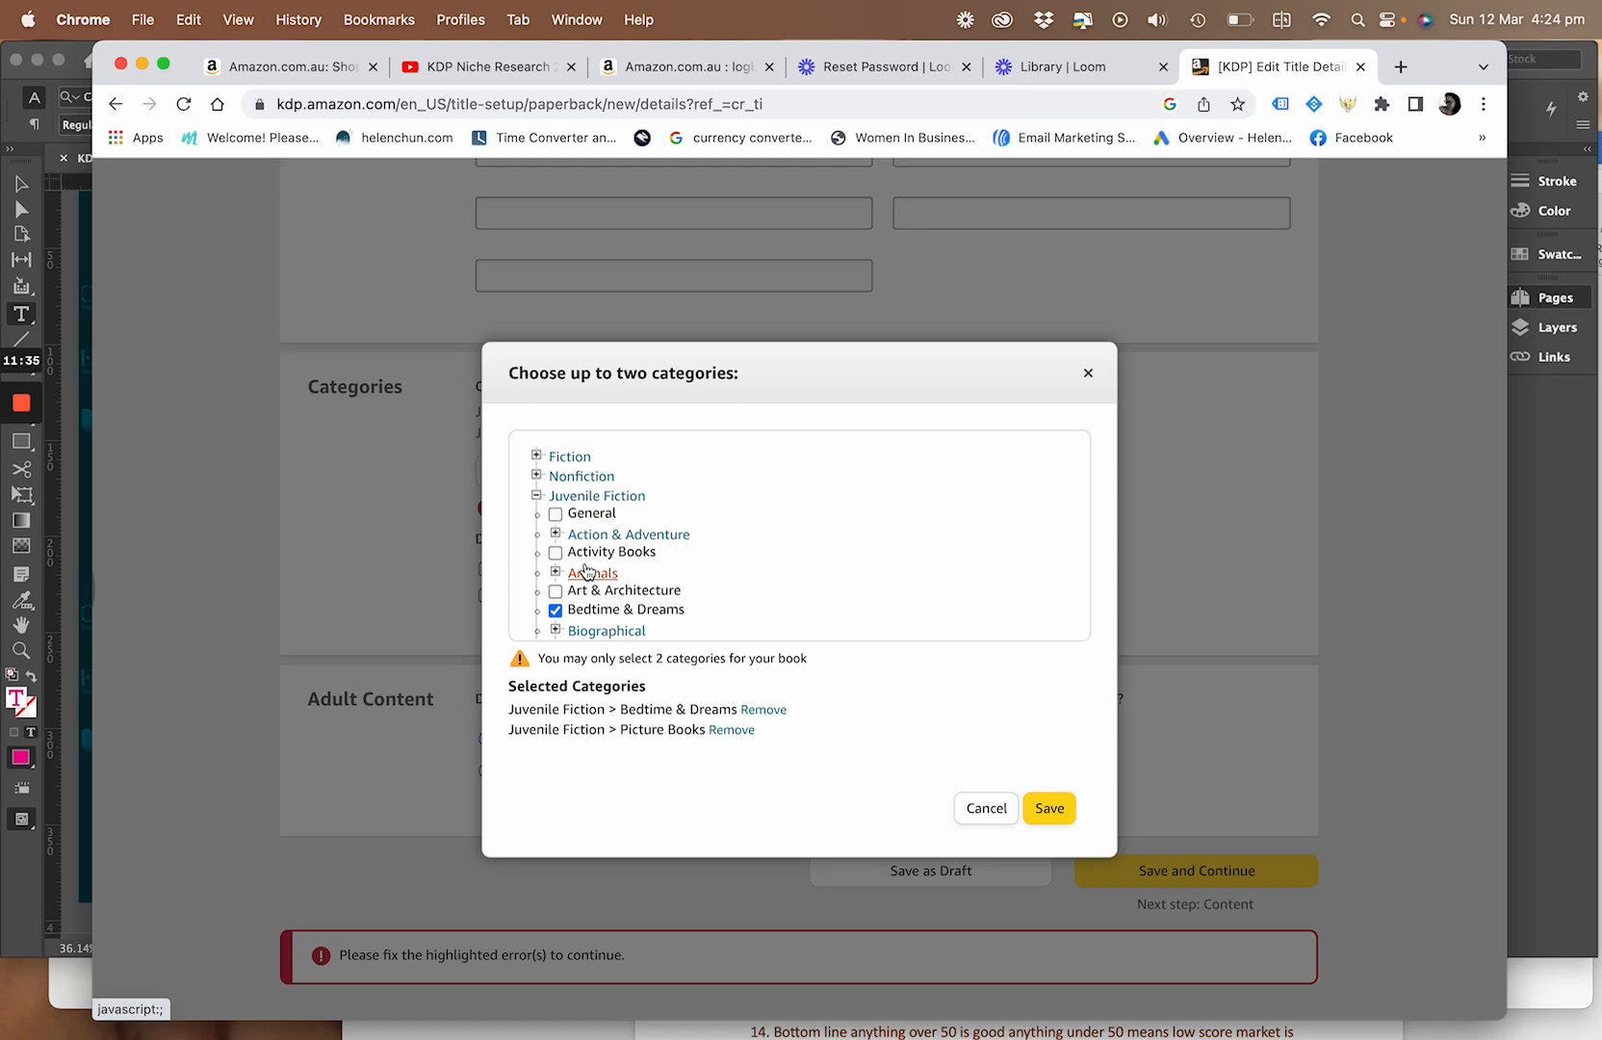
Deselect the Juvenile Fiction category Bedtime & Dreams and save the category selection
scroll(588, 571, down, 2)
scroll(587, 571, down, 8)
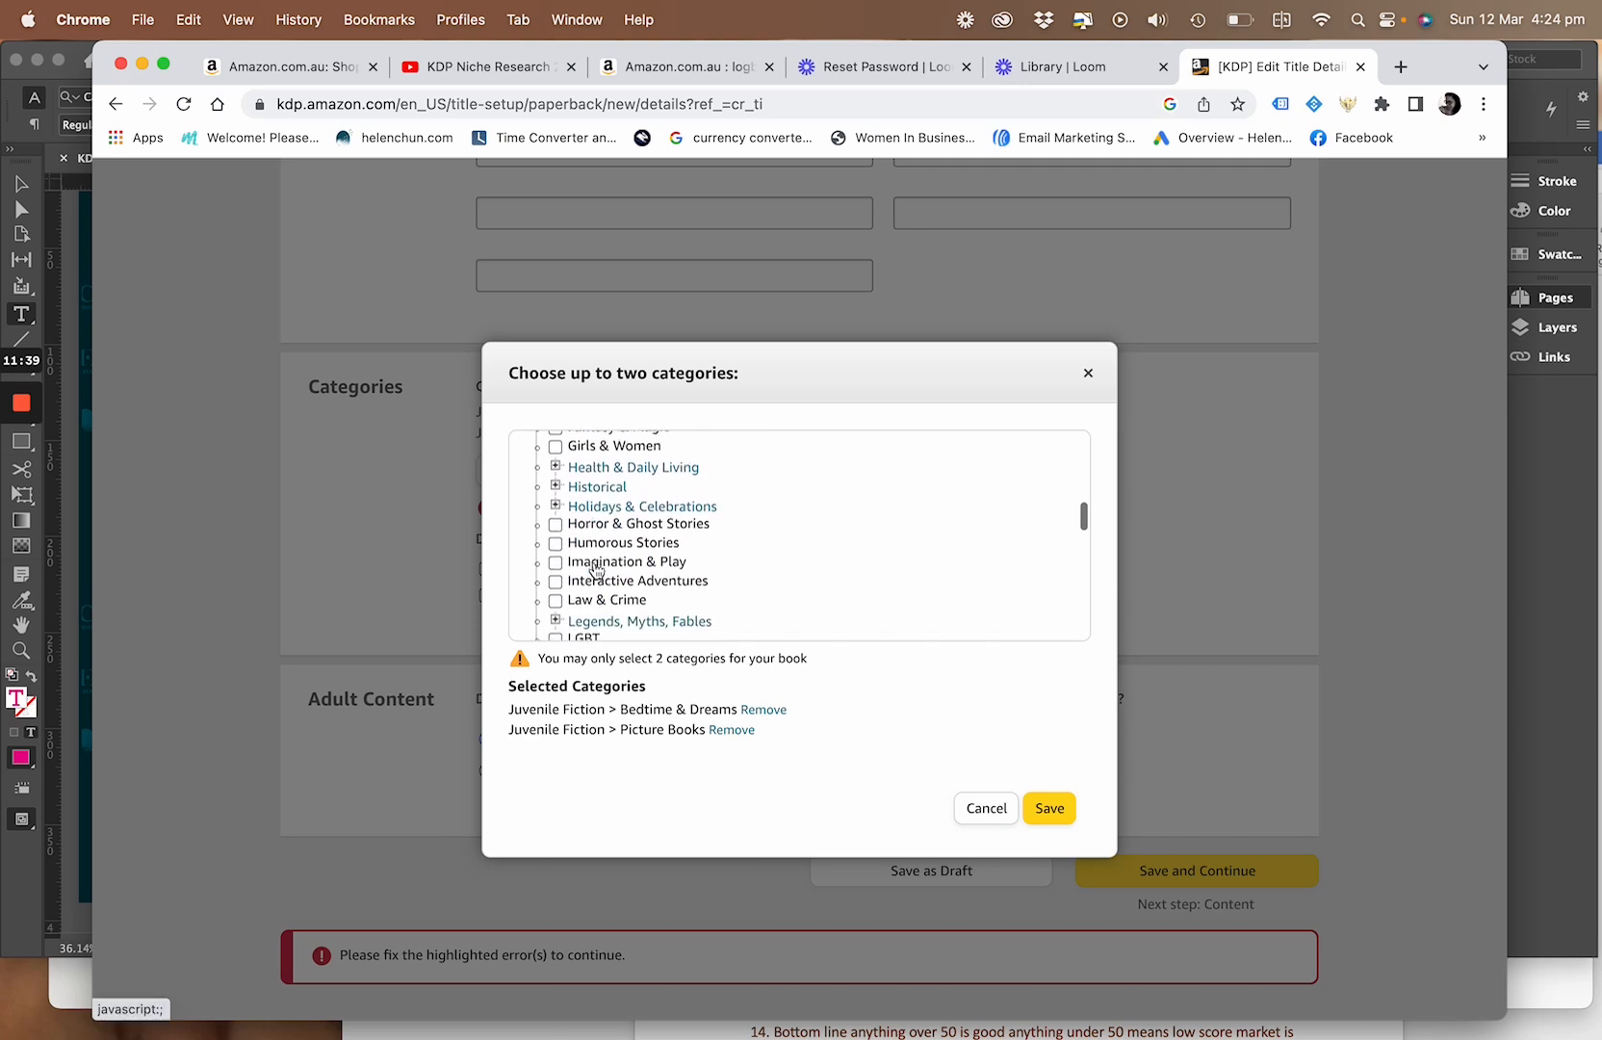
scroll(592, 571, up, 15)
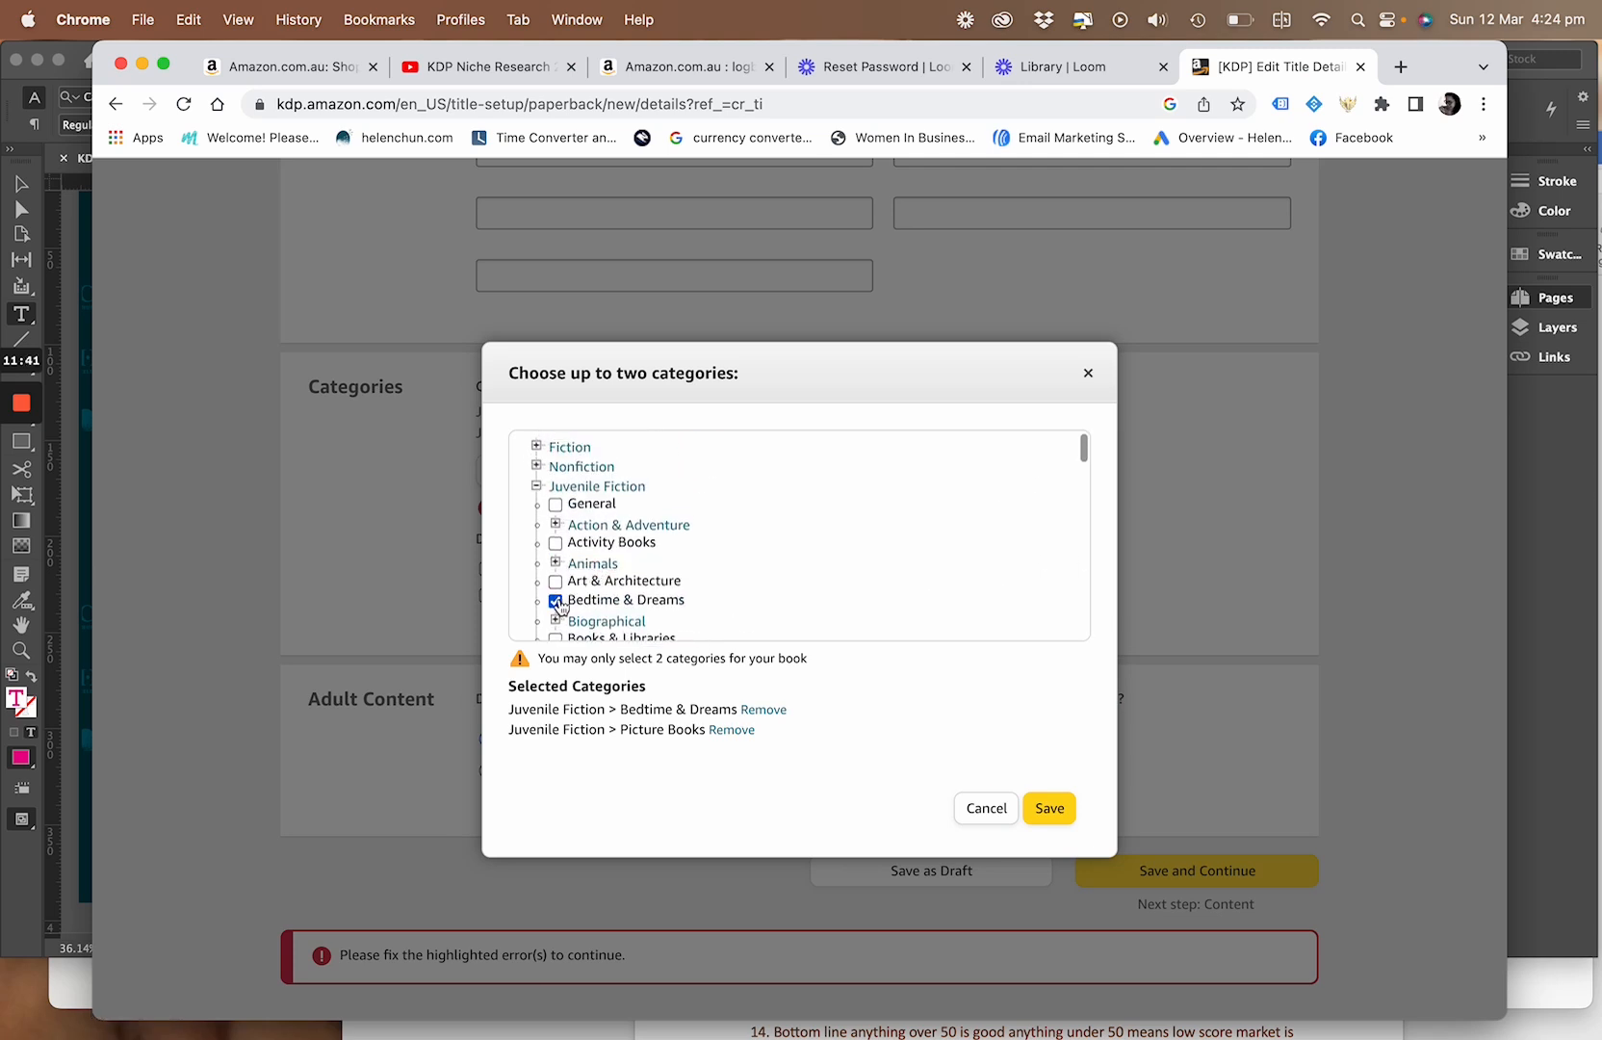
click(557, 603)
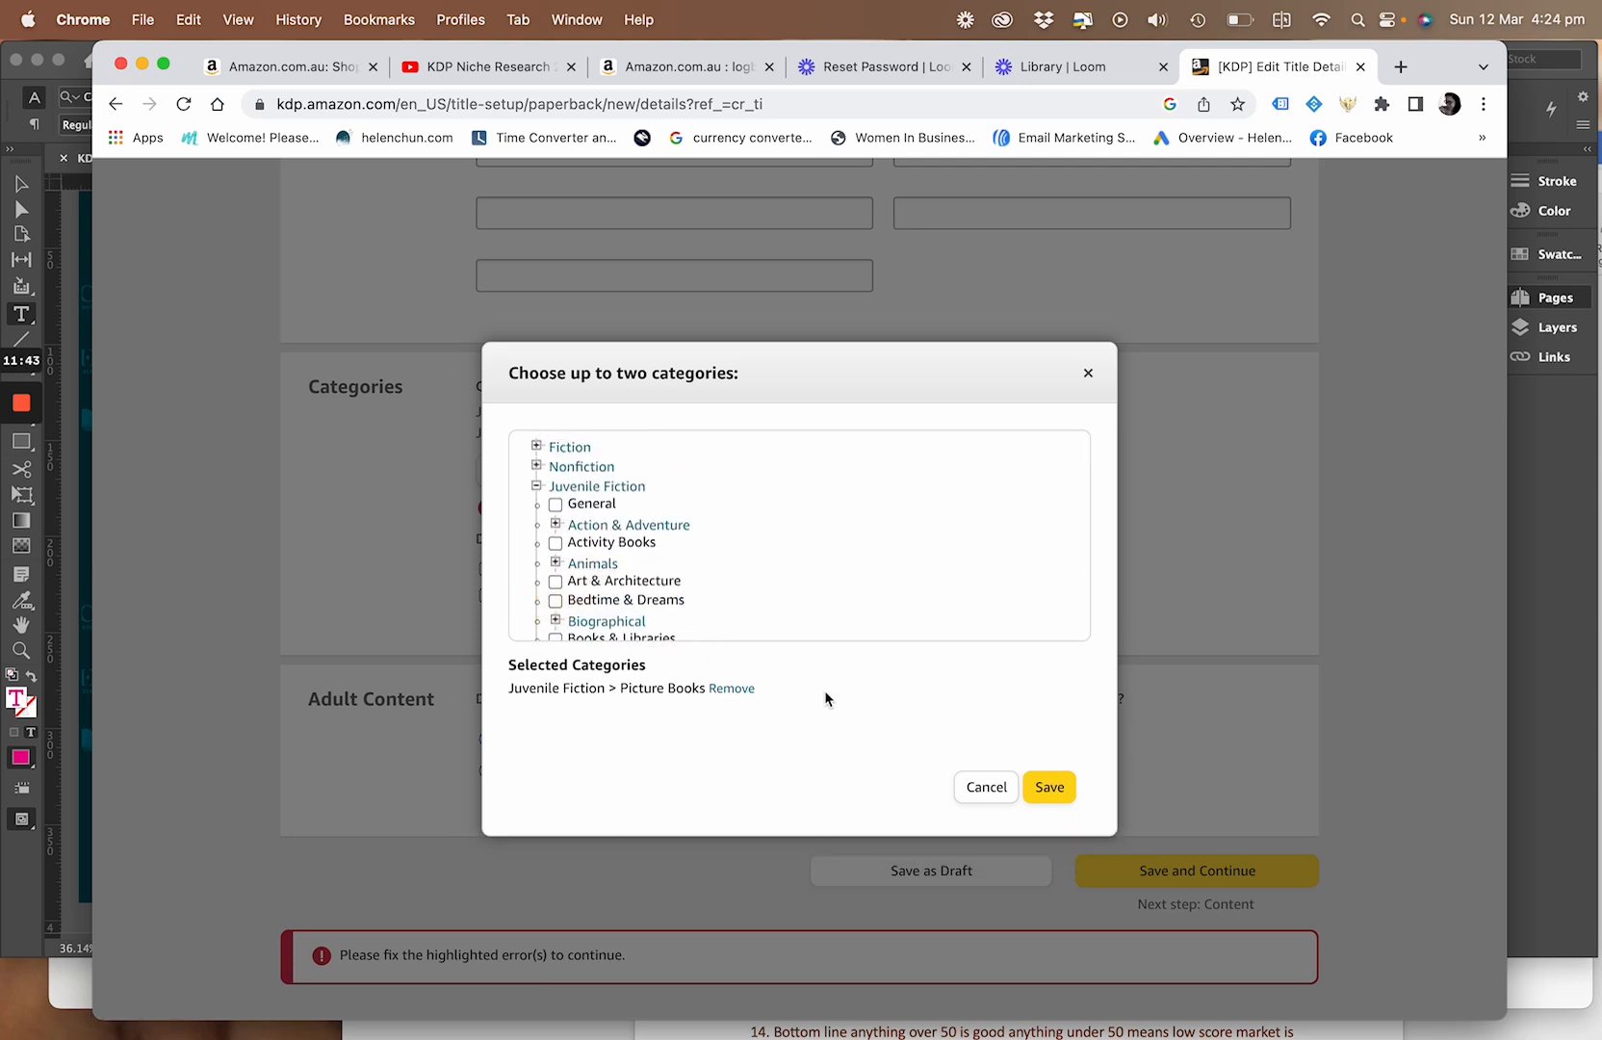
click(1047, 787)
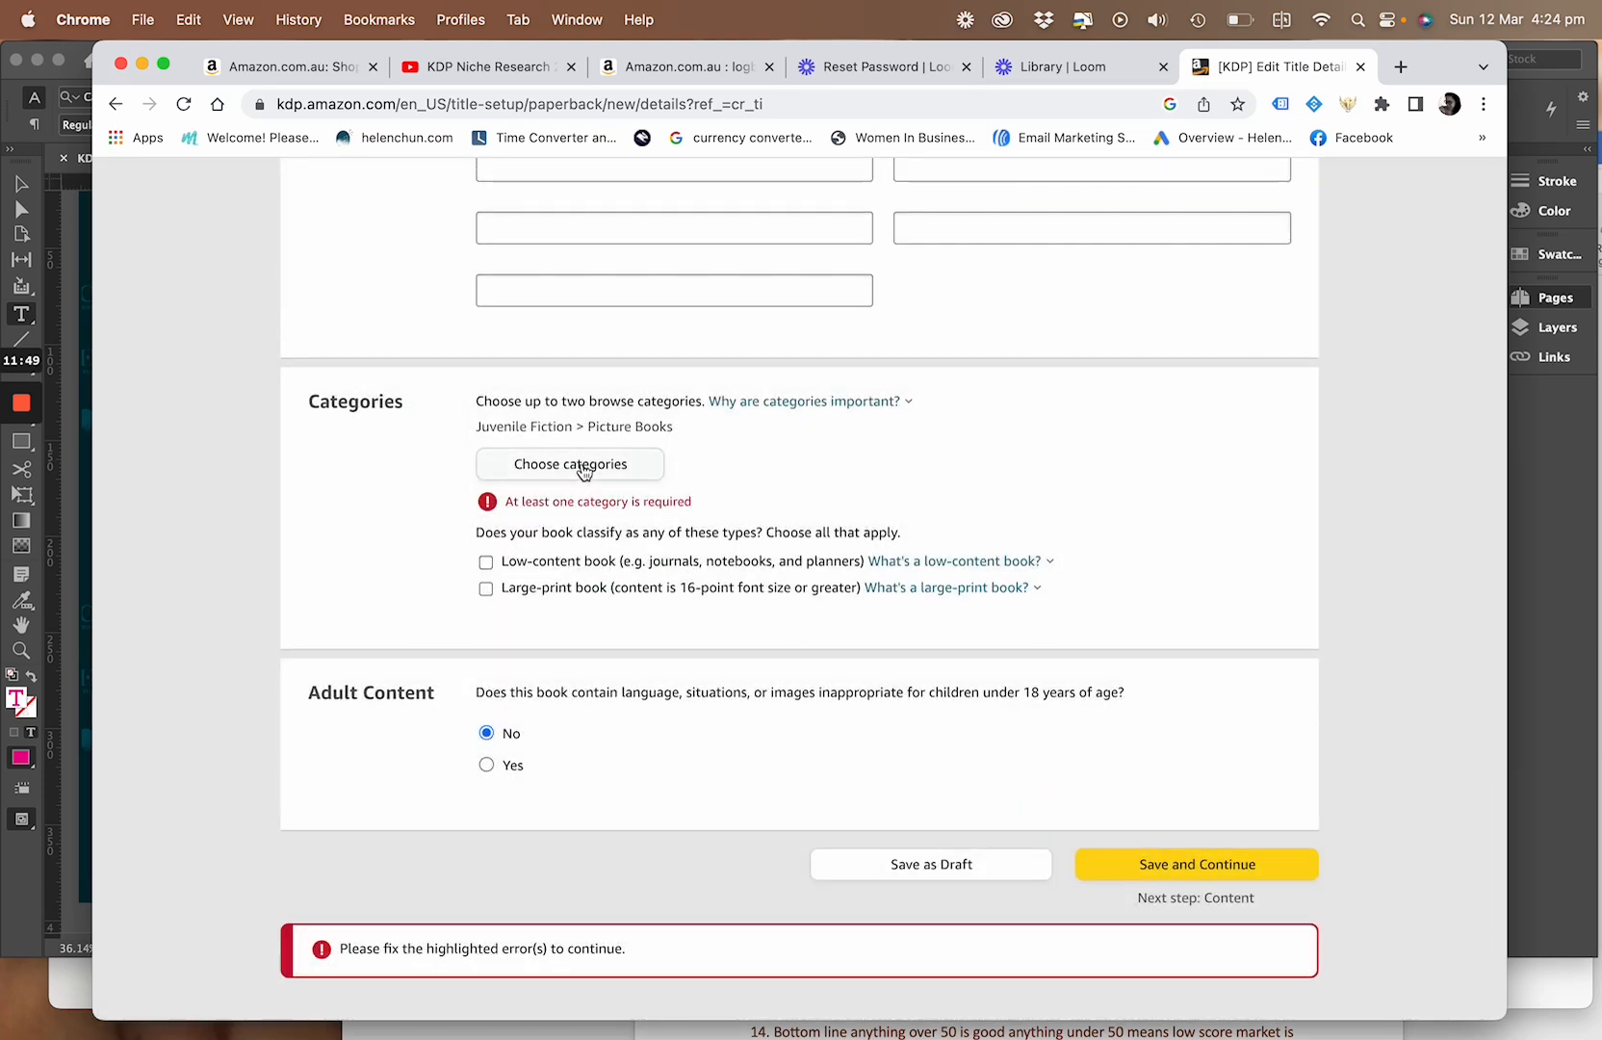
Classify the book as low-content and add Juvenile Fiction > General as the second category, saving the category selection
click(487, 564)
click(568, 462)
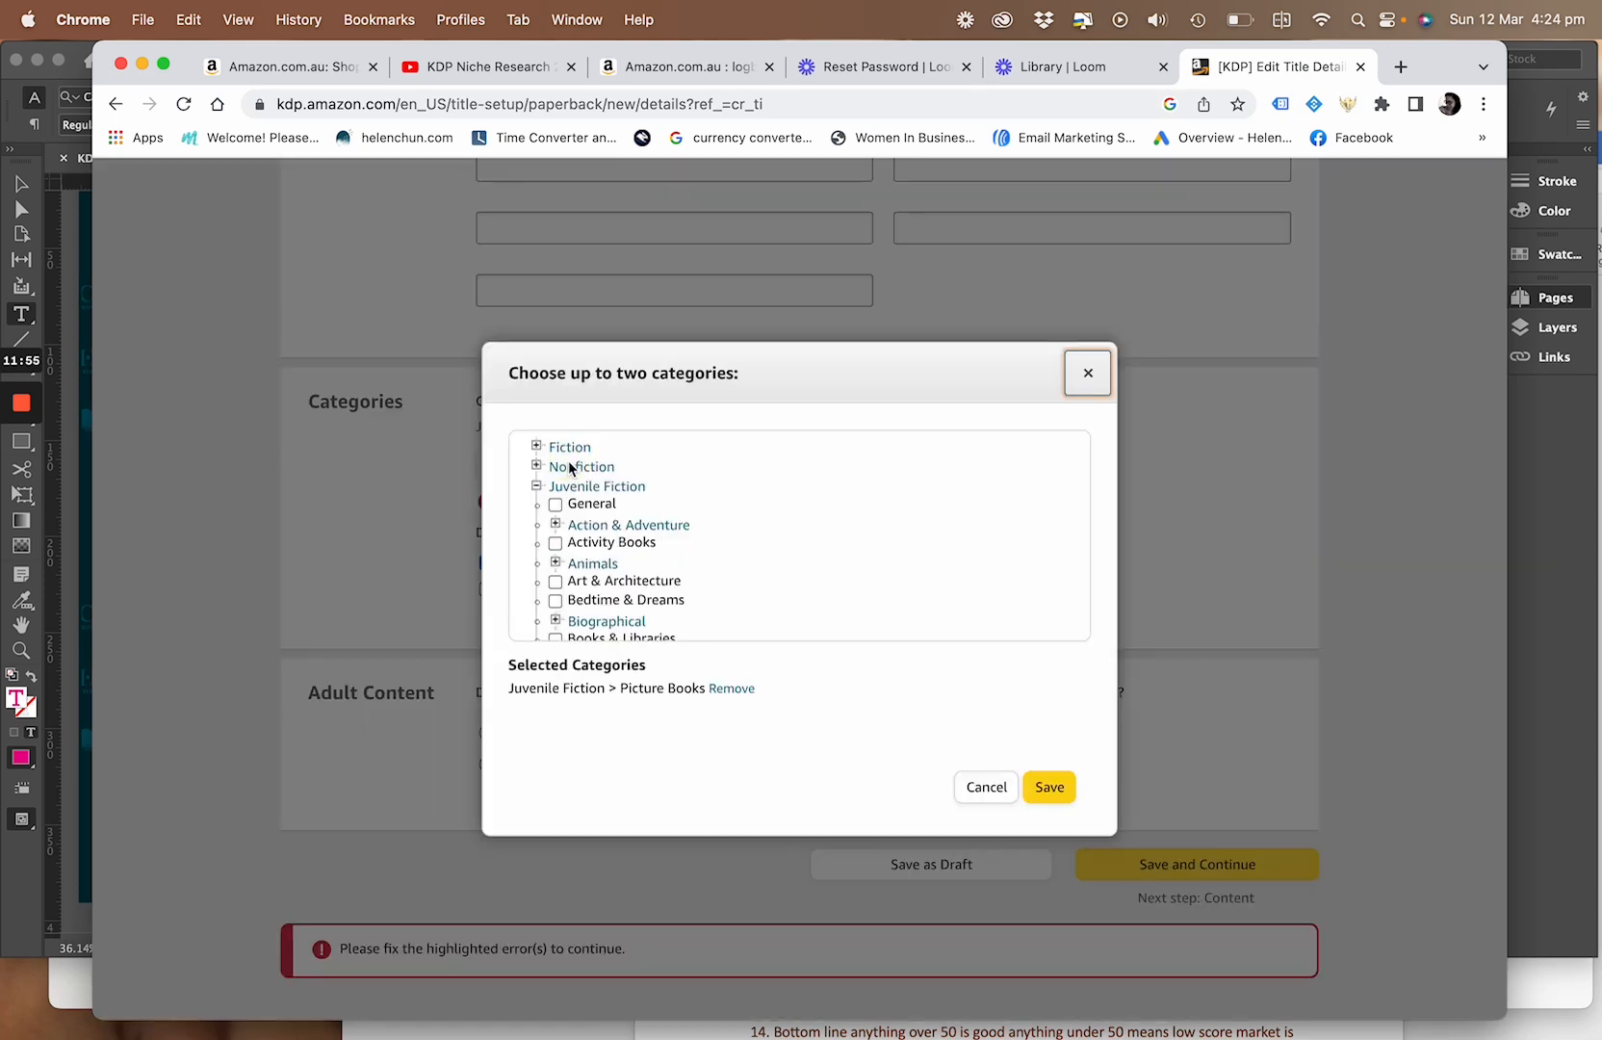
click(558, 506)
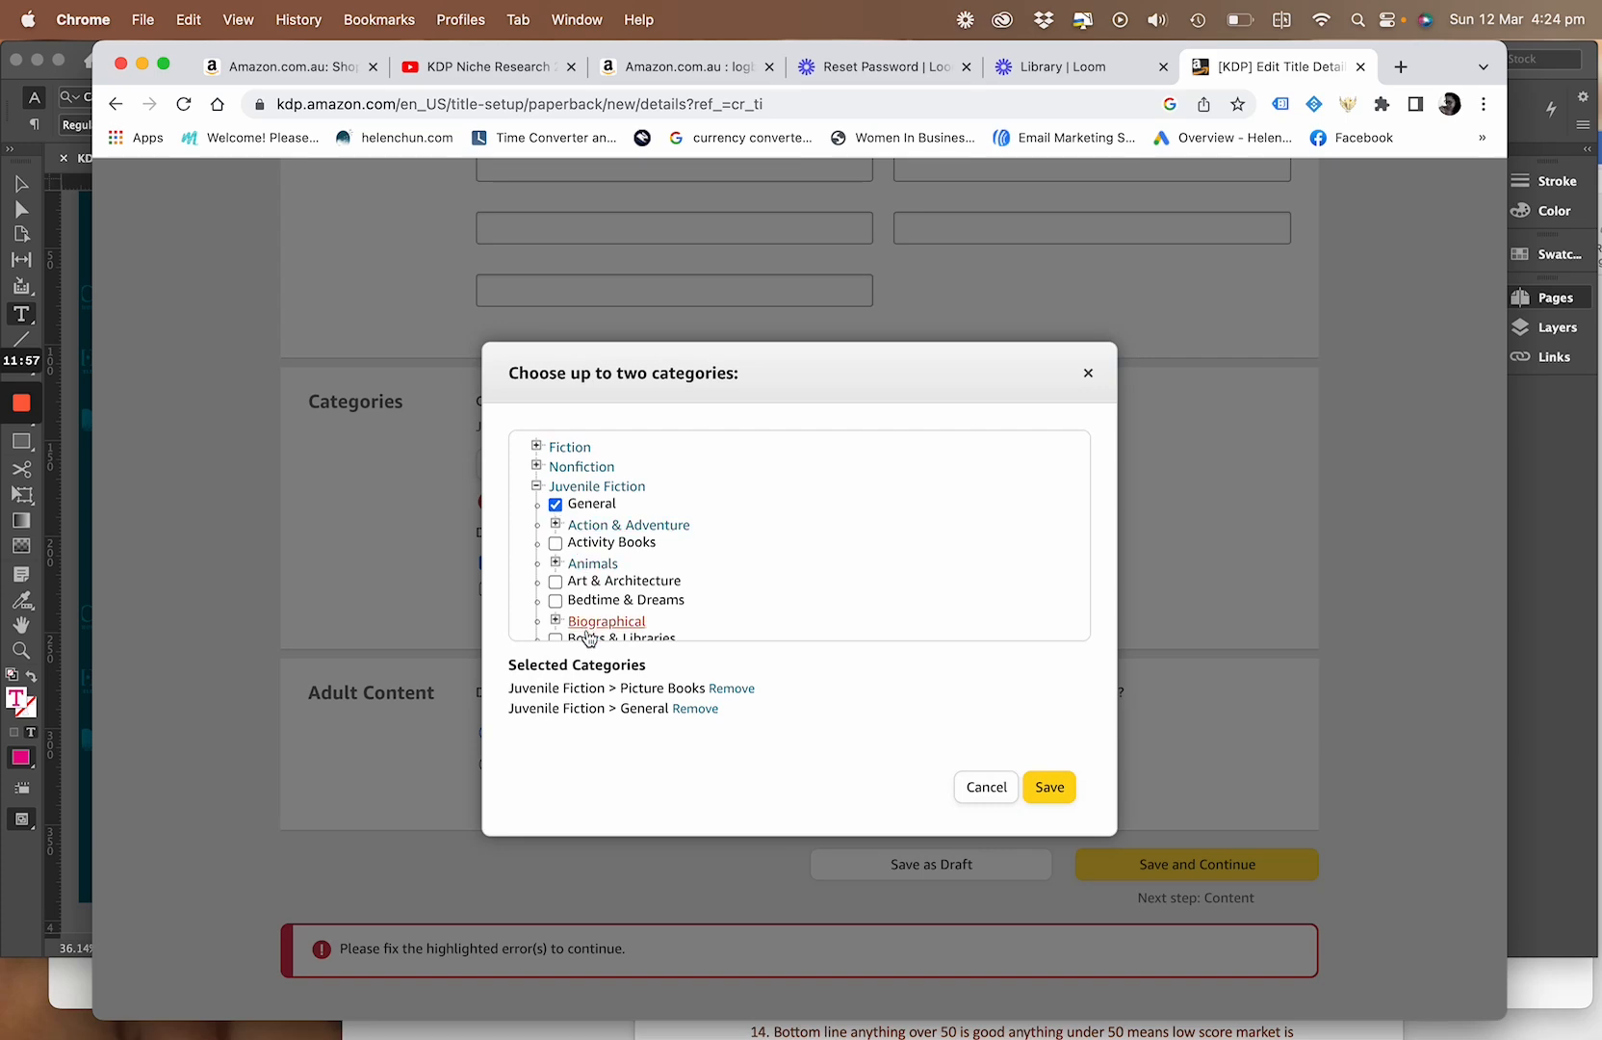
click(1053, 792)
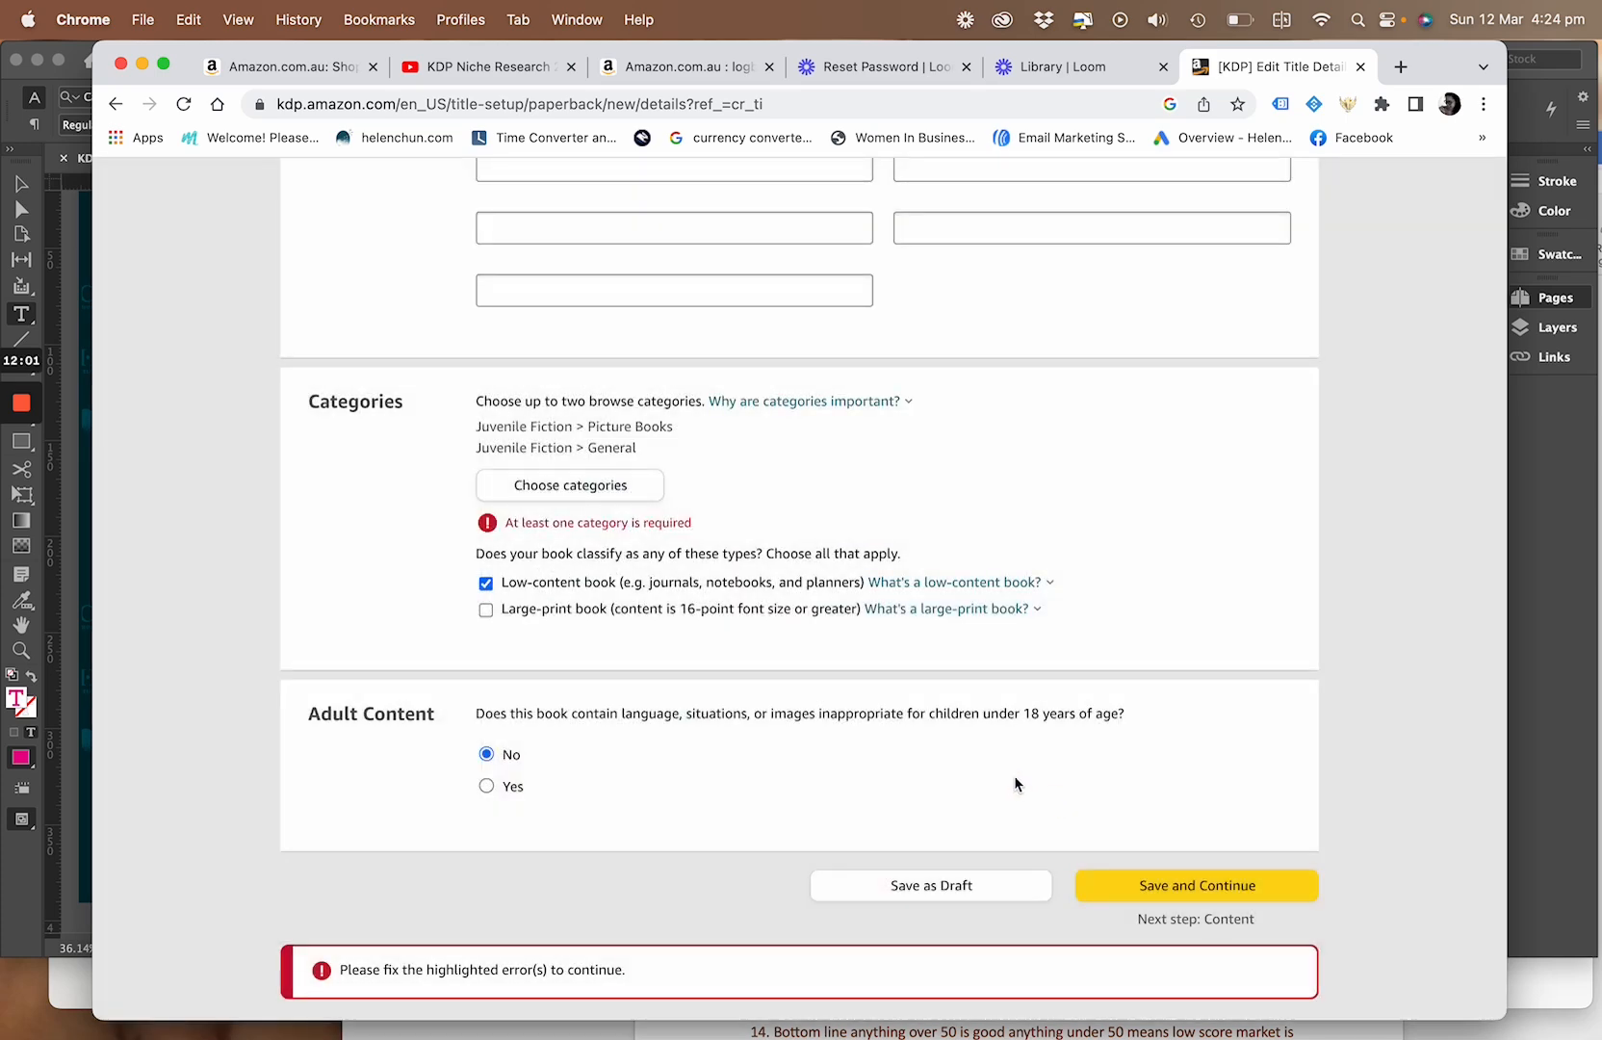
Check the categories and adult content settings, and save the paperback details to continue to the content page
scroll(695, 554, down, 3)
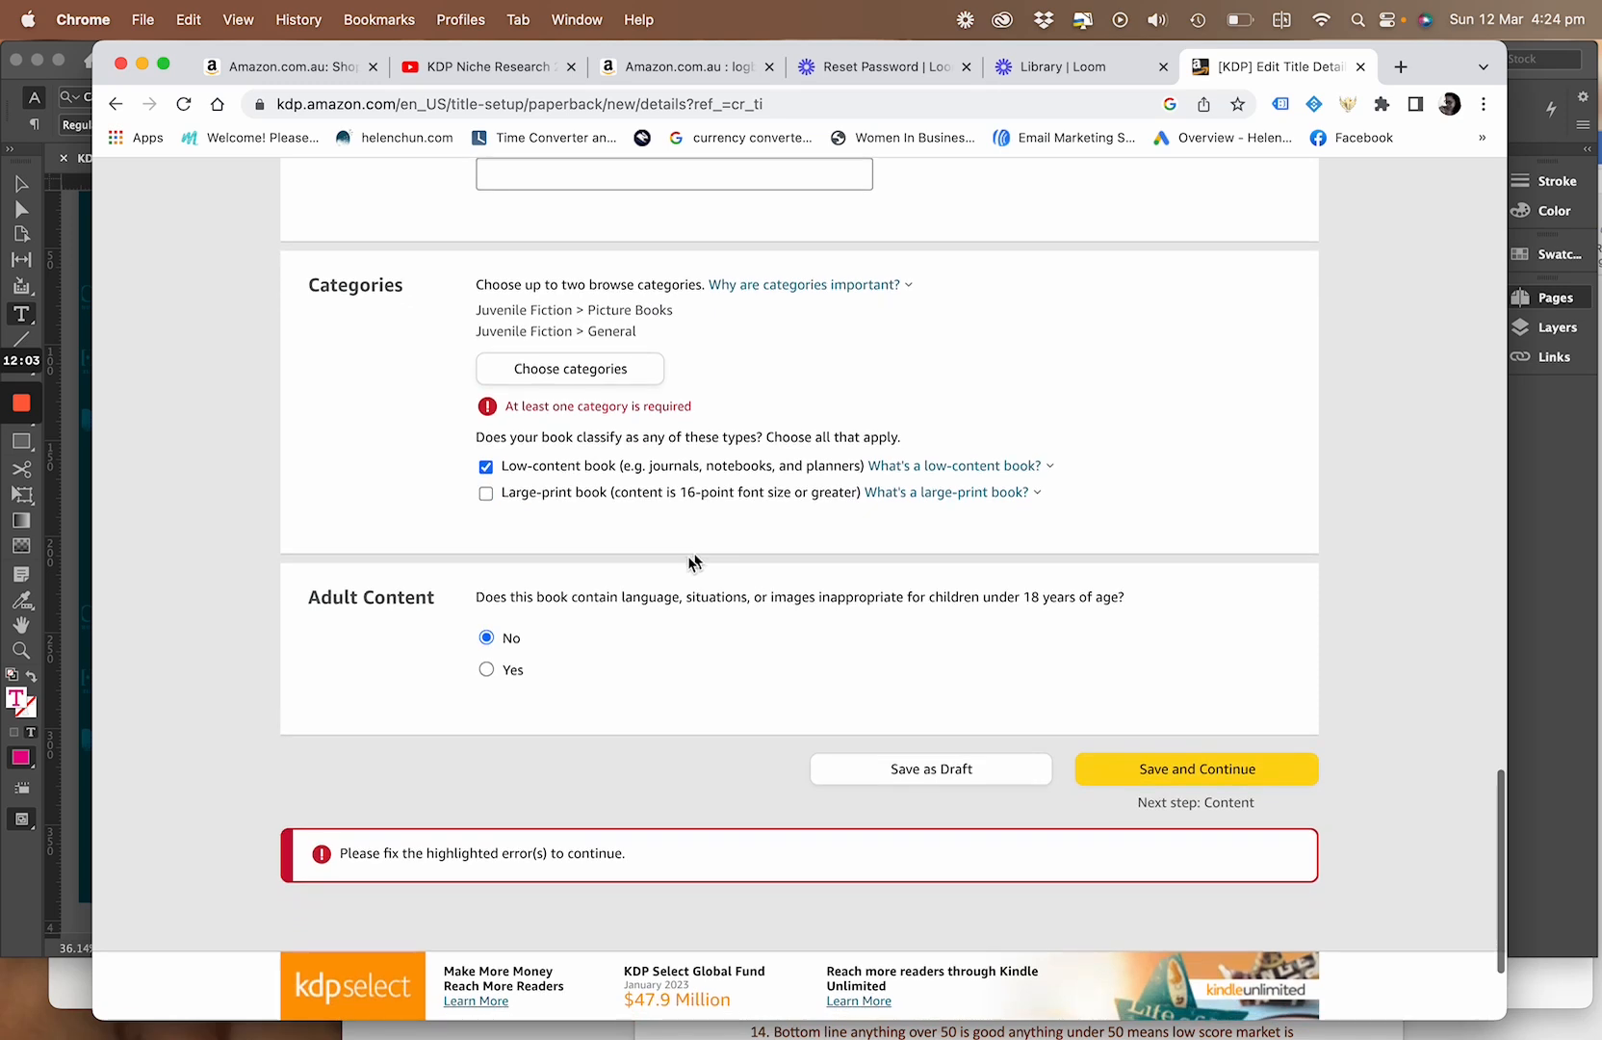
scroll(609, 815, up, 1)
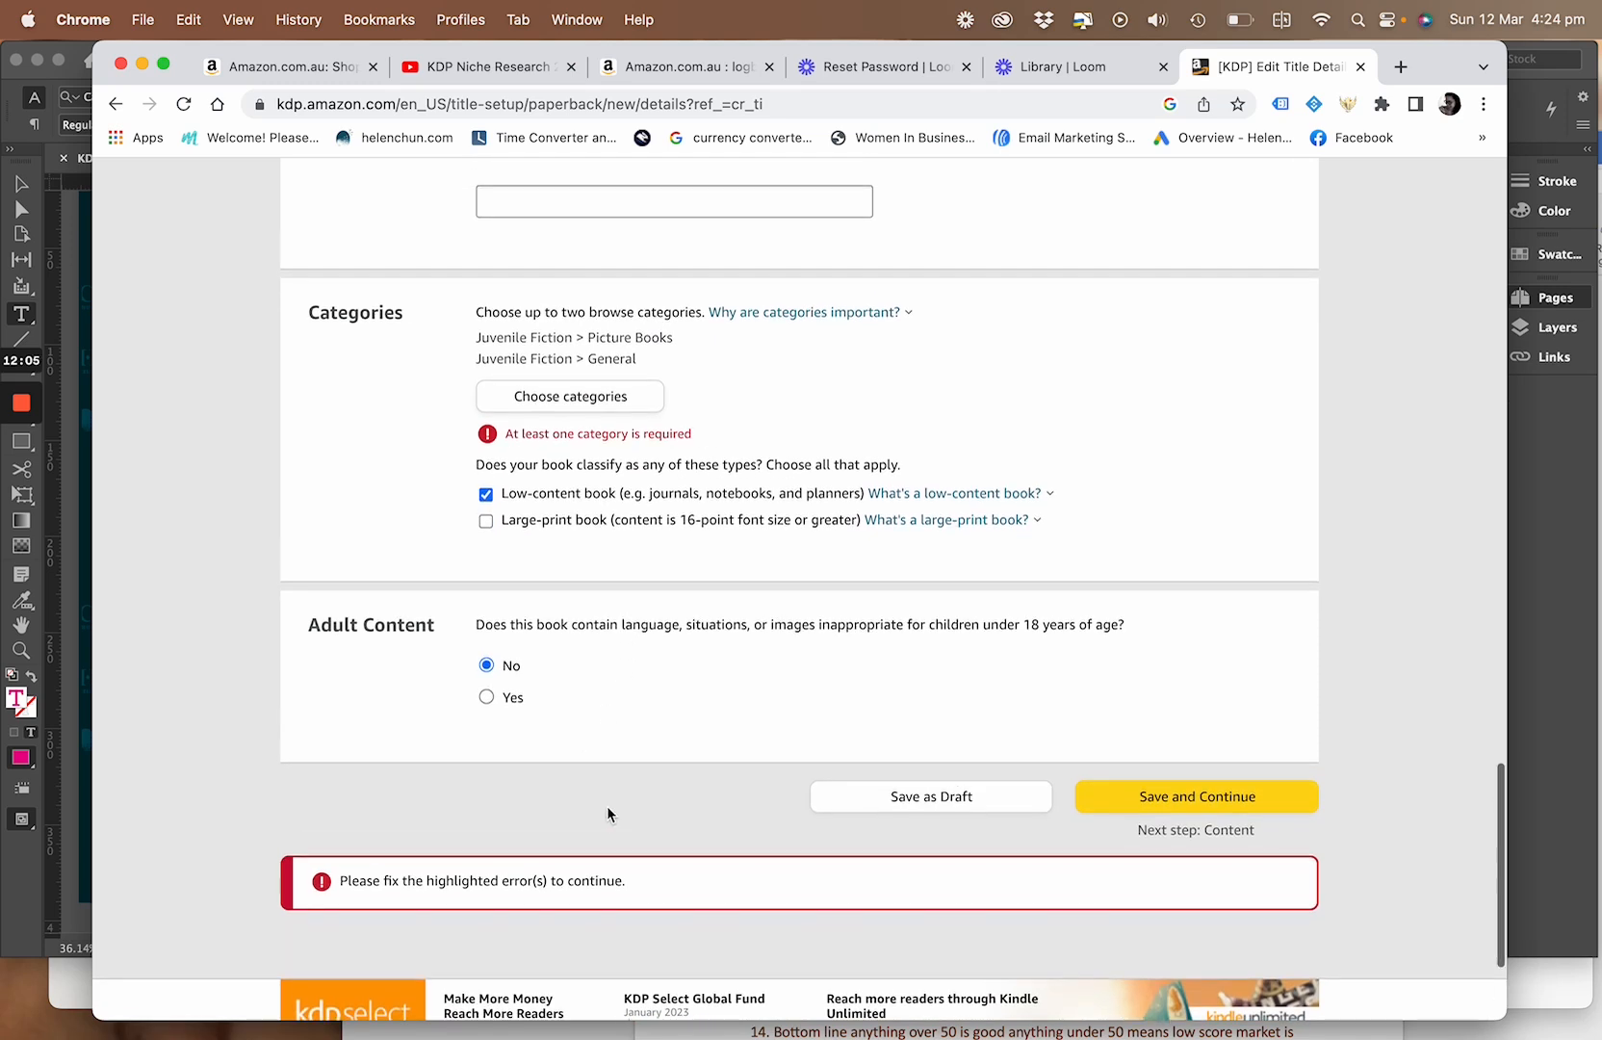
click(1119, 811)
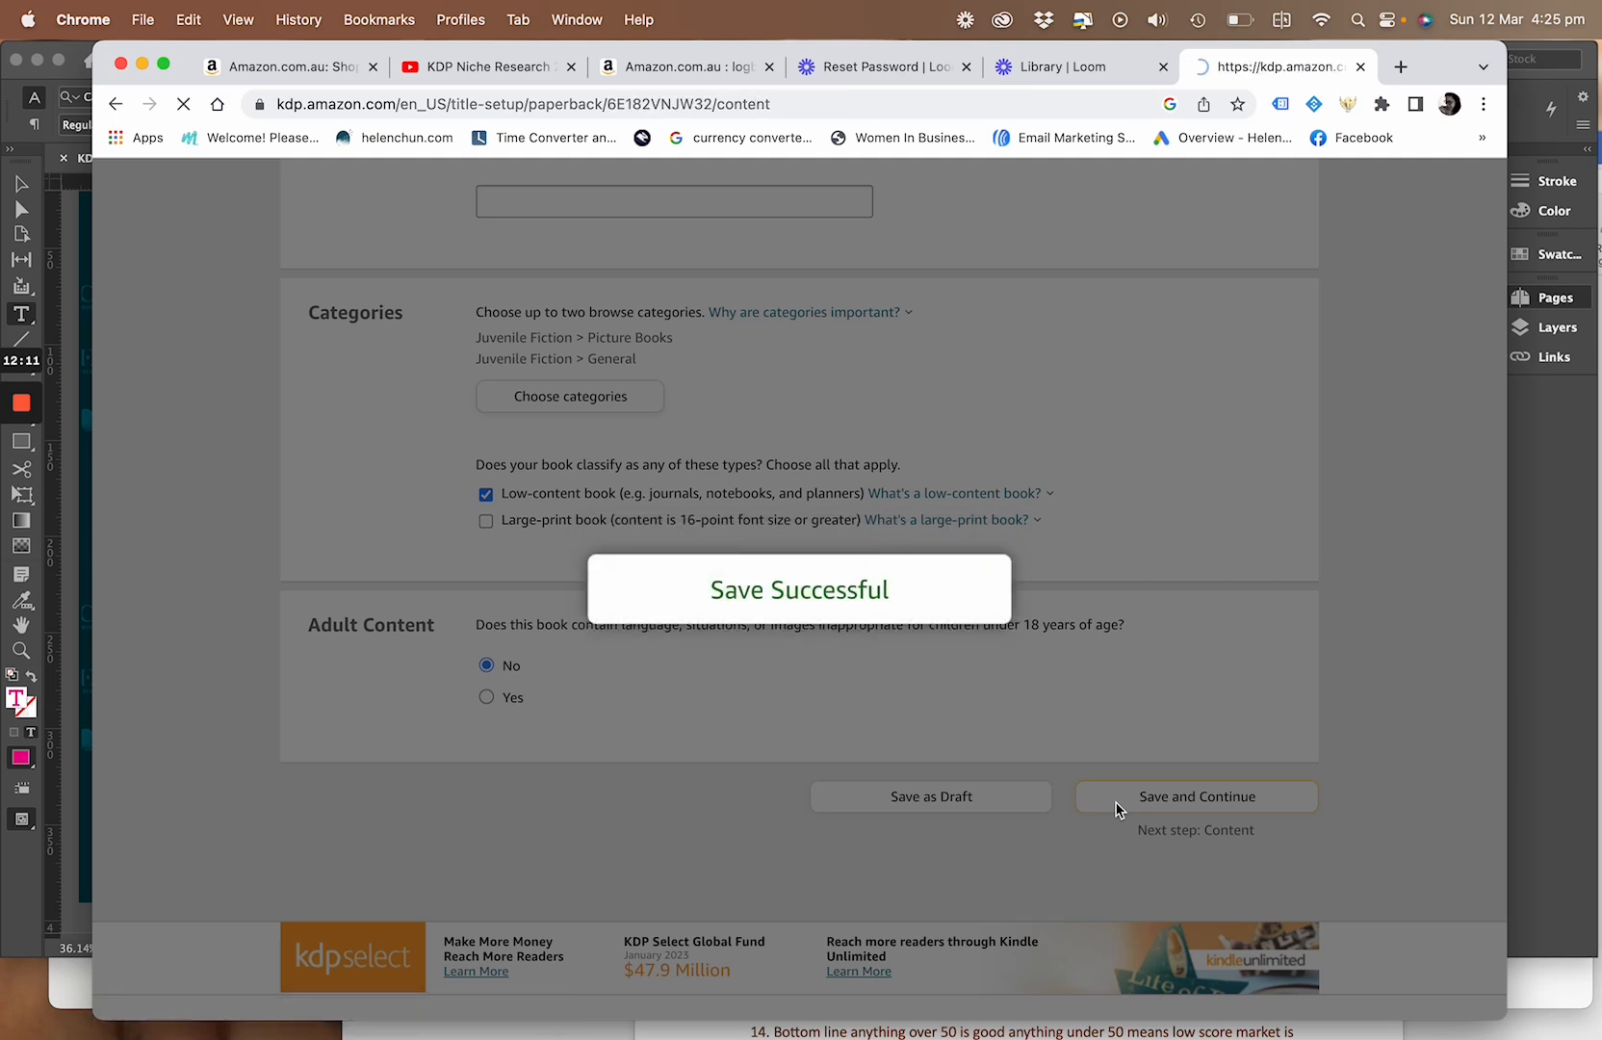
Examine the Print ISBN options on the paperback content page, including publishing without an ISBN
scroll(1118, 809, down, 2)
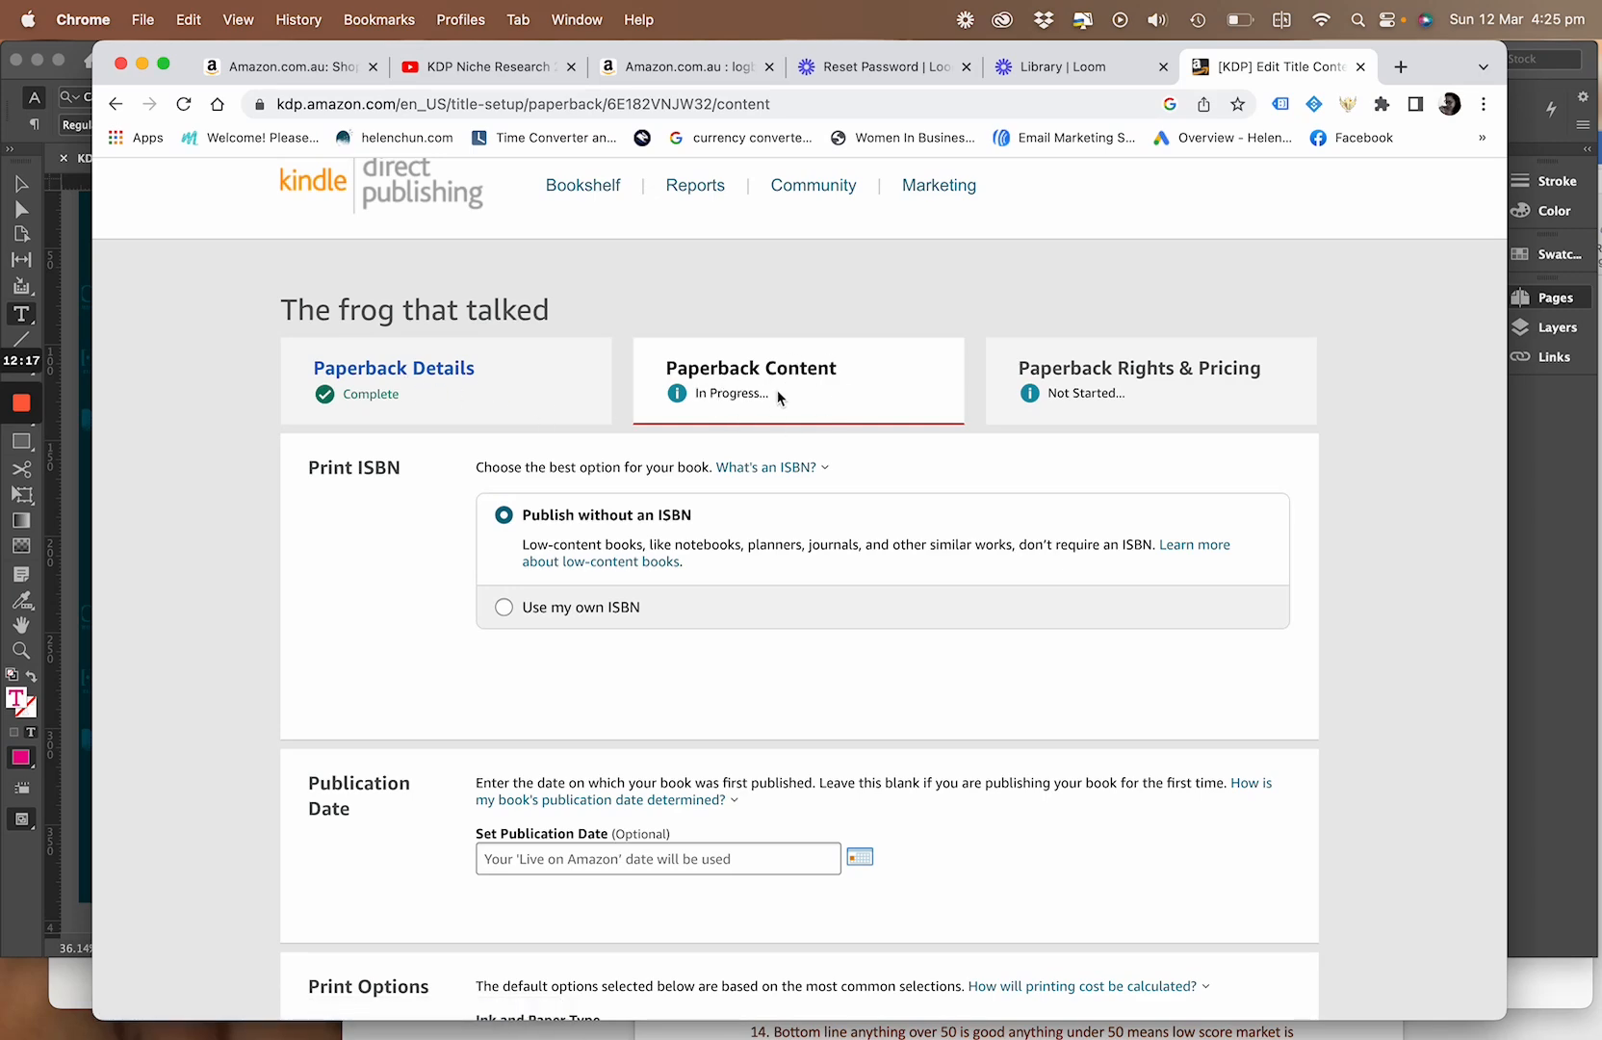
scroll(780, 397, down, 1)
scroll(775, 388, down, 3)
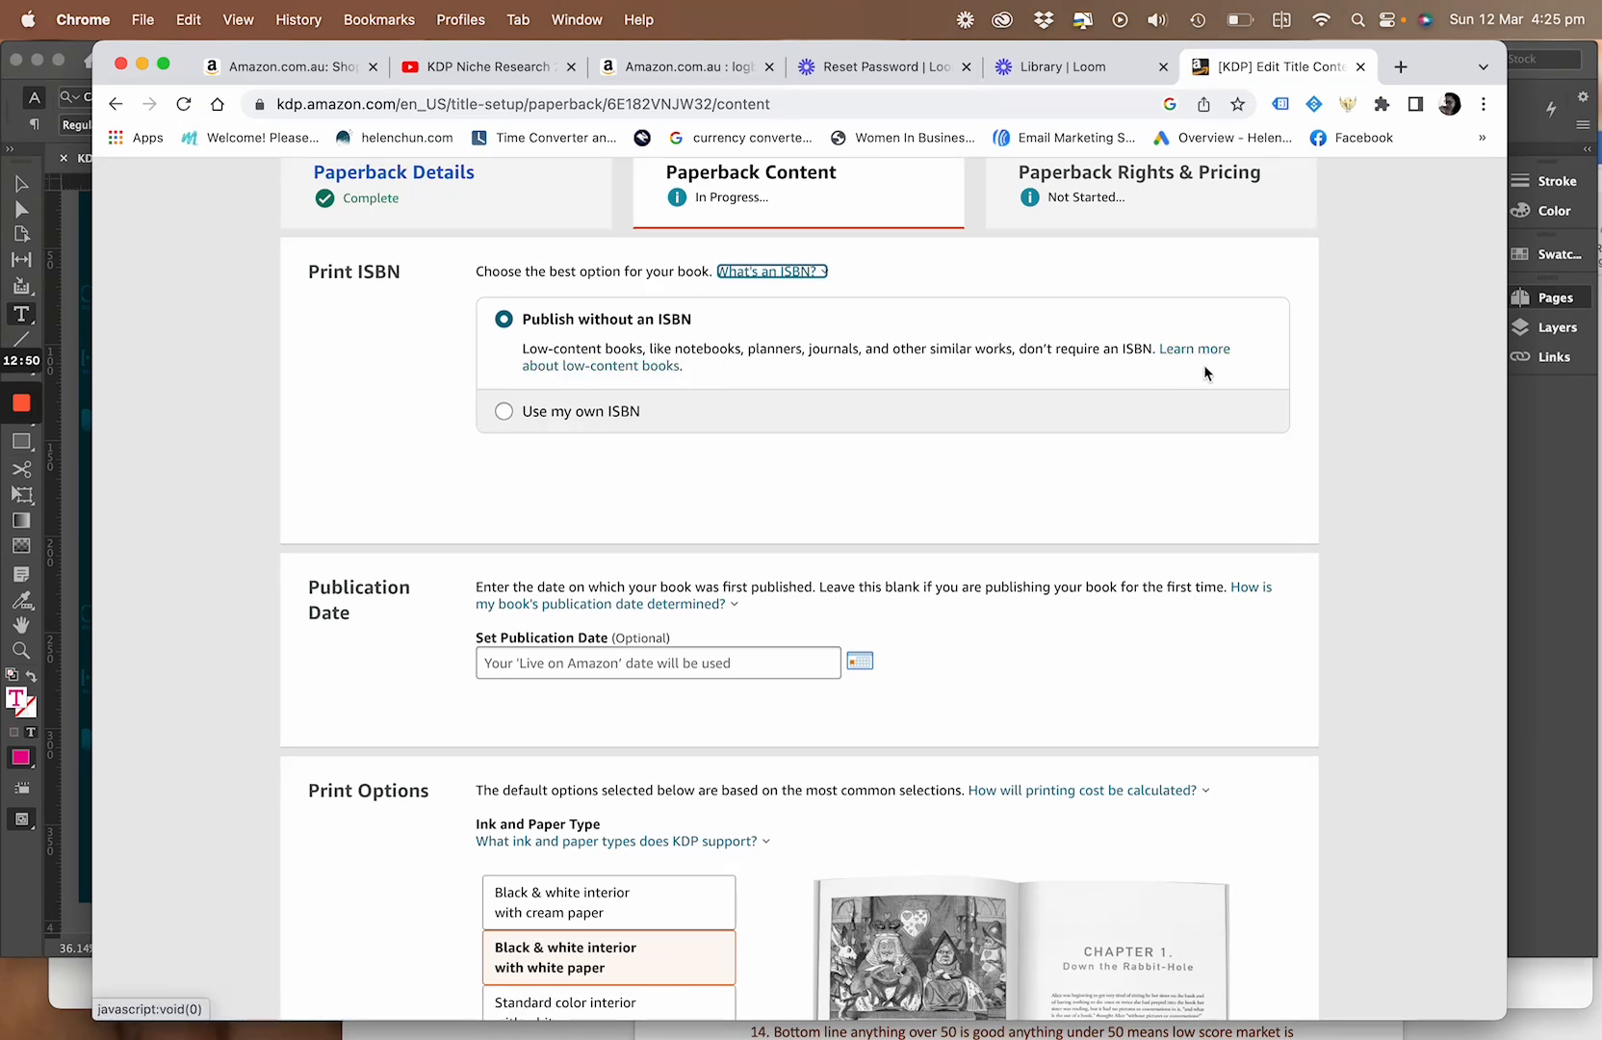
scroll(742, 441, up, 1)
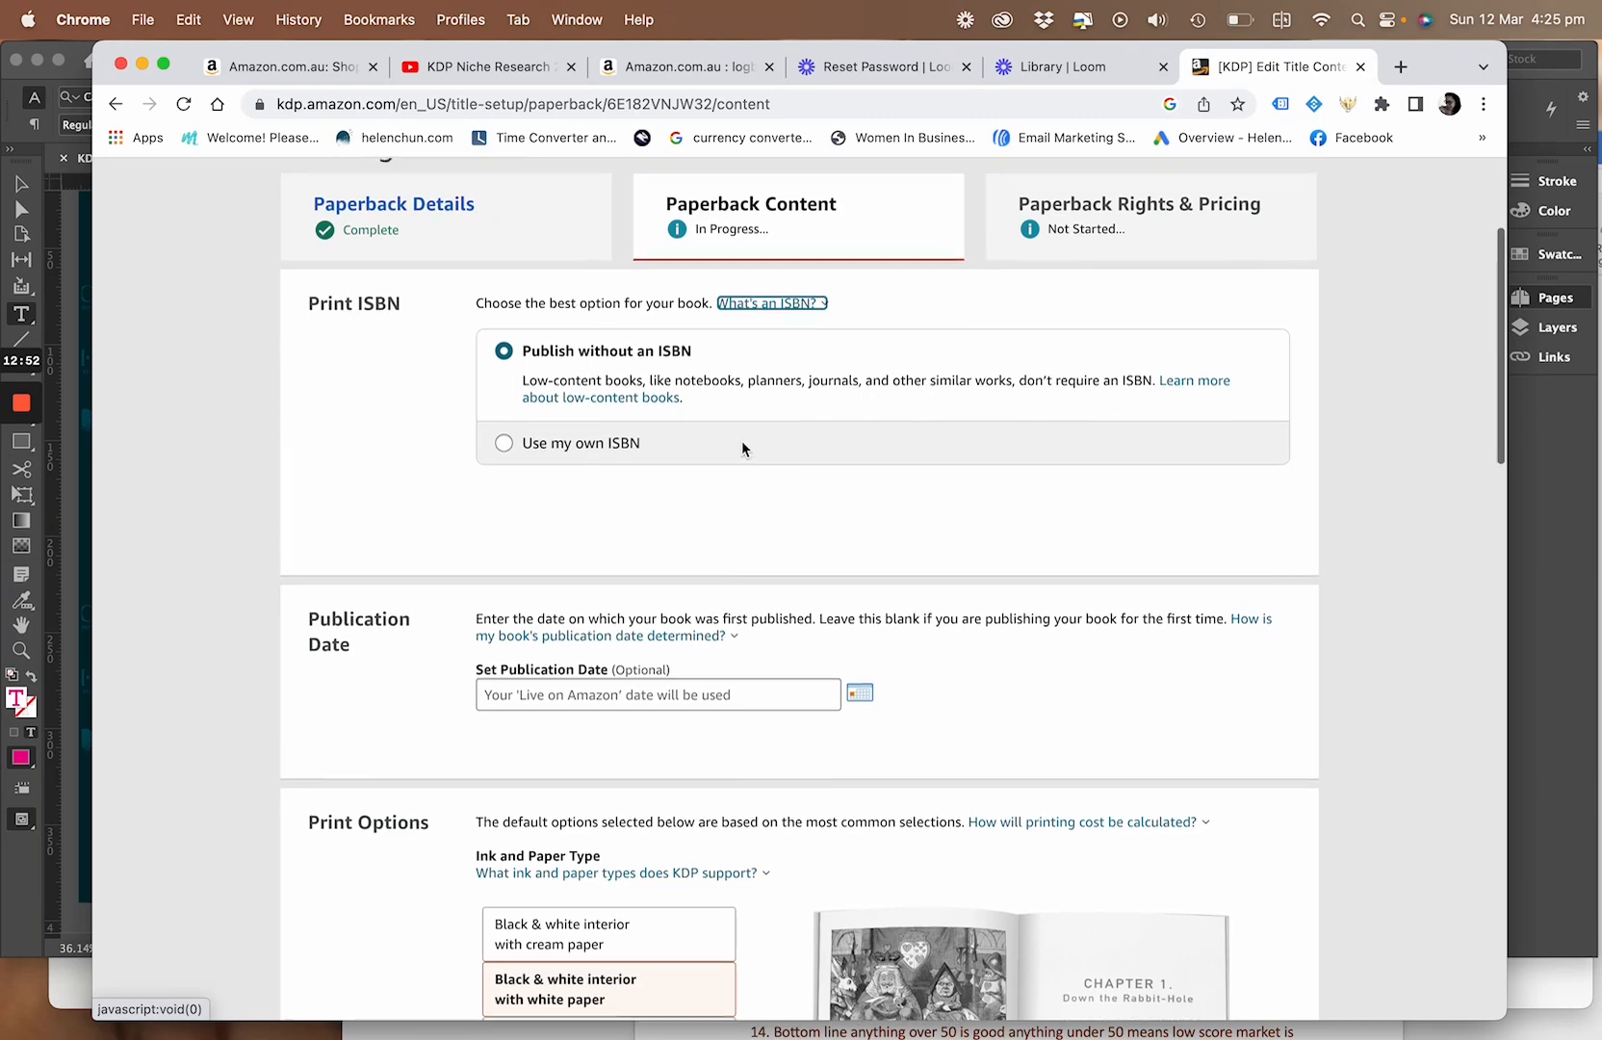
scroll(741, 446, up, 1)
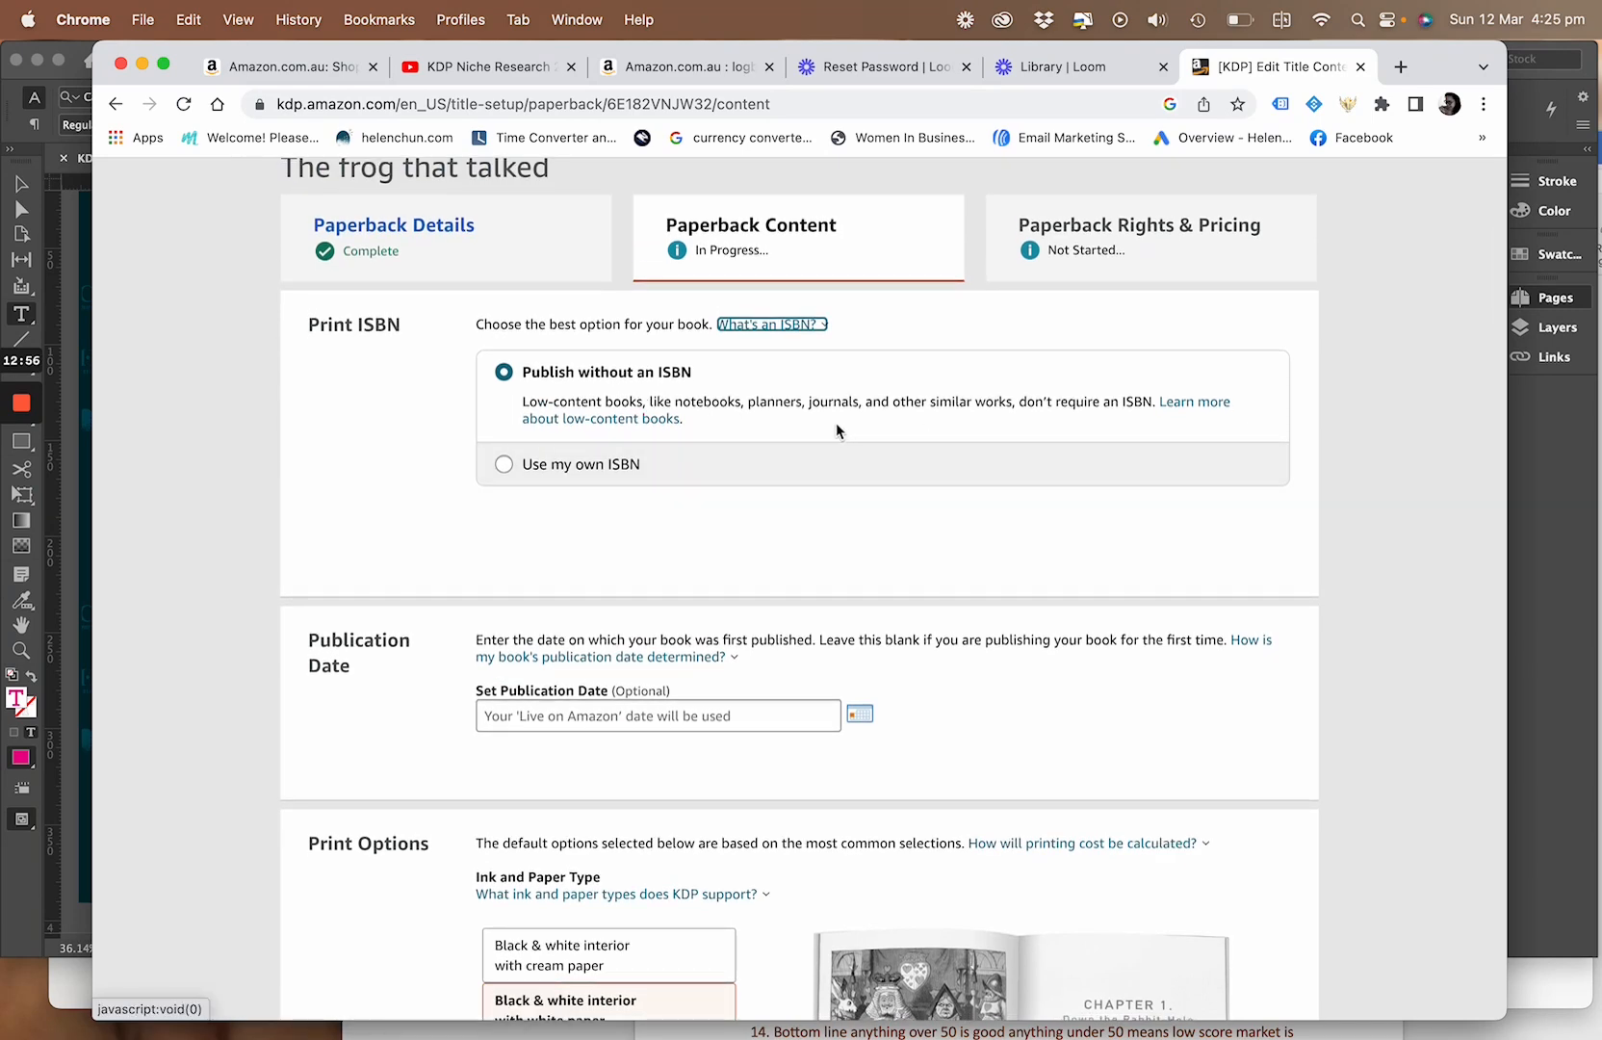
scroll(836, 425, down, 1)
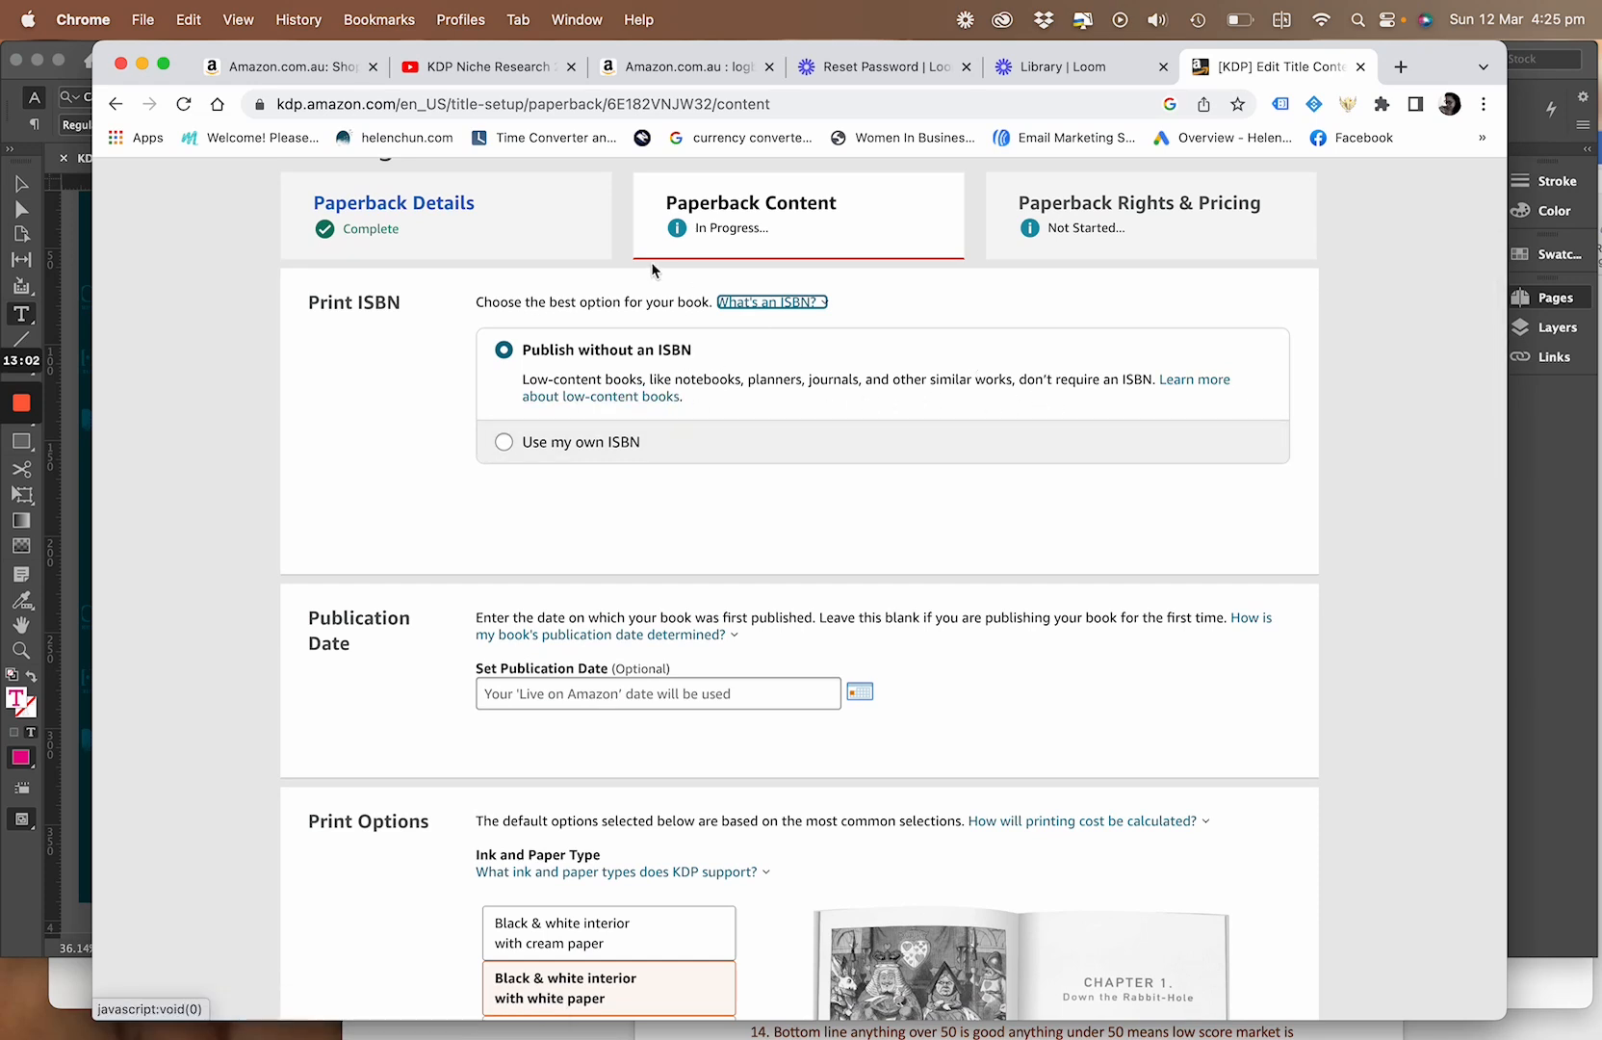
scroll(522, 438, up, 2)
scroll(522, 438, down, 3)
scroll(573, 467, up, 1)
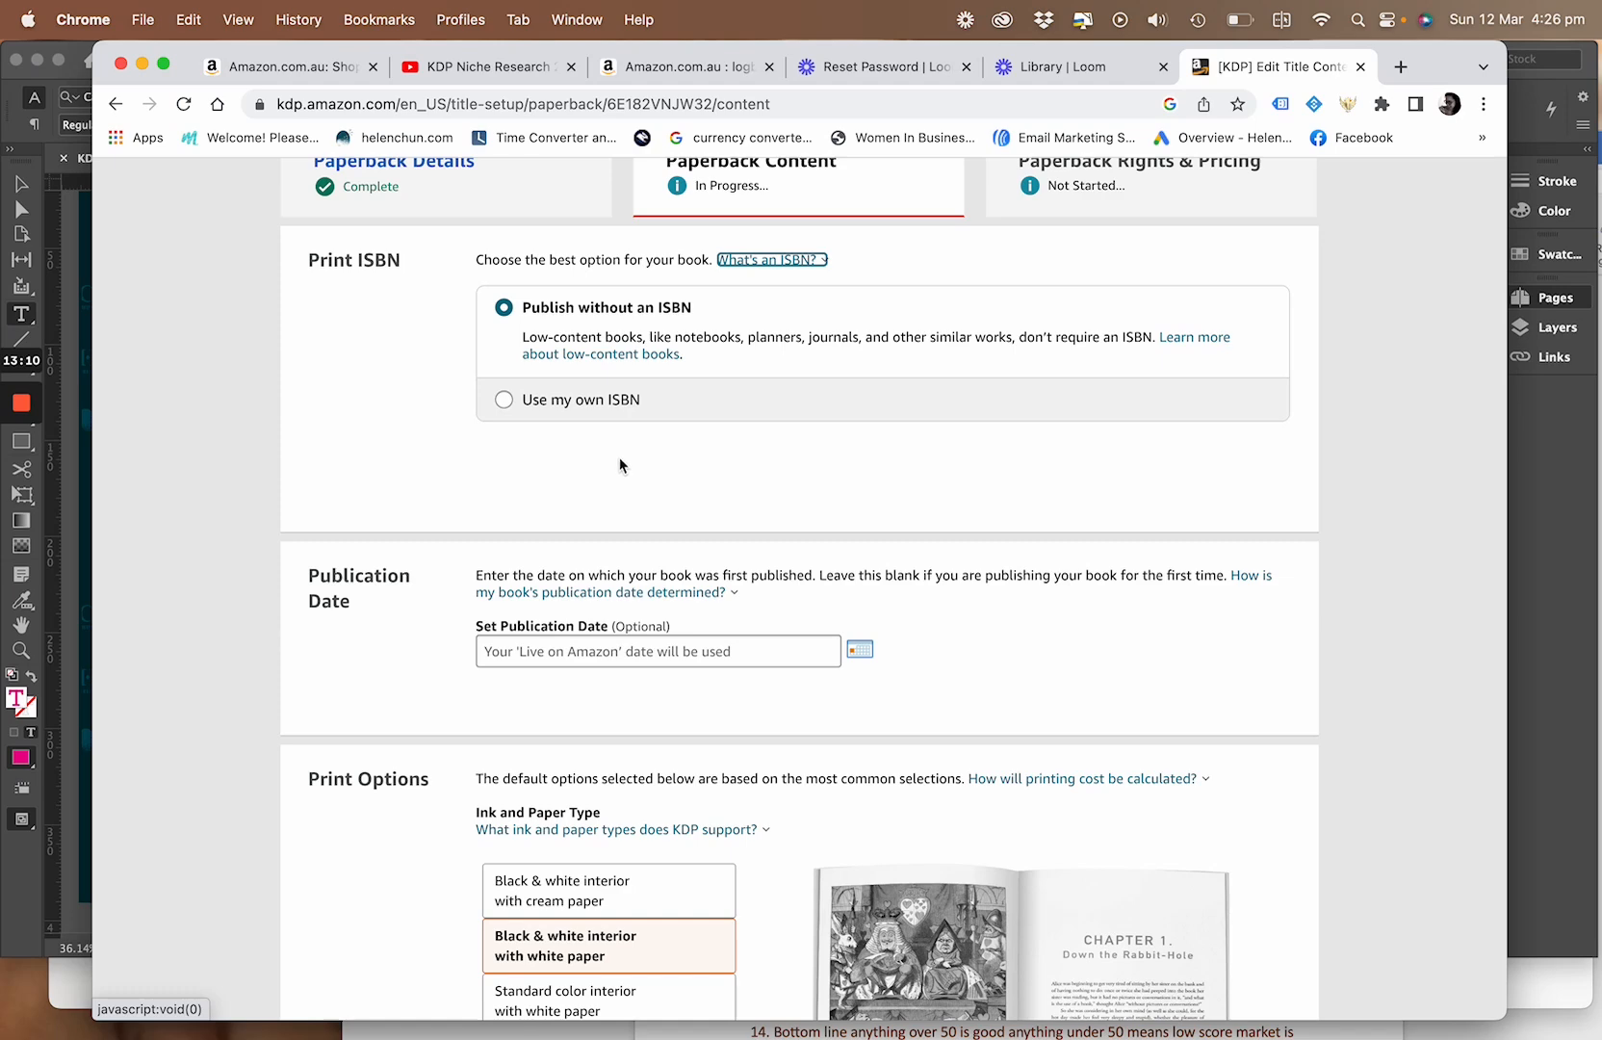
Set the publication date to 03/12/2023
scroll(619, 463, down, 5)
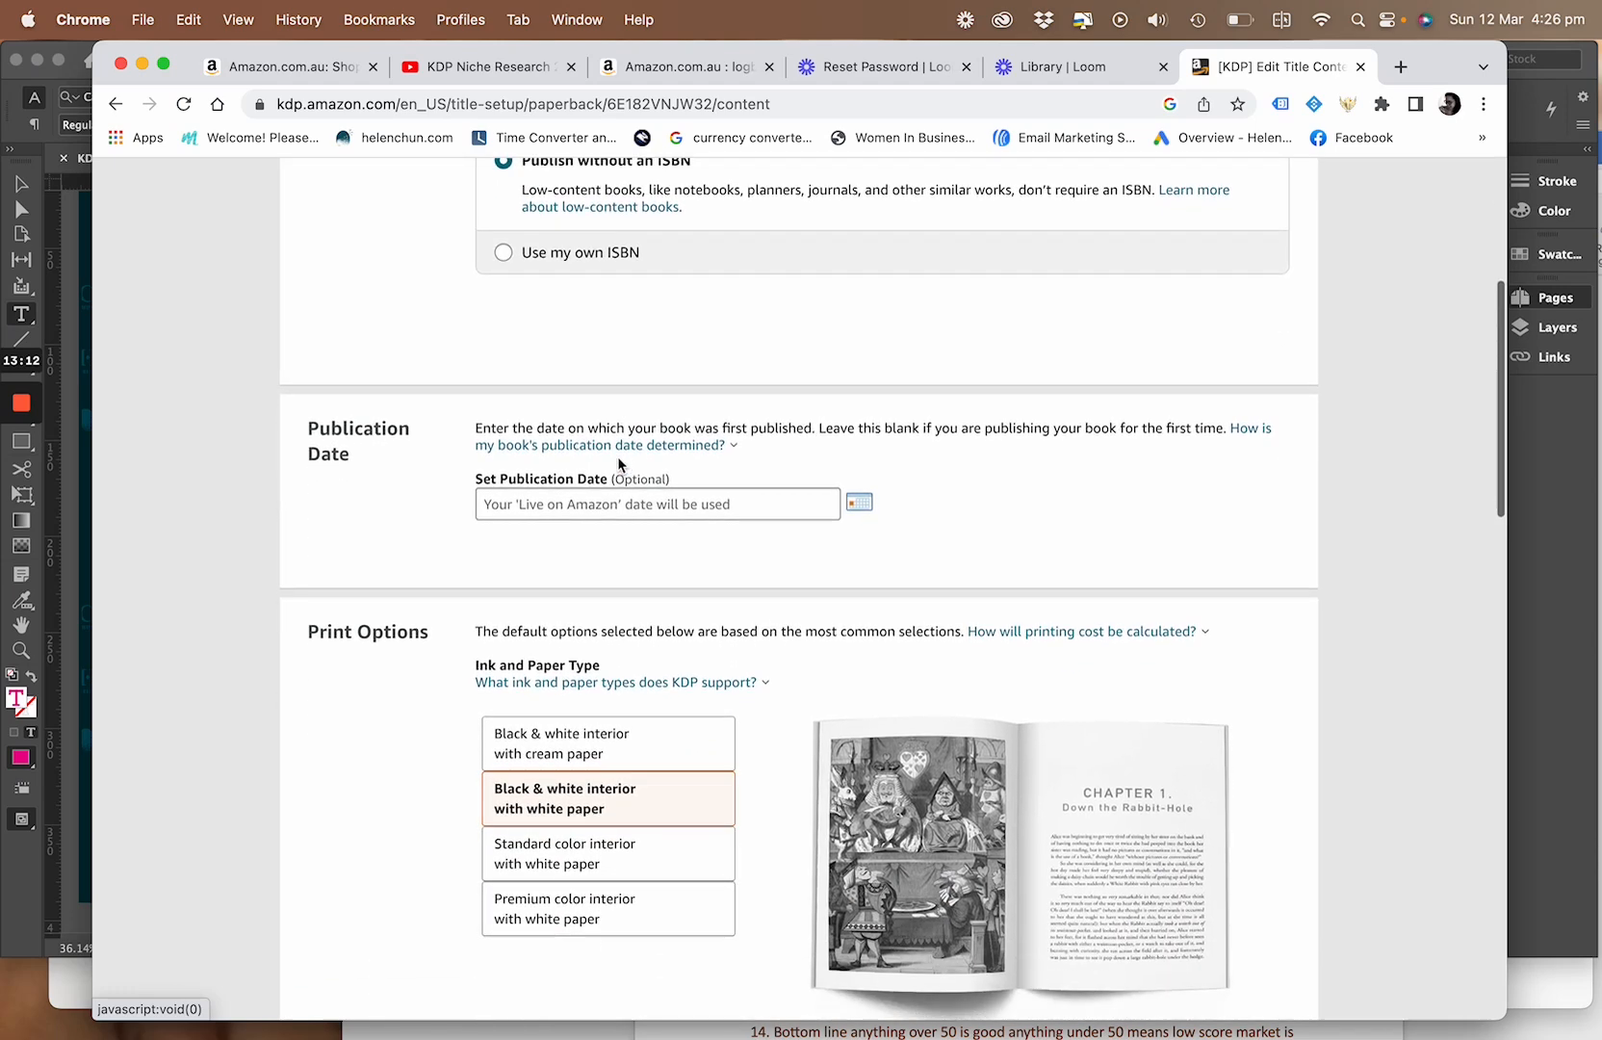
scroll(617, 456, up, 7)
scroll(620, 466, down, 3)
scroll(620, 466, down, 5)
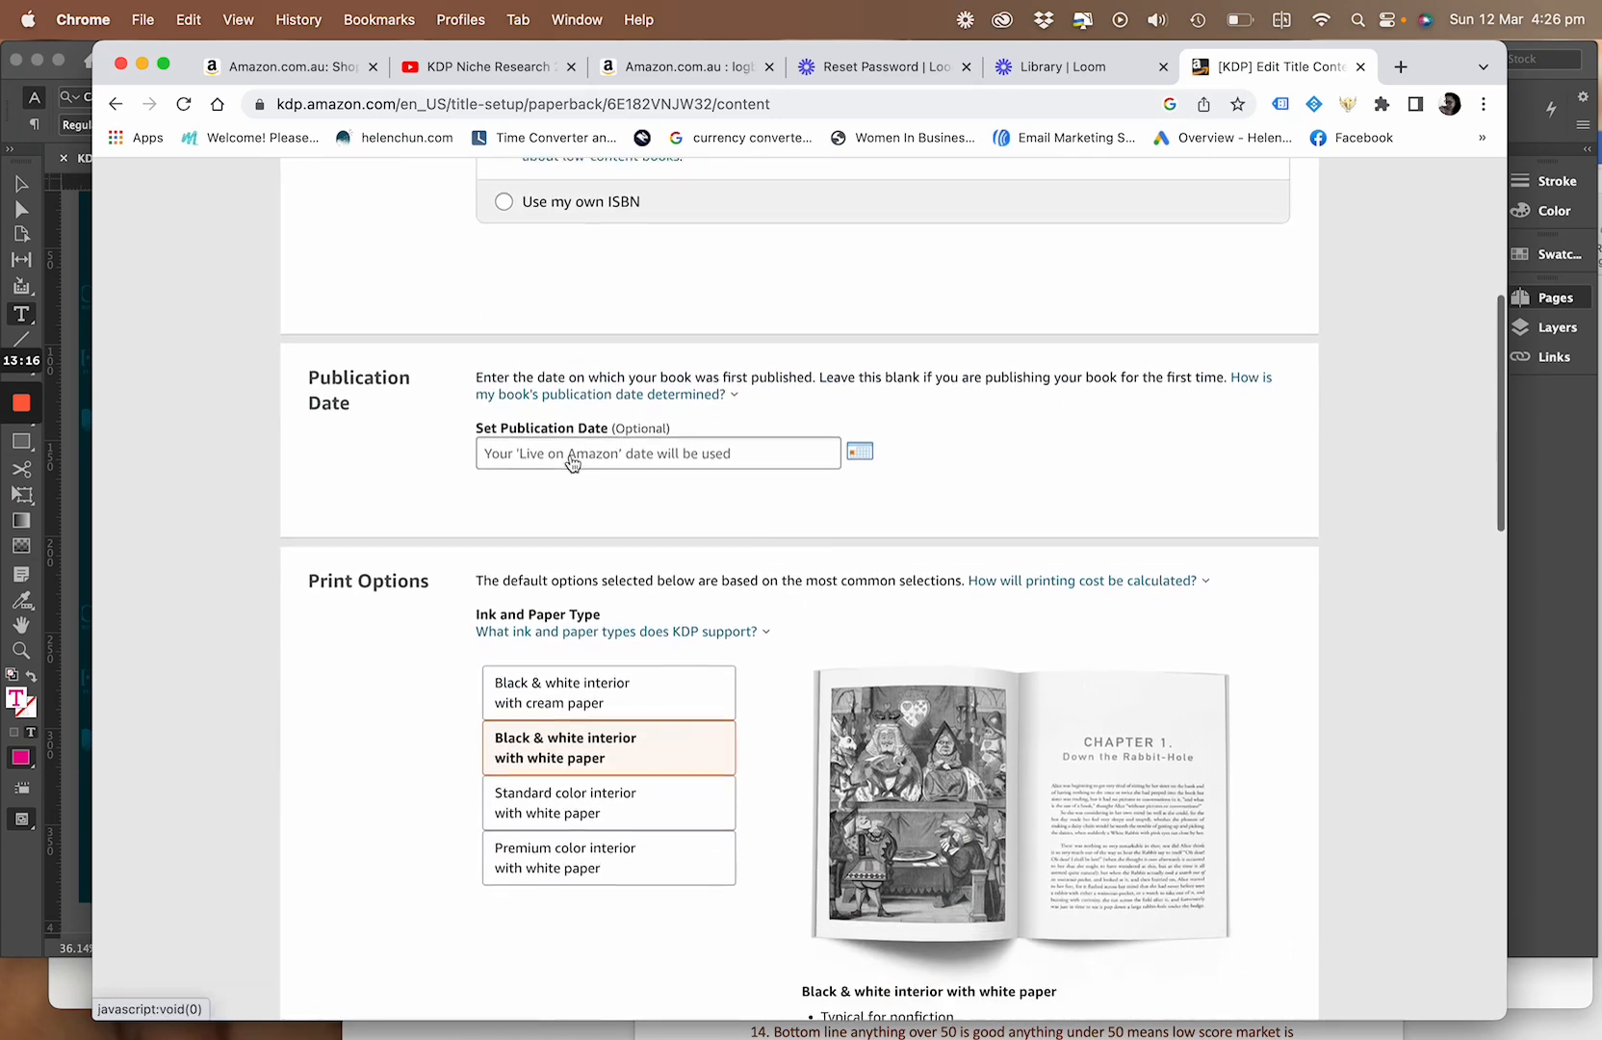
click(860, 445)
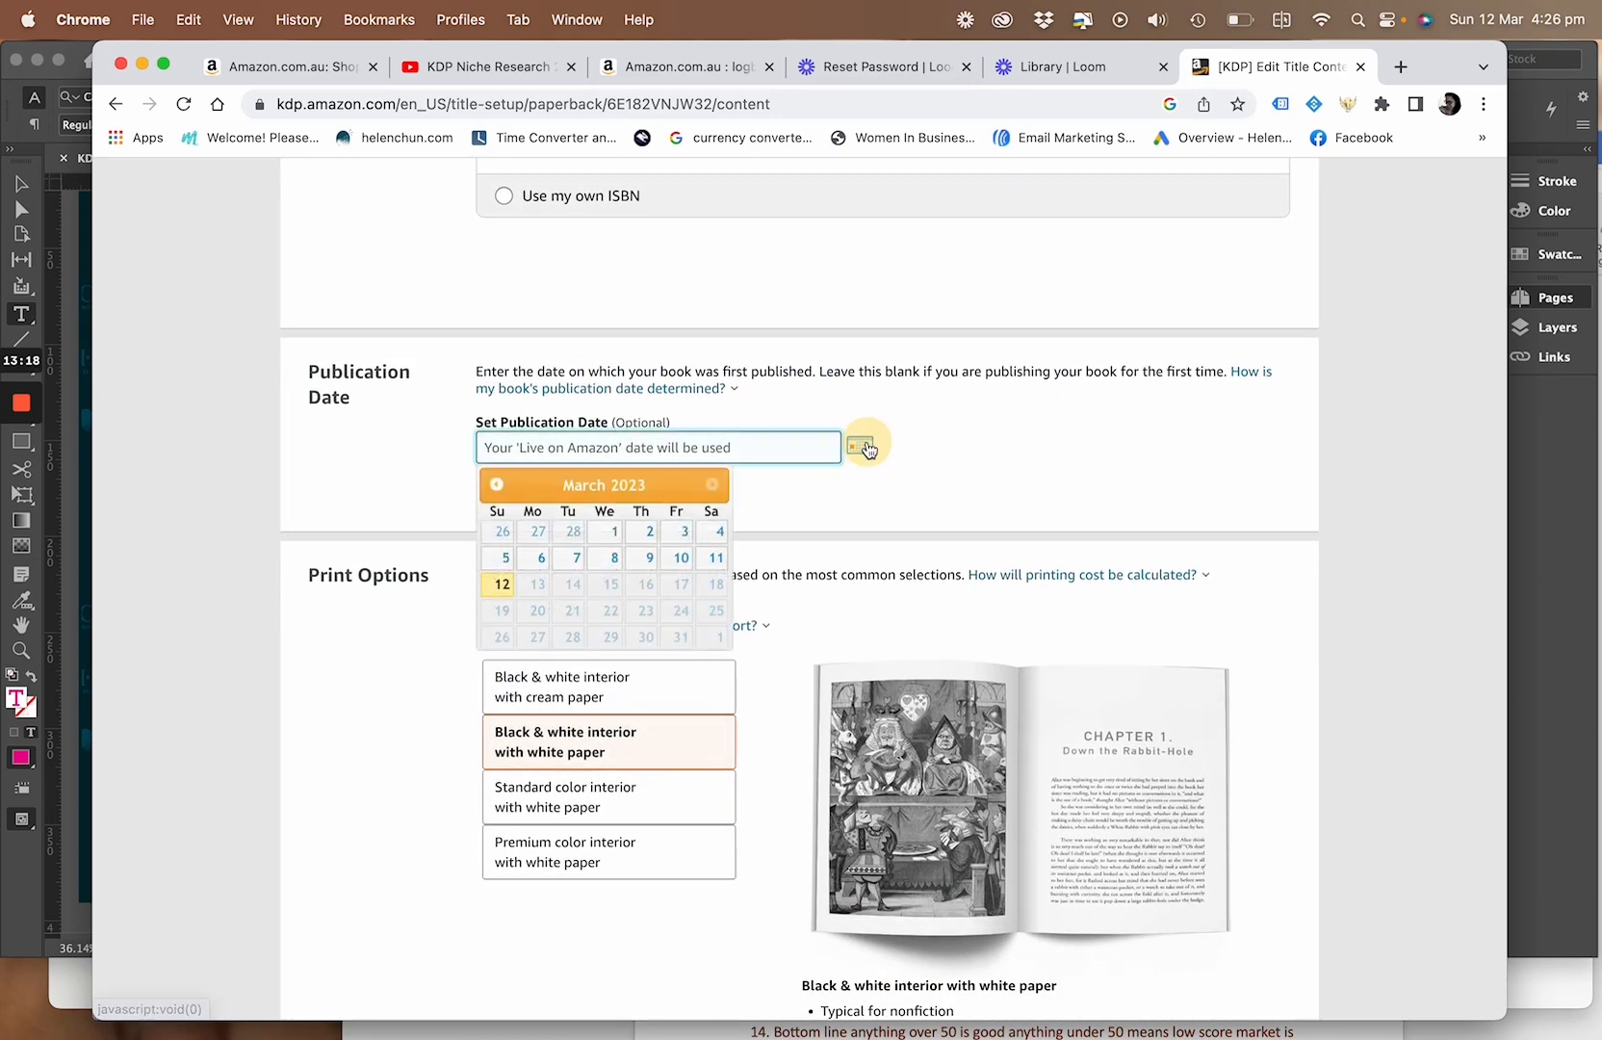
click(501, 584)
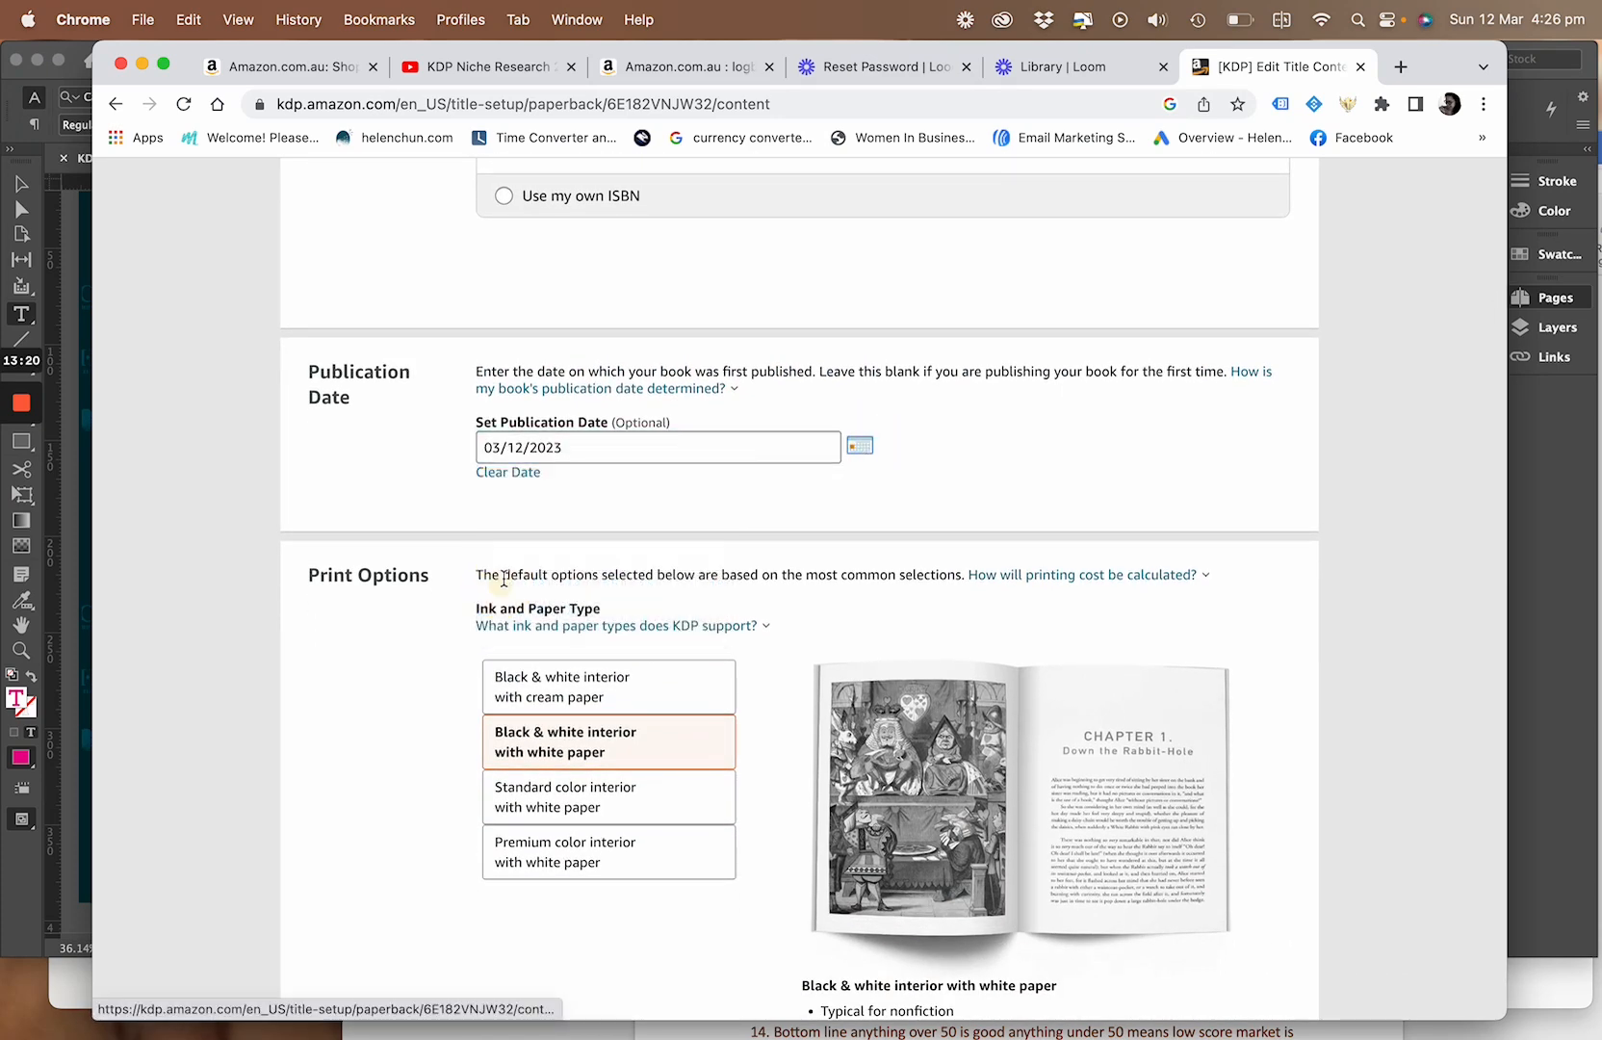
Look over the print options for ink and paper type, trim size, bleed and cover finish
scroll(888, 486, down, 6)
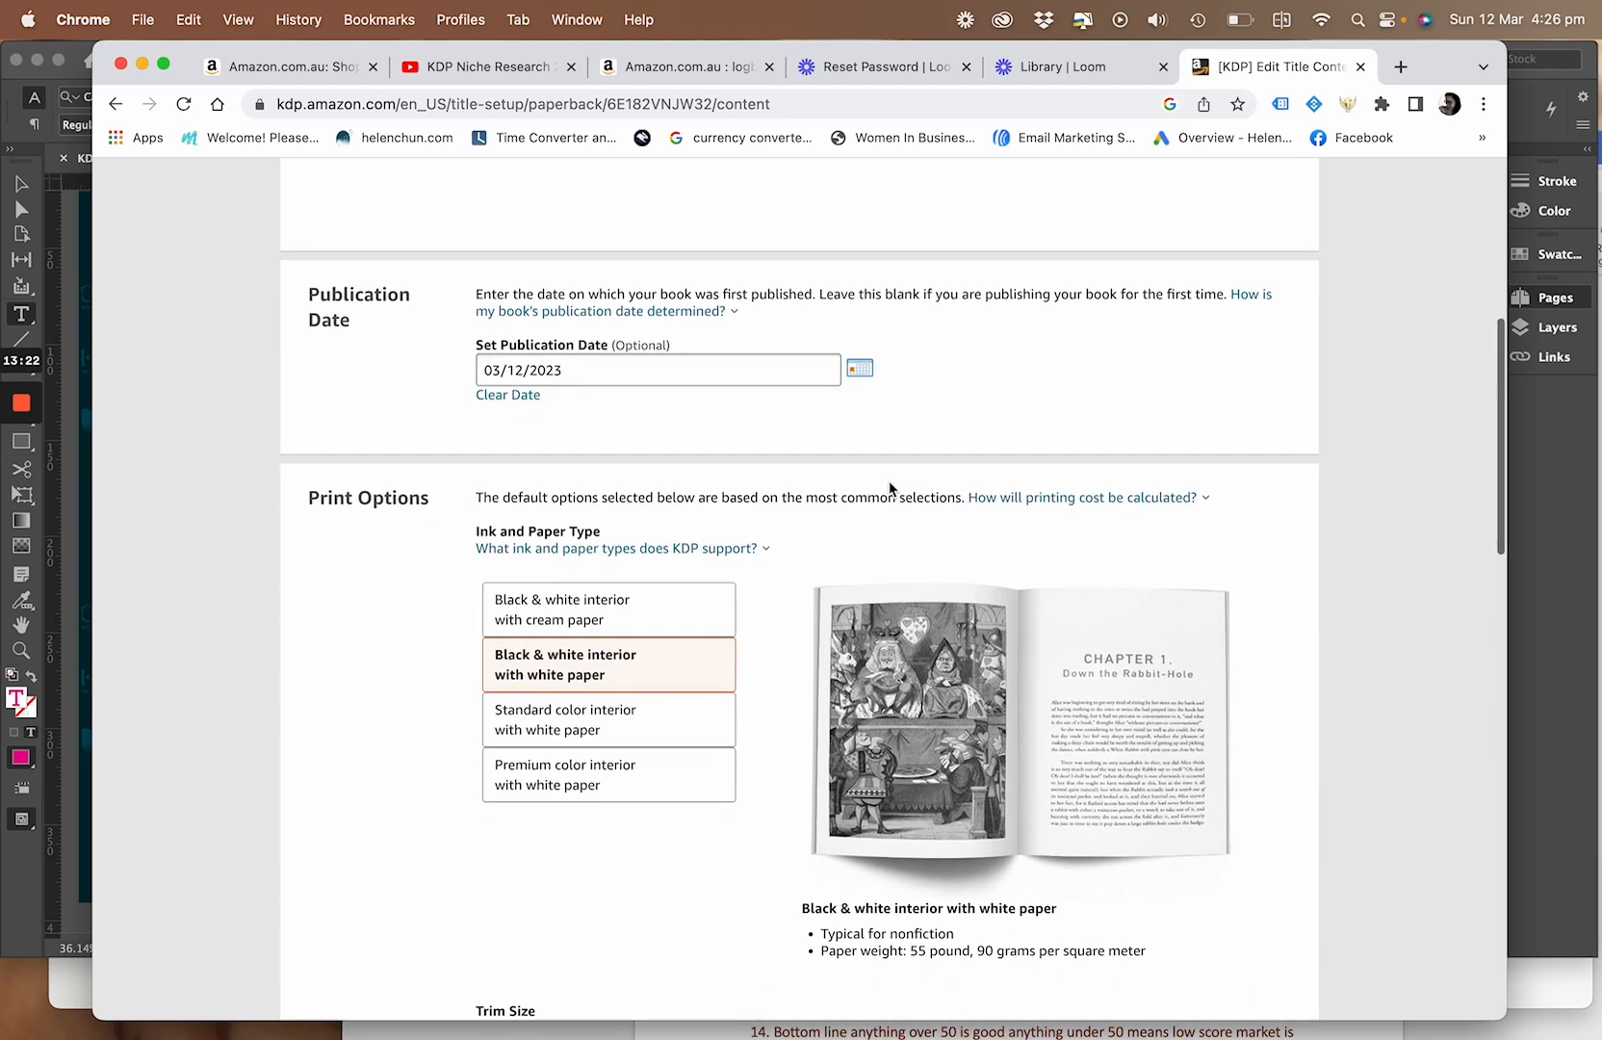
scroll(886, 483, down, 1)
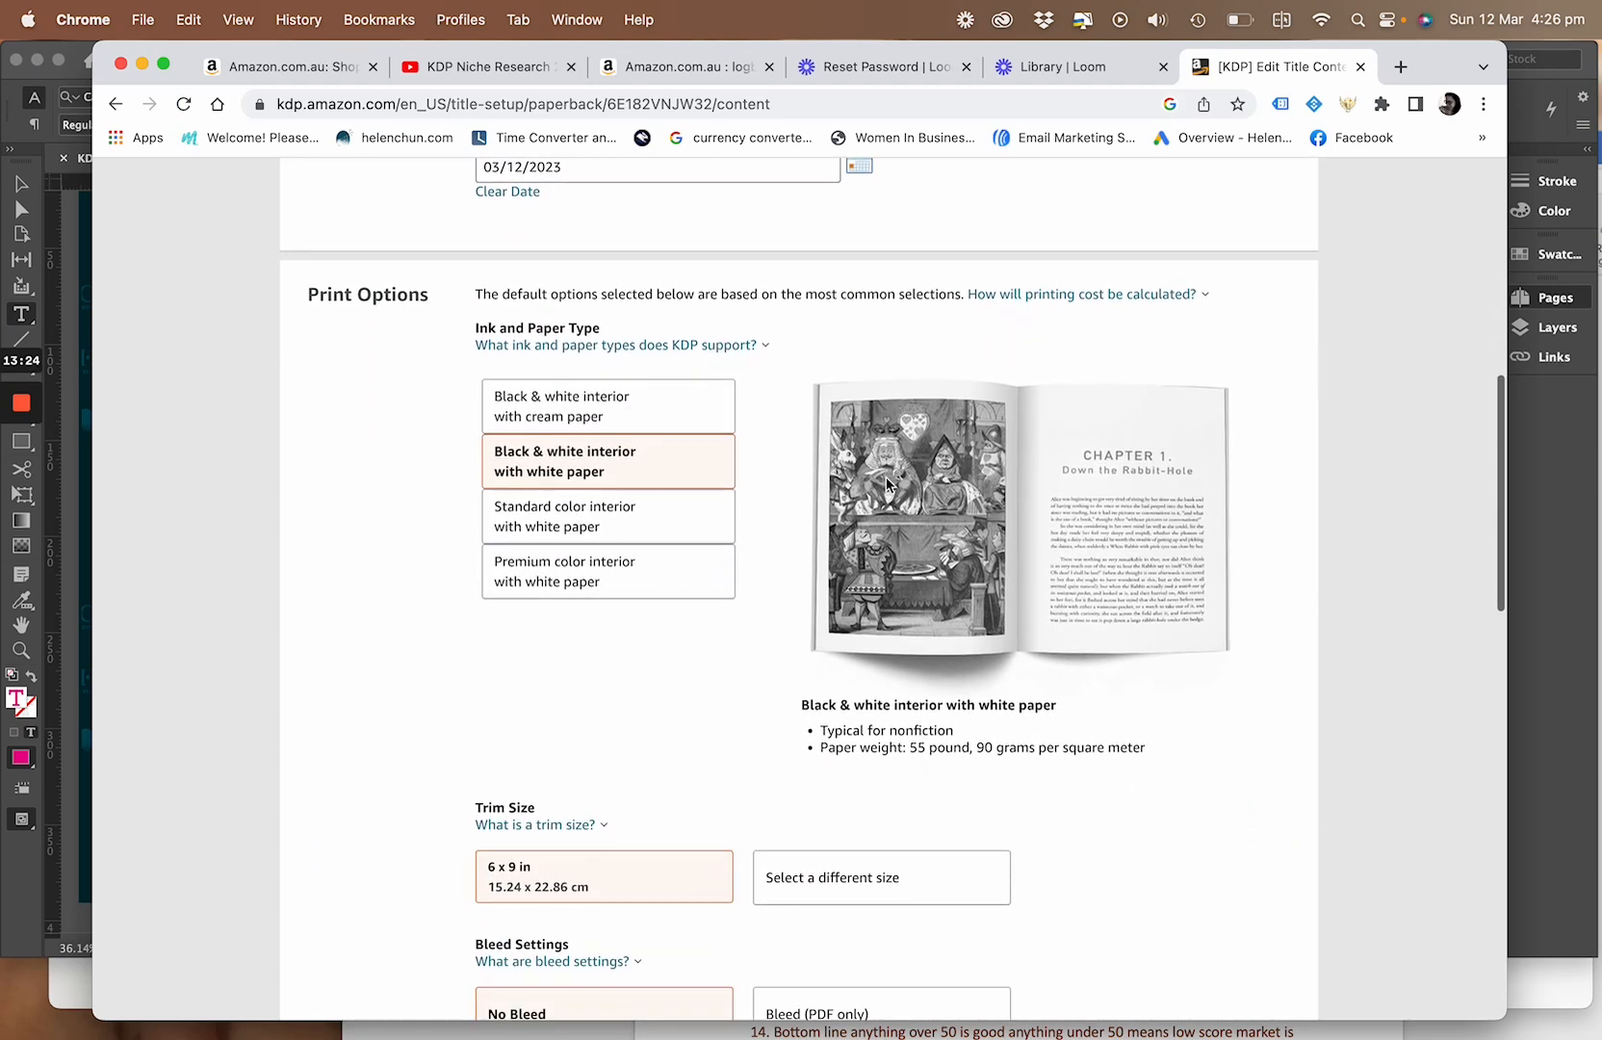
click(578, 344)
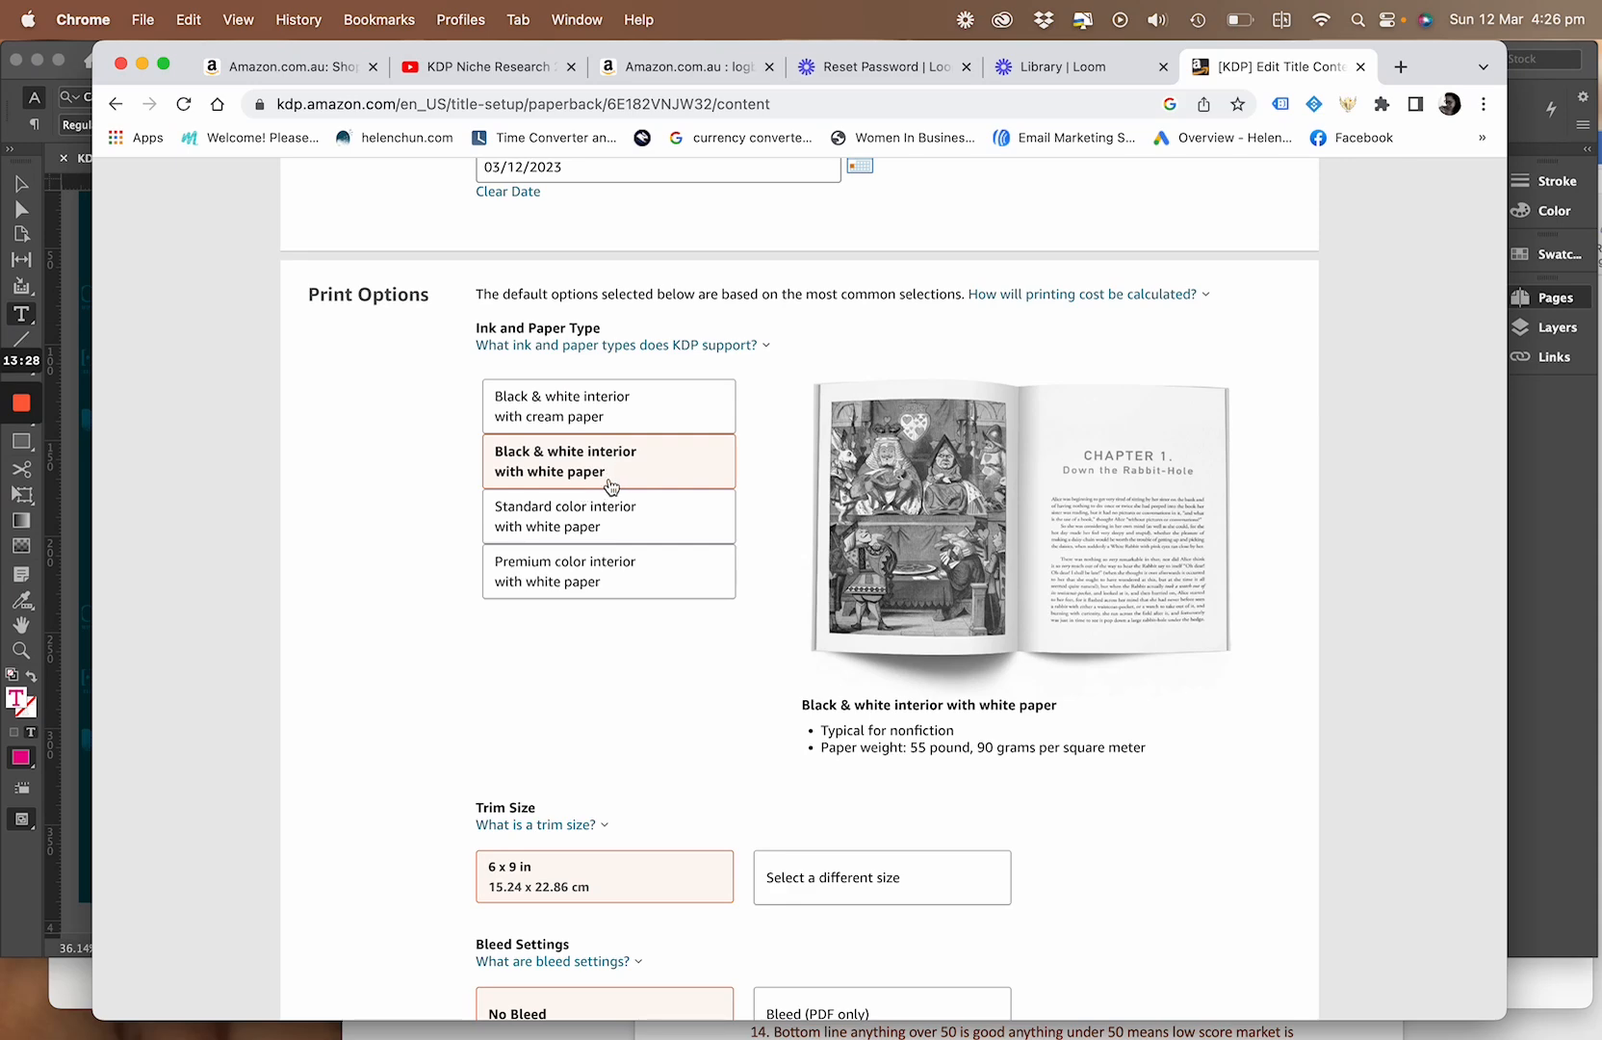
scroll(436, 552, down, 5)
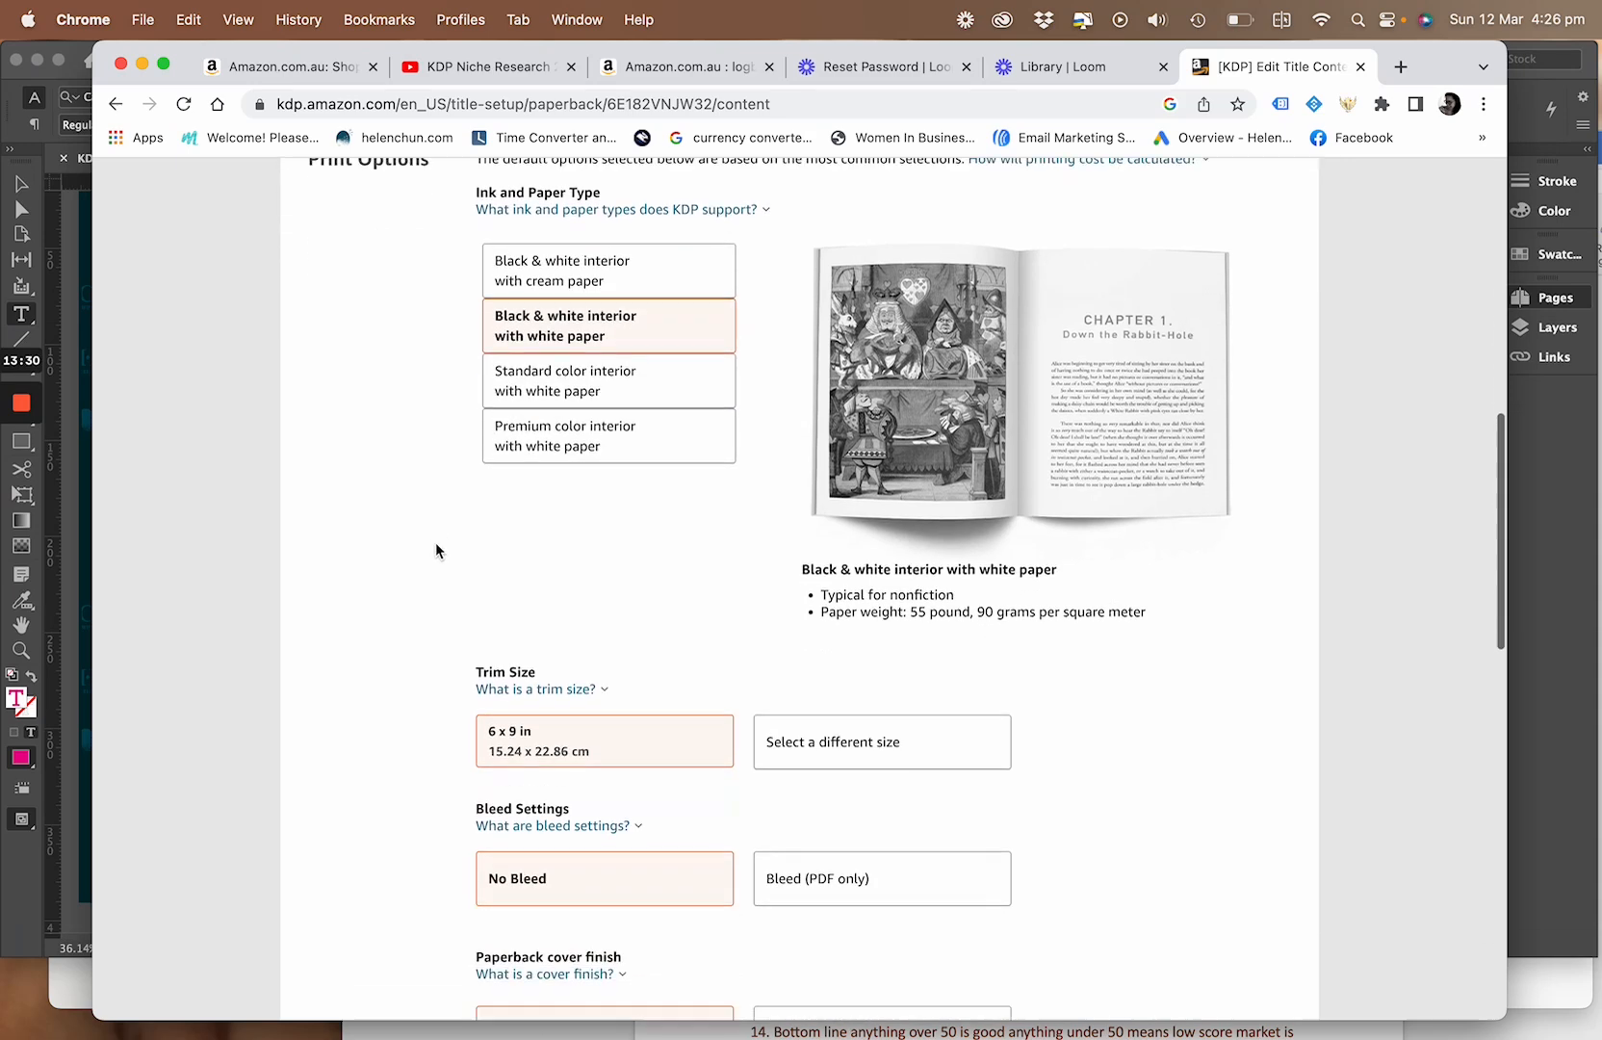
scroll(436, 542, down, 2)
mouse_move(536, 423)
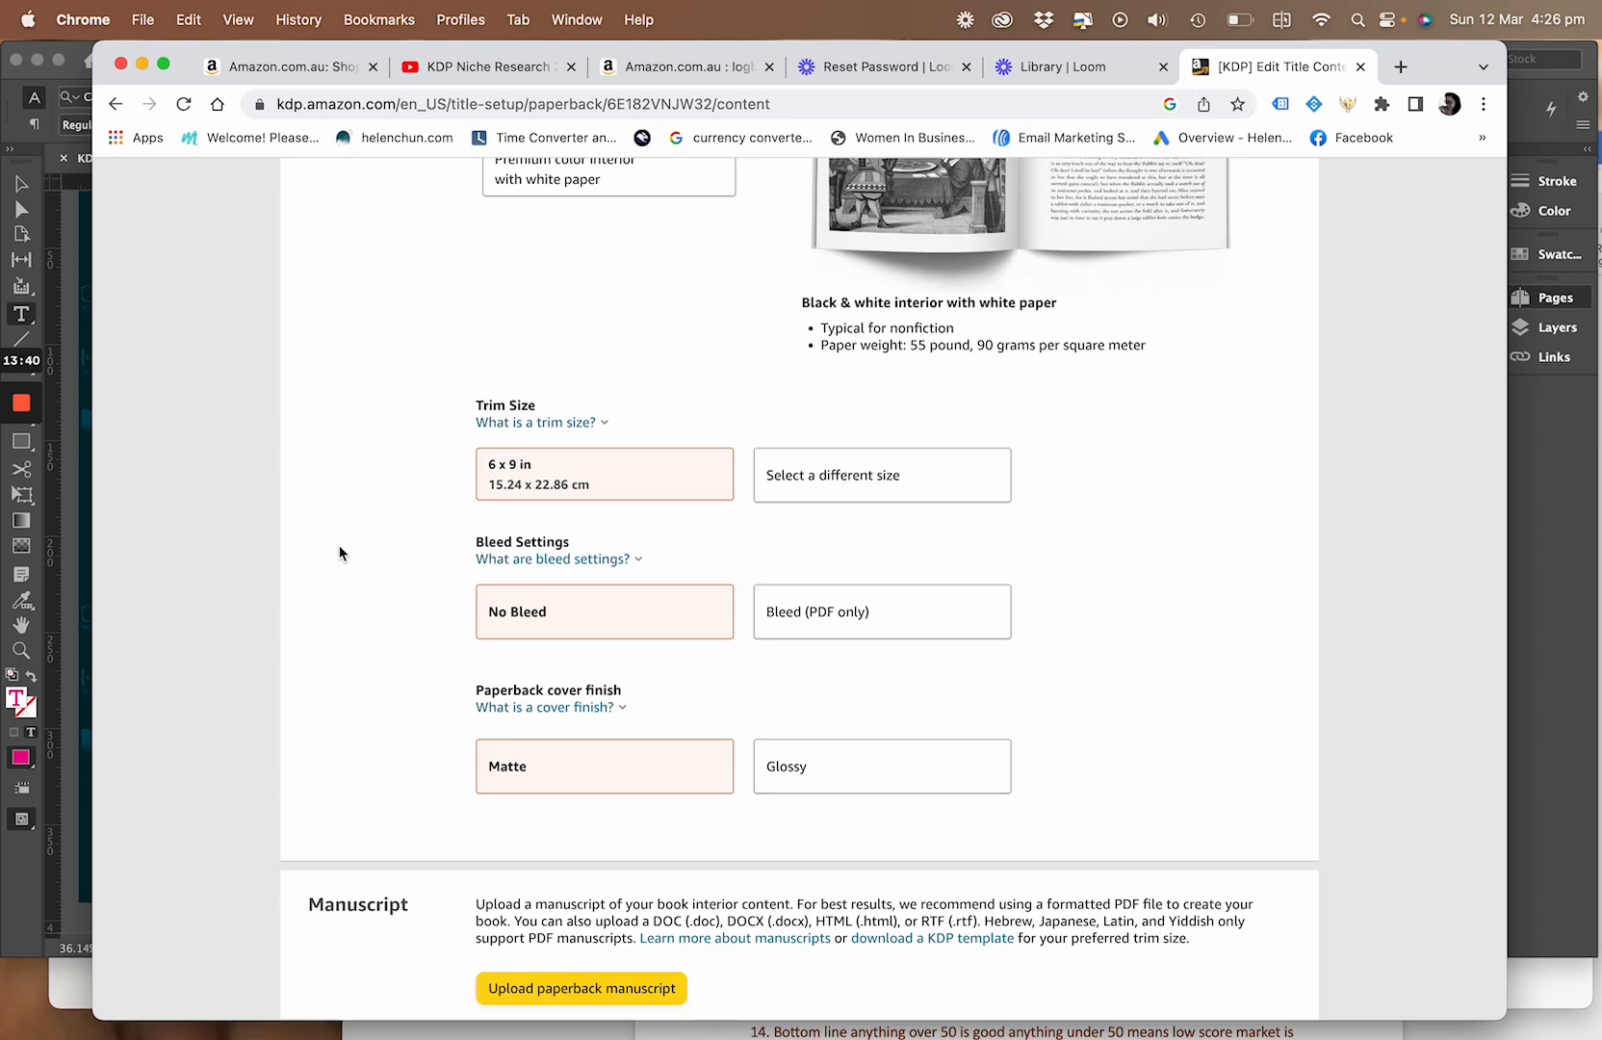
scroll(339, 547, up, 1)
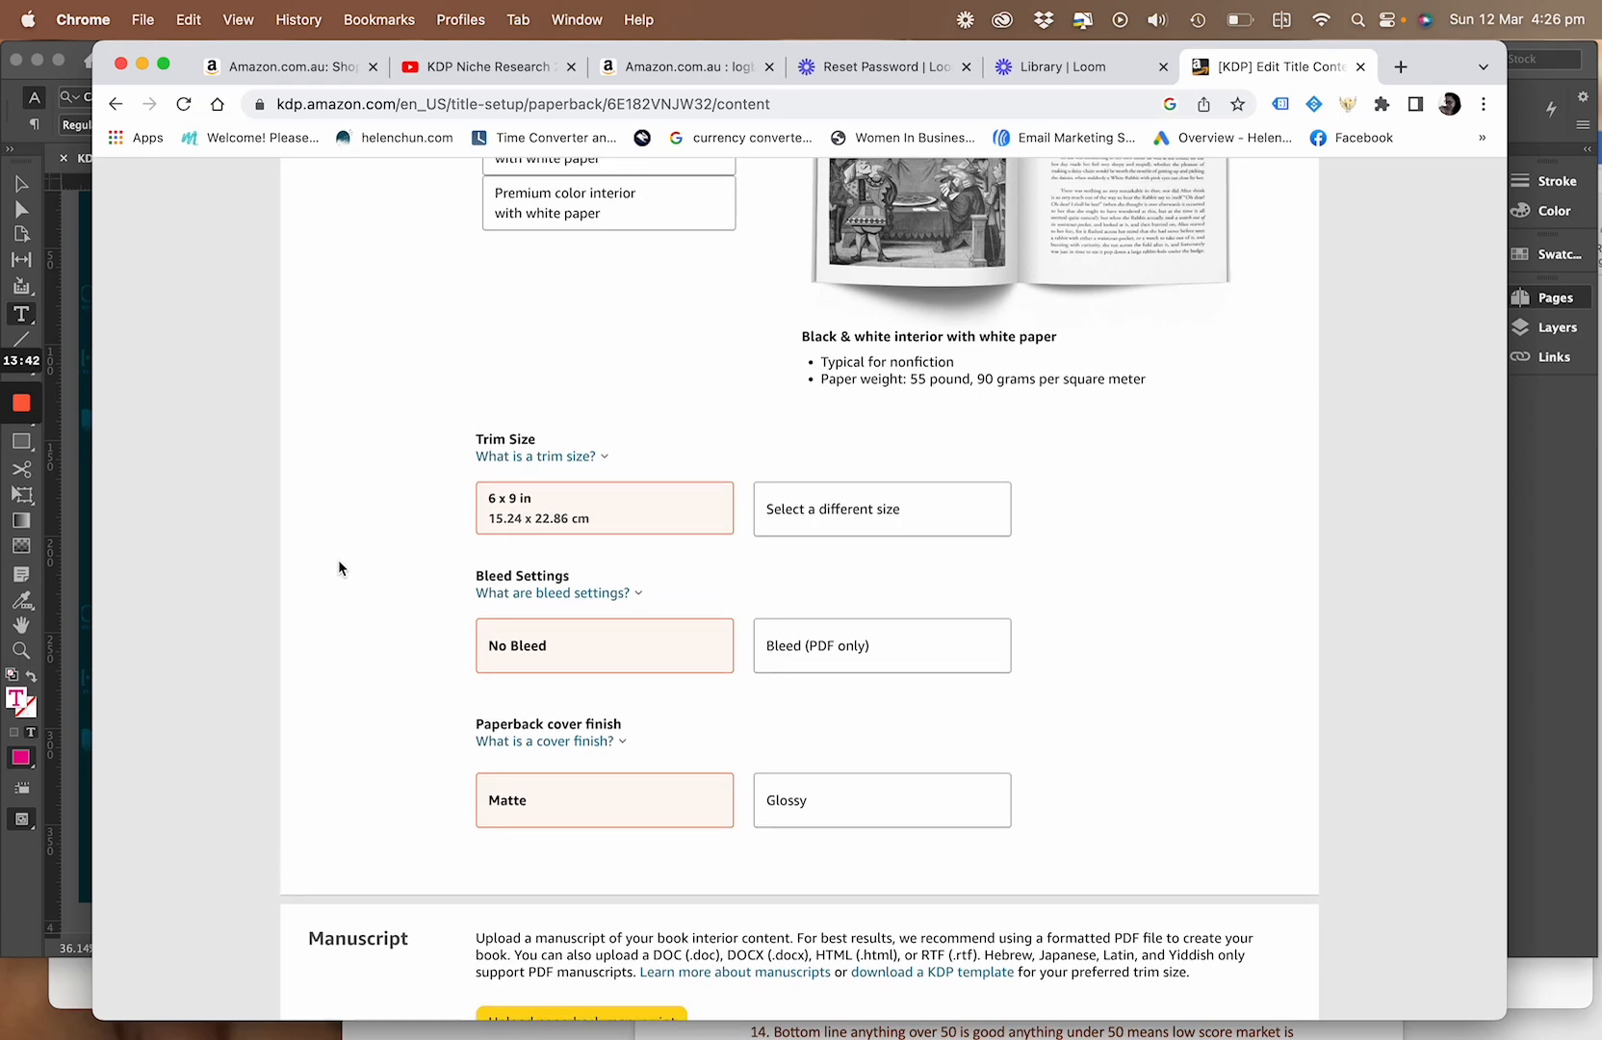
Browse the alternative trim sizes and consult the help page comparing all standard sizes, closing it again
click(818, 515)
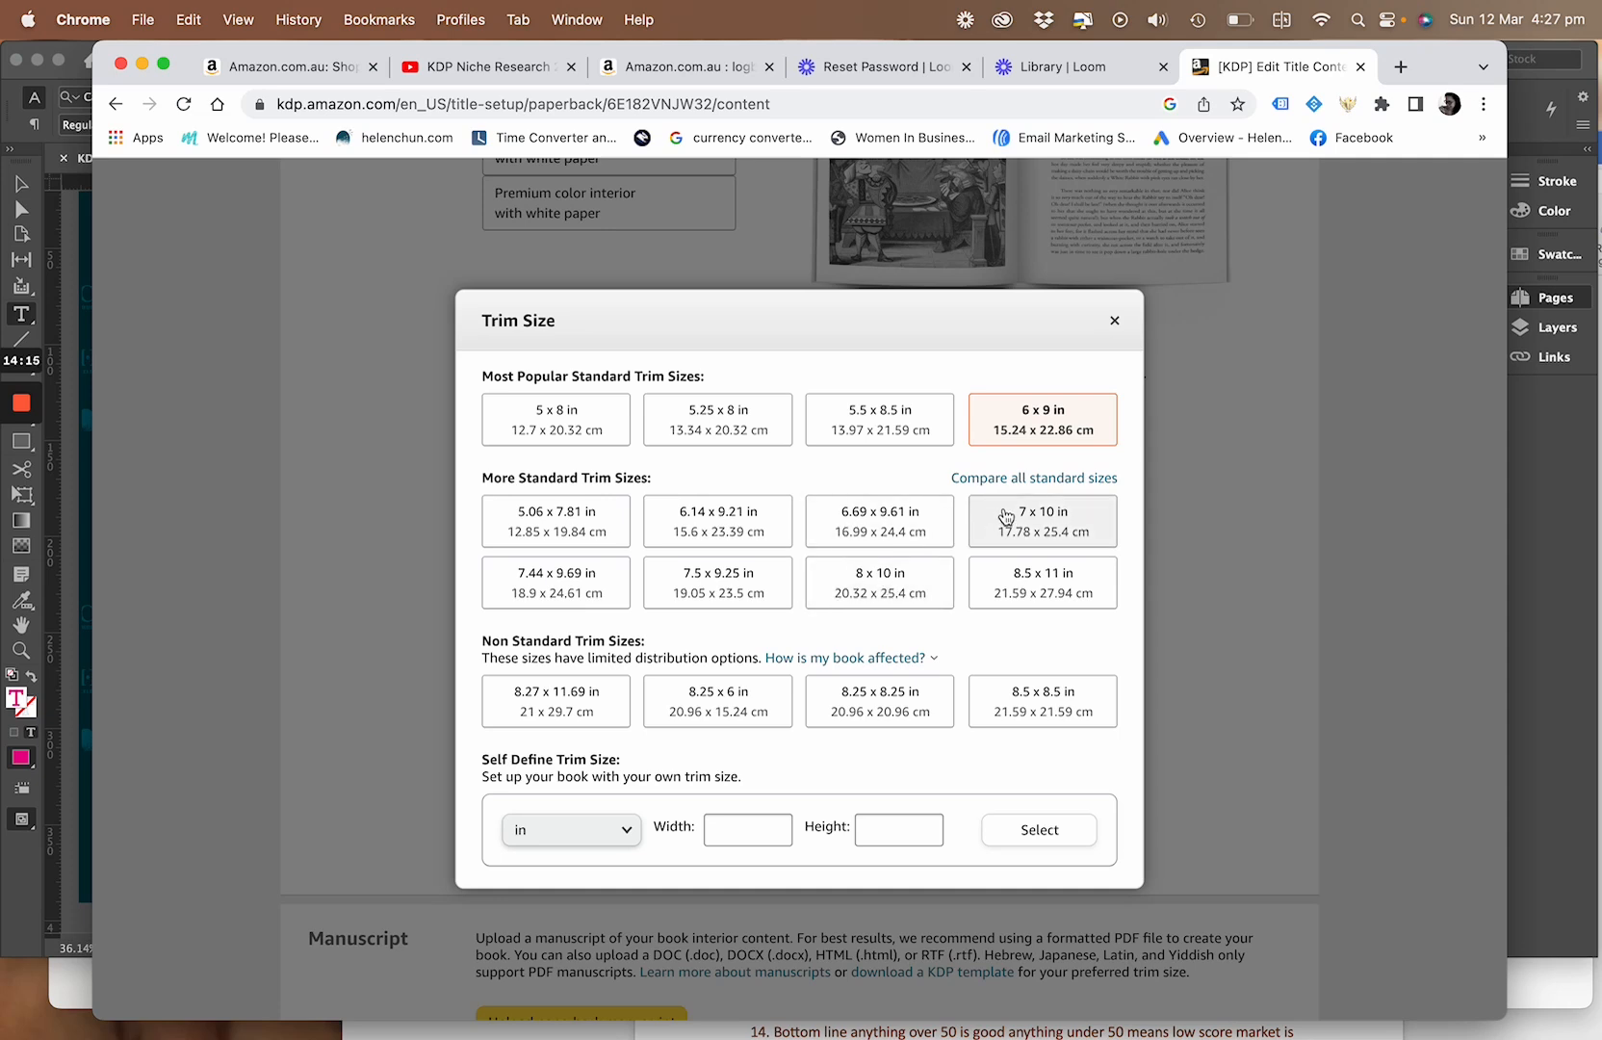
click(1069, 481)
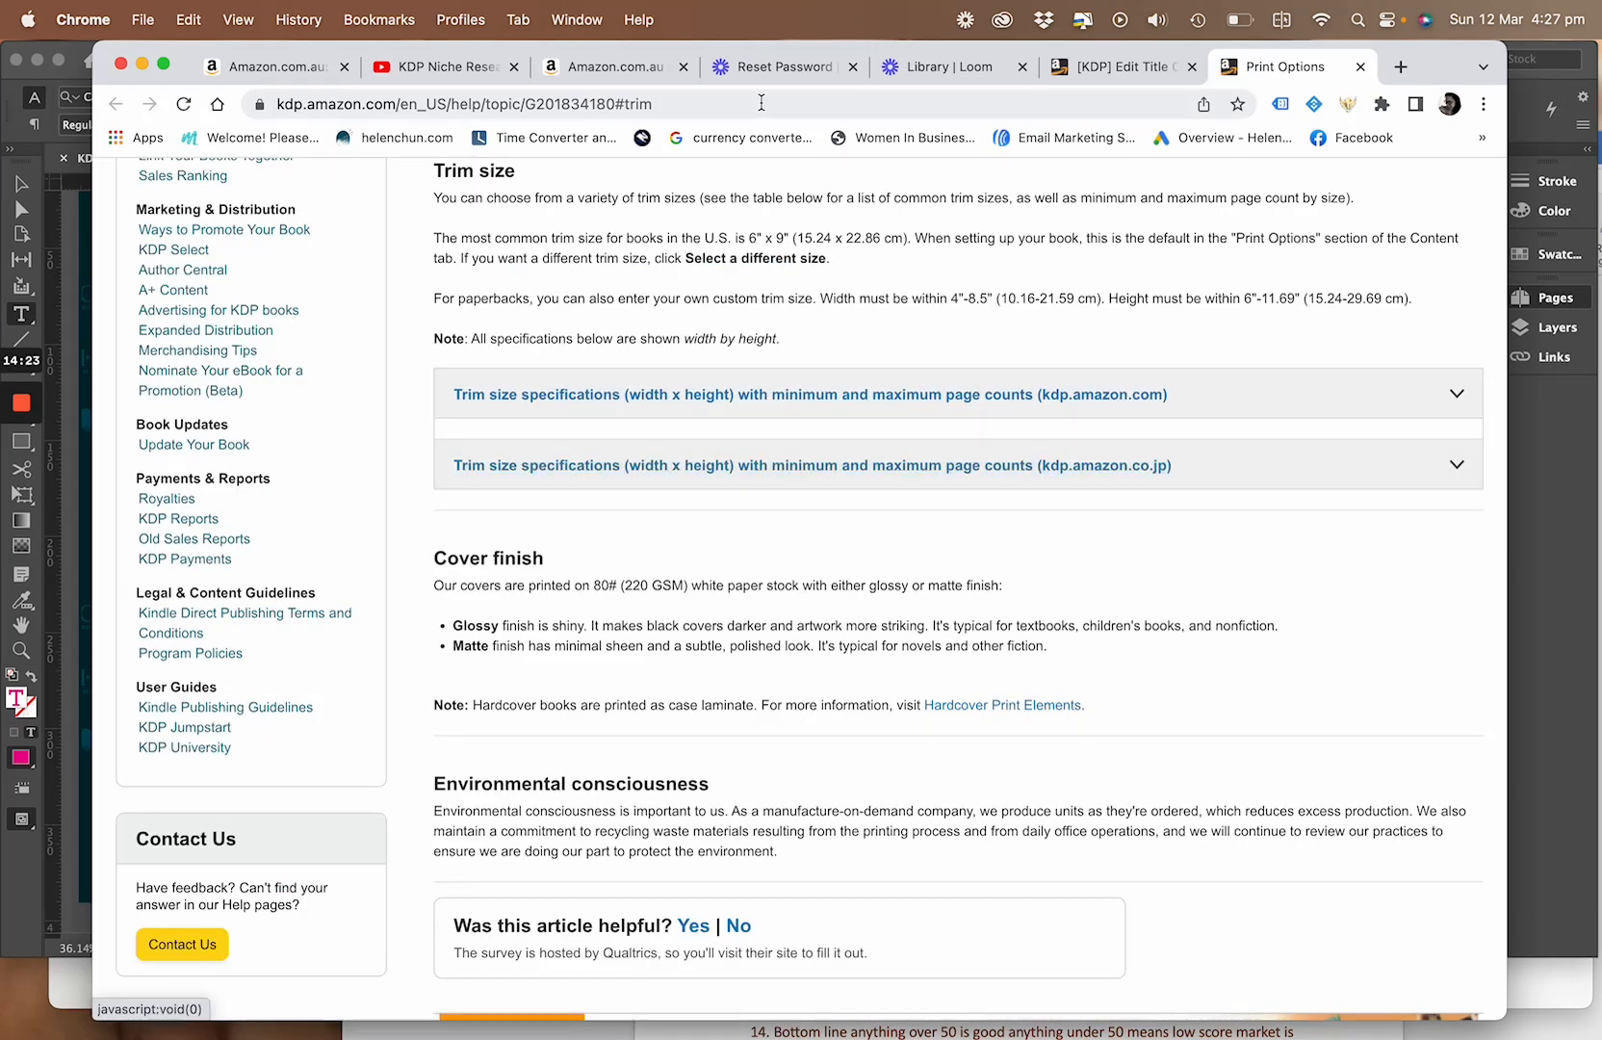
click(1361, 66)
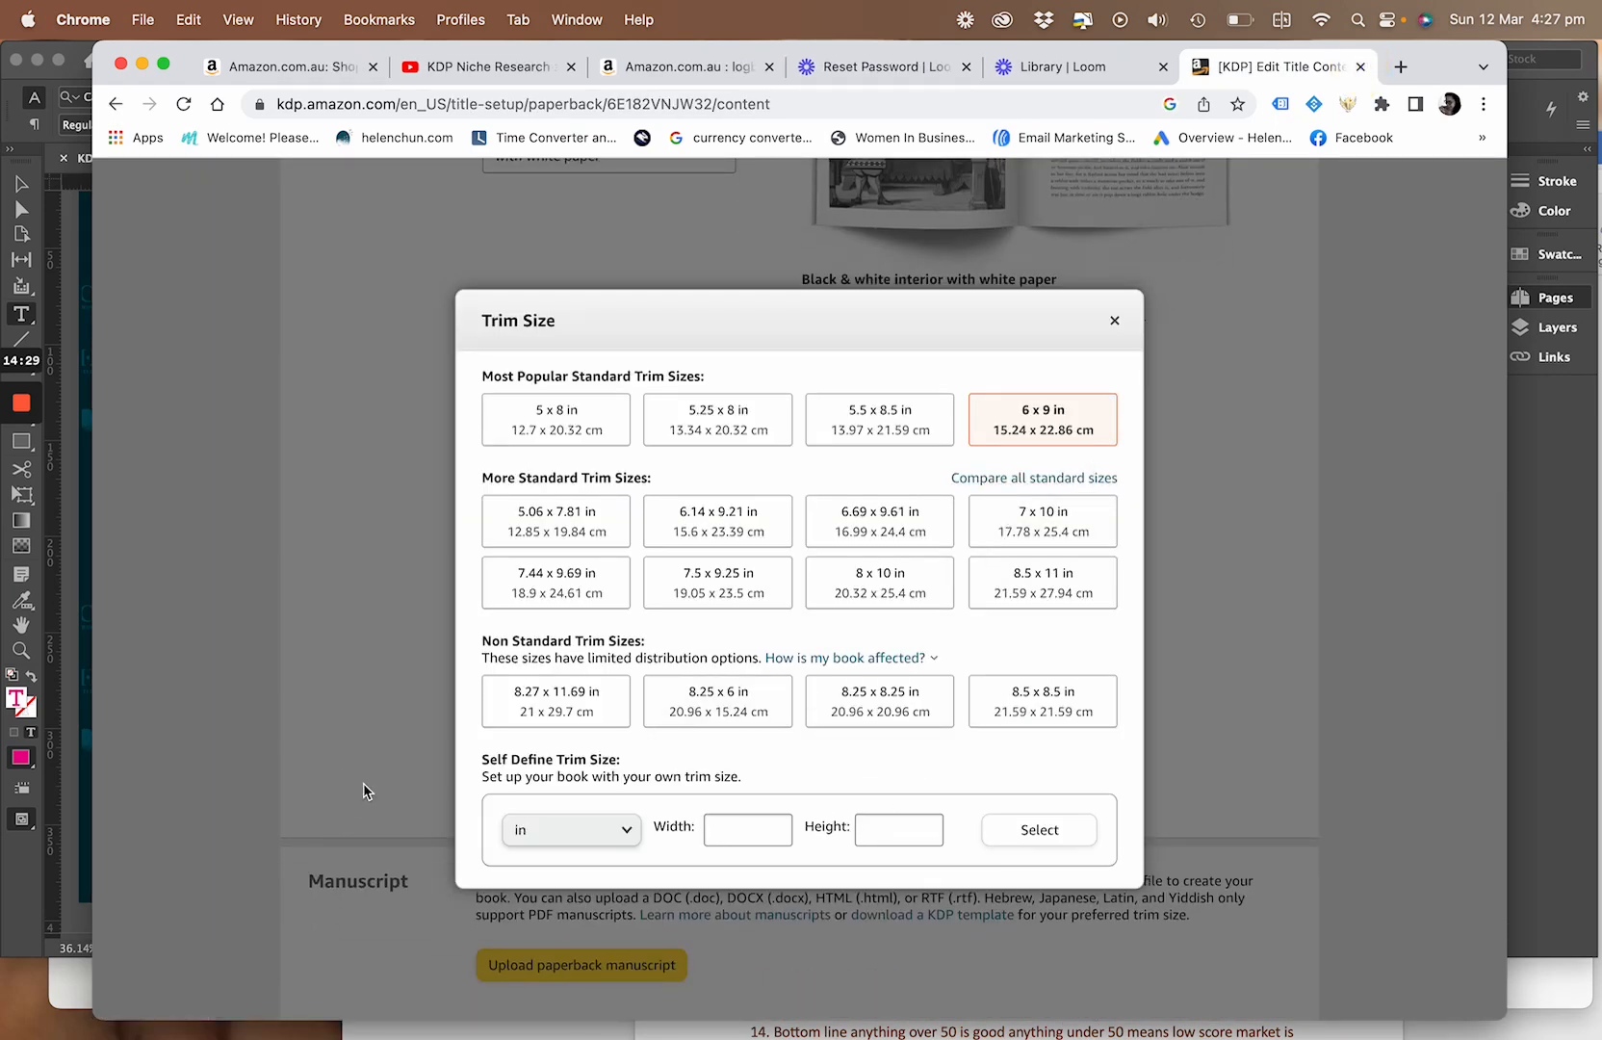
Try centimetres as the custom trim size unit, switch it back to inches and choose the 6 x 9 in trim size
click(627, 832)
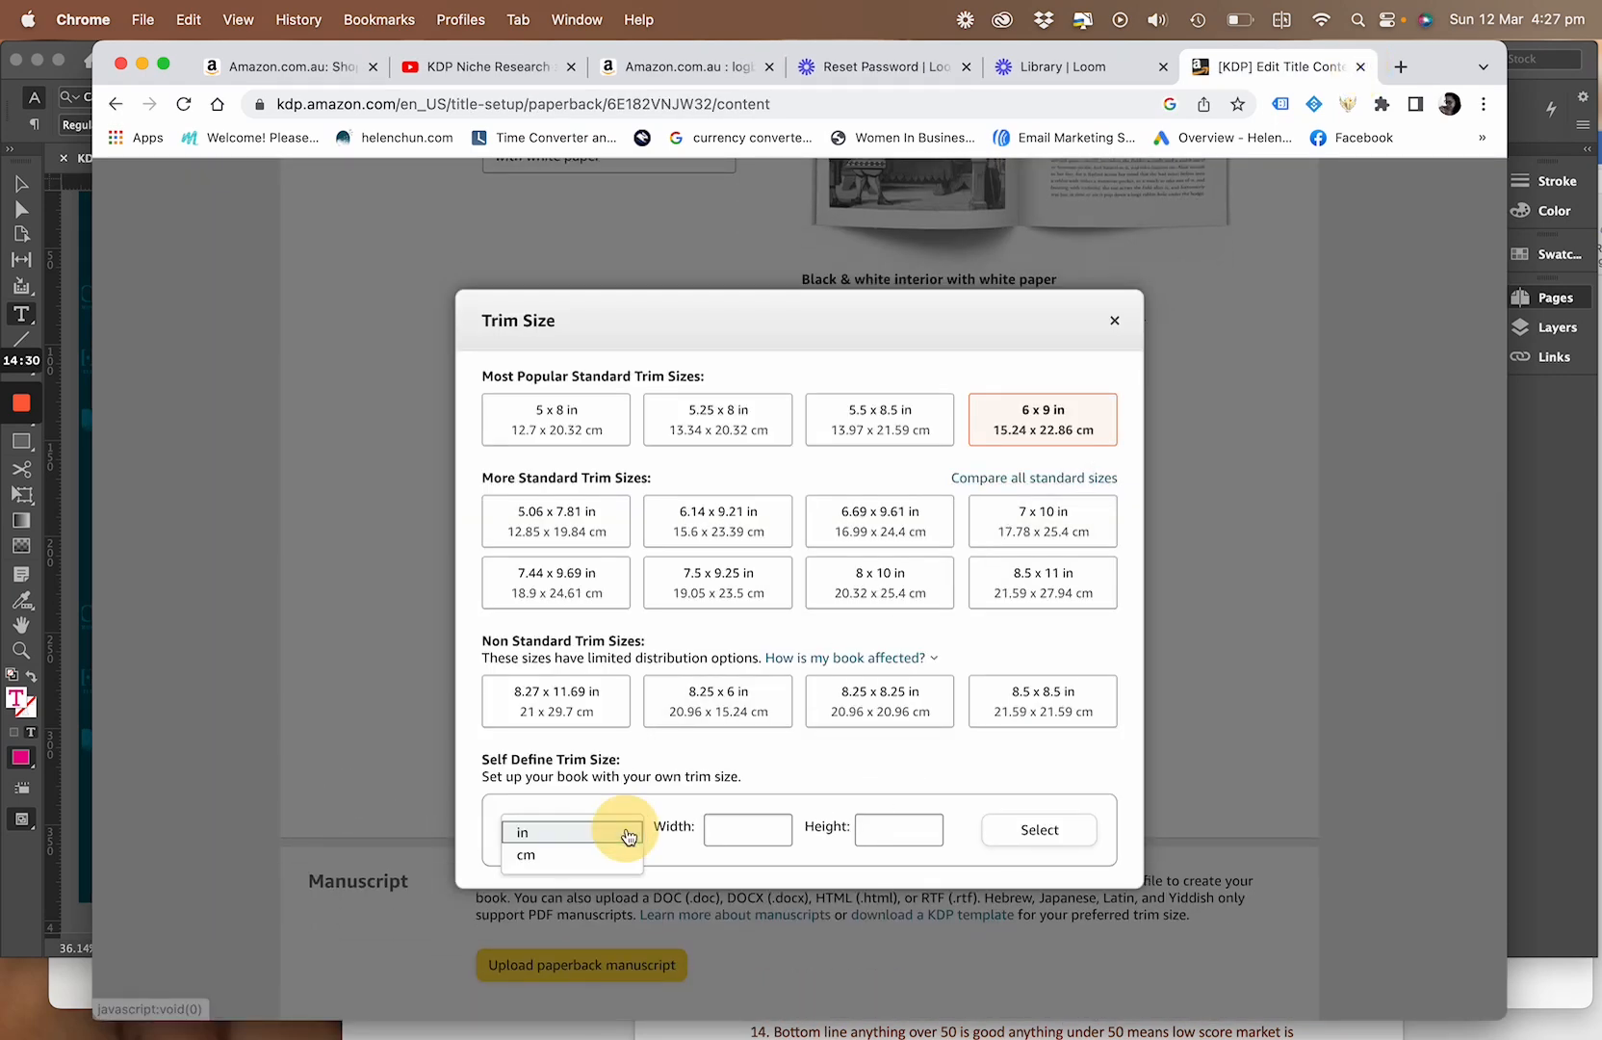
click(545, 855)
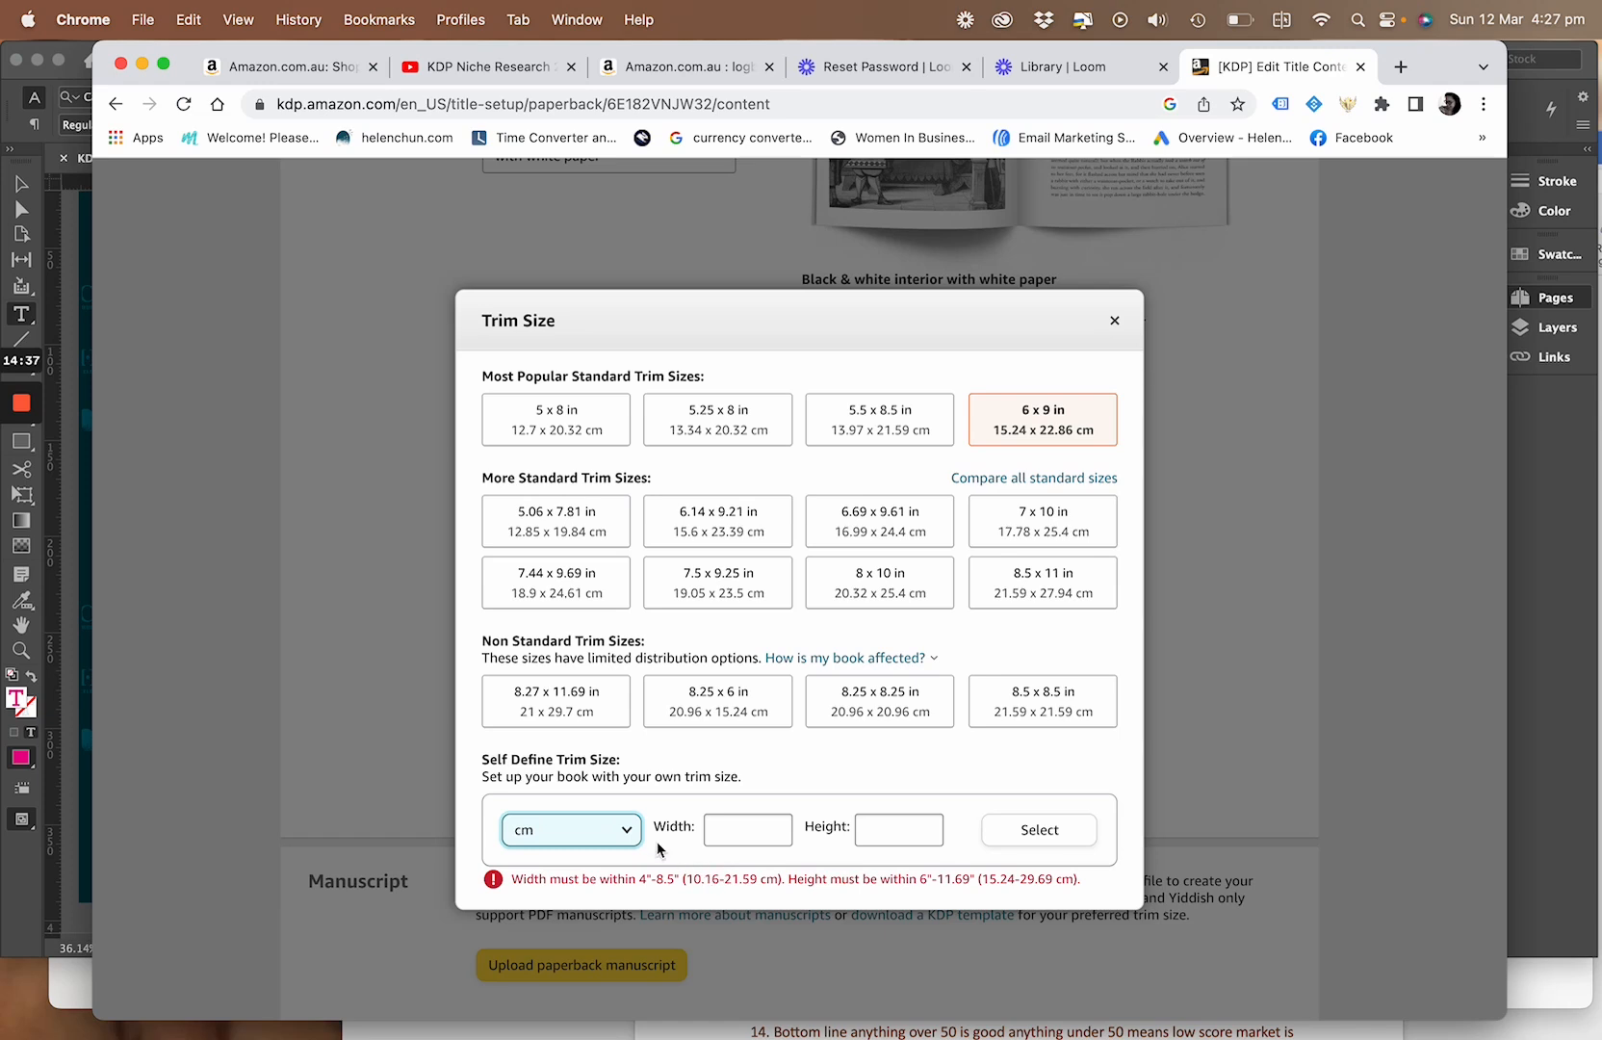
click(631, 834)
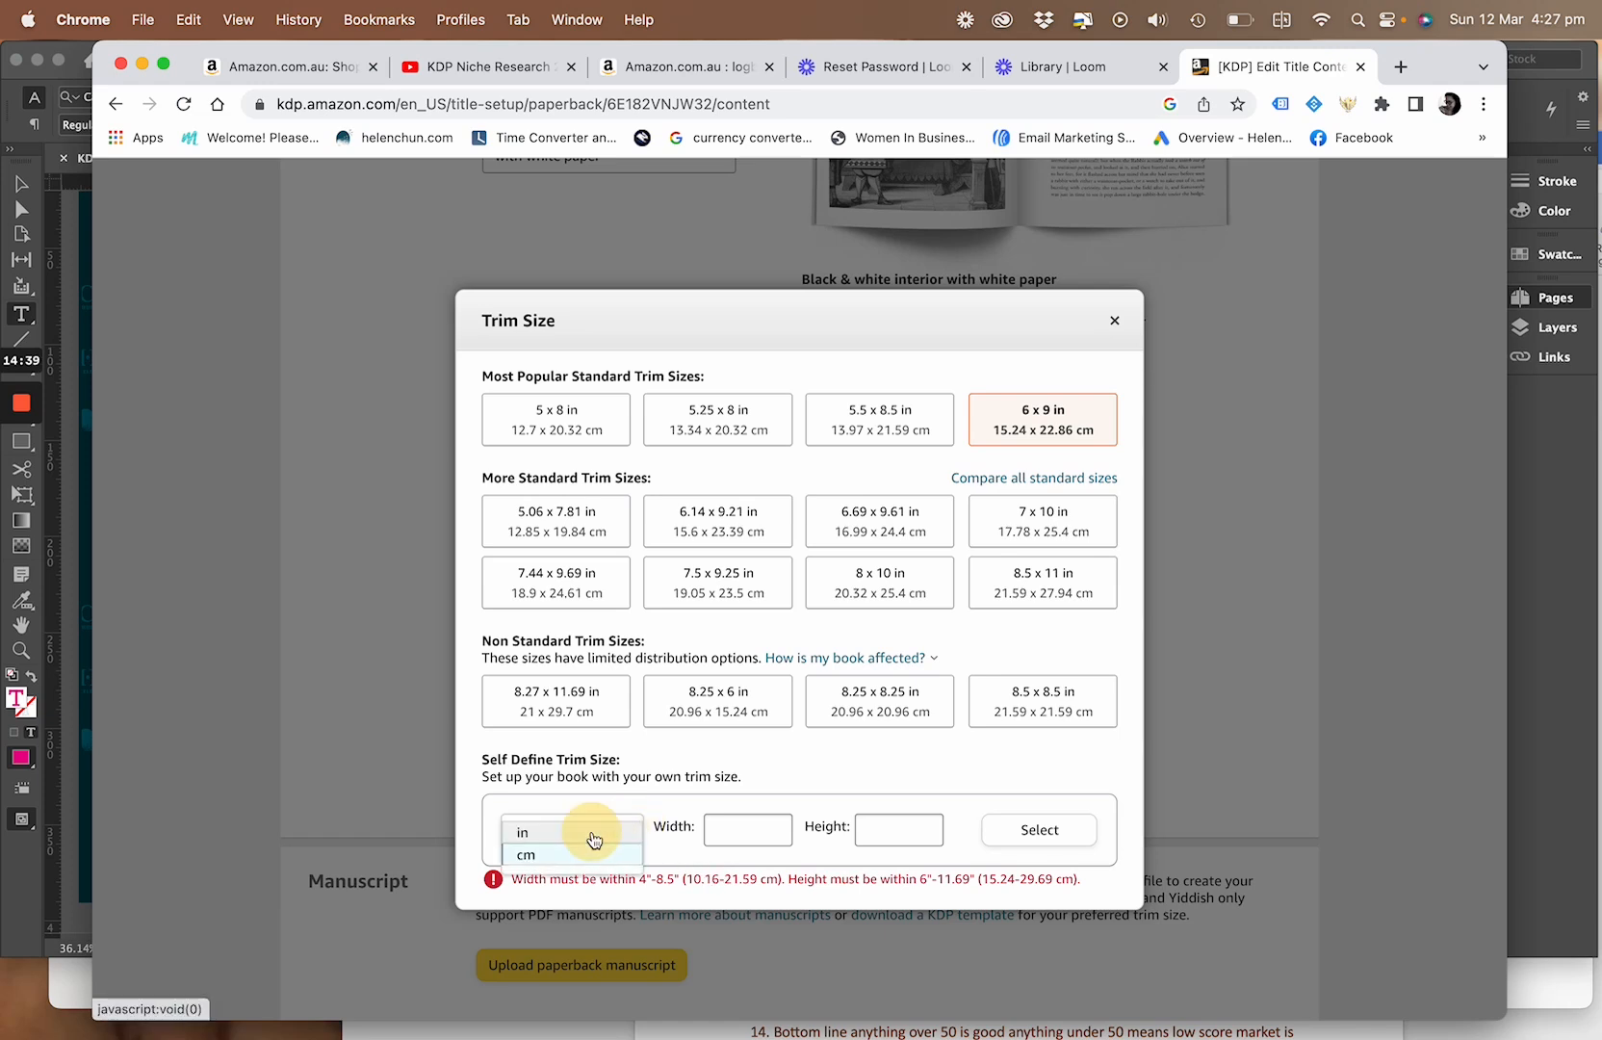
click(595, 832)
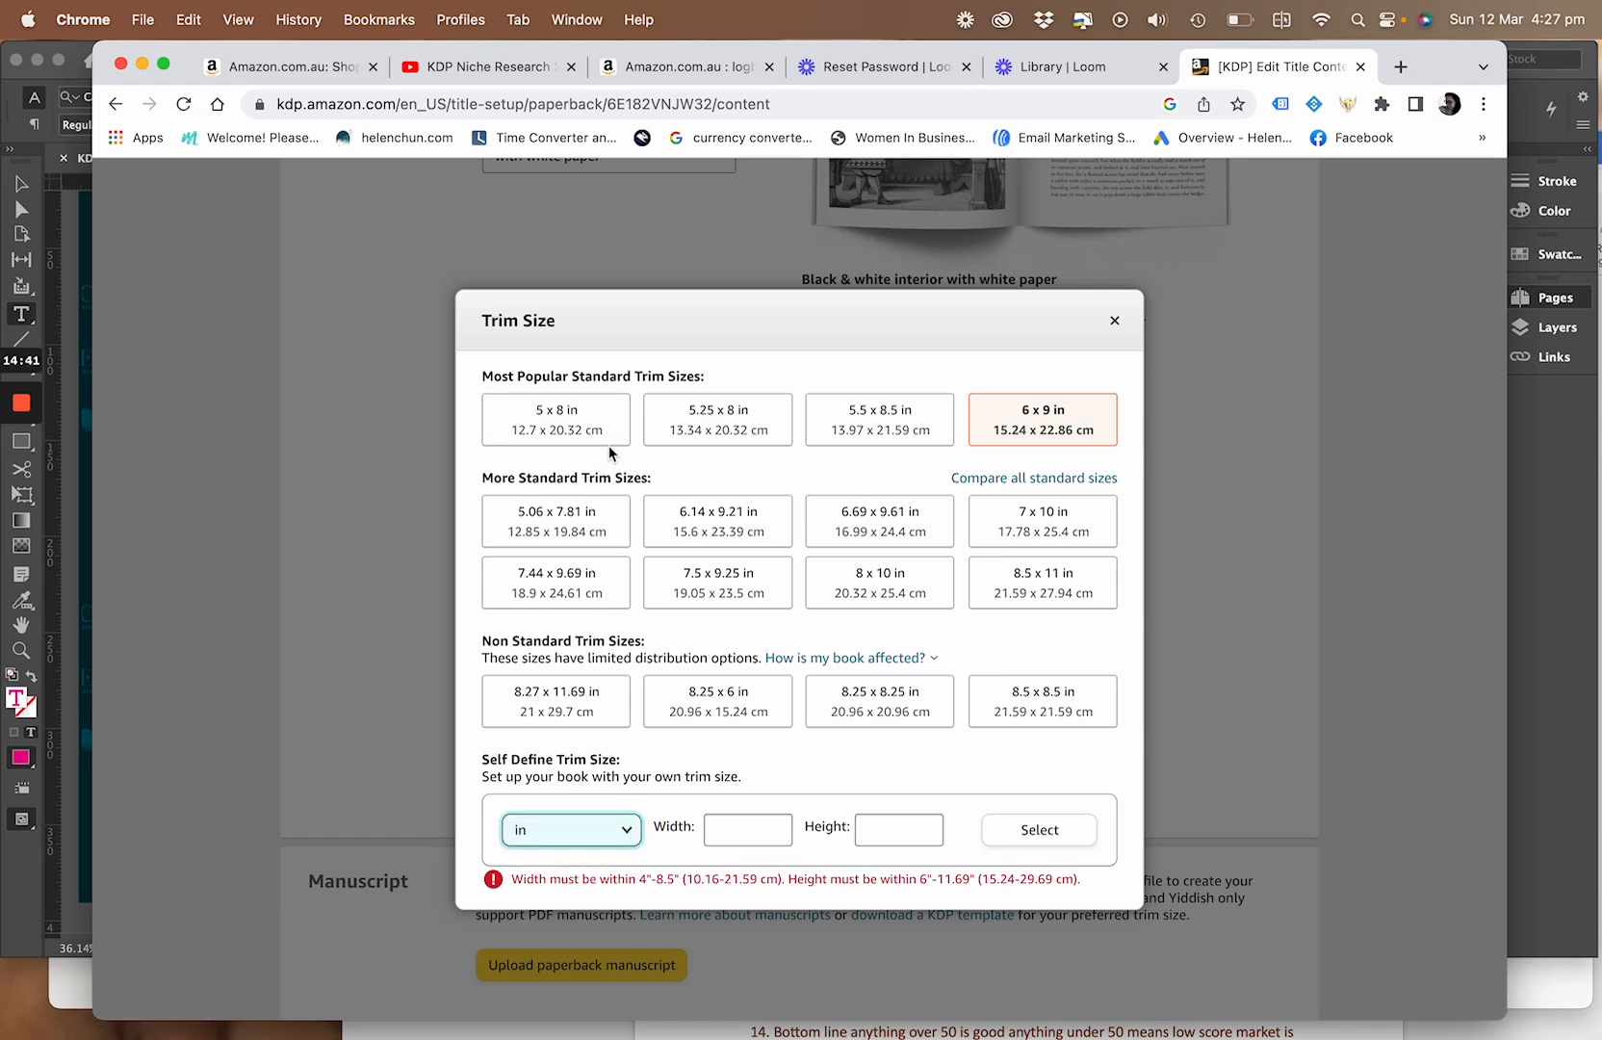
click(1035, 409)
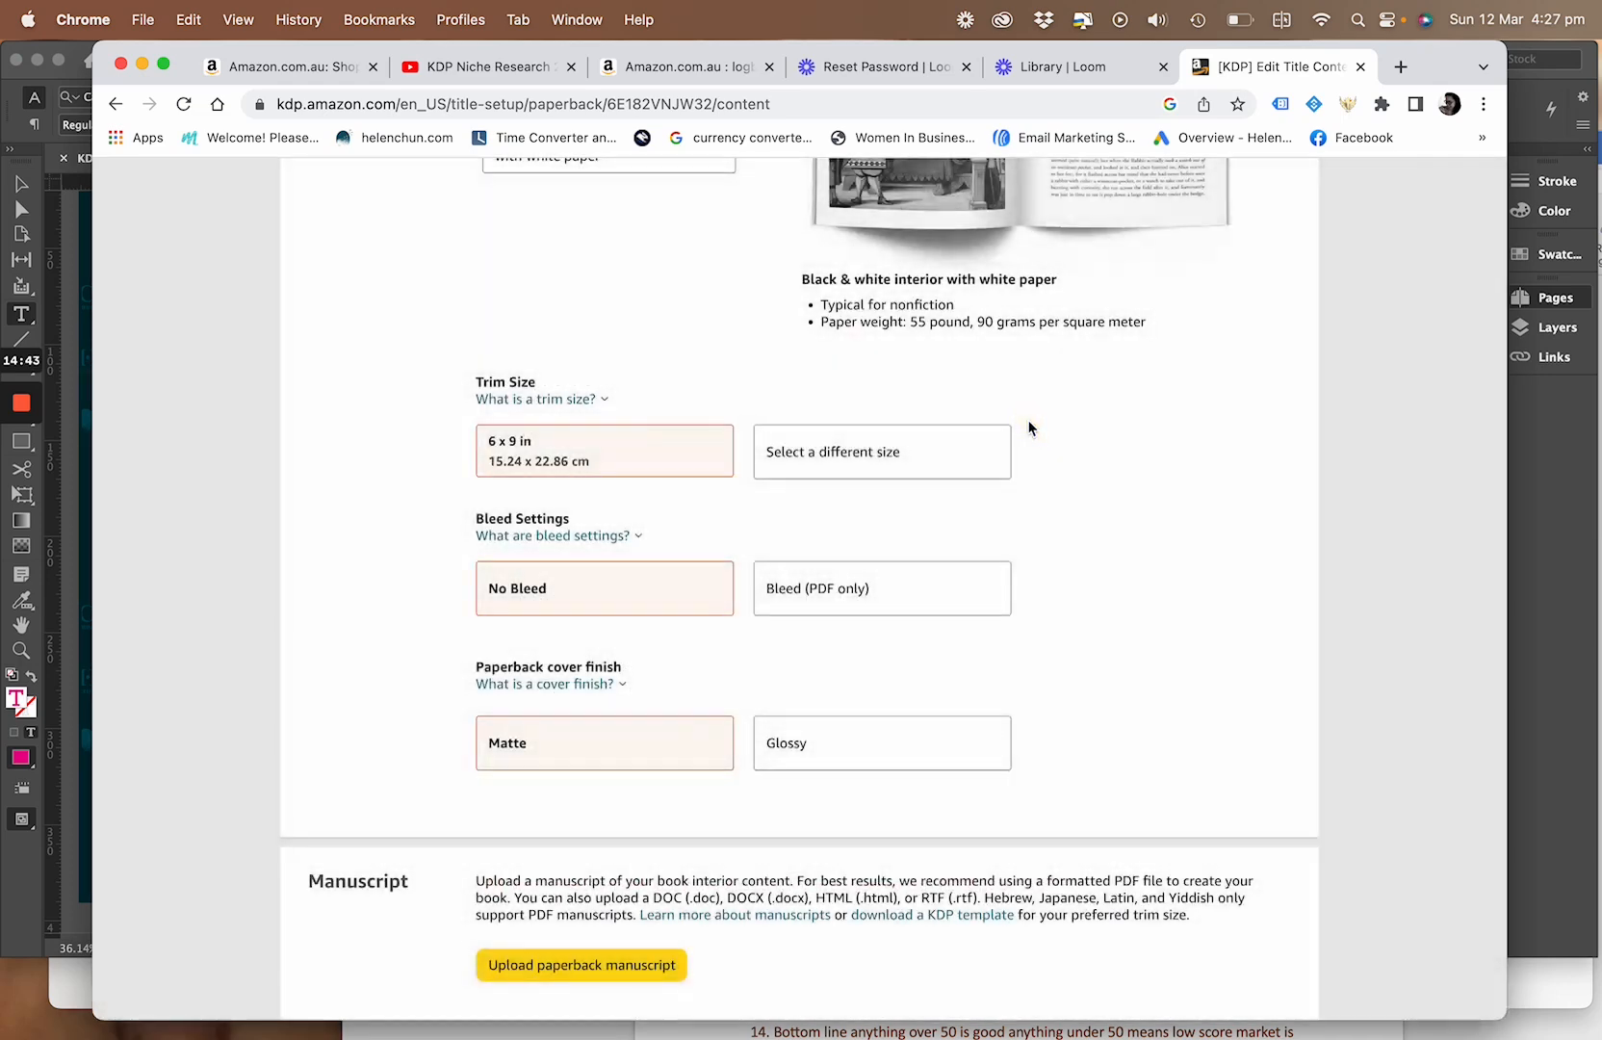
Set the paperback's bleed setting to Bleed (PDF only)
scroll(774, 676, down, 1)
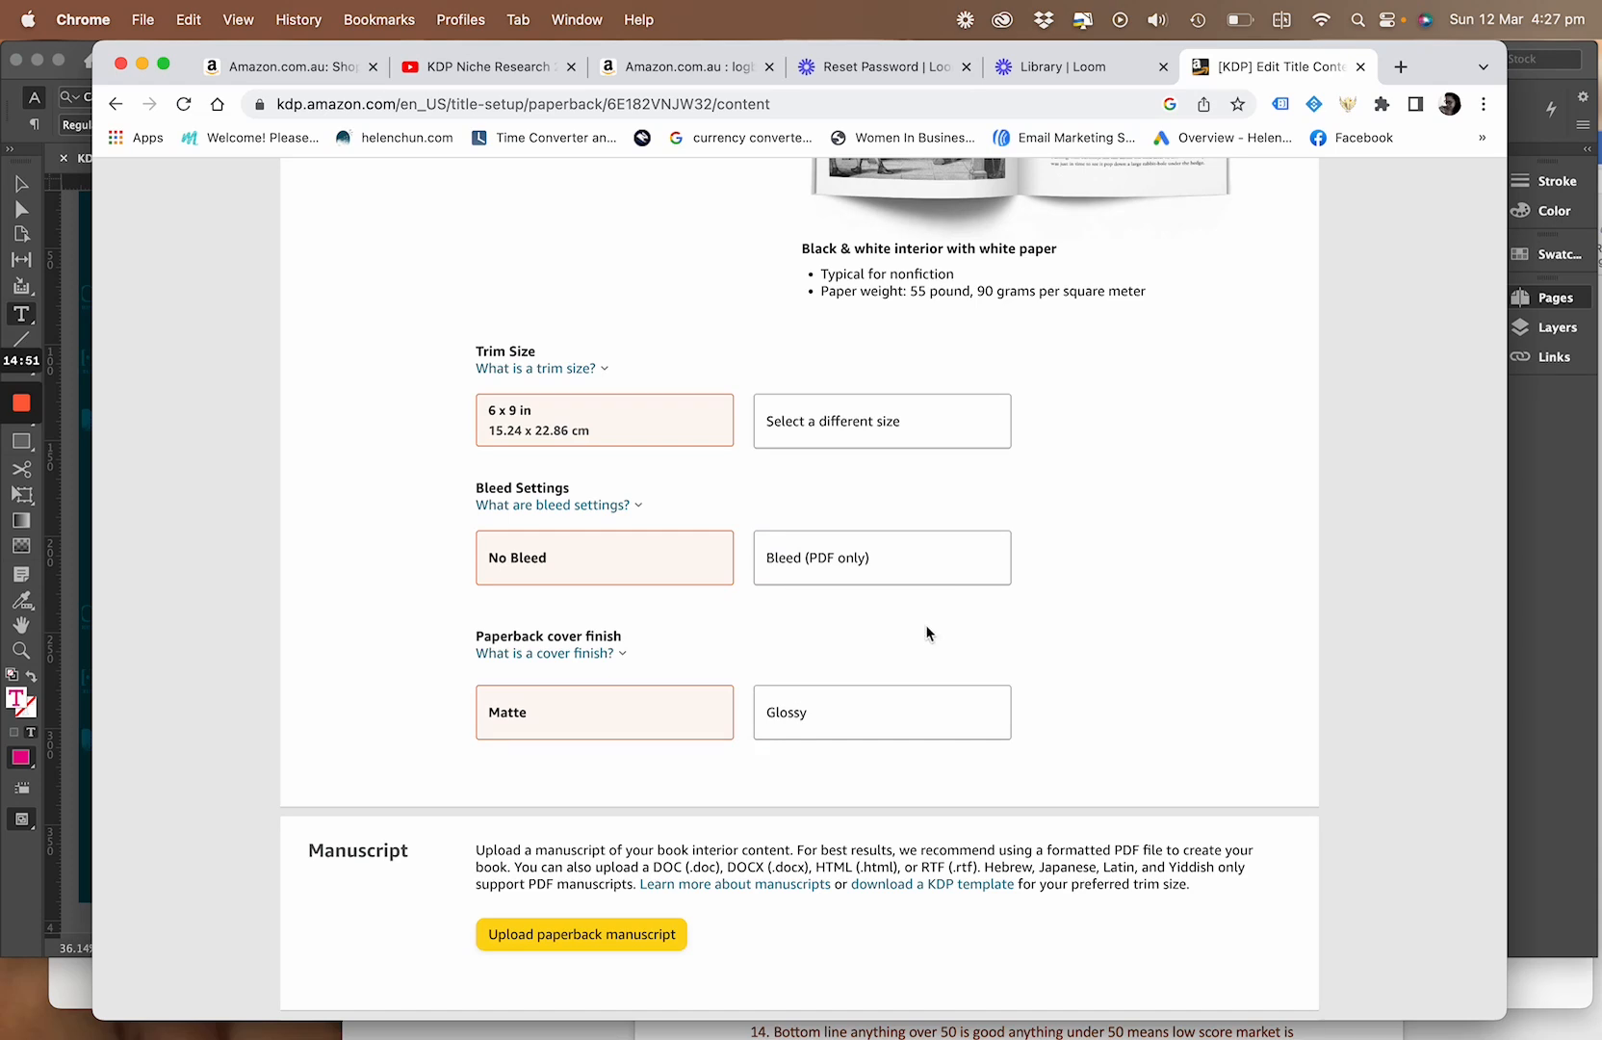
scroll(927, 632, down, 2)
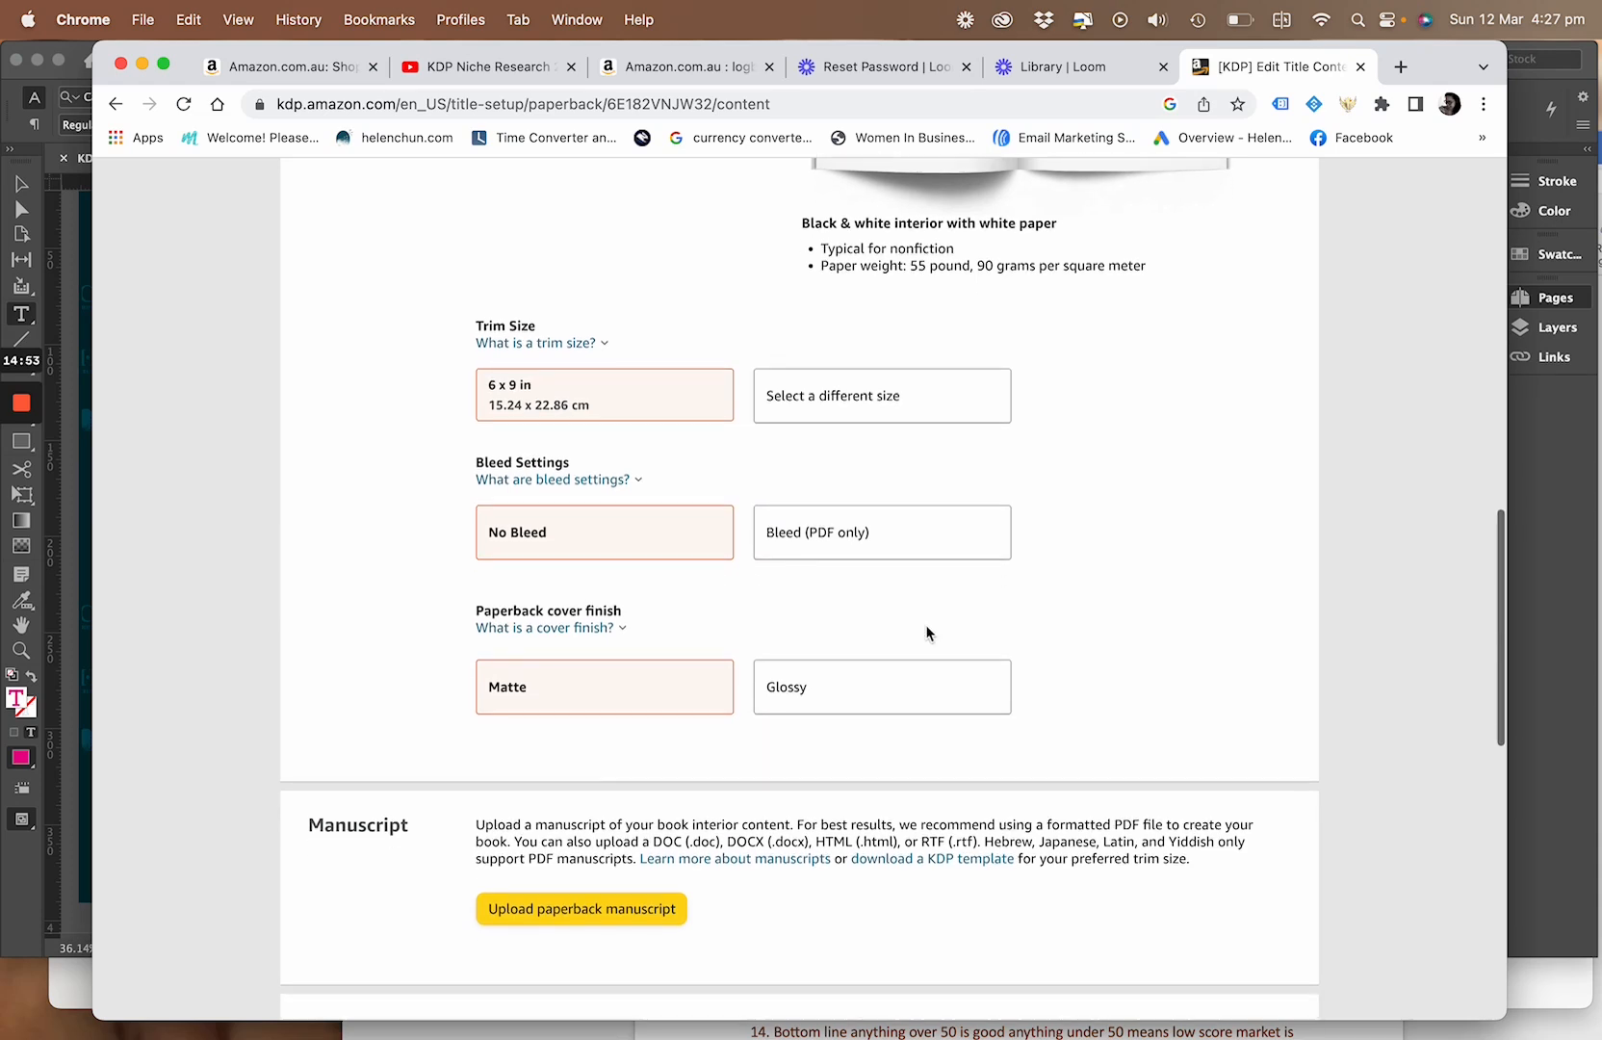
scroll(927, 633, down, 3)
scroll(927, 633, up, 2)
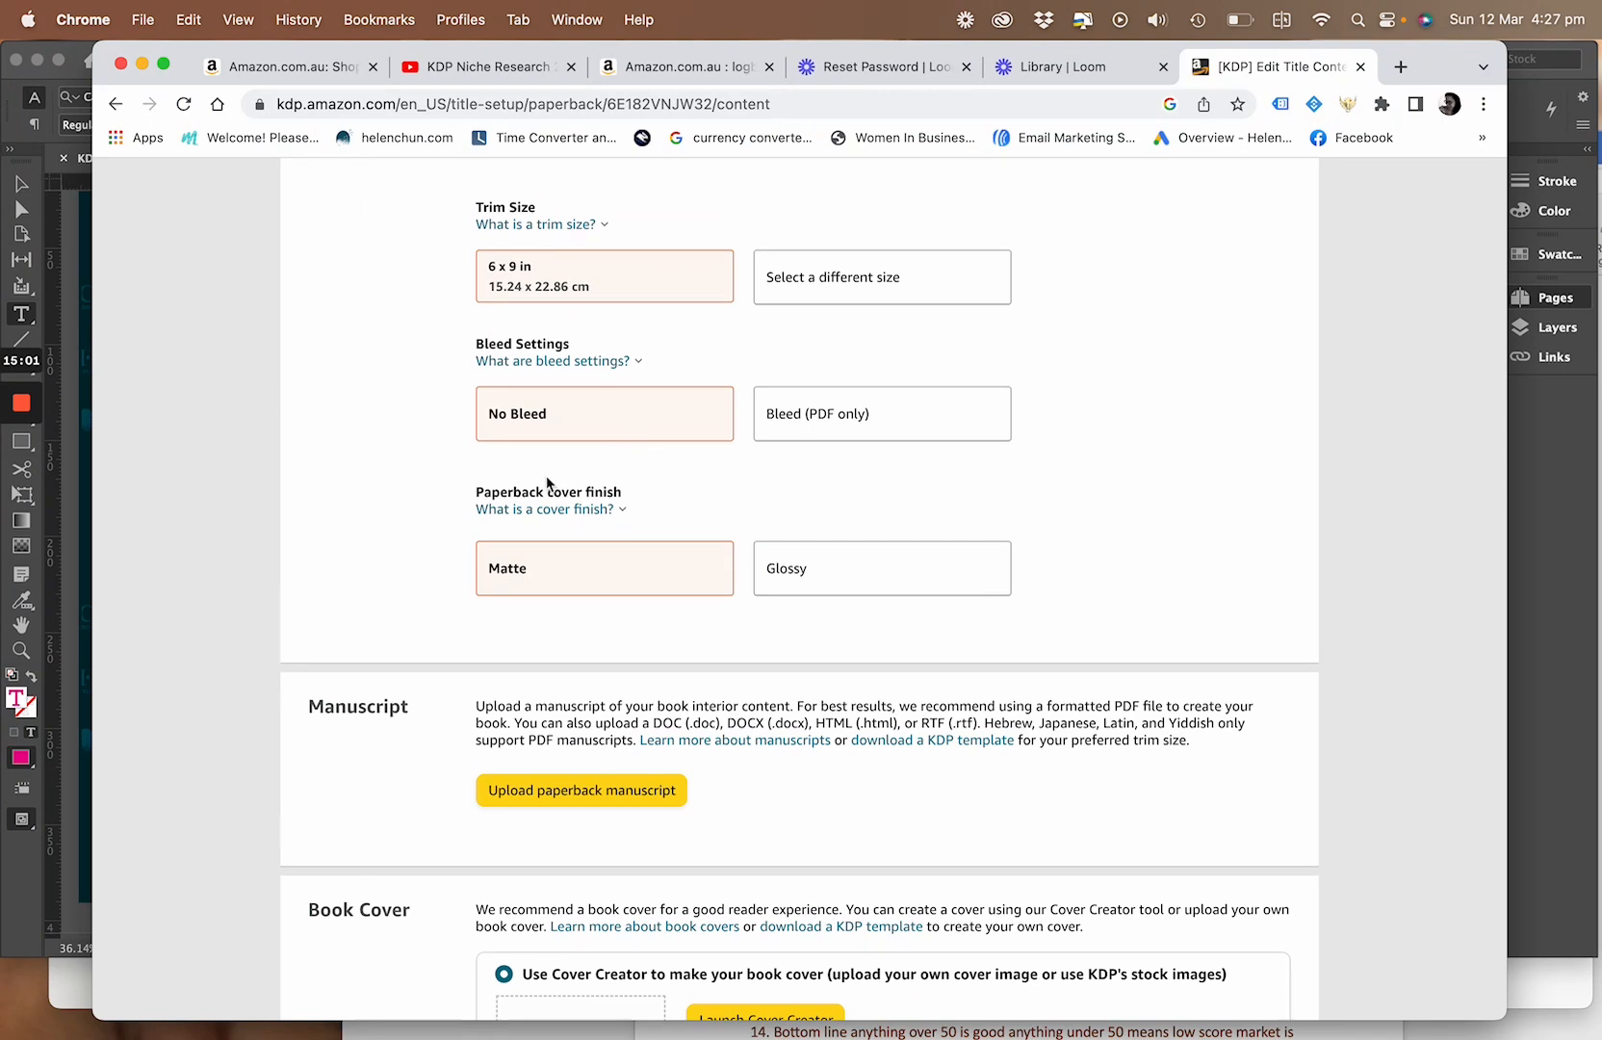
click(833, 439)
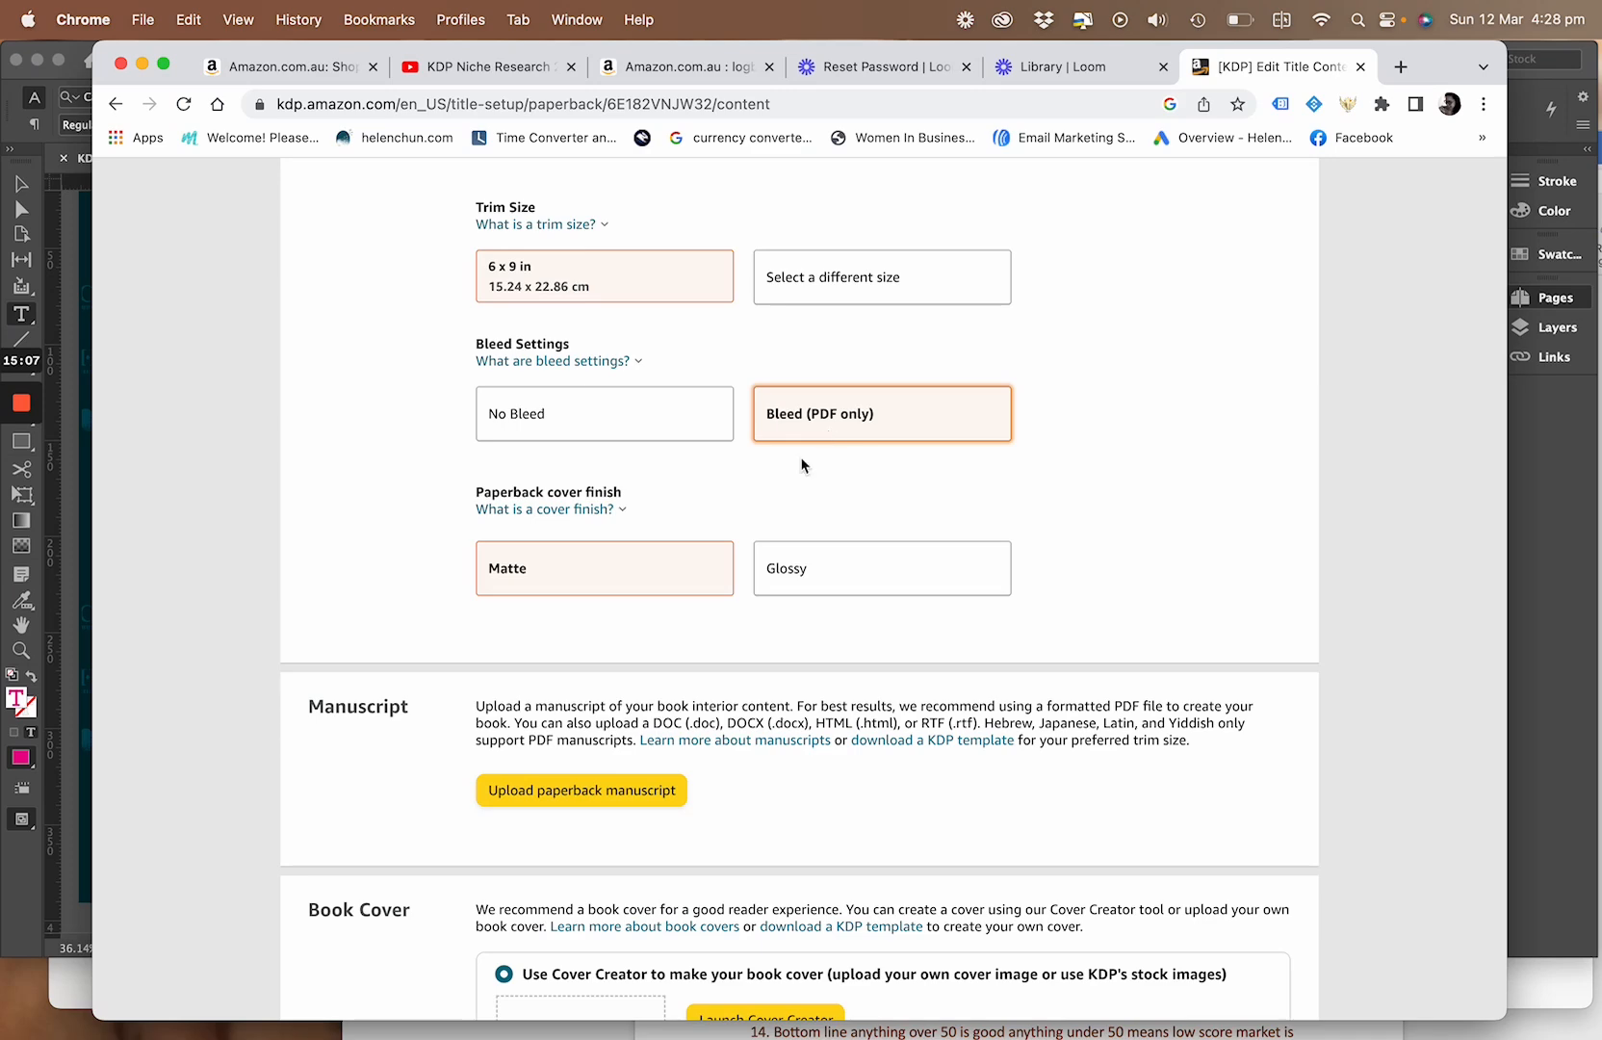
scroll(529, 556, down, 4)
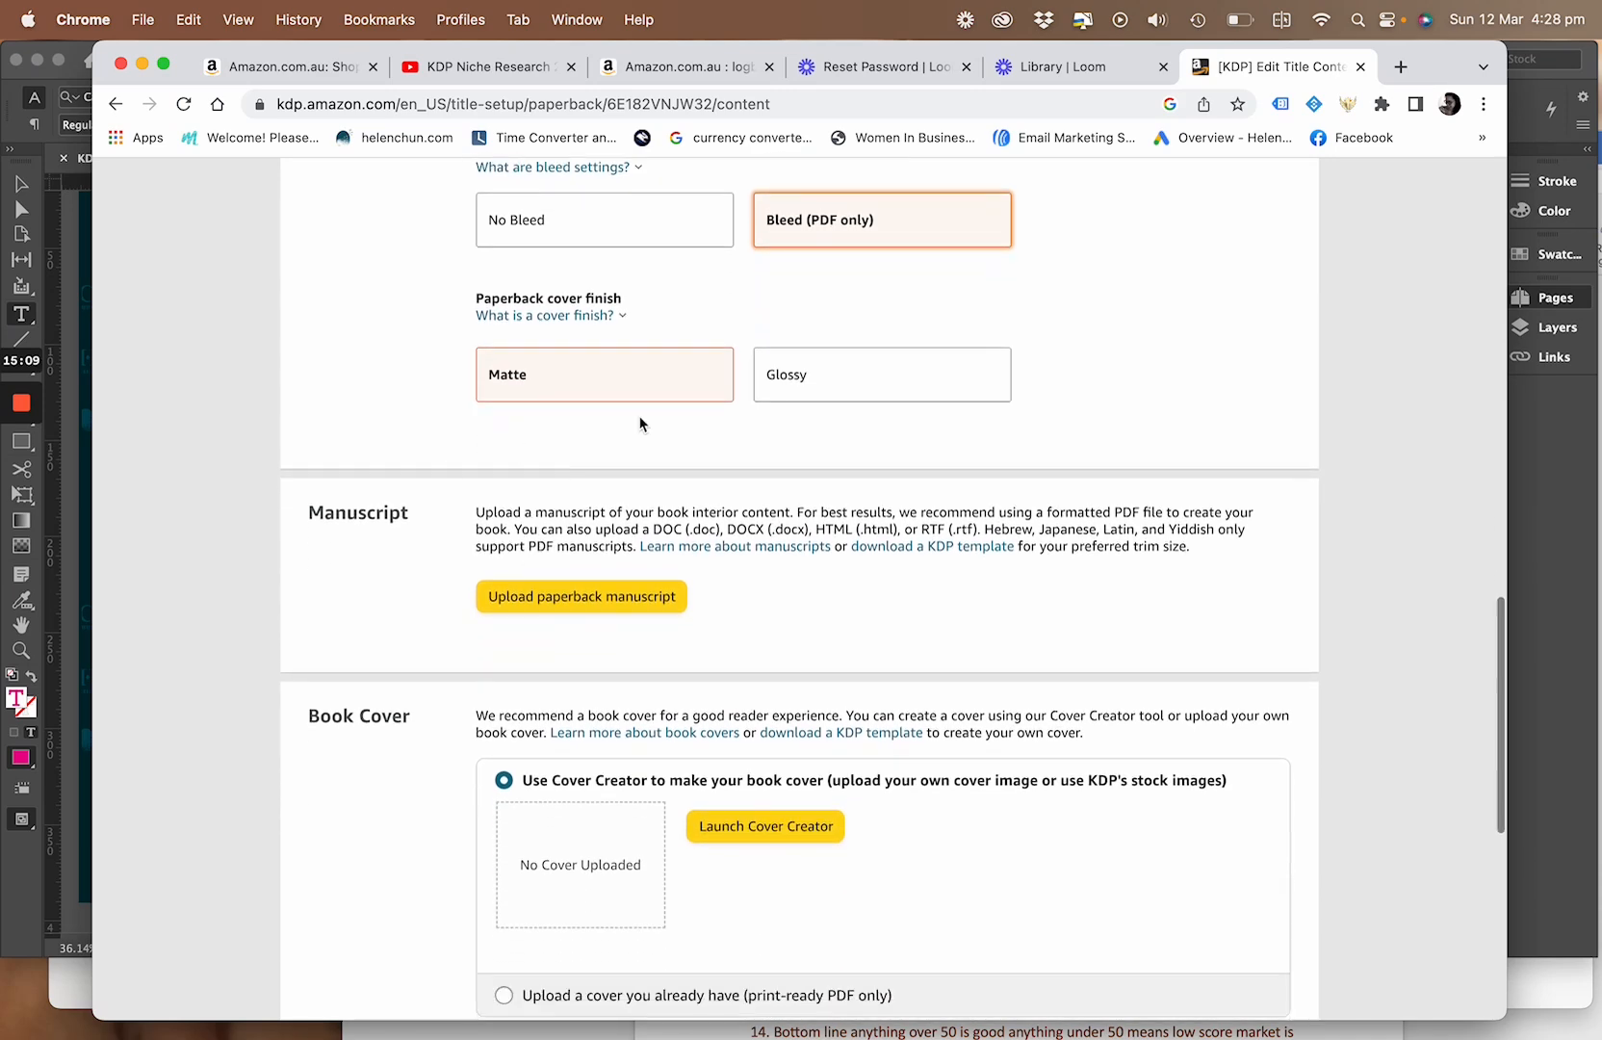
Look over the manuscript upload and book cover options of the paperback's content page
scroll(553, 477, down, 2)
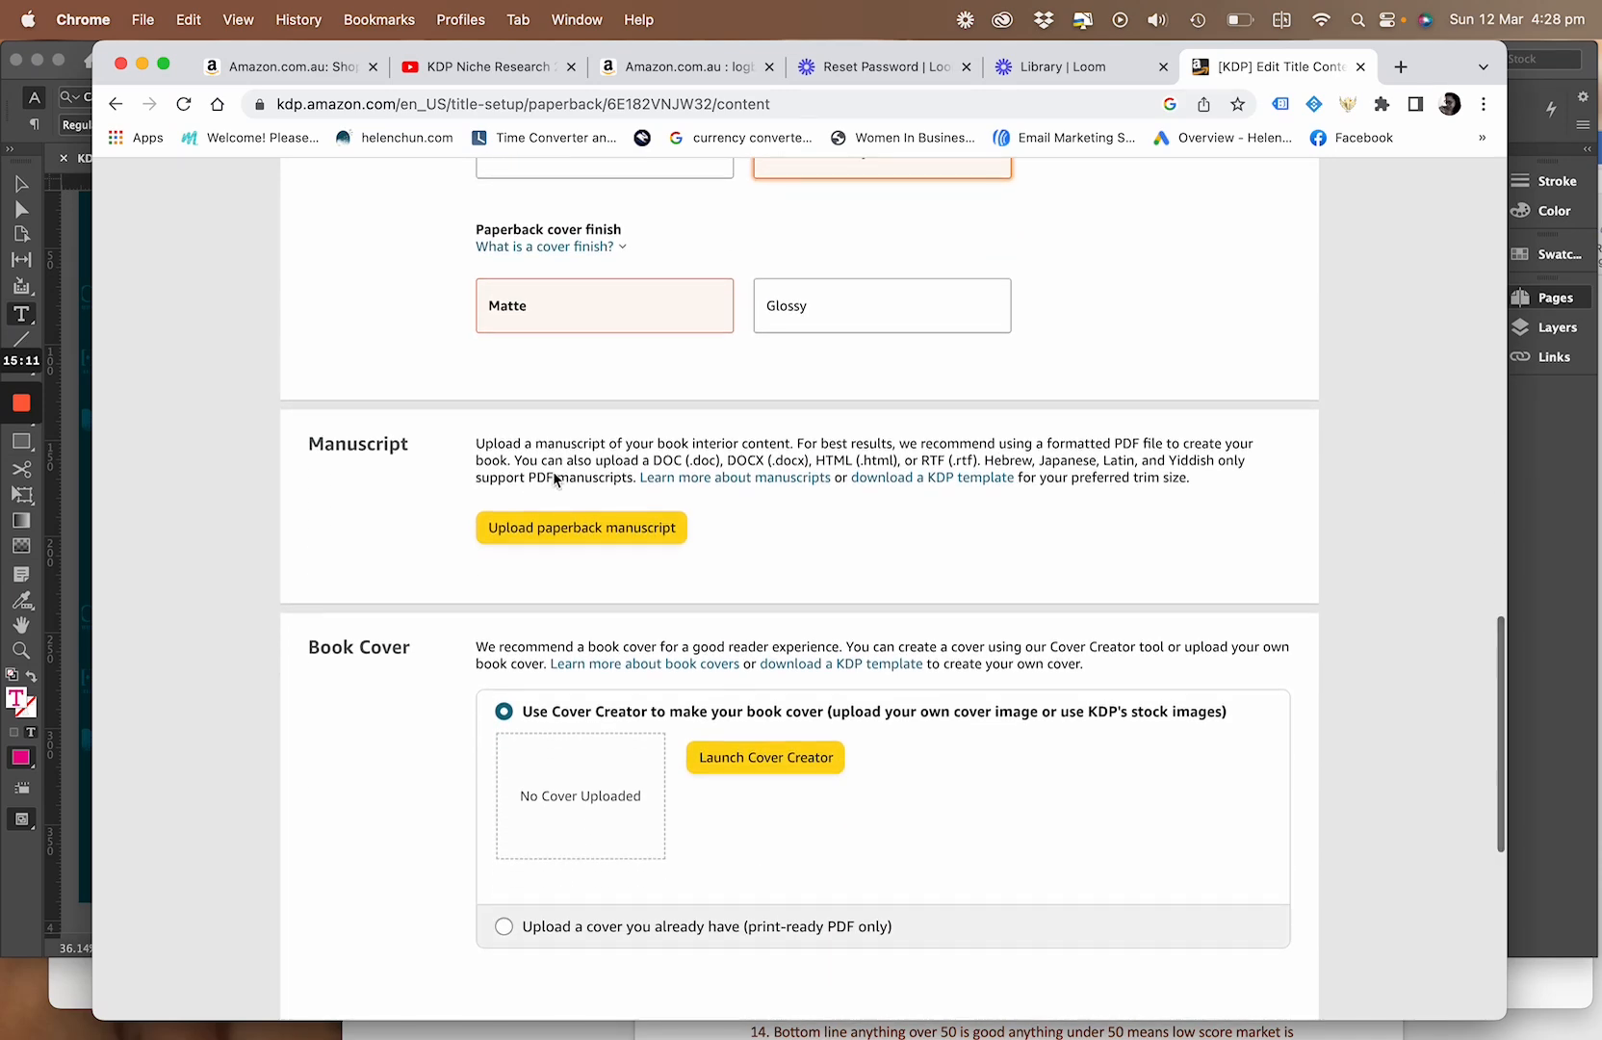
scroll(553, 477, down, 1)
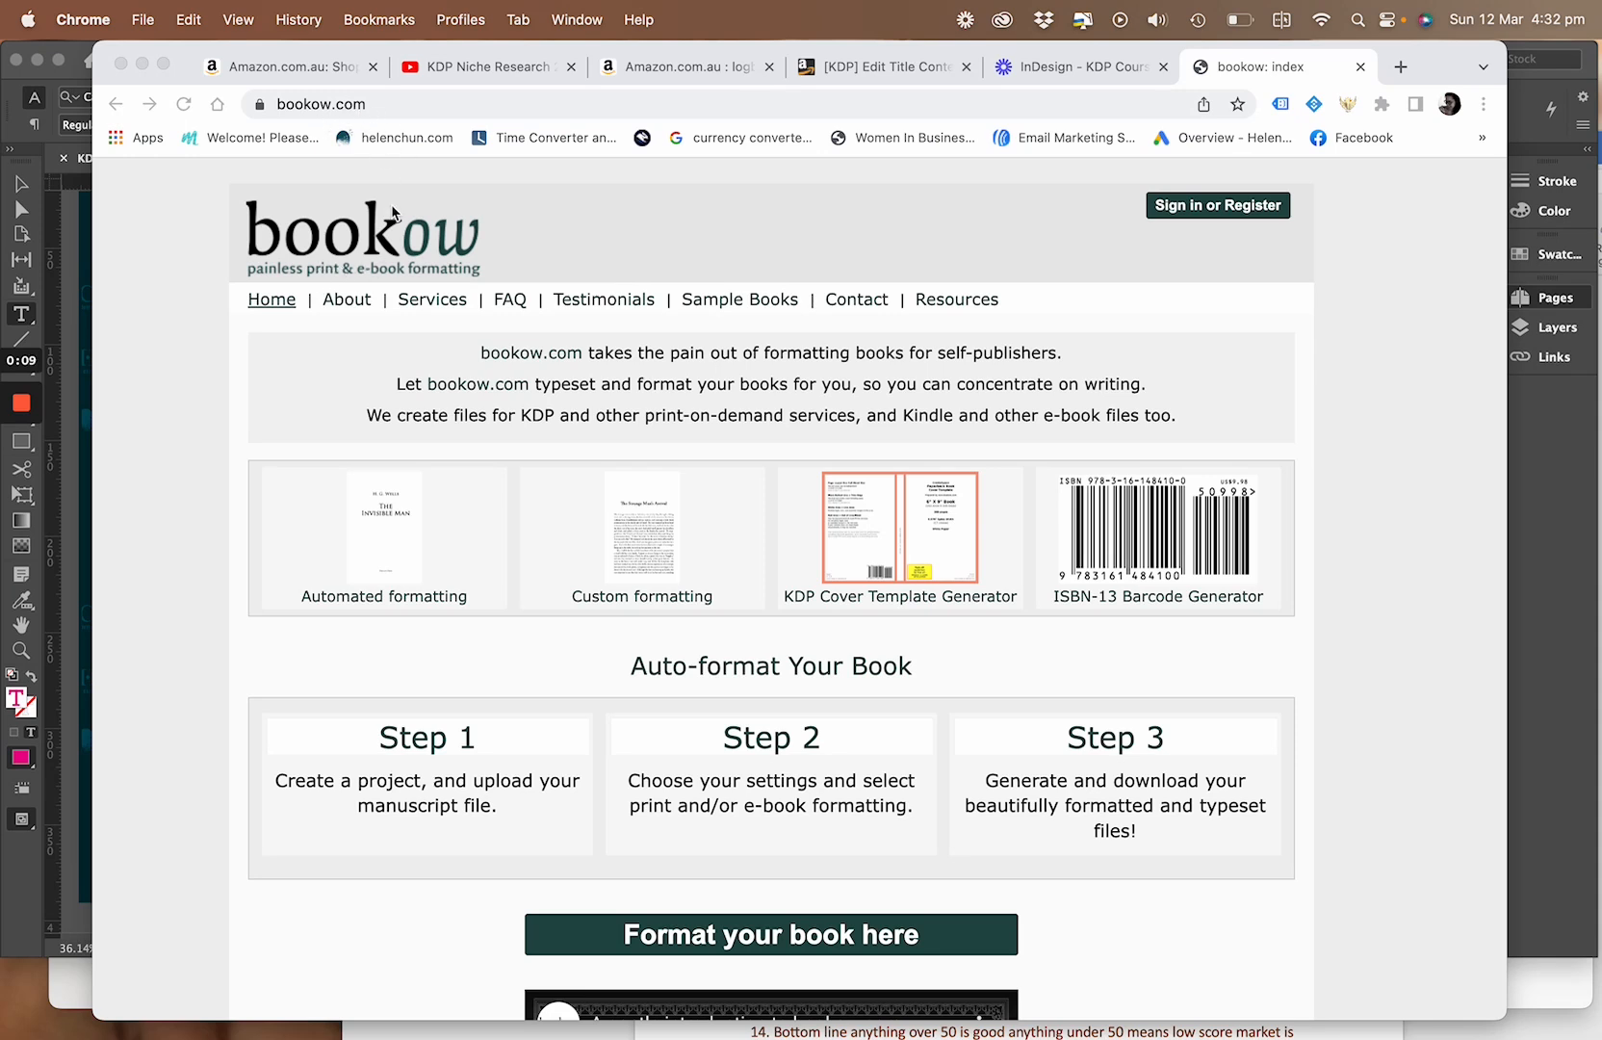
Look over the bookow.com home page and open its KDP Cover Template Generator
scroll(681, 673, down, 2)
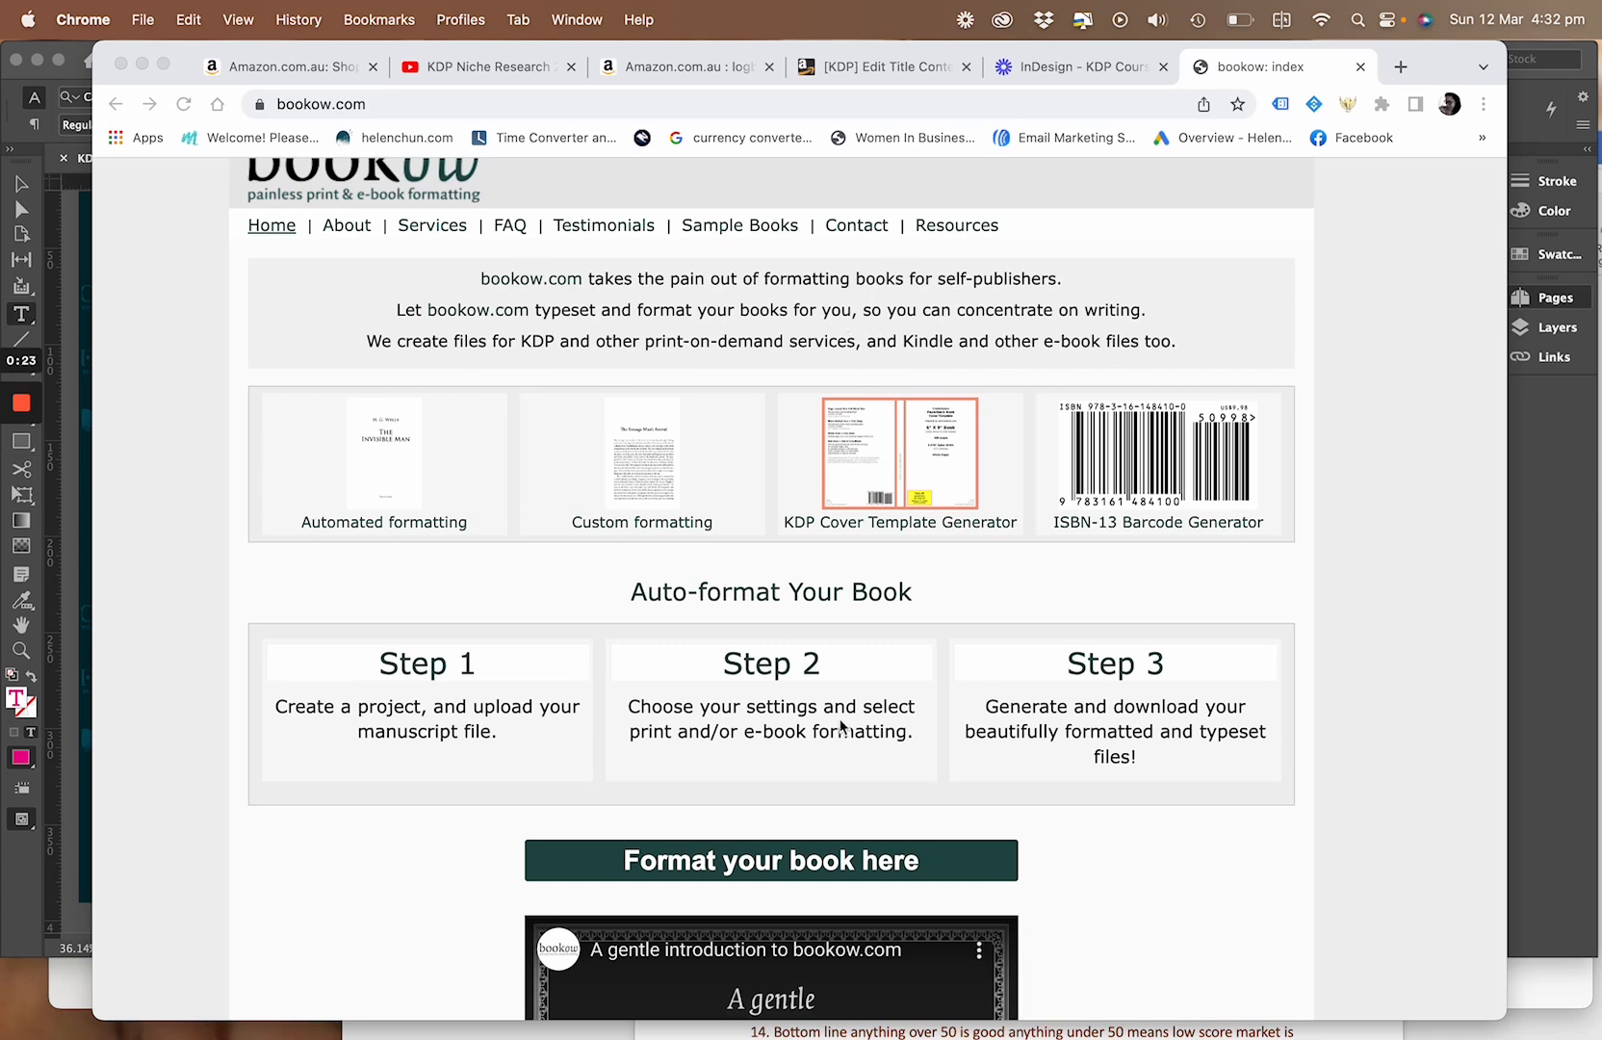
scroll(1230, 550, down, 3)
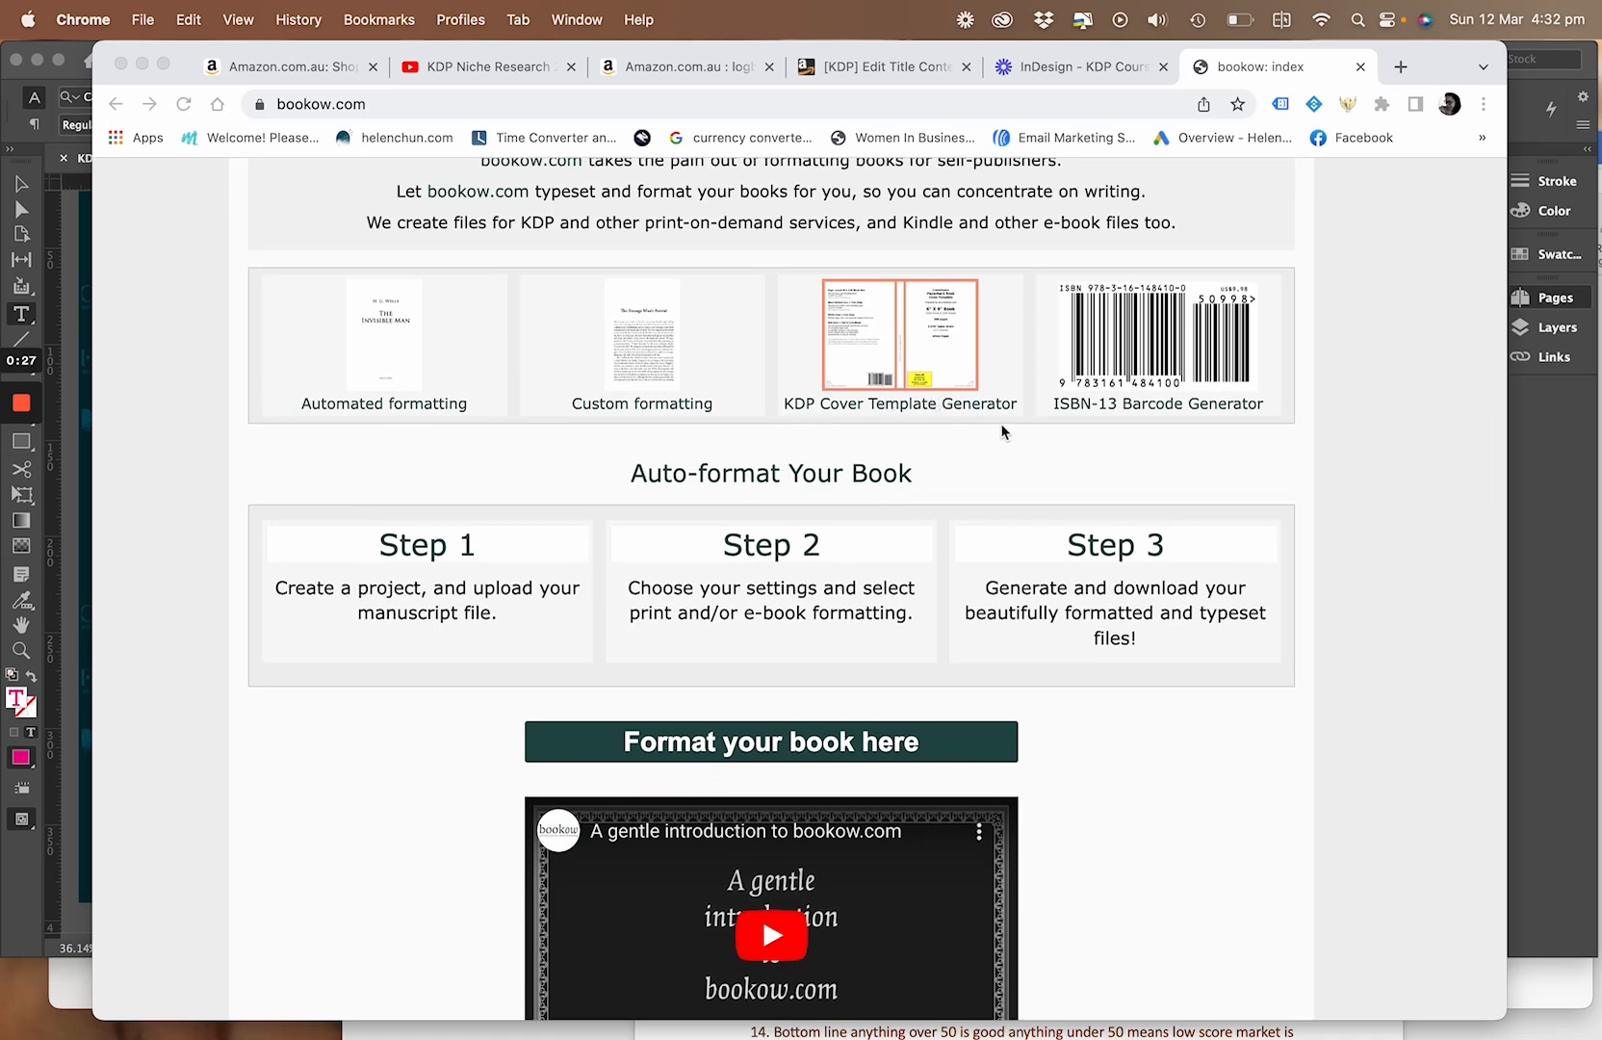
click(888, 358)
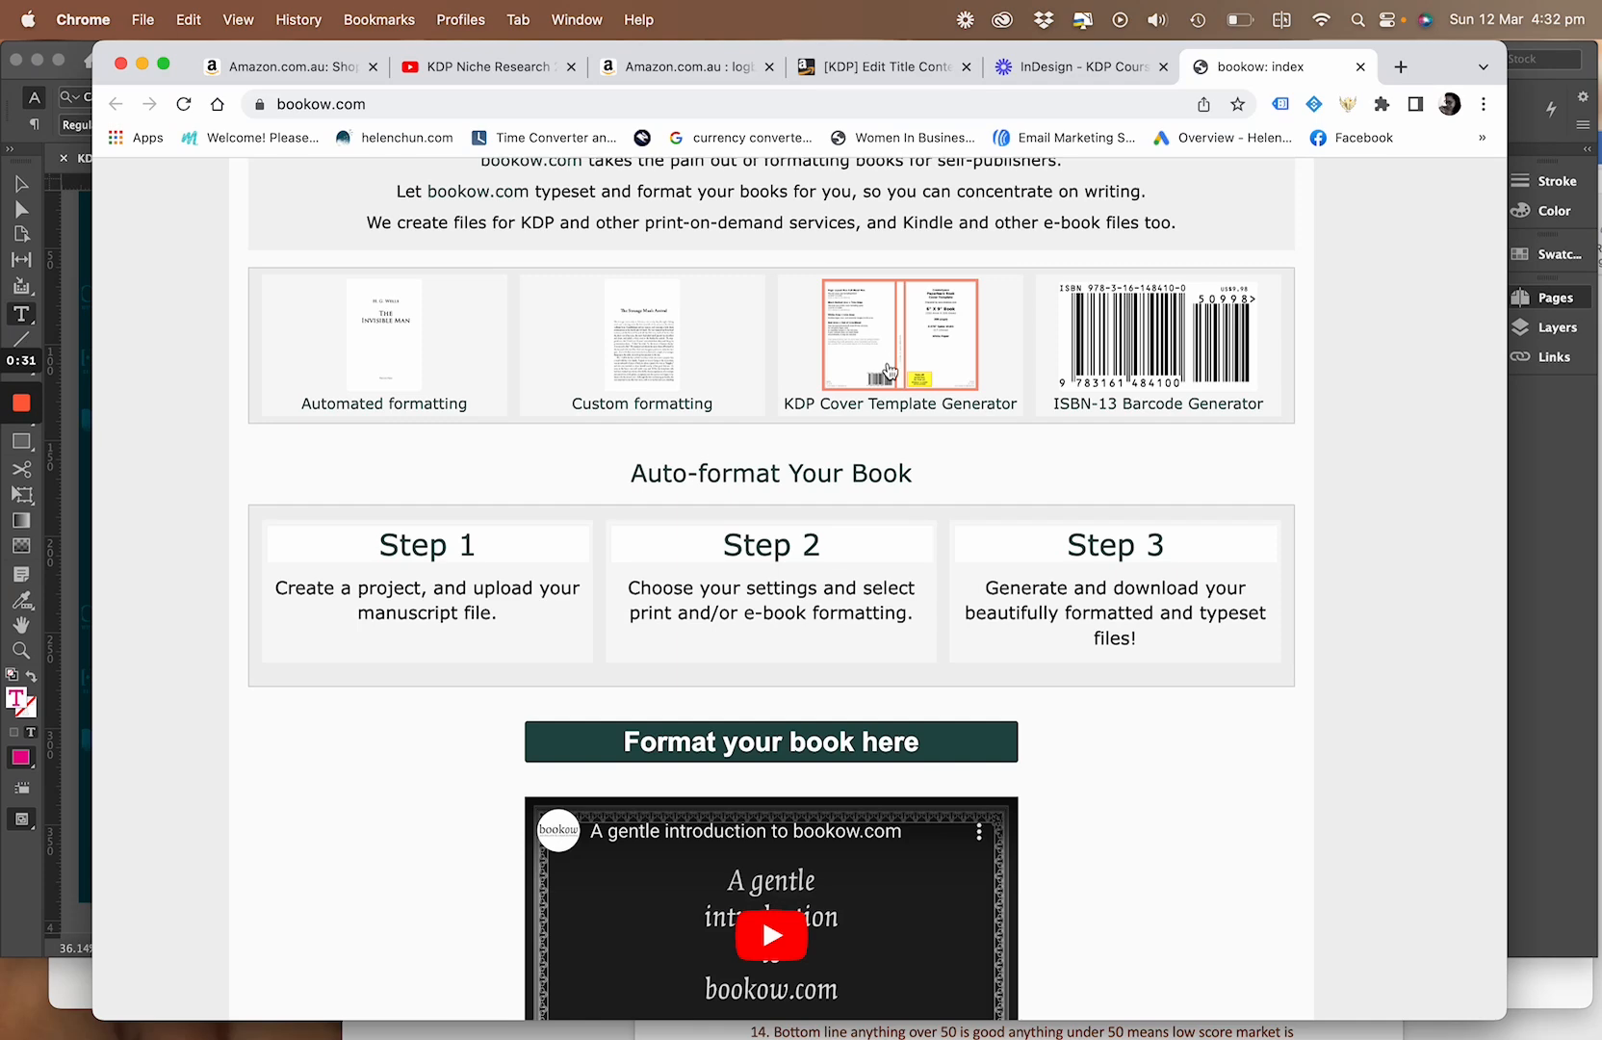
click(878, 410)
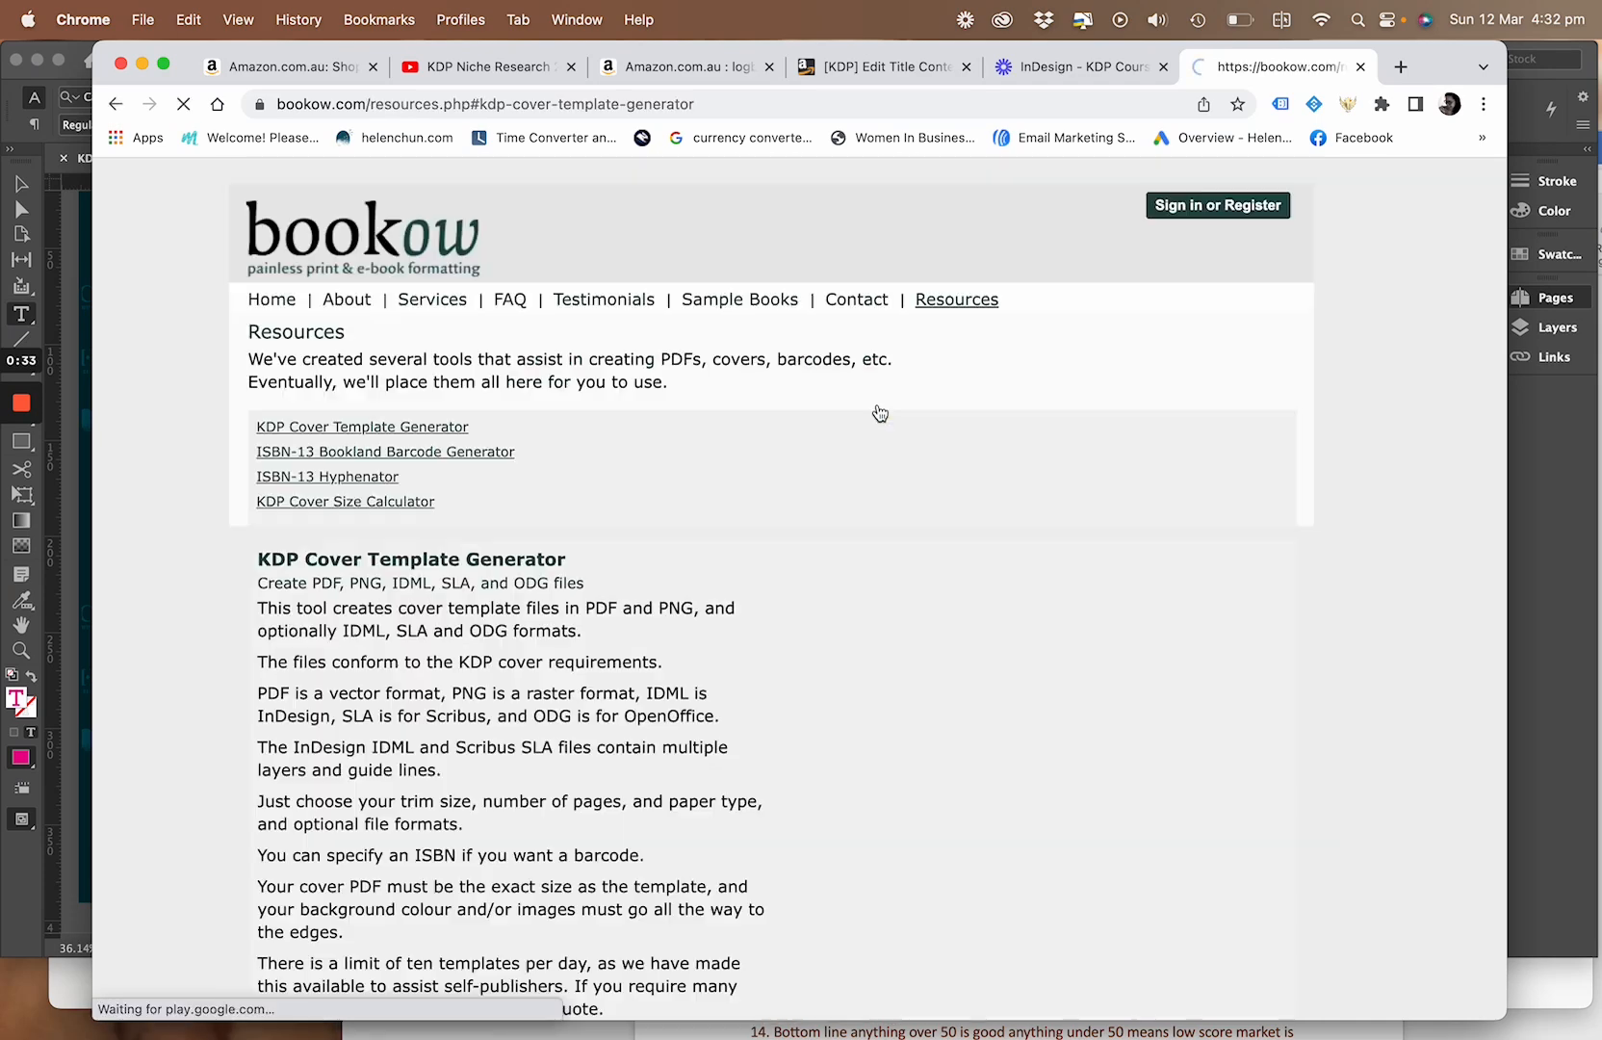
Examine the KDP Cover Template Generator's instructions, sample templates, and its fields for book type, dimensions, page count, paper type and file formats
scroll(880, 433, up, 2)
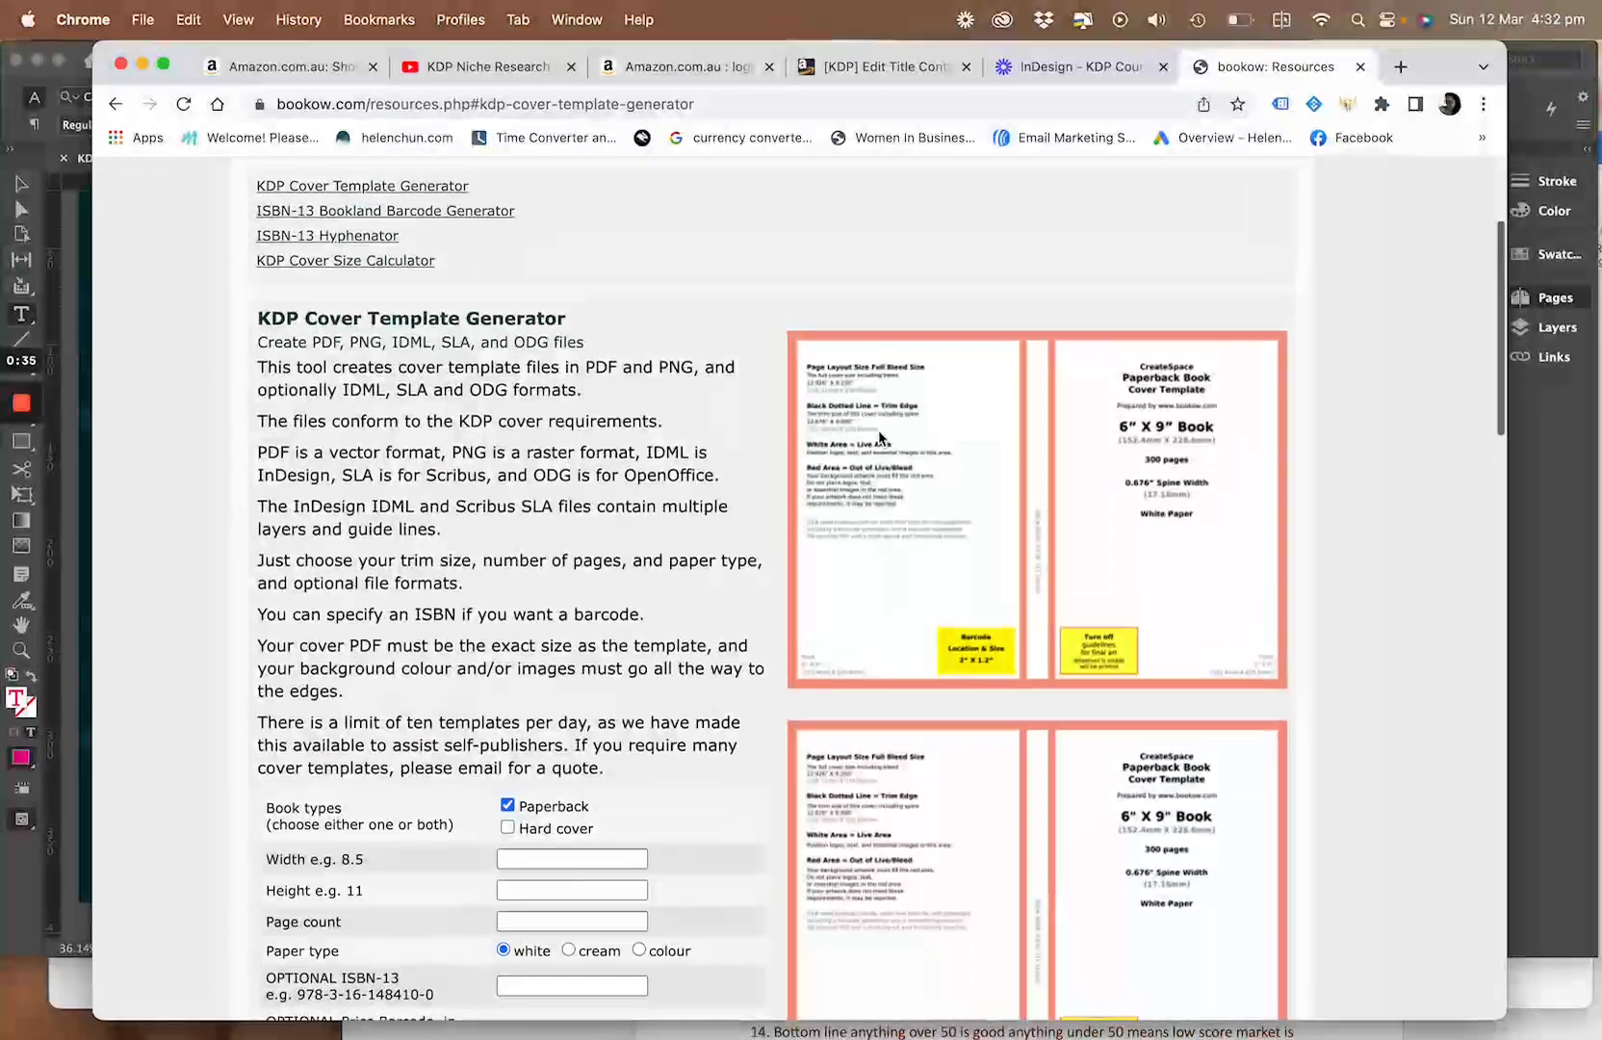
scroll(879, 435, up, 3)
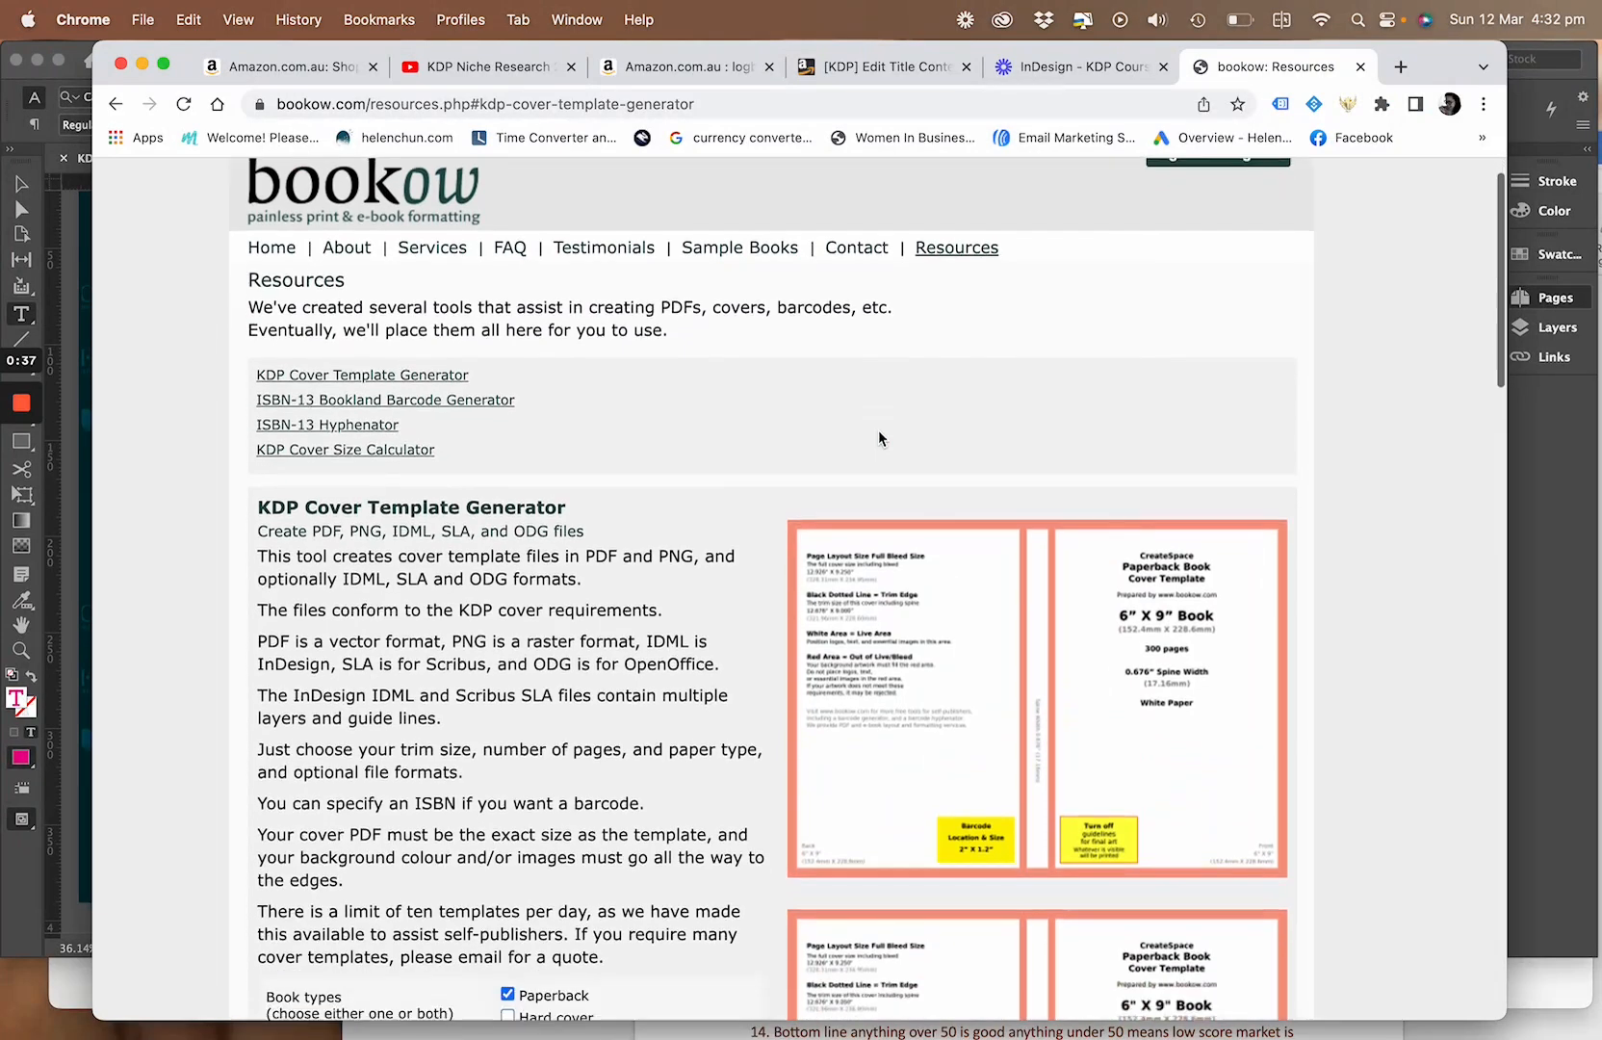
scroll(879, 429, down, 2)
scroll(879, 430, up, 2)
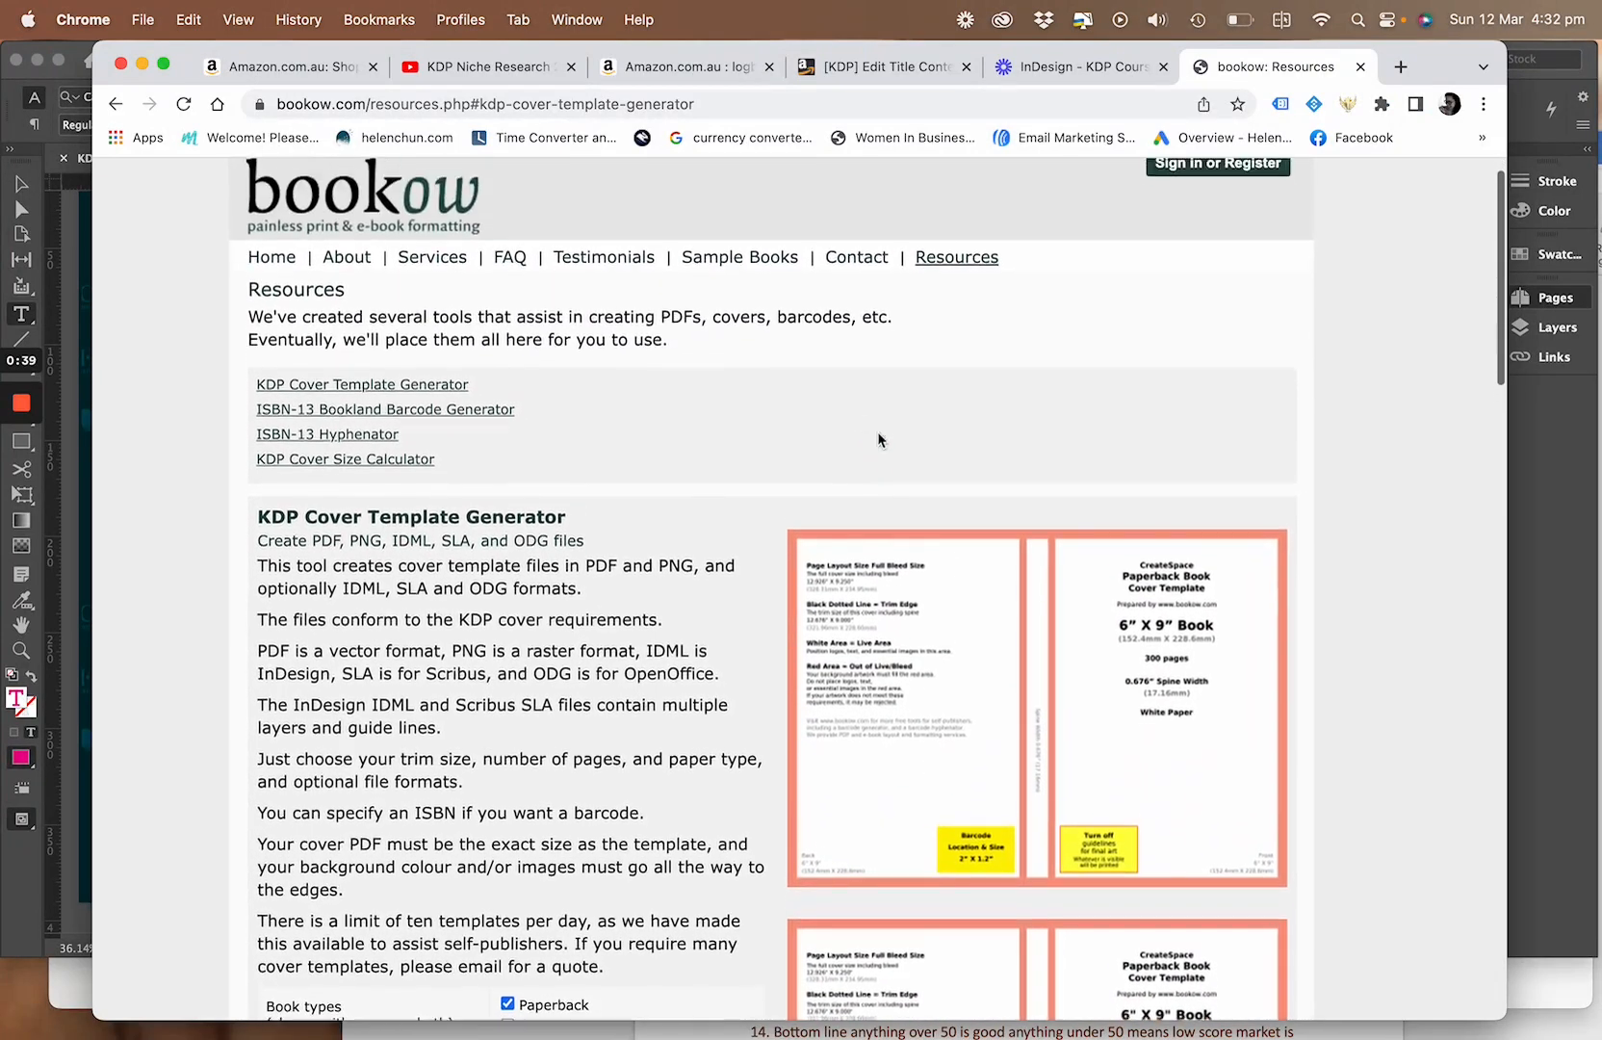
scroll(623, 447, down, 3)
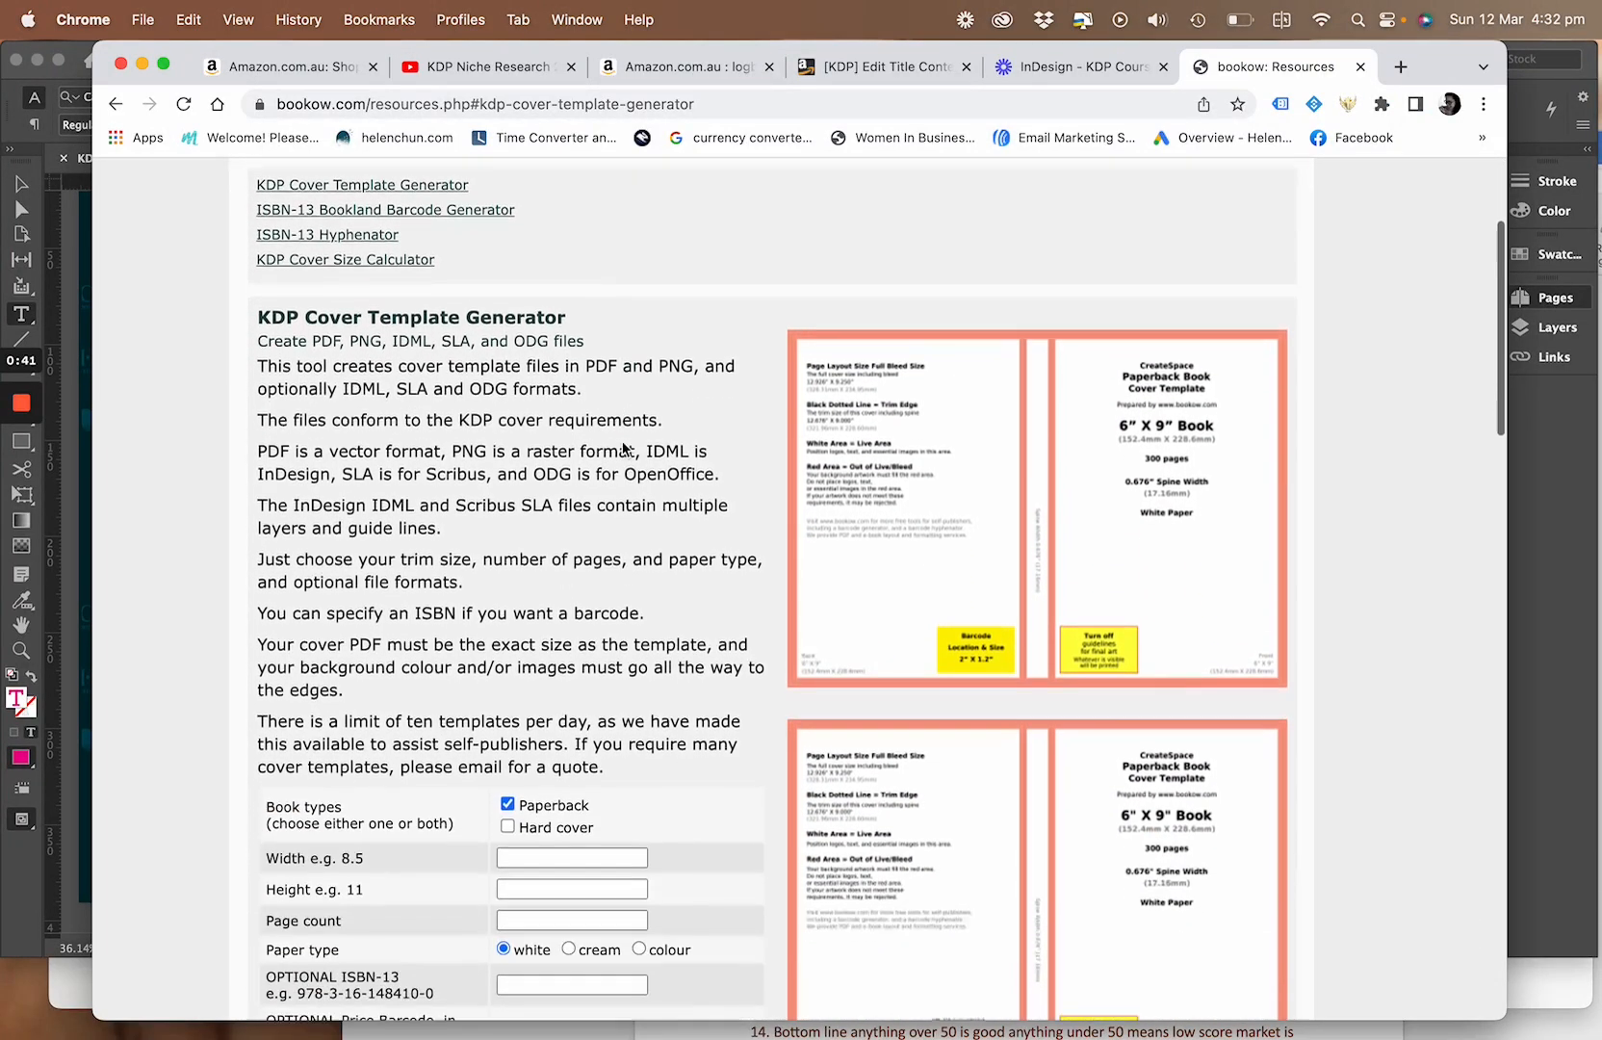
scroll(623, 448, down, 1)
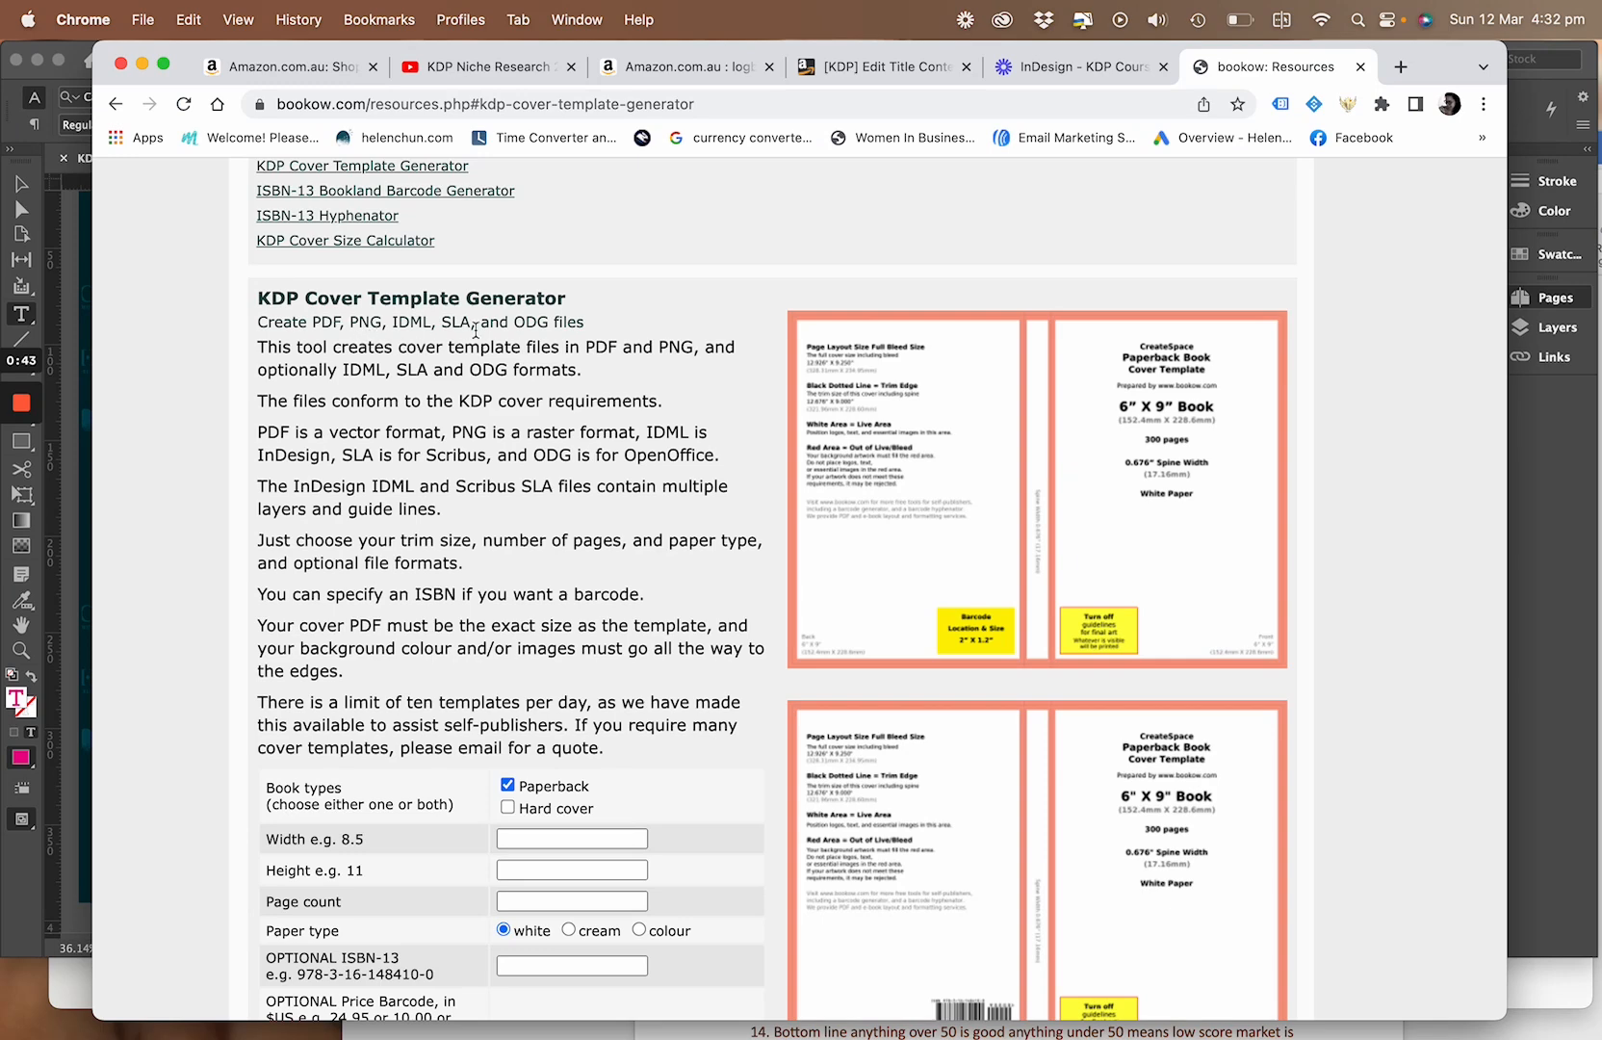
scroll(471, 521, down, 3)
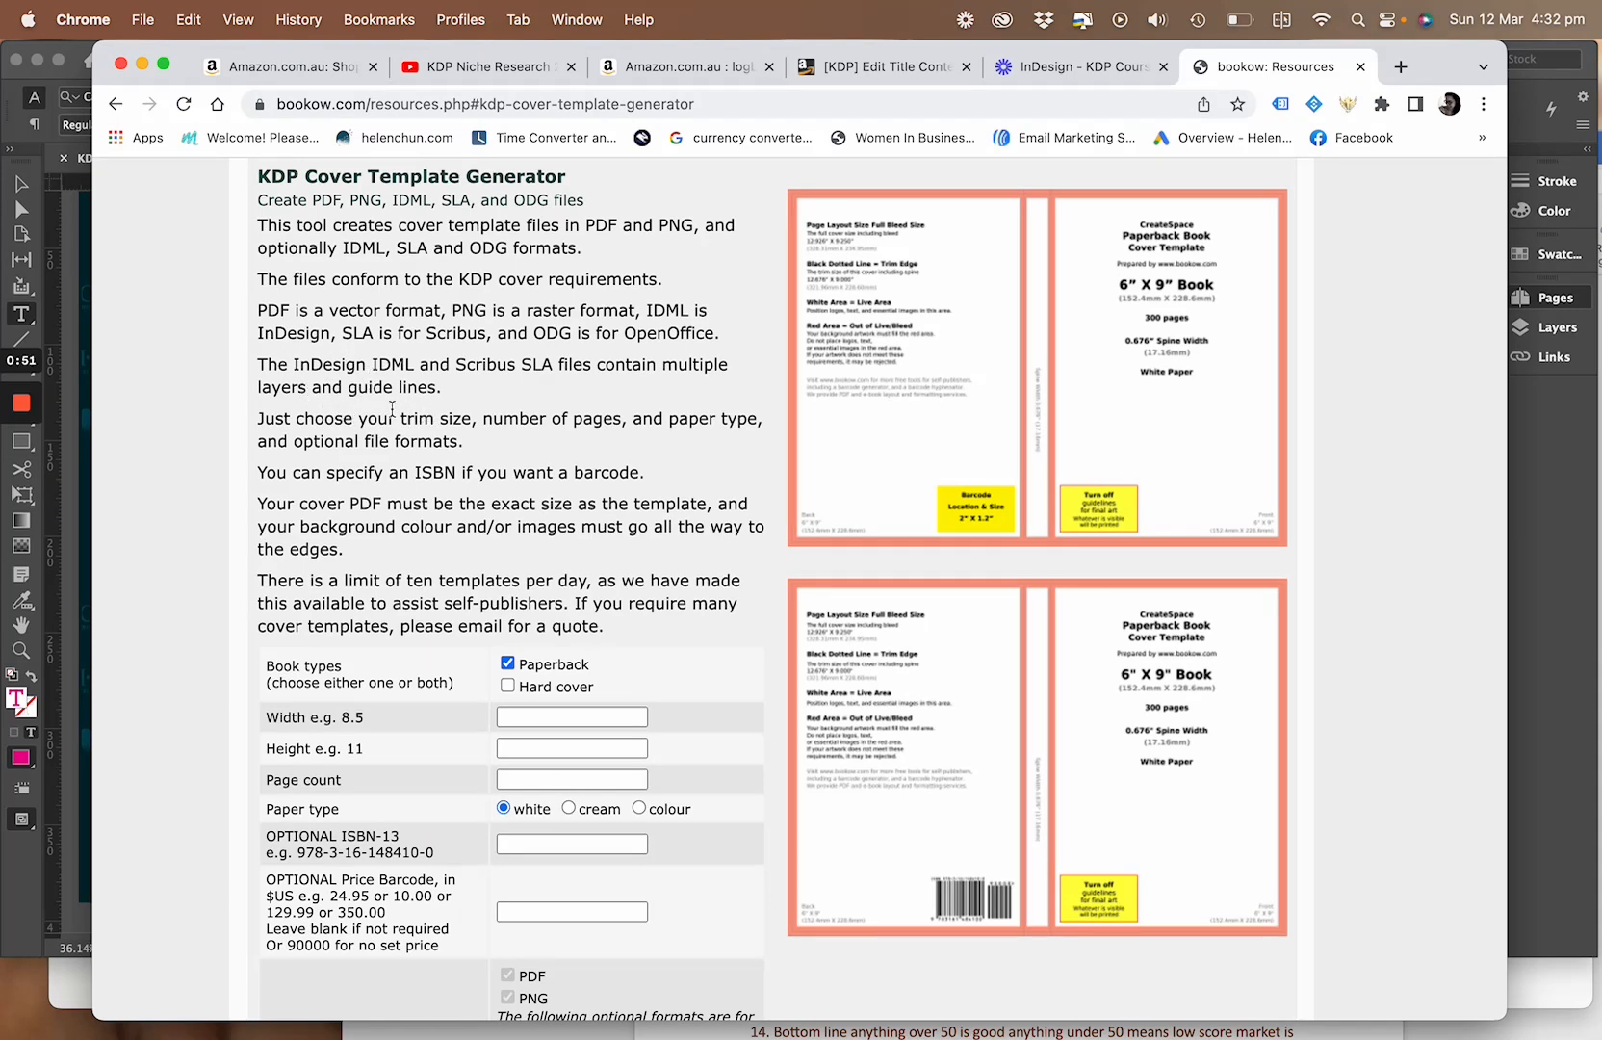
scroll(398, 421, down, 3)
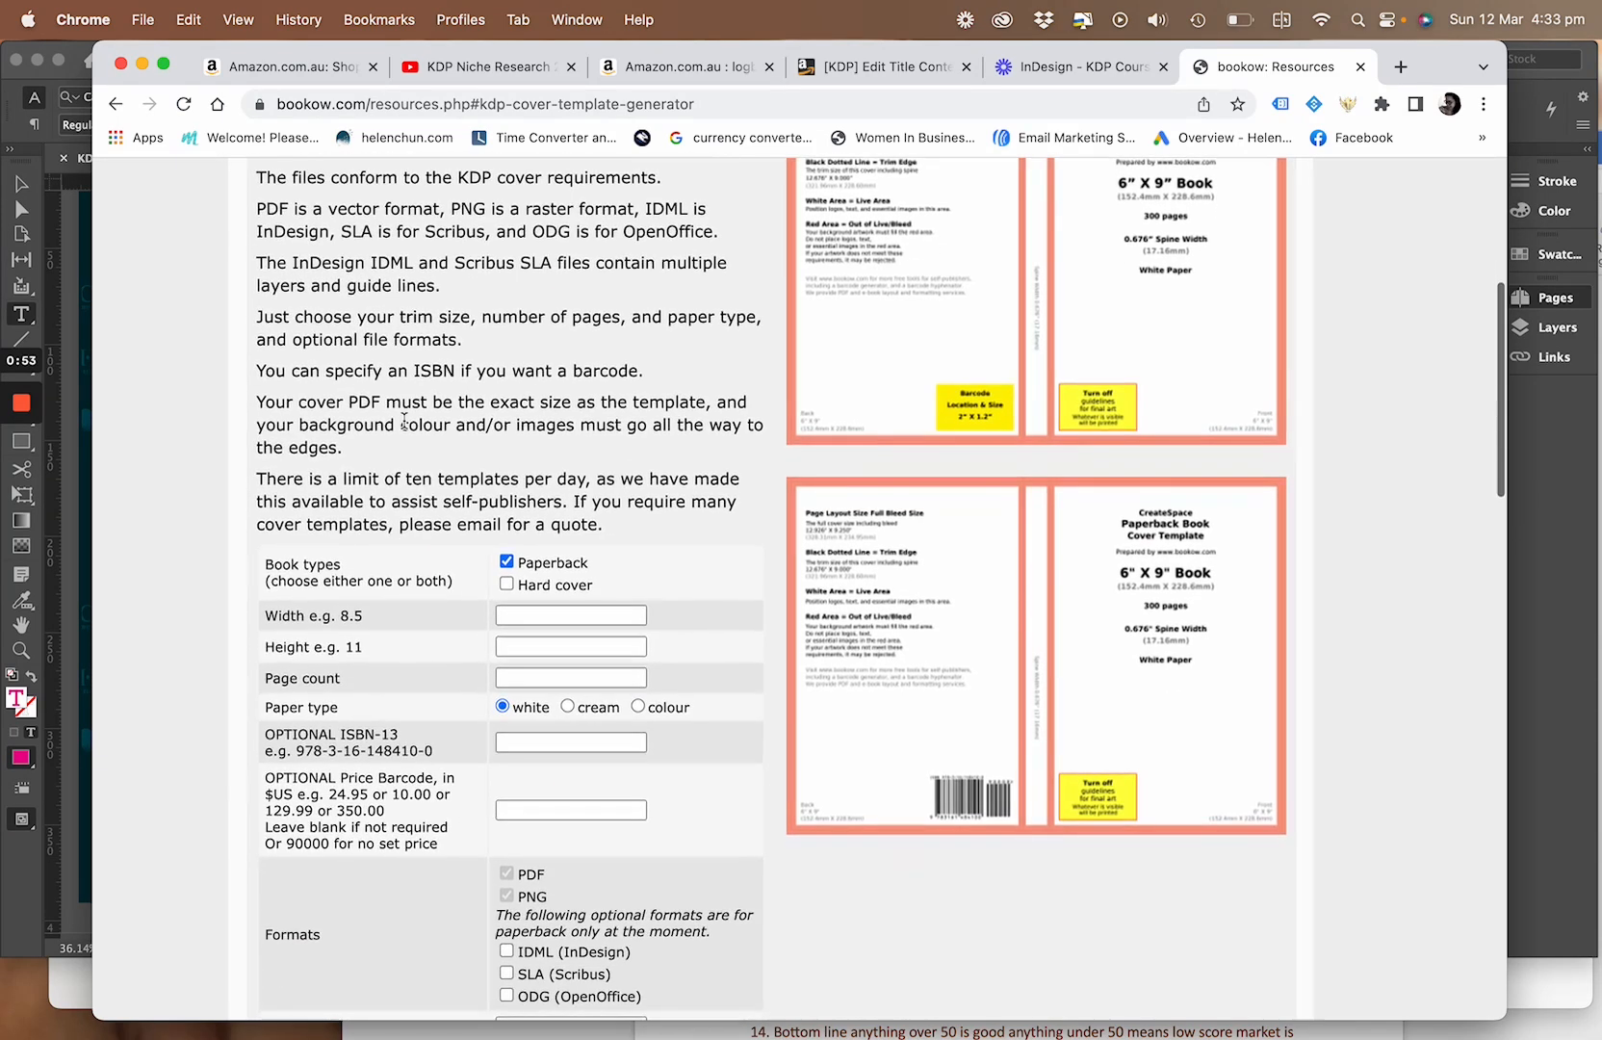
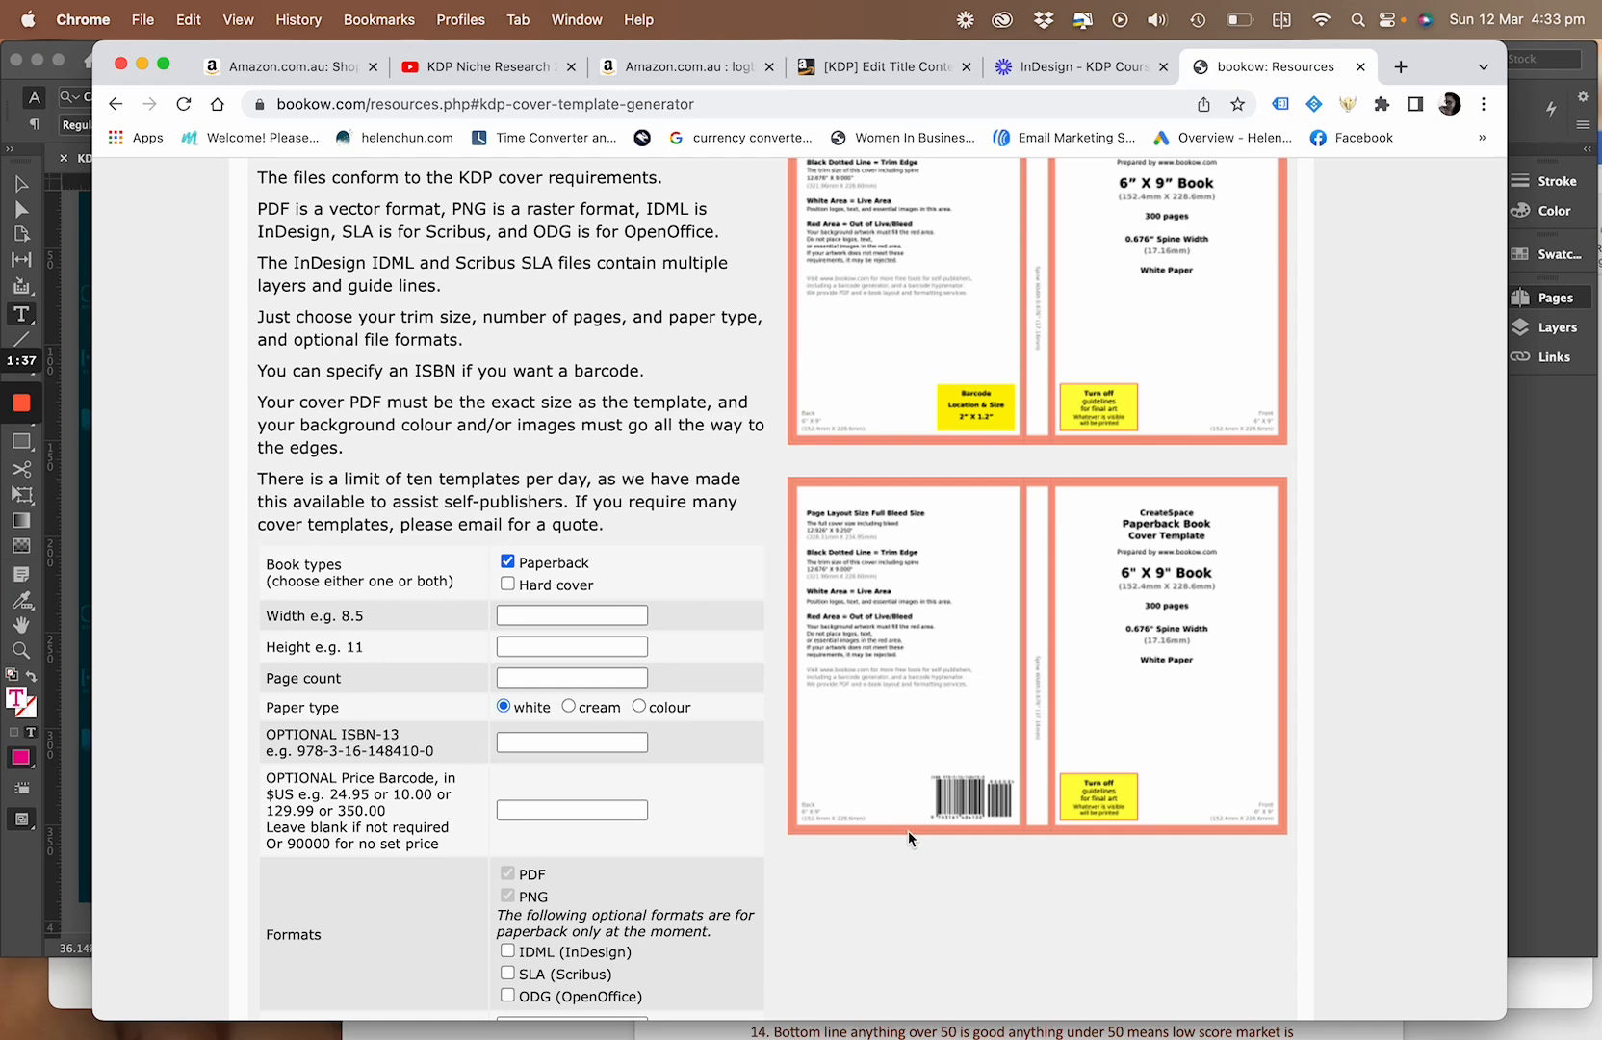
Set the height to 9 in the KDP Cover Template Generator form for a paperback
scroll(656, 622, down, 2)
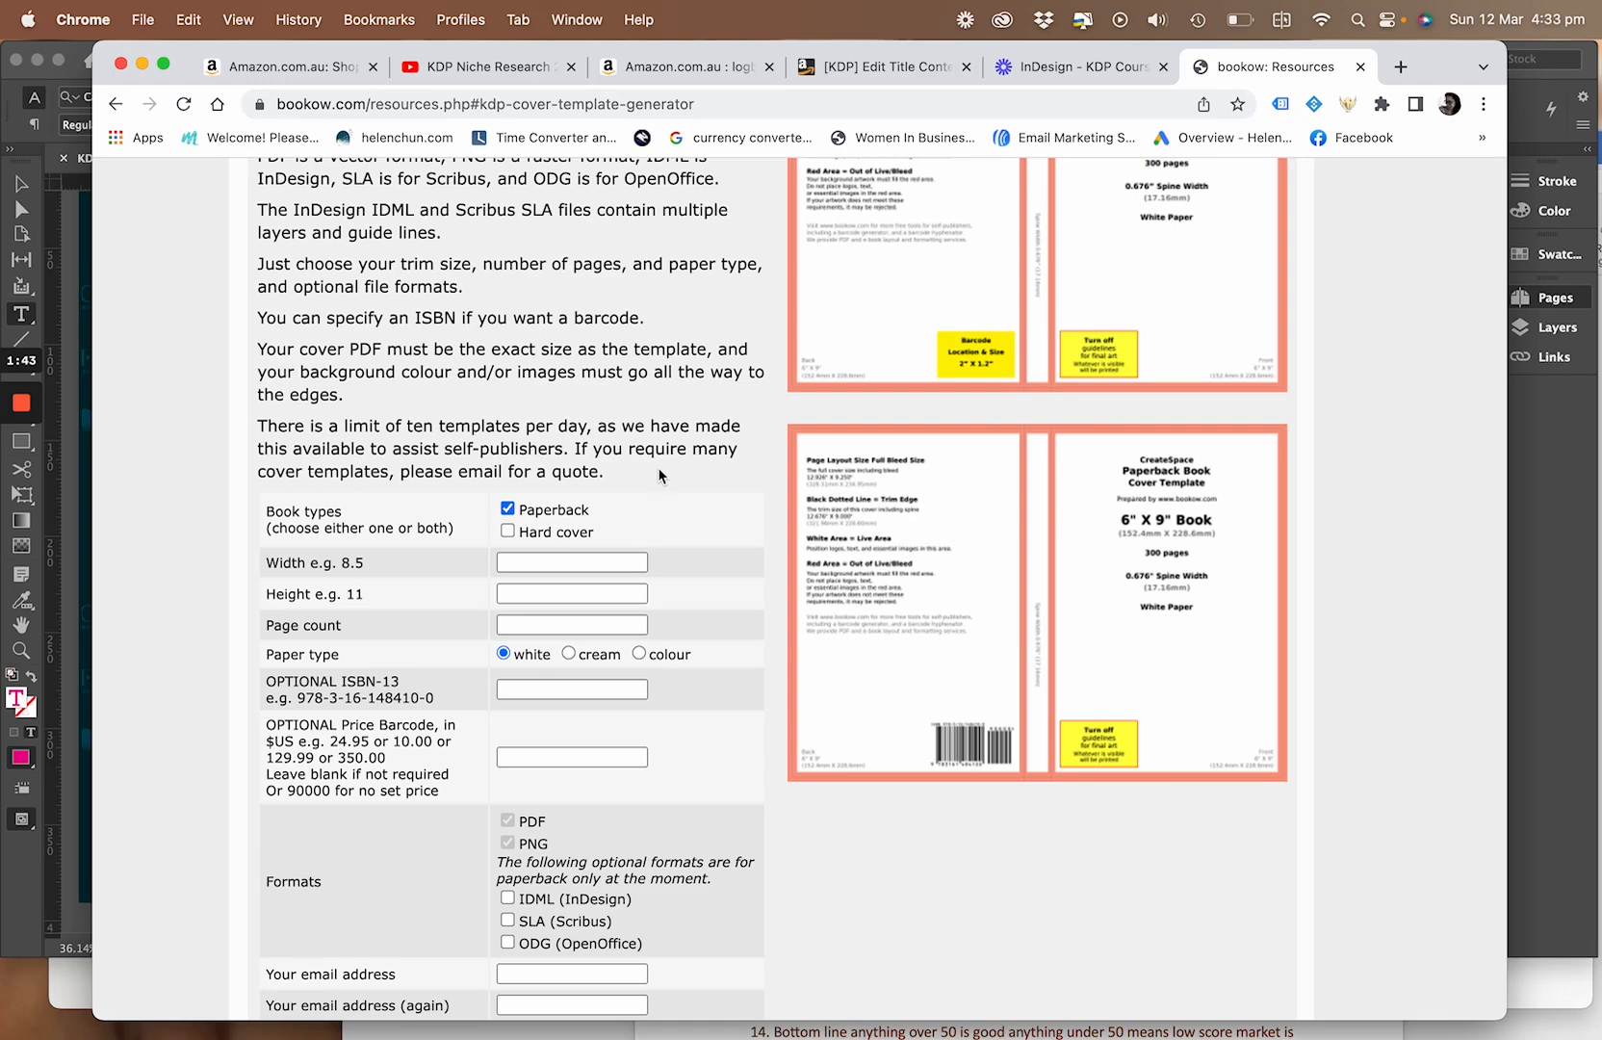
scroll(657, 467, up, 2)
scroll(657, 466, down, 5)
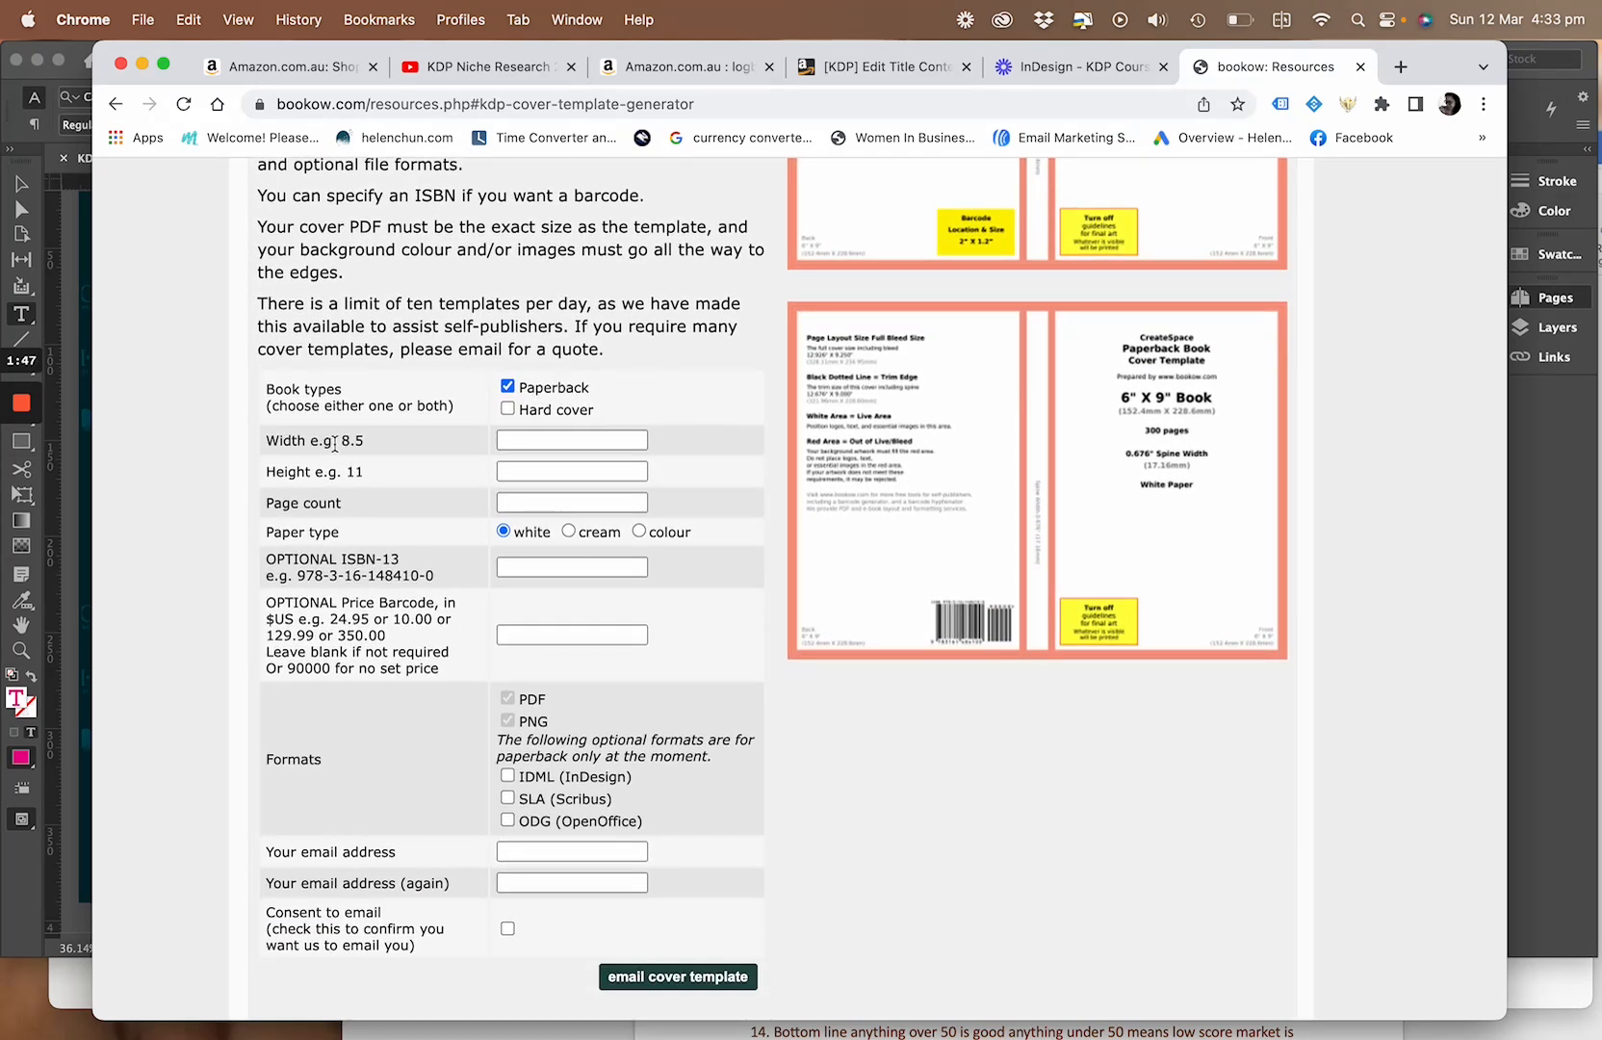
click(514, 440)
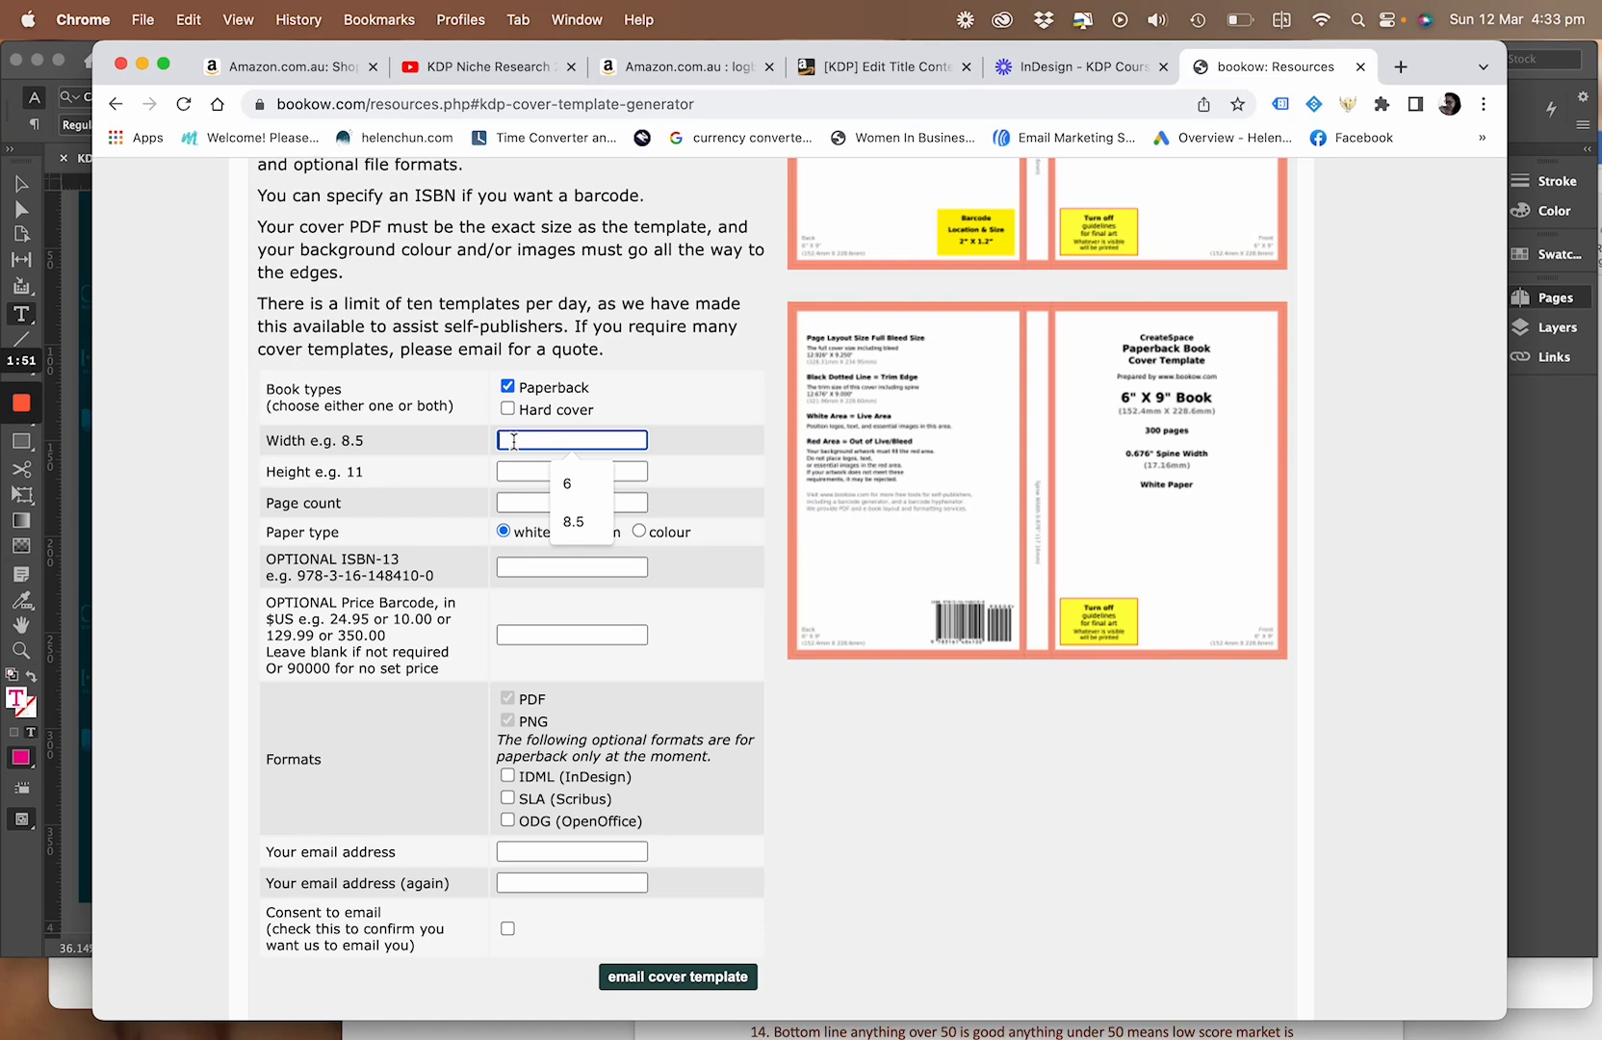
click(506, 472)
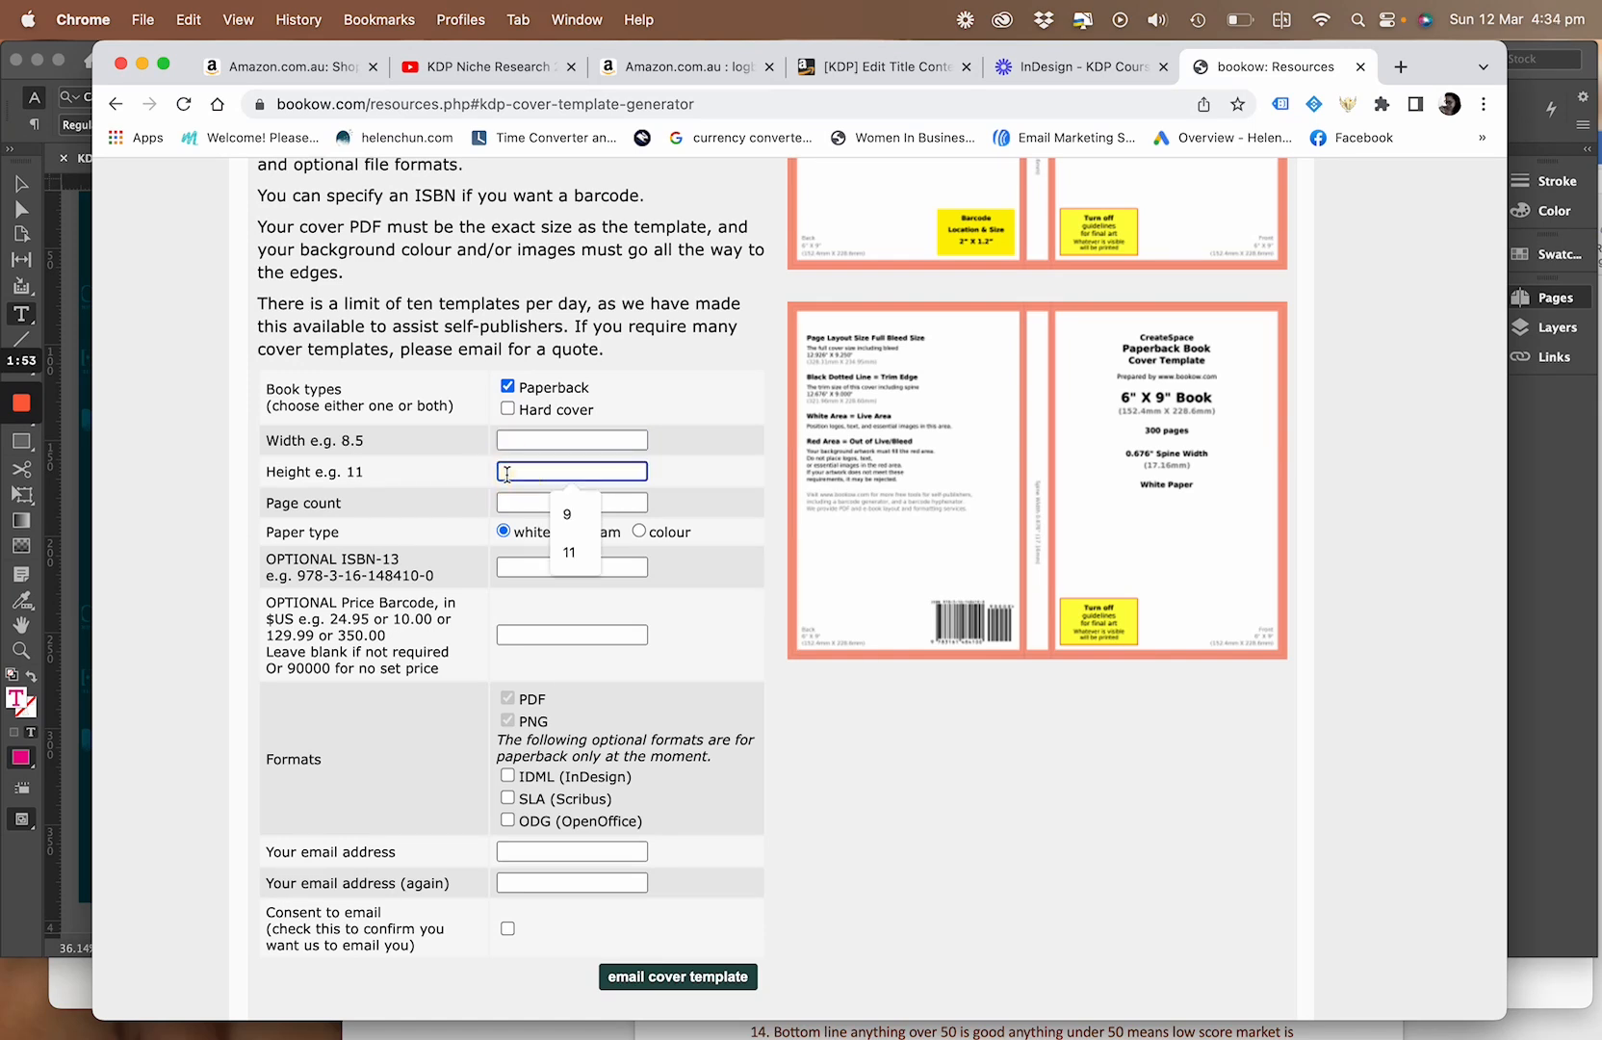
click(567, 514)
Check the paperback's trim size on its KDP content page and set the cover template's width to 6 and page count to 120
click(573, 439)
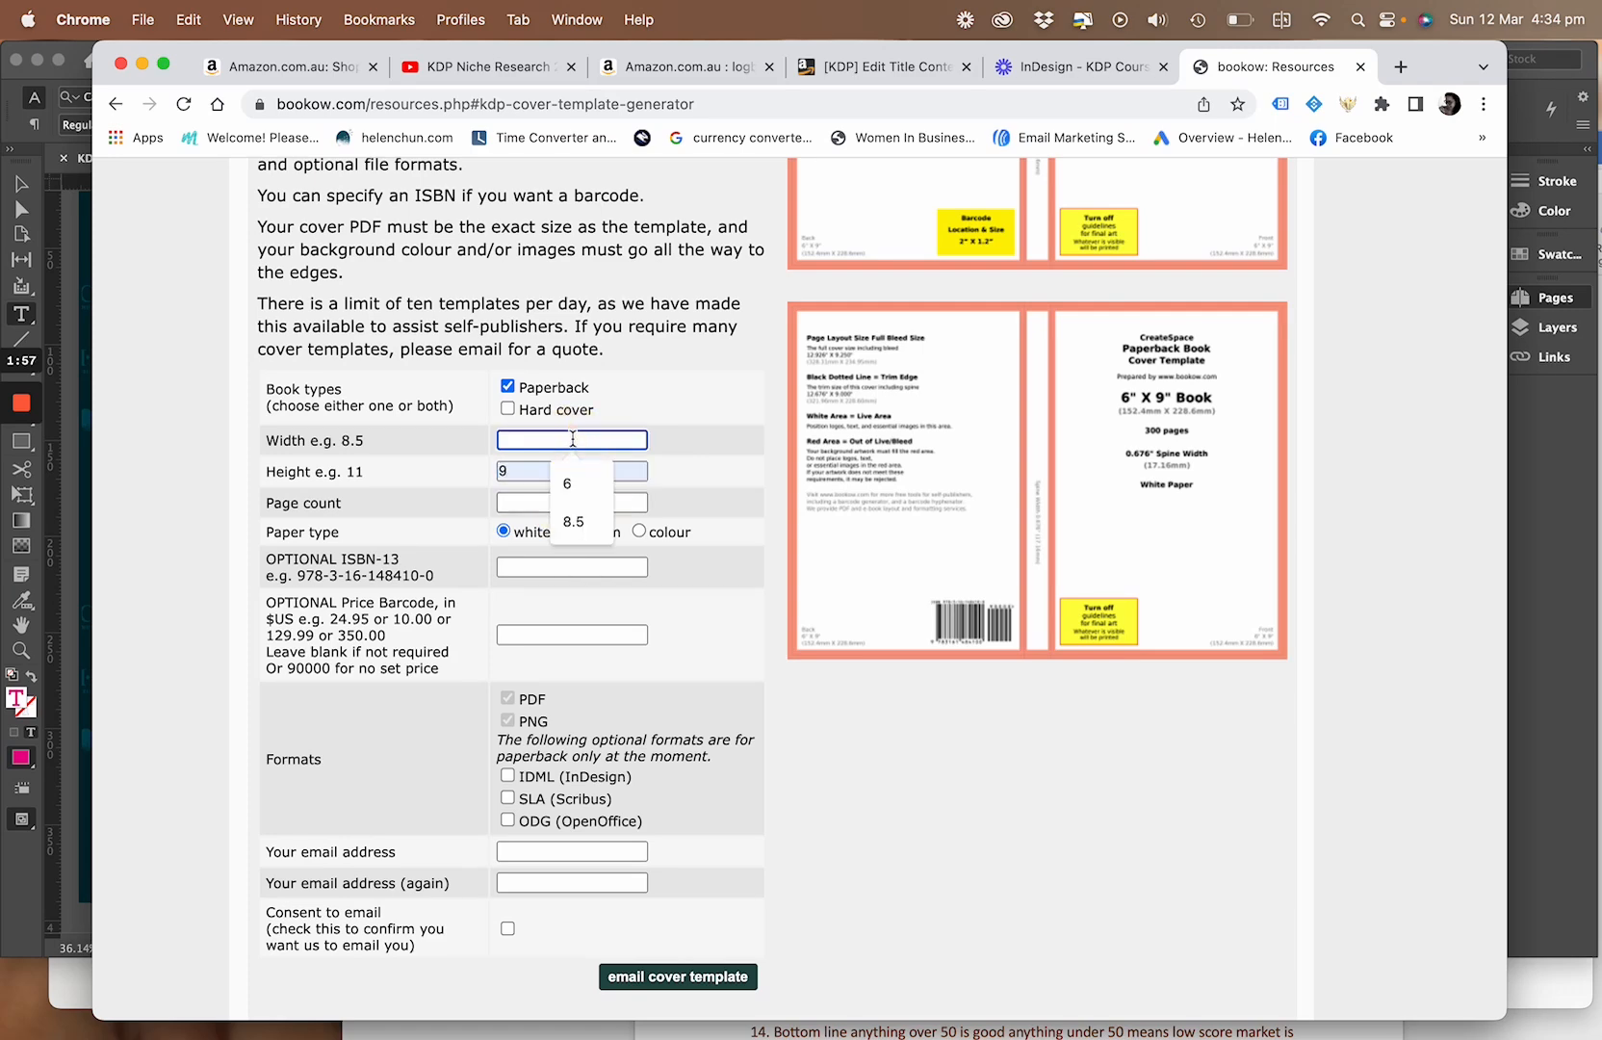
click(937, 74)
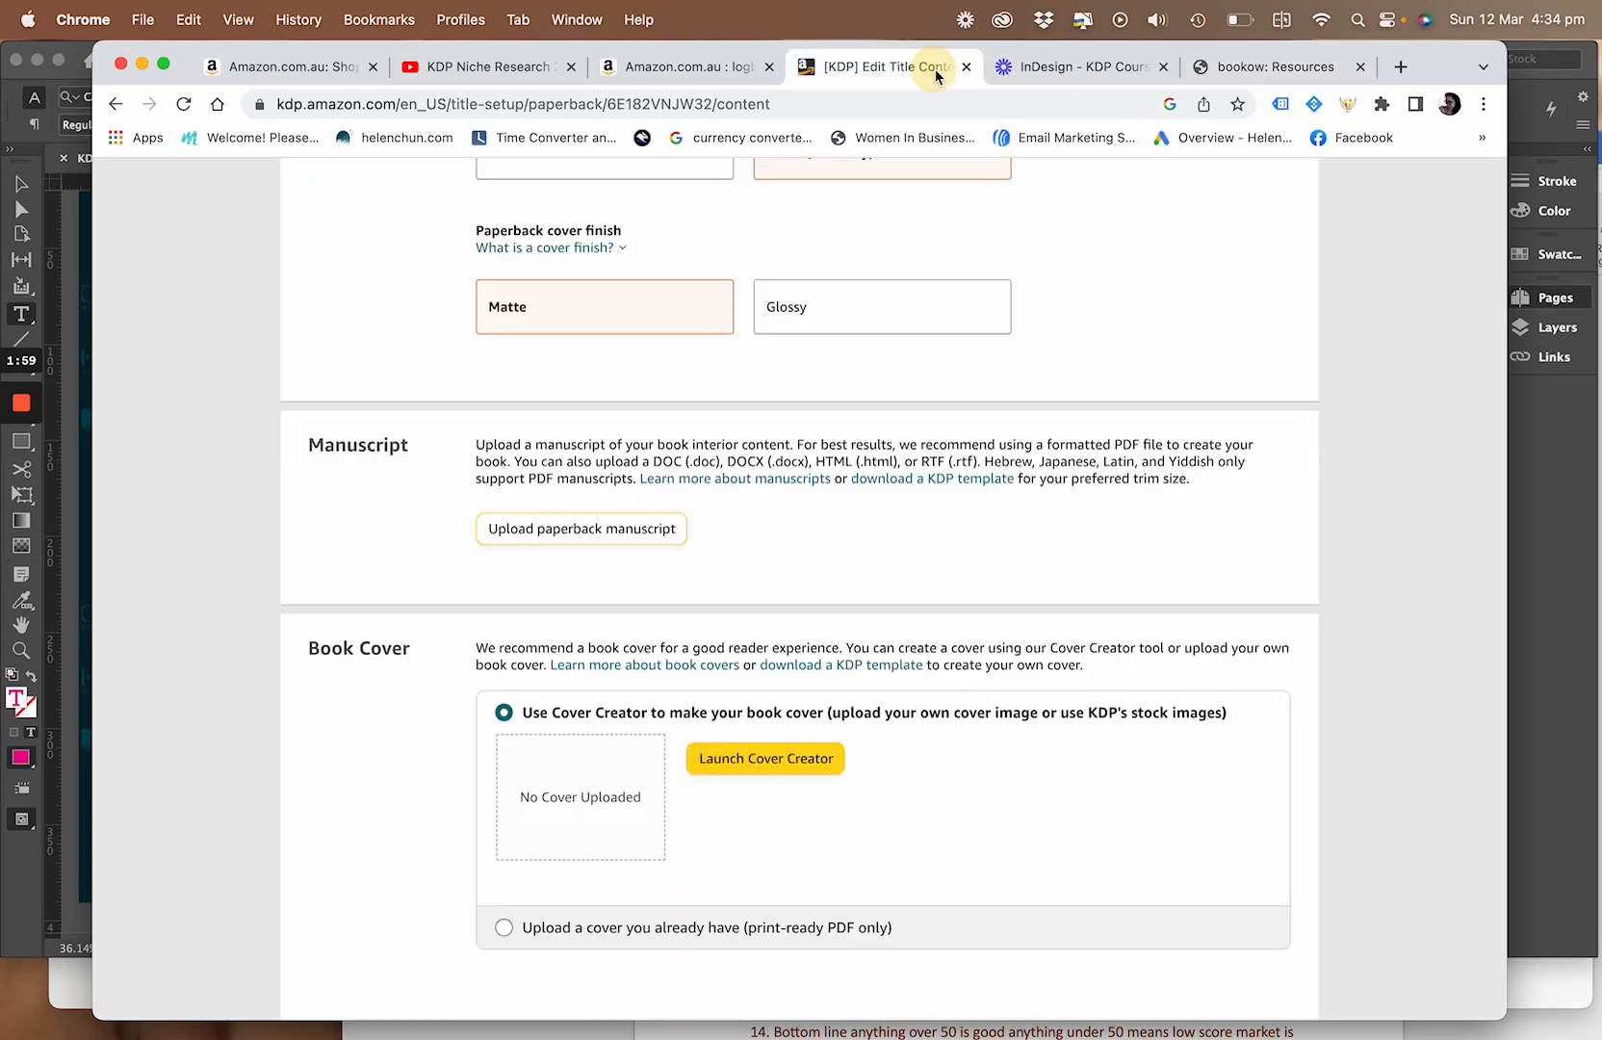
scroll(872, 364, up, 5)
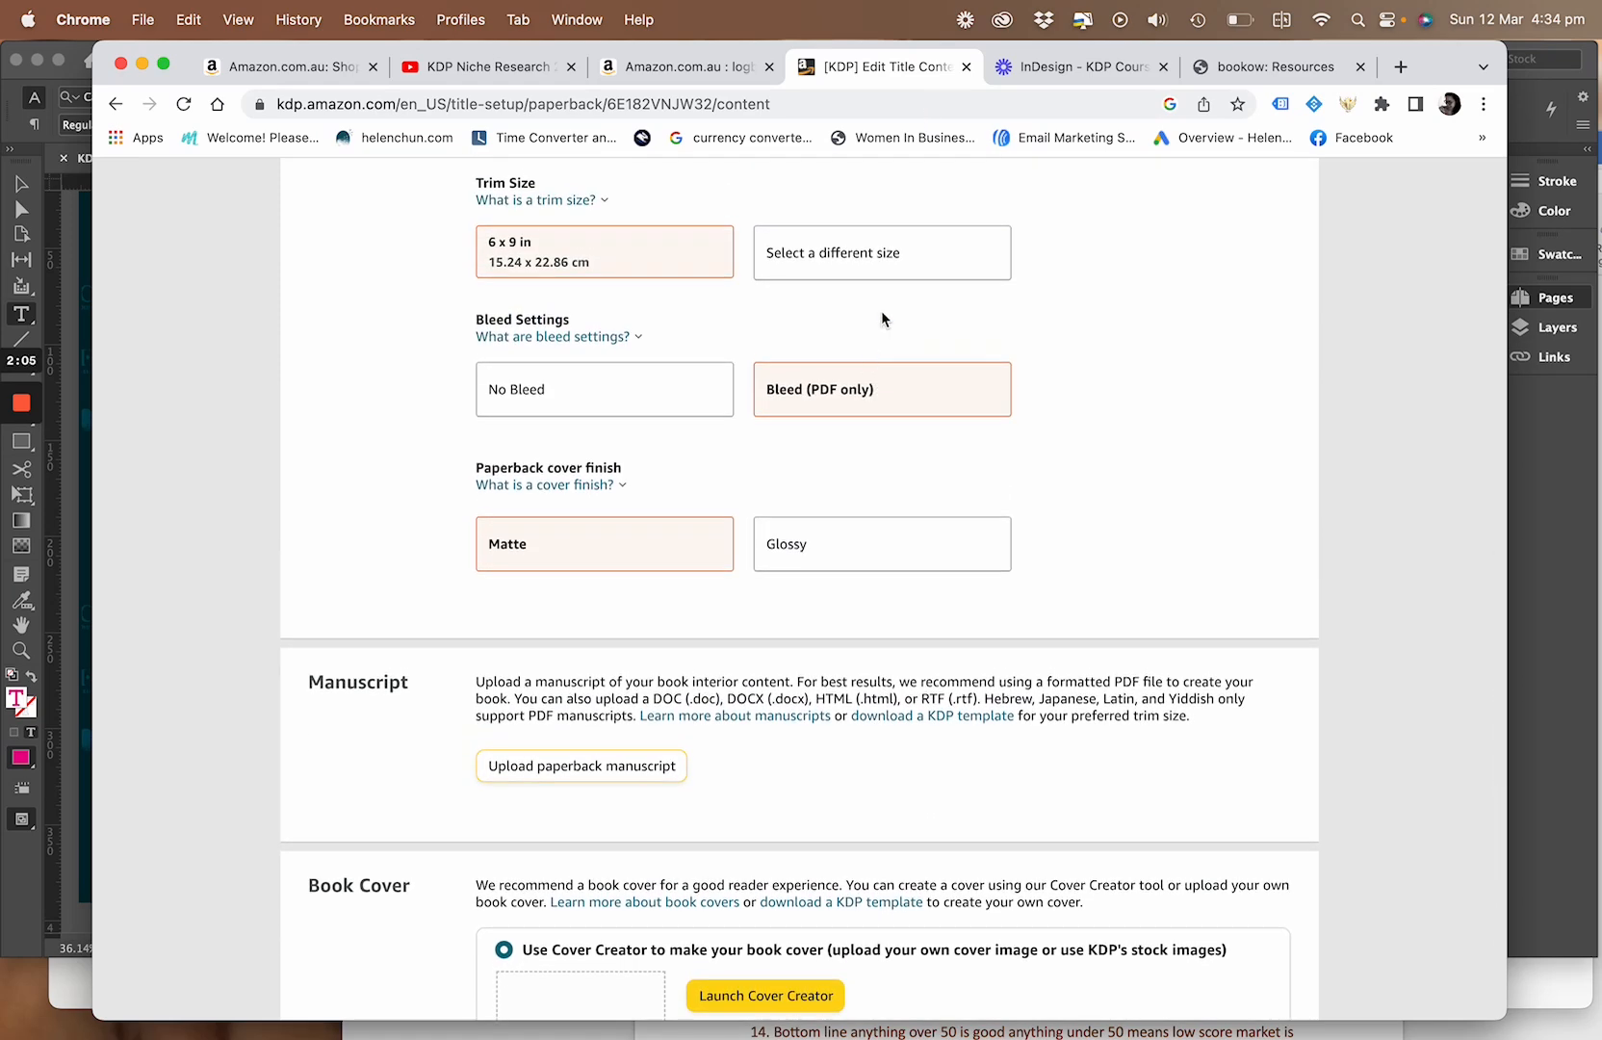
click(1246, 63)
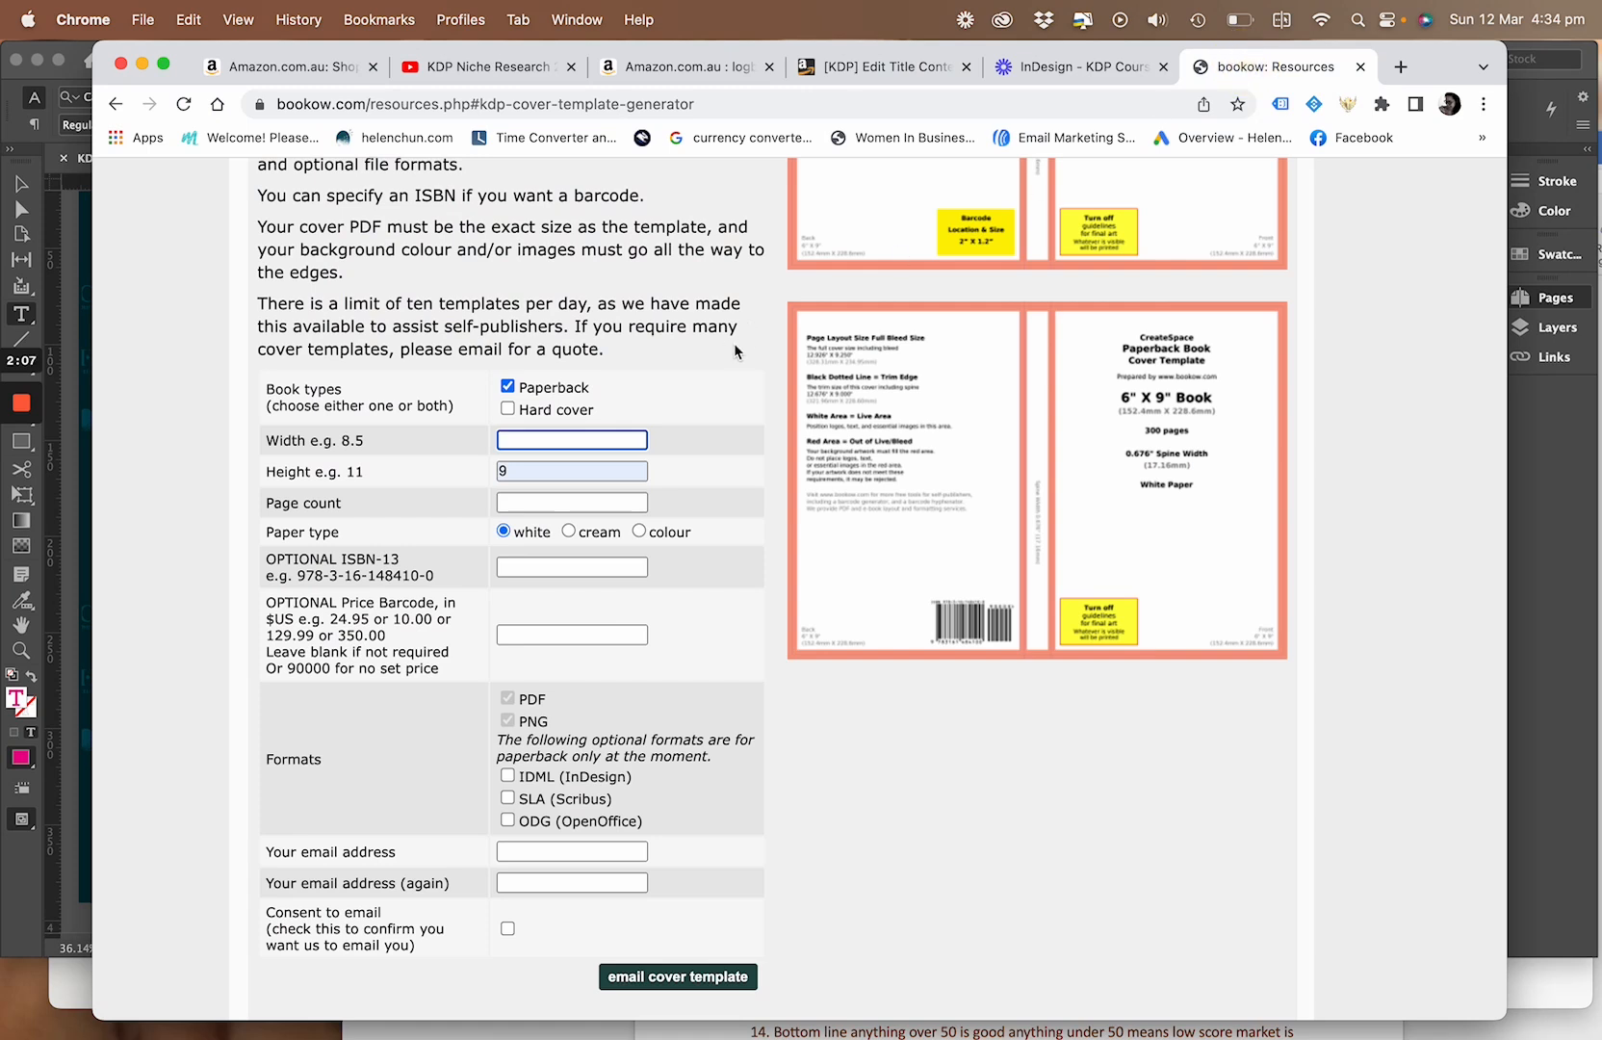
click(626, 440)
click(588, 488)
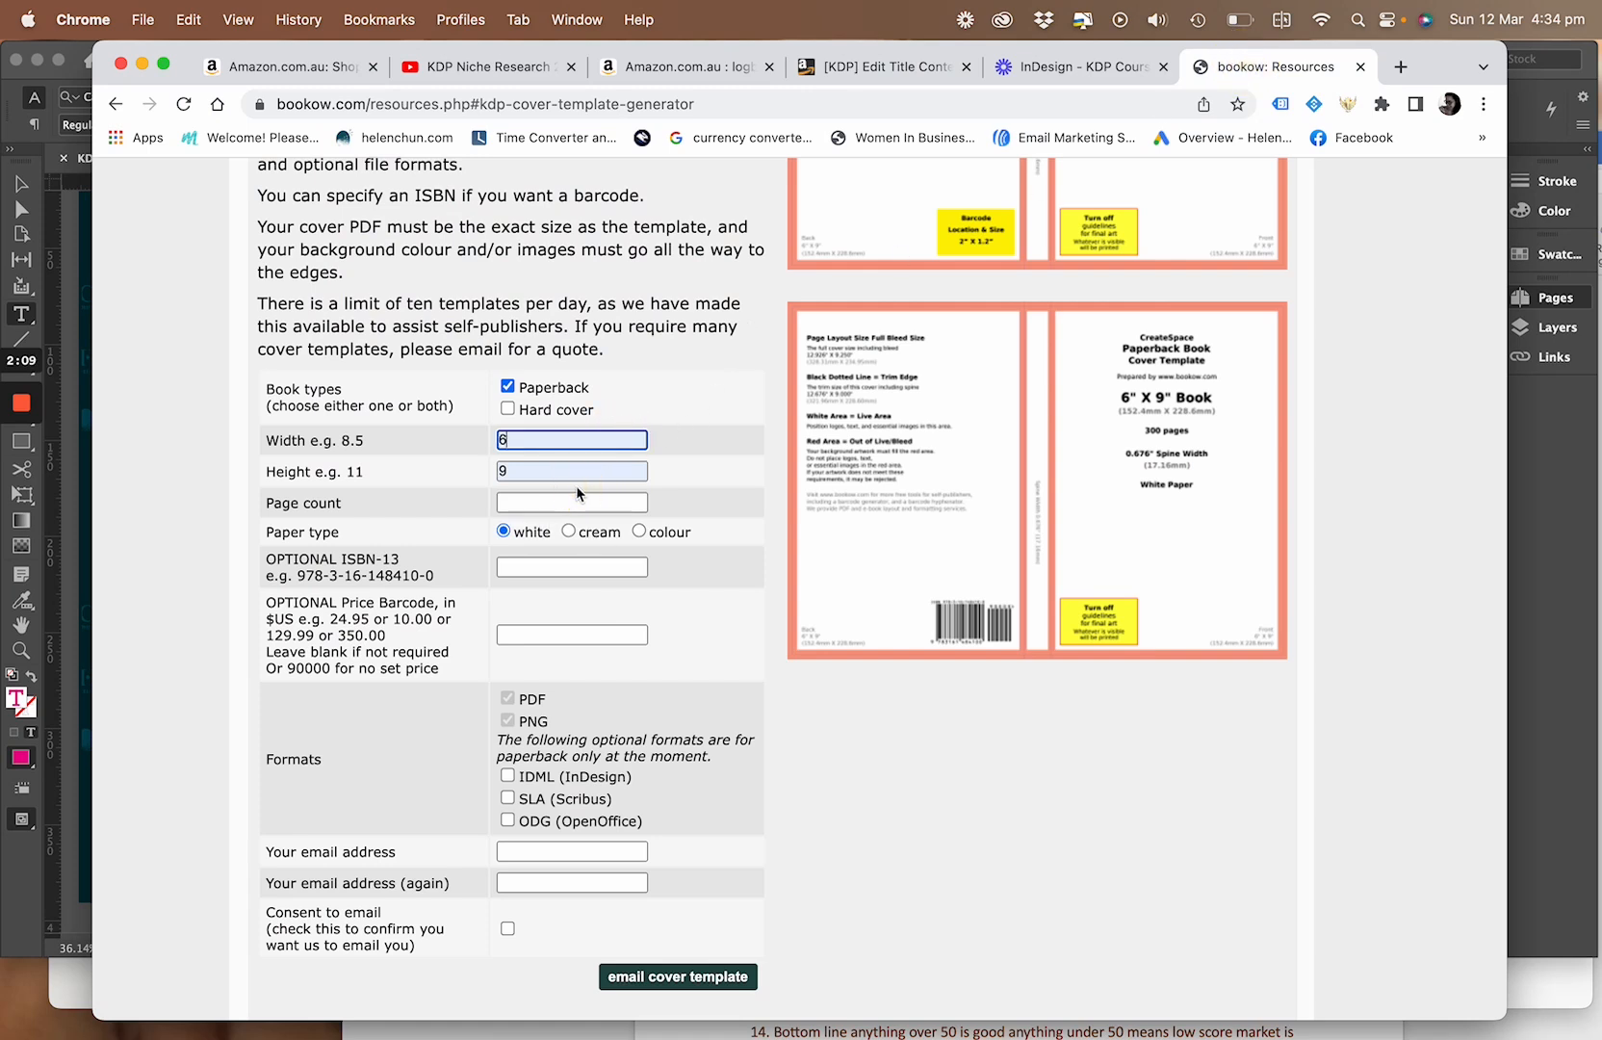
click(543, 503)
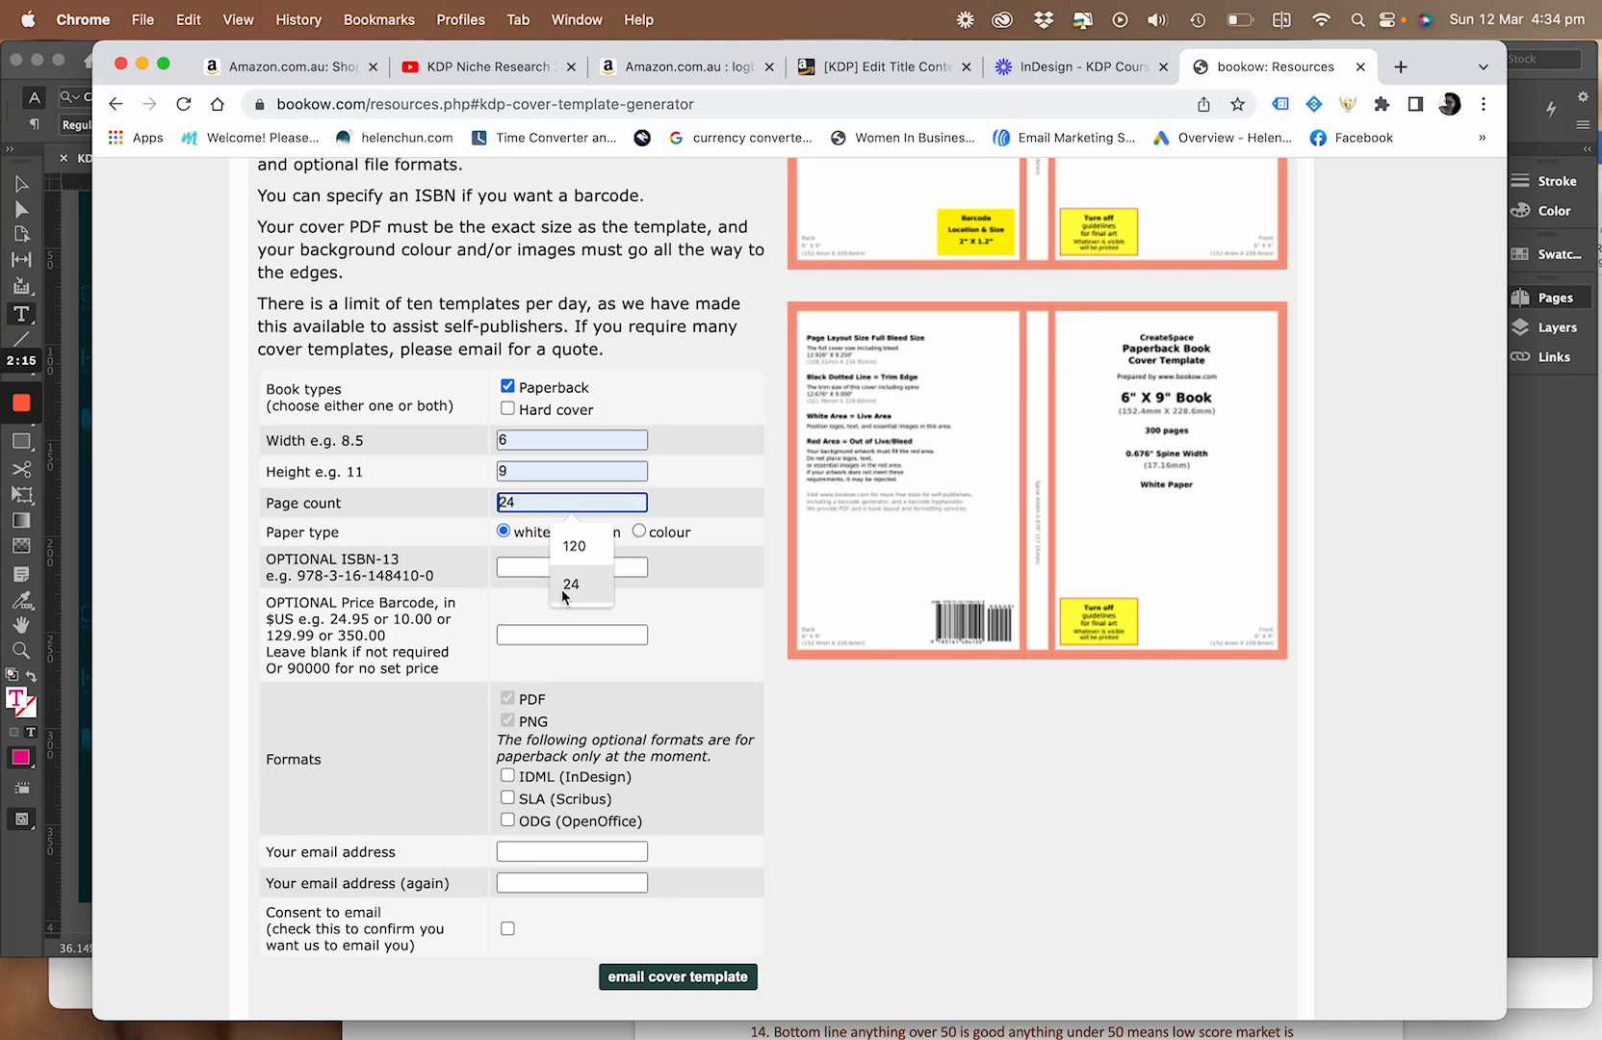
click(576, 546)
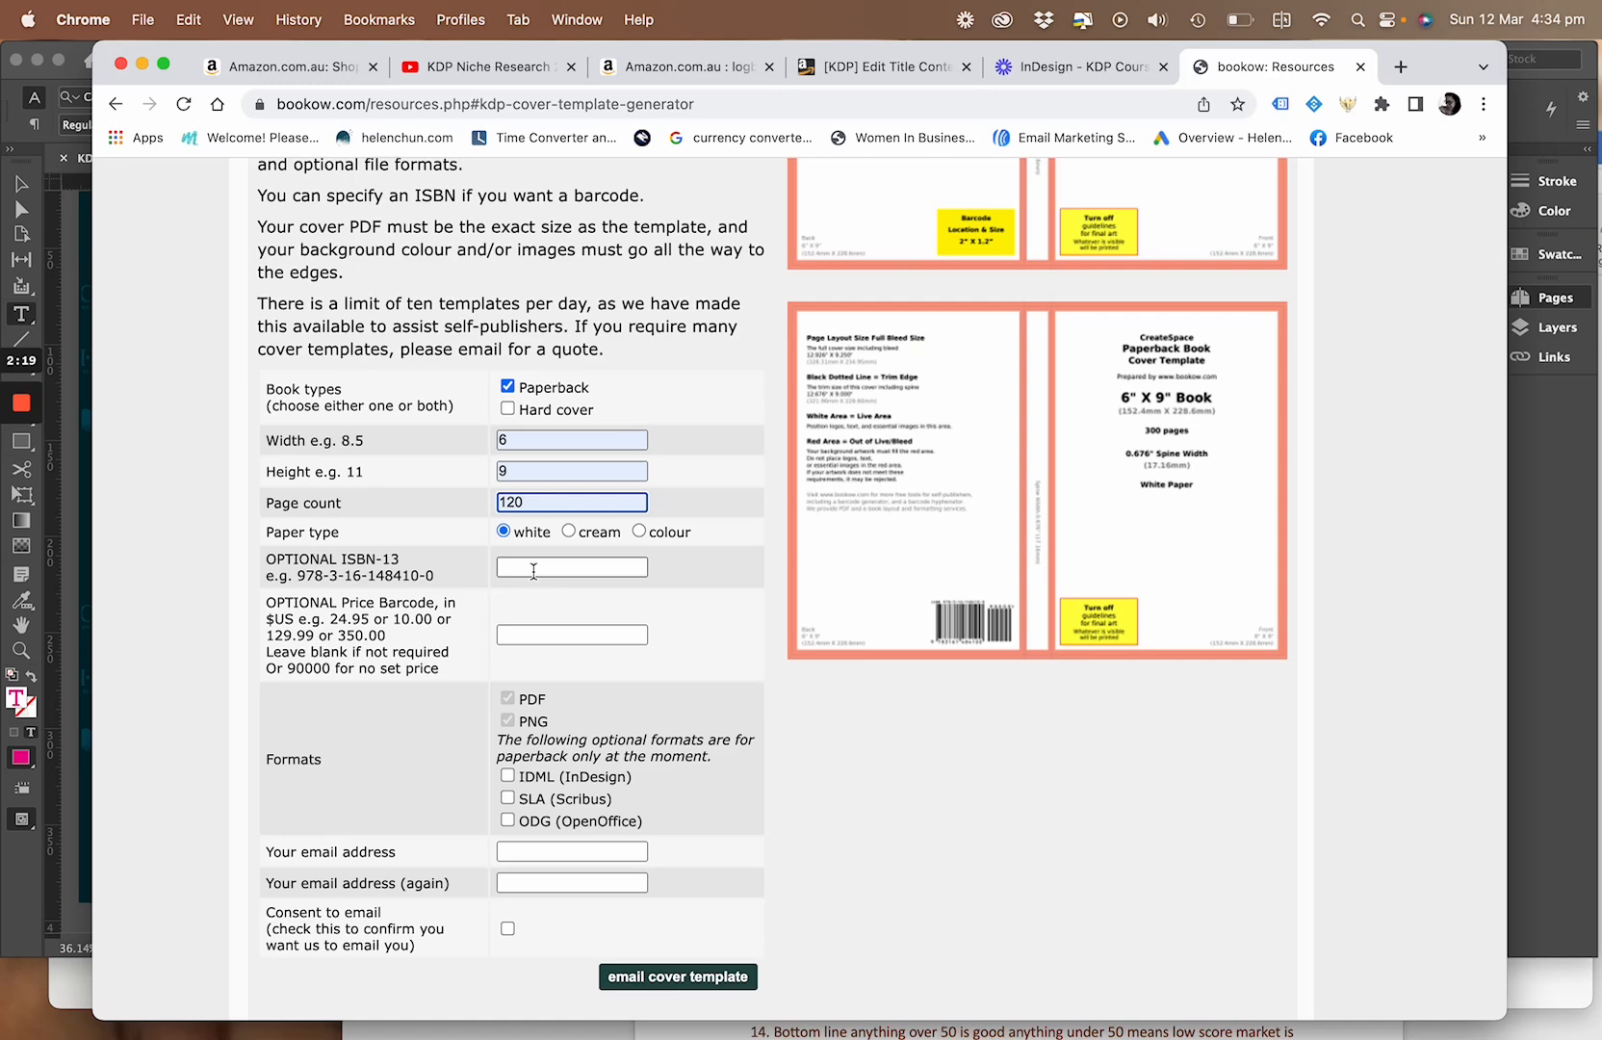
Look over the cover template form's paper type, optional ISBN and price barcode, file formats and email fields
scroll(523, 572, down, 2)
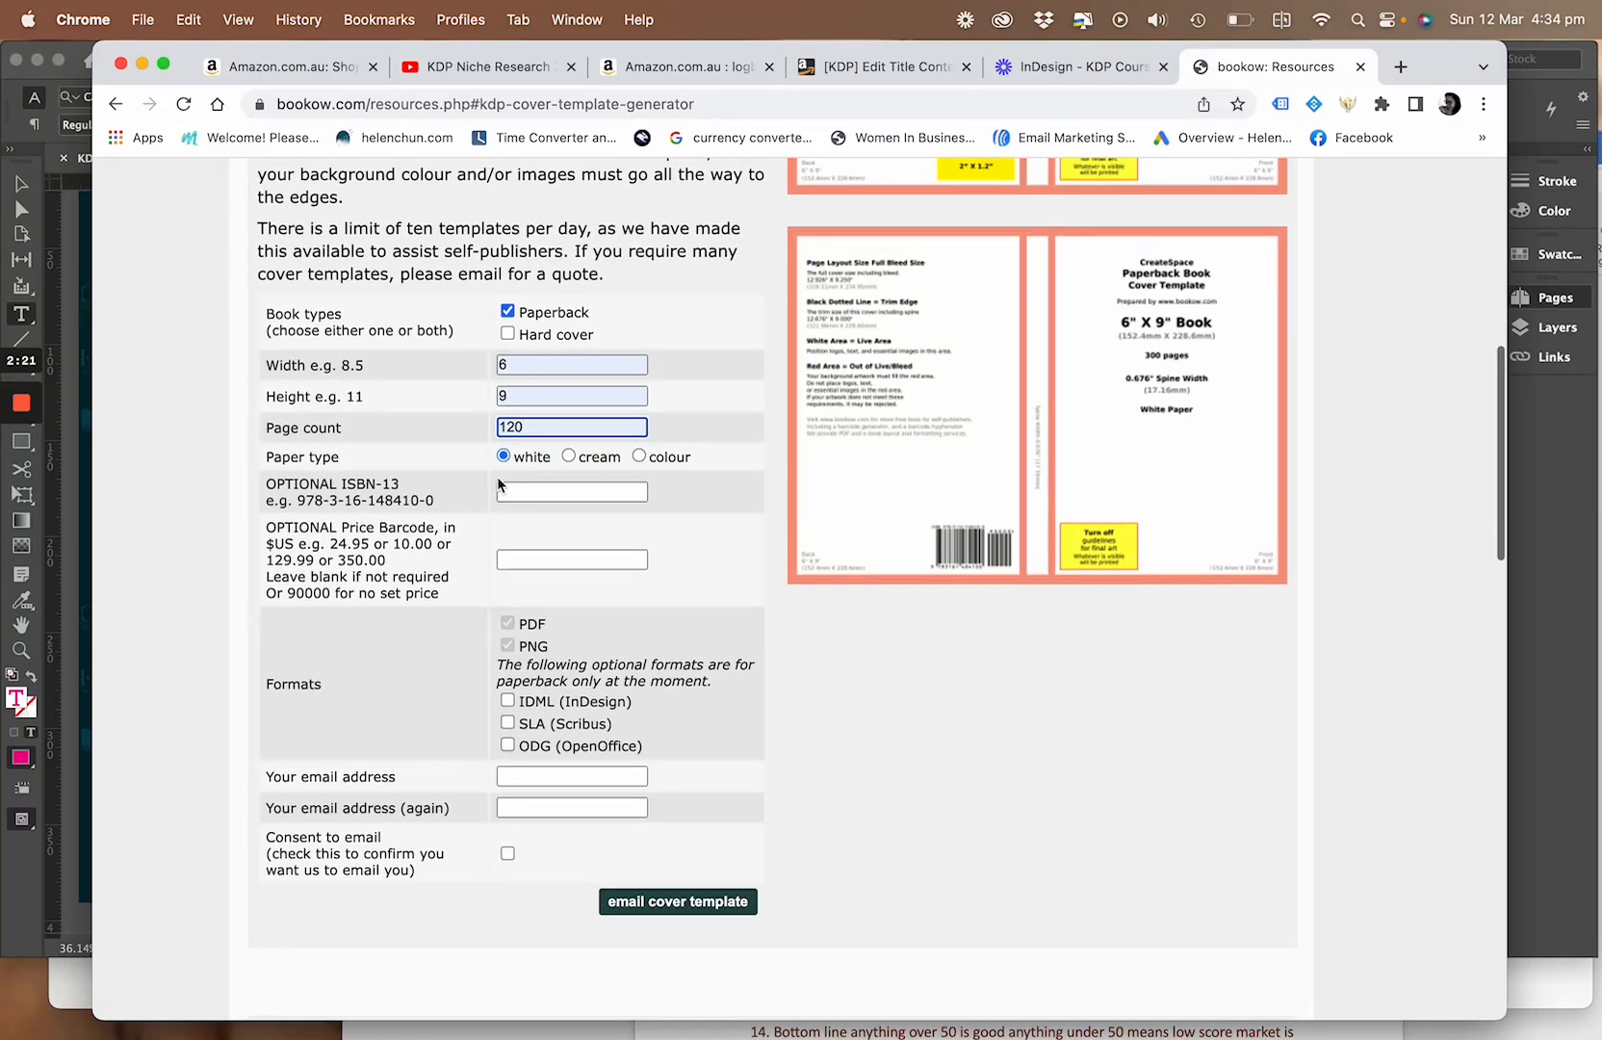
scroll(542, 616, down, 3)
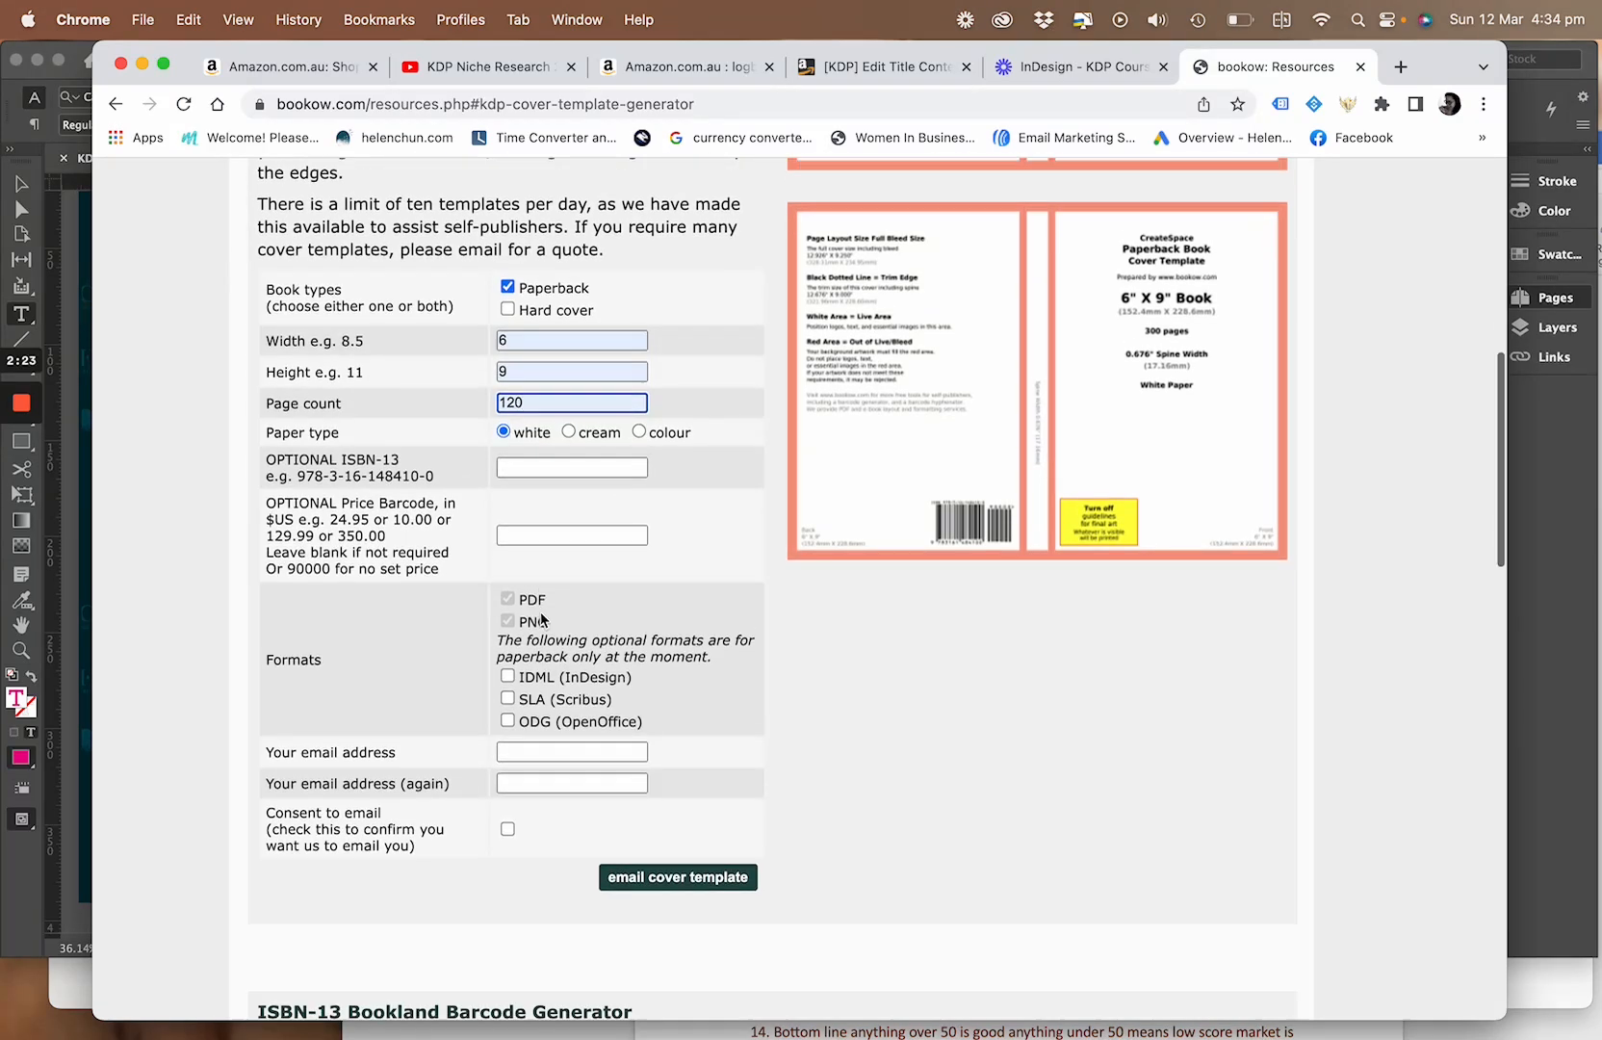
scroll(511, 589, down, 1)
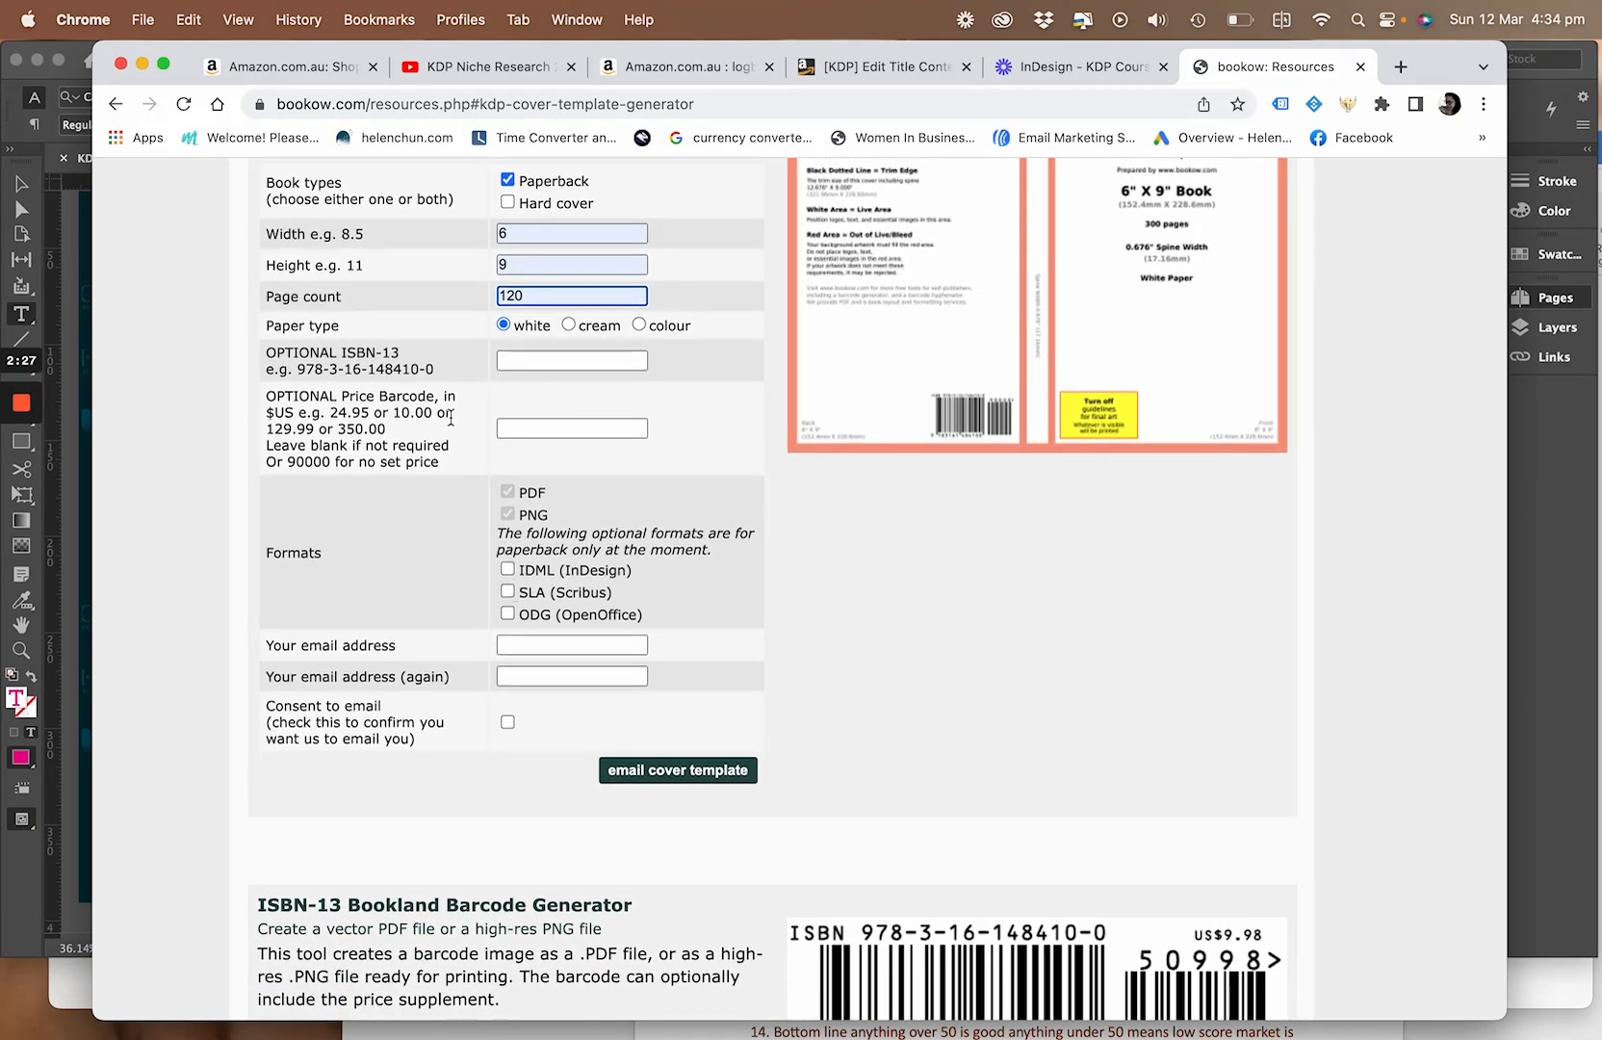
scroll(441, 482, down, 3)
scroll(432, 501, down, 2)
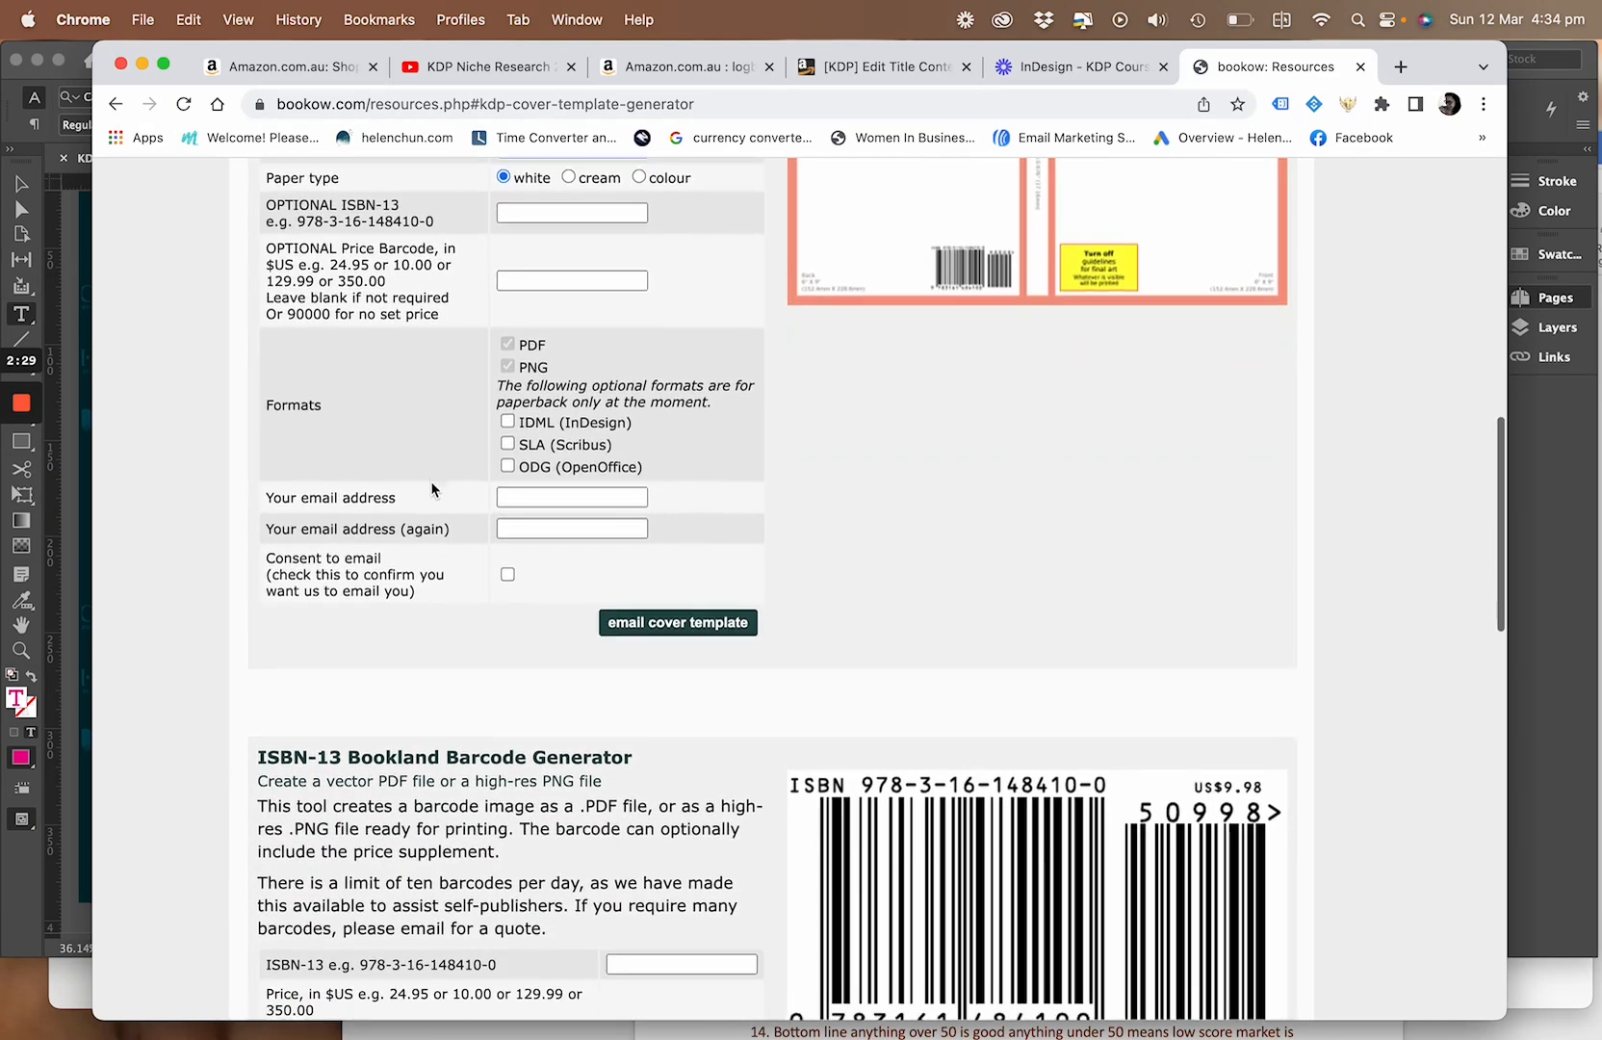
click(513, 312)
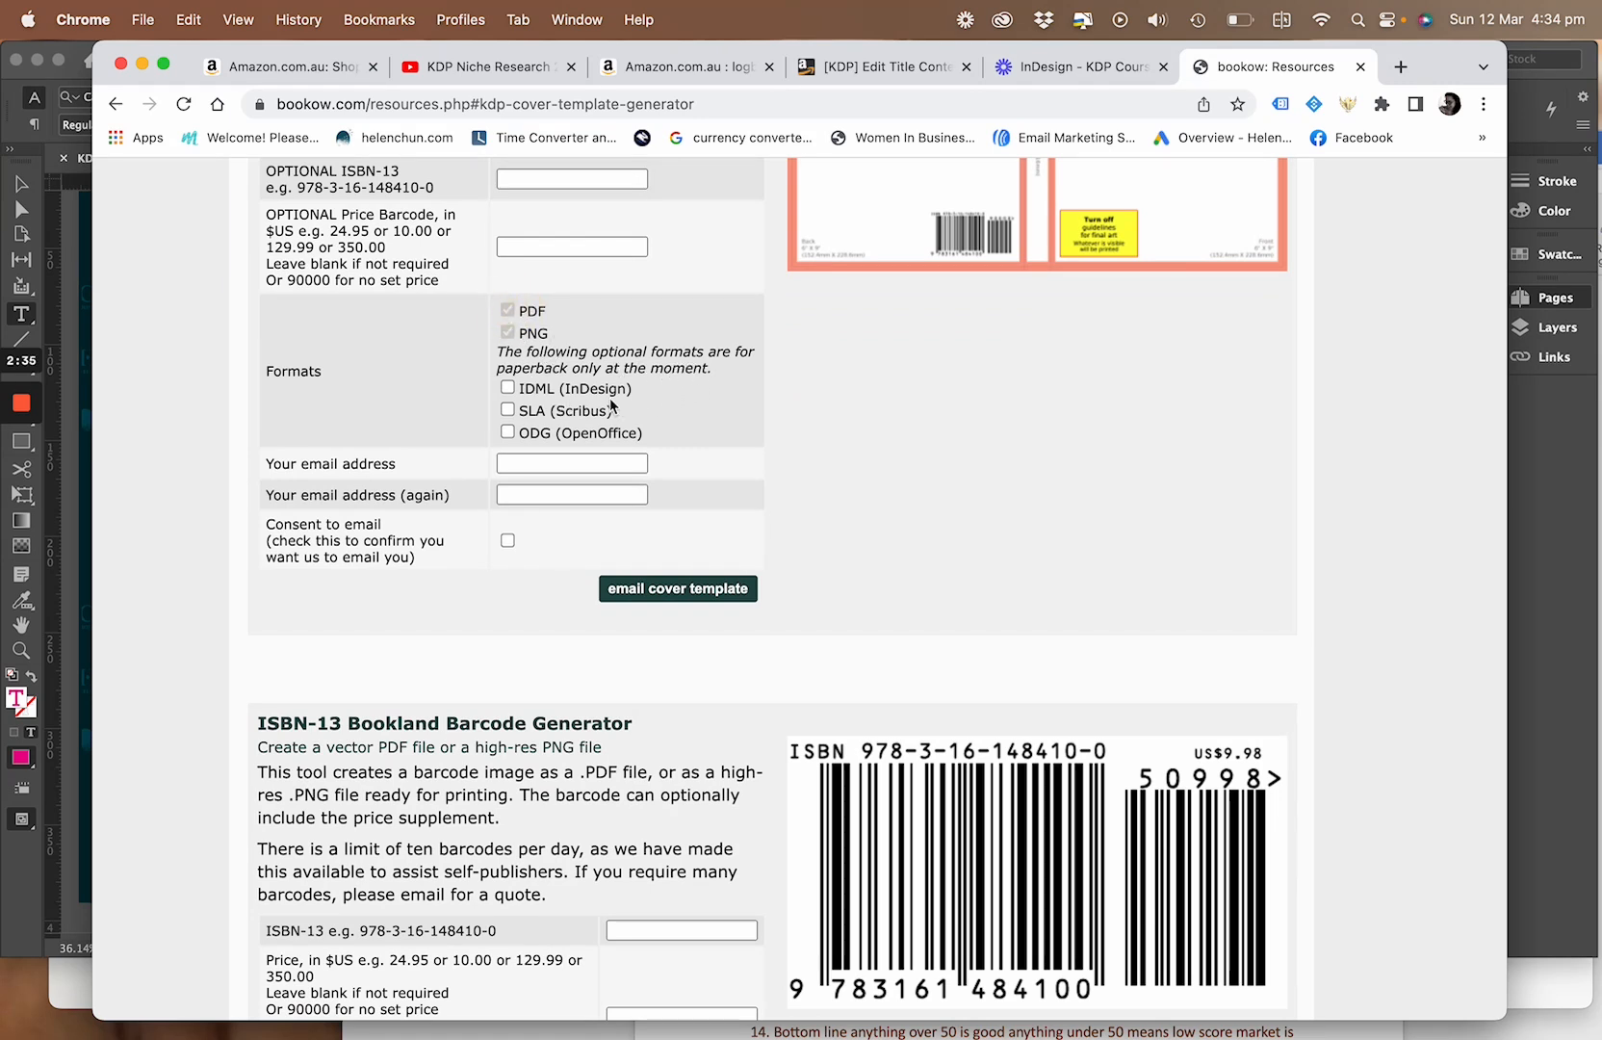
scroll(536, 551, up, 3)
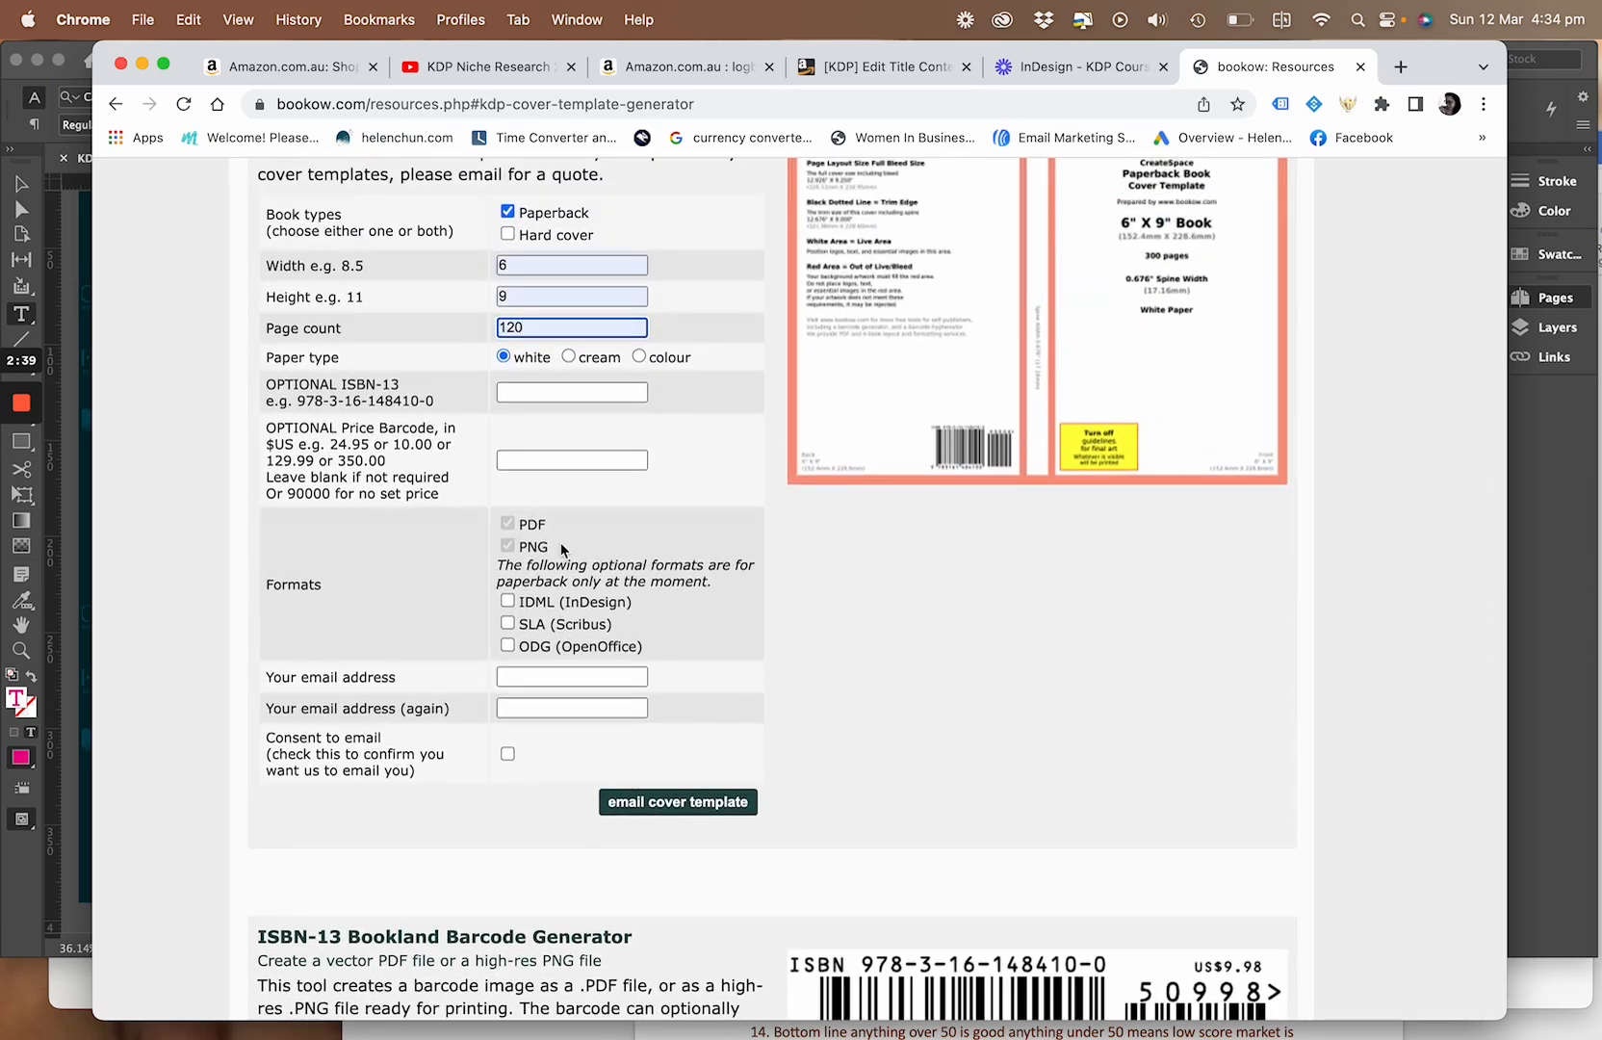
scroll(560, 542, up, 1)
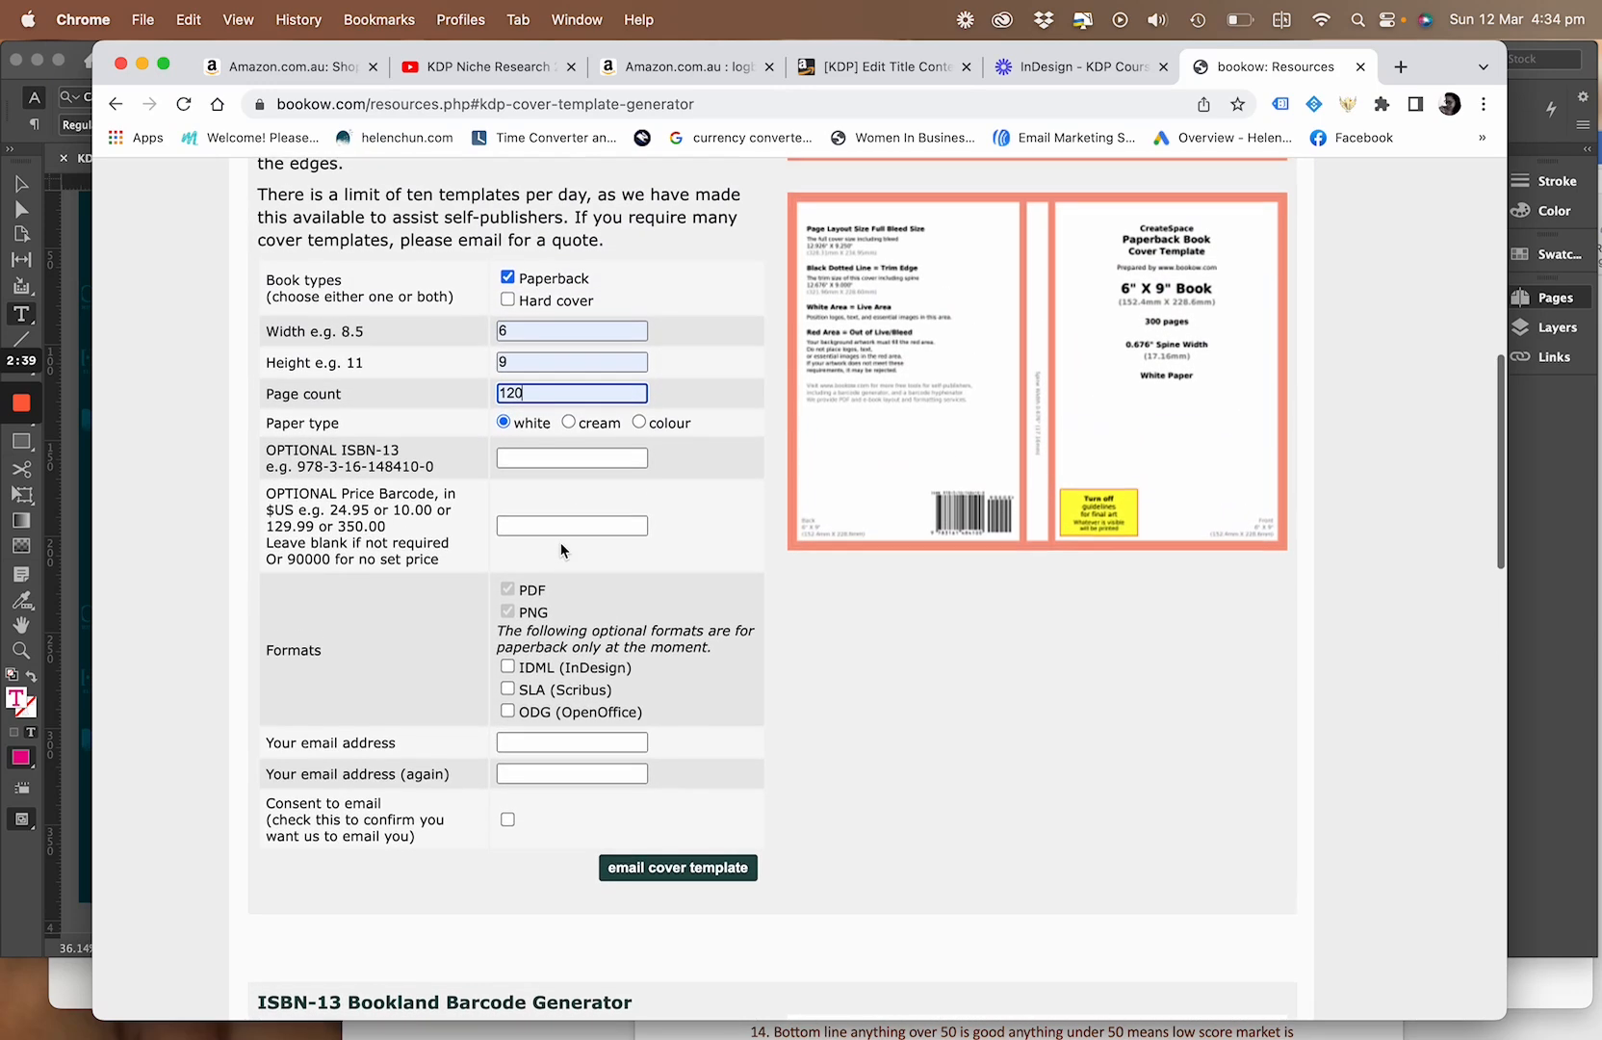
Switch the cover template's book type to Hard cover and back to Paperback
click(507, 301)
click(507, 278)
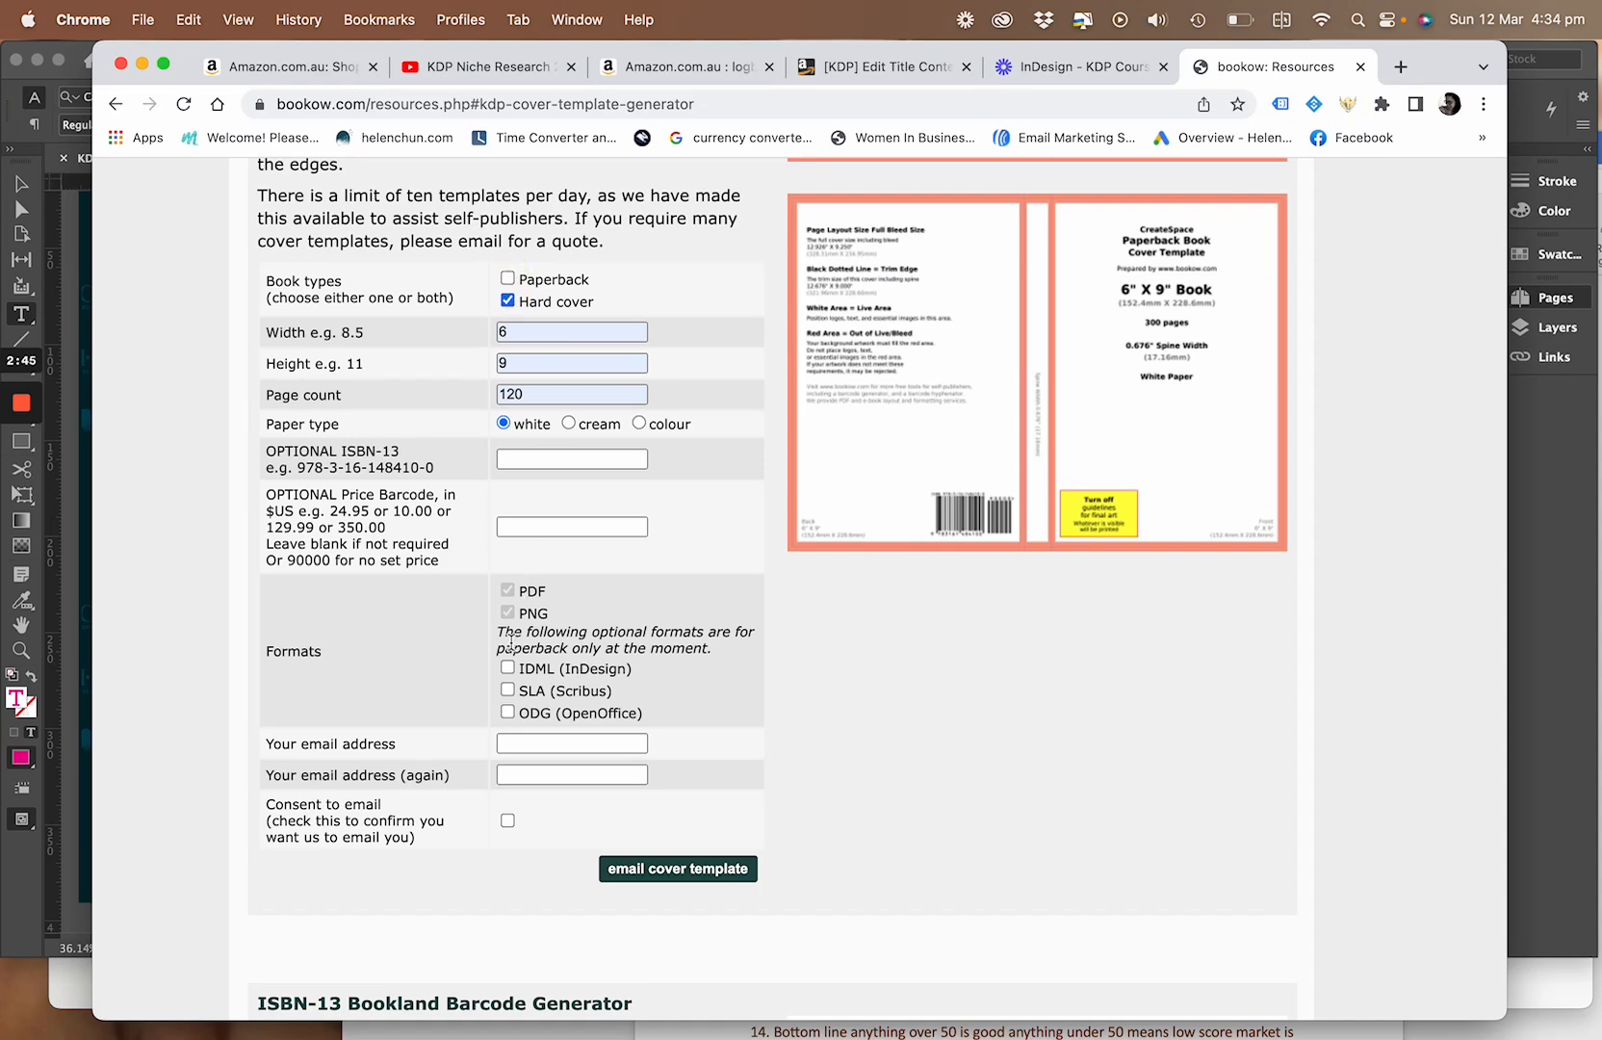
click(507, 278)
click(508, 300)
Examine the template form's optional formats and email consent fields, along with the other tools on bookow's Resources page
scroll(519, 493, down, 5)
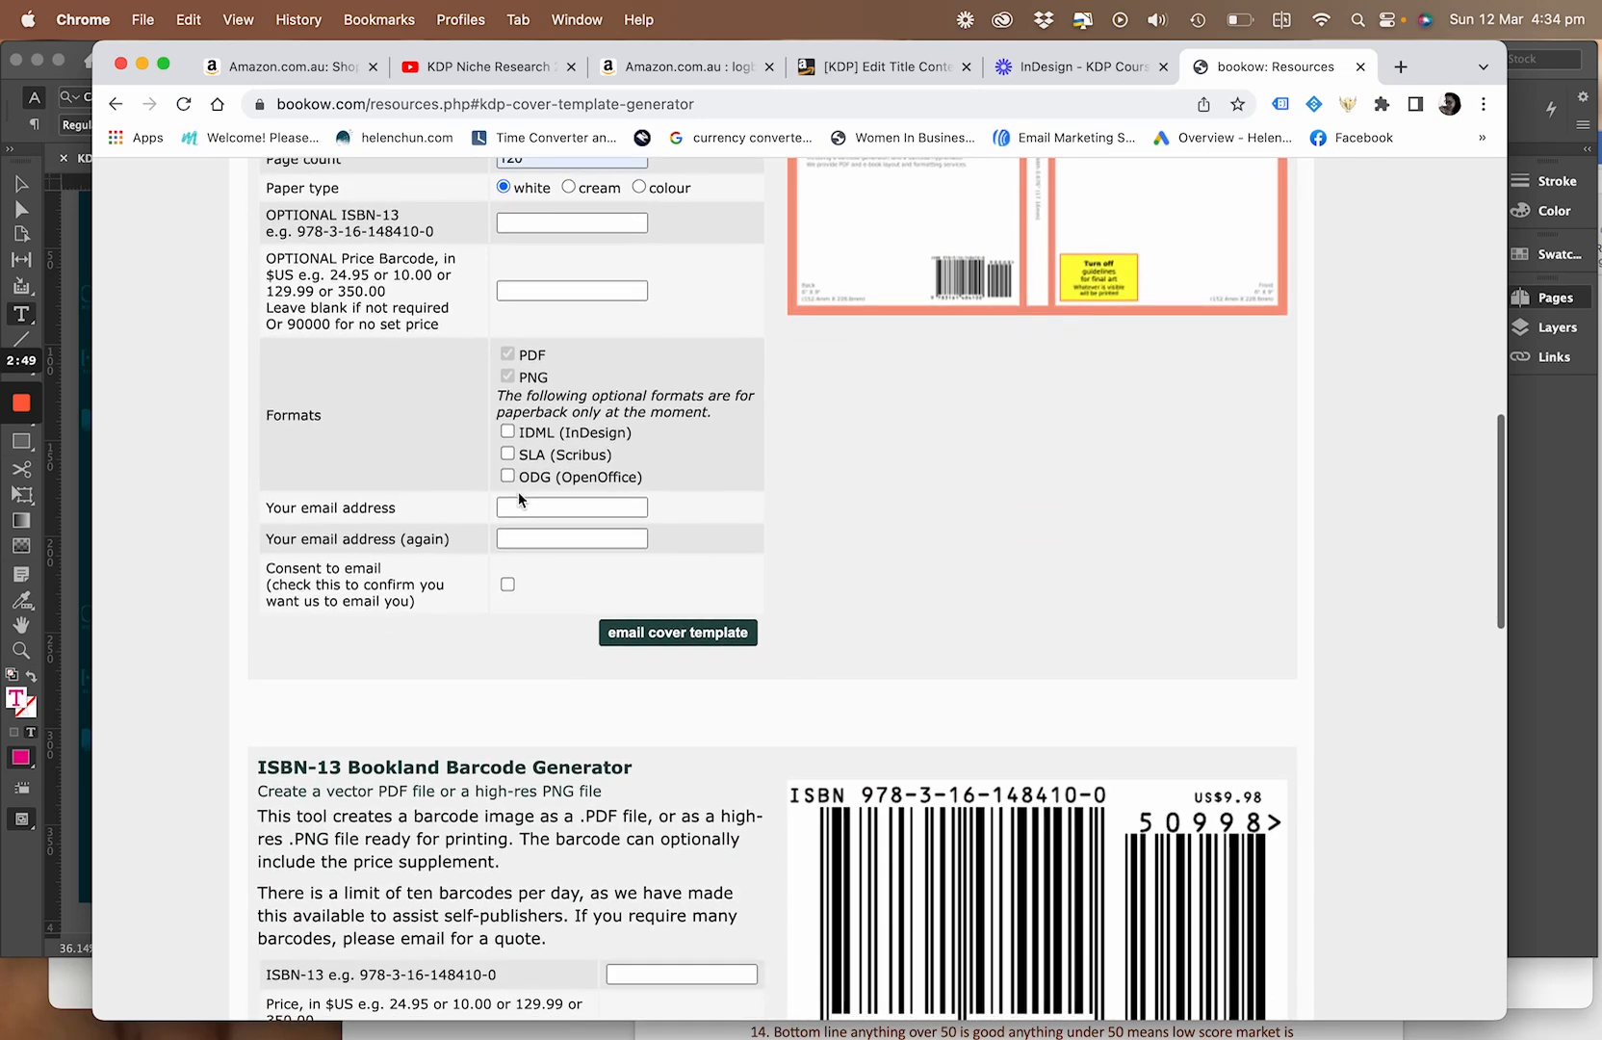
scroll(518, 498, down, 1)
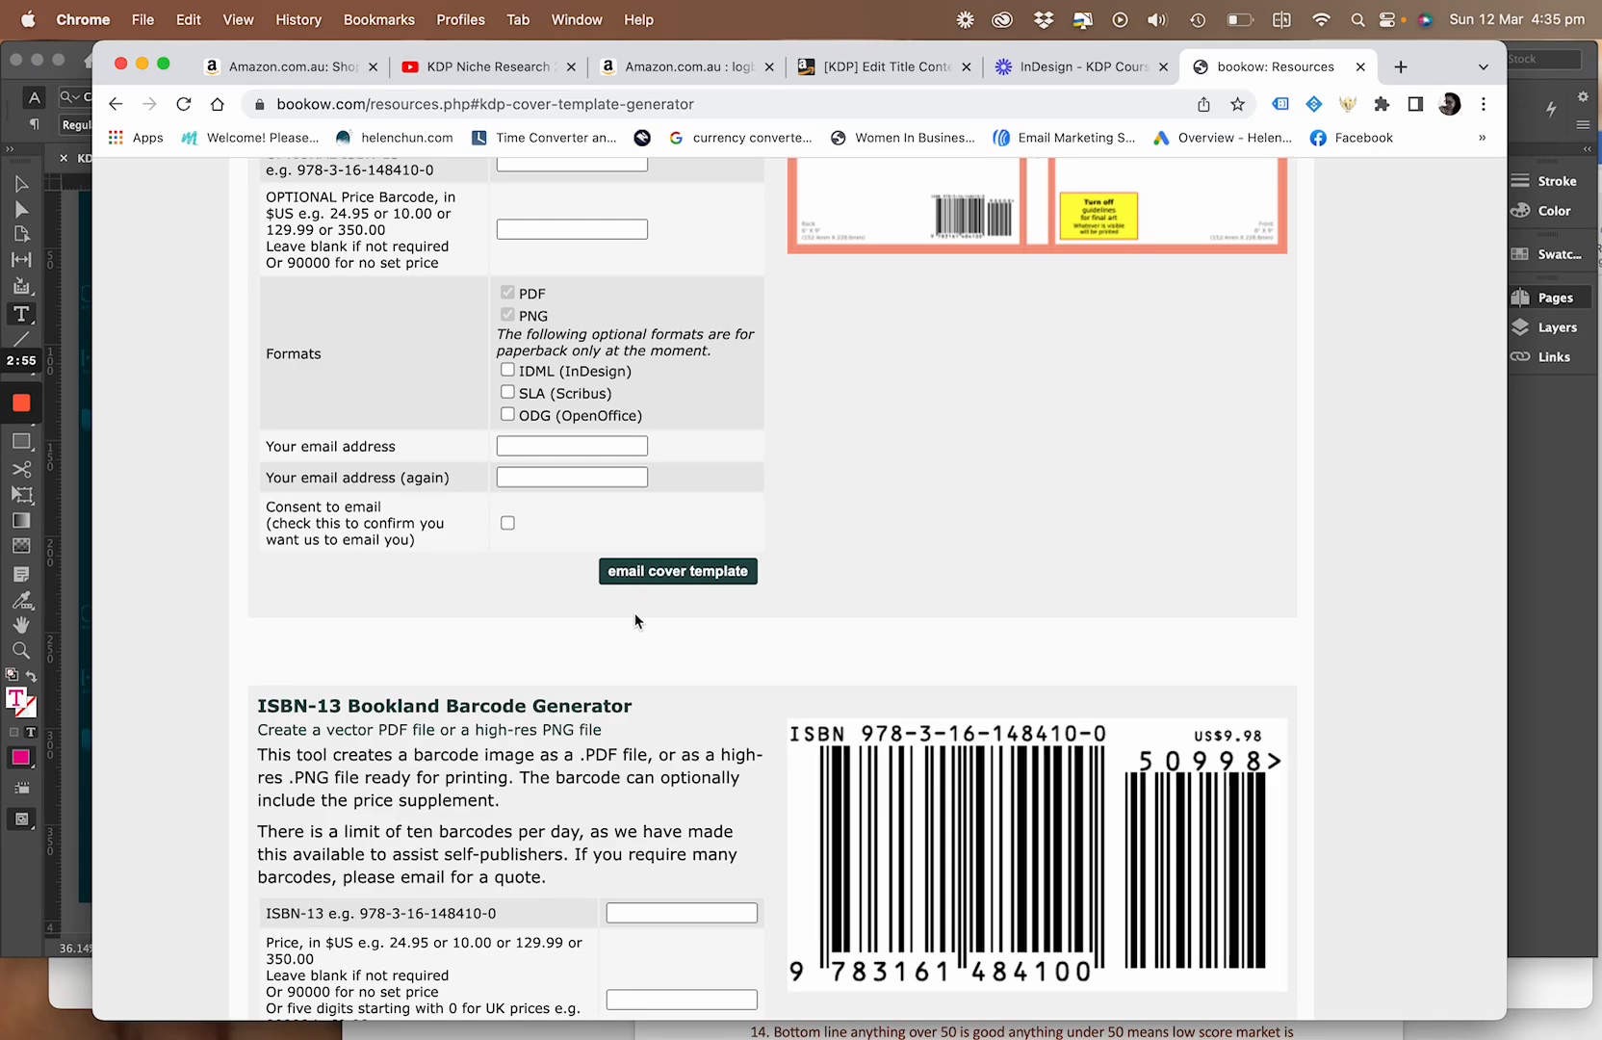
scroll(635, 613, down, 3)
scroll(643, 616, down, 2)
scroll(644, 617, up, 15)
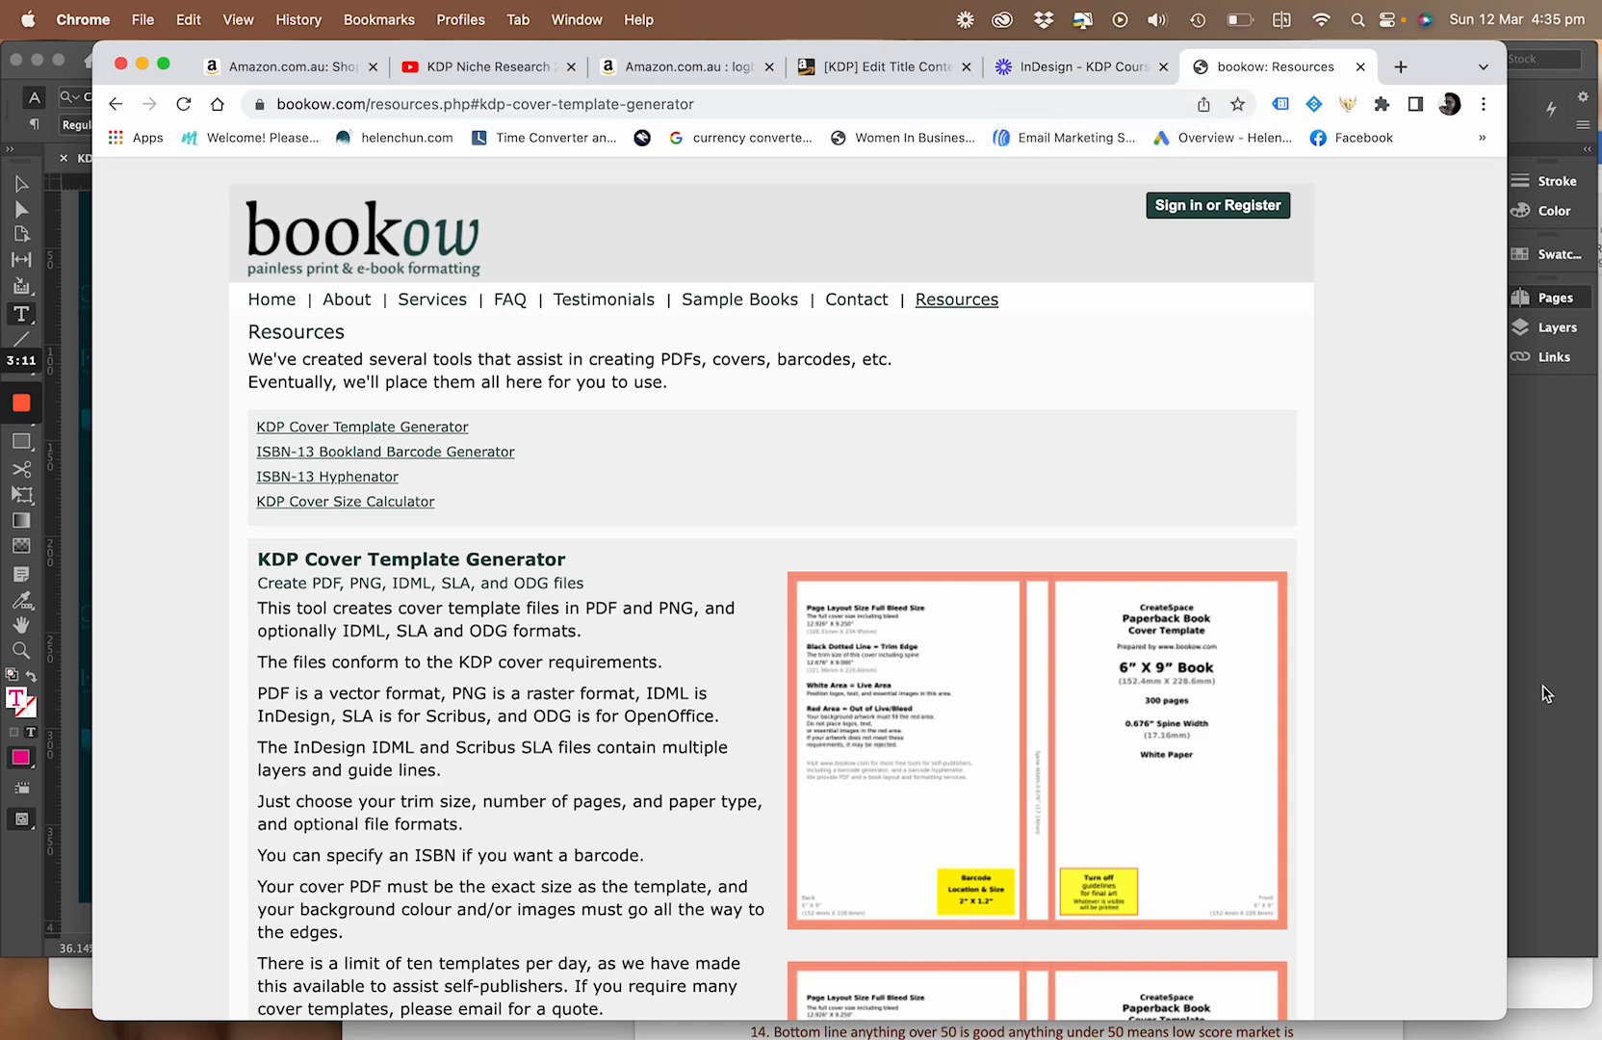
Switch the KDP paperback's book cover option to uploading a print-ready PDF and back to using Cover Creator
scroll(770, 546, down, 3)
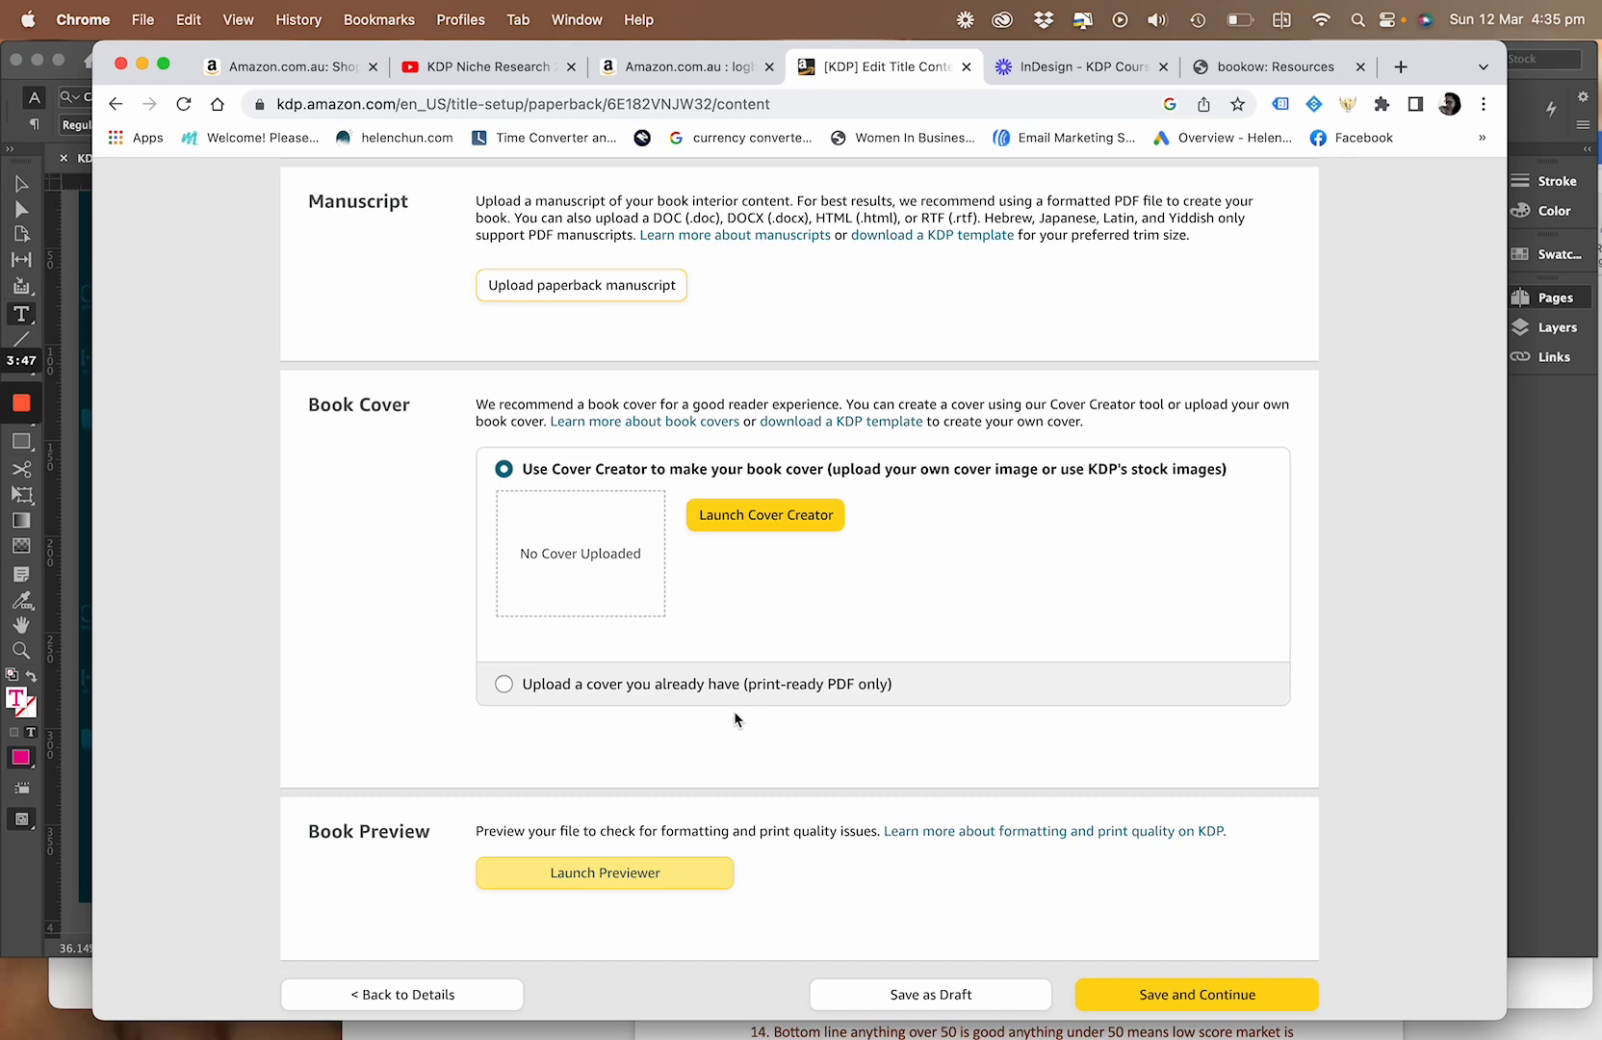
click(503, 684)
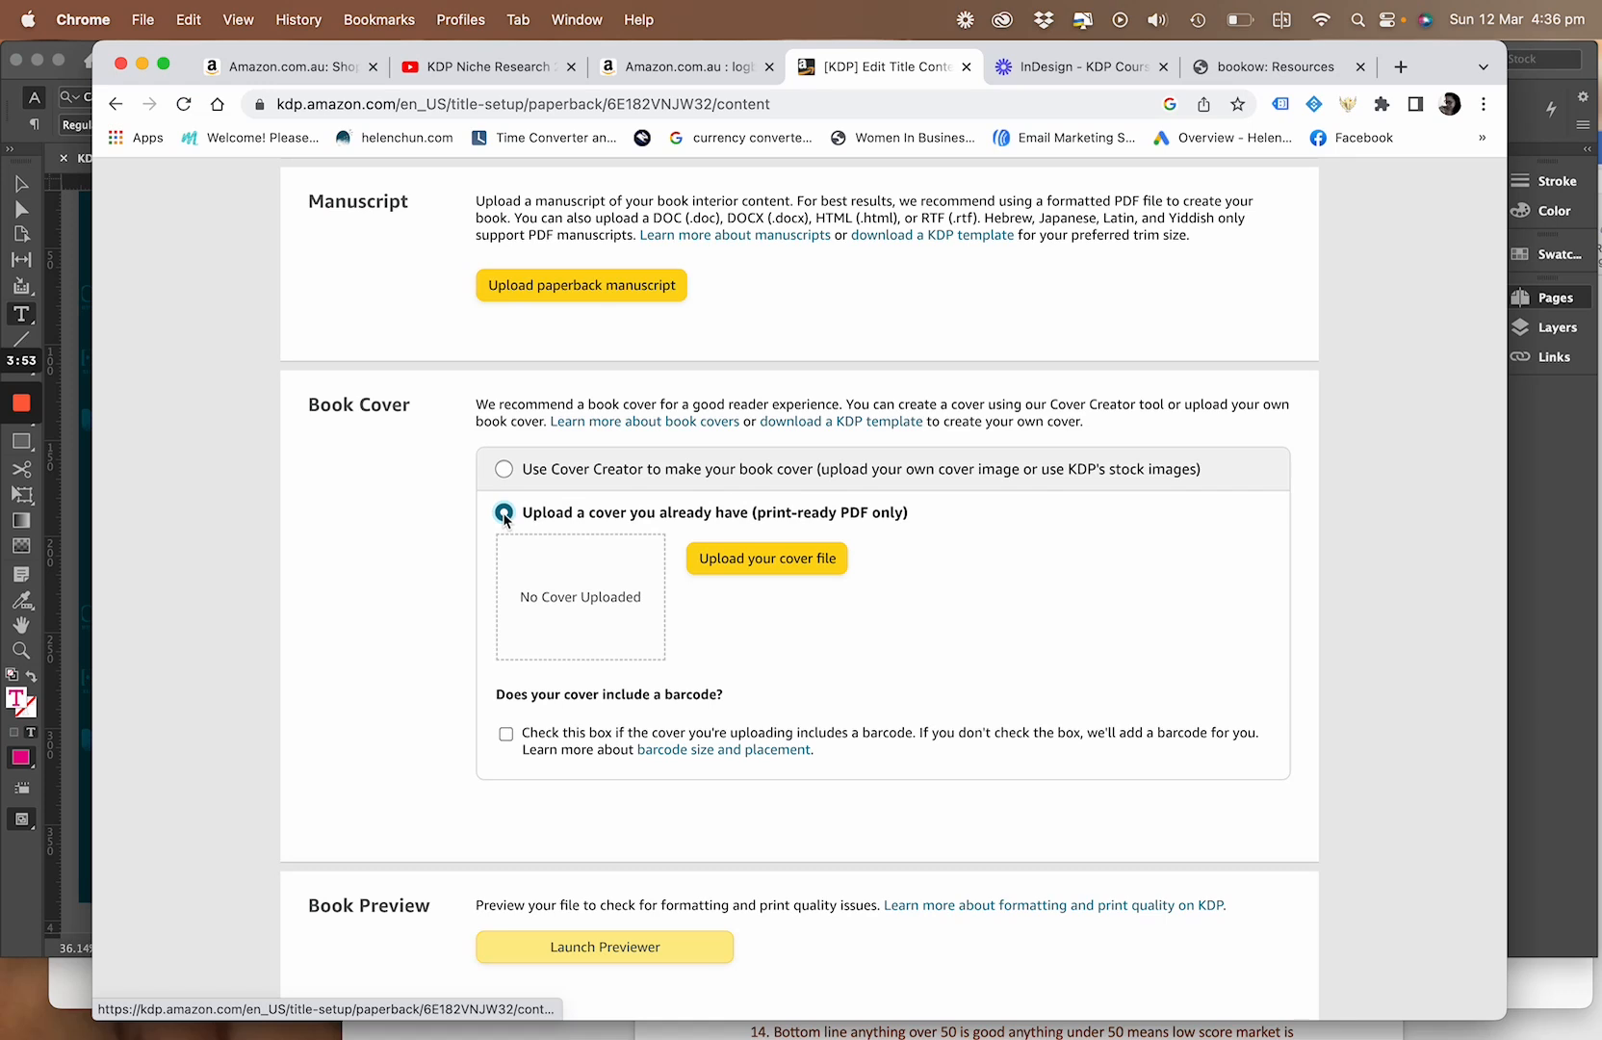
click(503, 470)
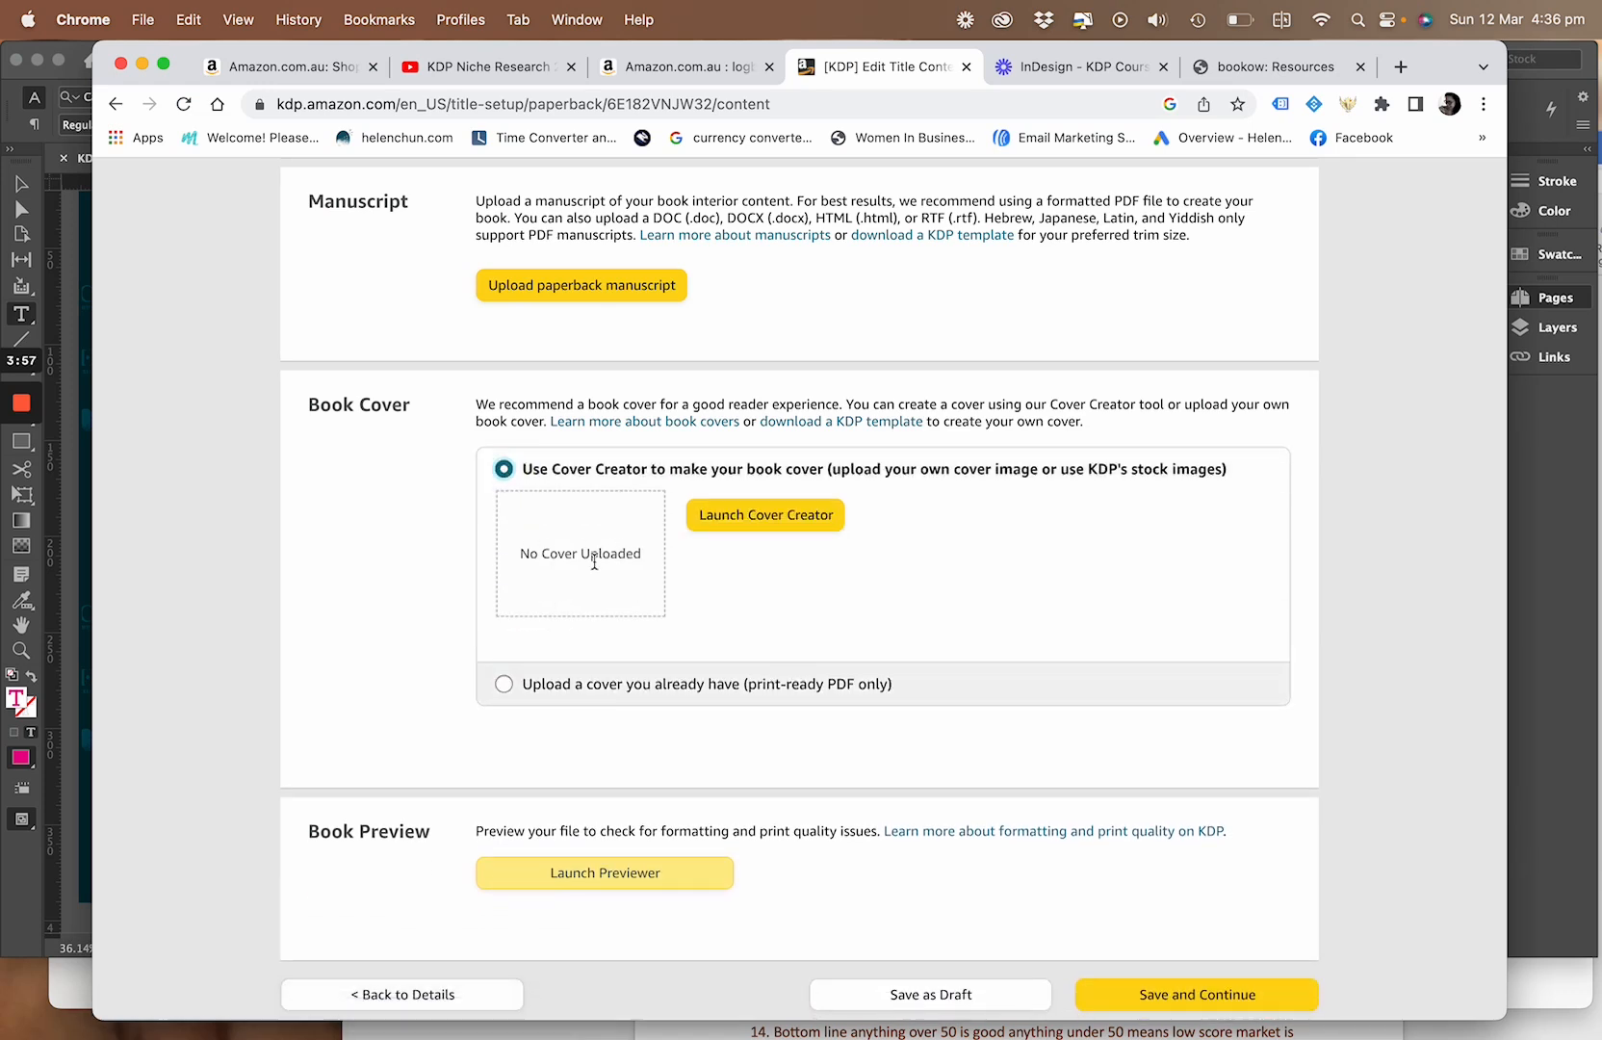
Launch Cover Creator for the paperback and dismiss its how-to introduction so that it is not shown again
click(744, 516)
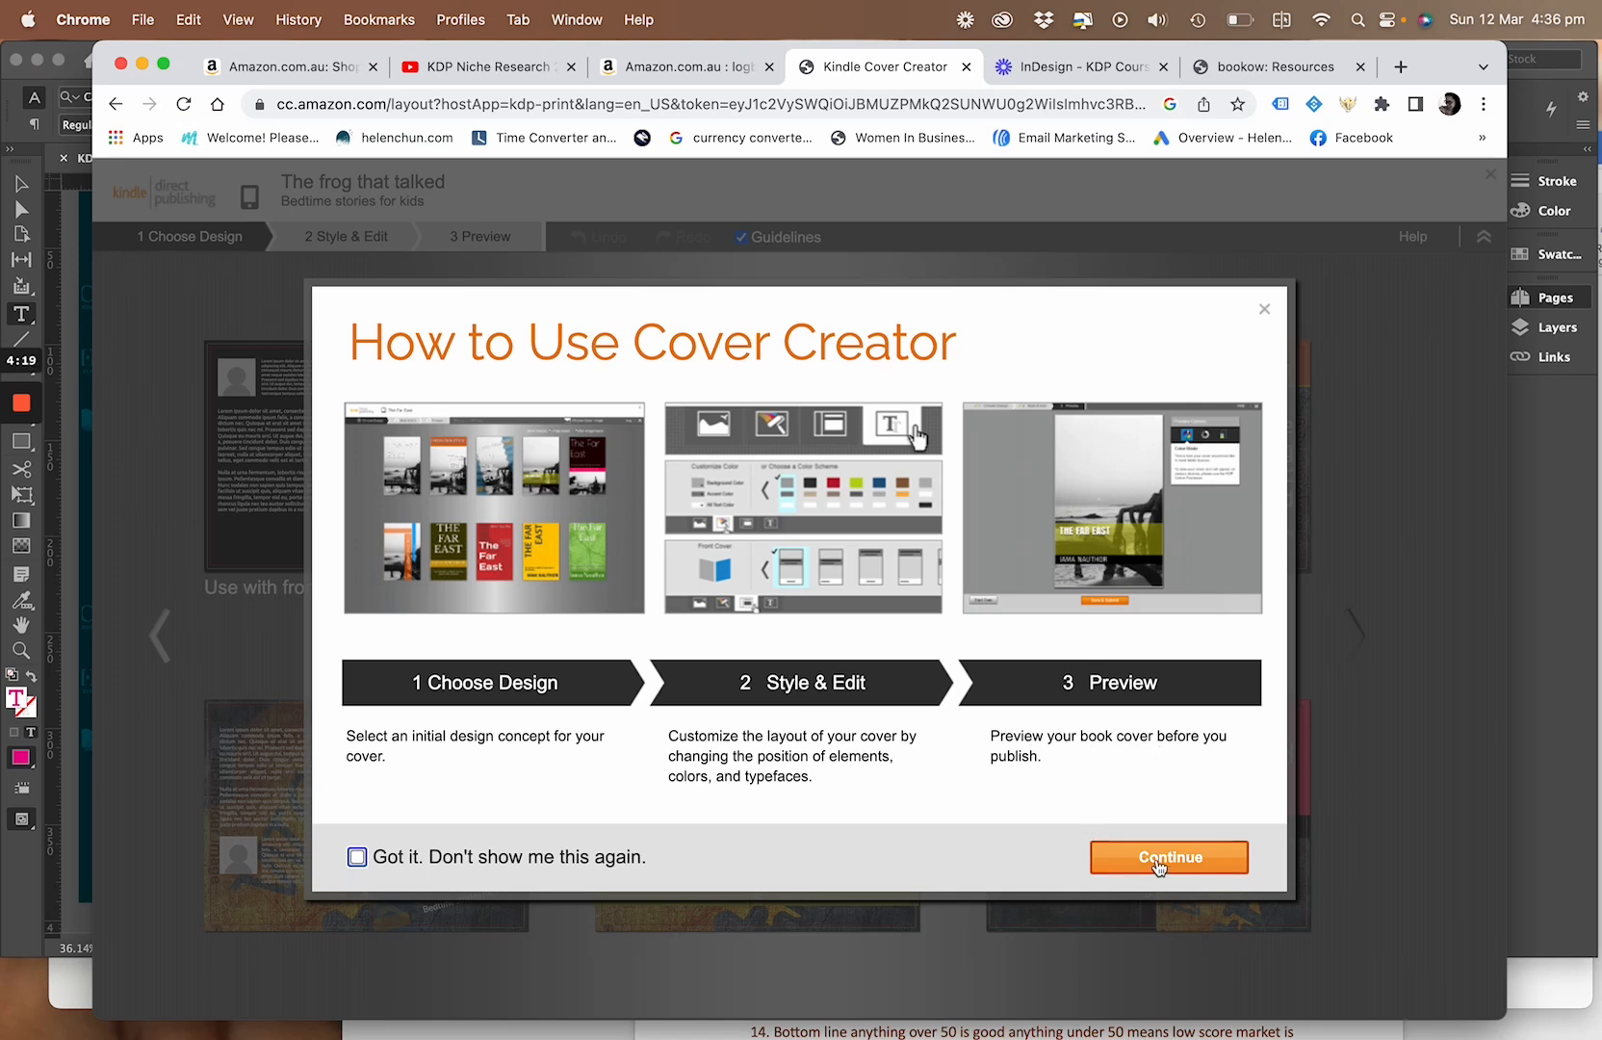
click(357, 857)
click(1201, 863)
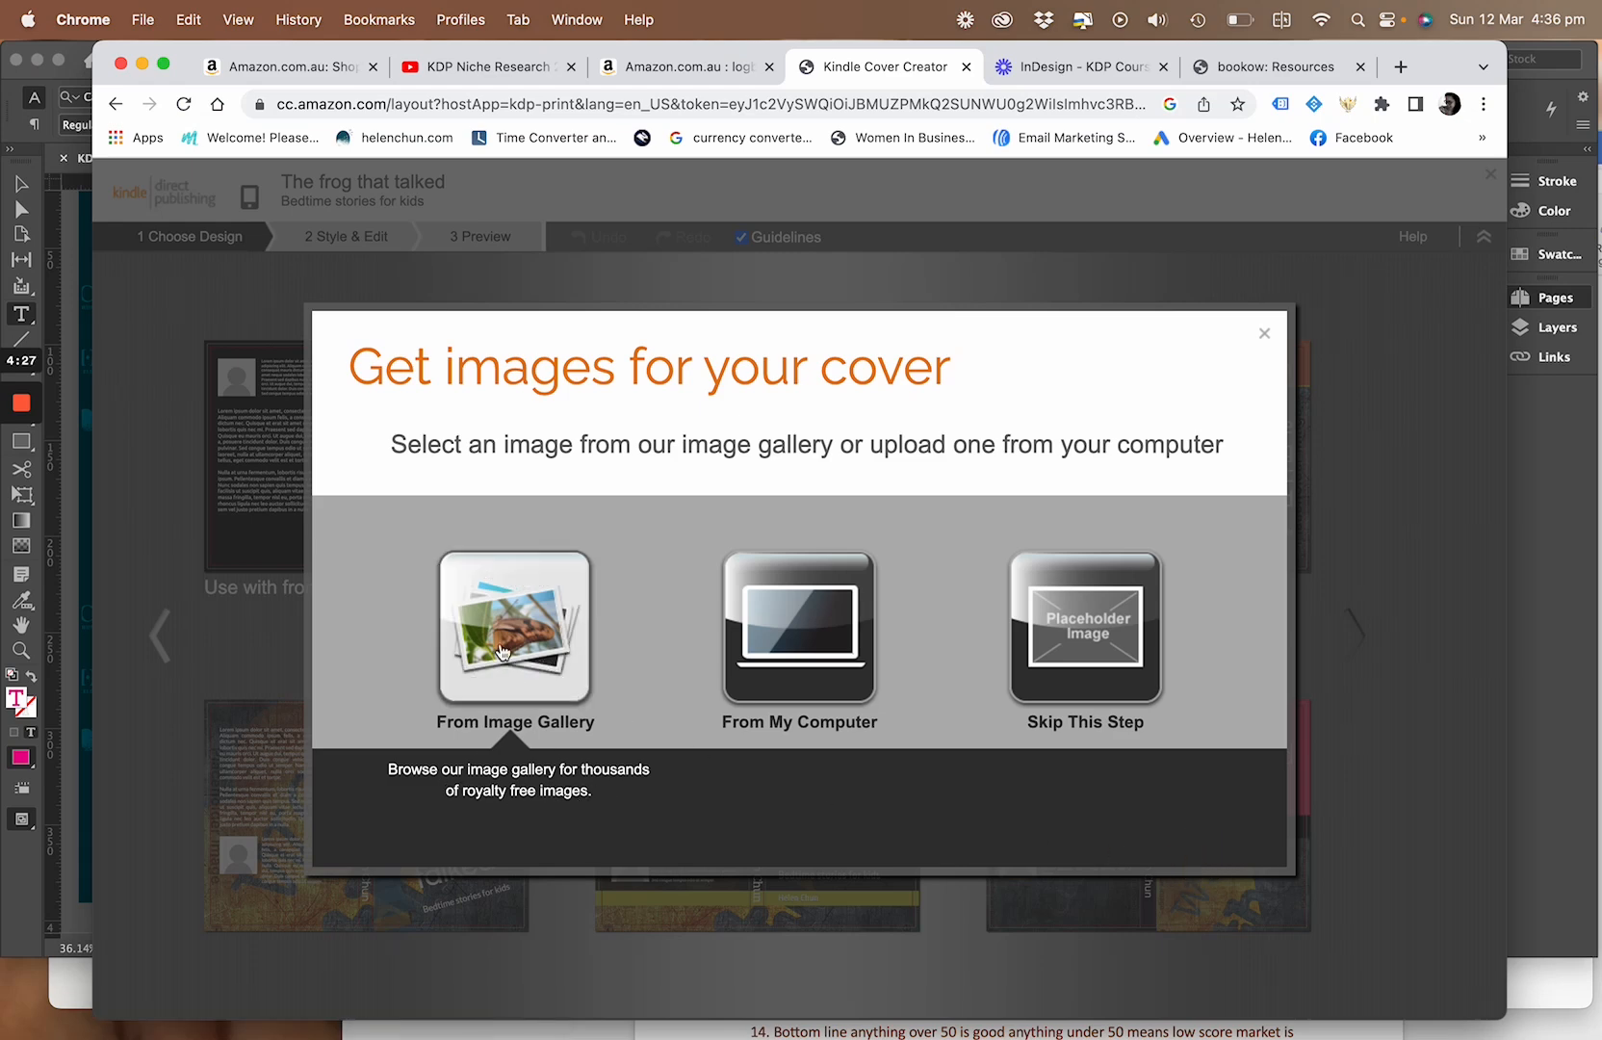
Open Cover Creator's image gallery and browse the Pets images in the Animals category
click(513, 698)
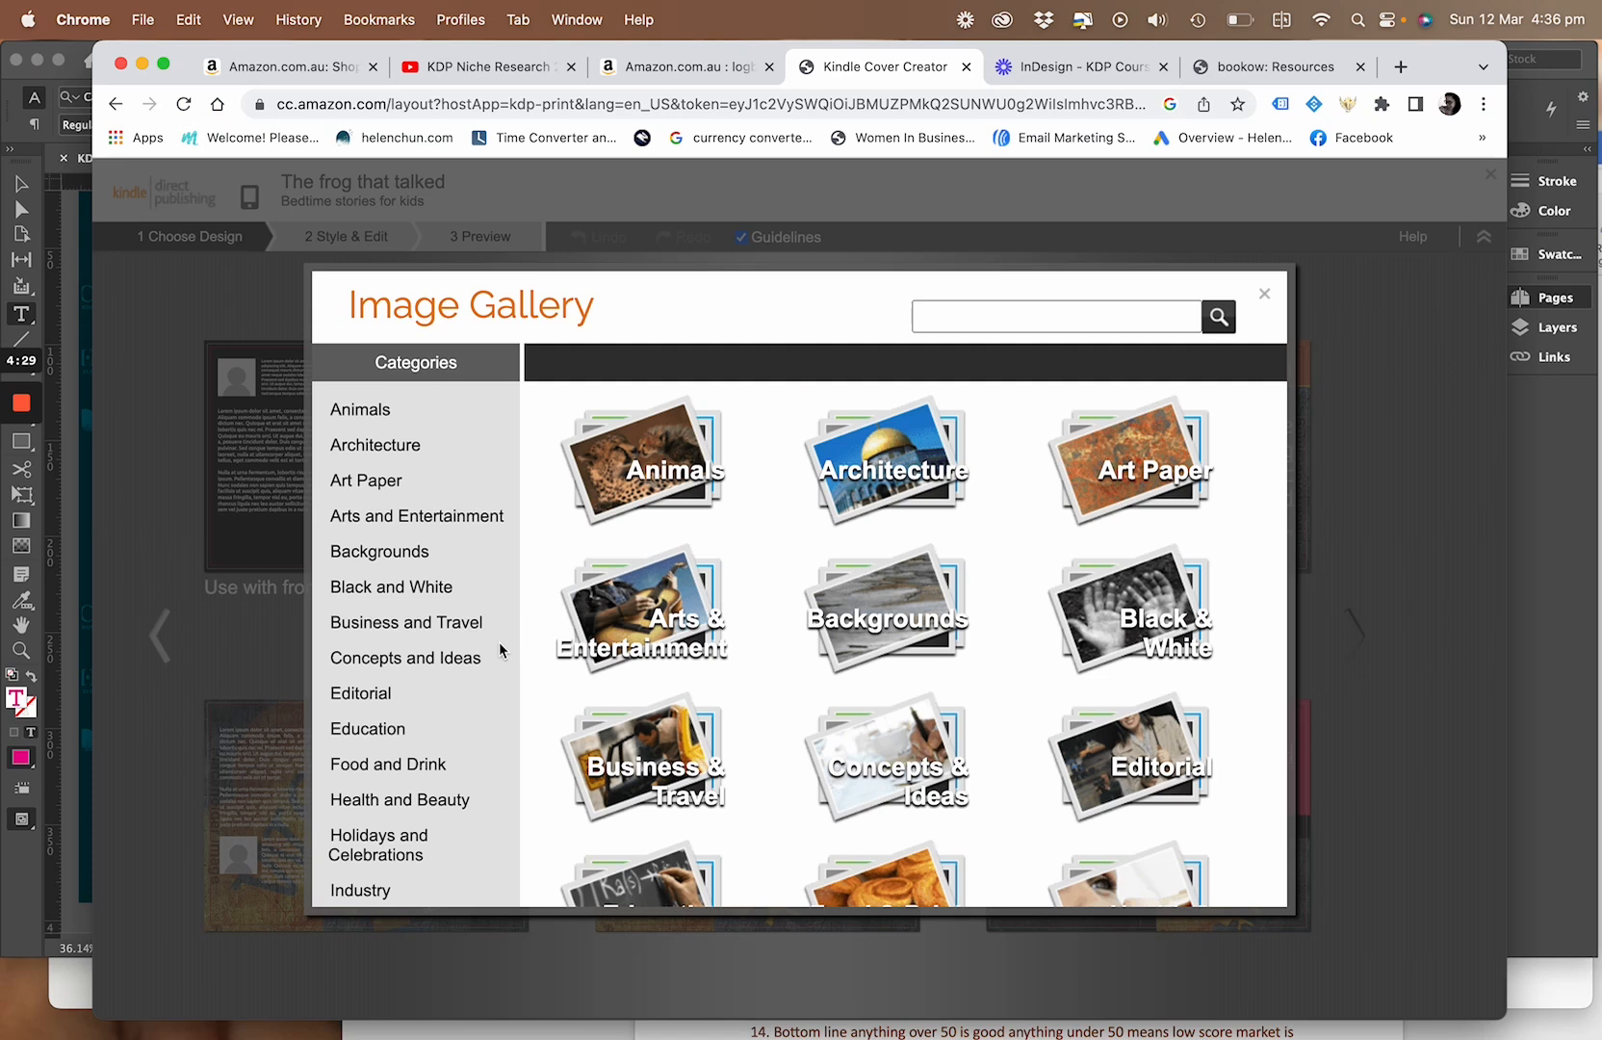
click(375, 414)
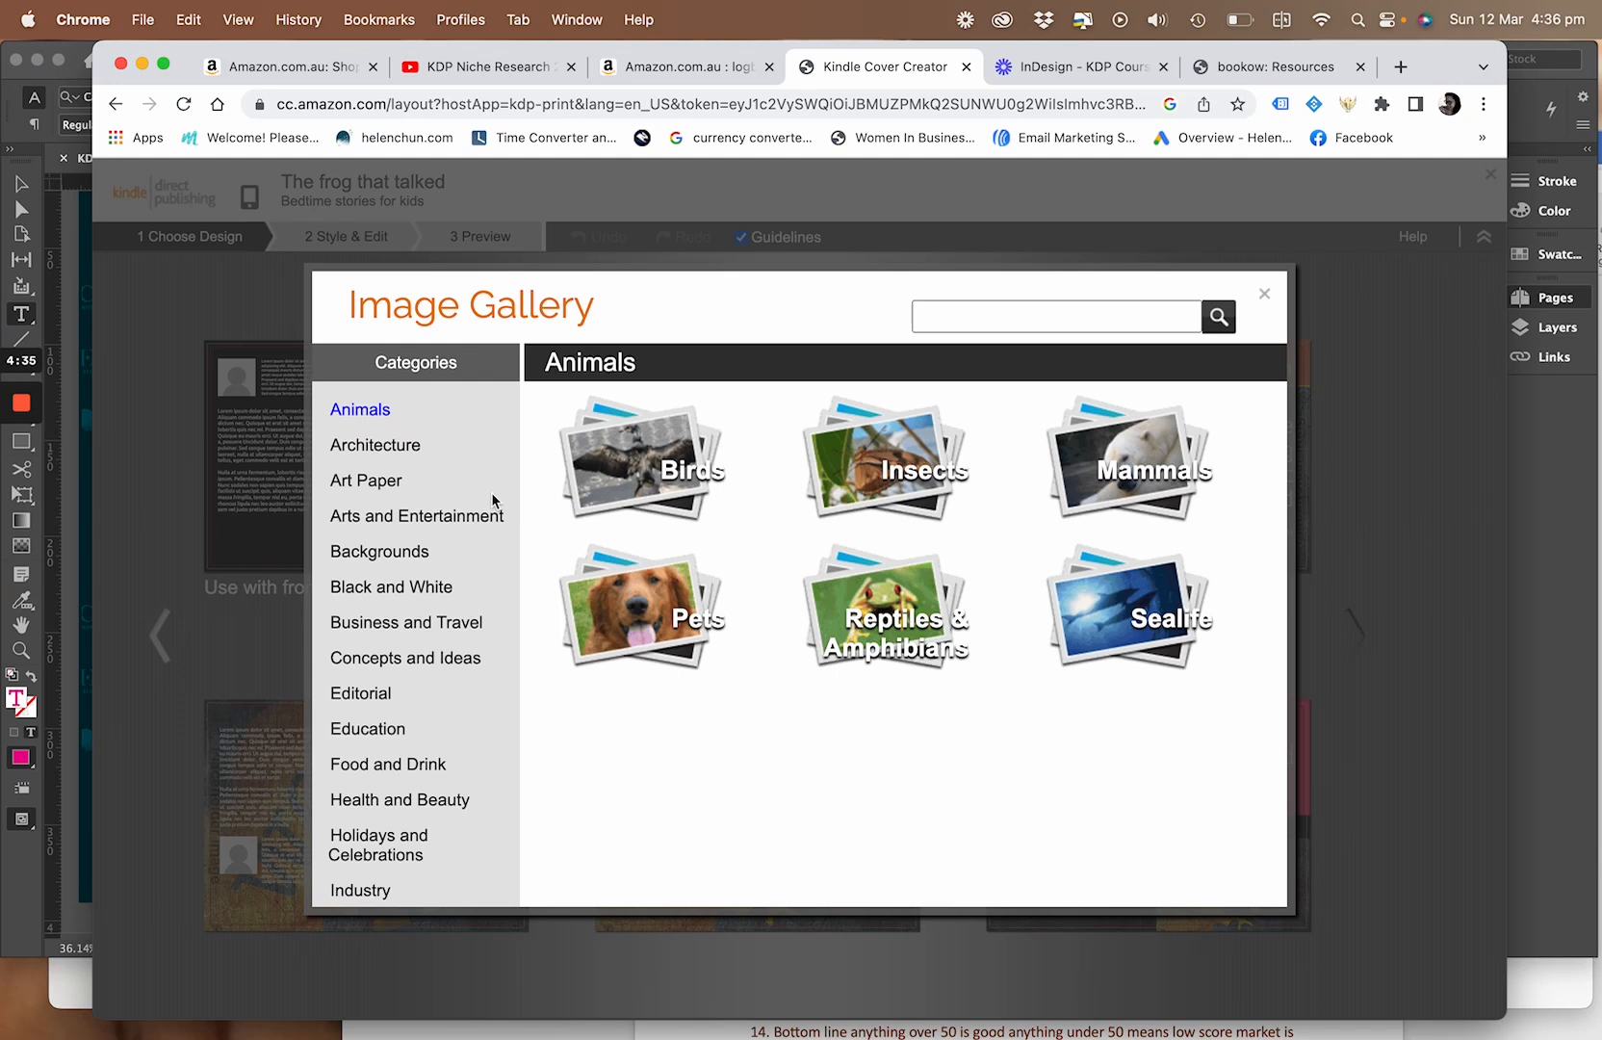
click(654, 608)
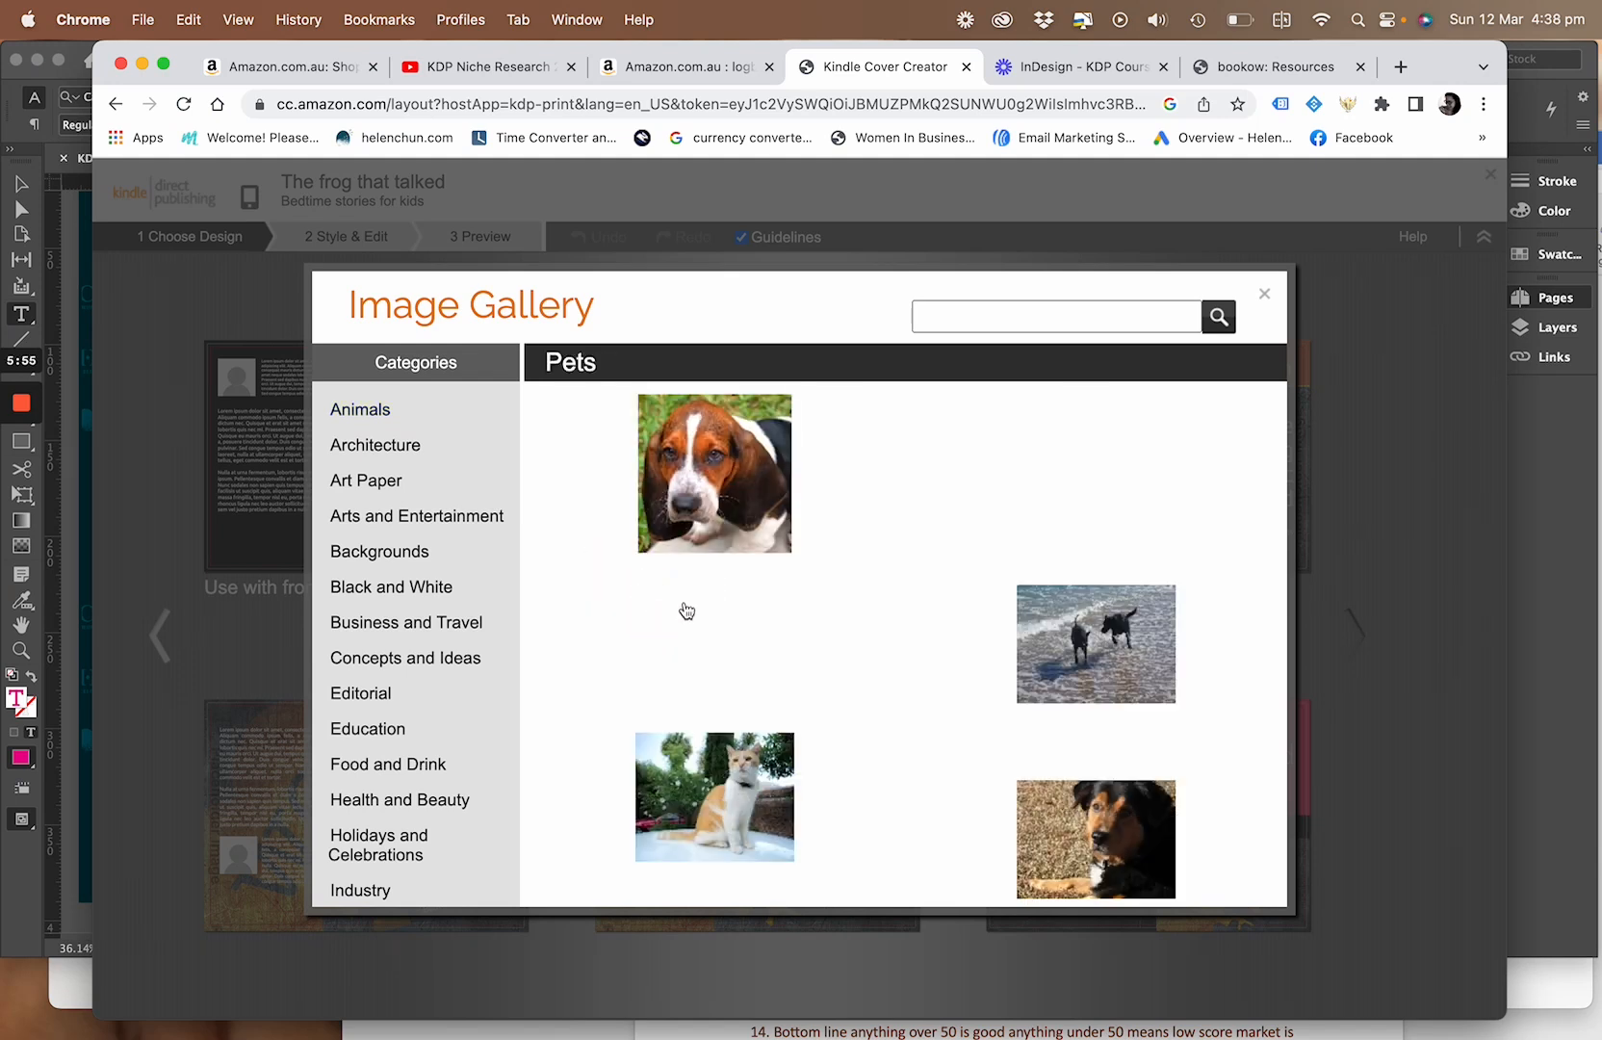
Search the gallery for "frog", use the green frog among vines as cover image, and choose the "Use with front cover image" design
click(959, 328)
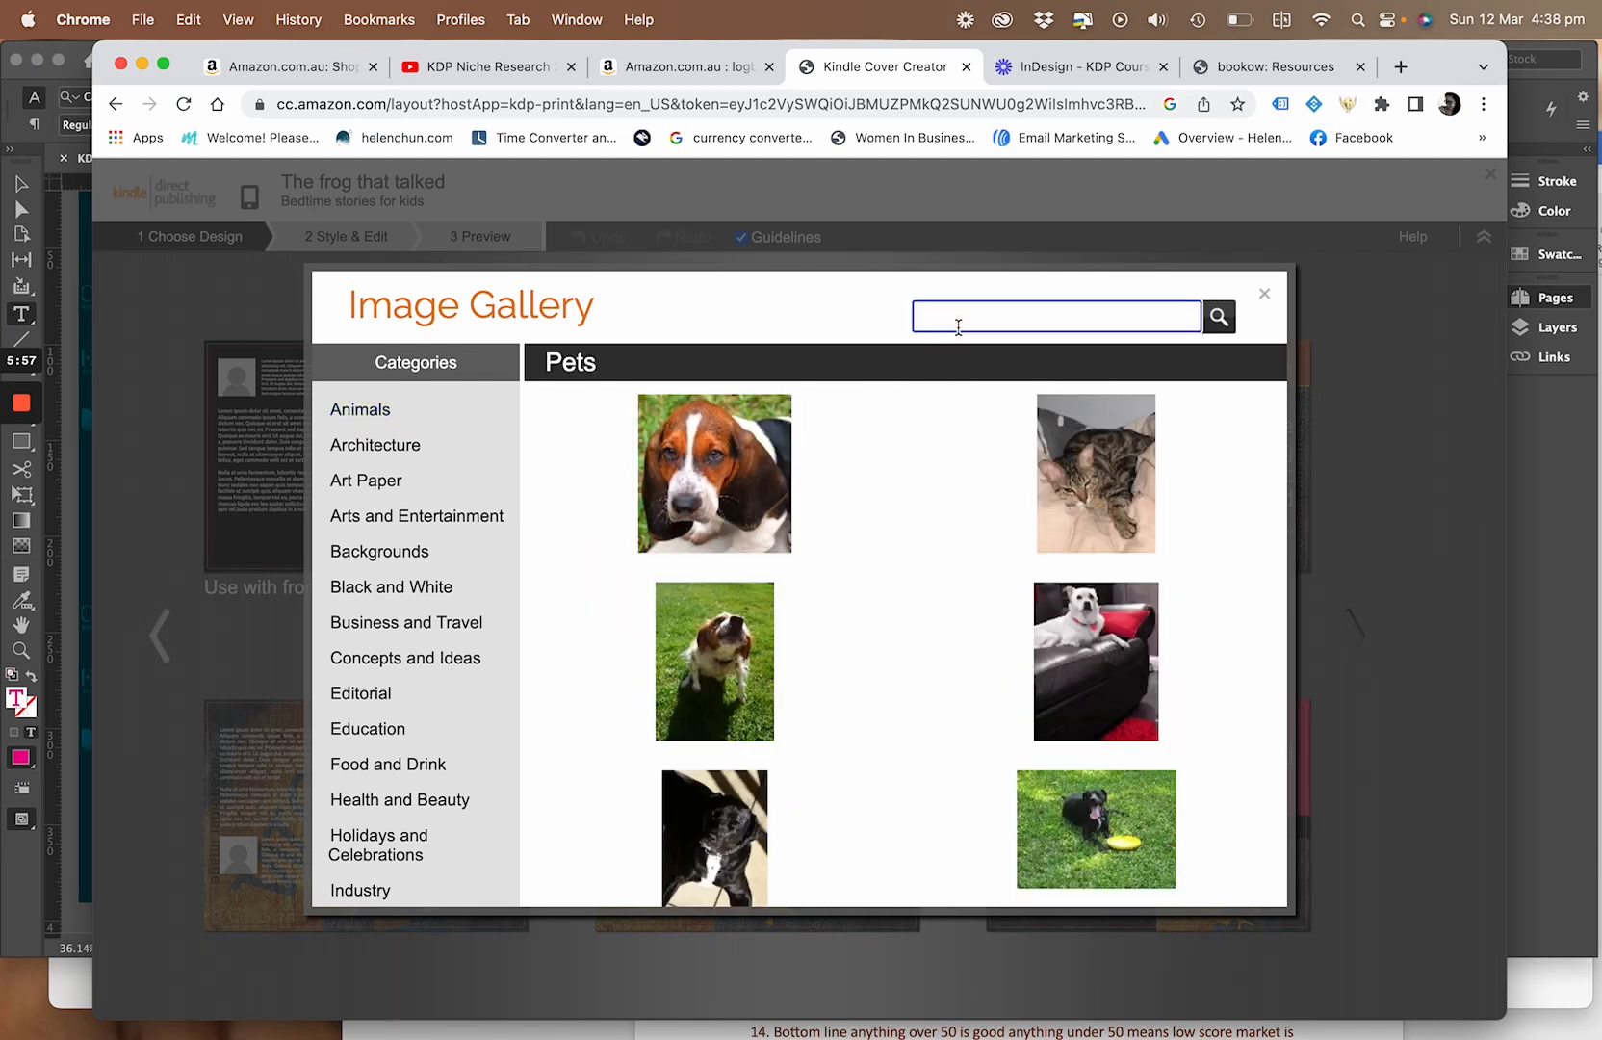
key(Return)
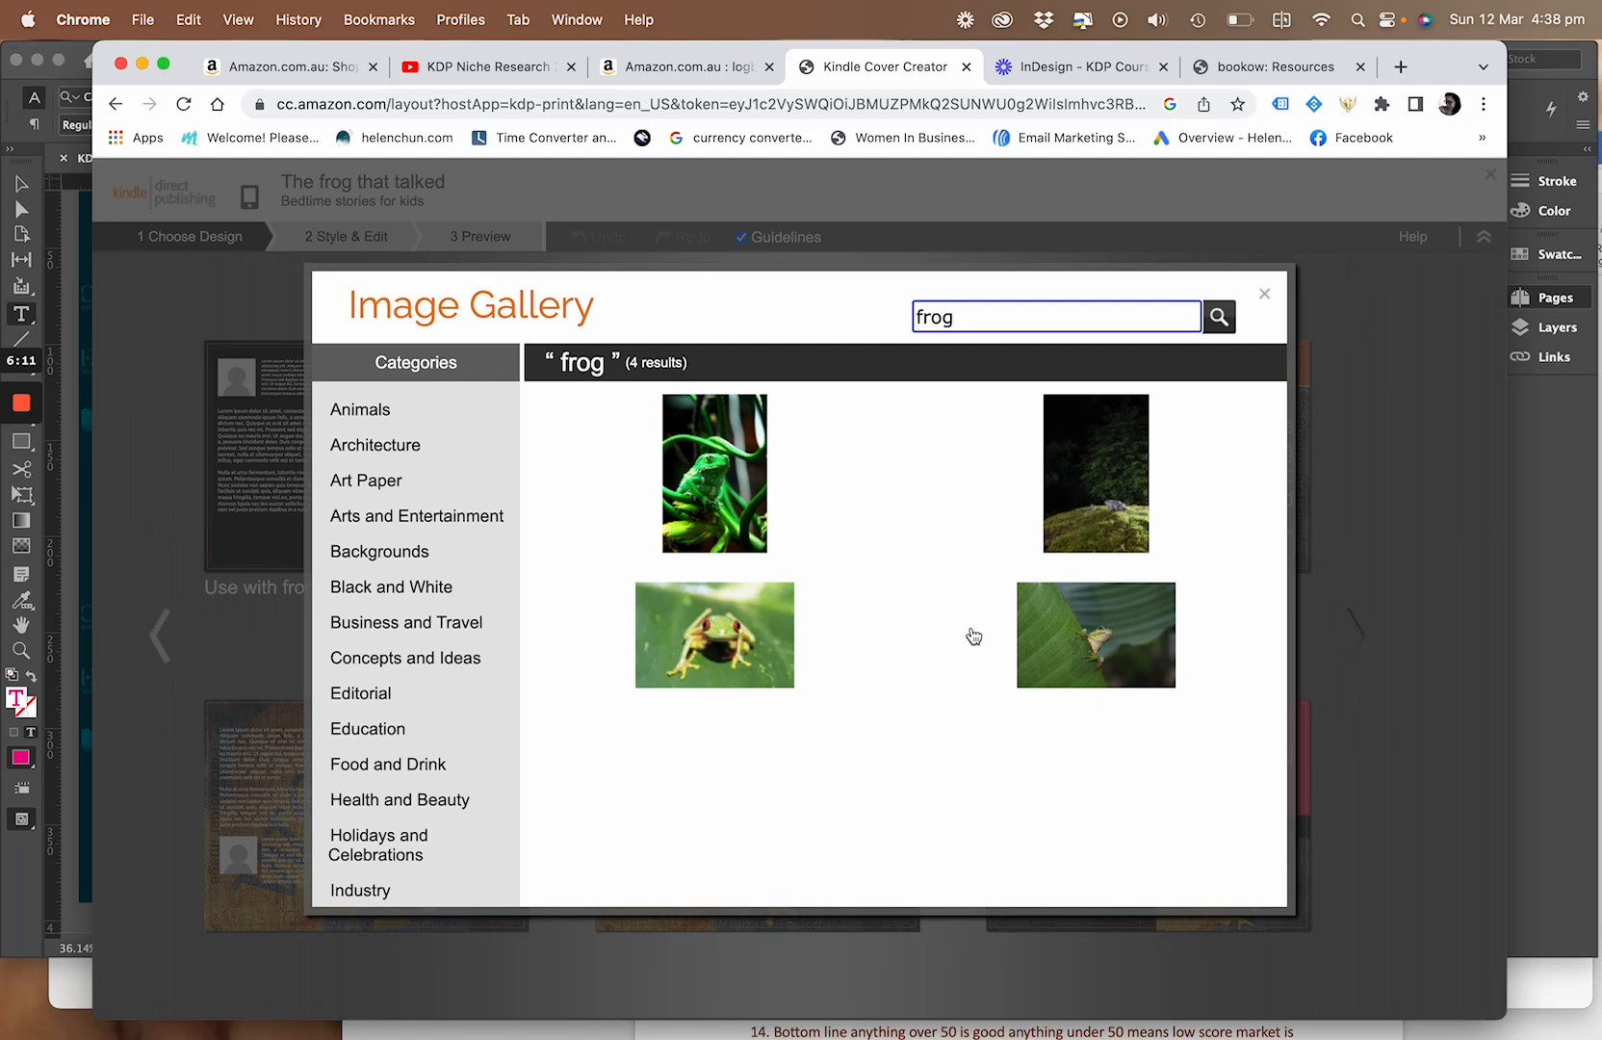
click(711, 449)
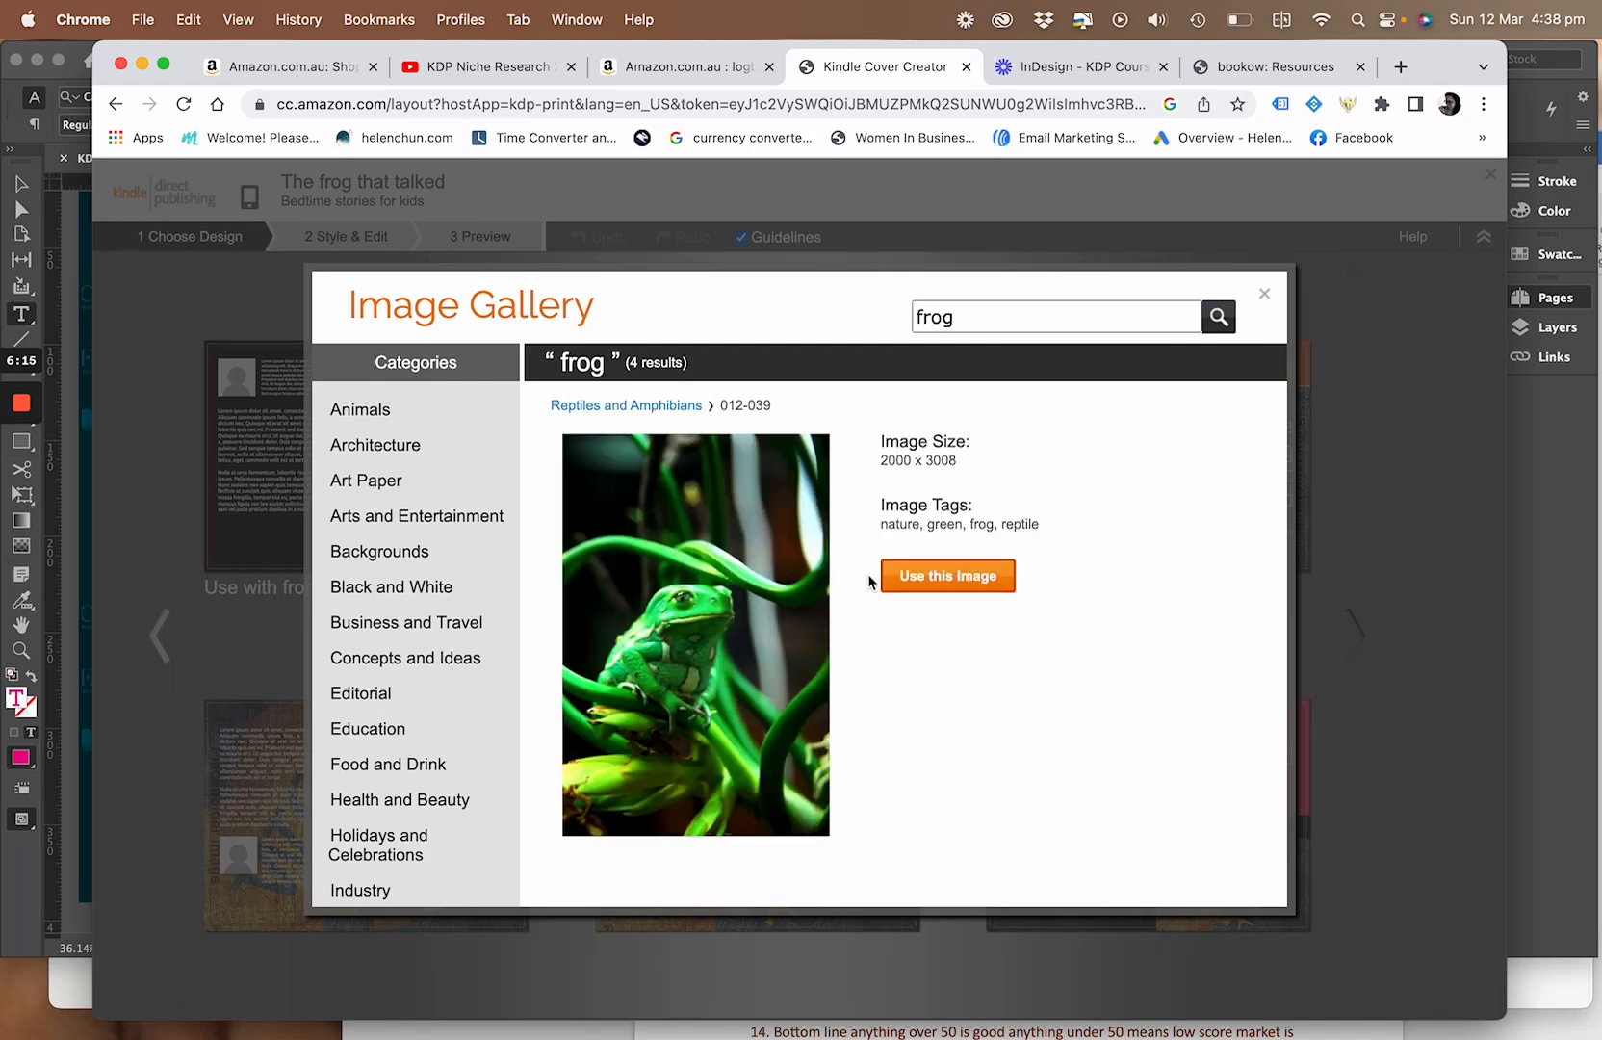
click(895, 580)
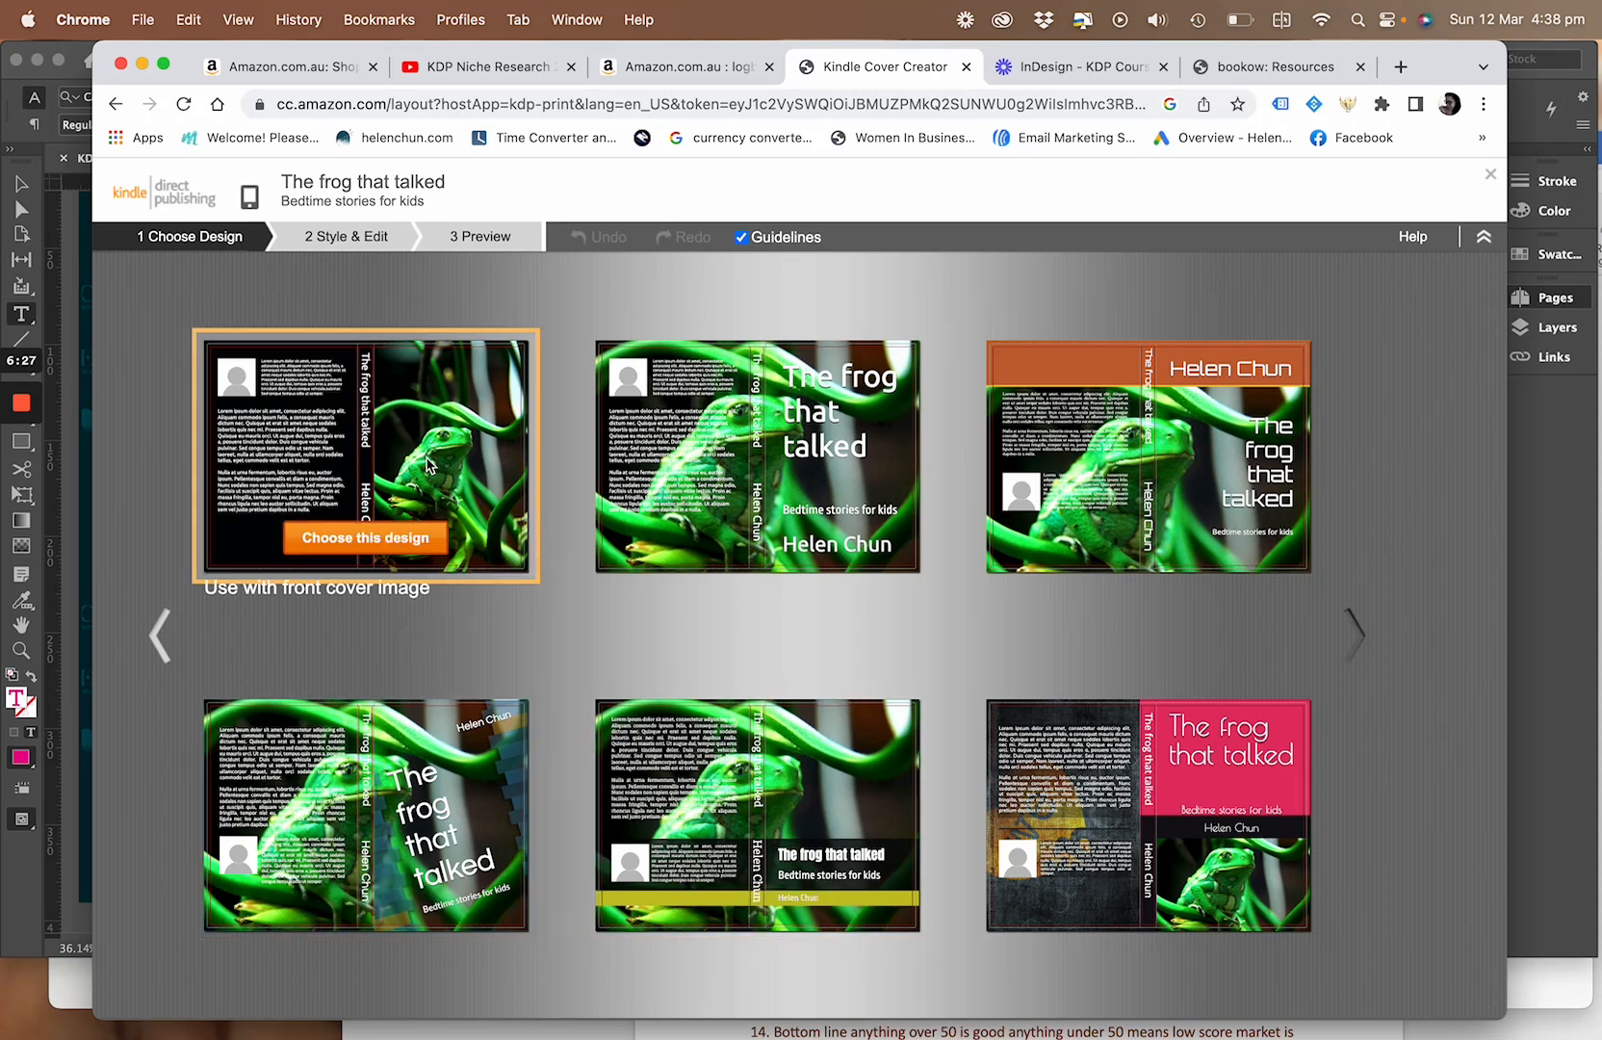
click(401, 537)
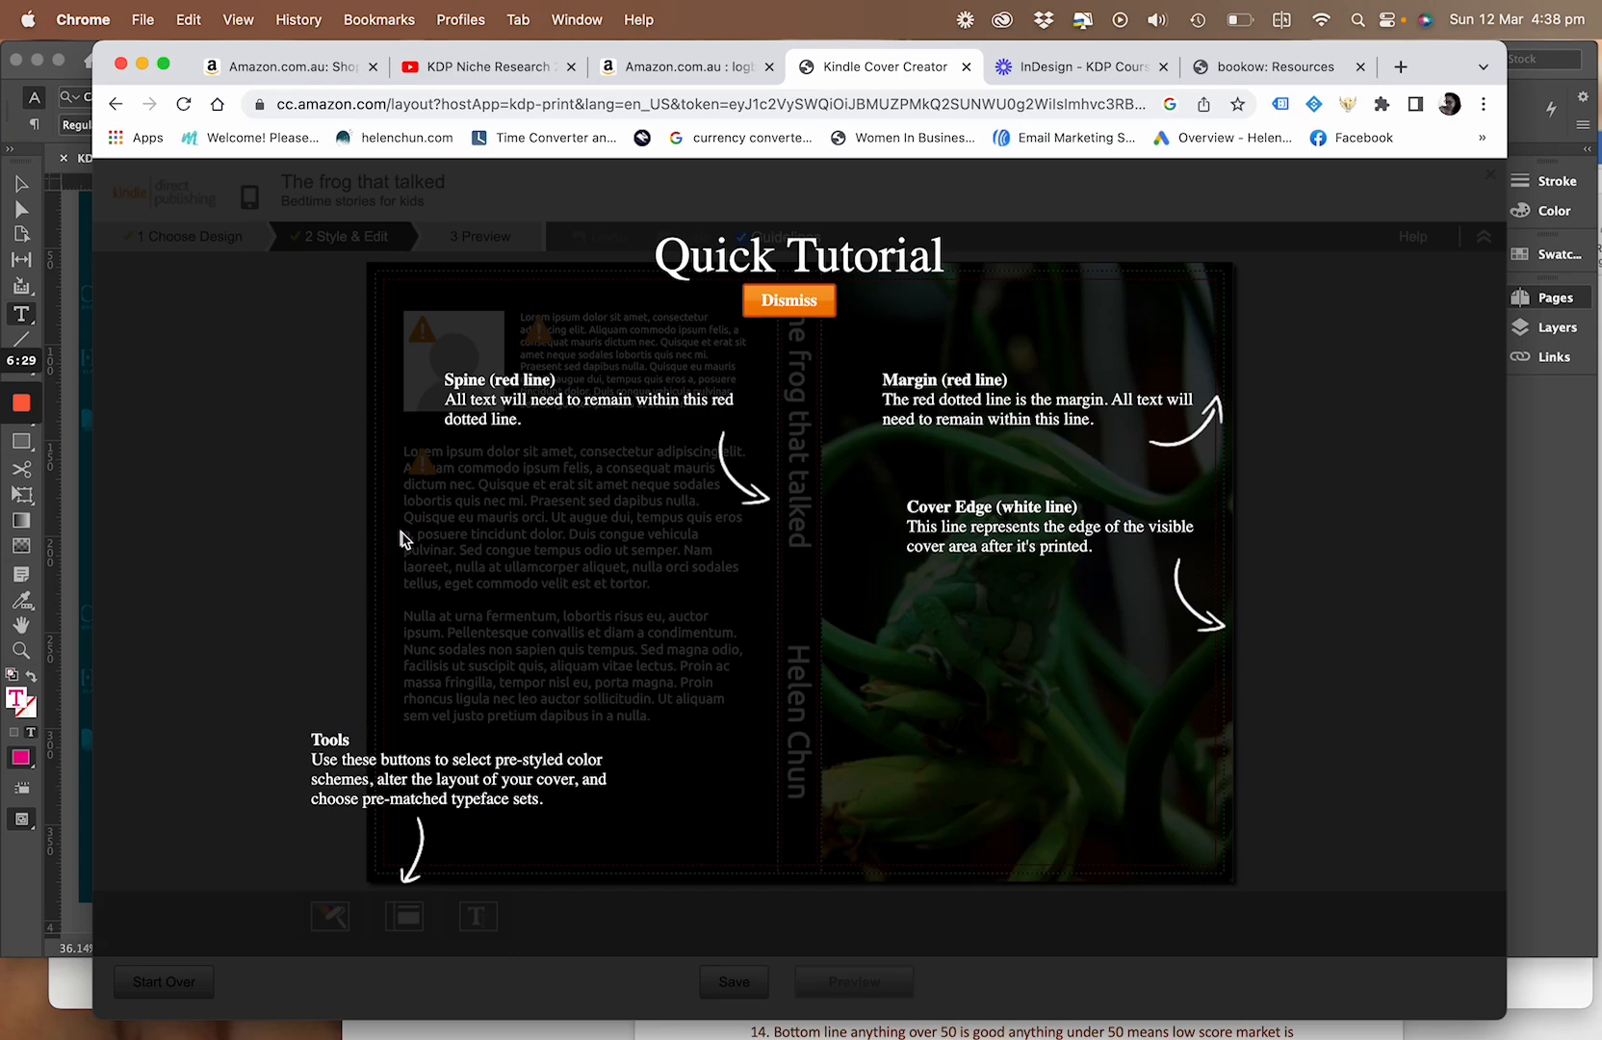
Dismiss the quick tutorial and replace the author biography placeholder on the back cover with "bio i'm a frog lover"
click(781, 306)
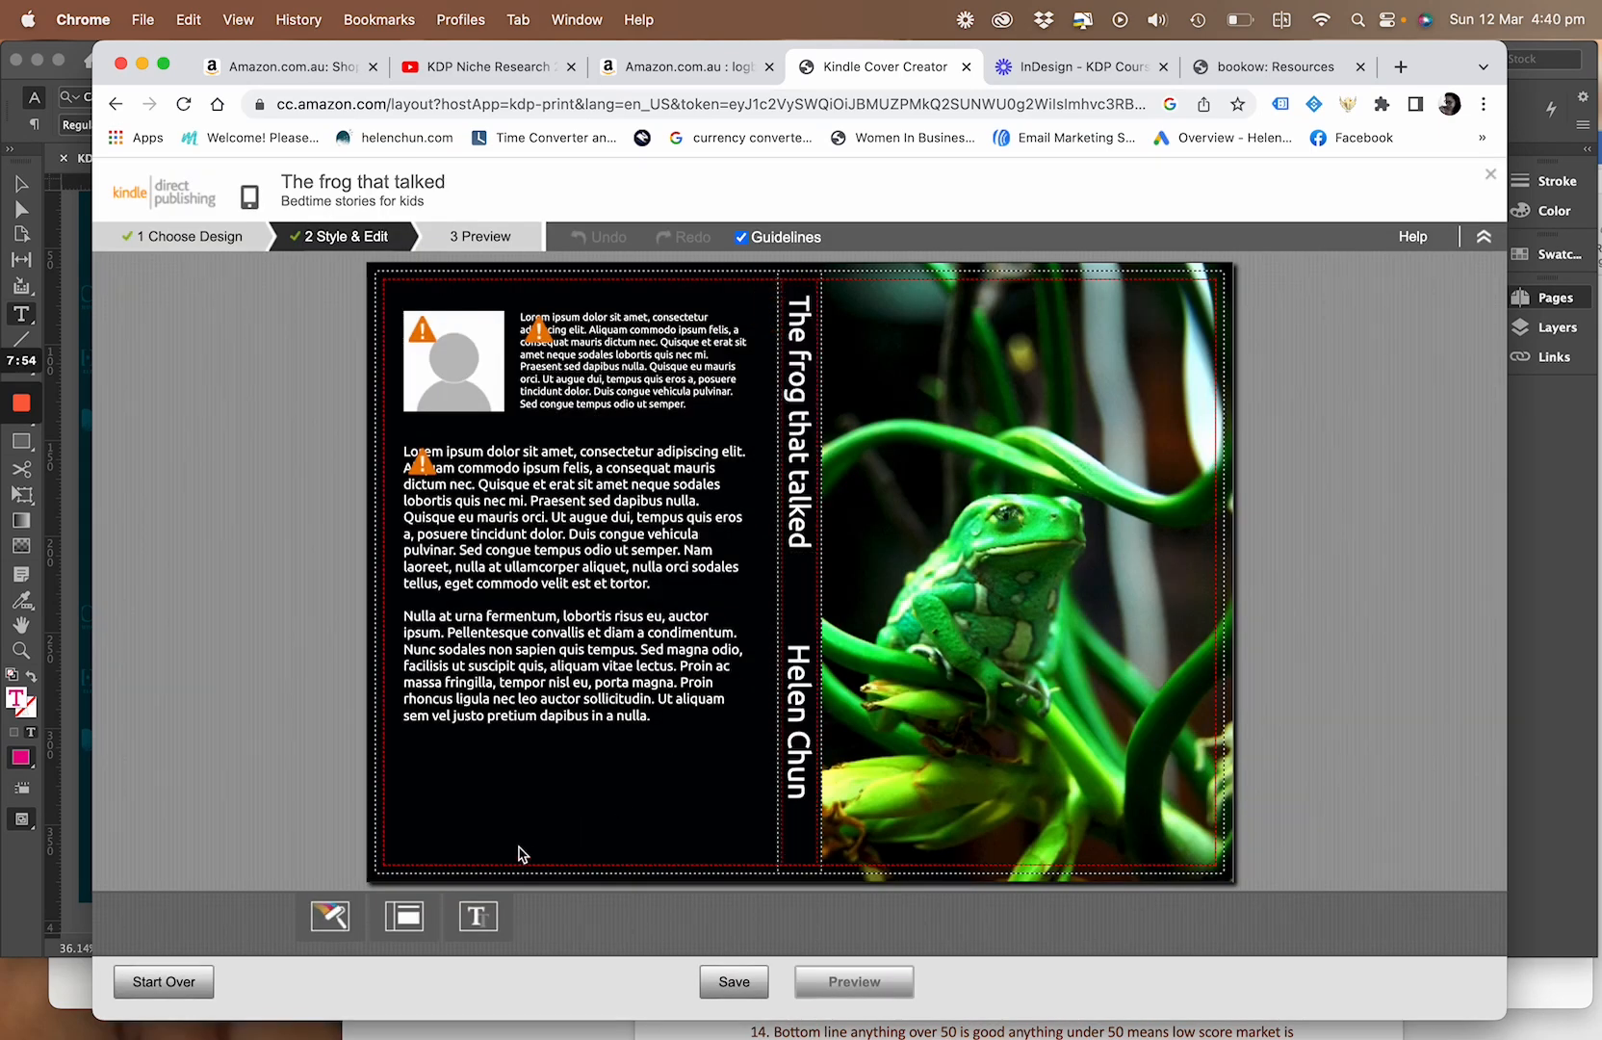
click(605, 364)
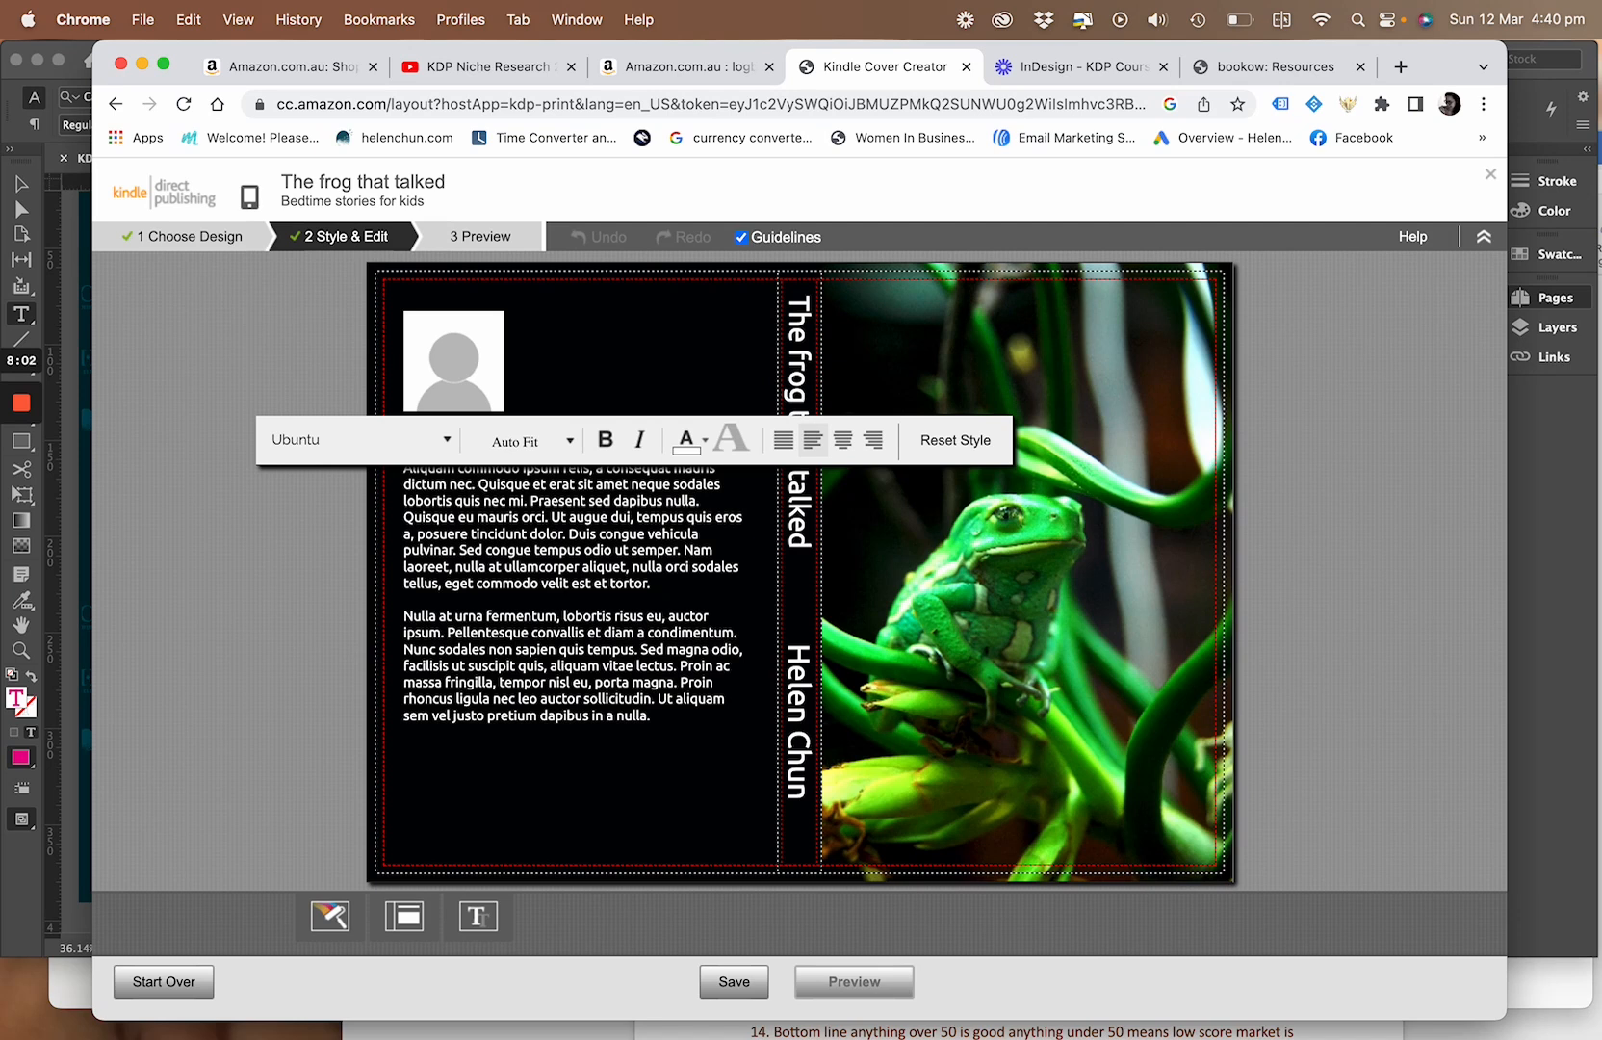
text(bio i)
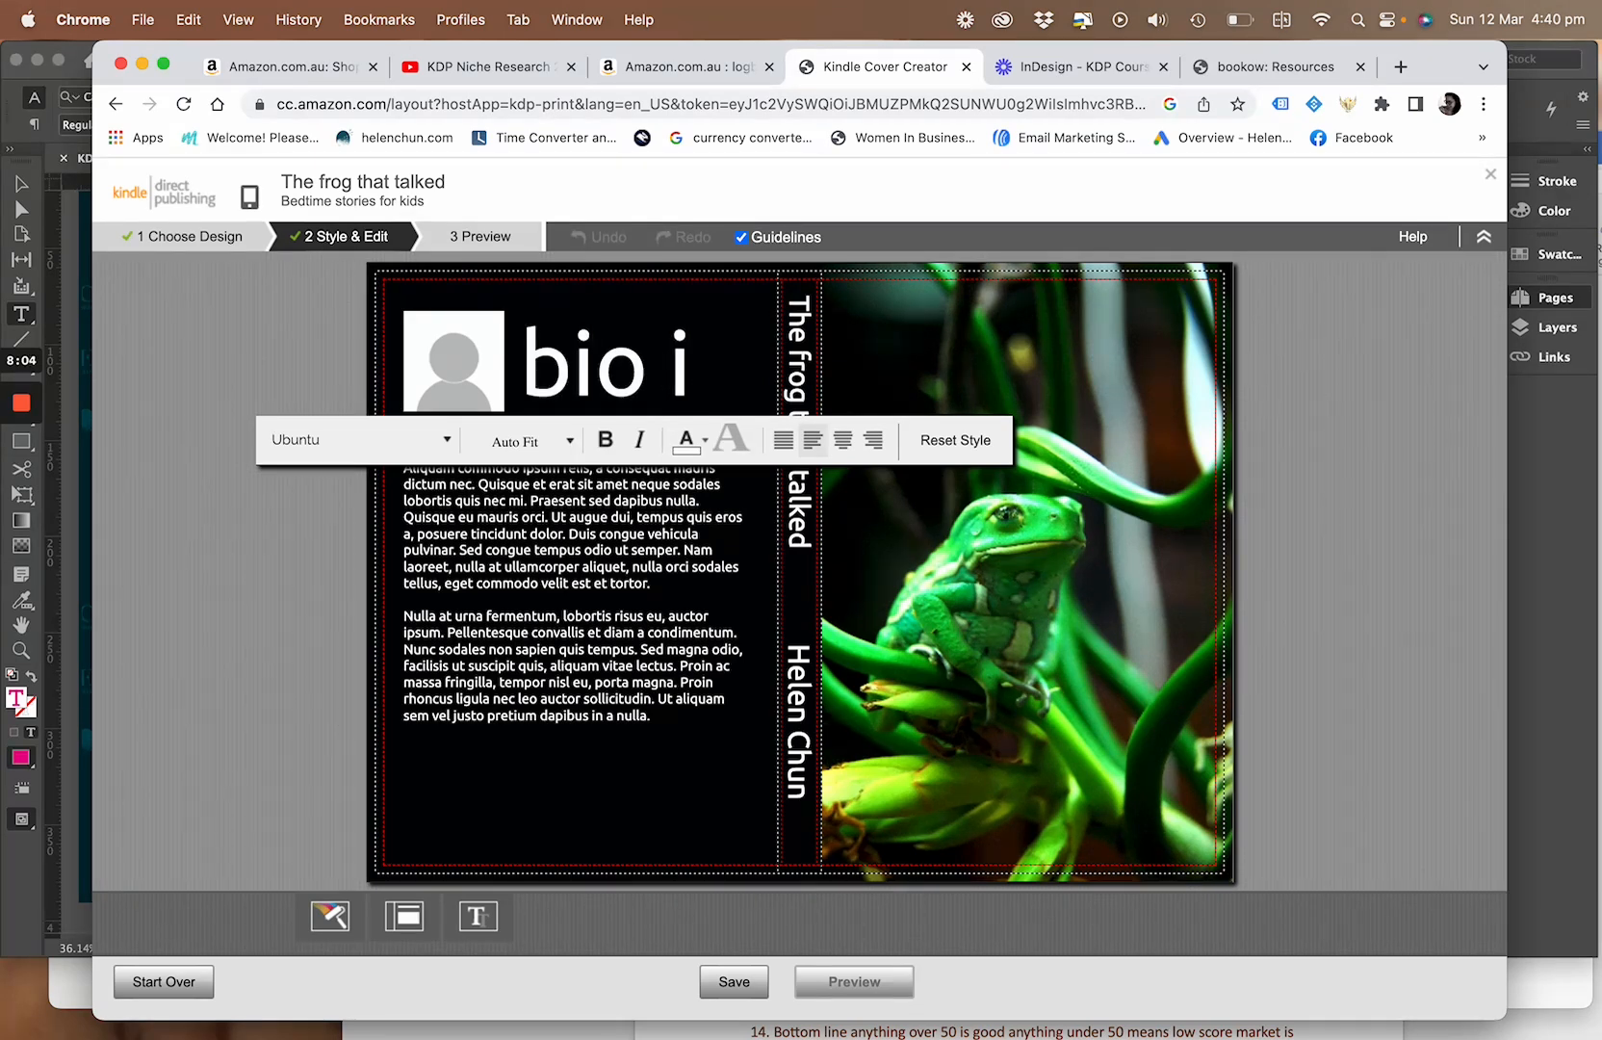
text('m a frog)
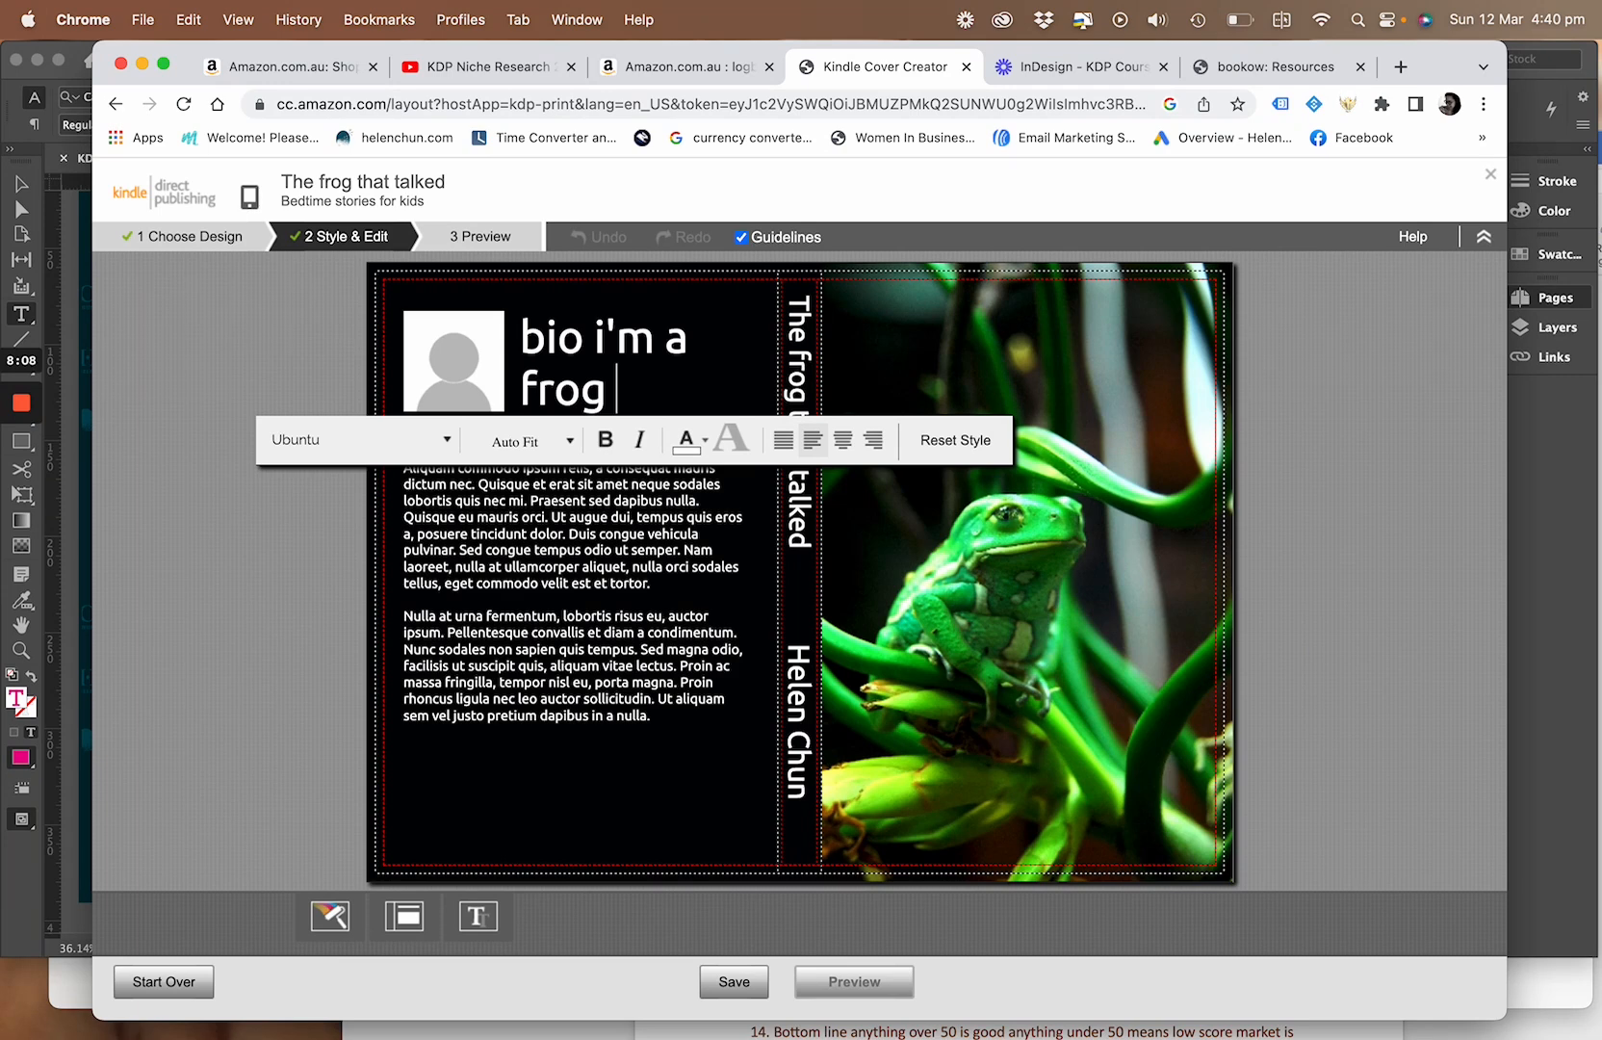
text( lover)
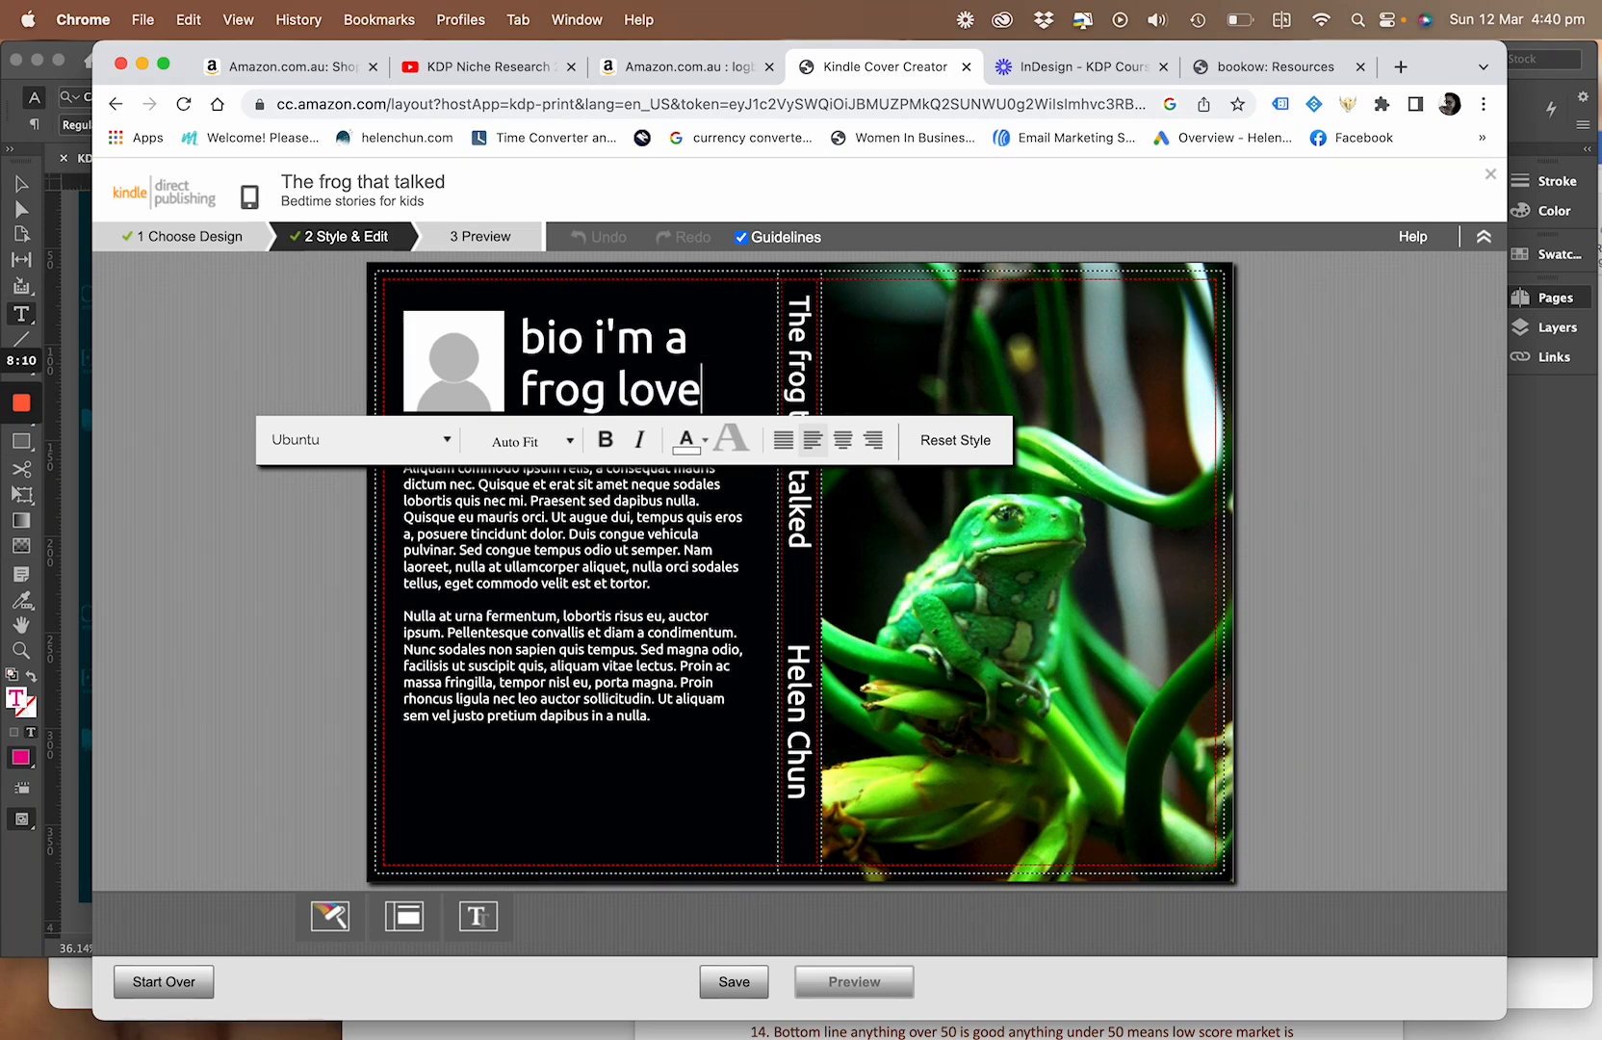
Format the whole author biography text in PT Sans at 10pt
triple_click(547, 353)
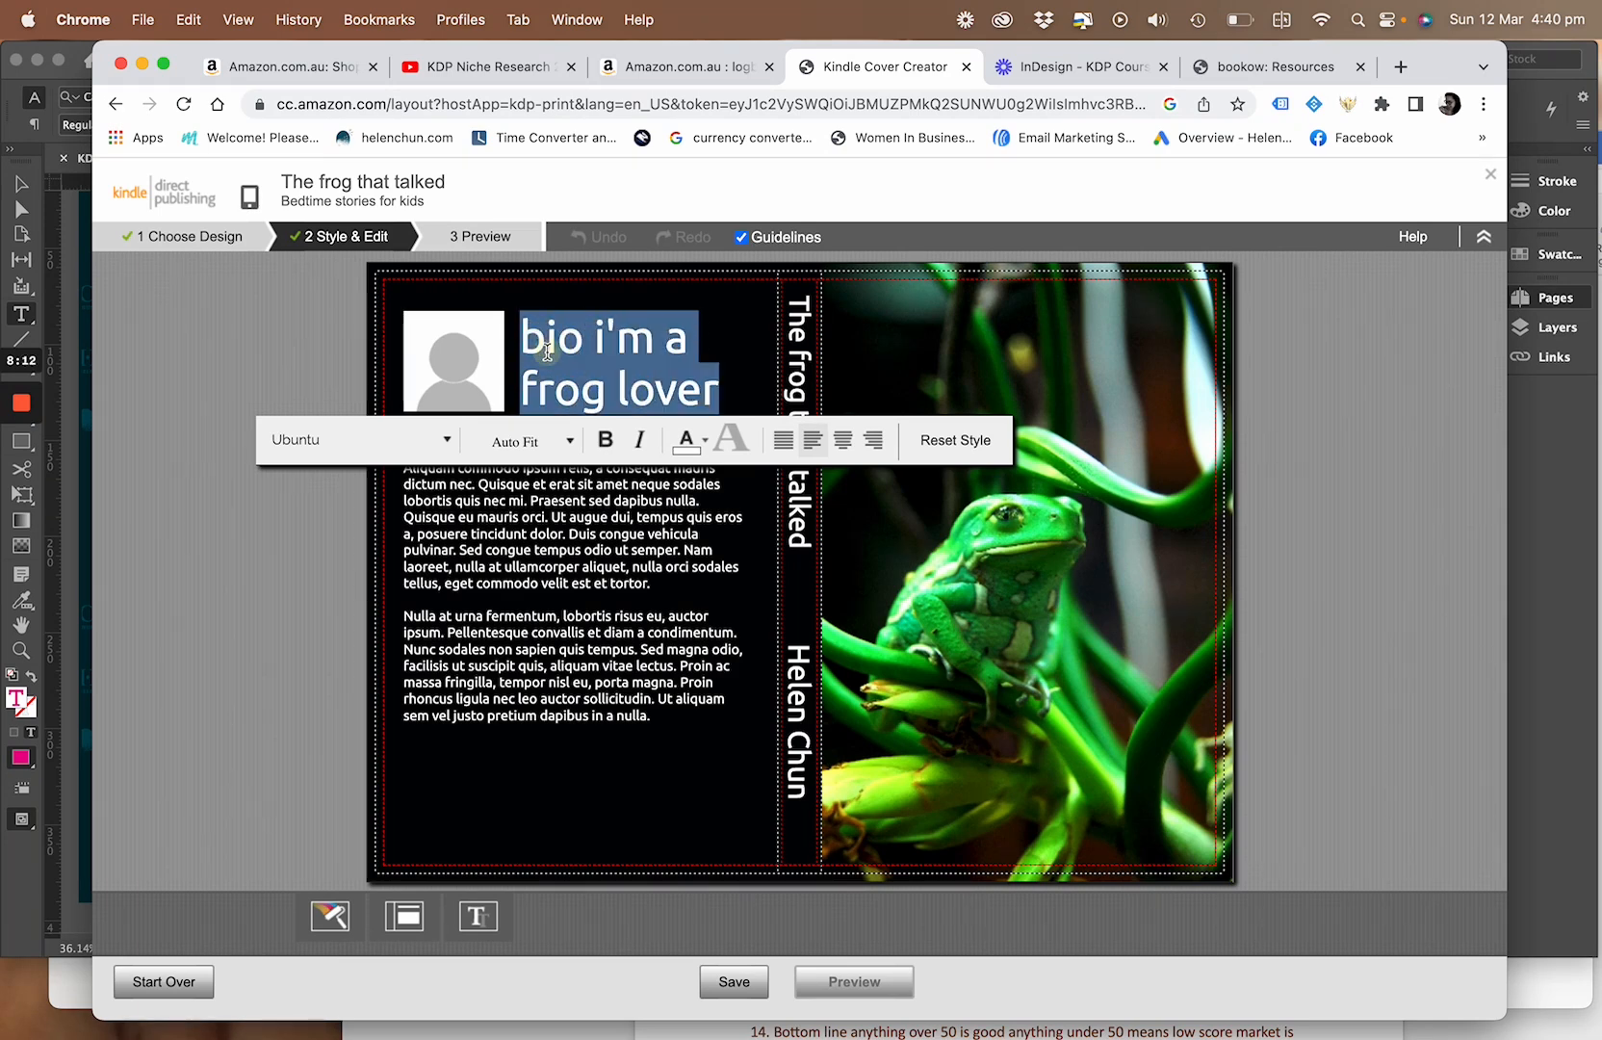
click(571, 441)
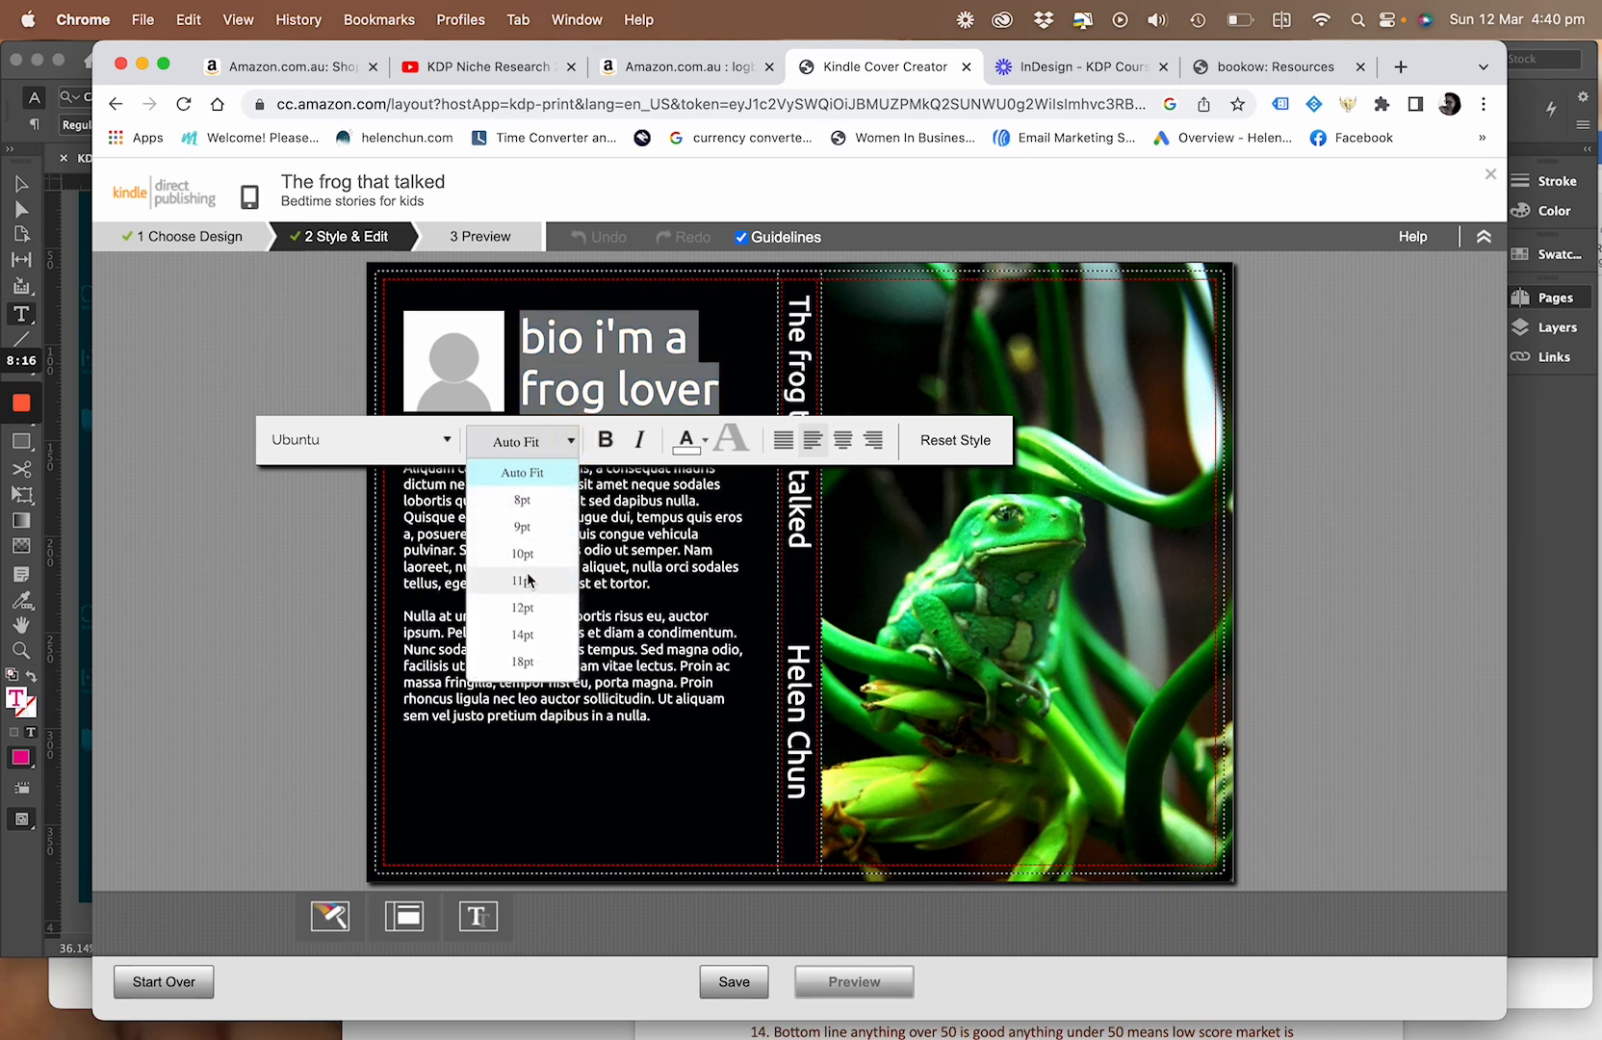
click(522, 607)
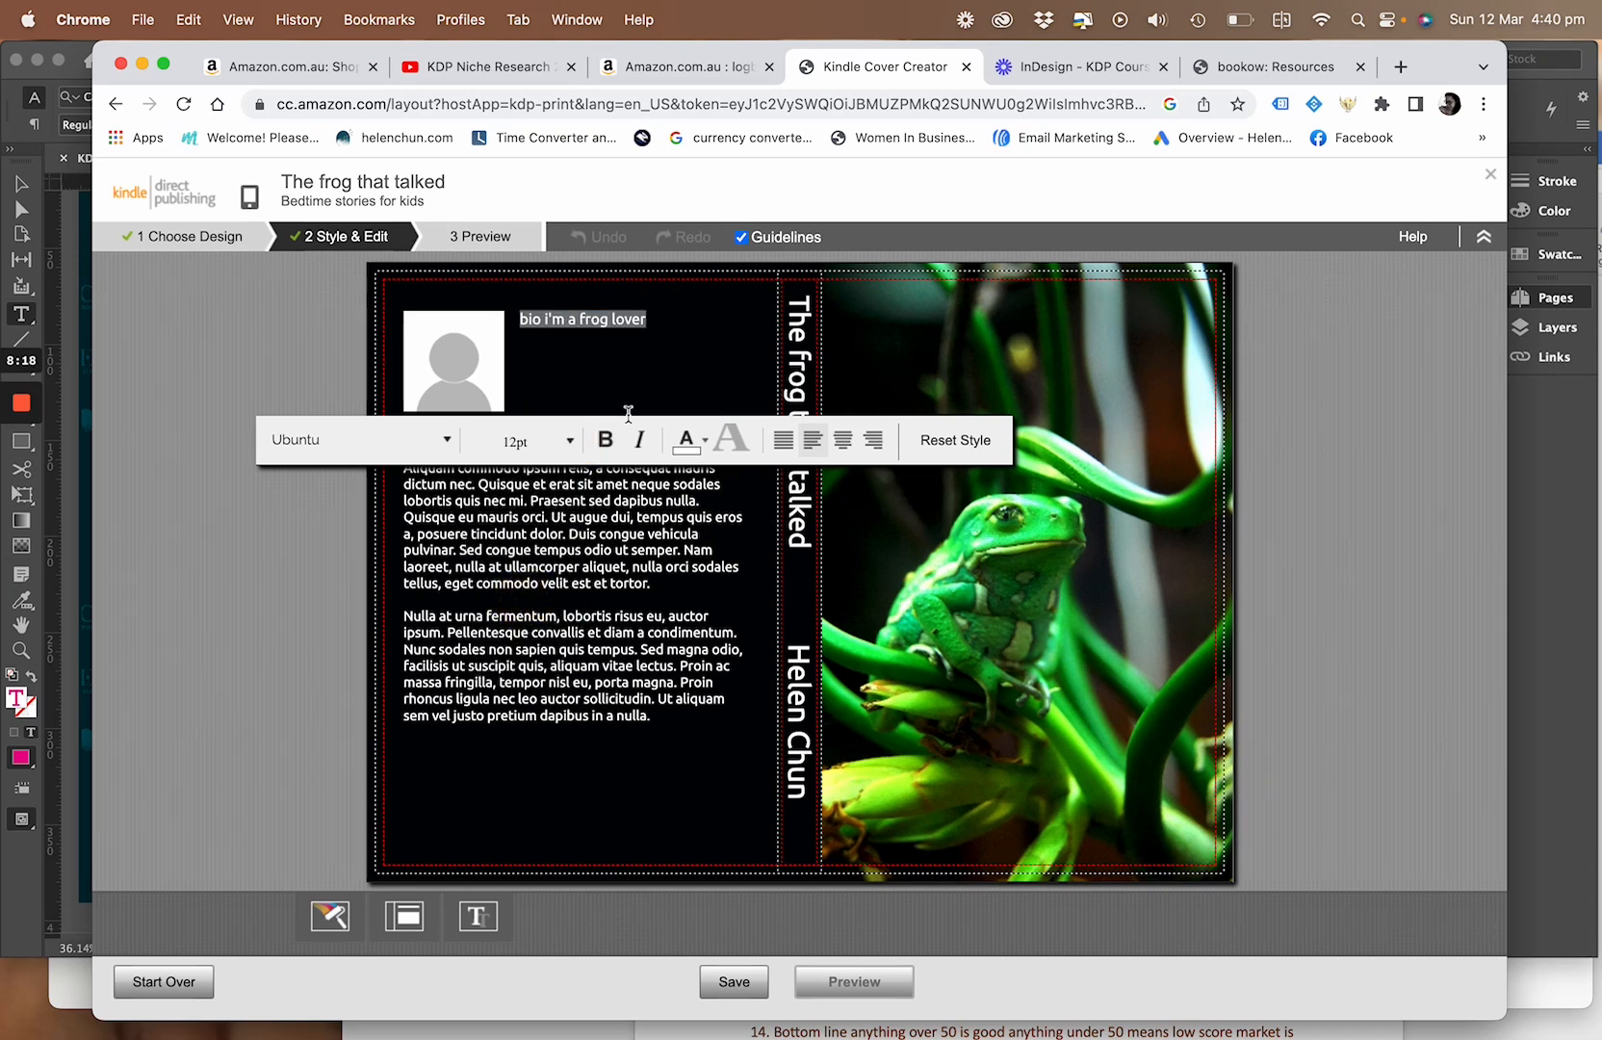
click(570, 441)
click(534, 556)
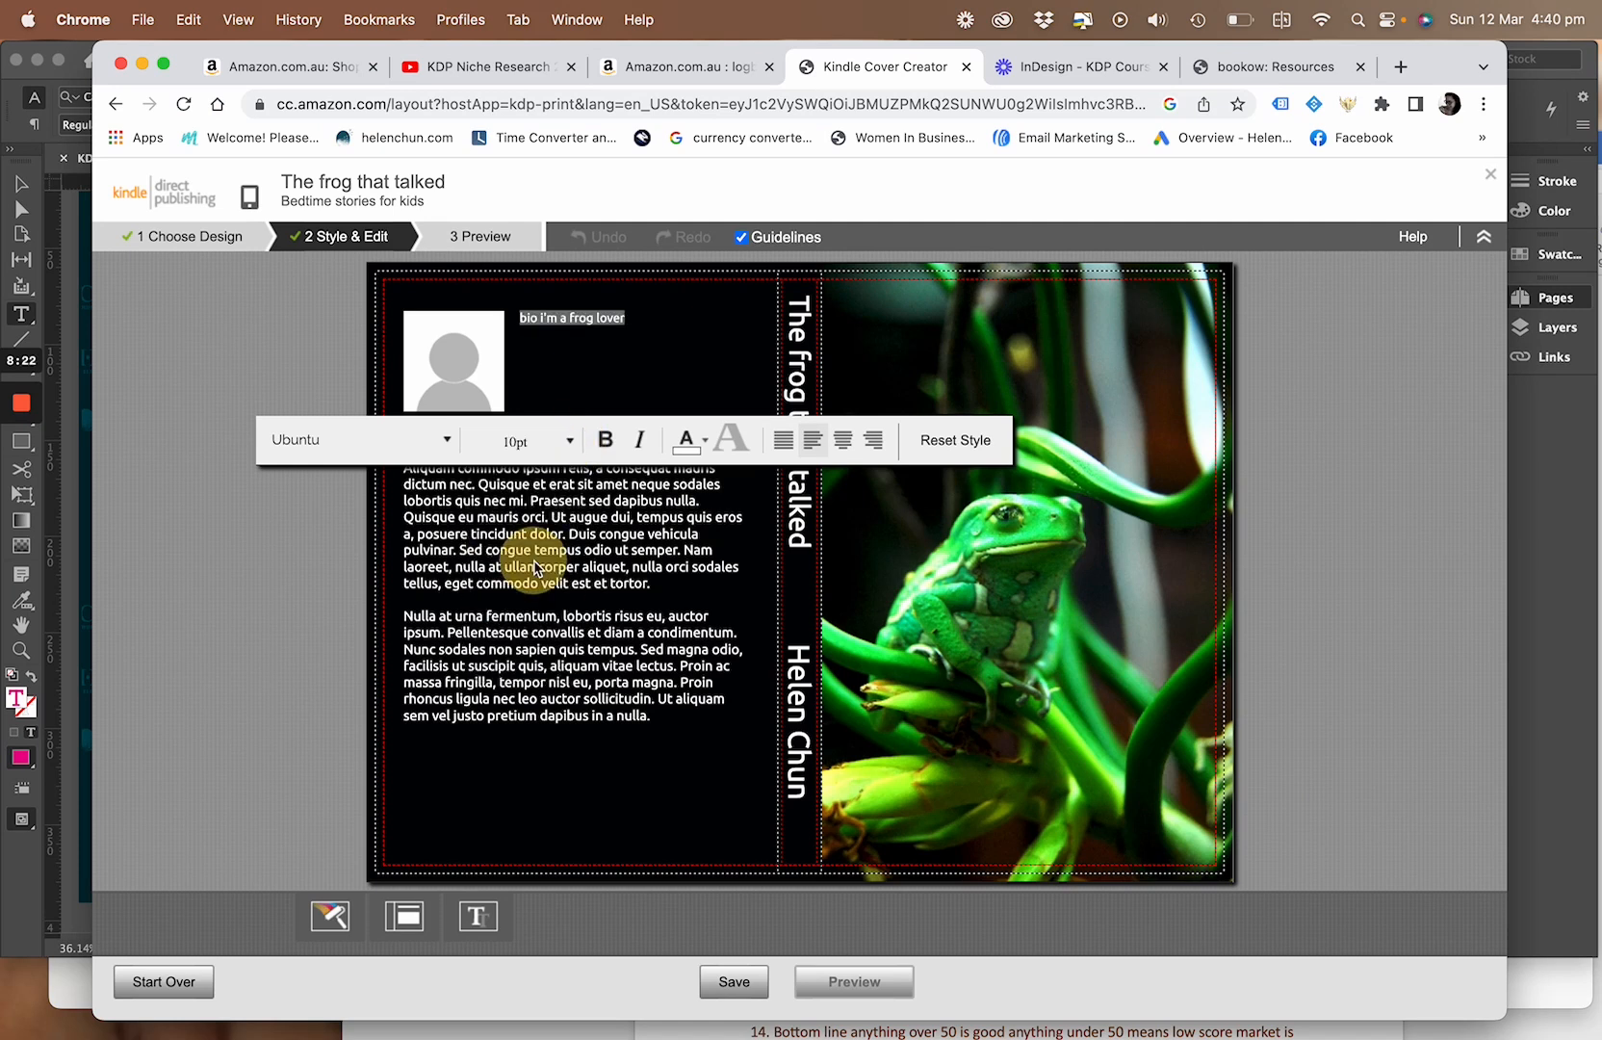
click(443, 443)
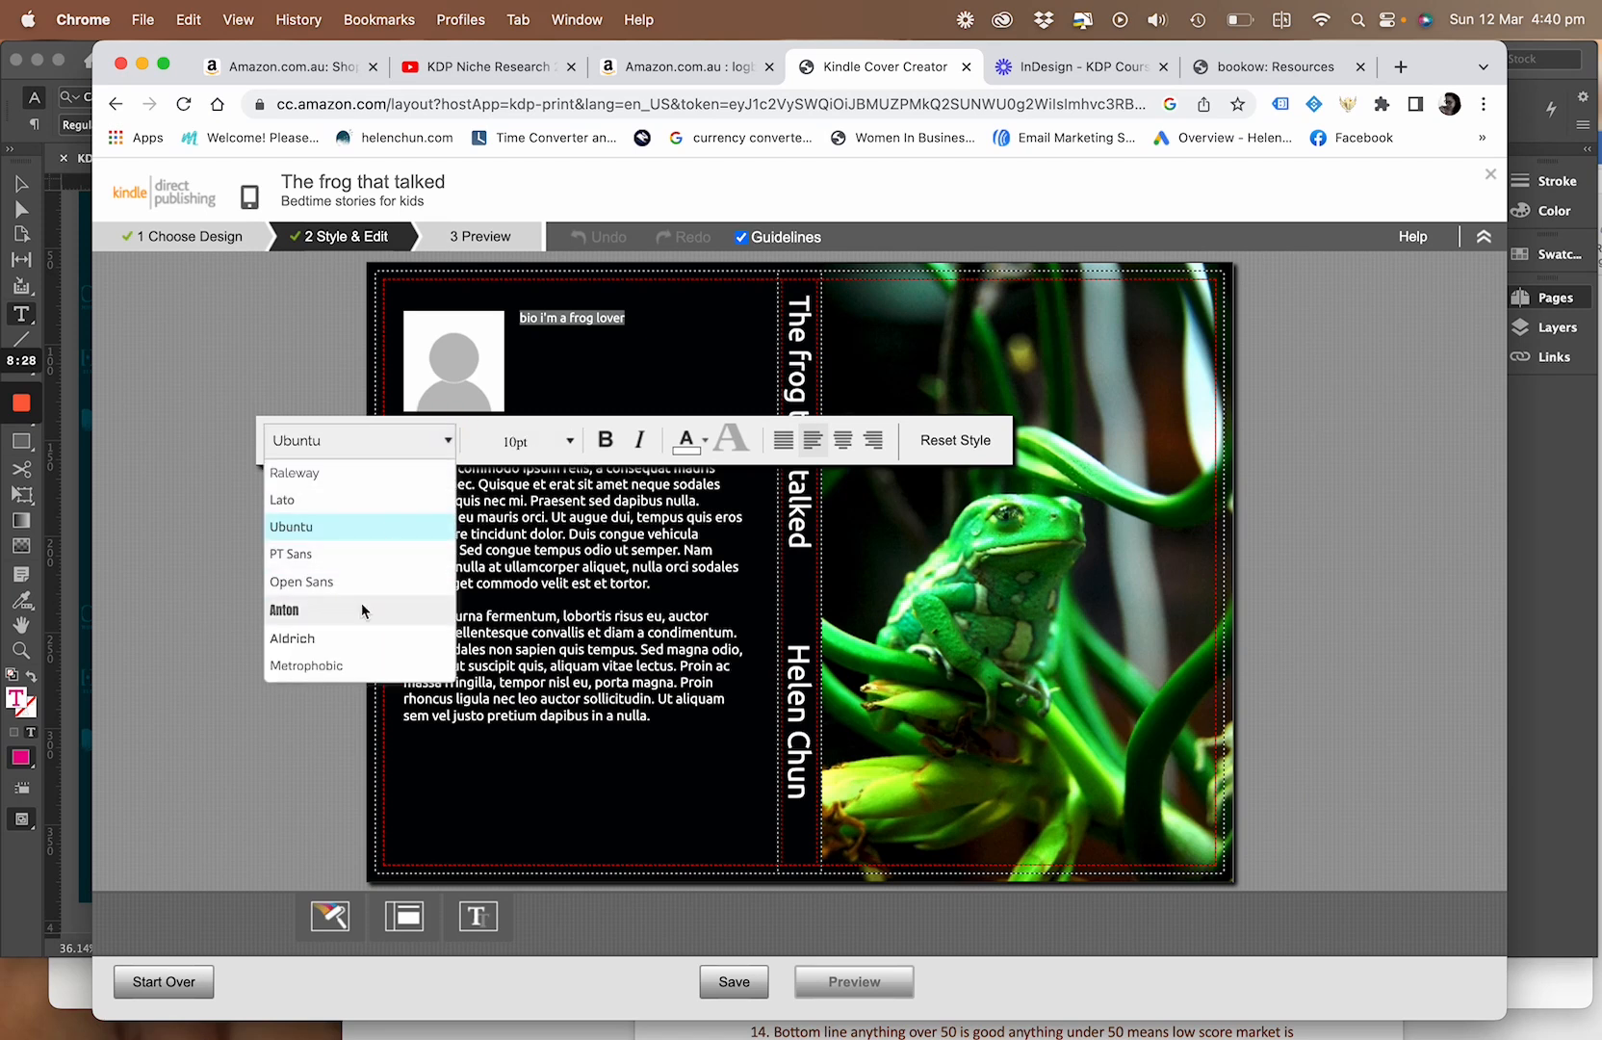
click(347, 556)
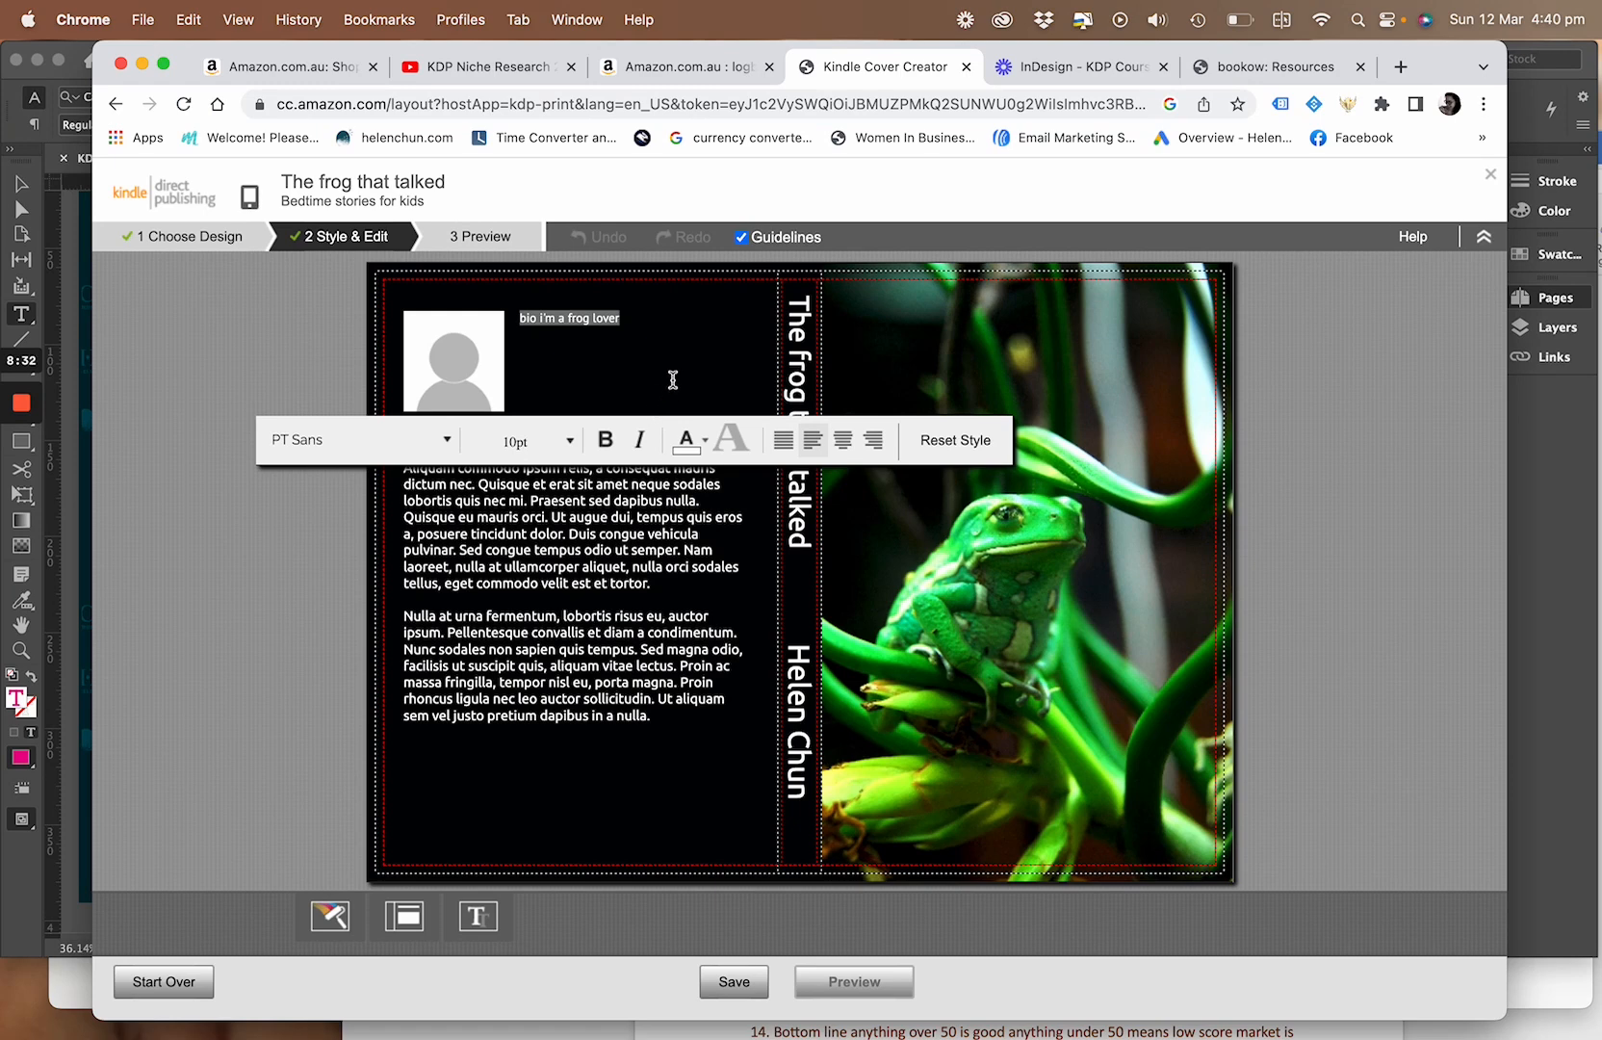
click(673, 339)
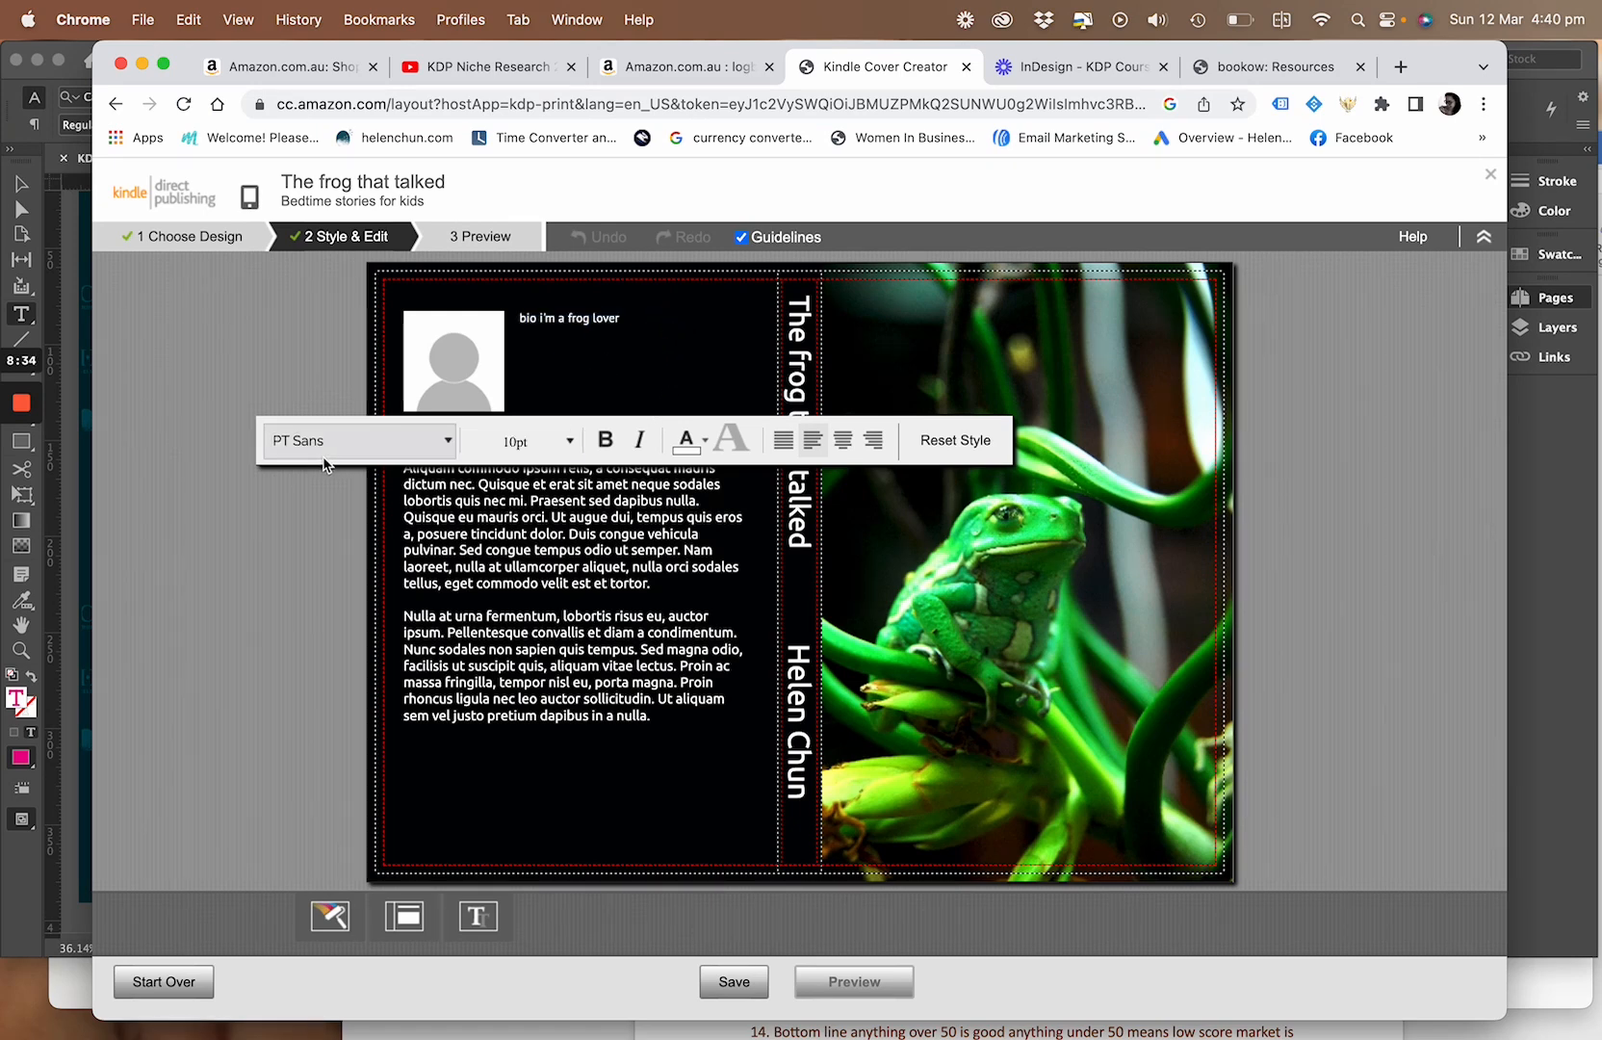
Replace the back cover's description placeholder with the filler text "nmbkn,n m, m, m,"
click(431, 550)
click(435, 501)
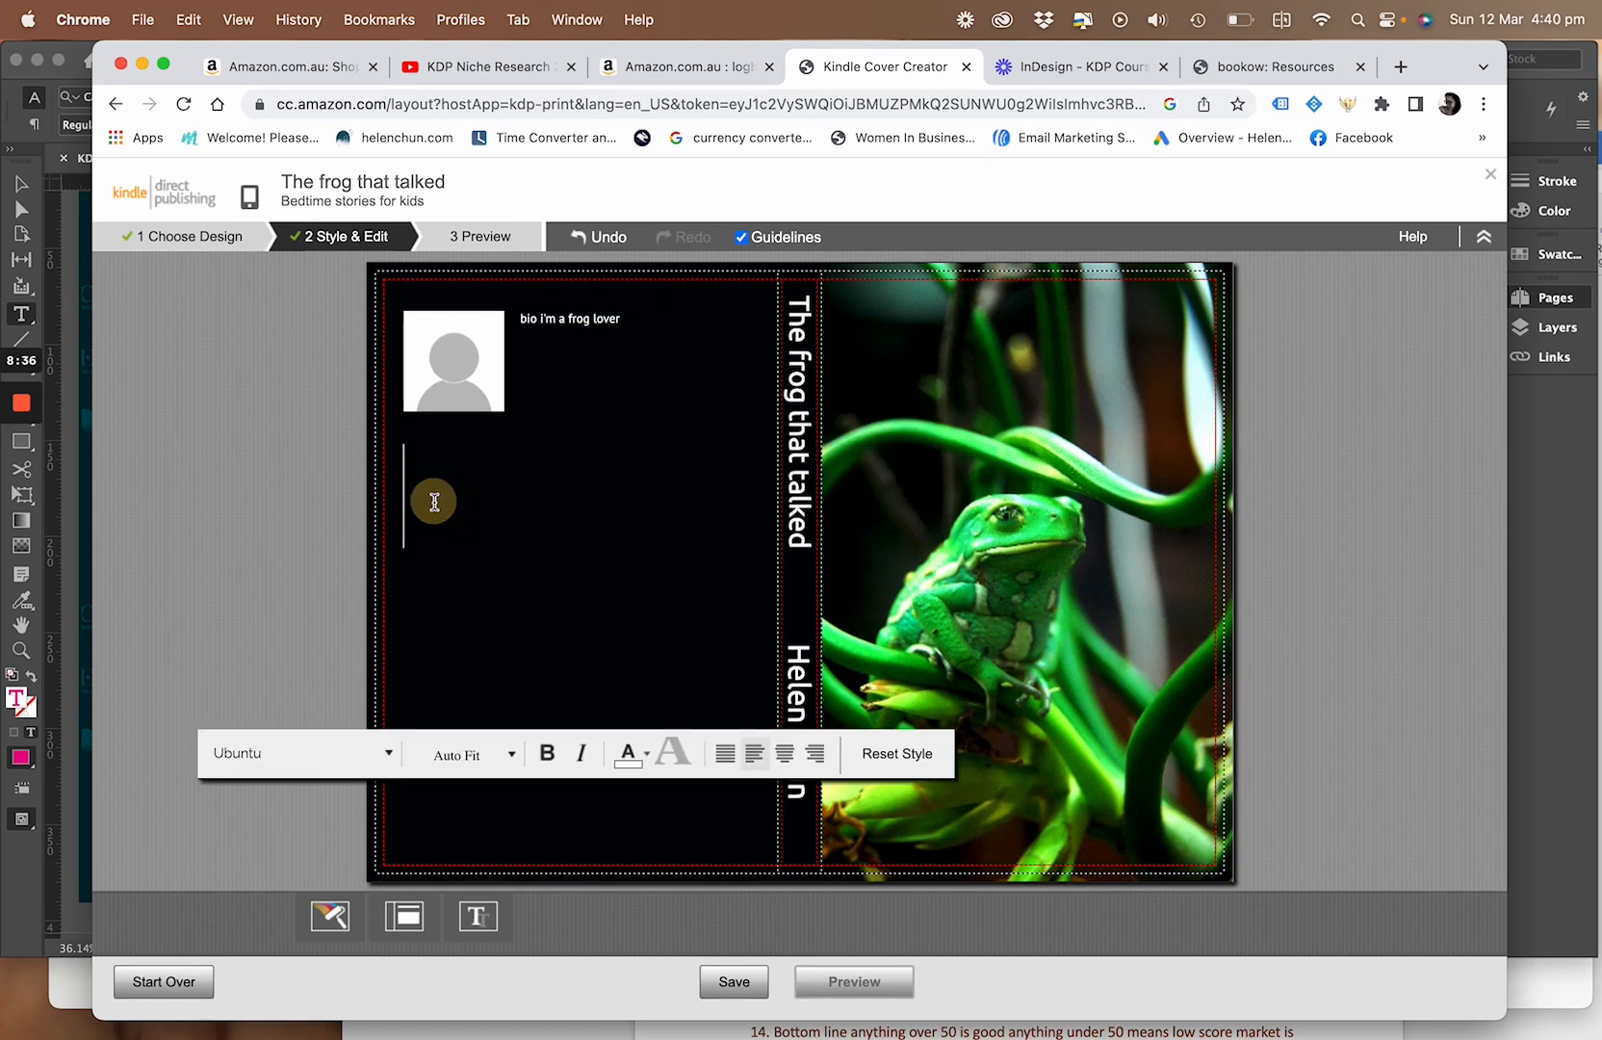
text(nmbkn,n)
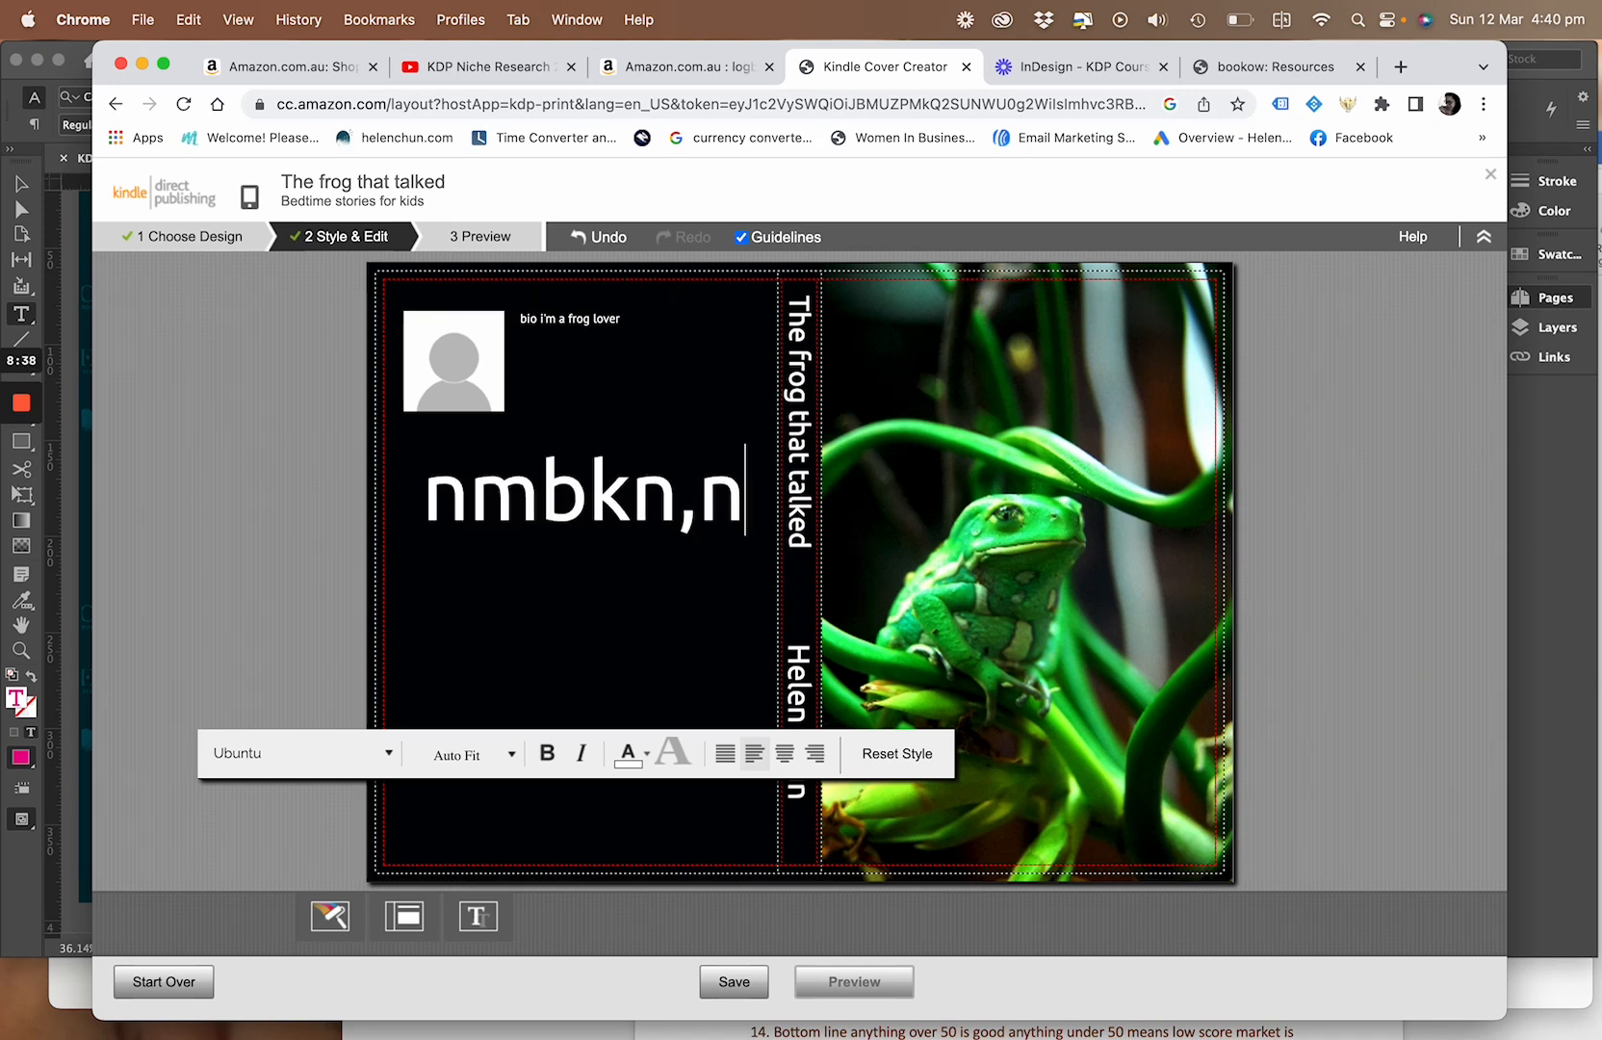
text(m, m, m,)
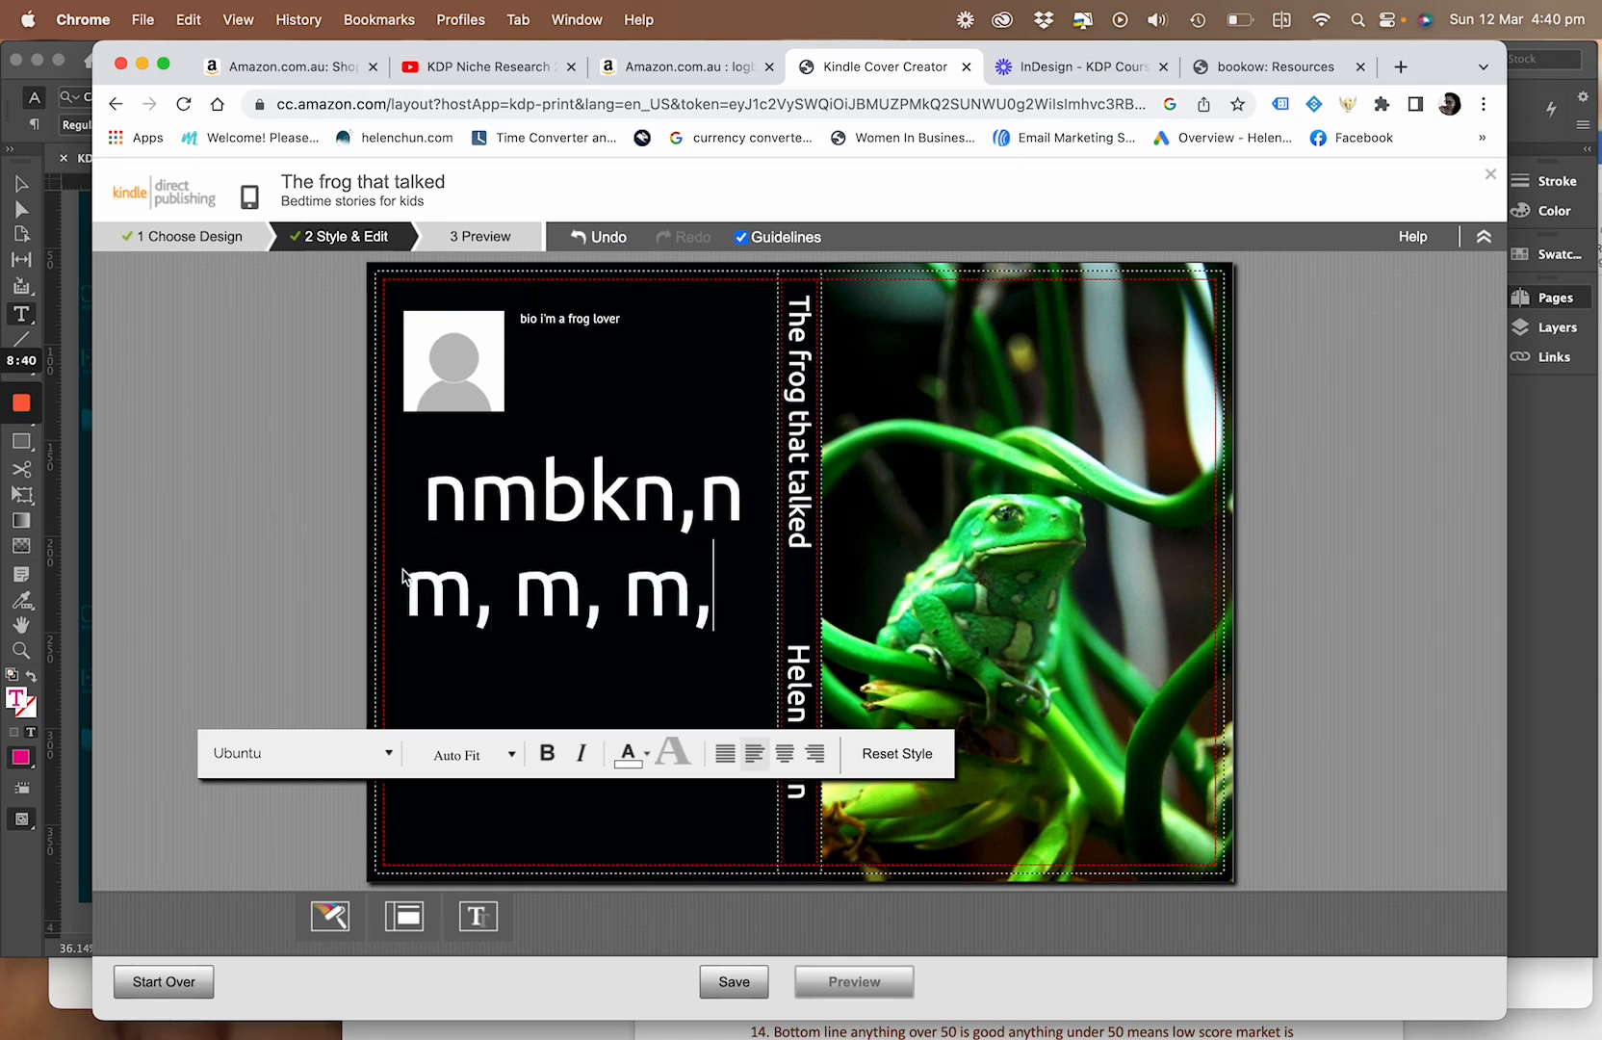
Format the back cover's description text in PT Sans at 10pt
triple_click(687, 568)
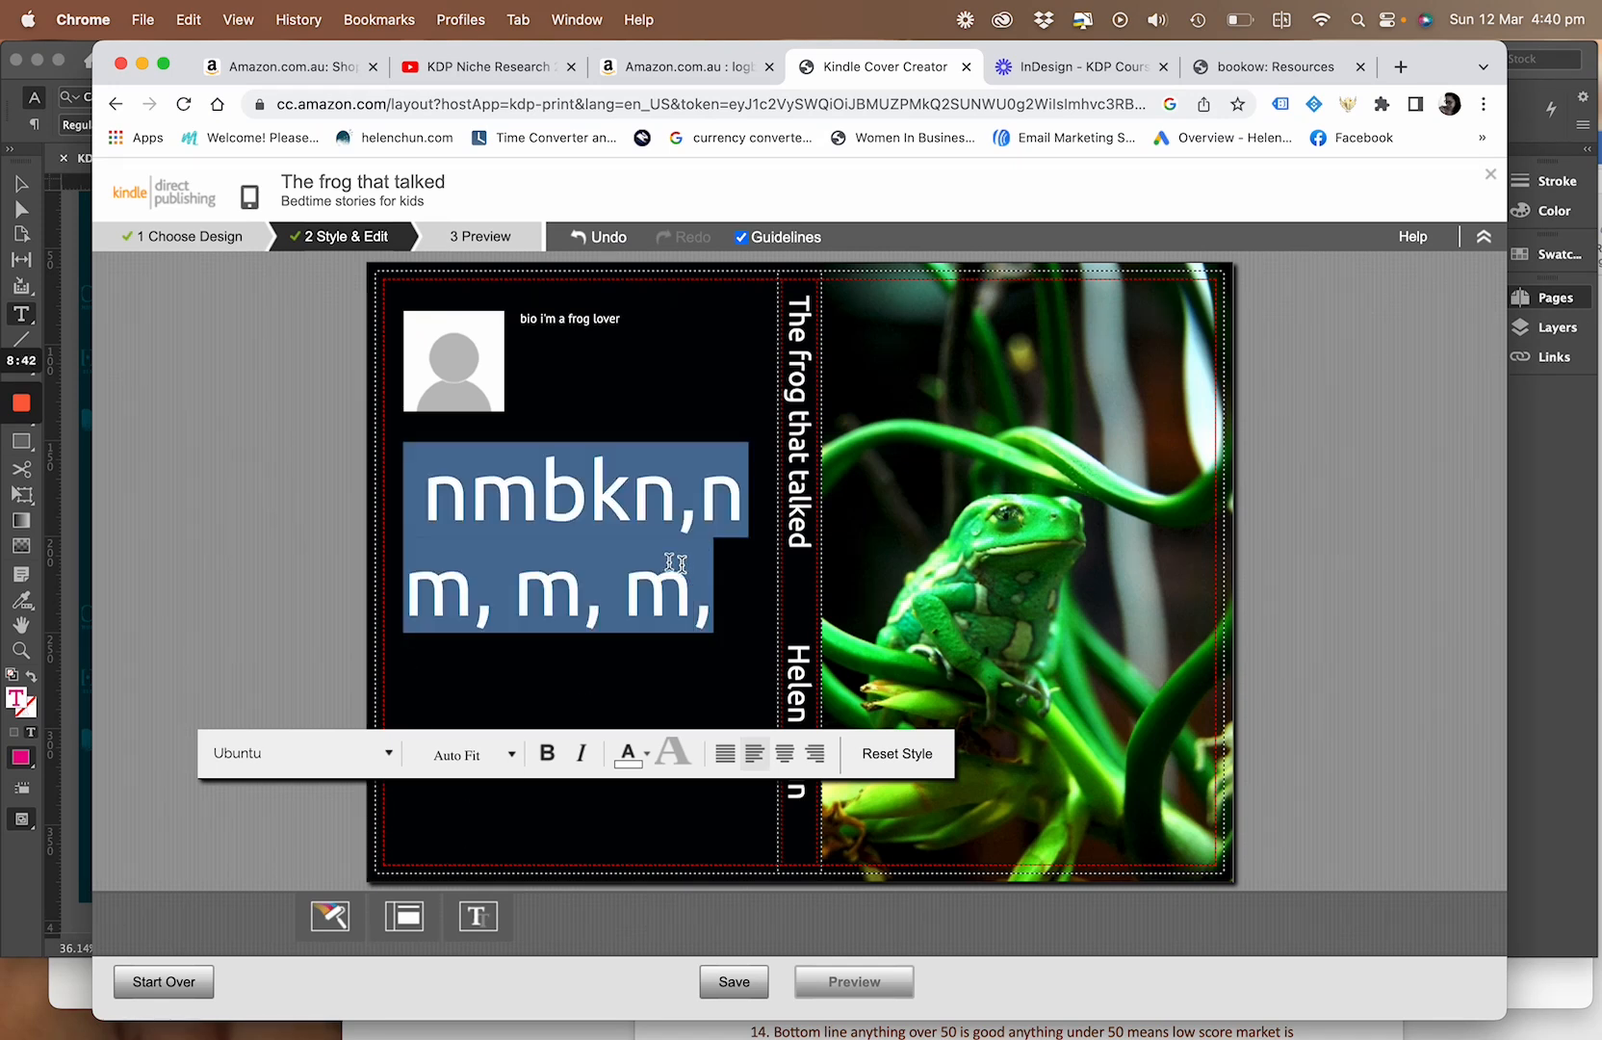
click(388, 754)
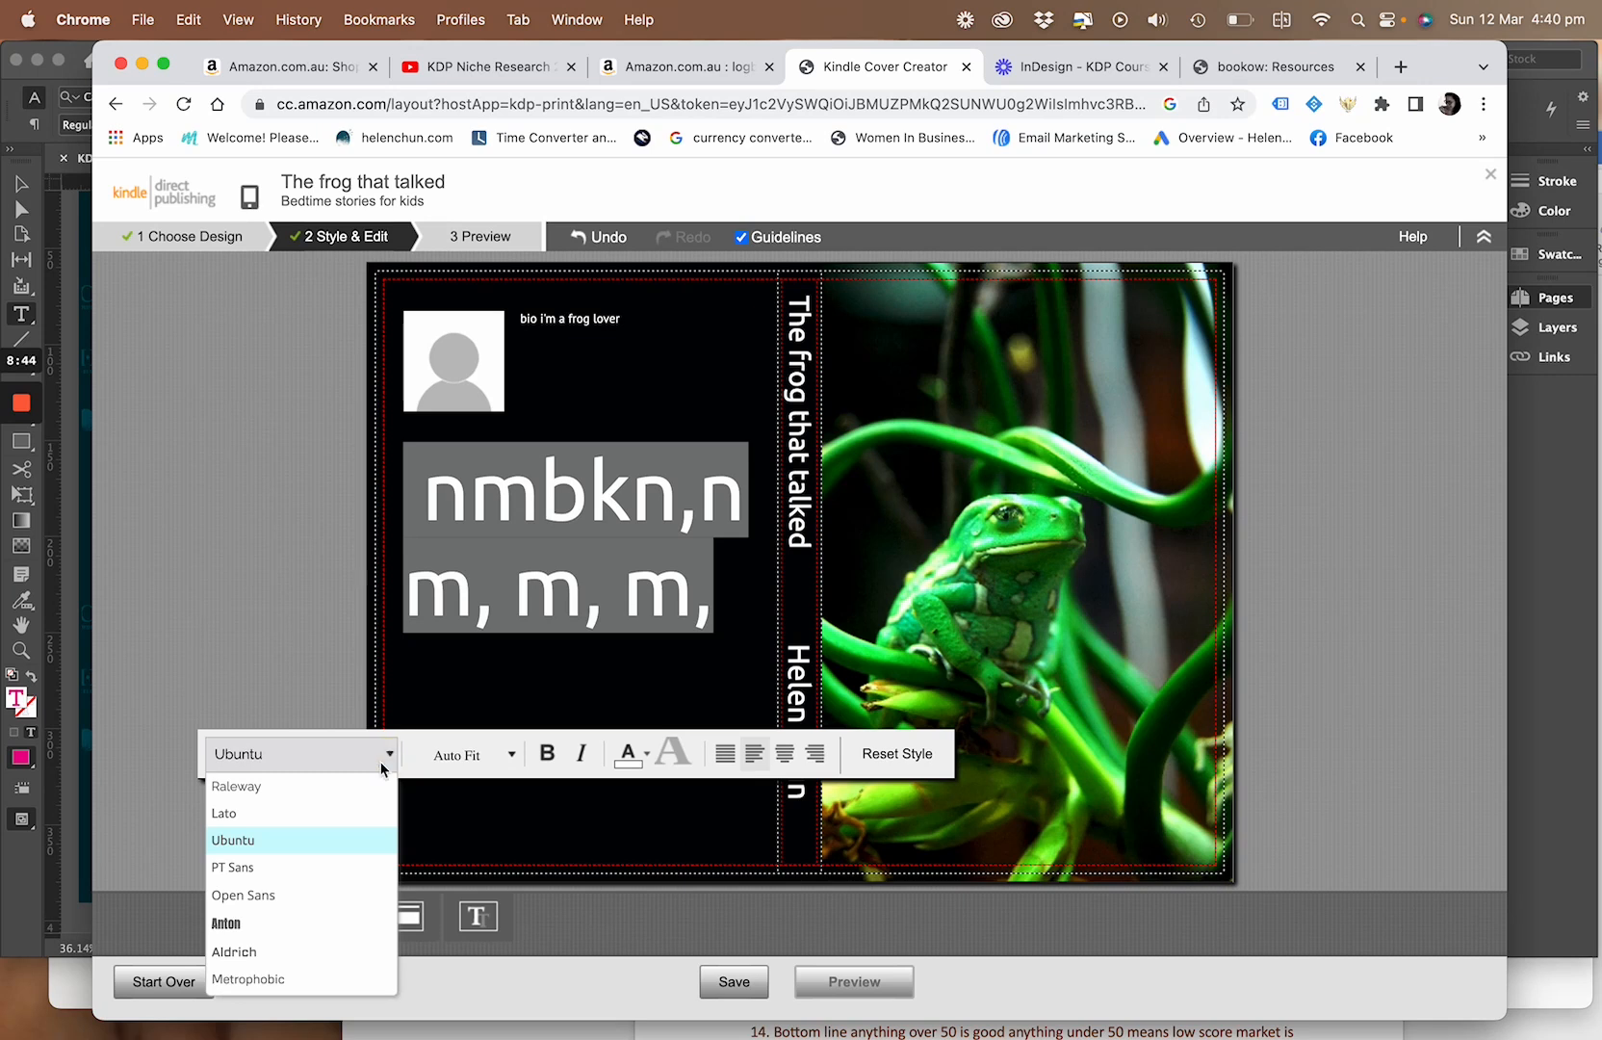
scroll(270, 911, down, 2)
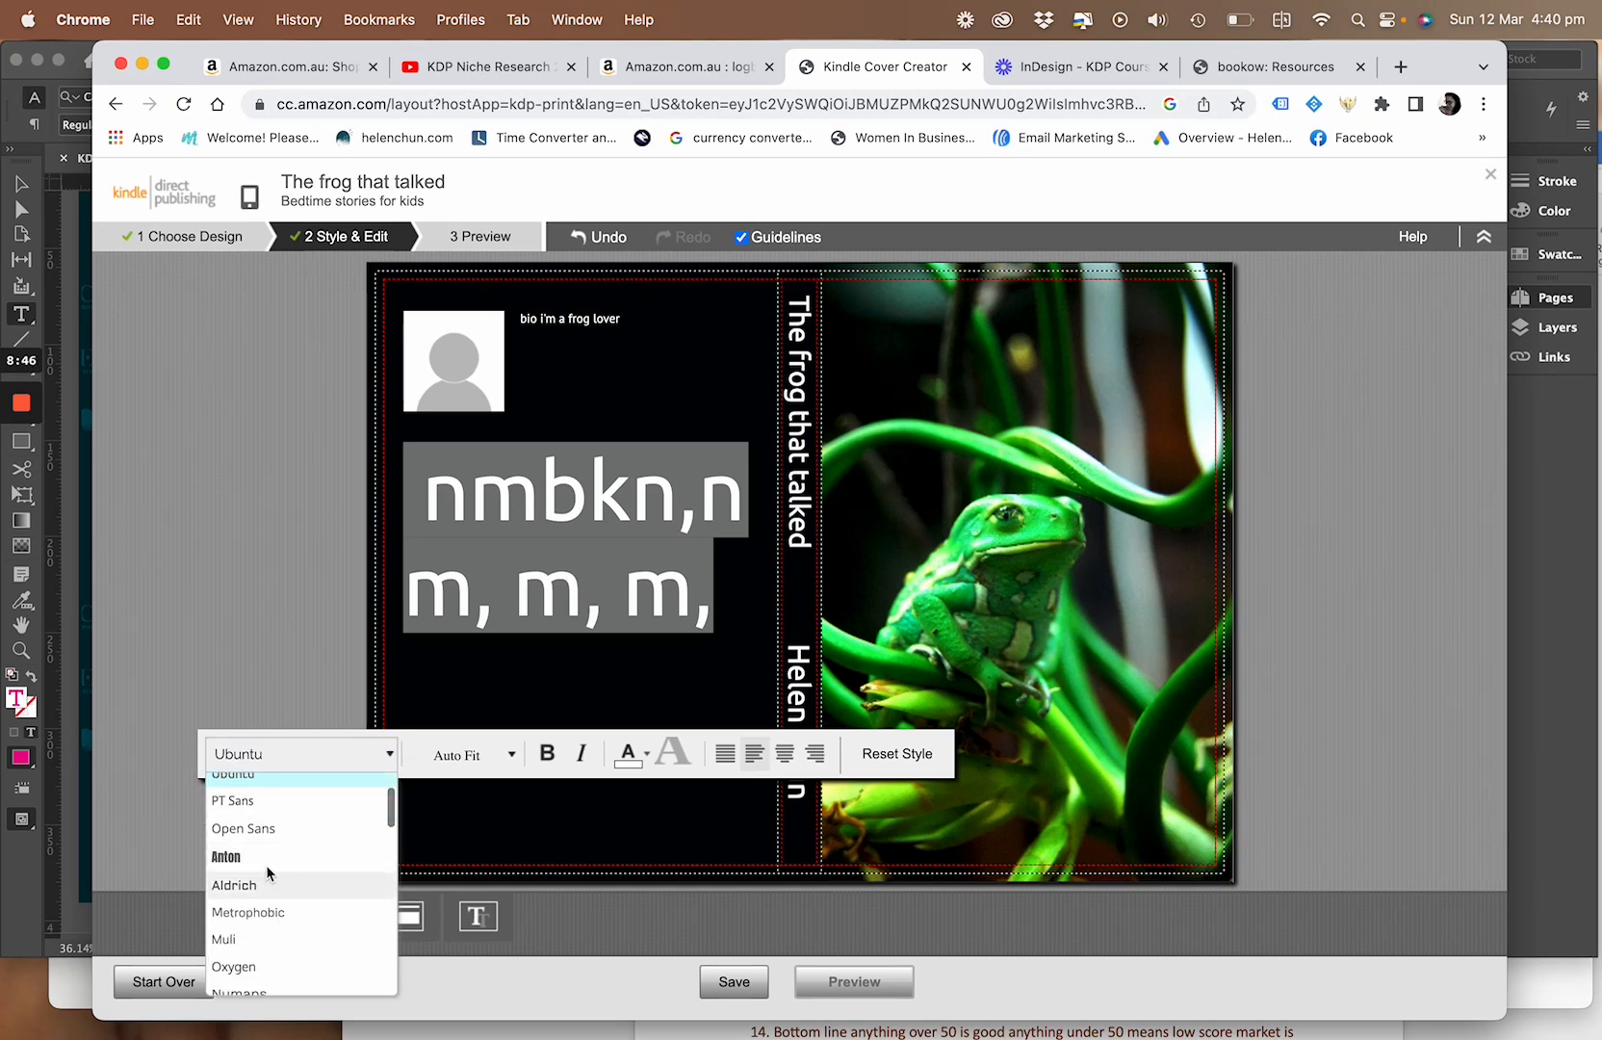
click(288, 798)
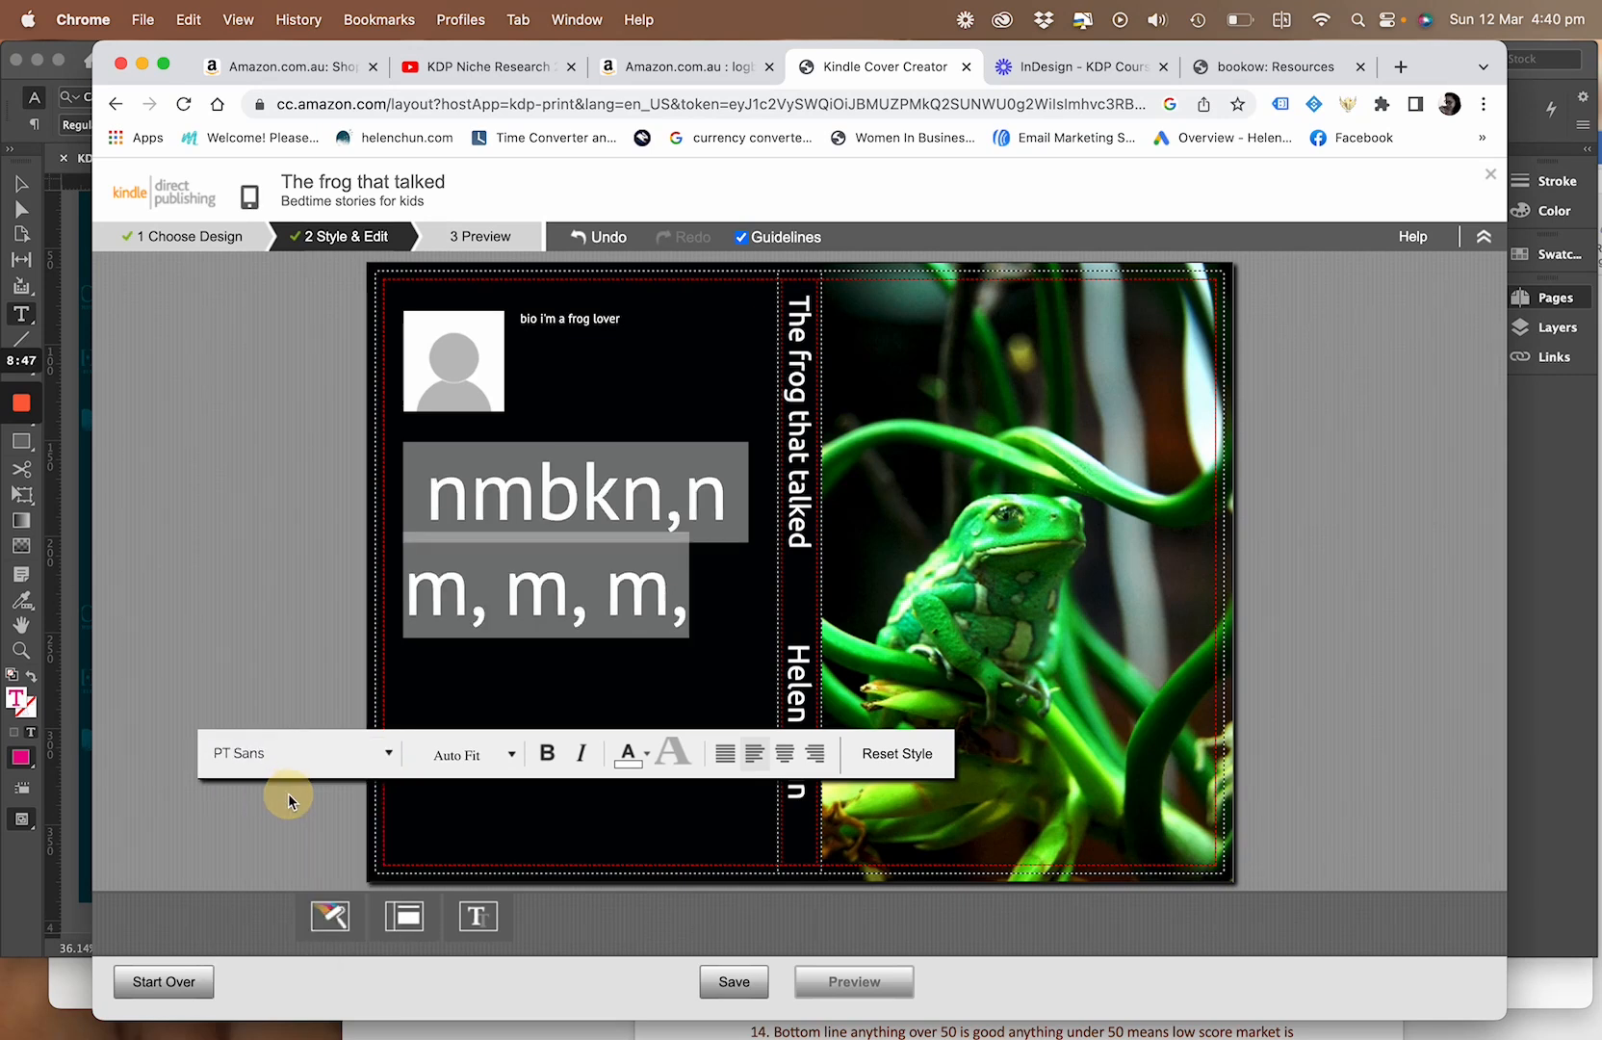
click(513, 762)
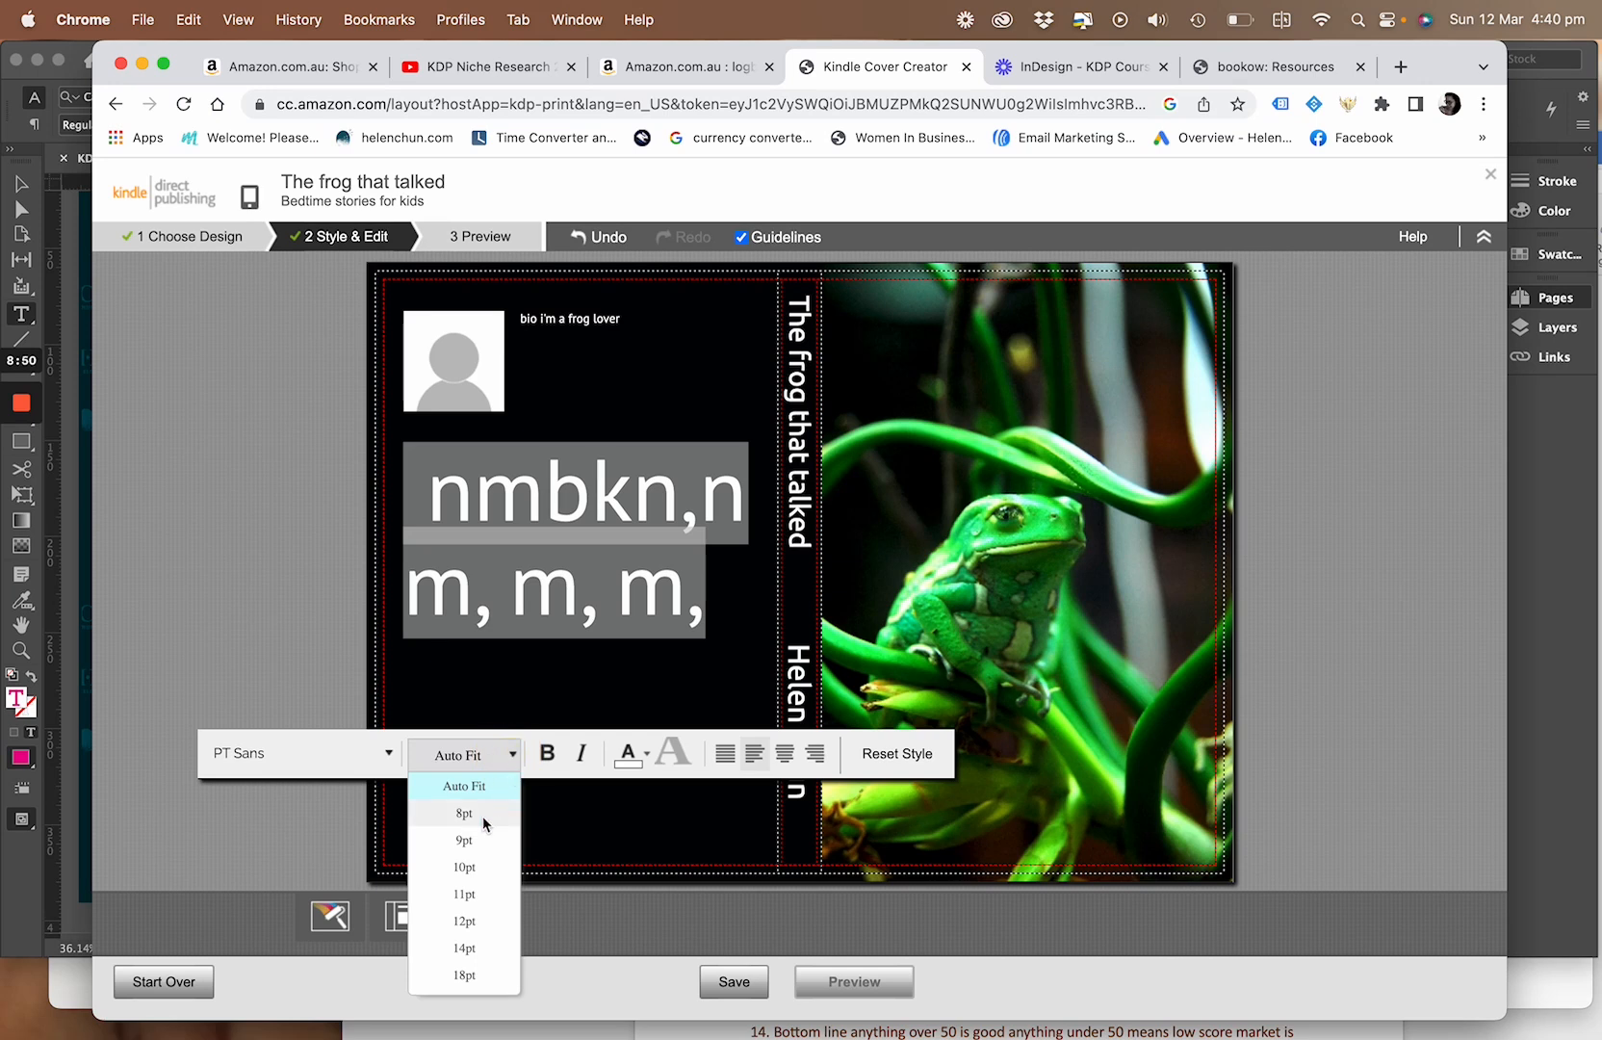
click(466, 866)
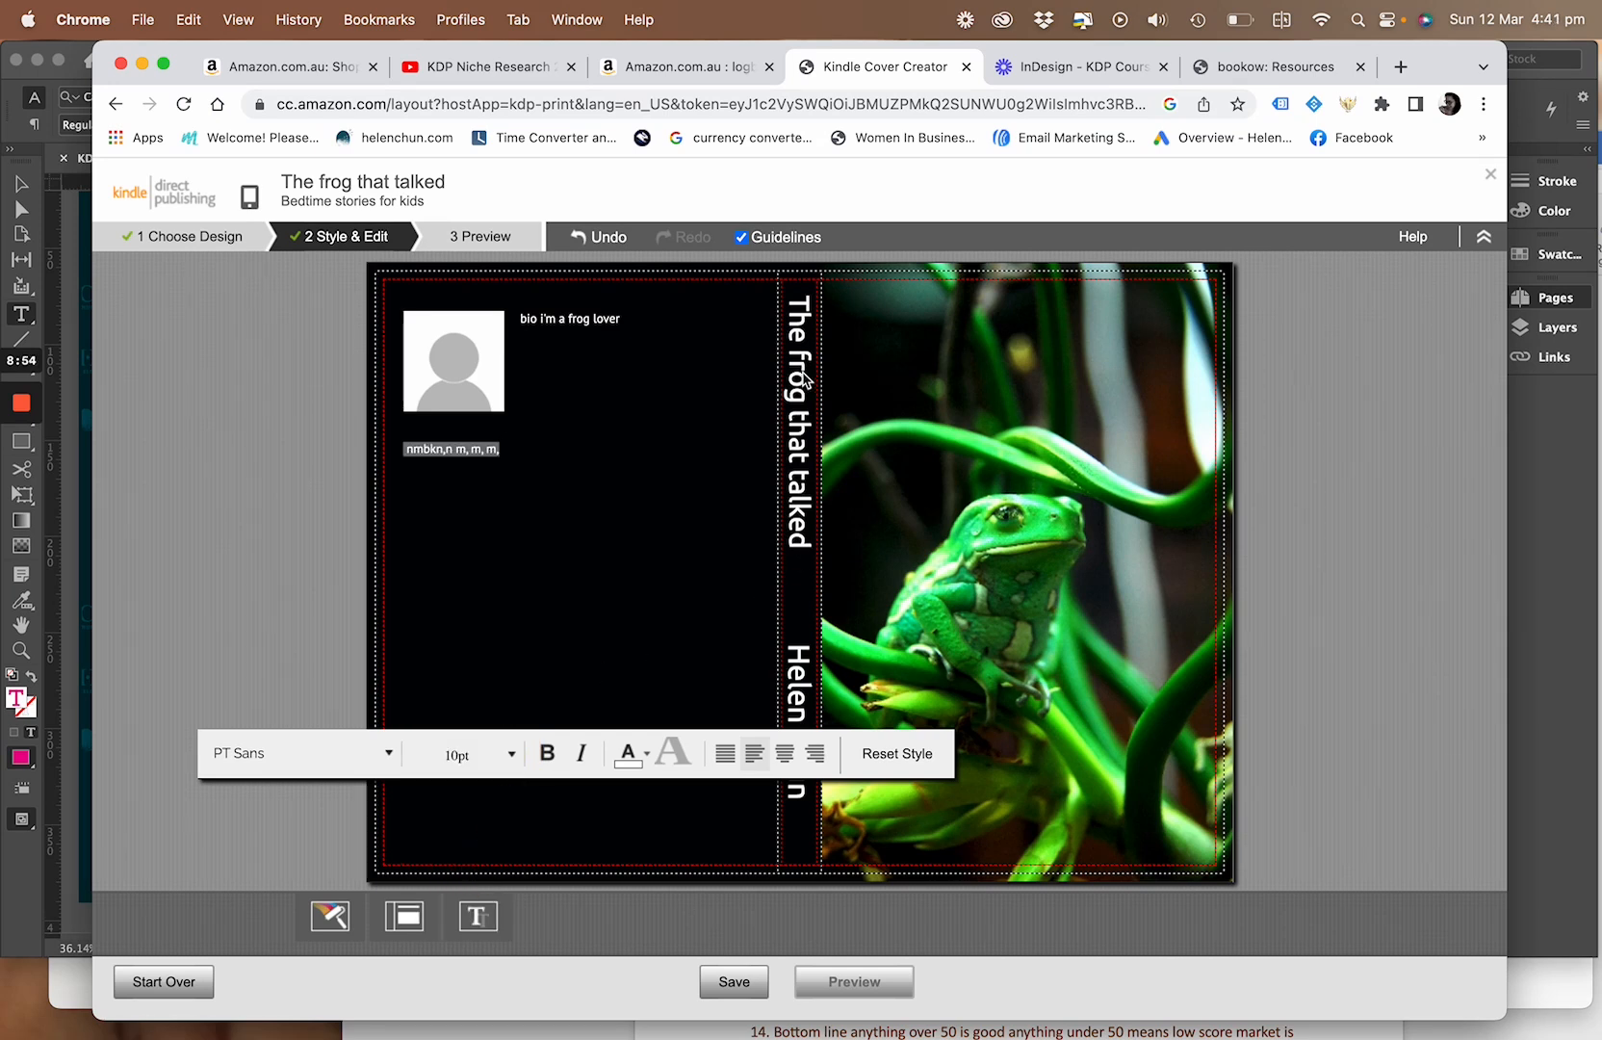
Style the book title on the spine in PT Sans, trying 11pt before settling on 18pt
click(800, 501)
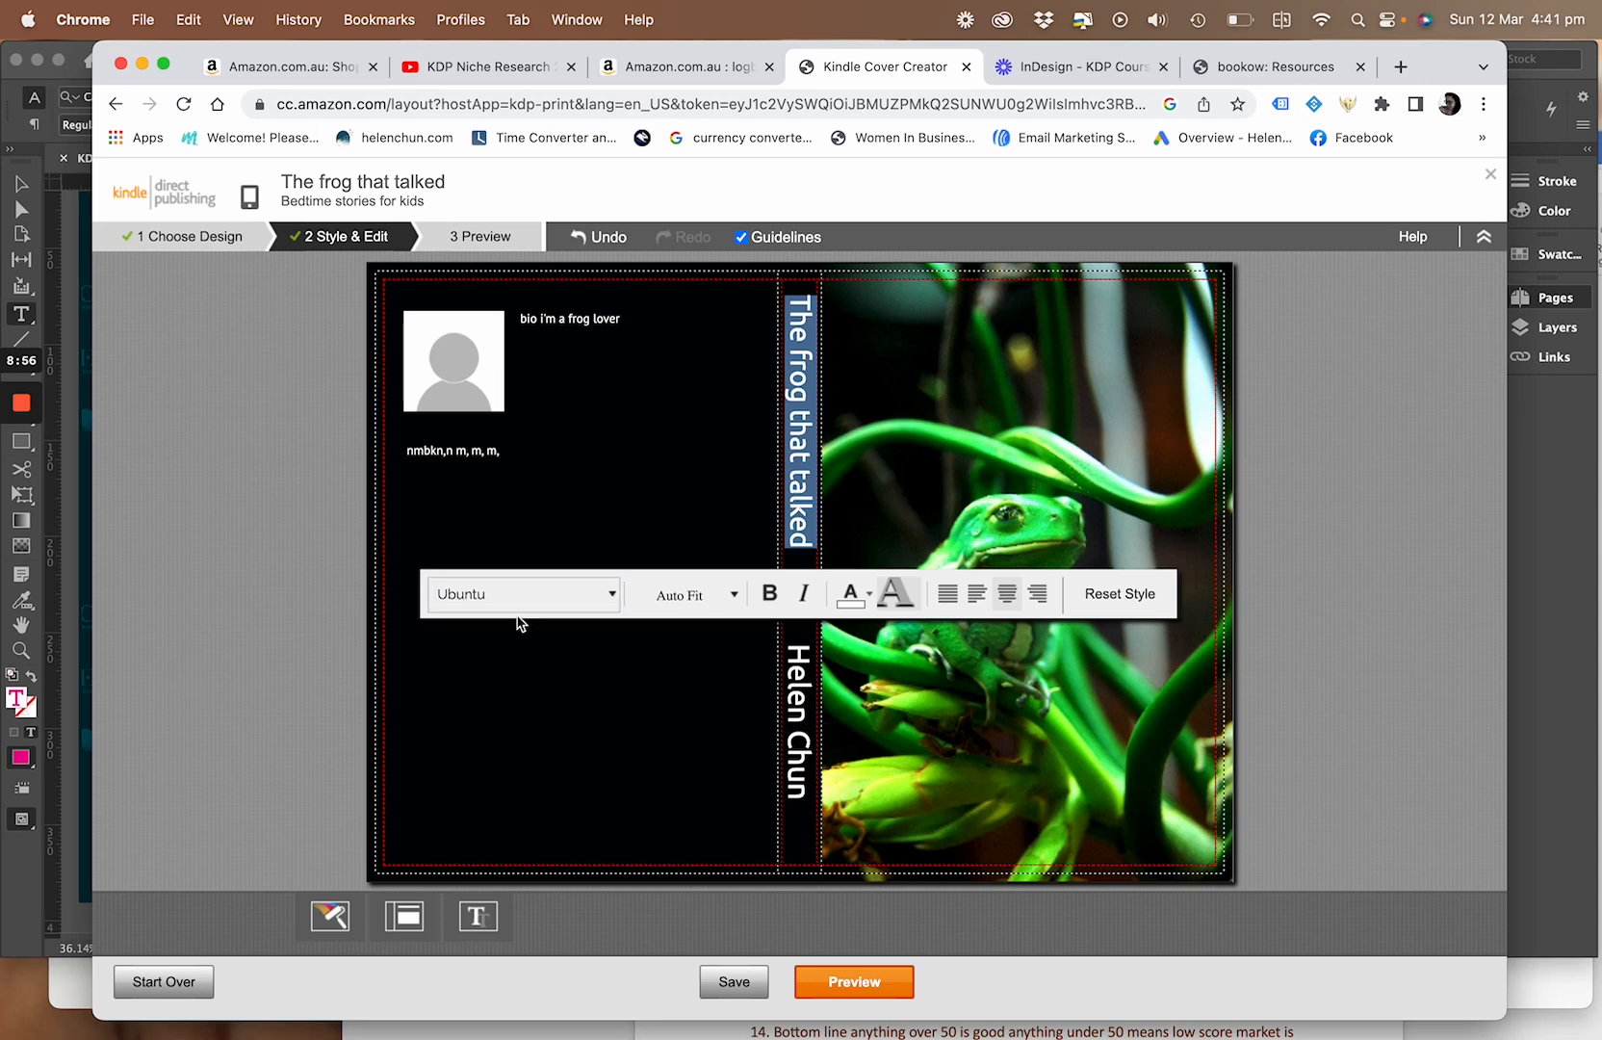
click(593, 594)
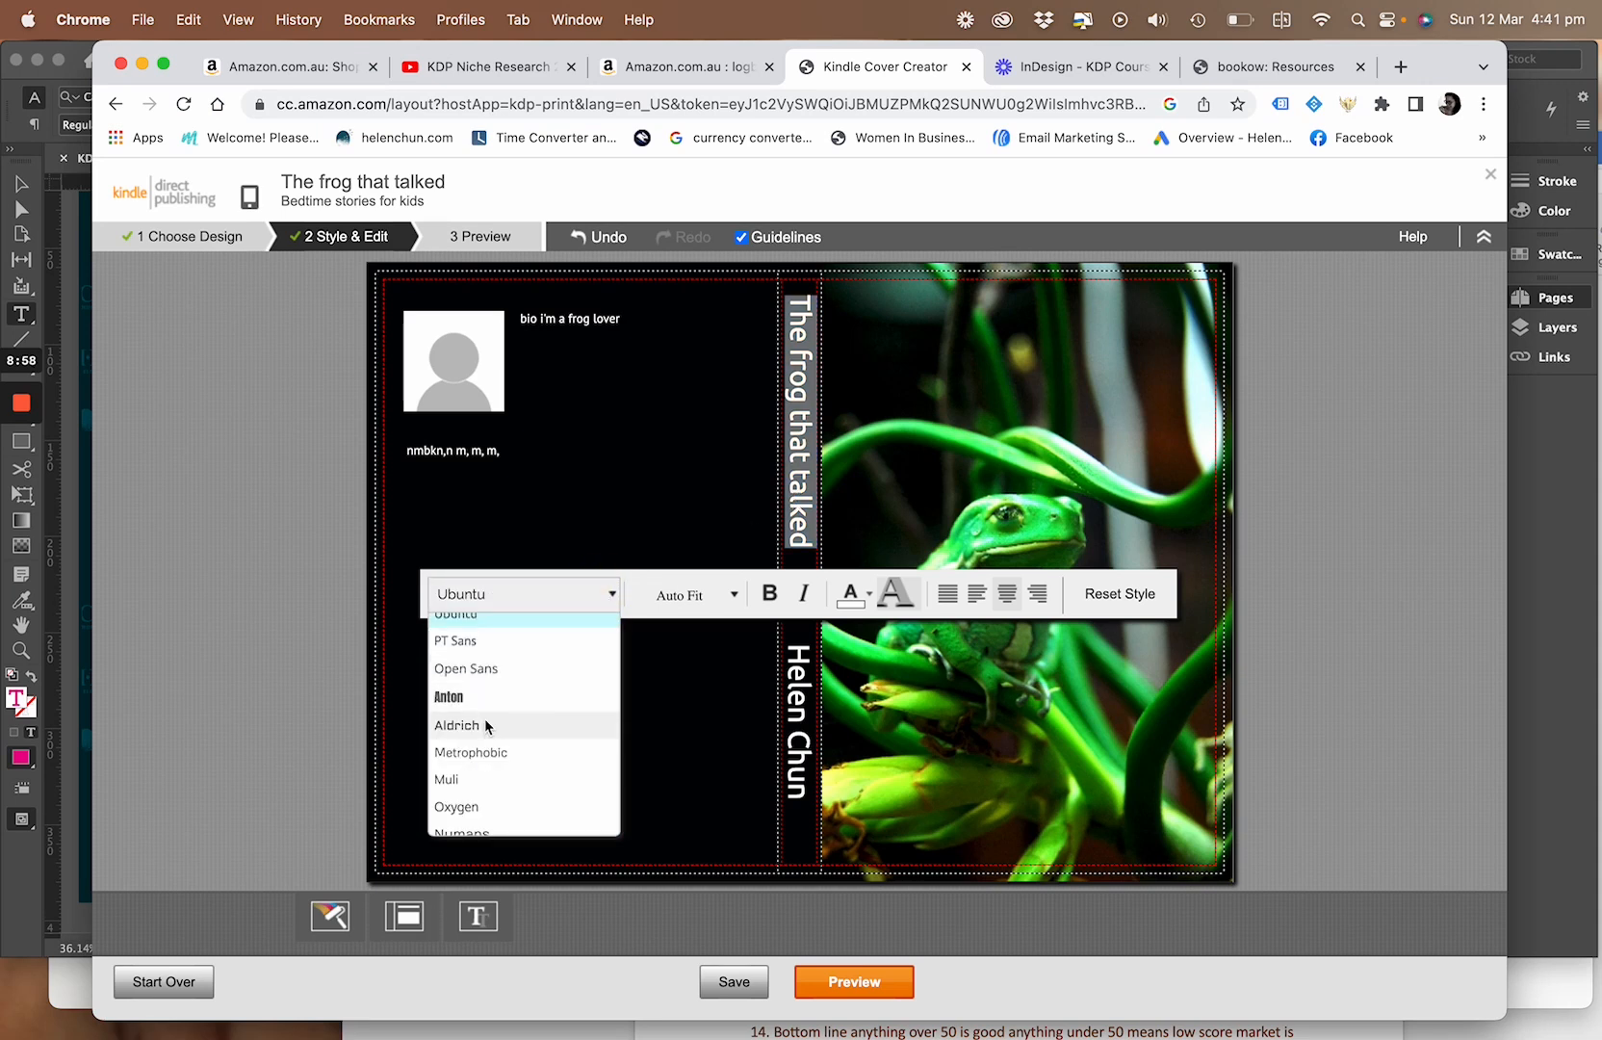
click(491, 642)
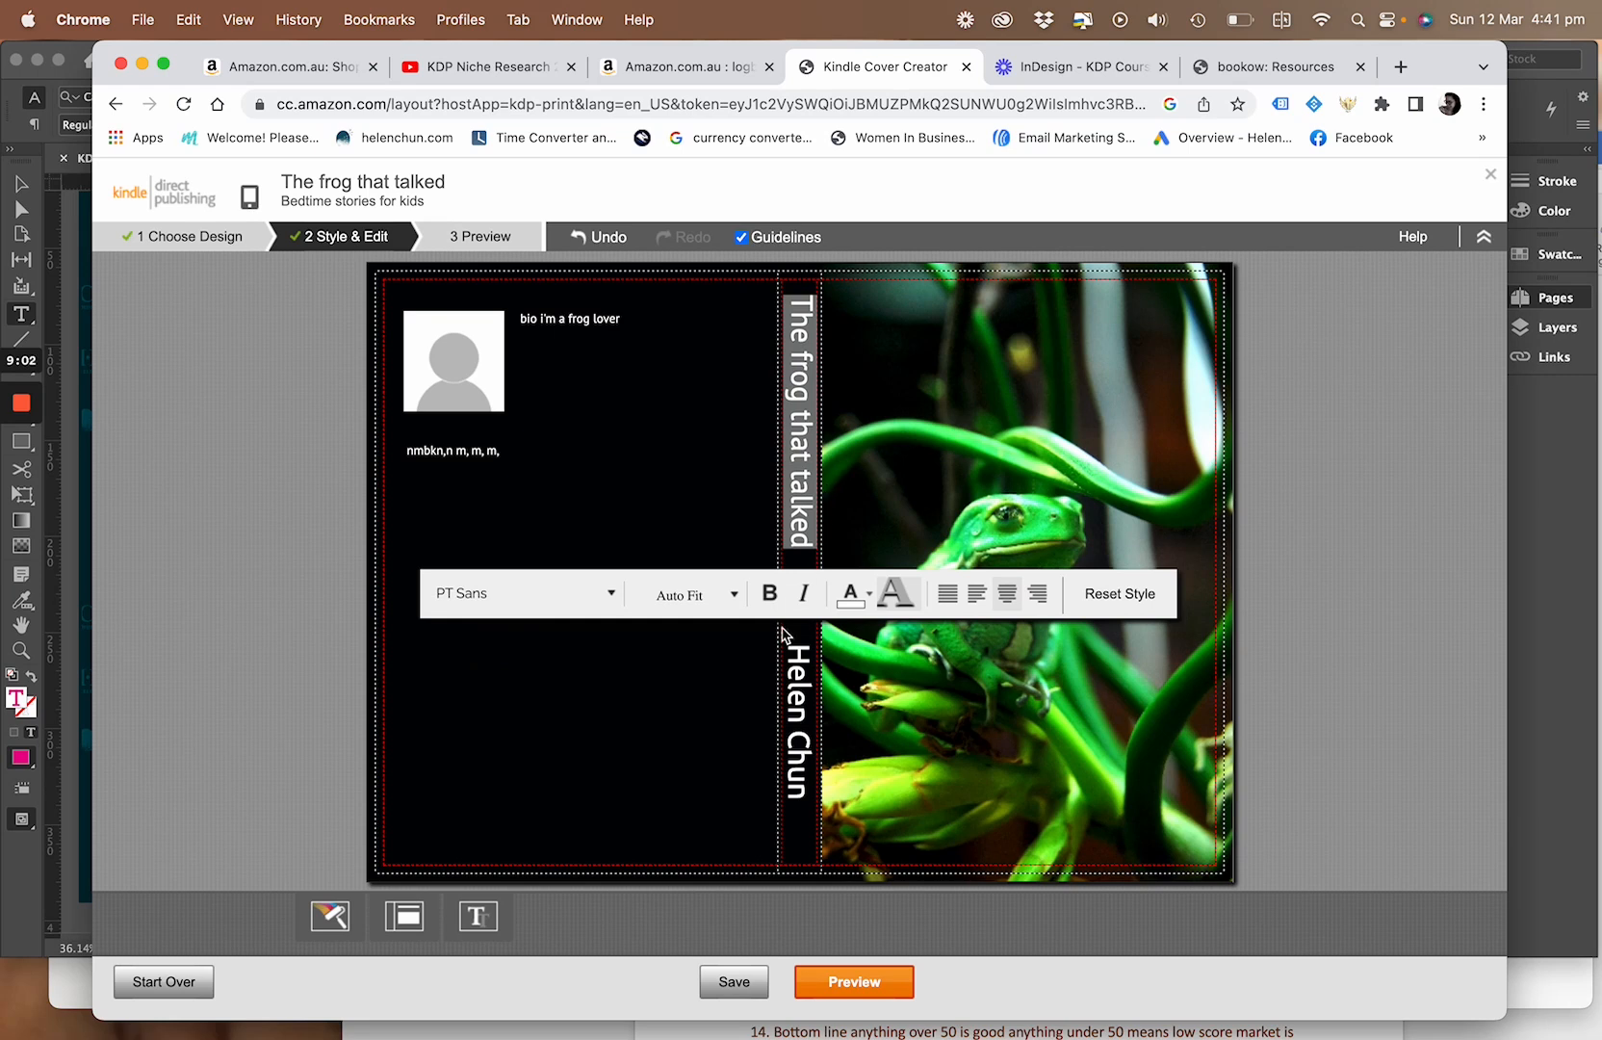
click(614, 594)
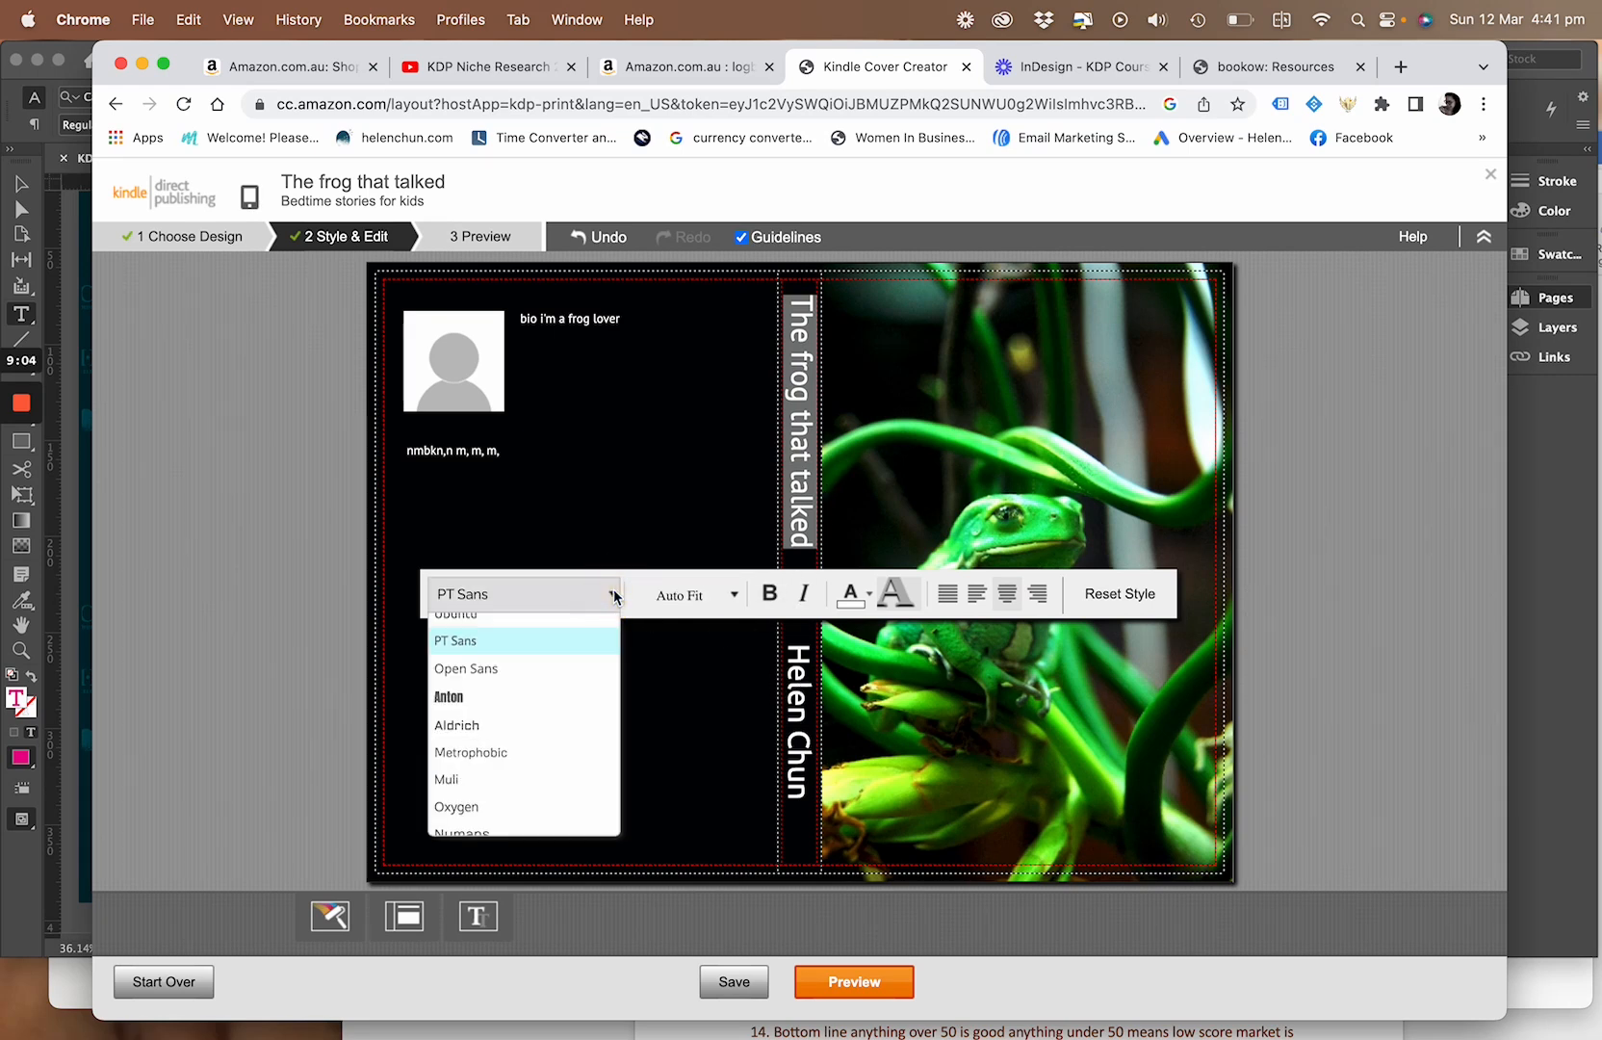
click(554, 641)
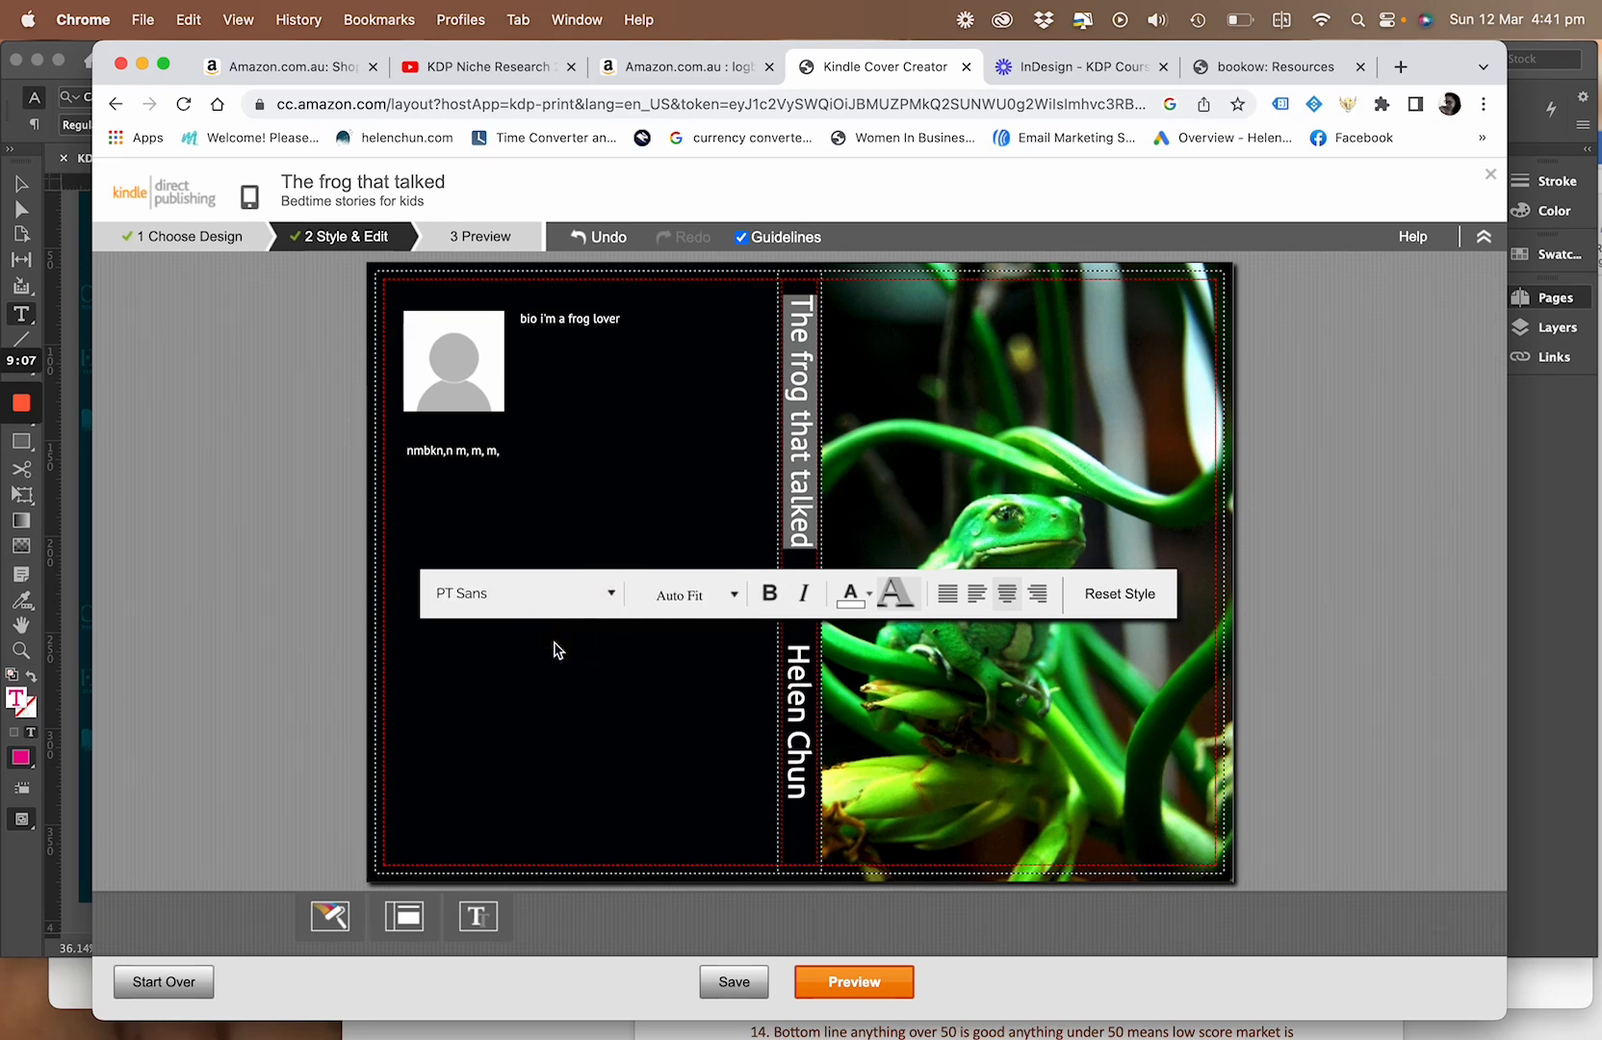
click(732, 595)
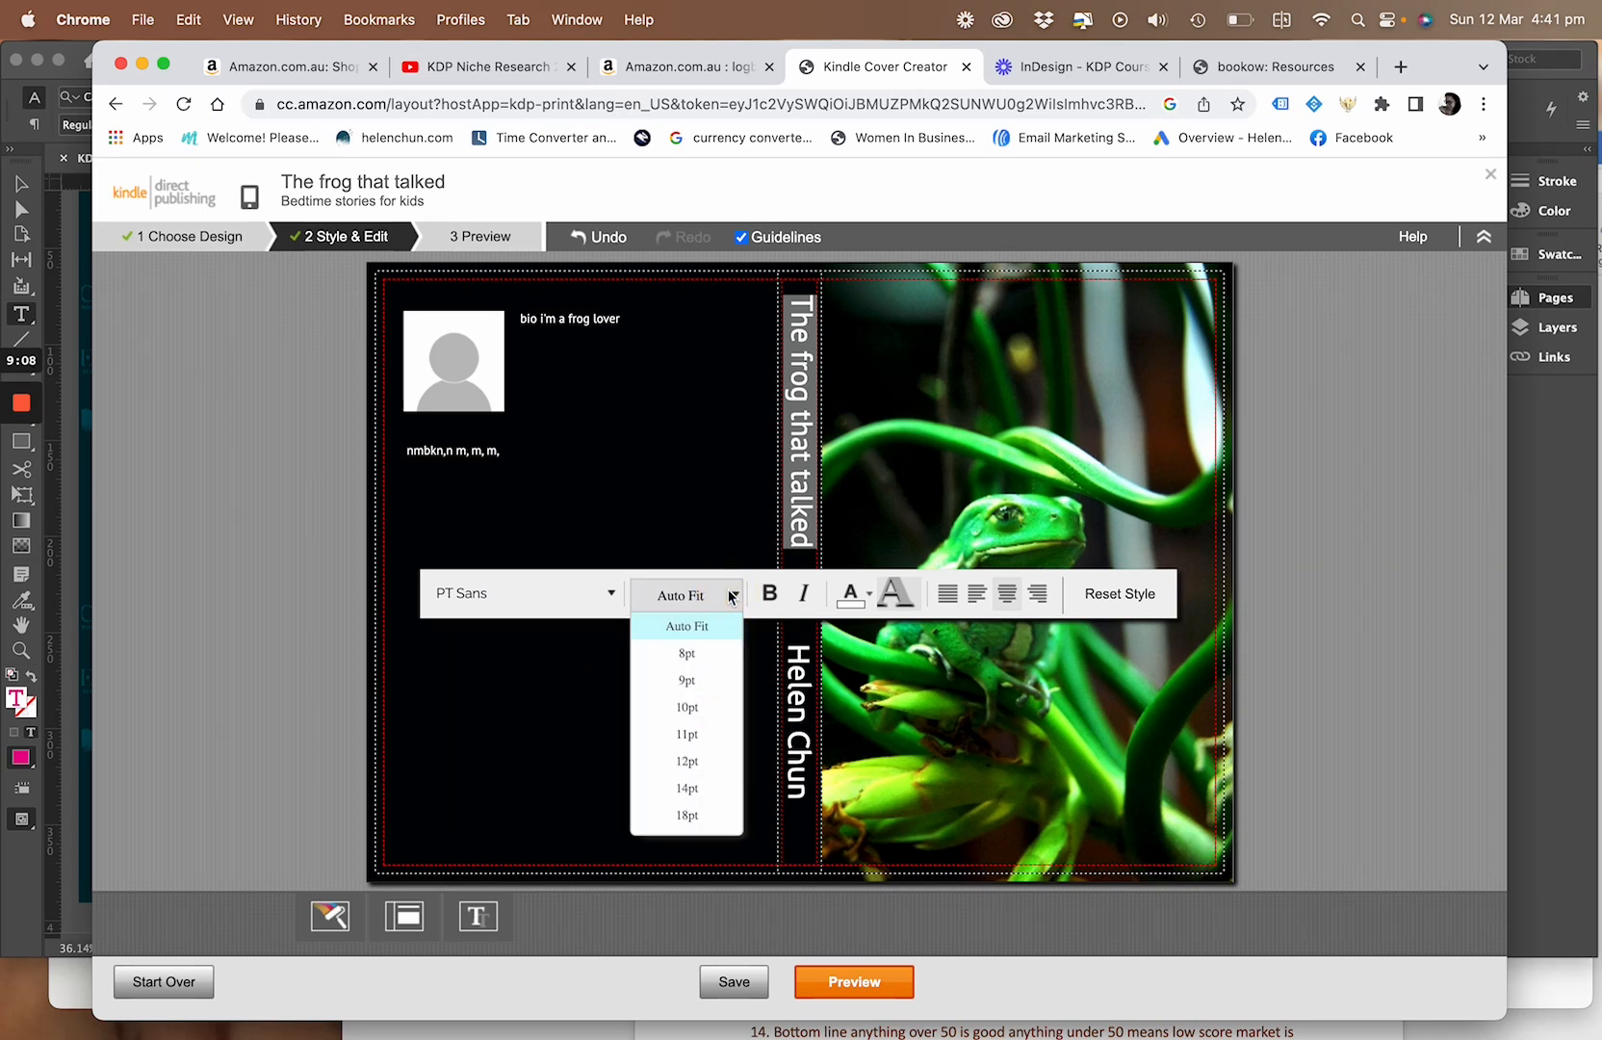
click(685, 734)
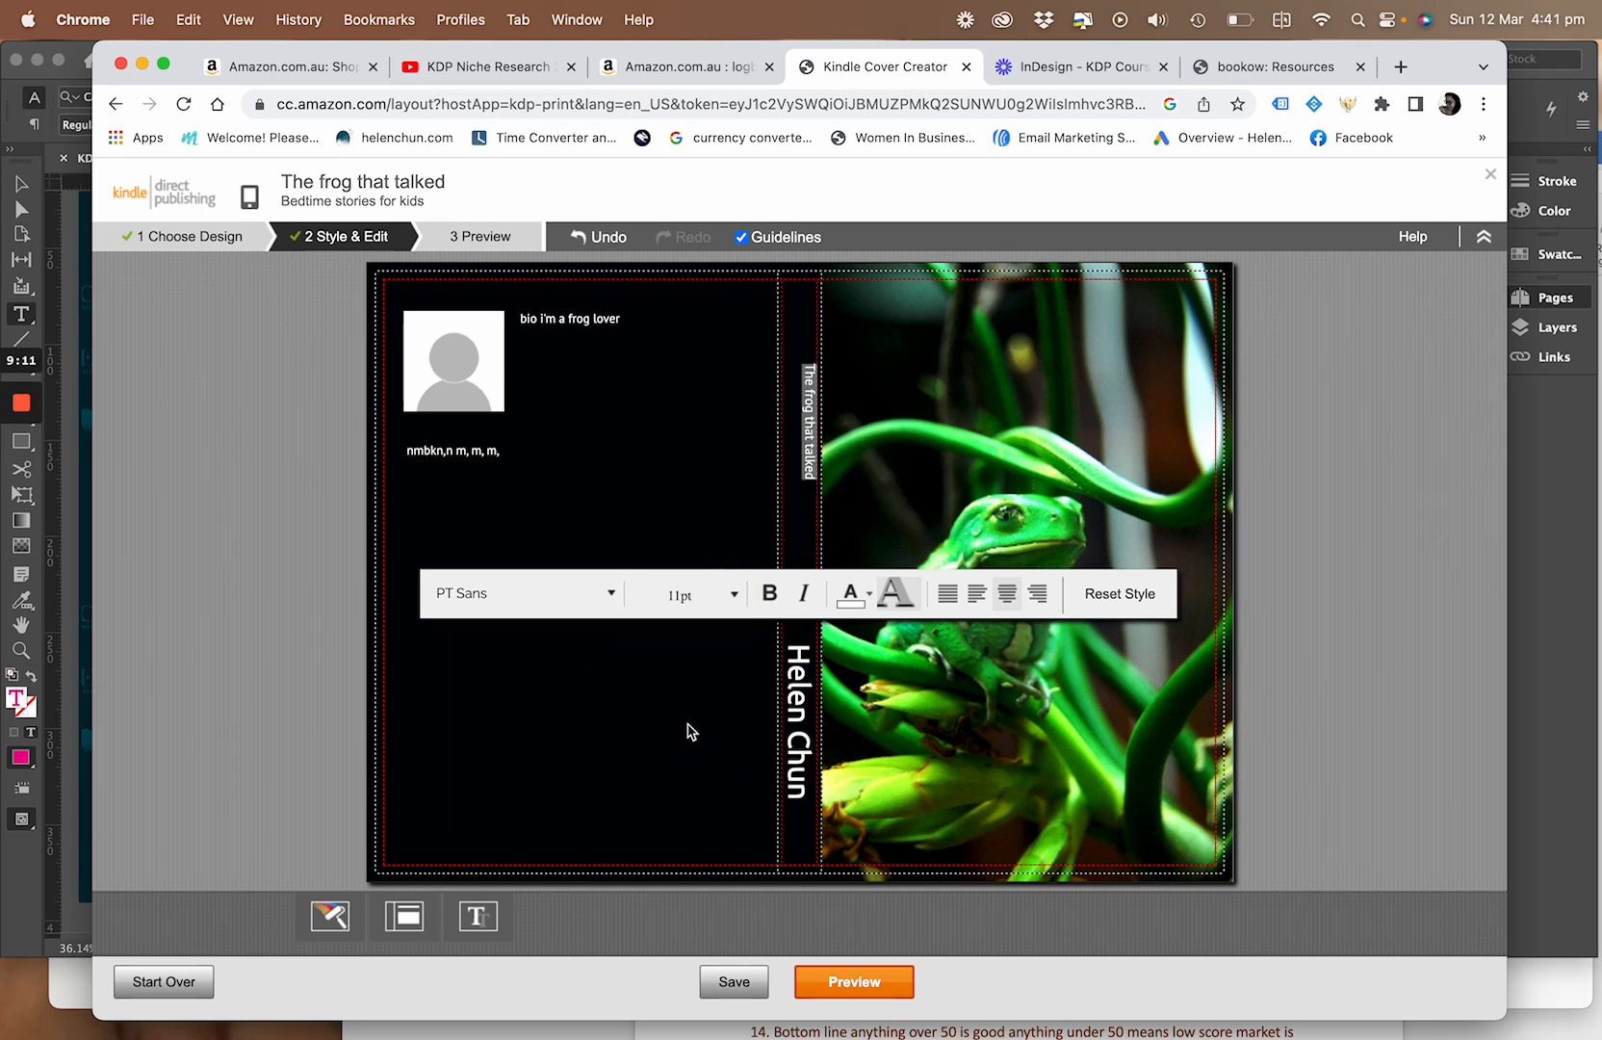
click(738, 596)
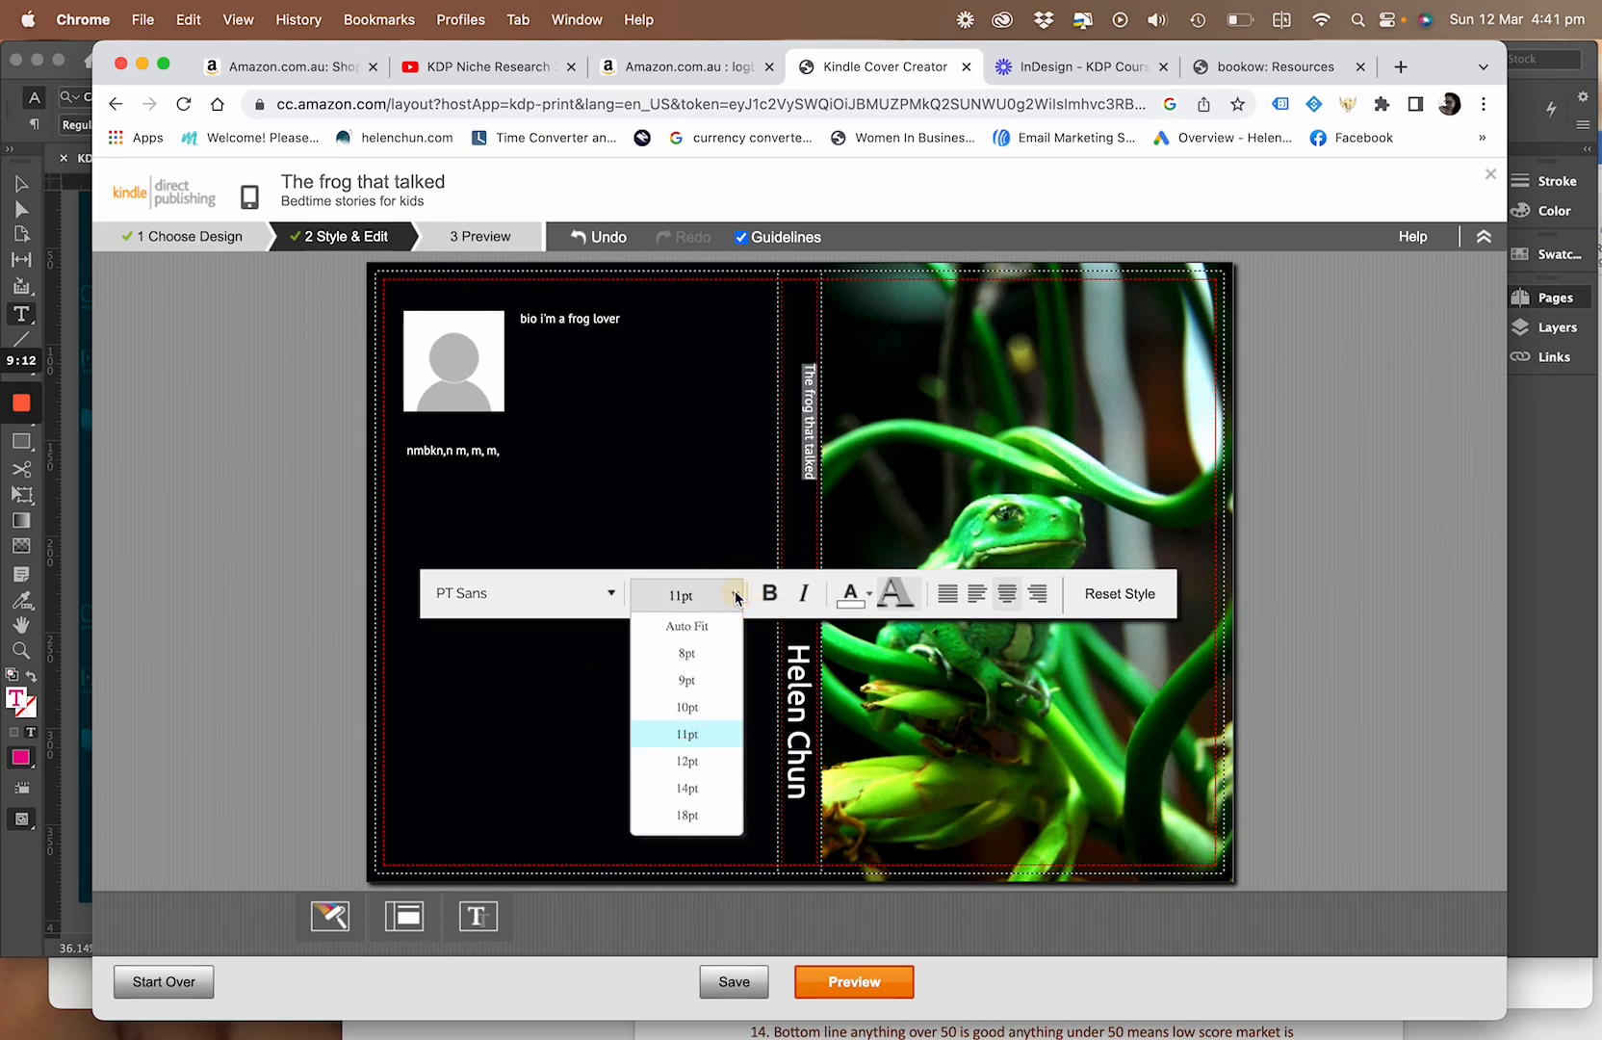
click(687, 815)
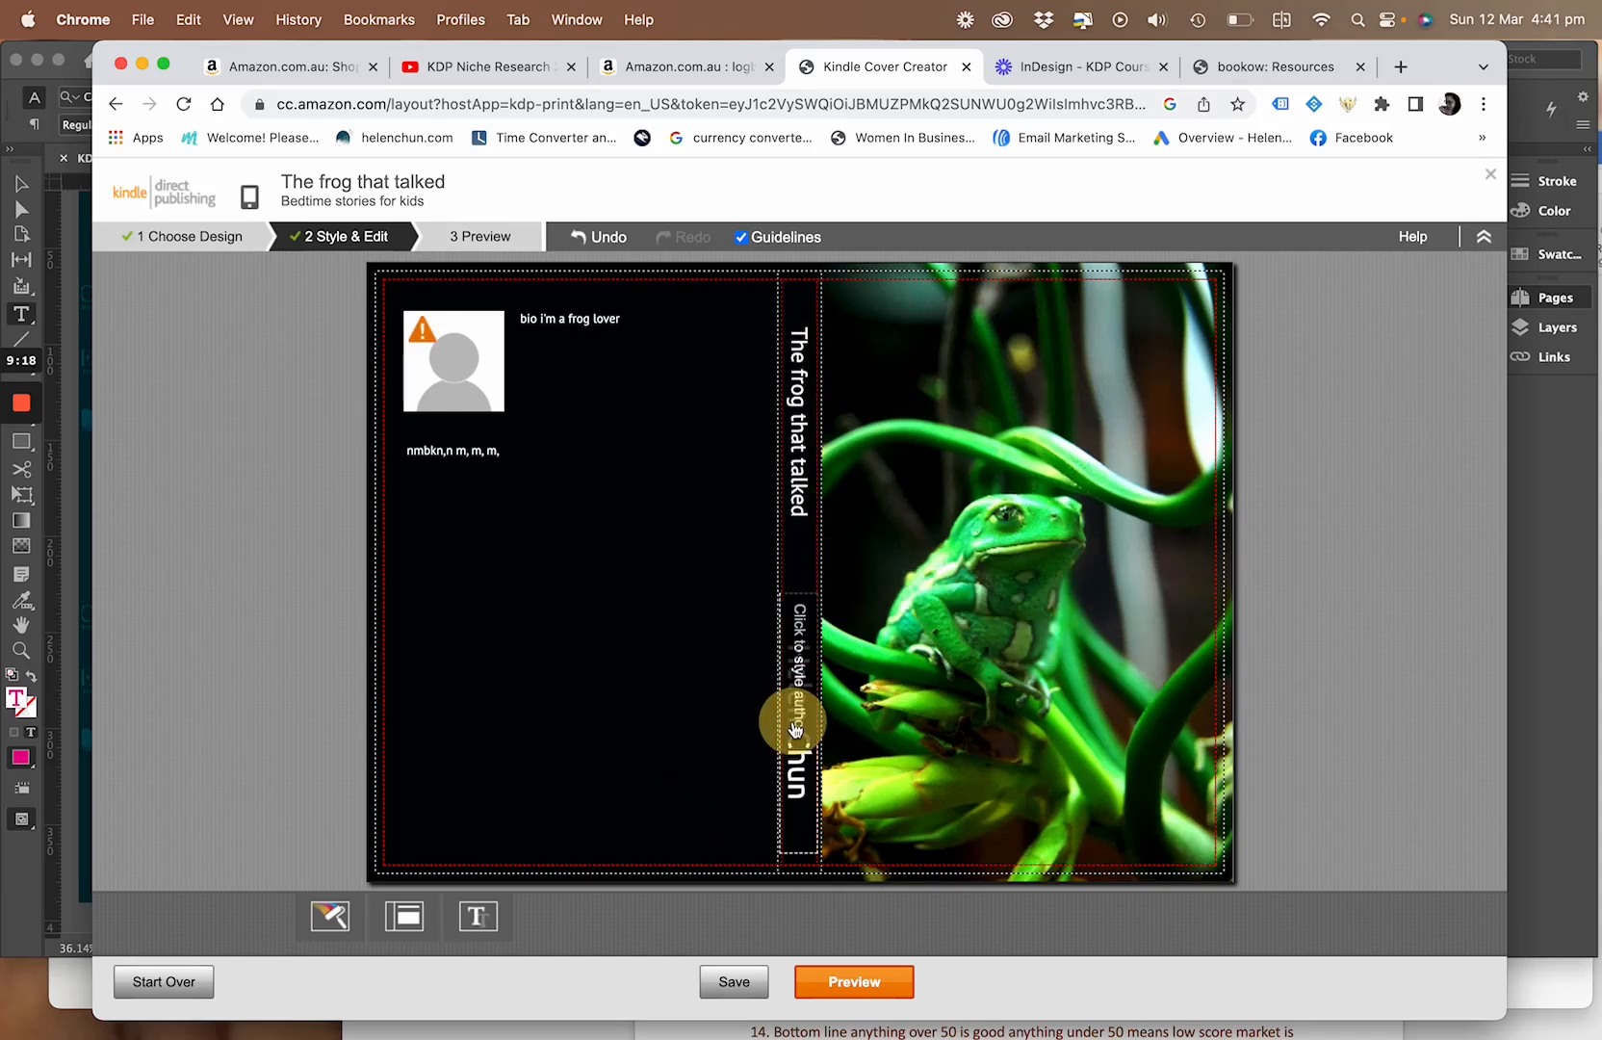
Style the author name on the spine in PT Sans at 9pt
click(799, 792)
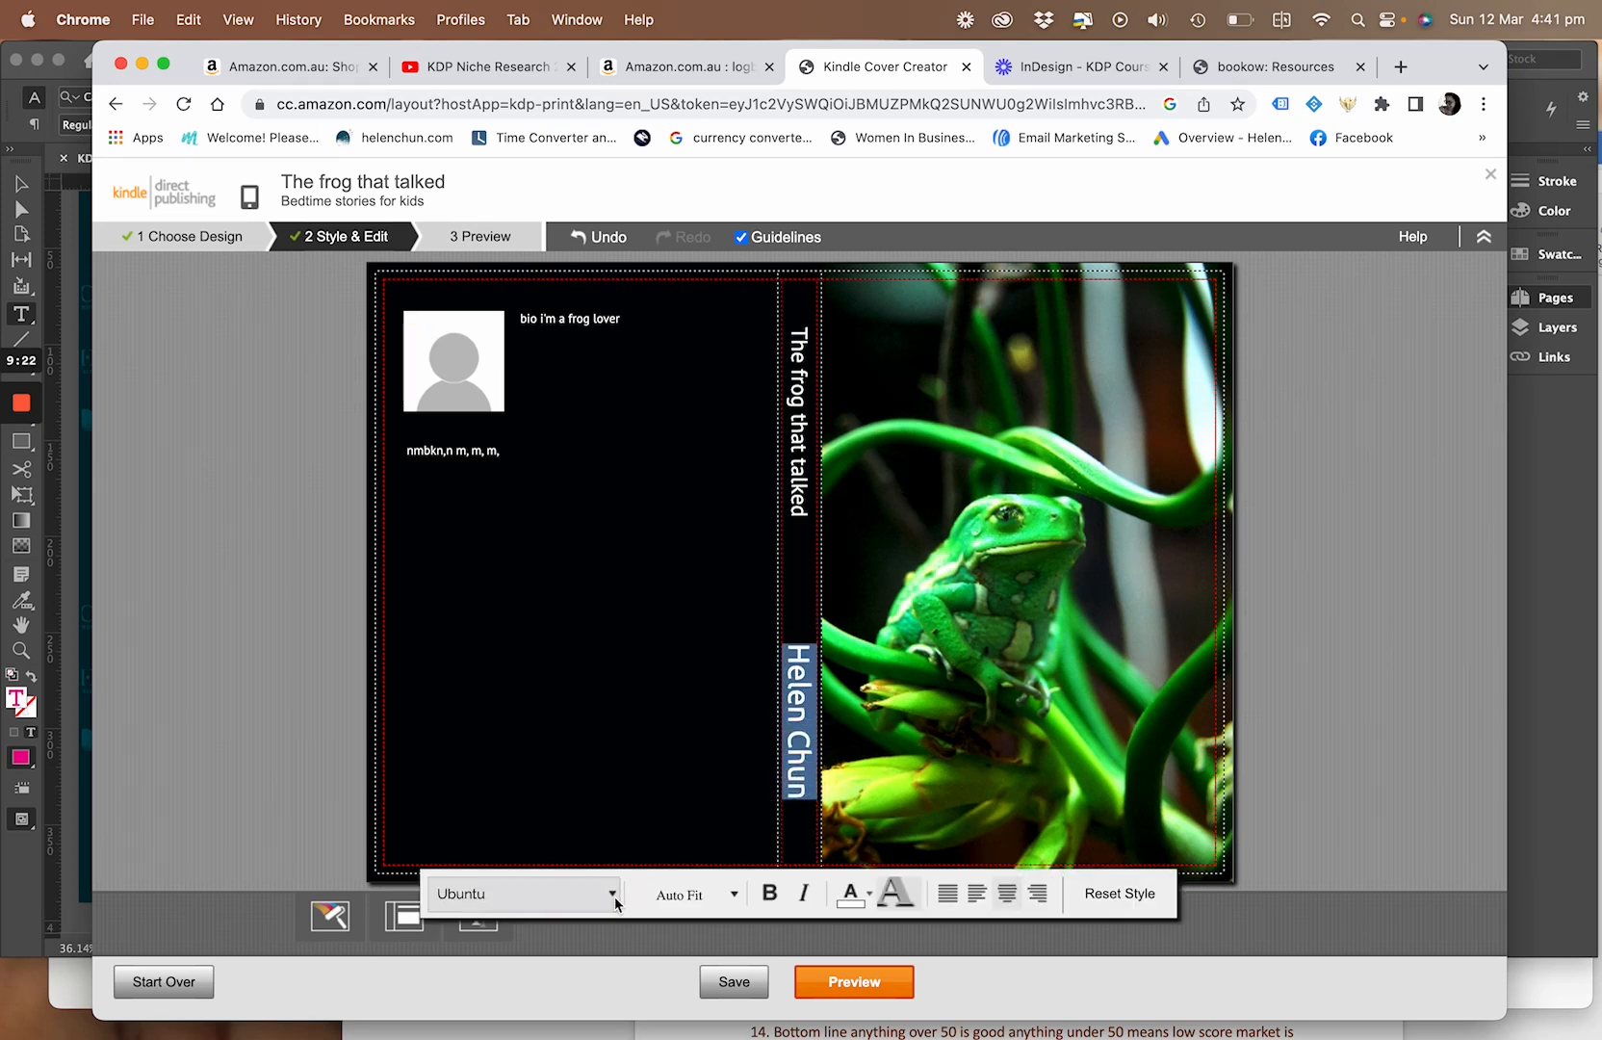
click(617, 899)
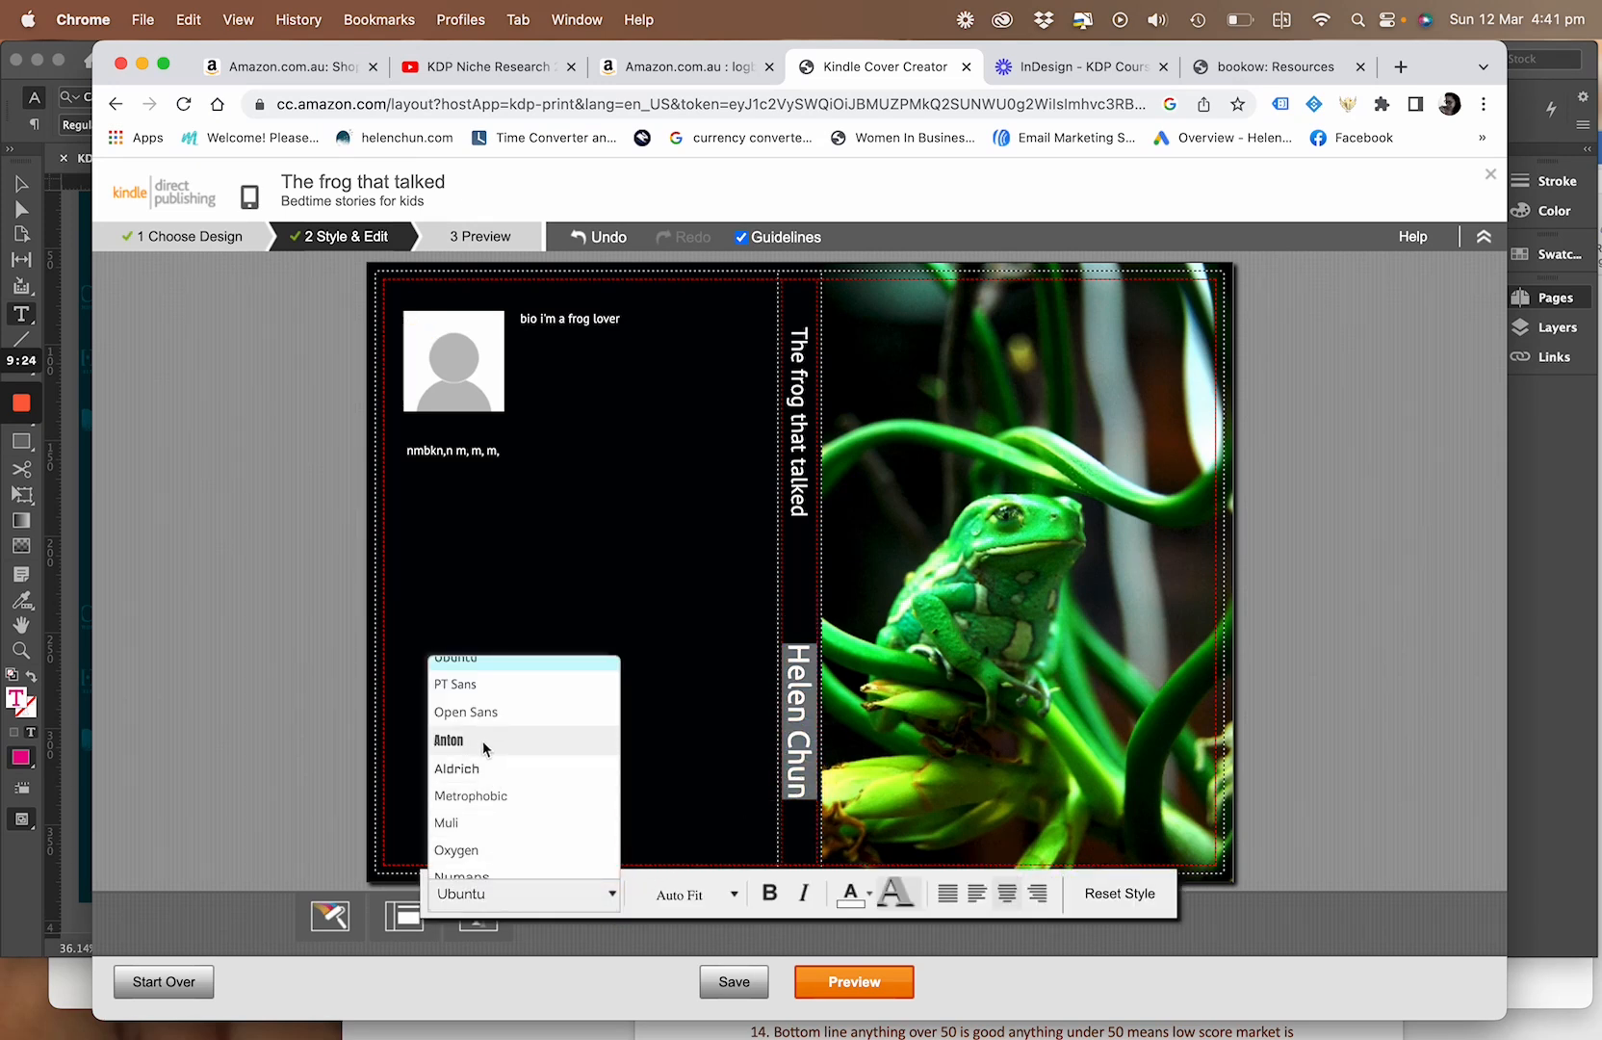
click(469, 685)
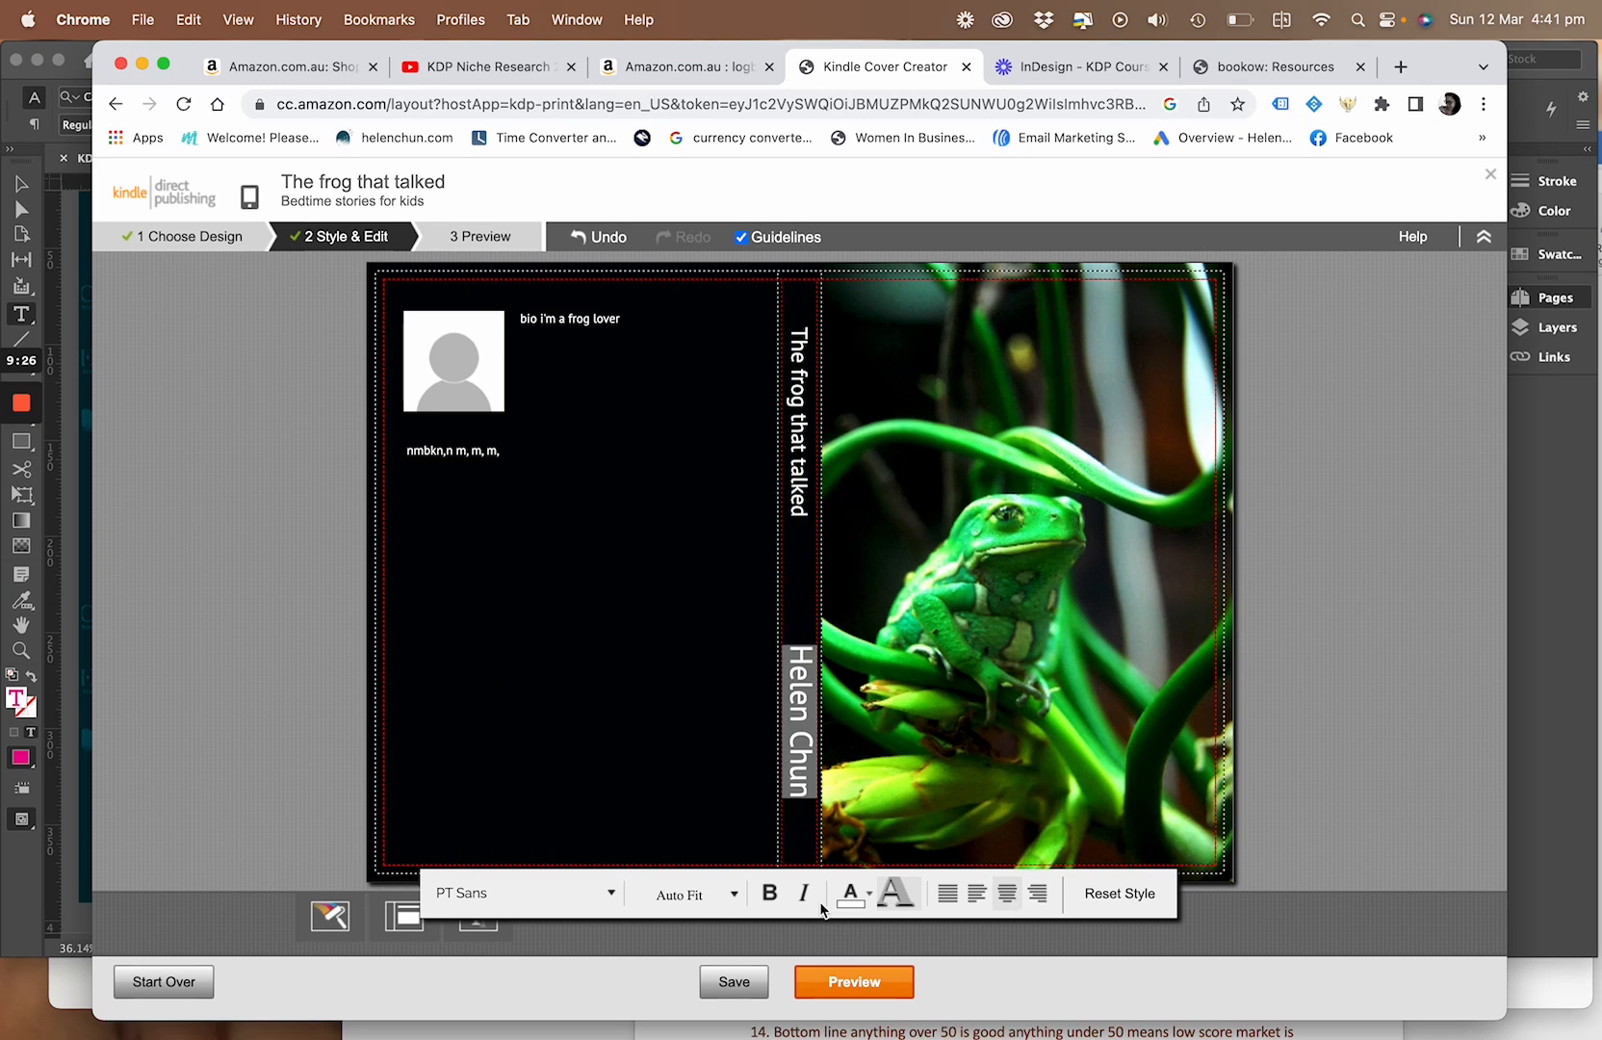
click(734, 894)
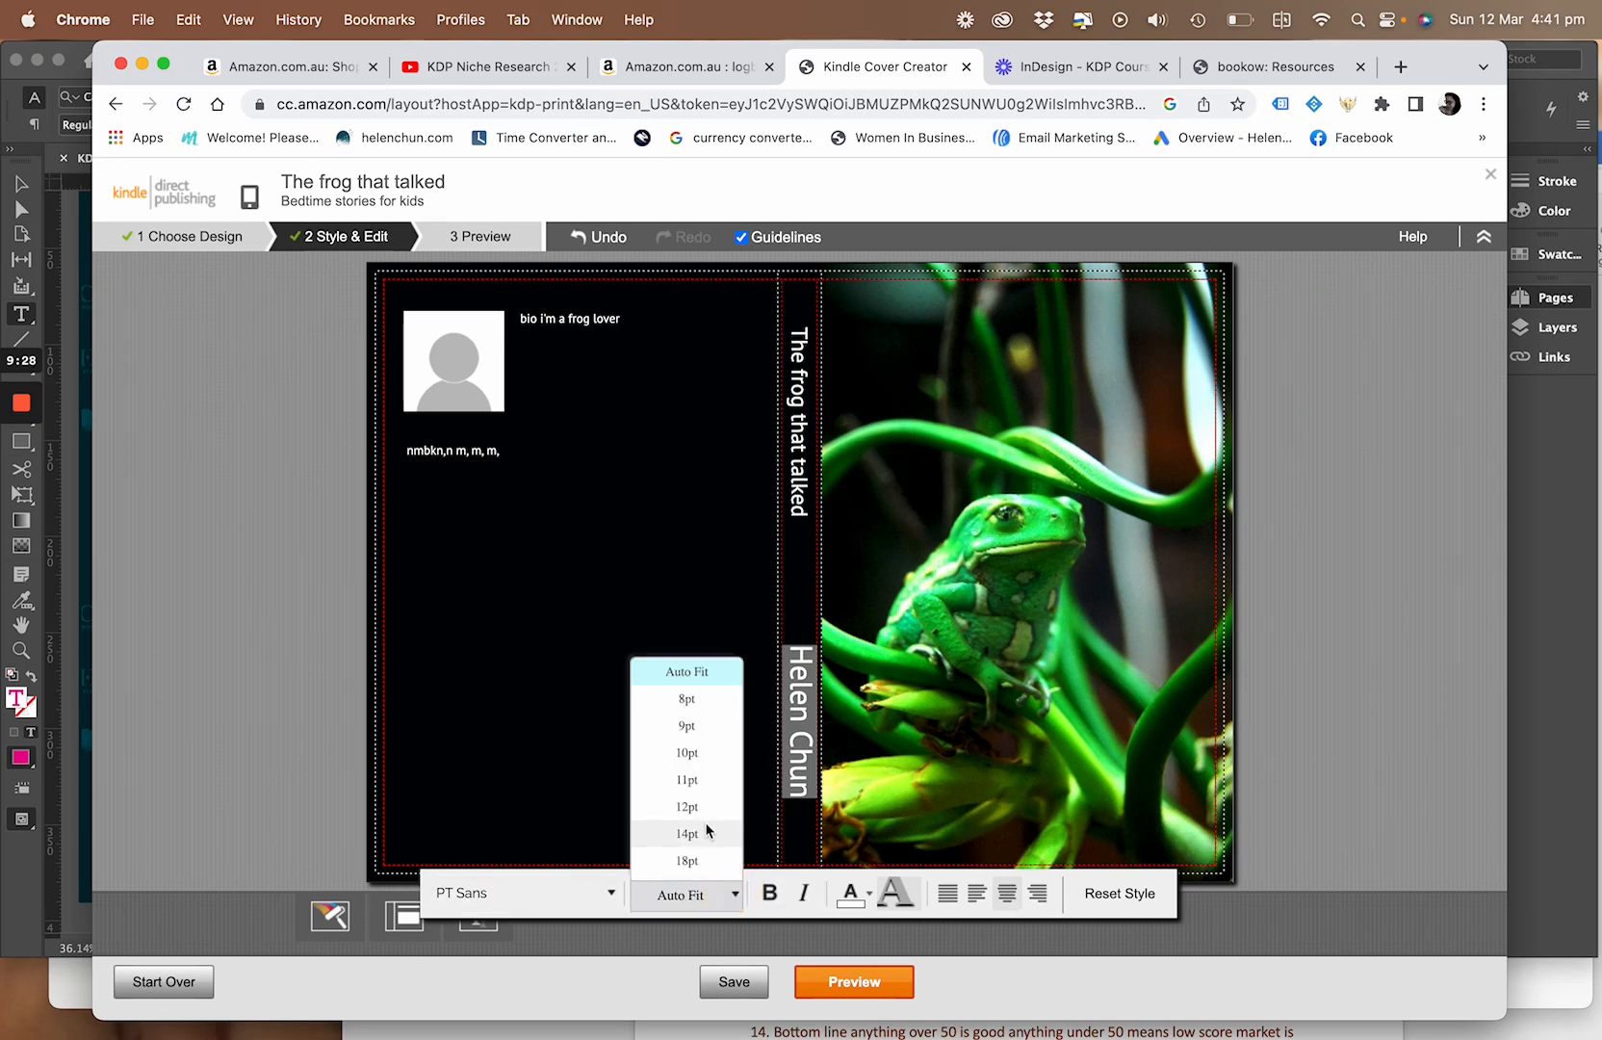
click(684, 727)
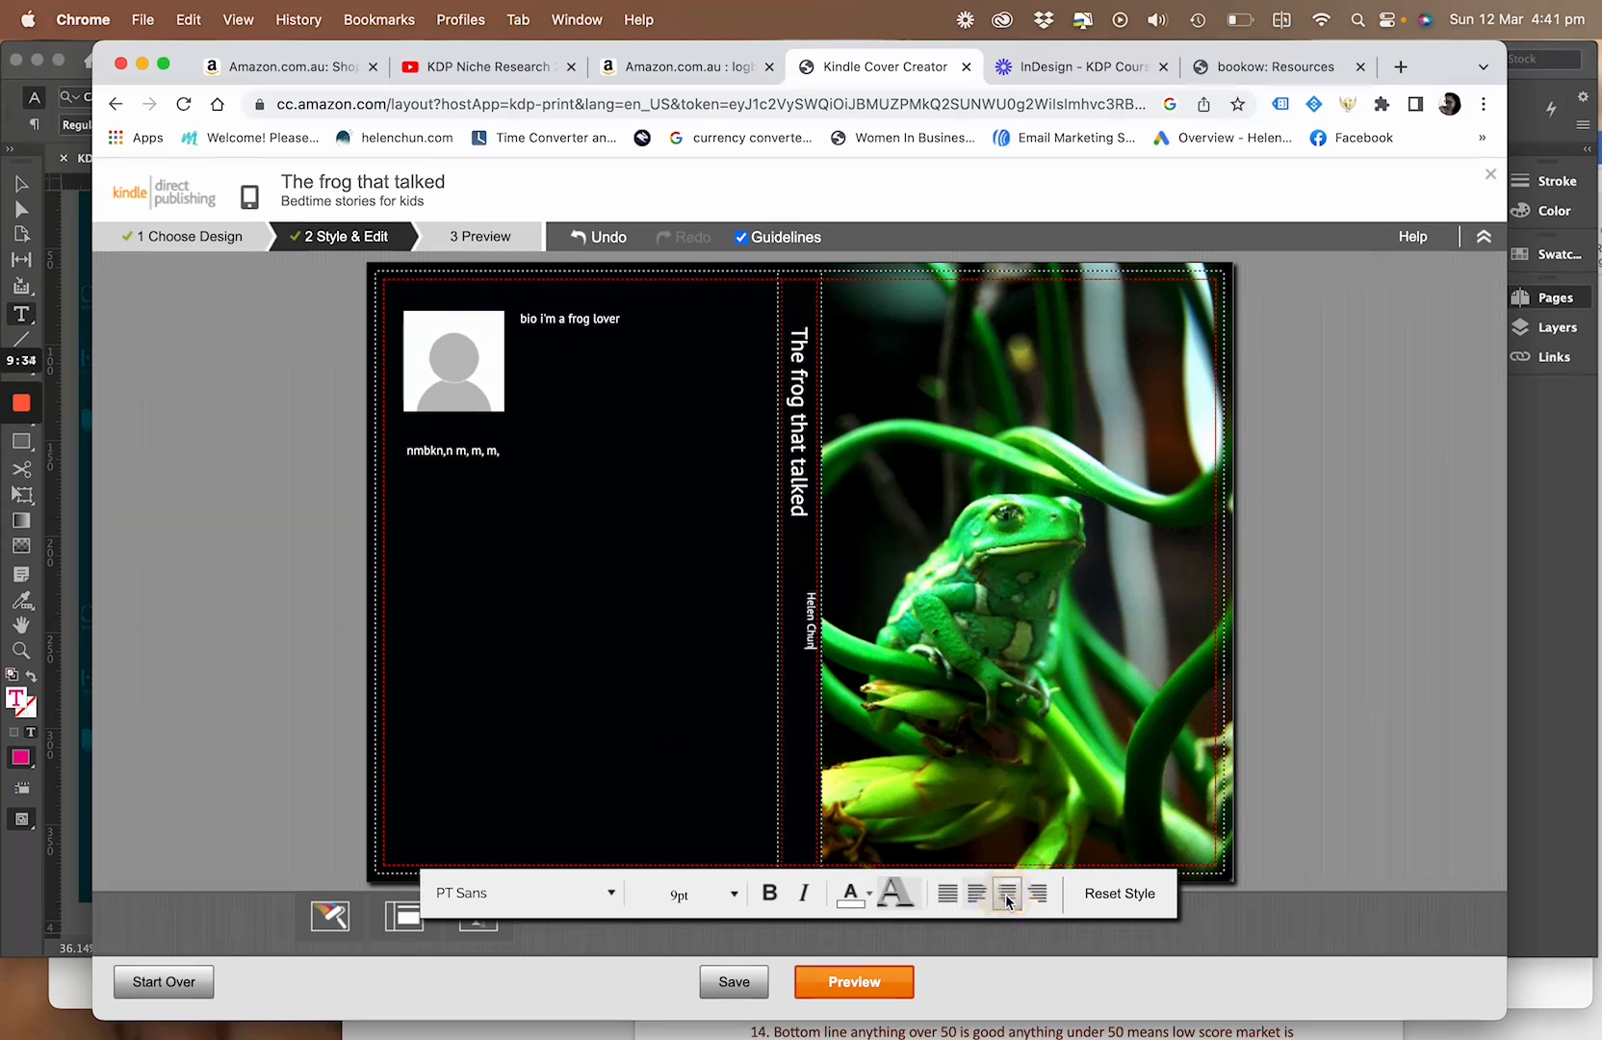
Right-align the author name on the spine so that it sits at the spine's lower end
click(1038, 895)
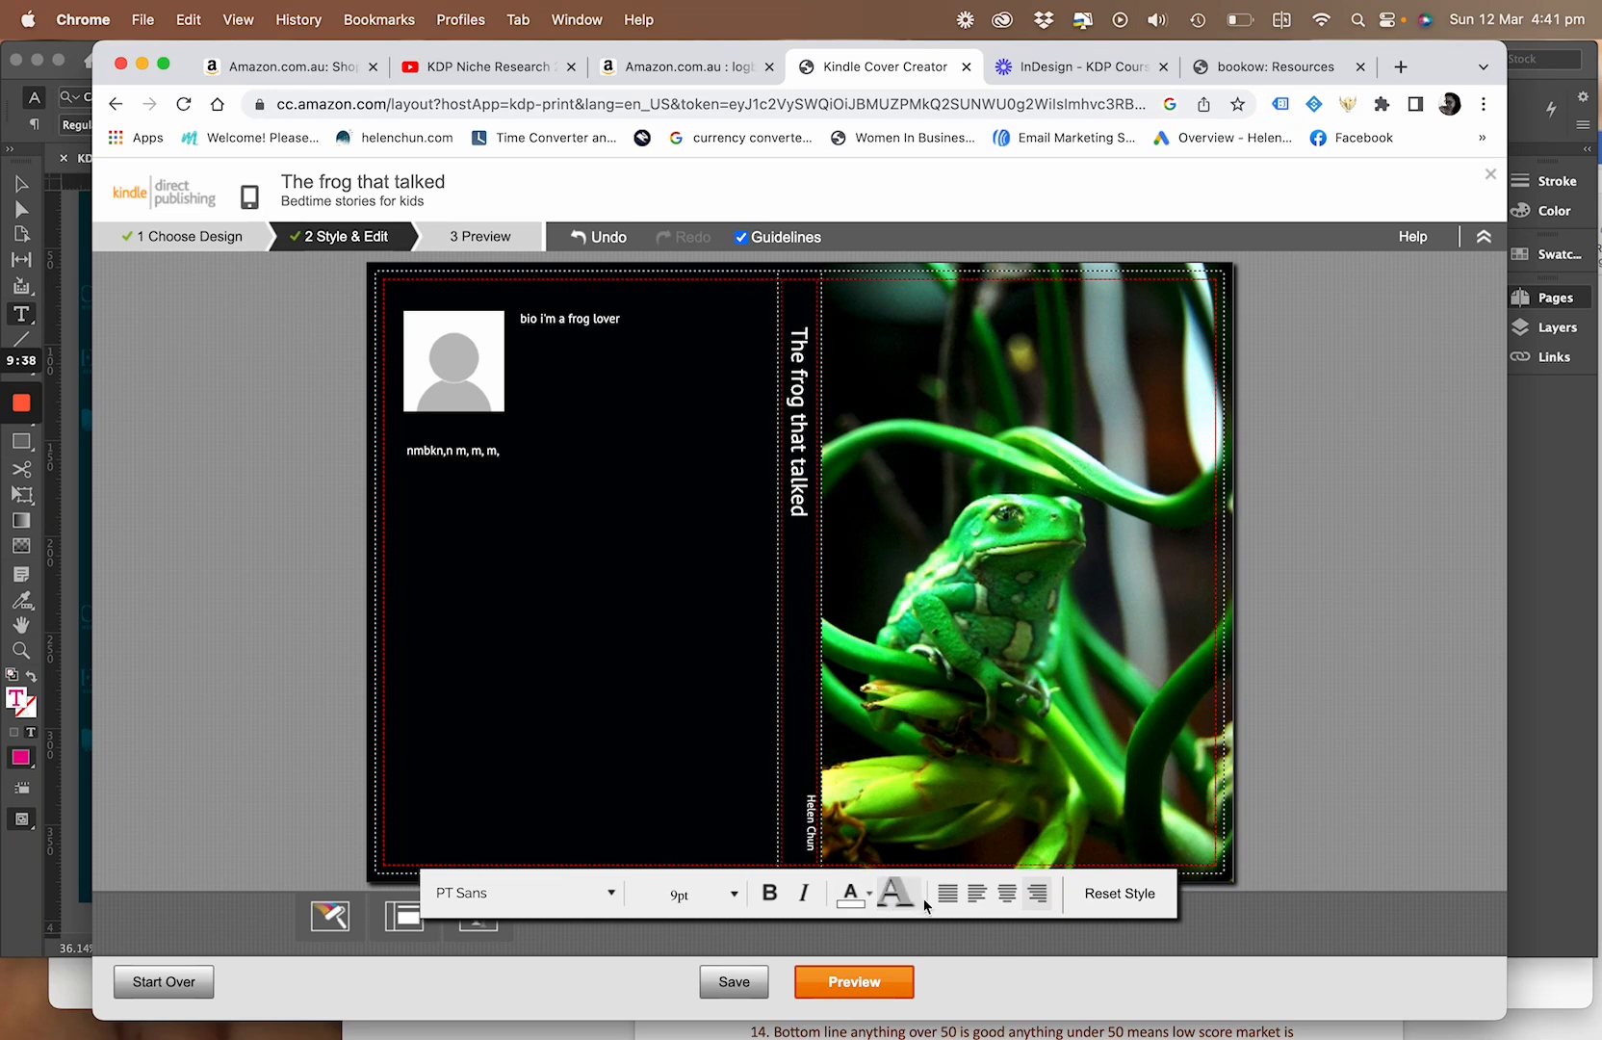
click(865, 903)
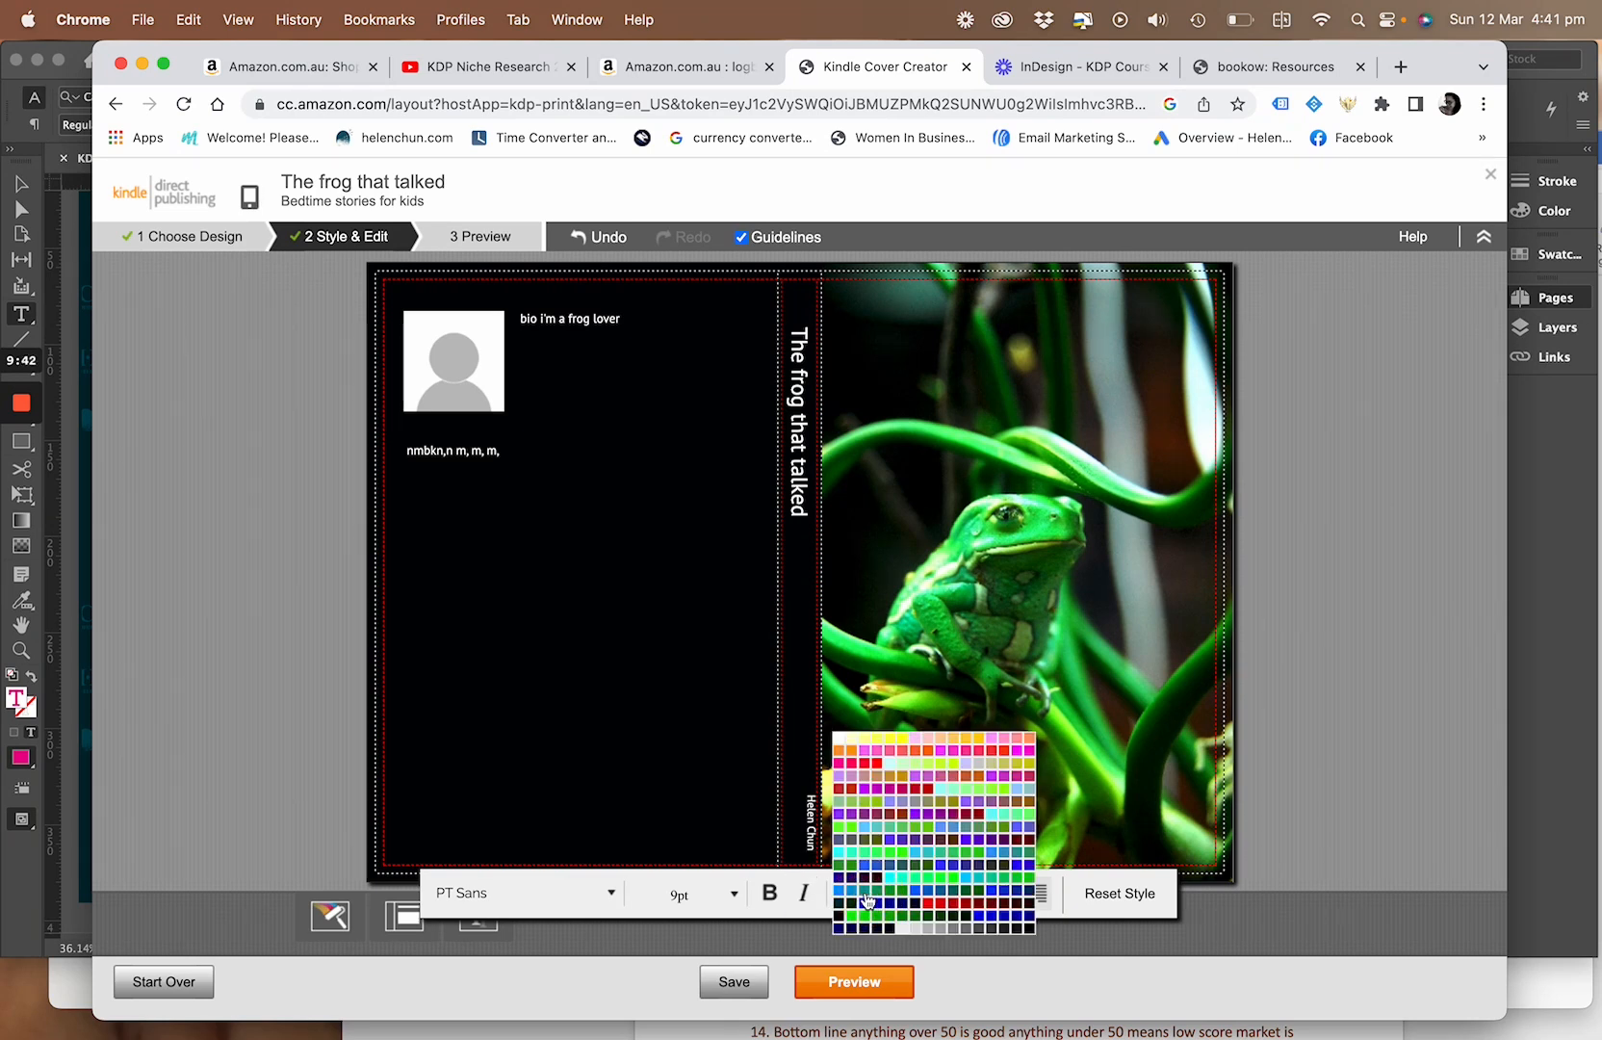
click(664, 817)
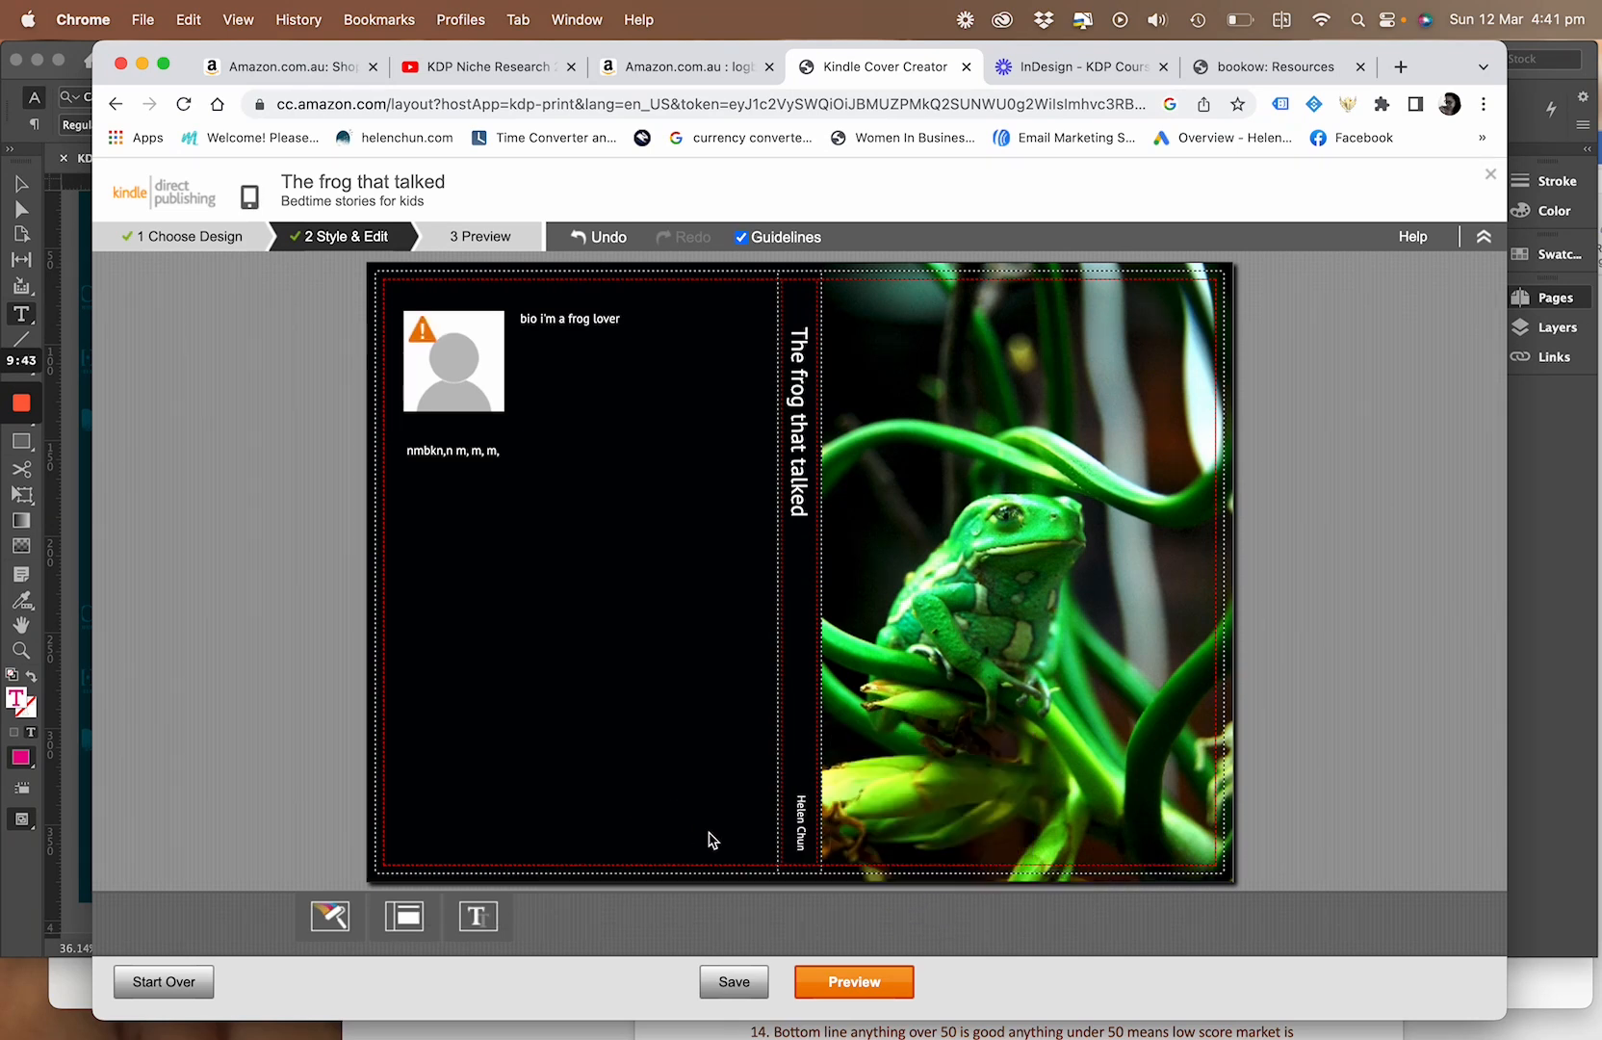
click(805, 829)
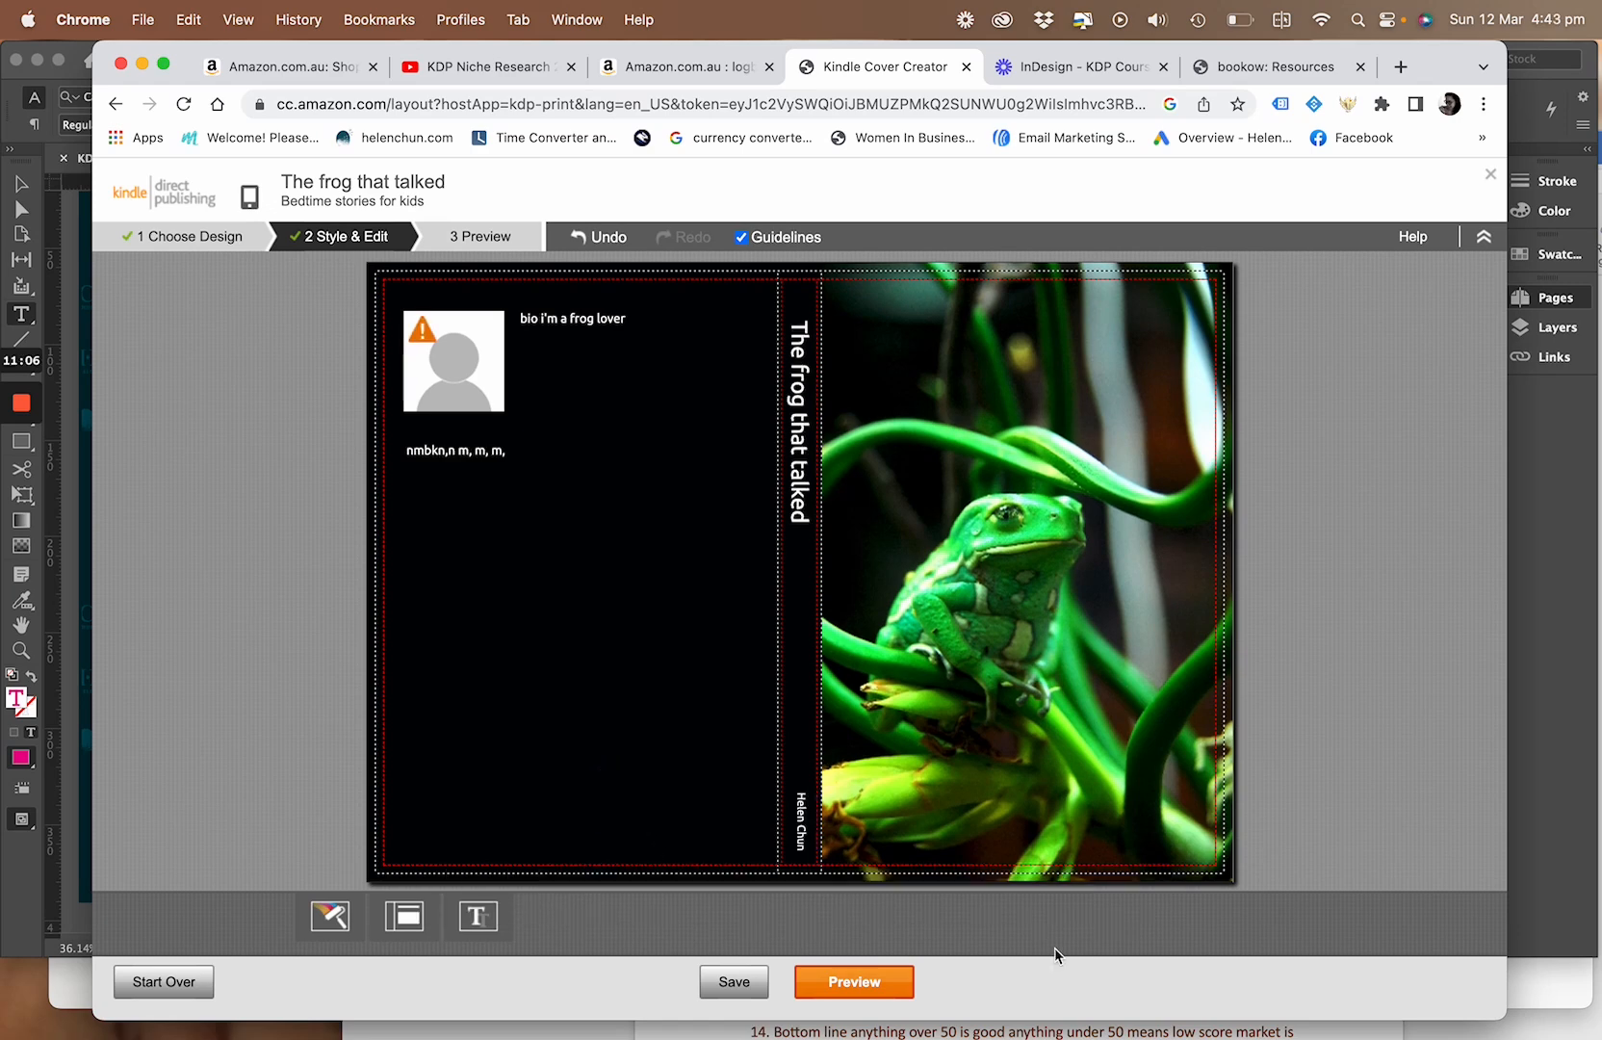
Preview the full cover, then save and submit it to the paperback's Book Cover section
click(877, 993)
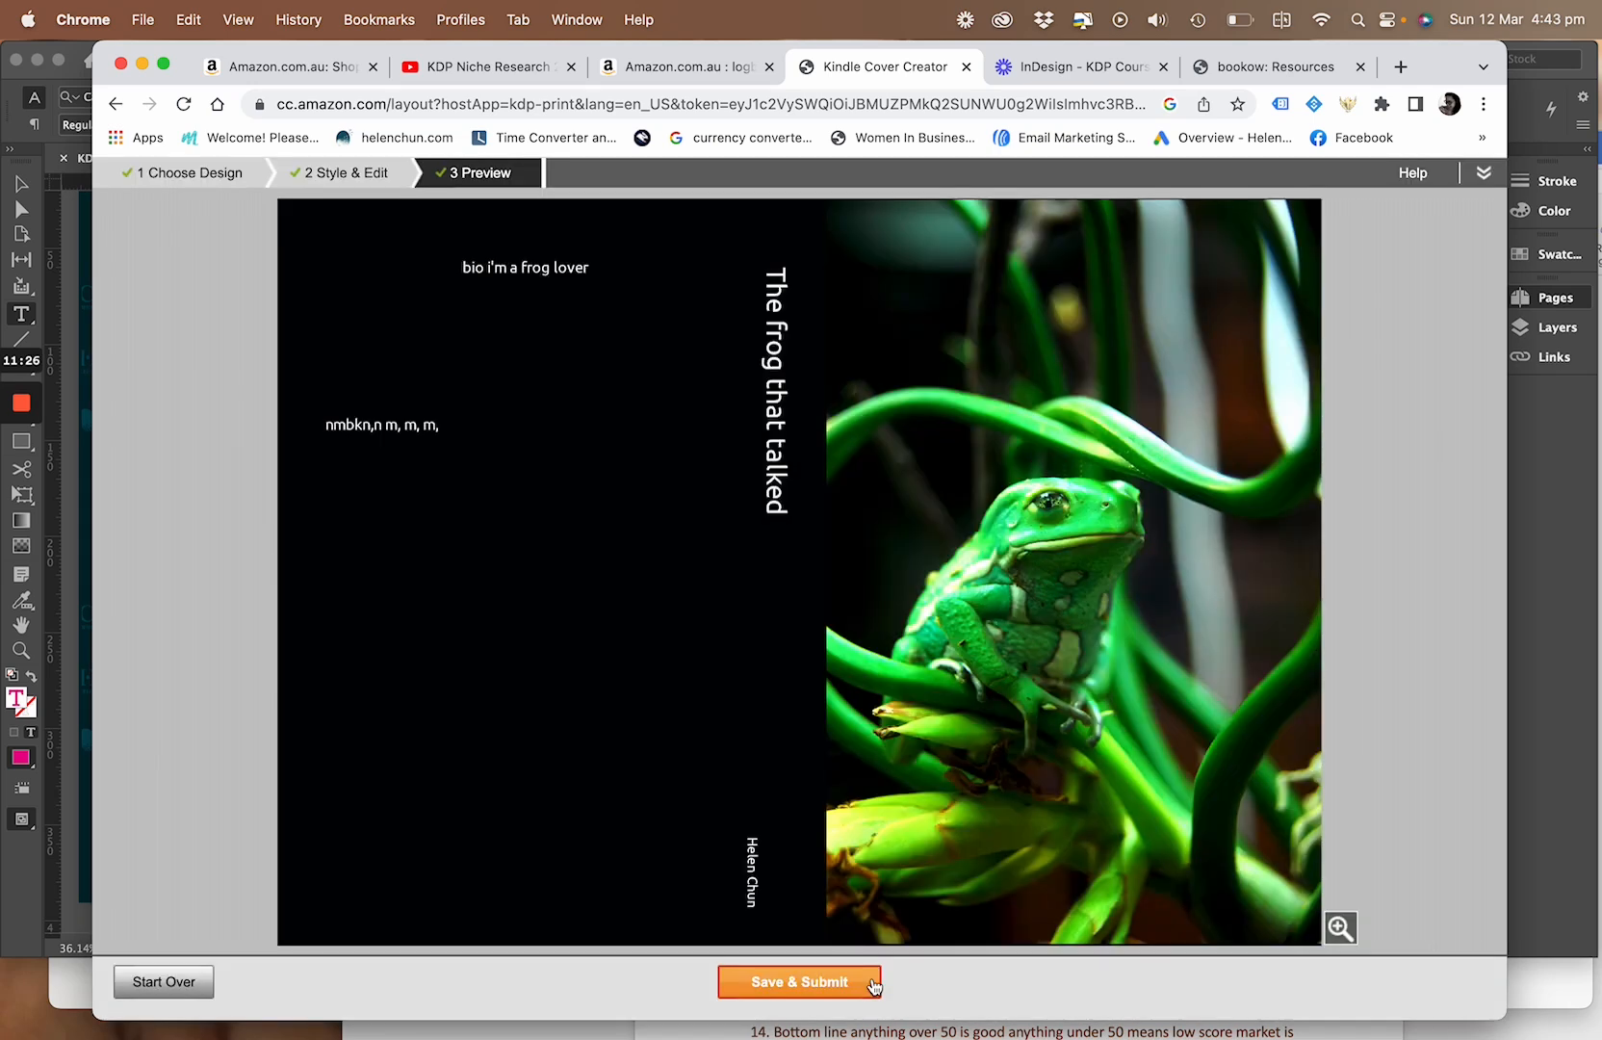
click(873, 986)
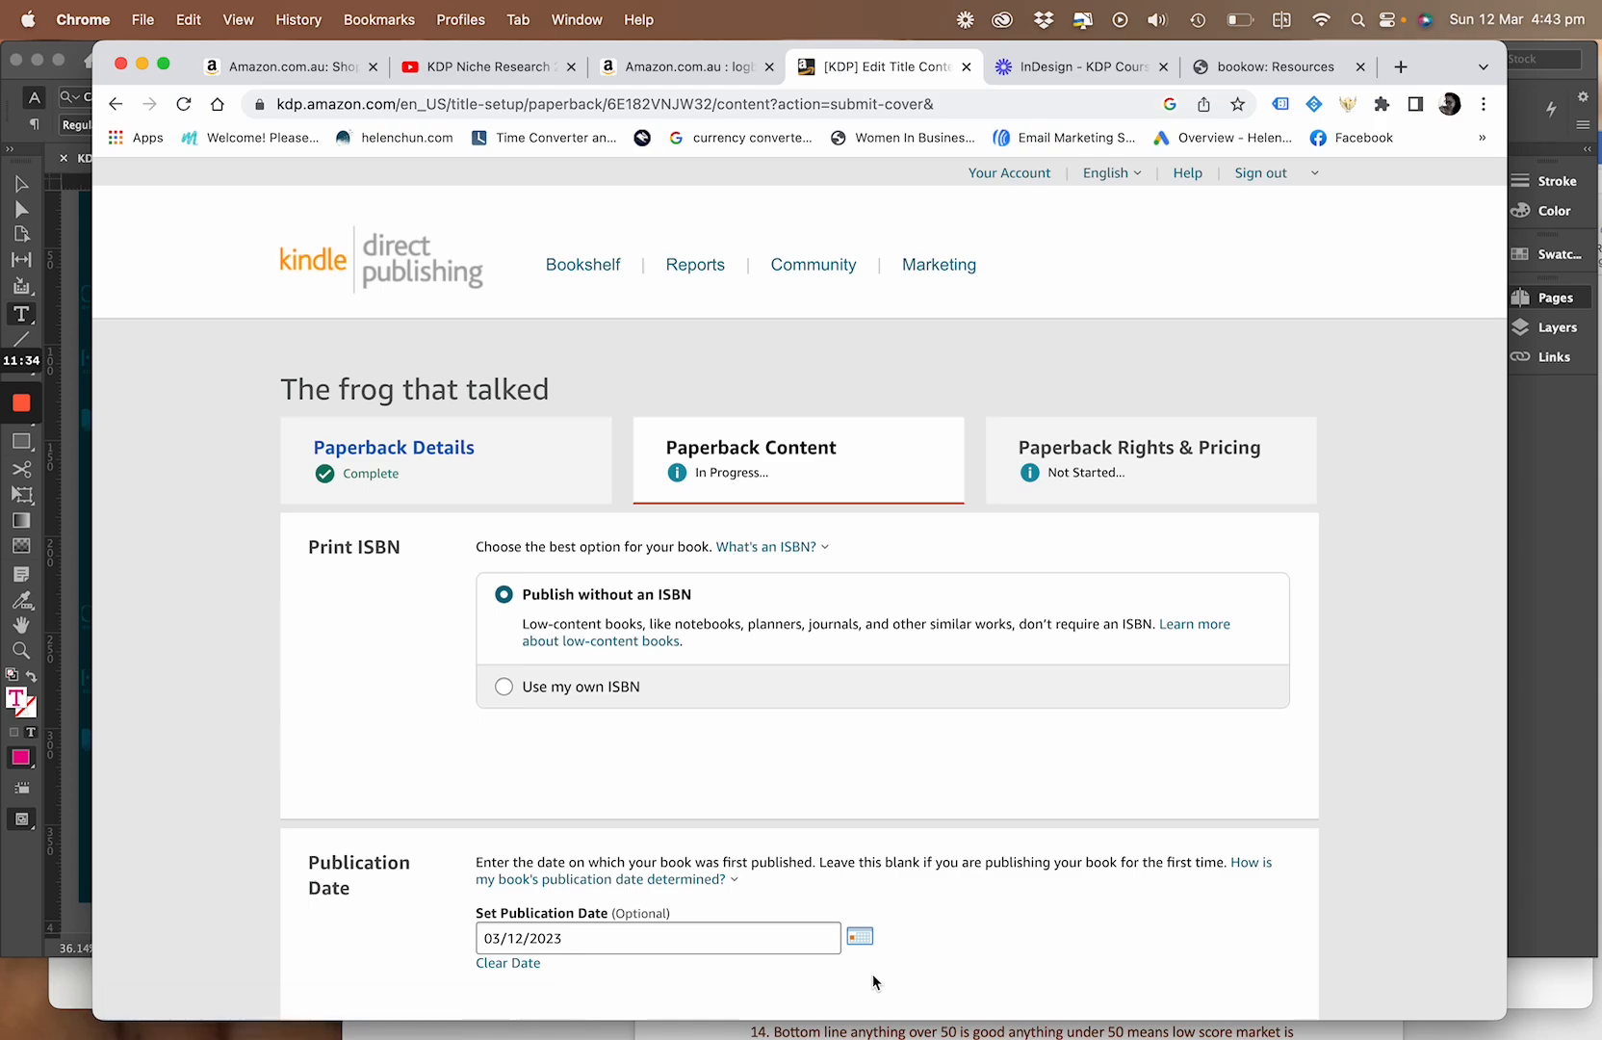
scroll(857, 694, down, 1)
scroll(857, 693, down, 10)
scroll(856, 693, down, 7)
scroll(854, 685, up, 5)
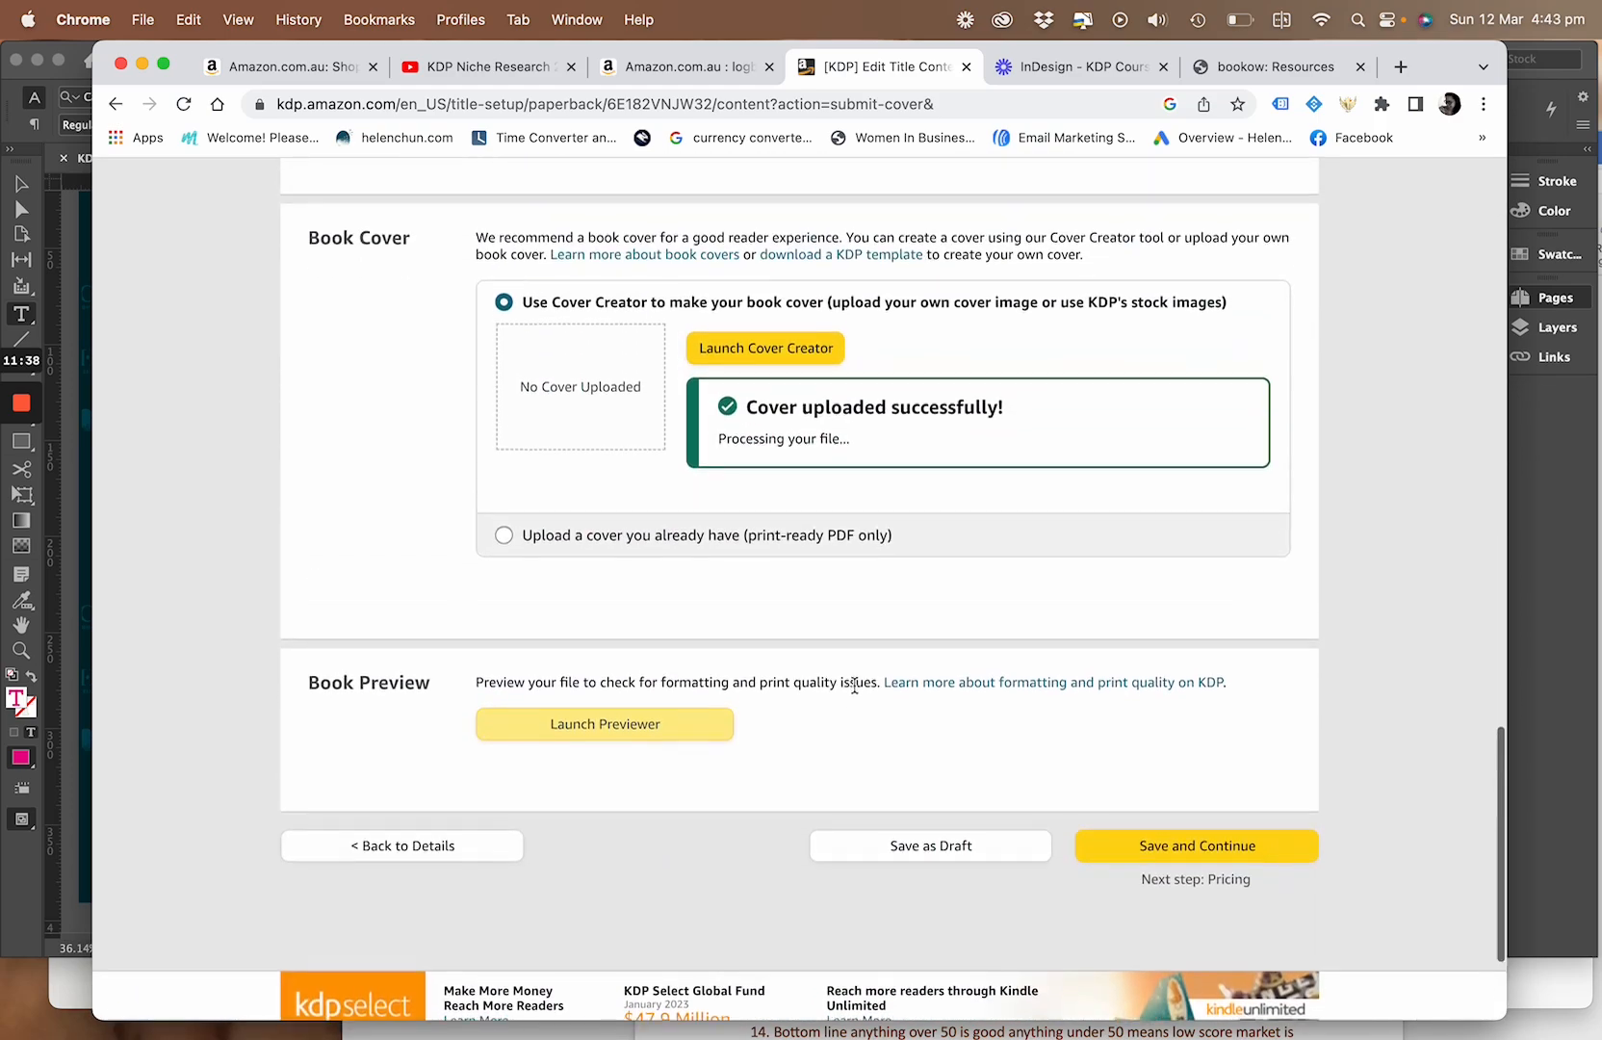
Upload a paperback manuscript file from the brand folder in Dropbox
scroll(855, 685, up, 2)
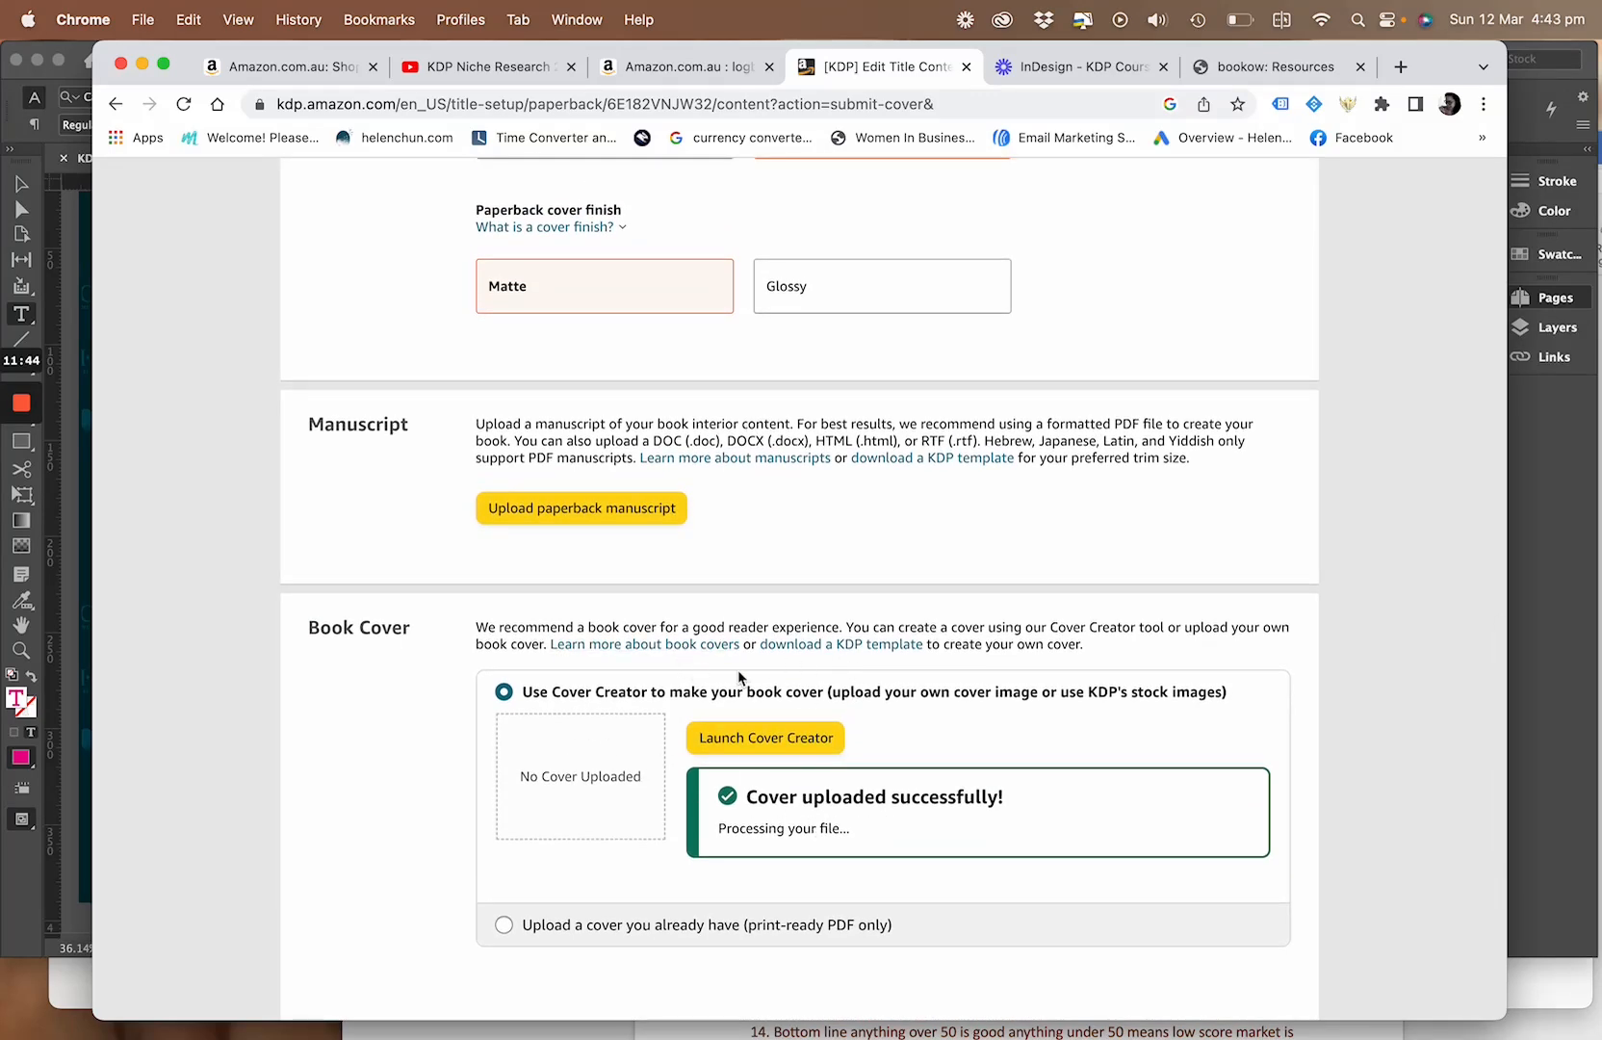
scroll(738, 671, down, 2)
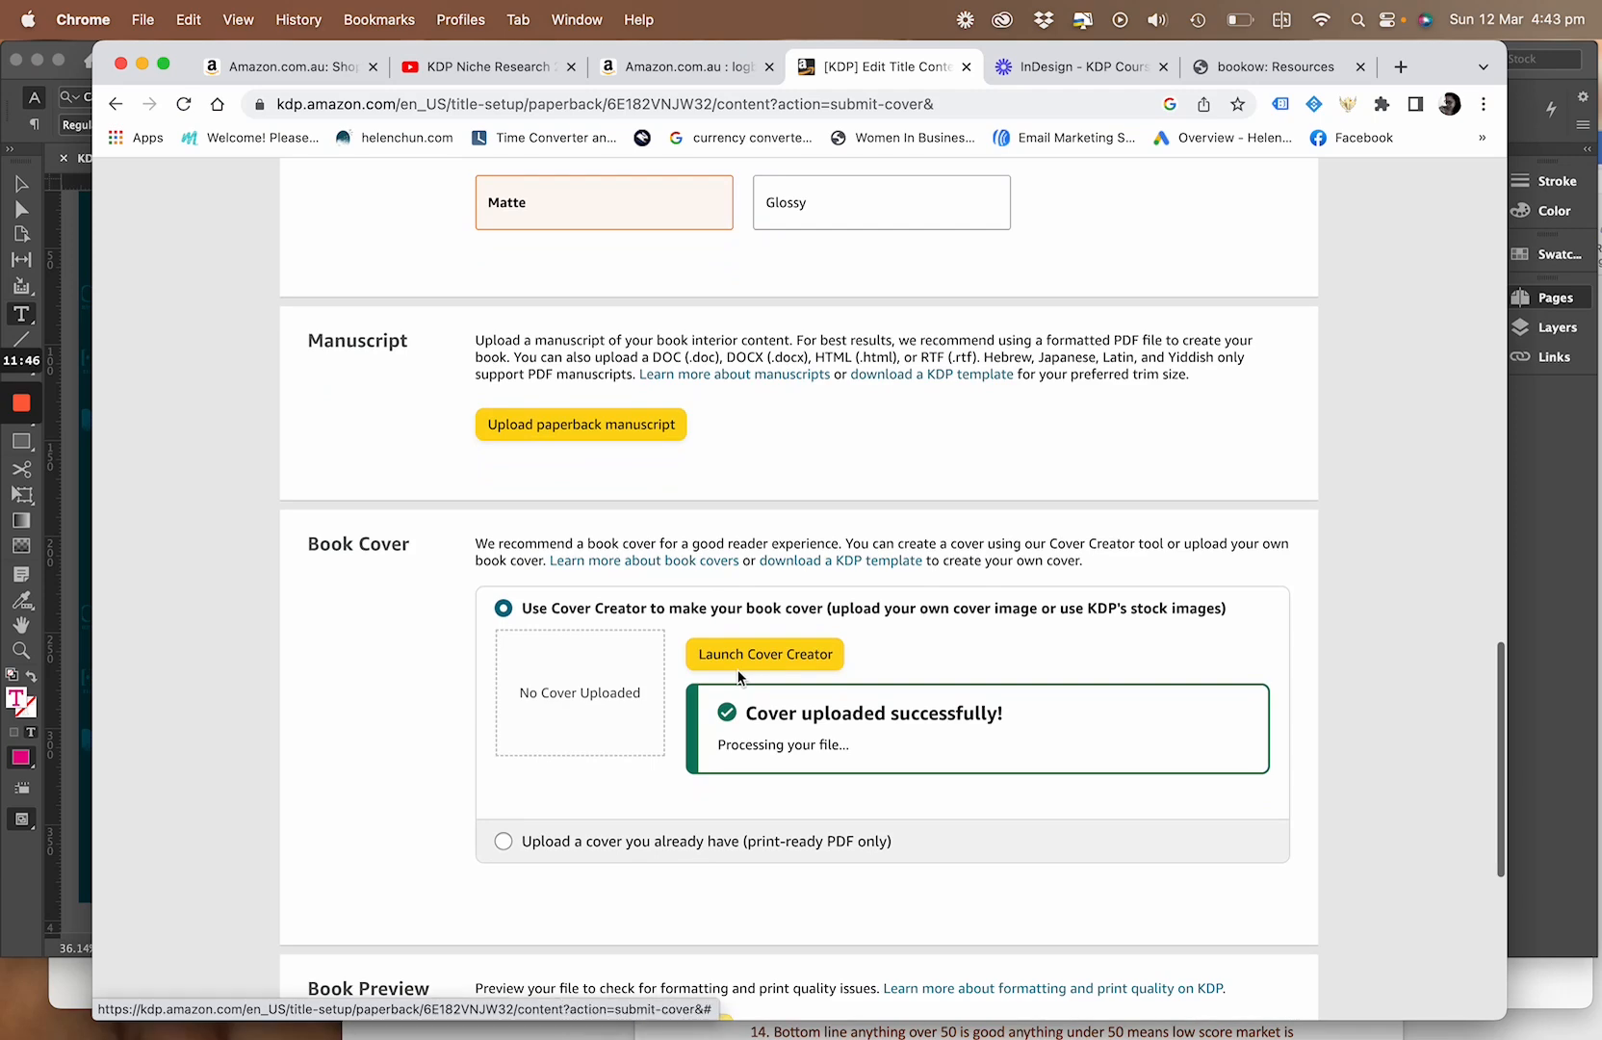
scroll(667, 601, up, 4)
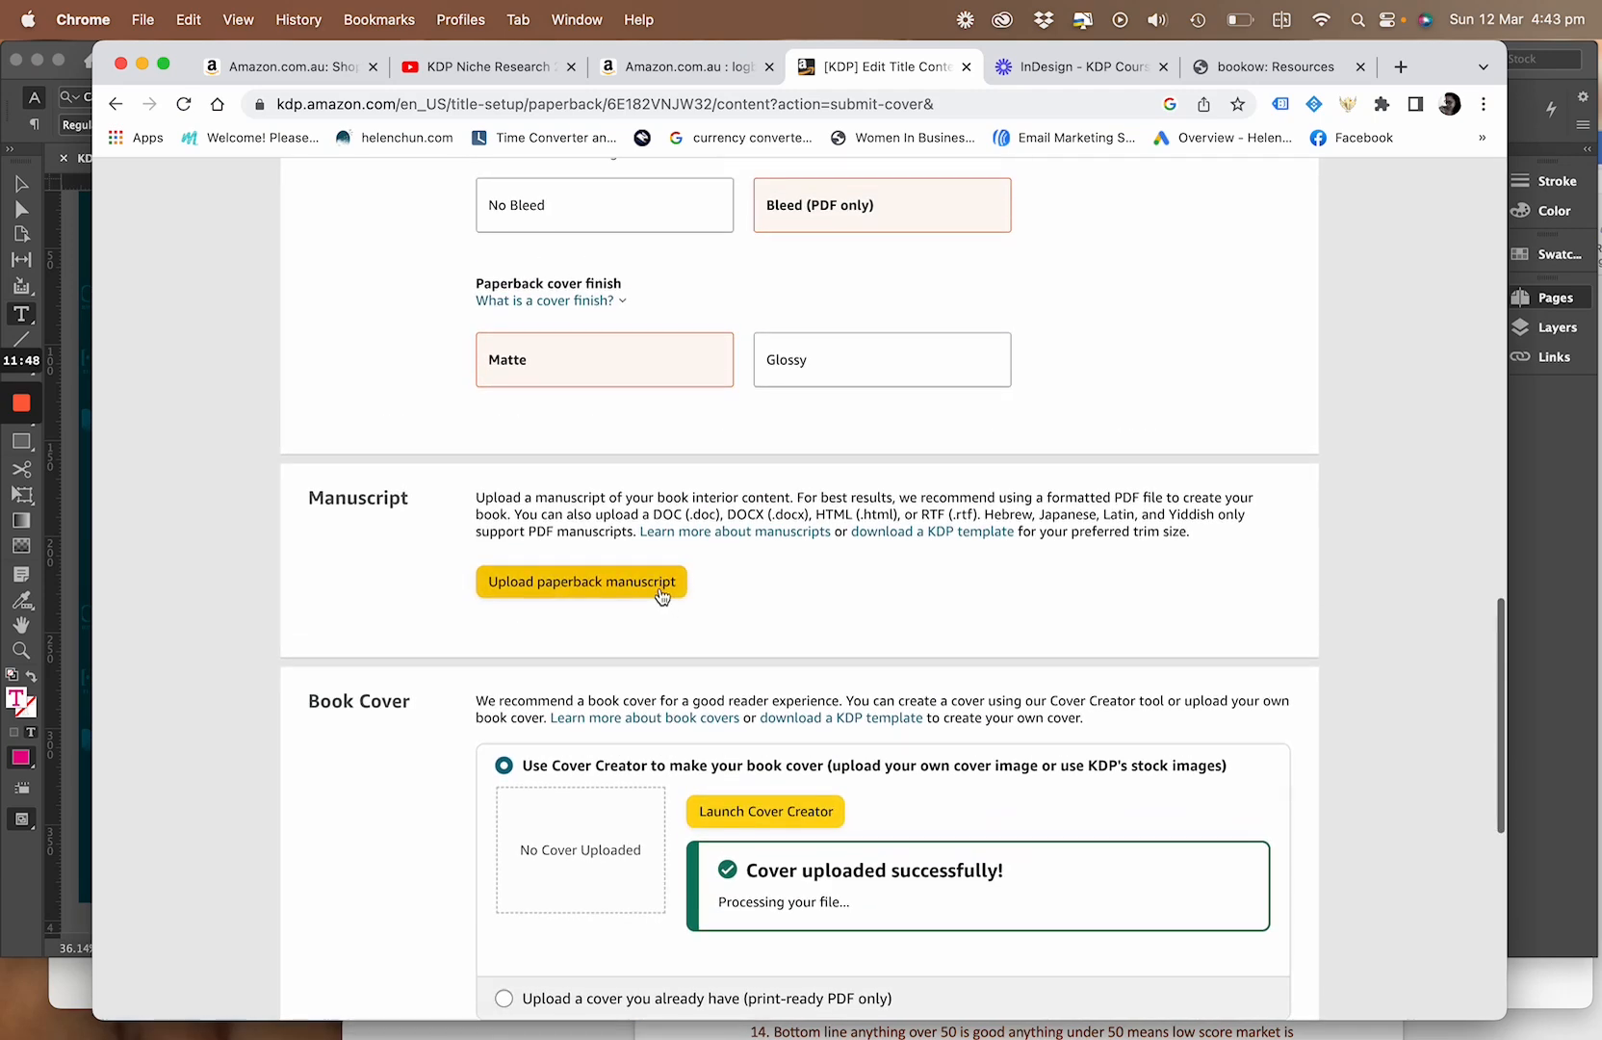
click(662, 589)
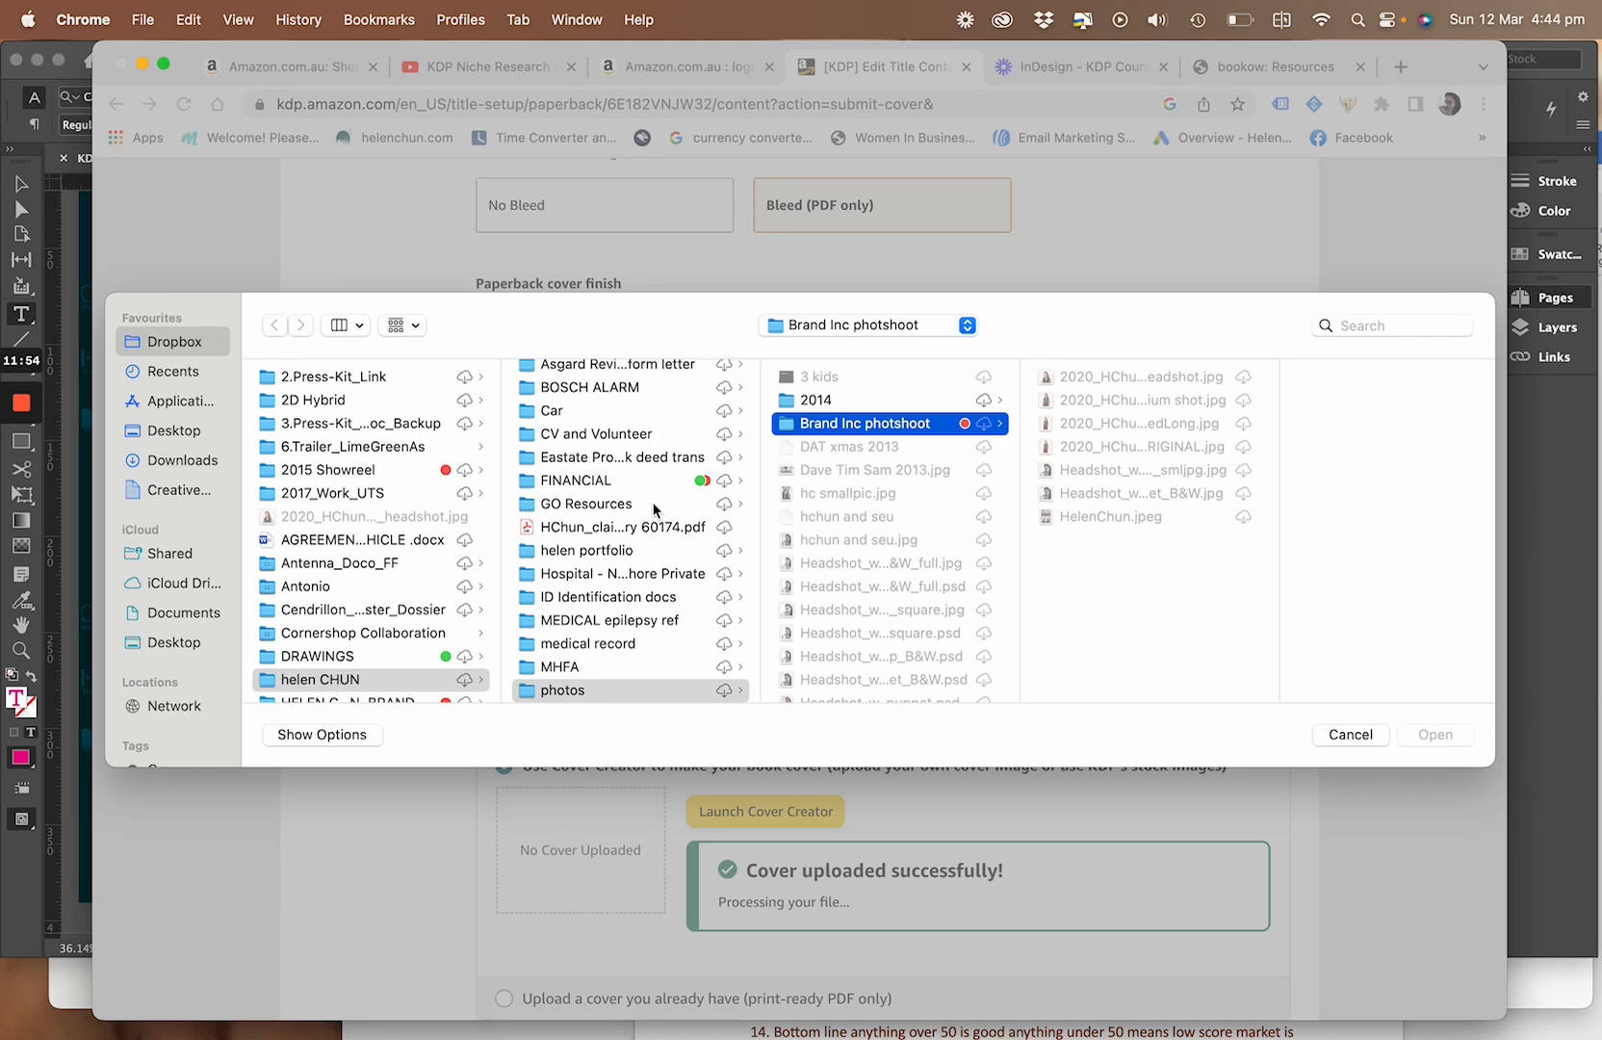
scroll(448, 570, down, 3)
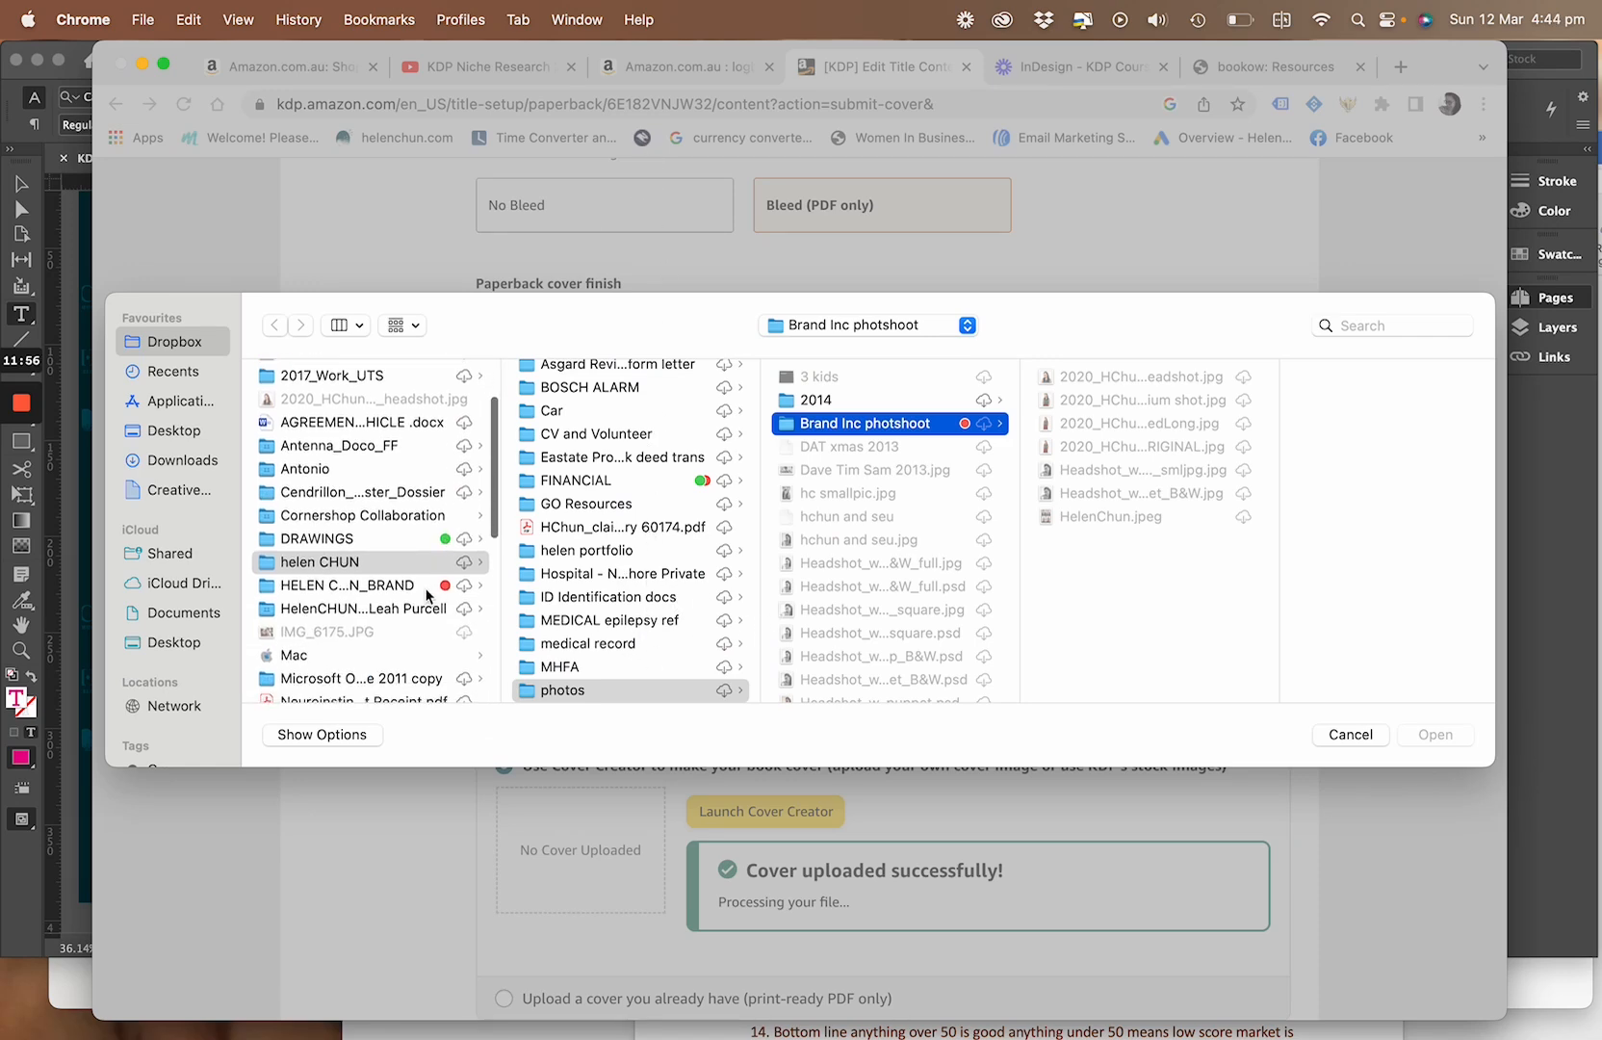
click(438, 584)
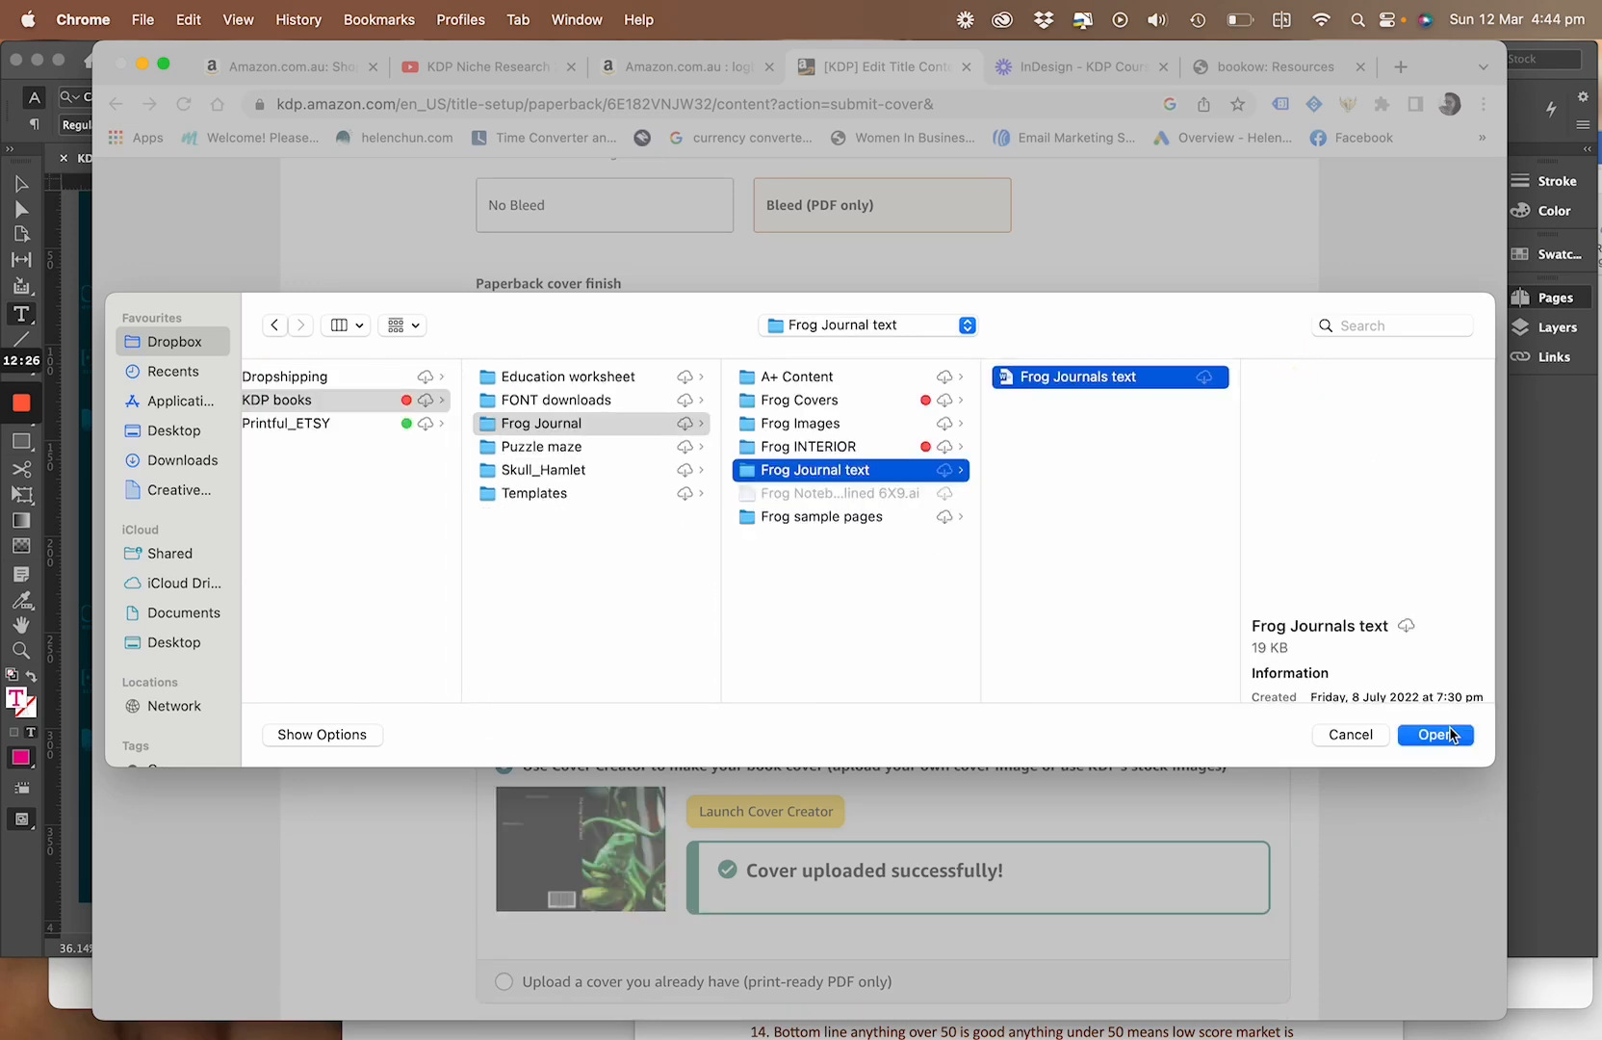
click(1451, 735)
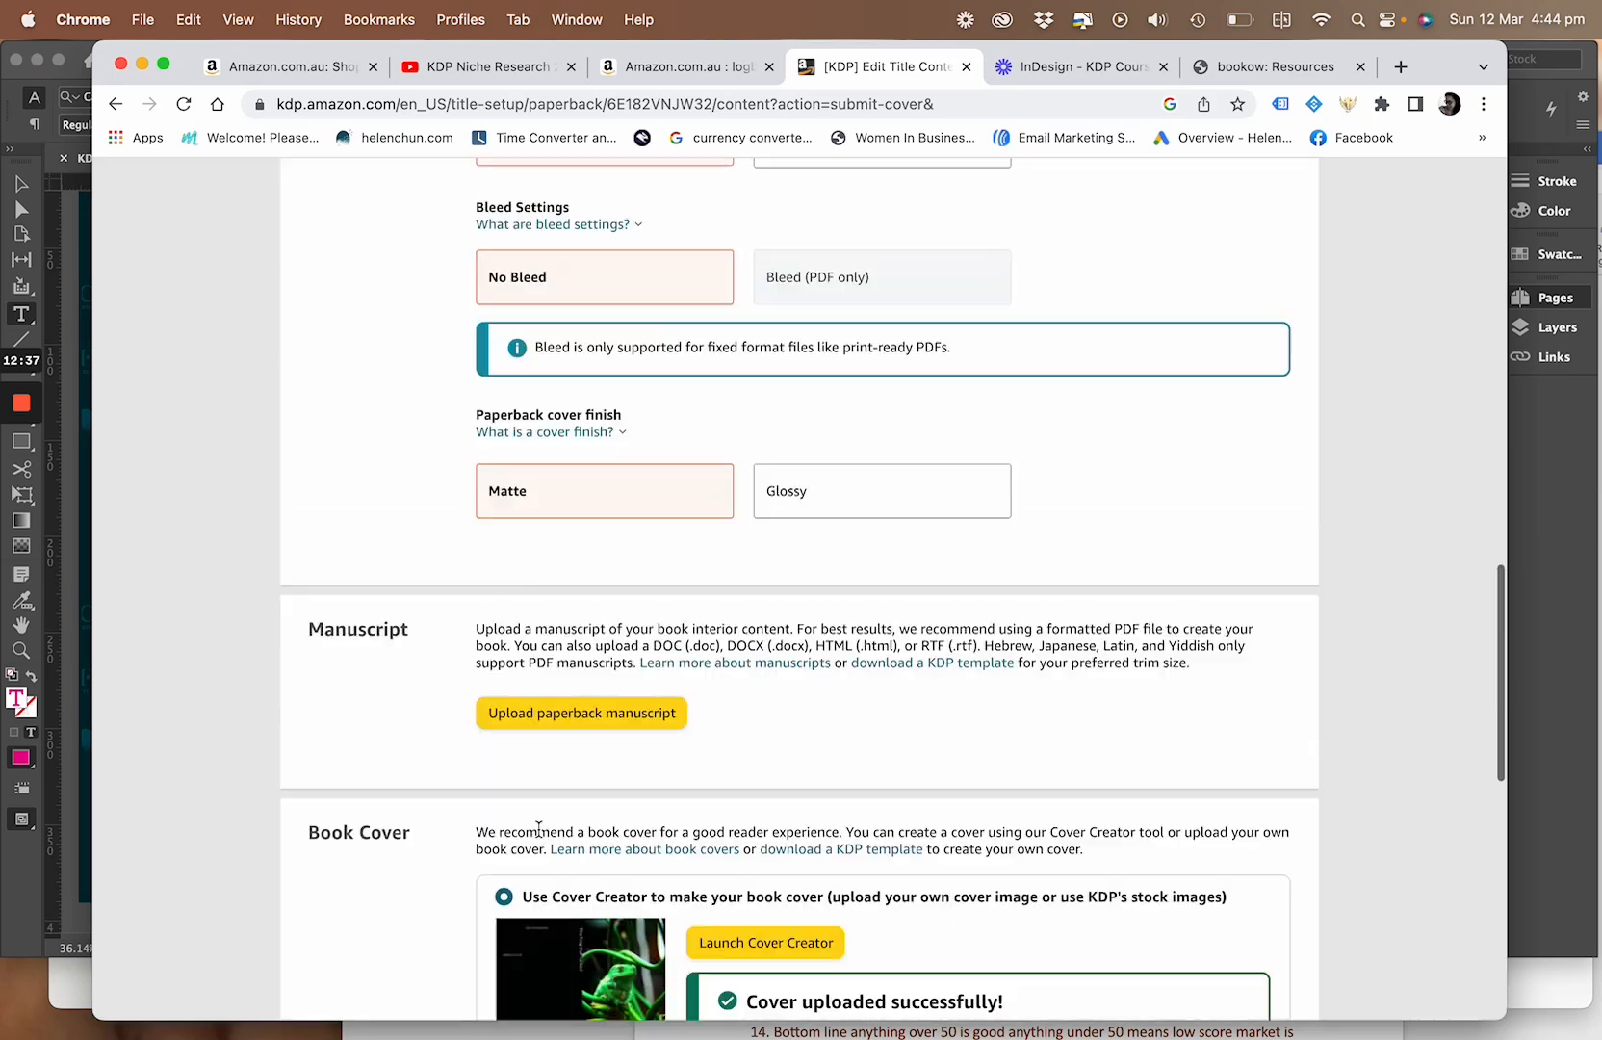
Launch the book previewer to check the manuscript and cover for formatting and print quality
scroll(542, 832, down, 3)
scroll(545, 828, down, 5)
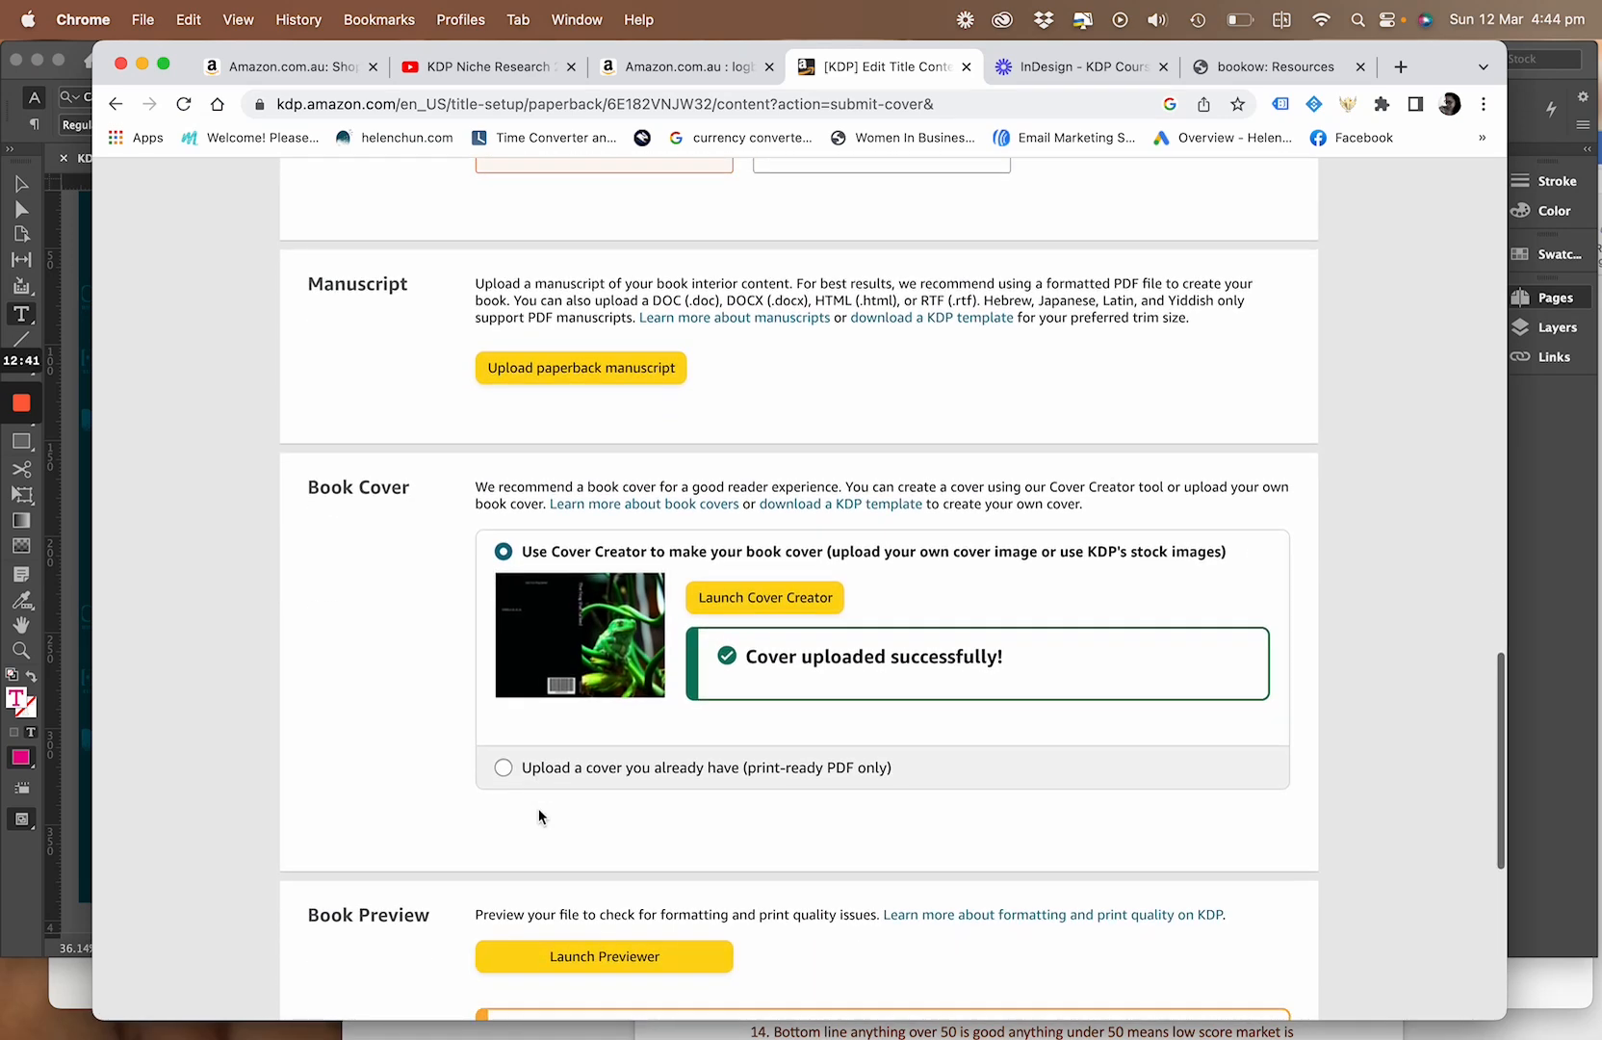
scroll(538, 809, down, 10)
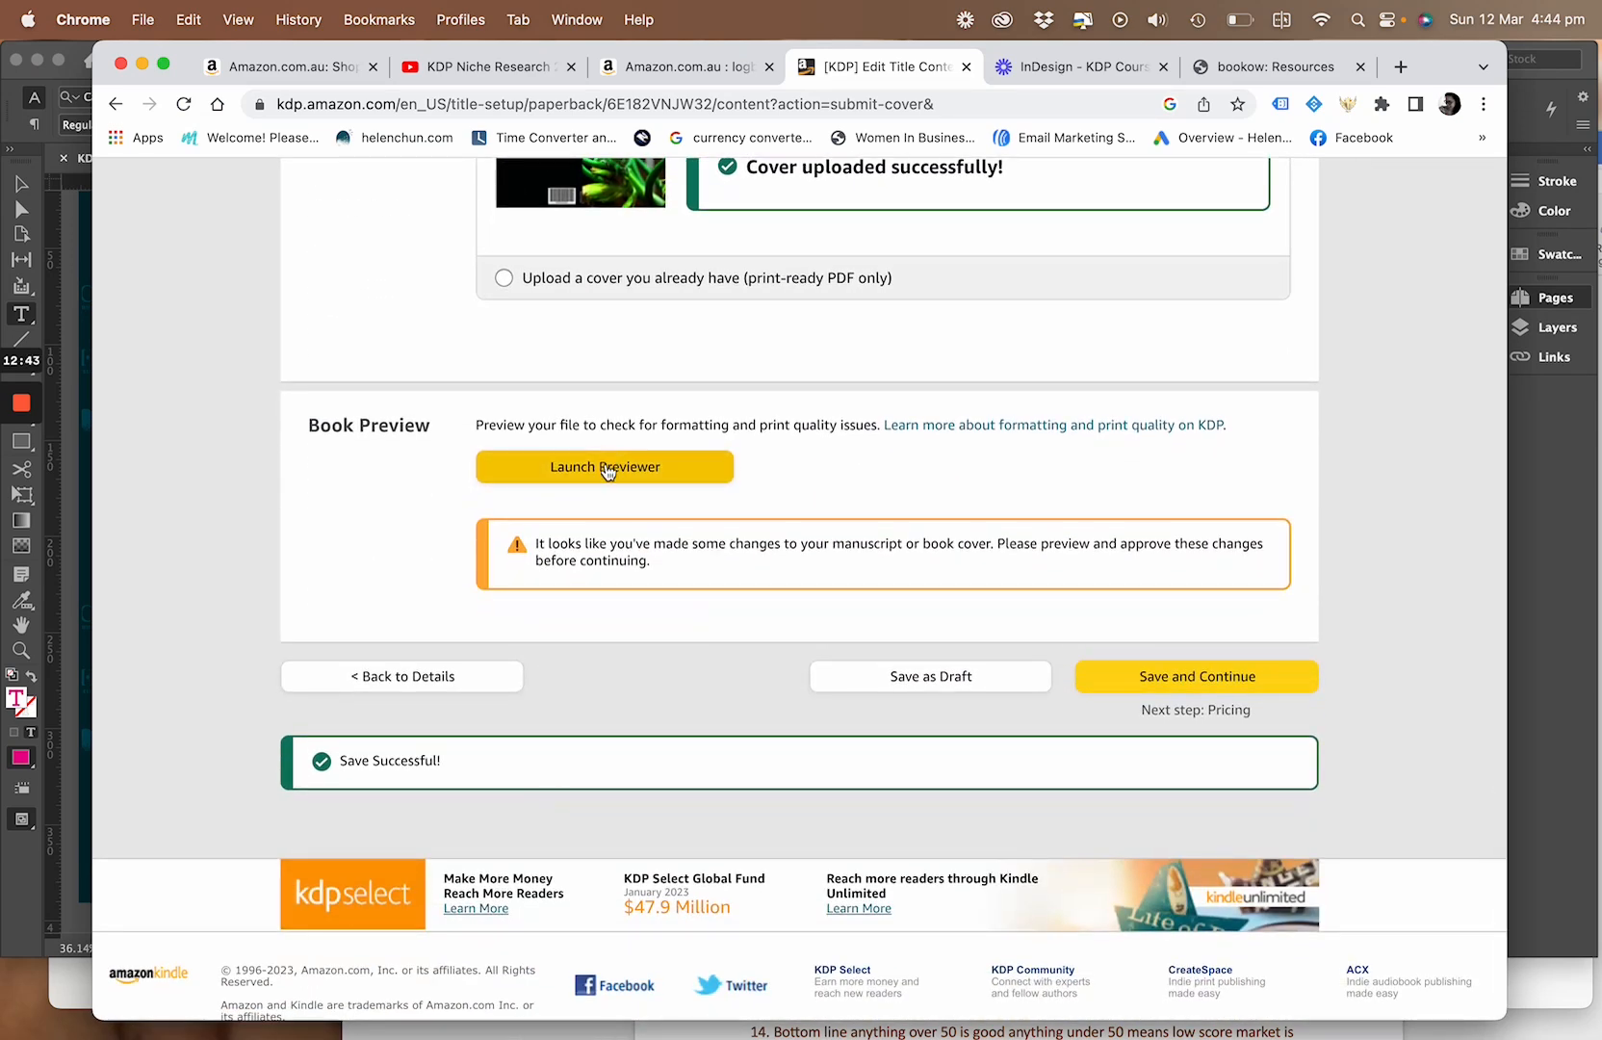
click(604, 468)
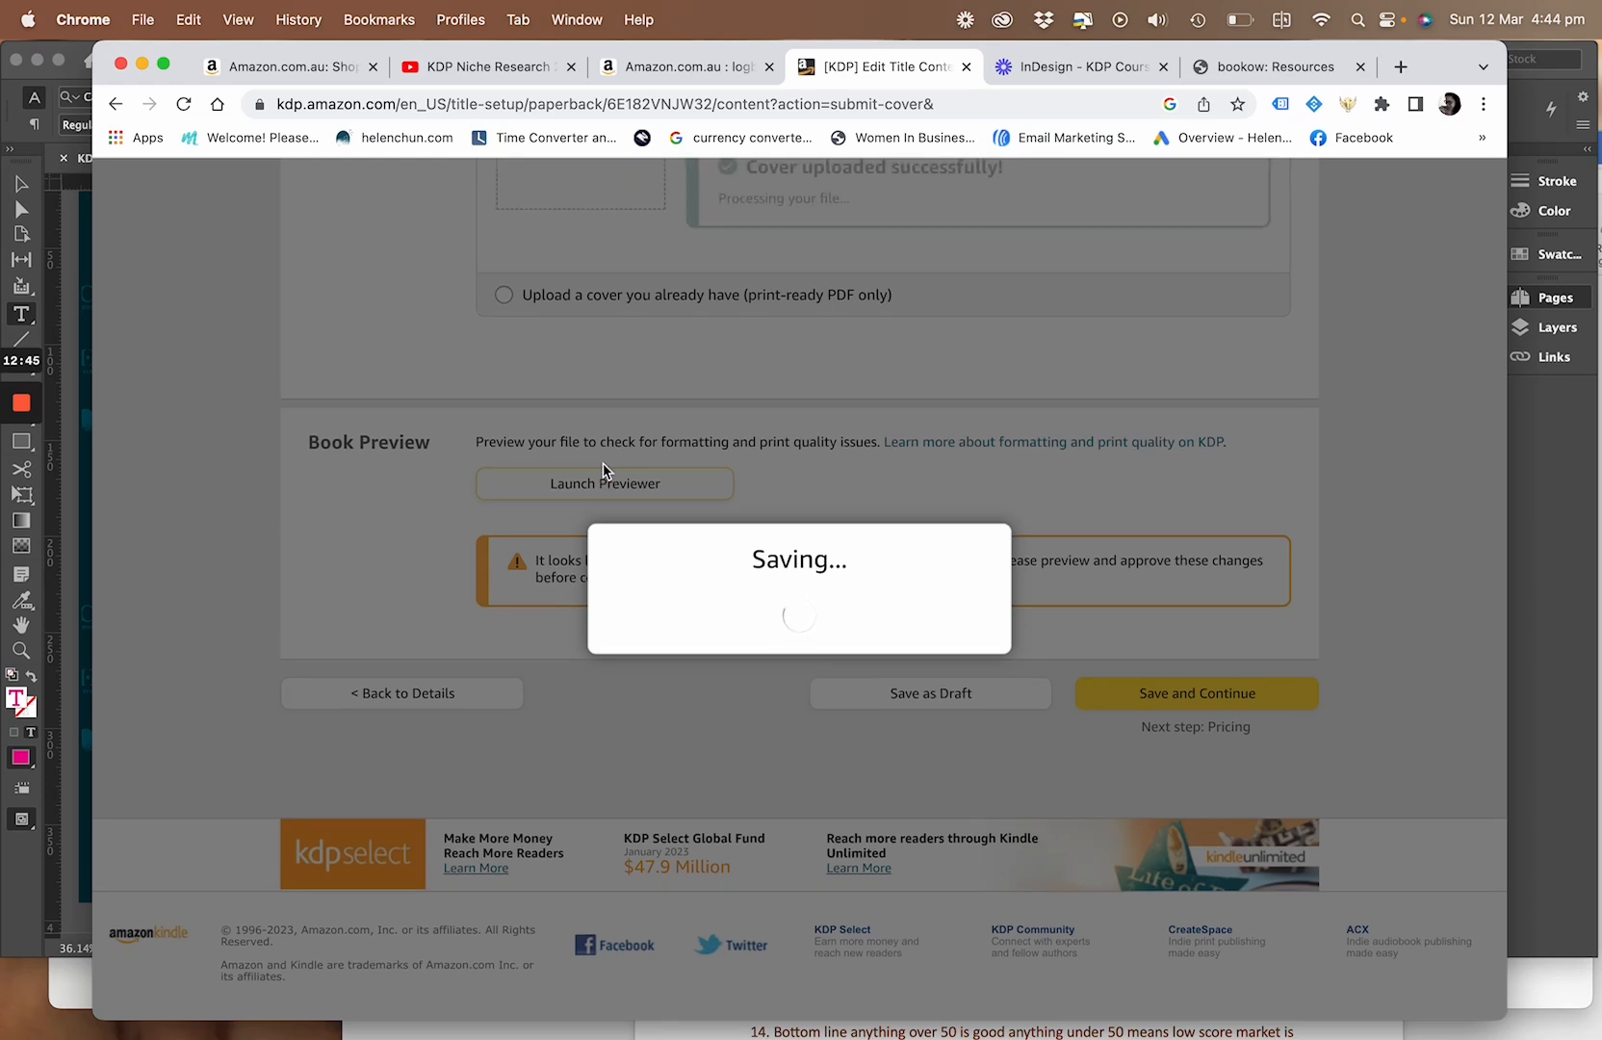